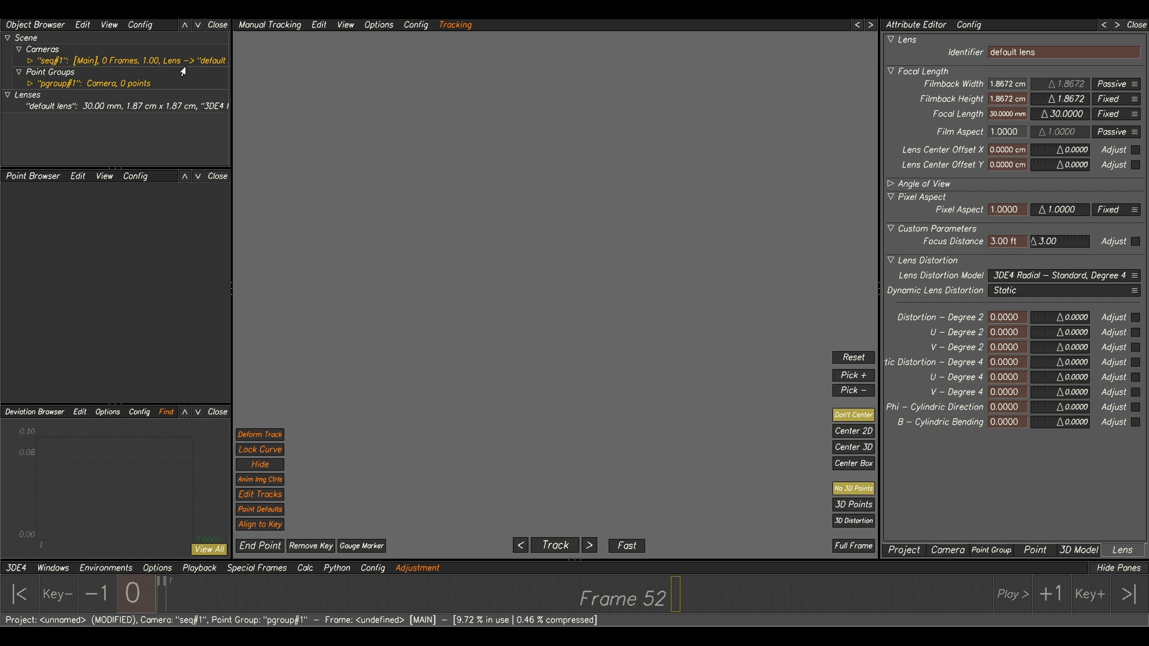
Step: Load the Hunter_H002_FG01_v001 EXR sequence, starting at frame 1001, from MM019\Hunter\Plates\H002 as camera seq#1's live action footage
{"action": "left_click", "coordinate": [45, 62]}
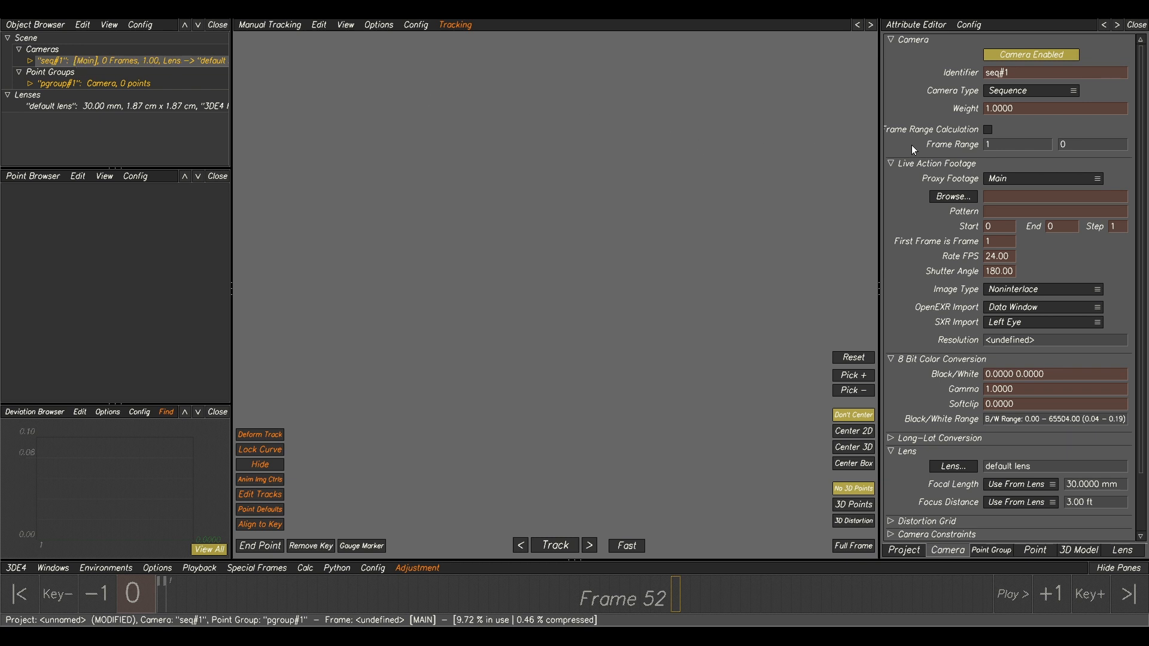
{"action": "left_click", "coordinate": [952, 197]}
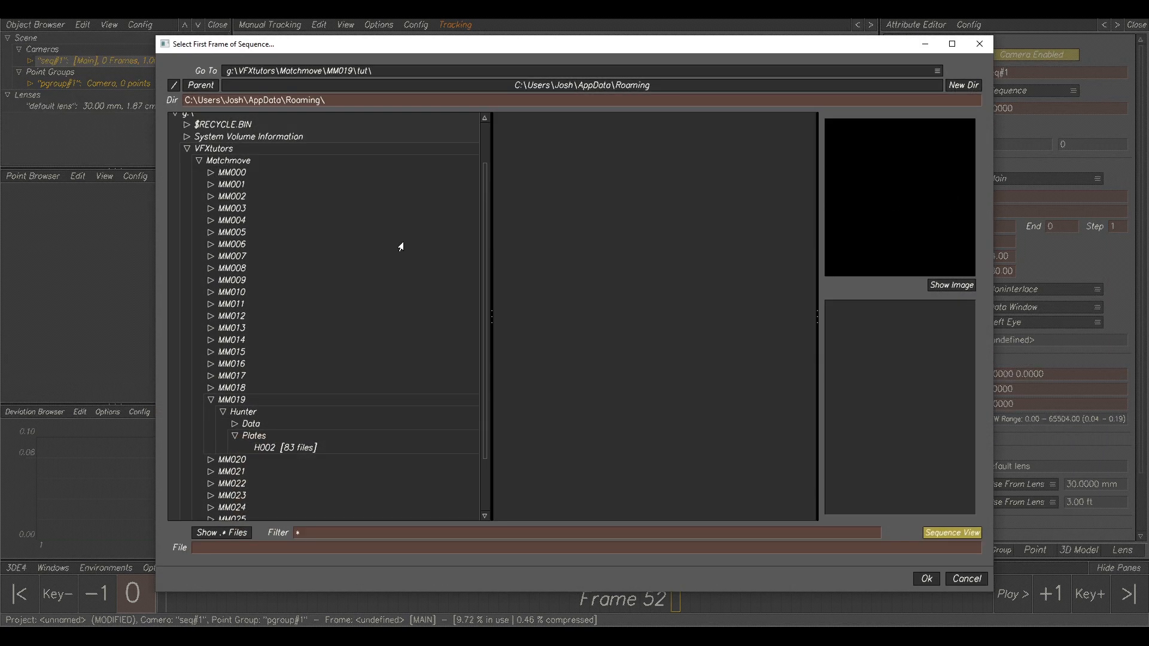
{"action": "left_click", "coordinate": [258, 436]}
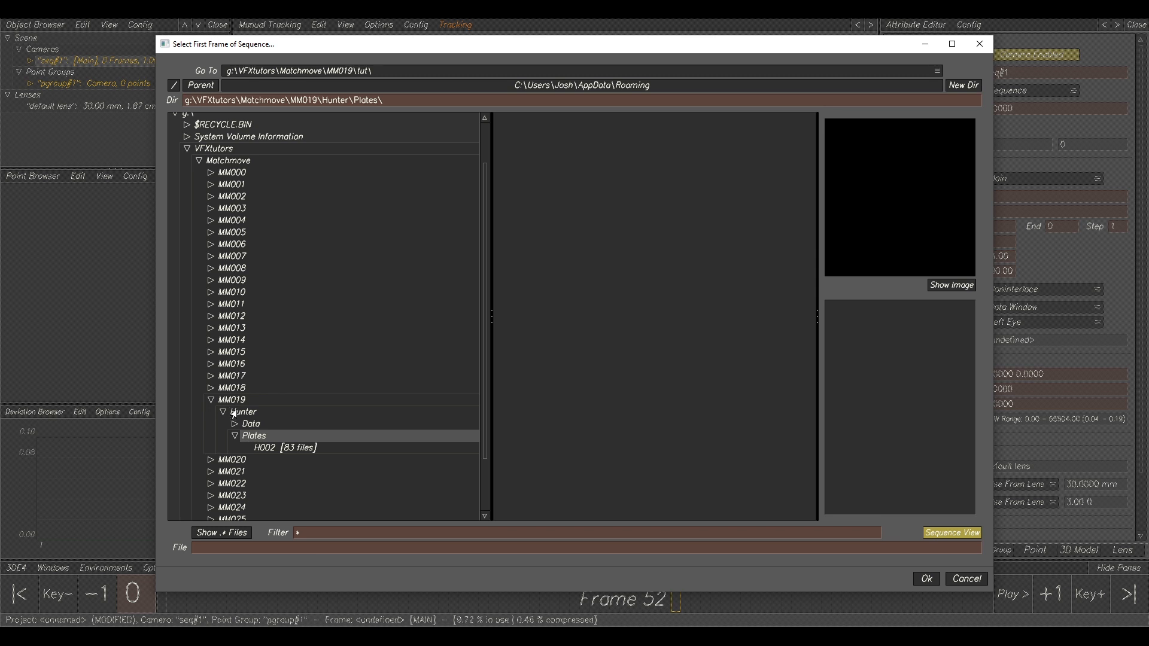
{"action": "left_click", "coordinate": [267, 451]}
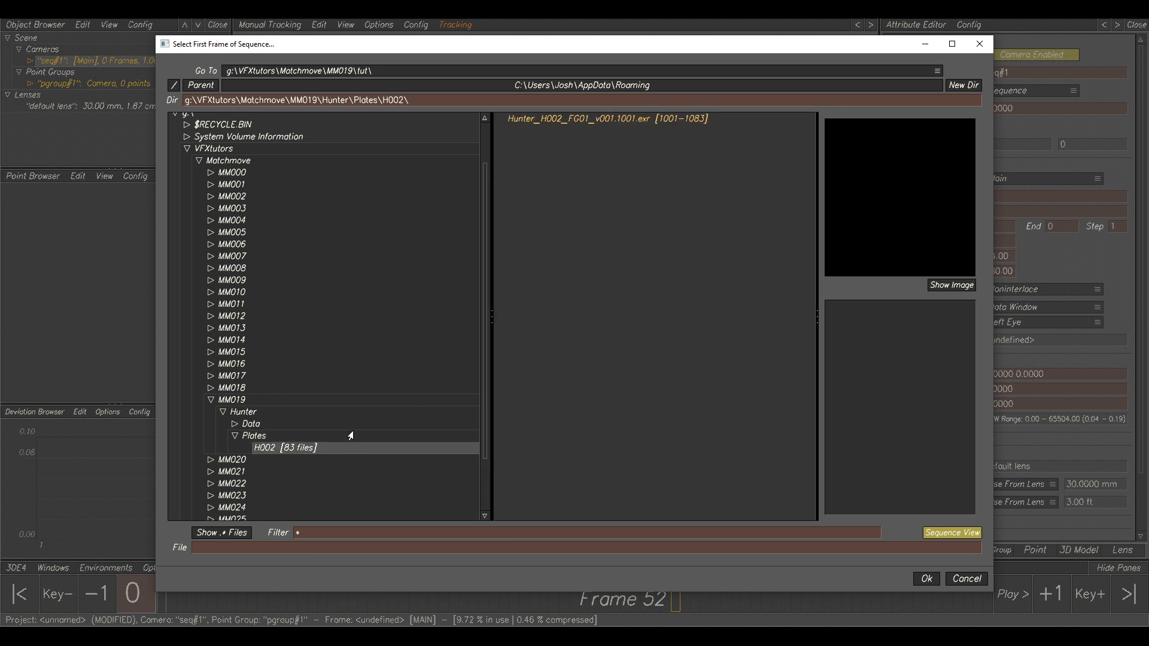
{"action": "left_click", "coordinate": [607, 119]}
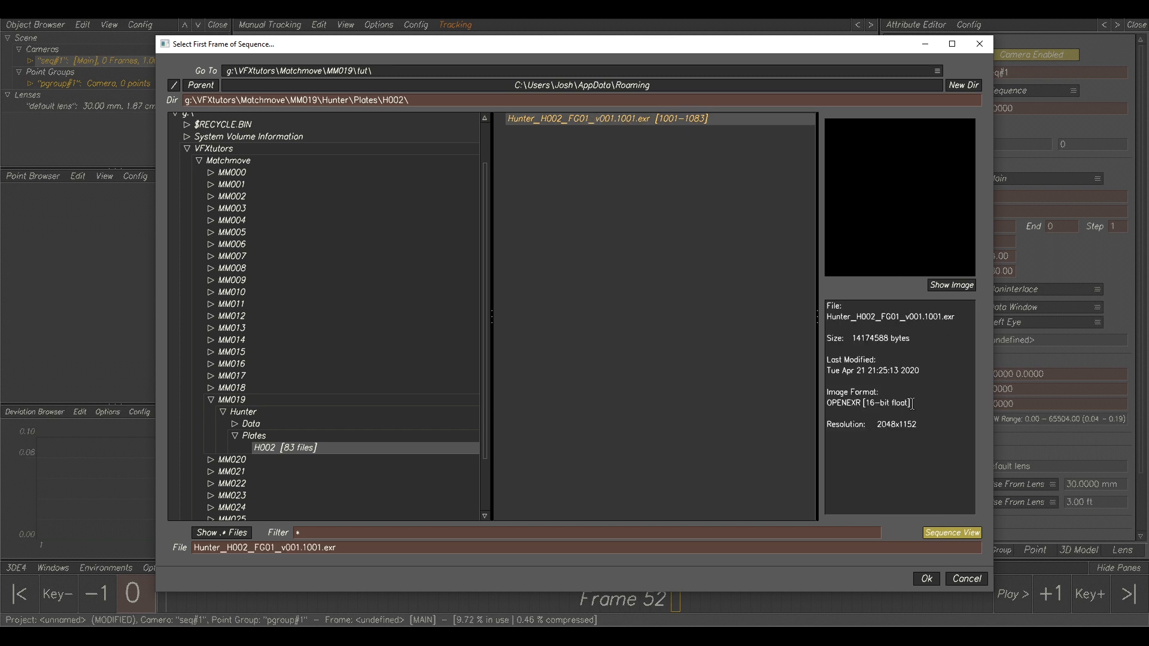
{"action": "left_click_drag", "start_coordinate": [877, 425], "coordinate": [918, 426]}
{"action": "left_click", "coordinate": [918, 426]}
{"action": "left_click", "coordinate": [926, 580]}
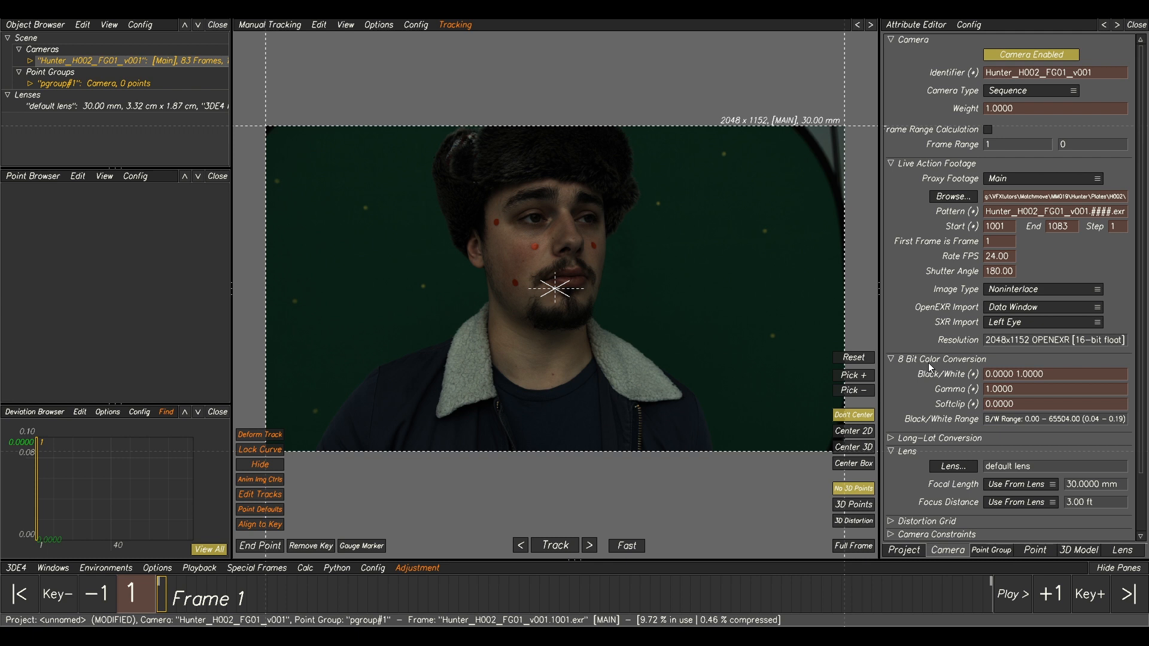
Step: Set the camera's 8 bit color conversion gamma to 2.2 and scrub through the first frames of the brightened footage
{"action": "double_click", "coordinate": [1016, 390]}
{"action": "type", "text": "2.2"}
{"action": "key", "text": "Return"}
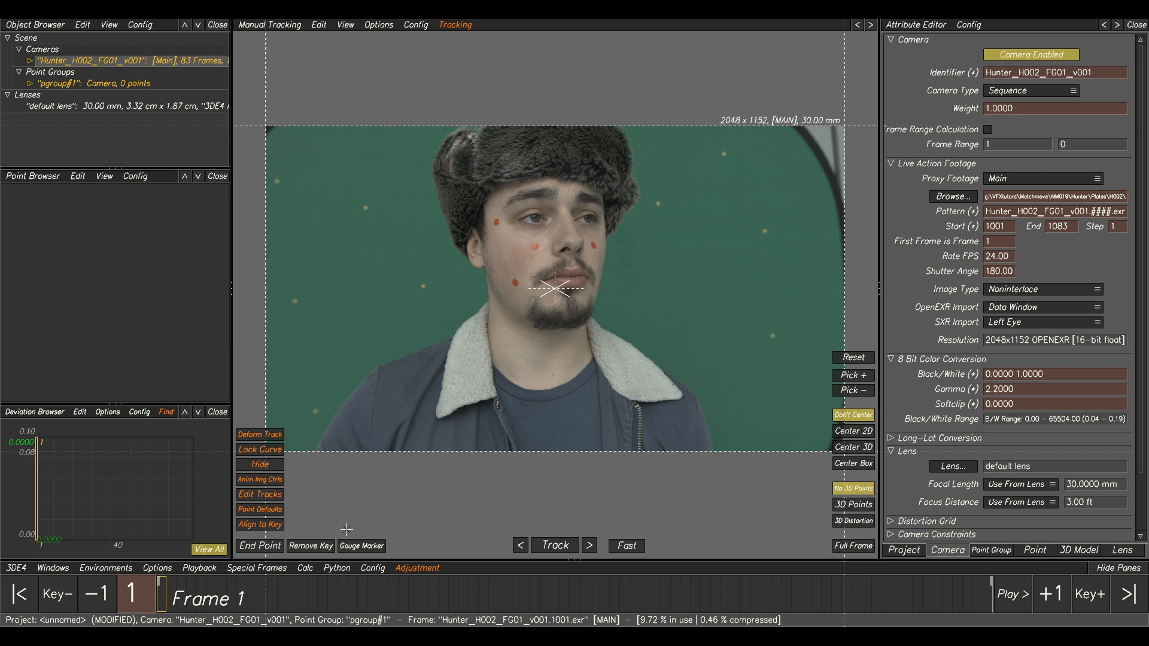
{"action": "left_click_drag", "start_coordinate": [250, 608], "coordinate": [266, 610]}
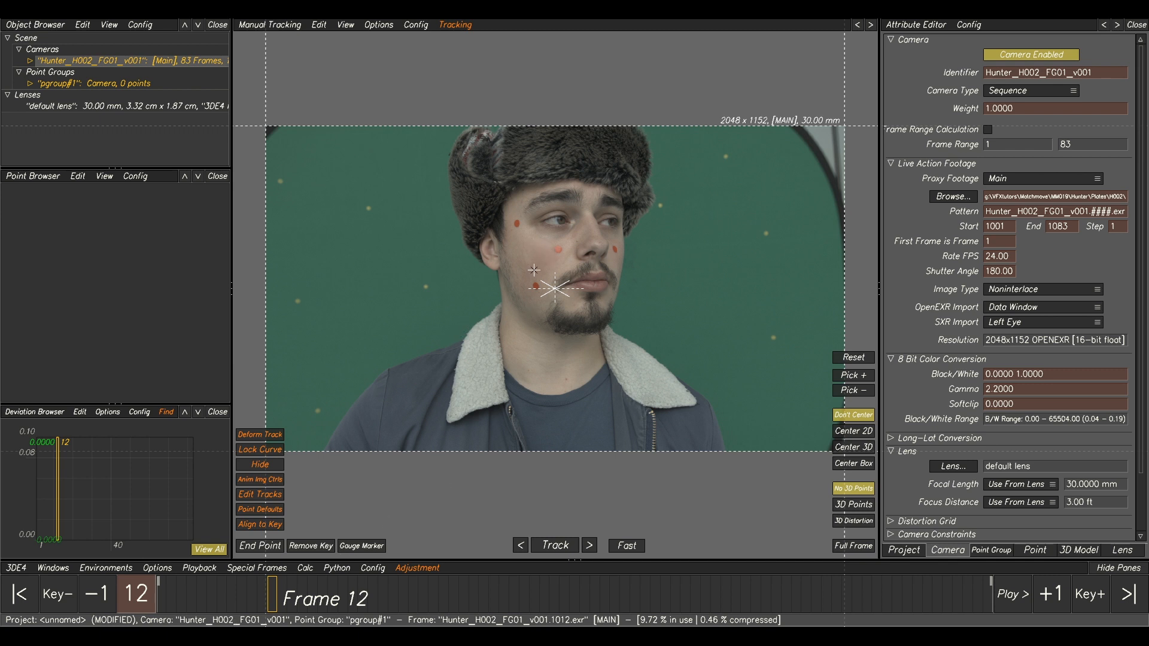
Step: Start saving the project under a new name and create a directory named TUT inside MM019
{"action": "left_click", "coordinate": [21, 570]}
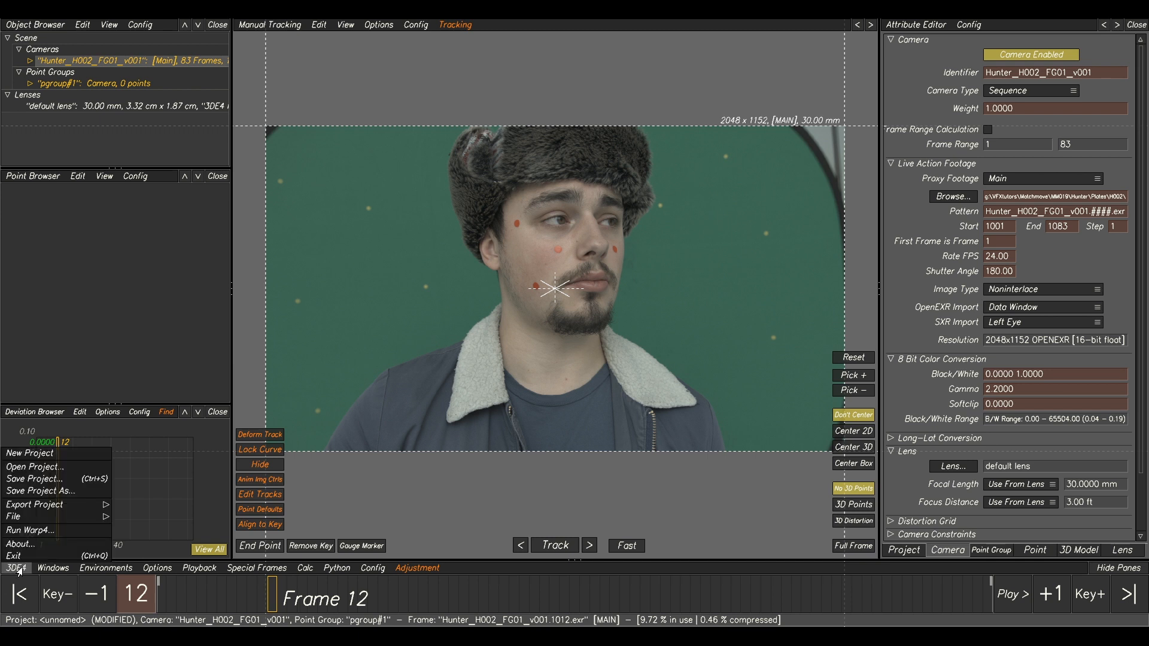
{"action": "left_click", "coordinate": [50, 492]}
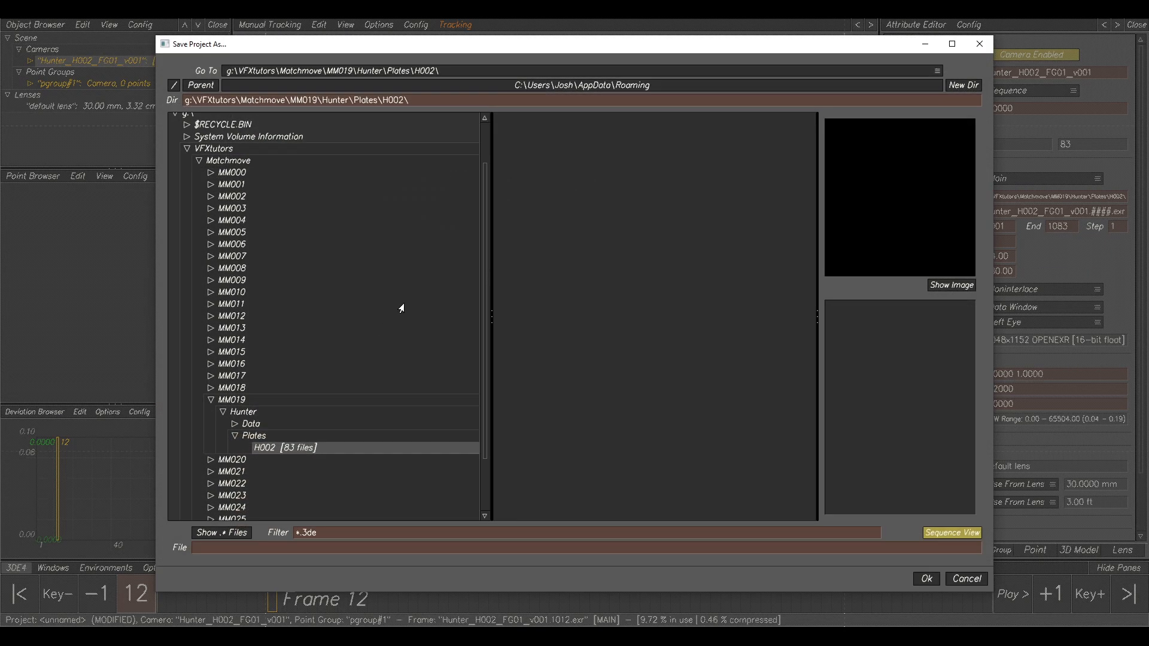
{"action": "left_click", "coordinate": [232, 402]}
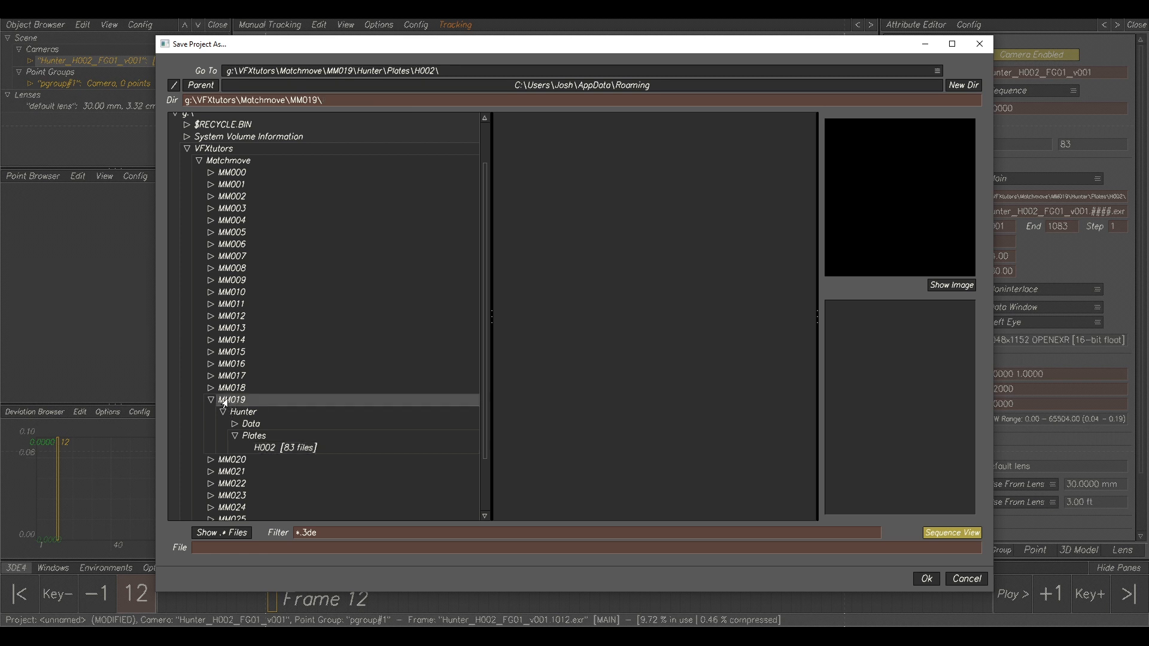
{"action": "left_click", "coordinate": [960, 85]}
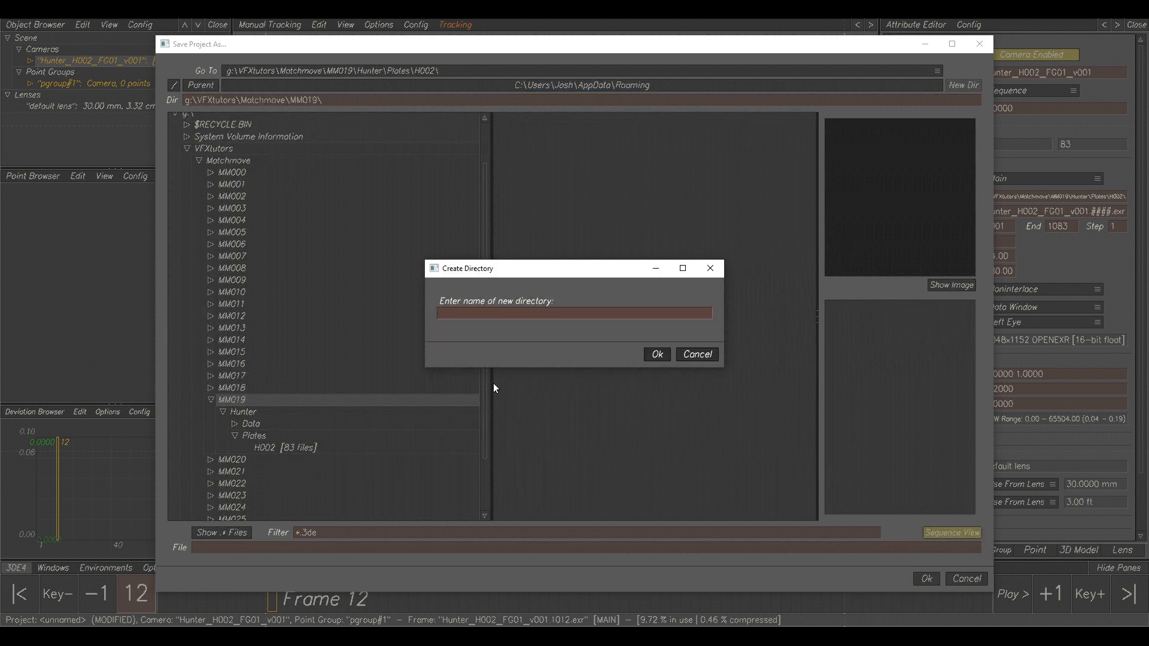
{"action": "left_click", "coordinate": [477, 315]}
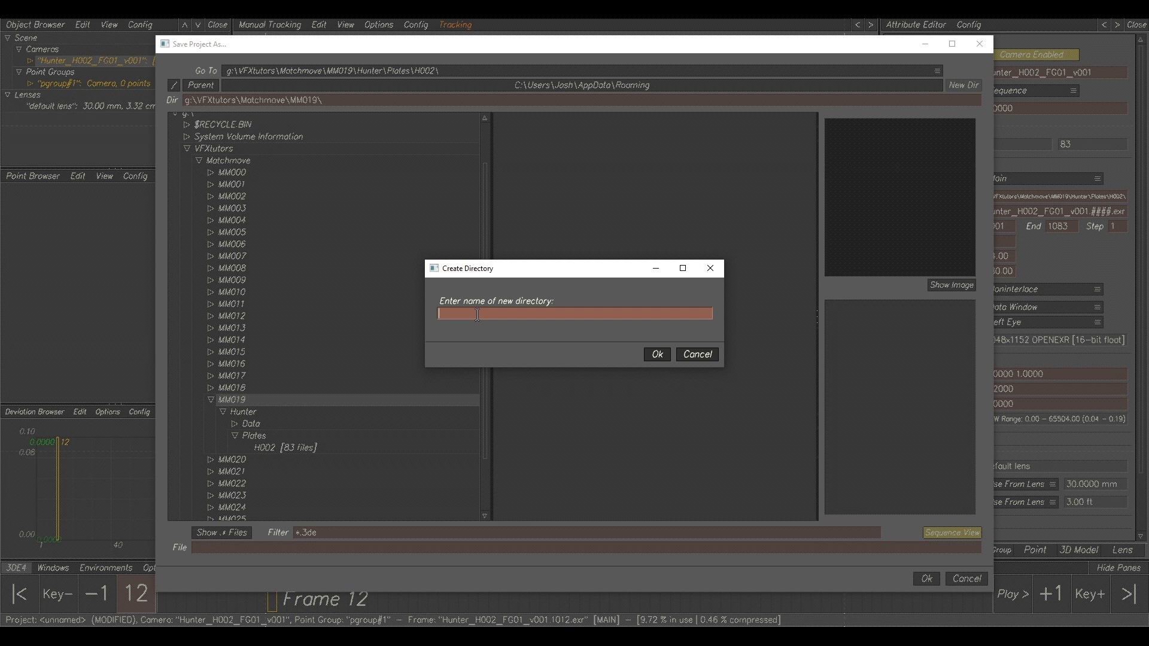
{"action": "type", "text": "TUT"}
{"action": "left_click", "coordinate": [657, 354]}
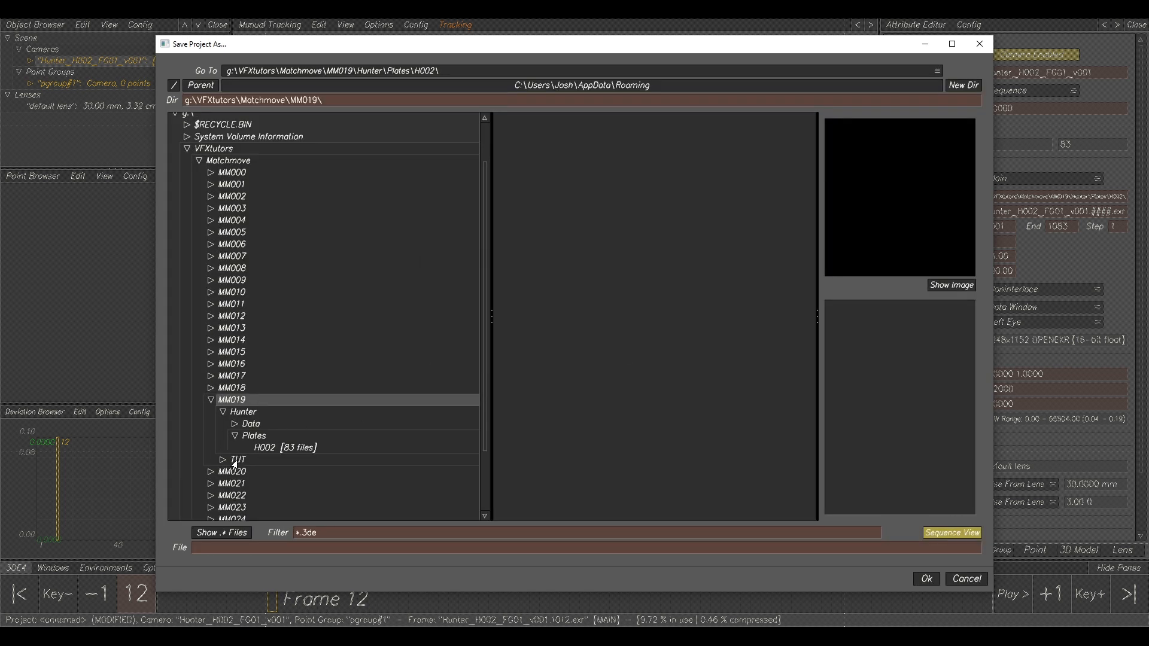
Step: Save the project in the TUT directory as Hunter_H002_FG01_V001_Cam_v001
{"action": "left_click", "coordinate": [221, 464]}
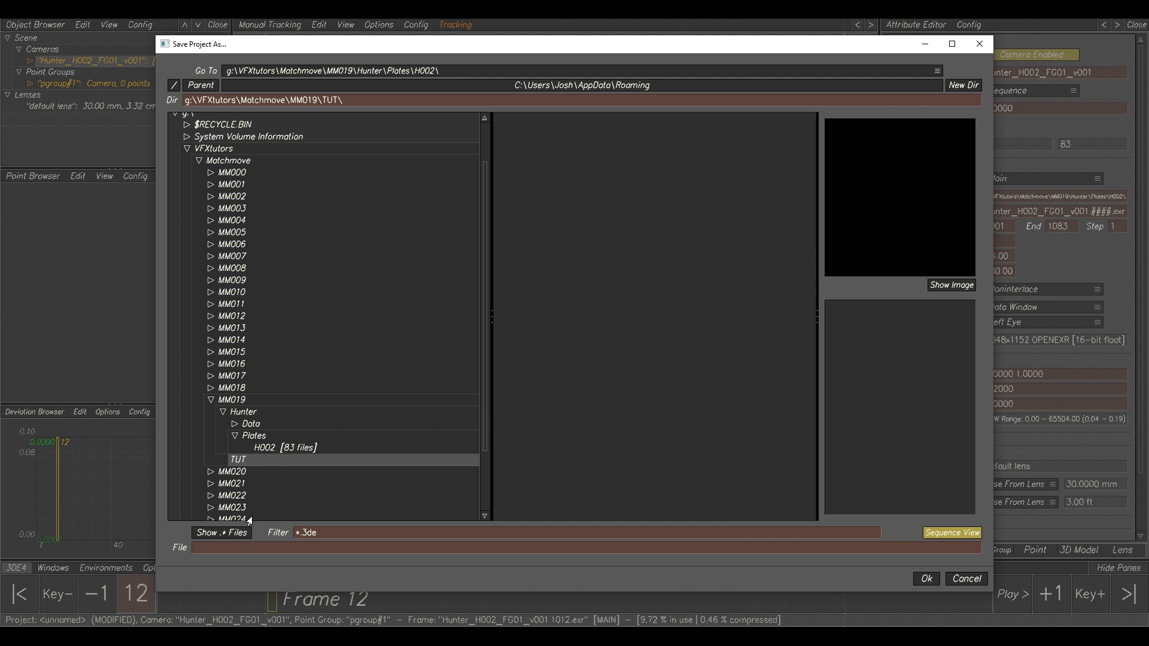
{"action": "left_click", "coordinate": [241, 552]}
{"action": "type", "text": "Hunter_"}
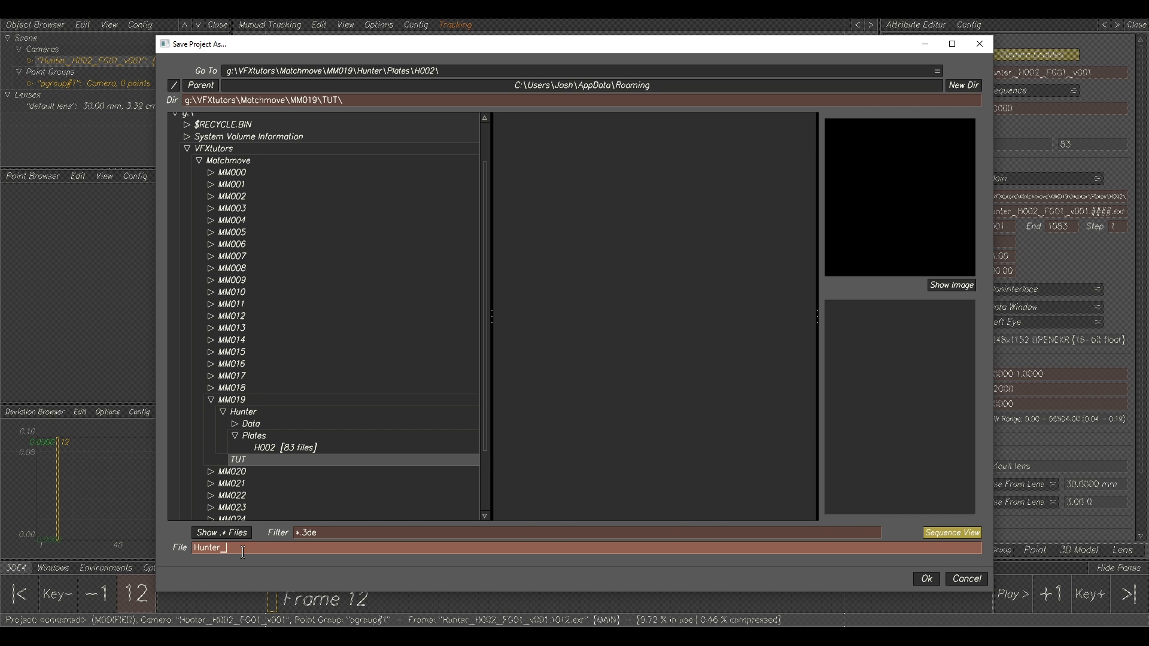
{"action": "type", "text": "H002_Fg"}
{"action": "key", "text": "BackSpace"}
{"action": "key", "text": "BackSpace"}
{"action": "key", "text": "BackSpace"}
{"action": "type", "text": "01_V001_Cam_v001"}
{"action": "left_click", "coordinate": [926, 579]}
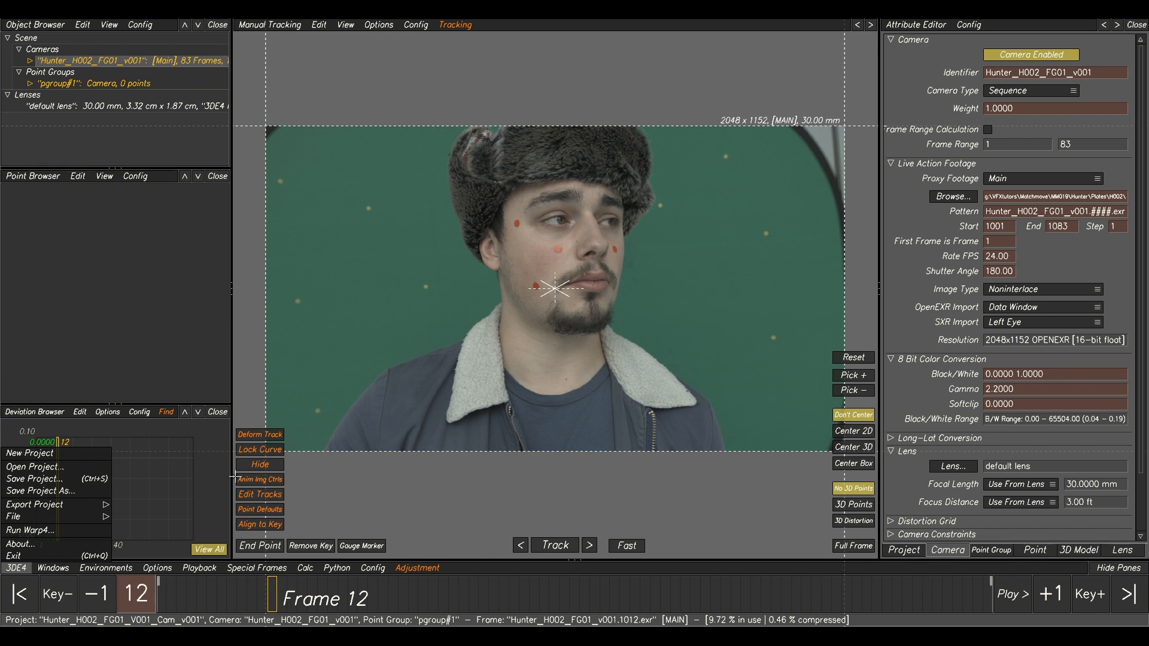
Step: Export a buffer compression file for the footage, then play back and scrub the sequence to review the shot
{"action": "left_click", "coordinate": [198, 568]}
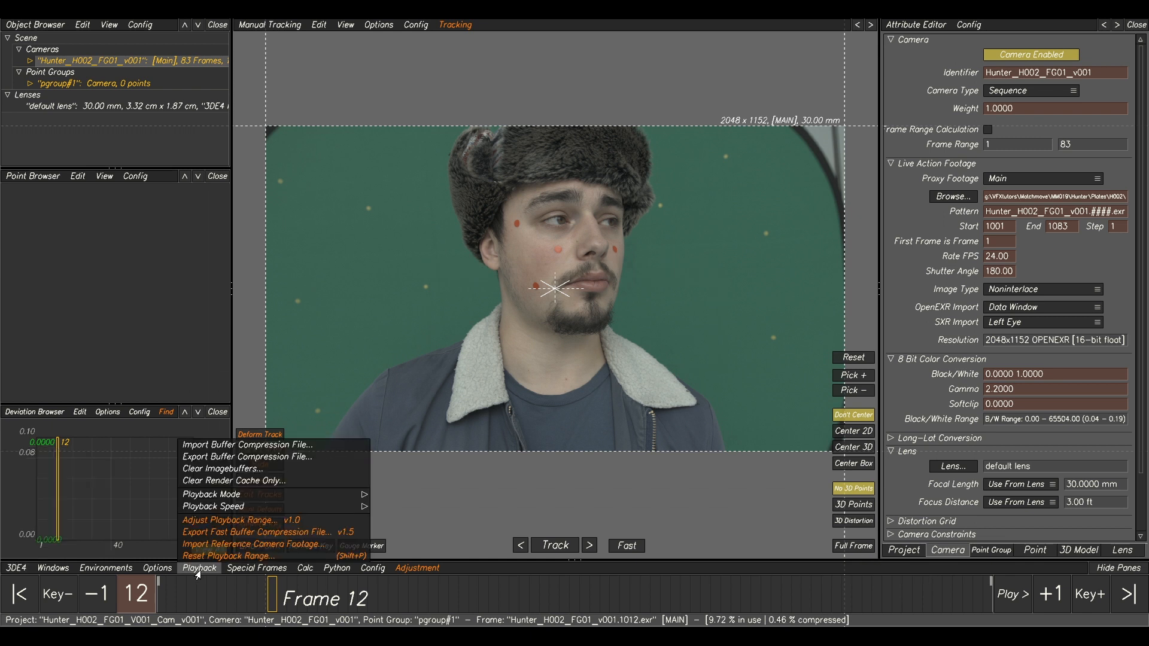
{"action": "left_click", "coordinate": [249, 458]}
{"action": "left_click", "coordinate": [644, 392]}
{"action": "key", "text": "space"}
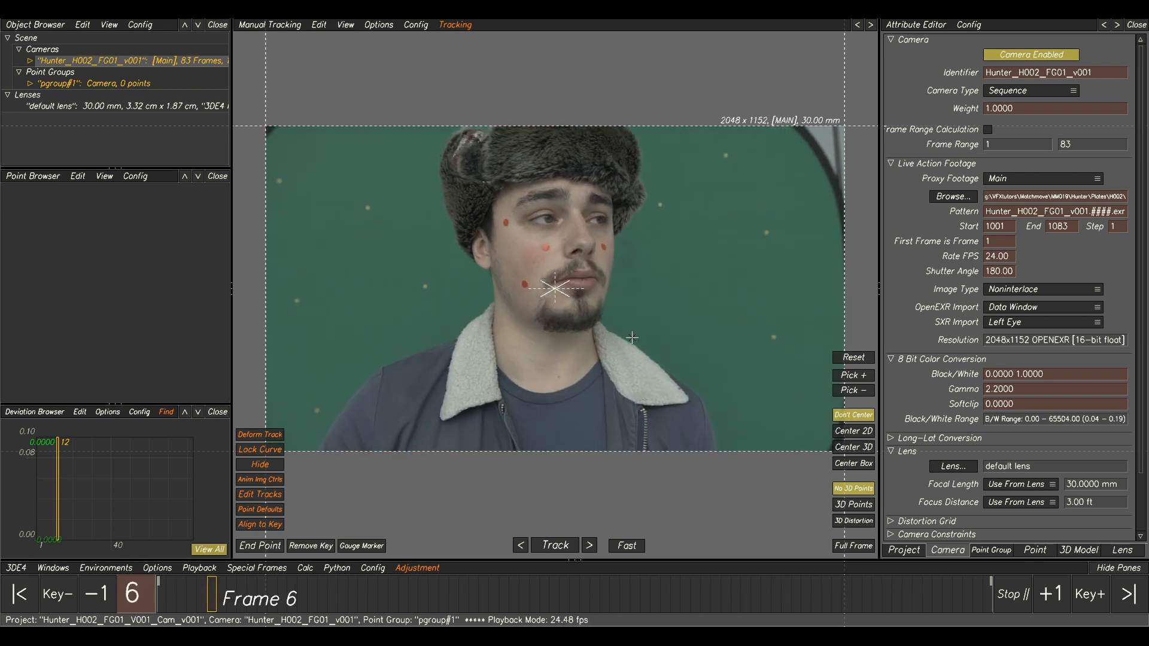
{"action": "key", "text": "space"}
{"action": "mouse_move", "coordinate": [547, 581]}
{"action": "left_mouse_down"}
{"action": "mouse_move", "coordinate": [371, 593]}
{"action": "mouse_move", "coordinate": [877, 599]}
{"action": "left_mouse_up"}
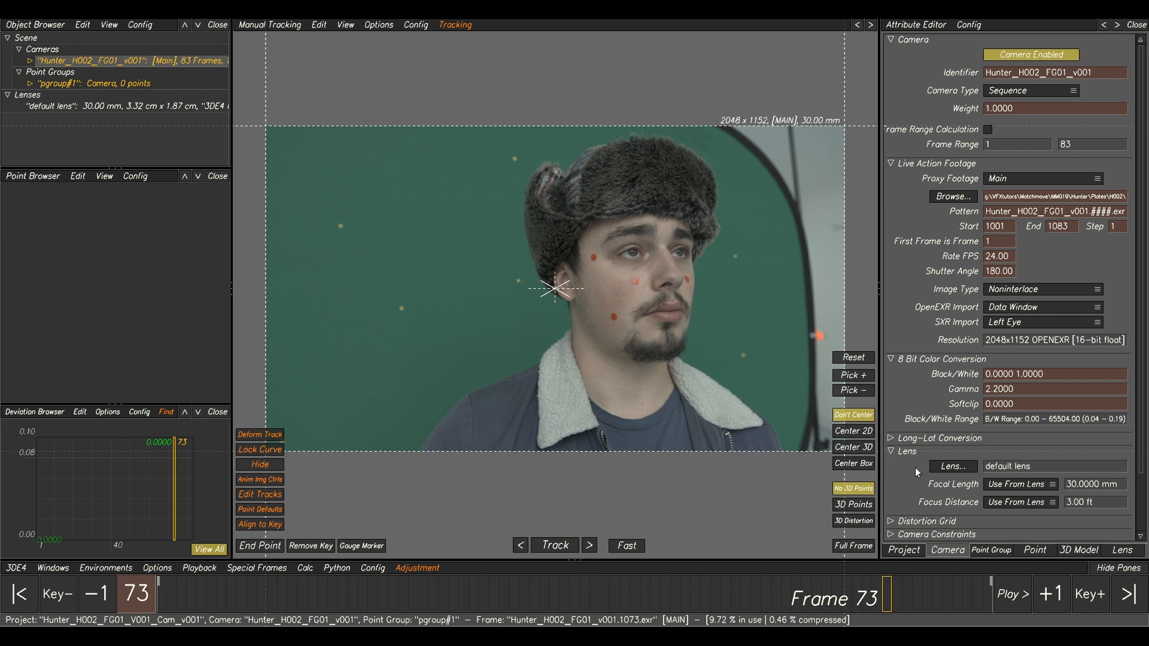
Step: Look up the sensor size in the HunterCameraData notes and set the default lens's filmback height to 11.88 mm
{"action": "left_click", "coordinate": [1114, 552]}
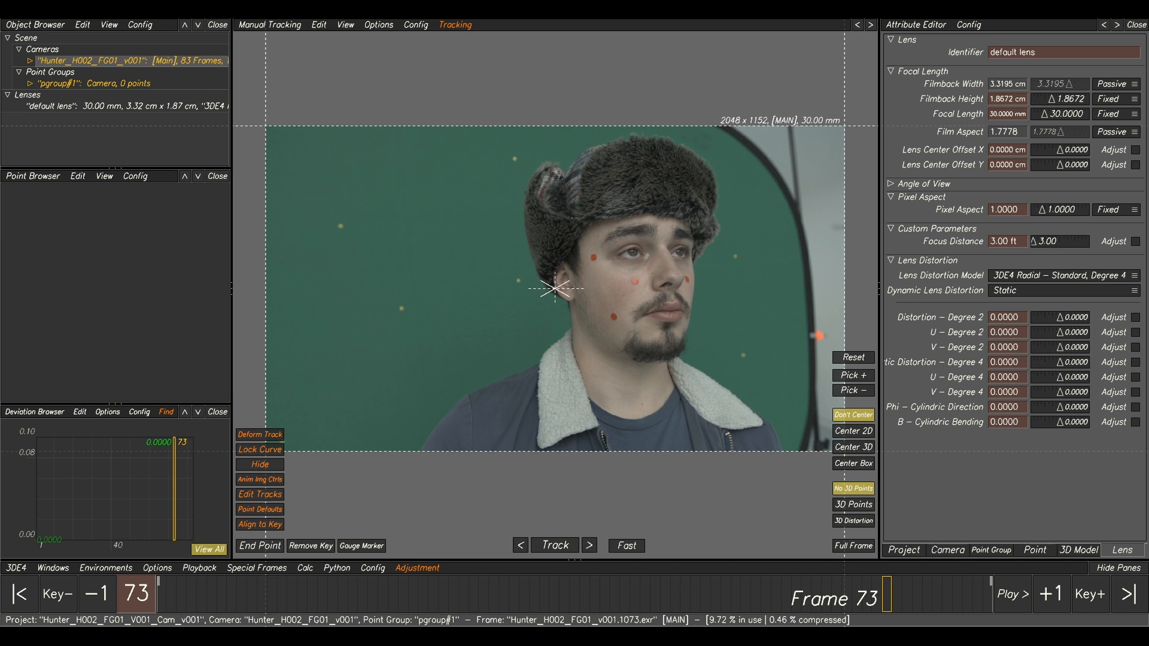
{"action": "left_click_drag", "start_coordinate": [1148, 108], "coordinate": [573, 200]}
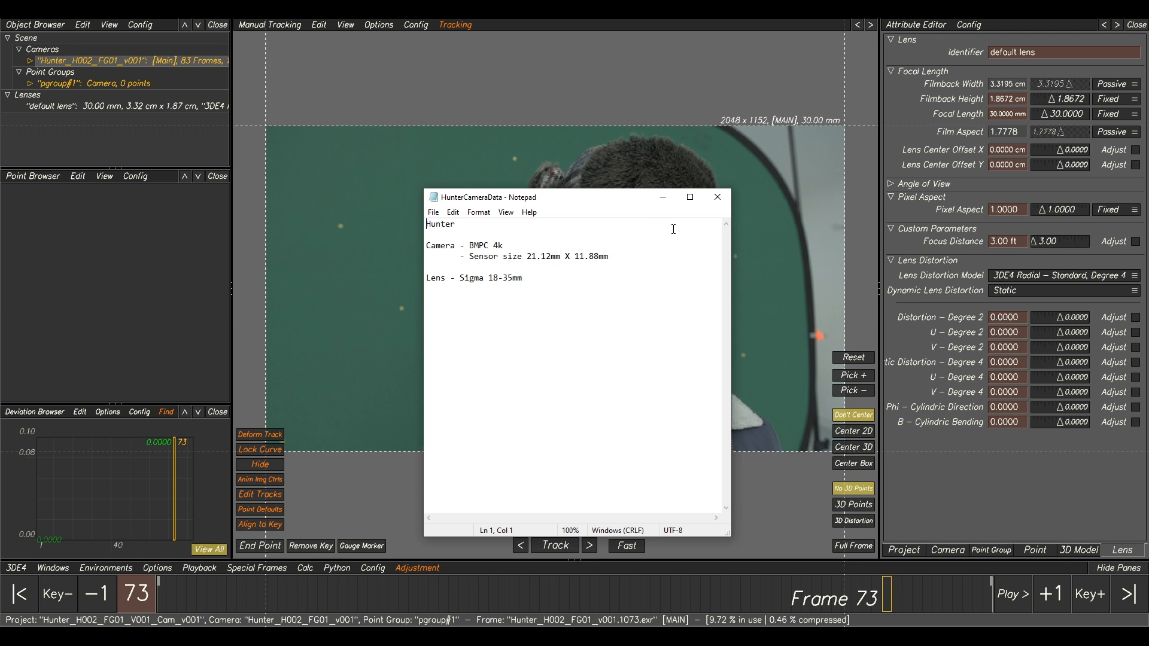
{"action": "left_click_drag", "start_coordinate": [576, 257], "coordinate": [608, 256]}
{"action": "left_click", "coordinate": [606, 282]}
{"action": "left_click_drag", "start_coordinate": [588, 200], "coordinate": [1148, 197]}
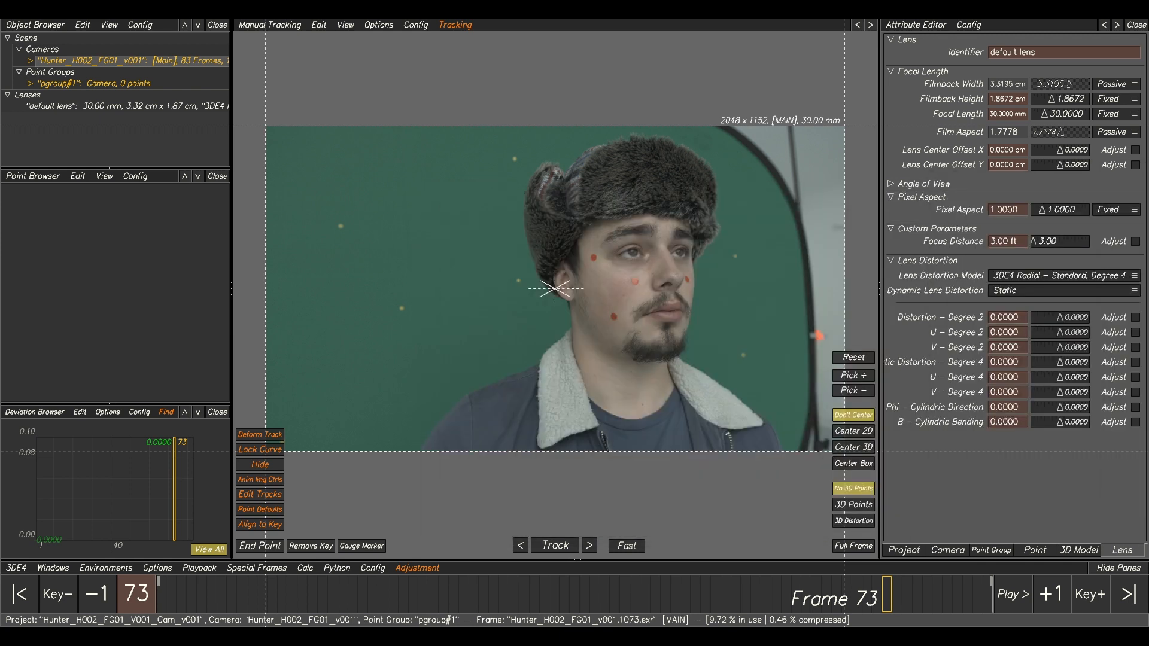
{"action": "left_click", "coordinate": [1008, 98]}
{"action": "type", "text": "11.88mm"}
{"action": "key", "text": "Return"}
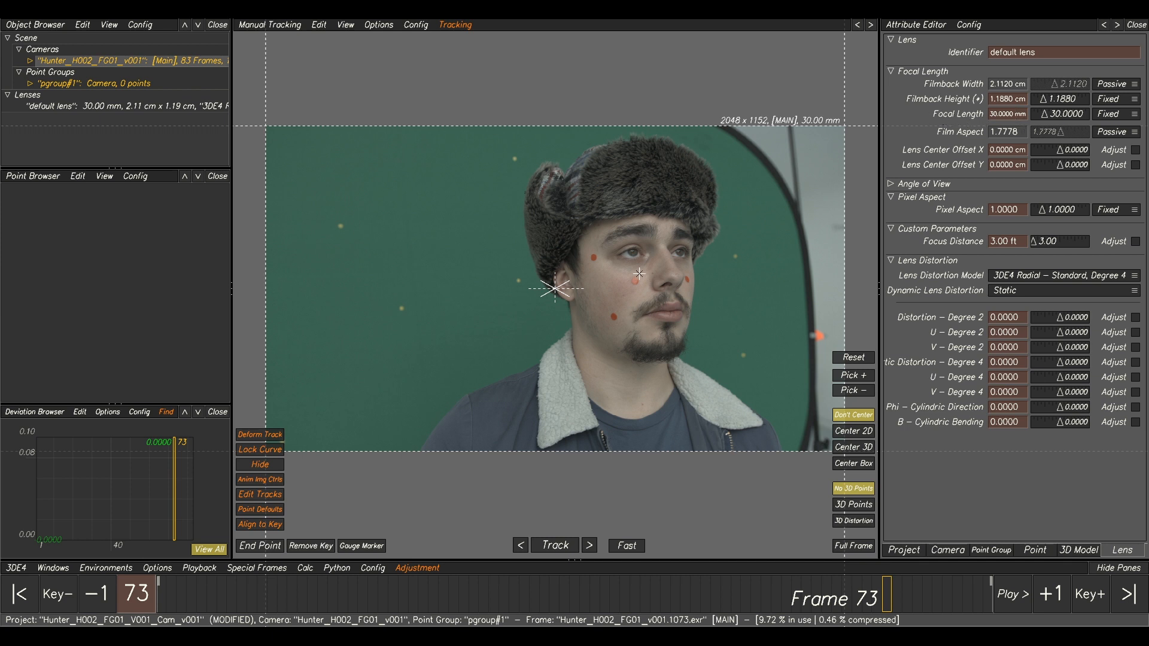
Step: Import Hunter_SetGeo_v001.obj from MM019\Hunter\Data\SetGeo\SetGeo as a 3D model in point group pgroup#1
{"action": "left_click_drag", "start_coordinate": [894, 595], "coordinate": [516, 590]}
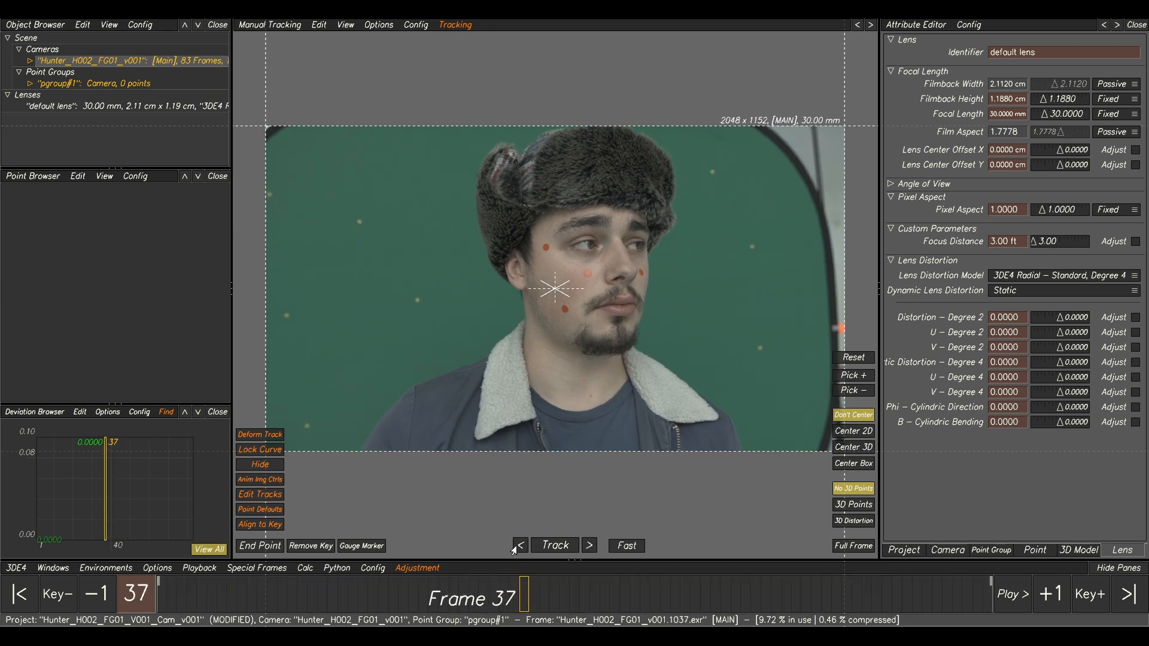
{"action": "left_click", "coordinate": [29, 84]}
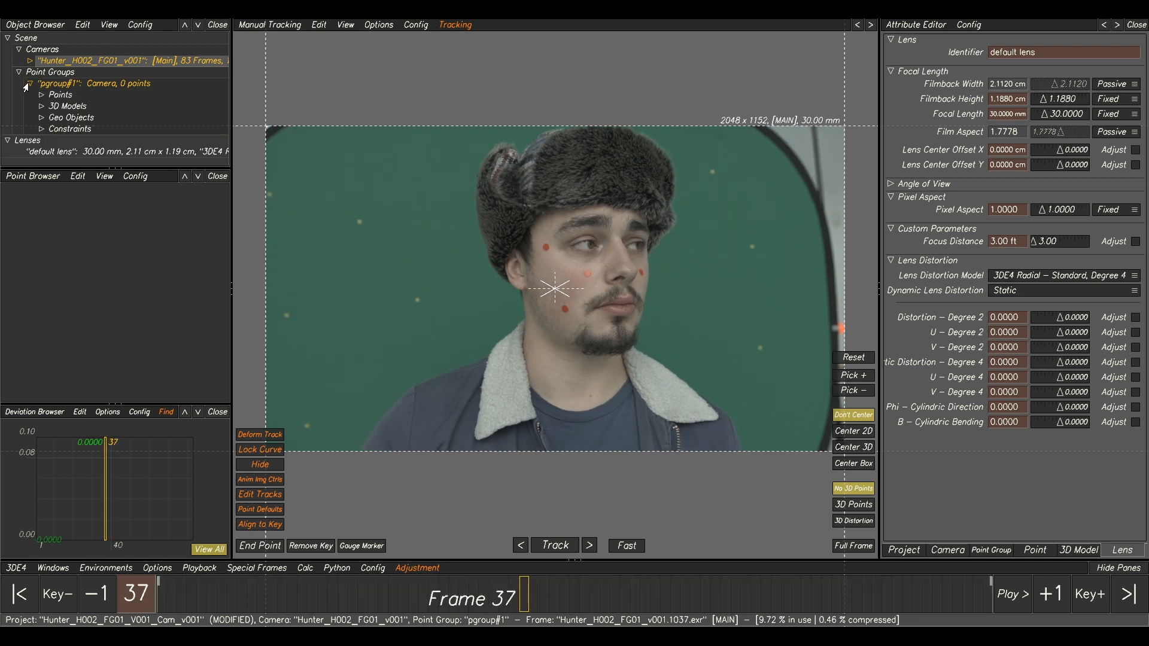
{"action": "left_click", "coordinate": [62, 106]}
{"action": "left_click", "coordinate": [41, 106]}
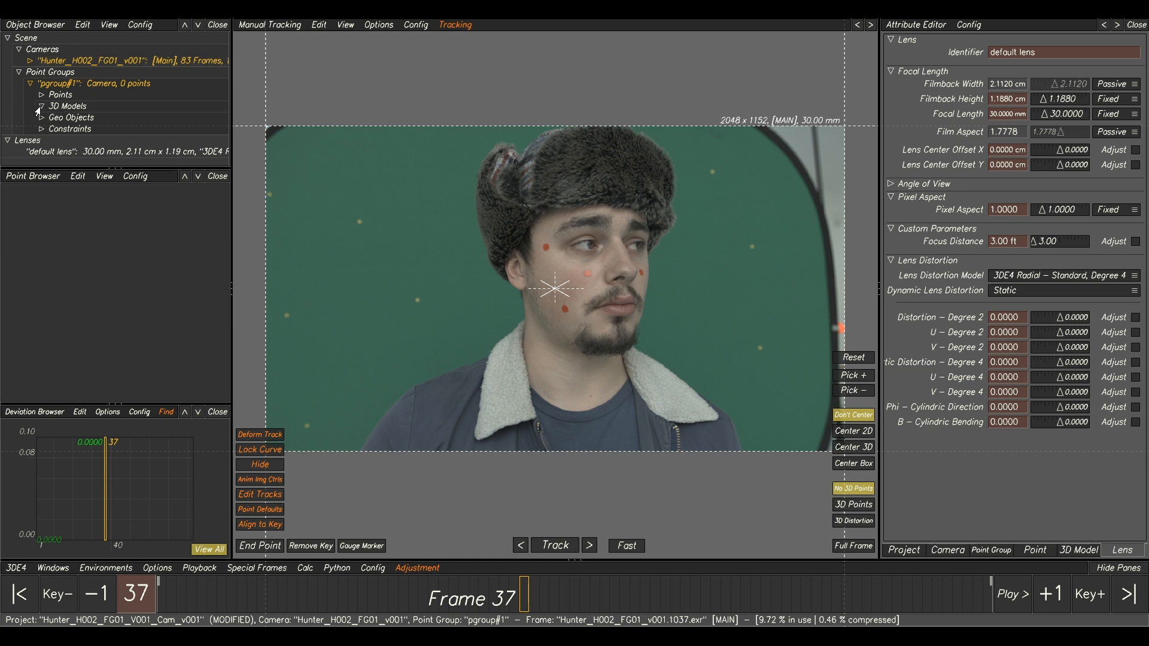
{"action": "right_click", "coordinate": [67, 109]}
{"action": "mouse_move", "coordinate": [104, 119]}
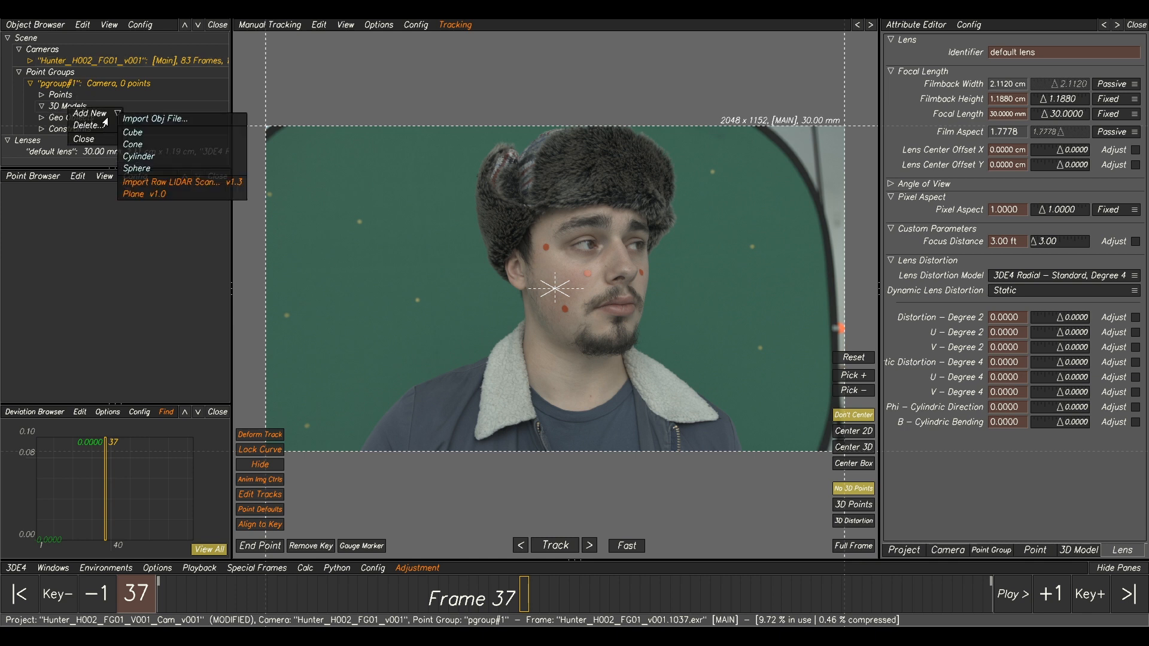
{"action": "left_click", "coordinate": [153, 119]}
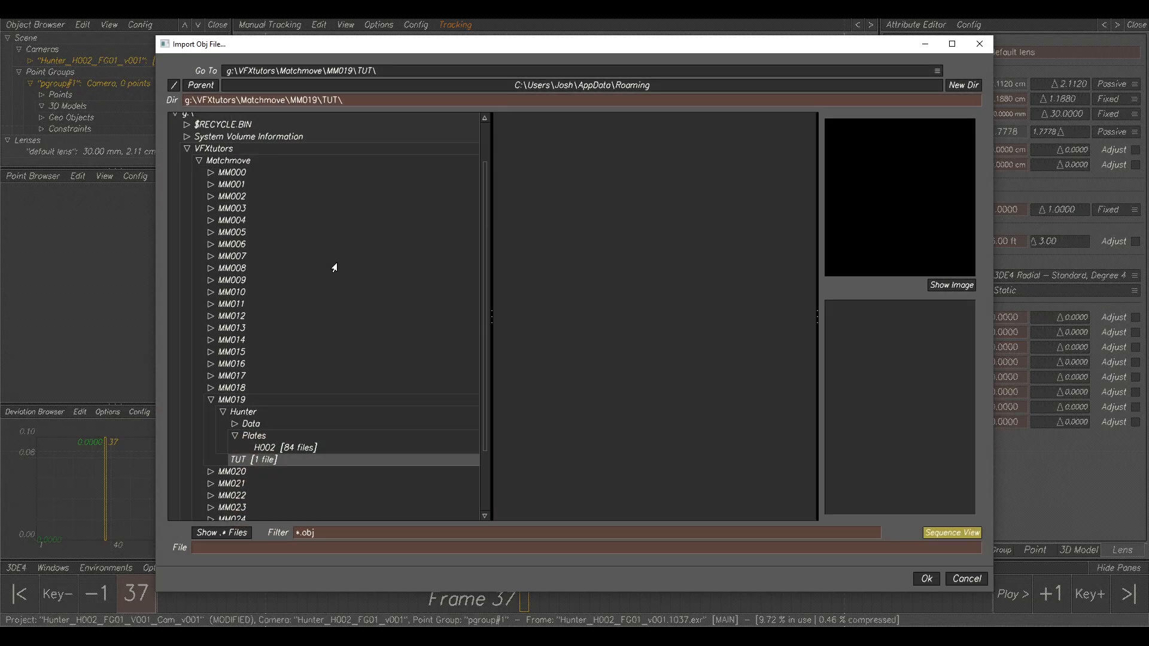
{"action": "left_click", "coordinate": [251, 437]}
{"action": "left_click", "coordinate": [242, 426]}
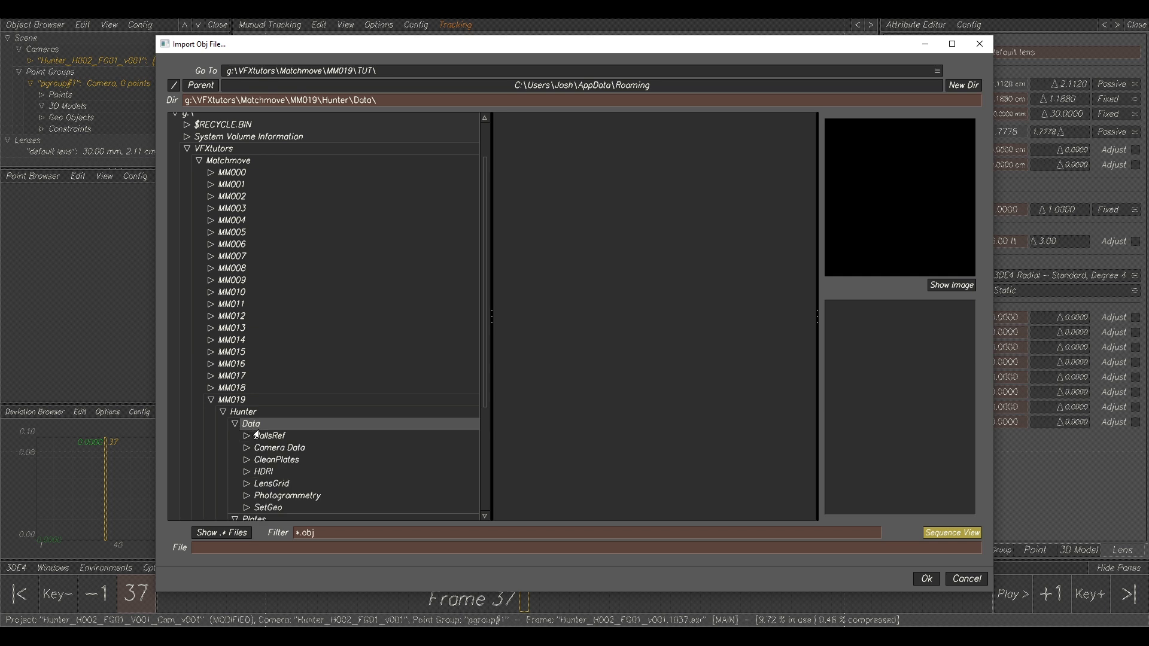
{"action": "scroll", "coordinate": [263, 441], "scroll_direction": "down", "scroll_amount": 1}
{"action": "left_click", "coordinate": [269, 473]}
{"action": "left_click", "coordinate": [247, 472]}
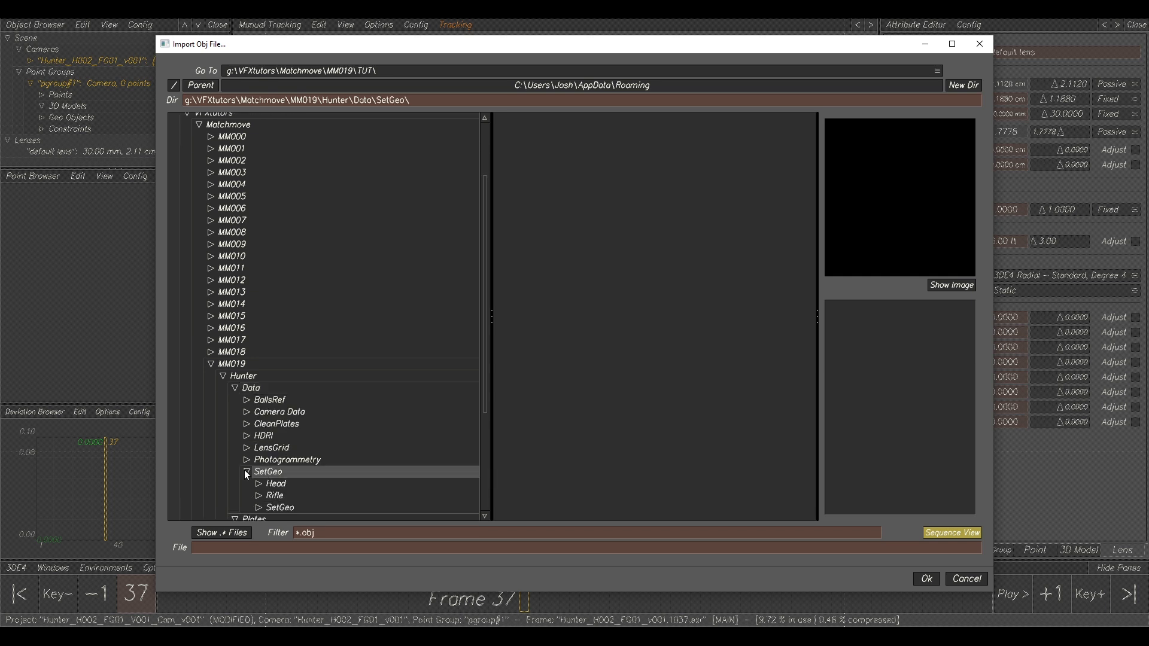
{"action": "scroll", "coordinate": [273, 490], "scroll_direction": "down", "scroll_amount": 1}
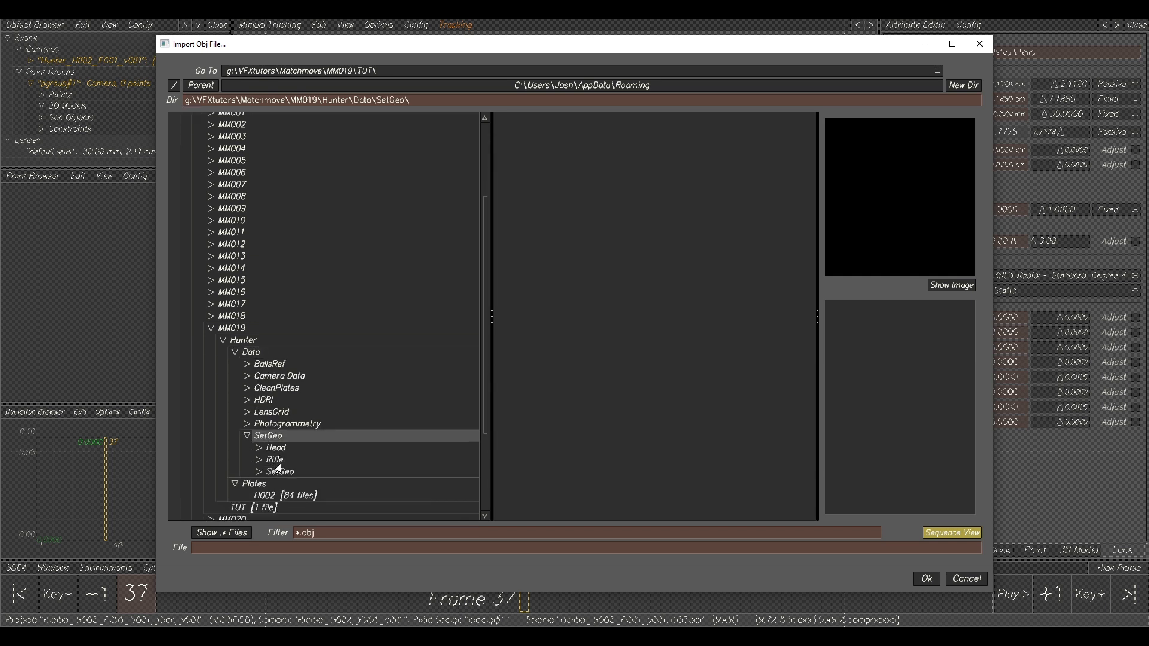
{"action": "left_click", "coordinate": [280, 472]}
{"action": "scroll", "coordinate": [319, 375], "scroll_direction": "down", "scroll_amount": 2}
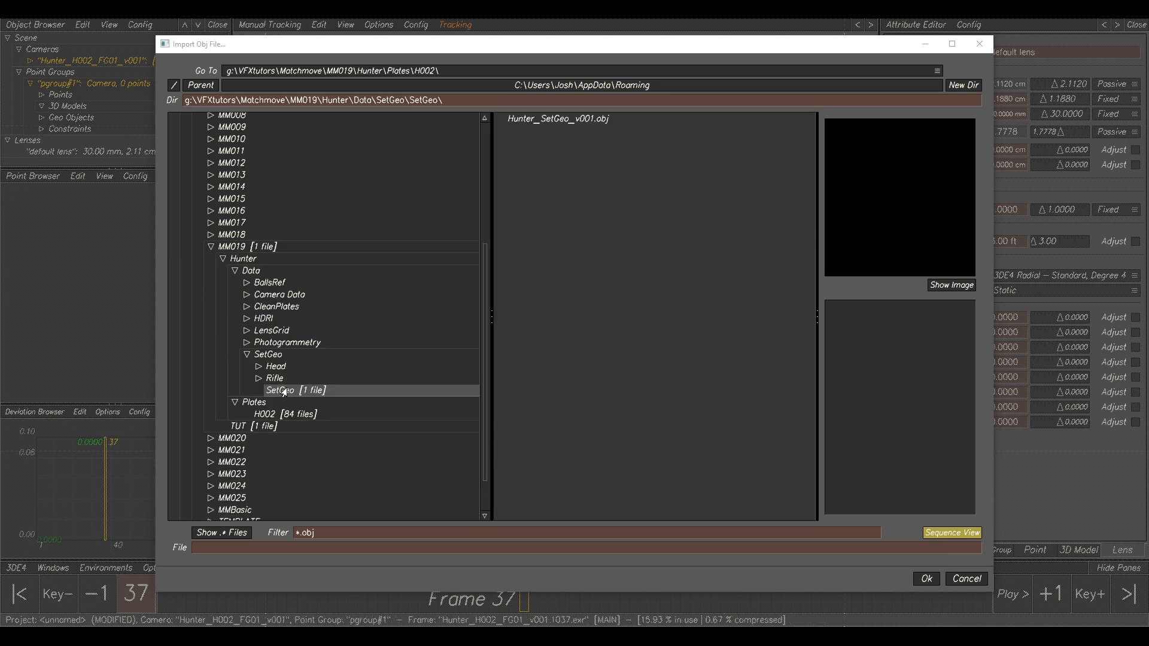
{"action": "left_click", "coordinate": [556, 121]}
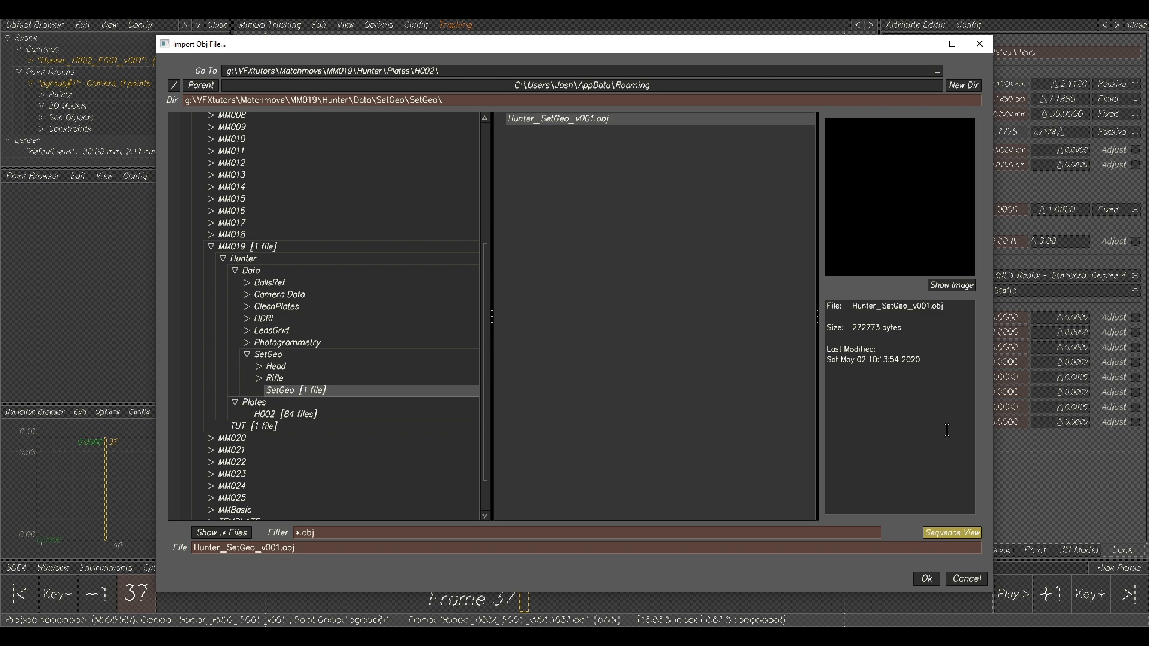
{"action": "left_click", "coordinate": [926, 579]}
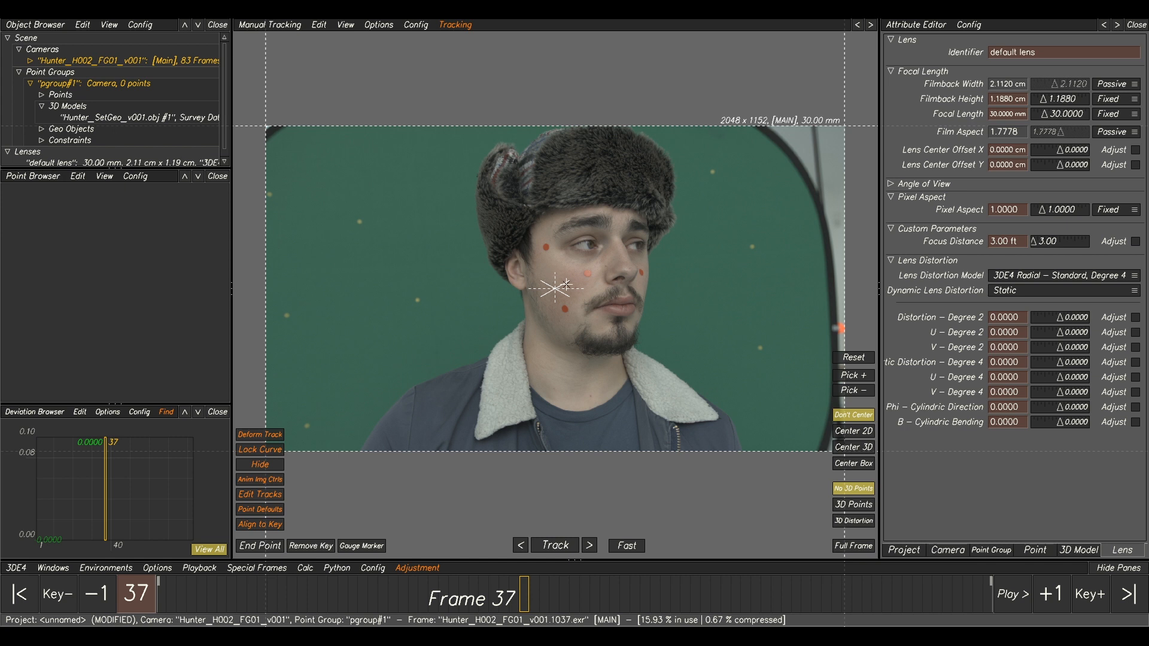
Step: Center the imported set model in the camera's Lineup view
{"action": "key", "text": "F2"}
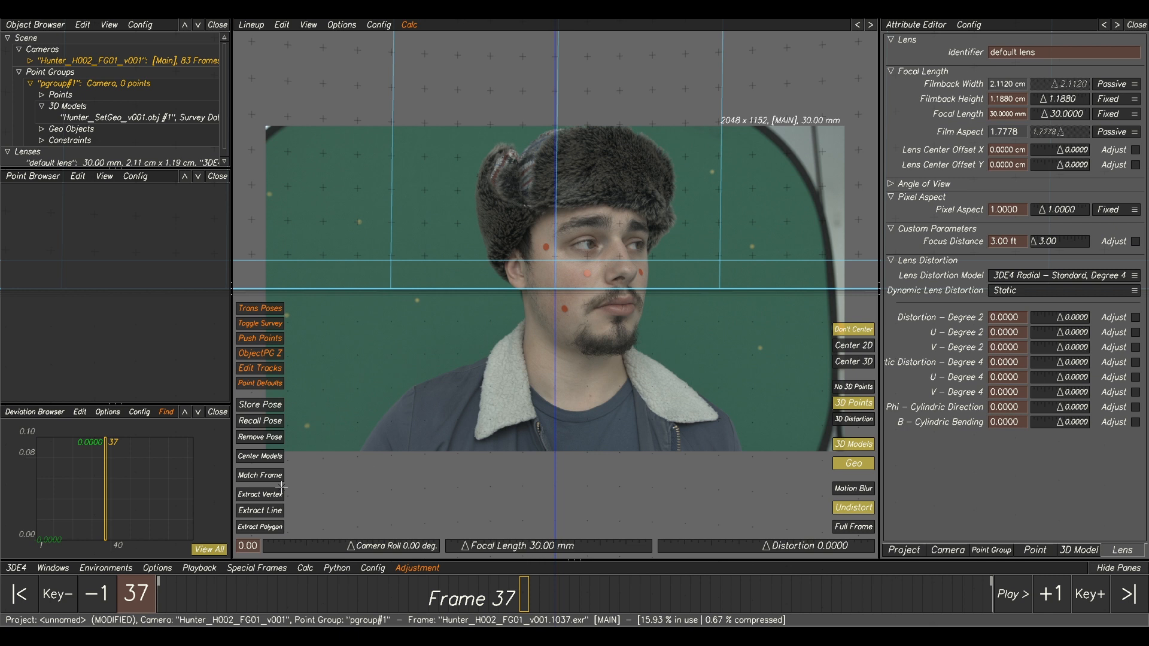
{"action": "left_click", "coordinate": [258, 457]}
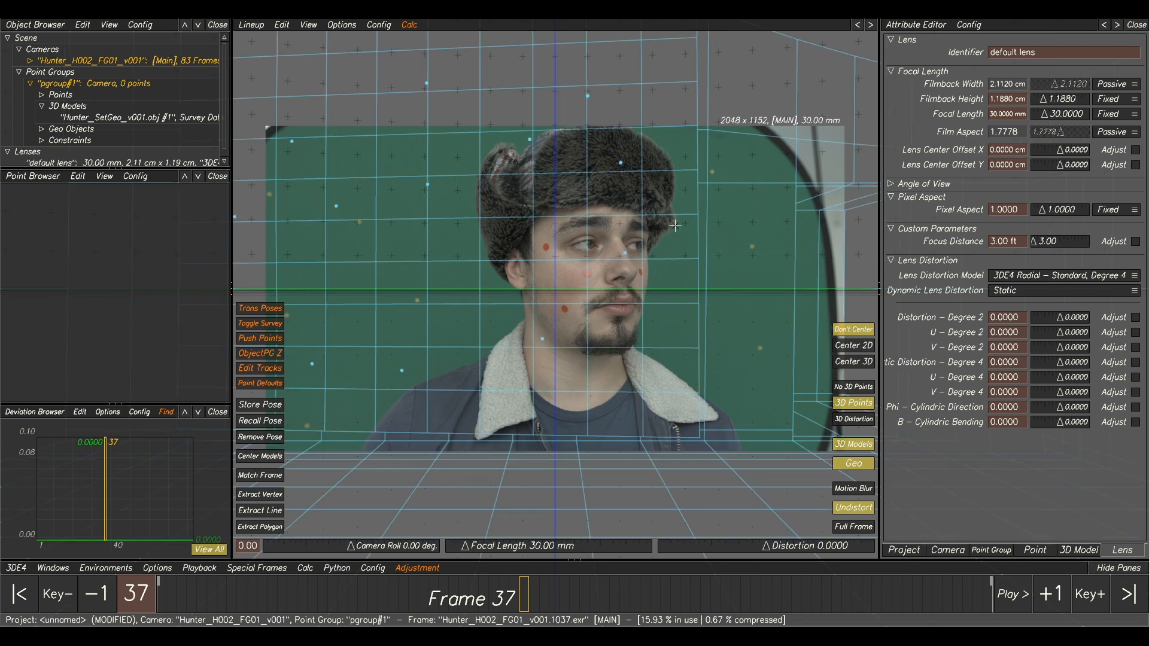
Step: Examine the set model's walls, floor and green-screen grid against the camera's image plane in the 3D Orientation view
{"action": "key", "text": "F6"}
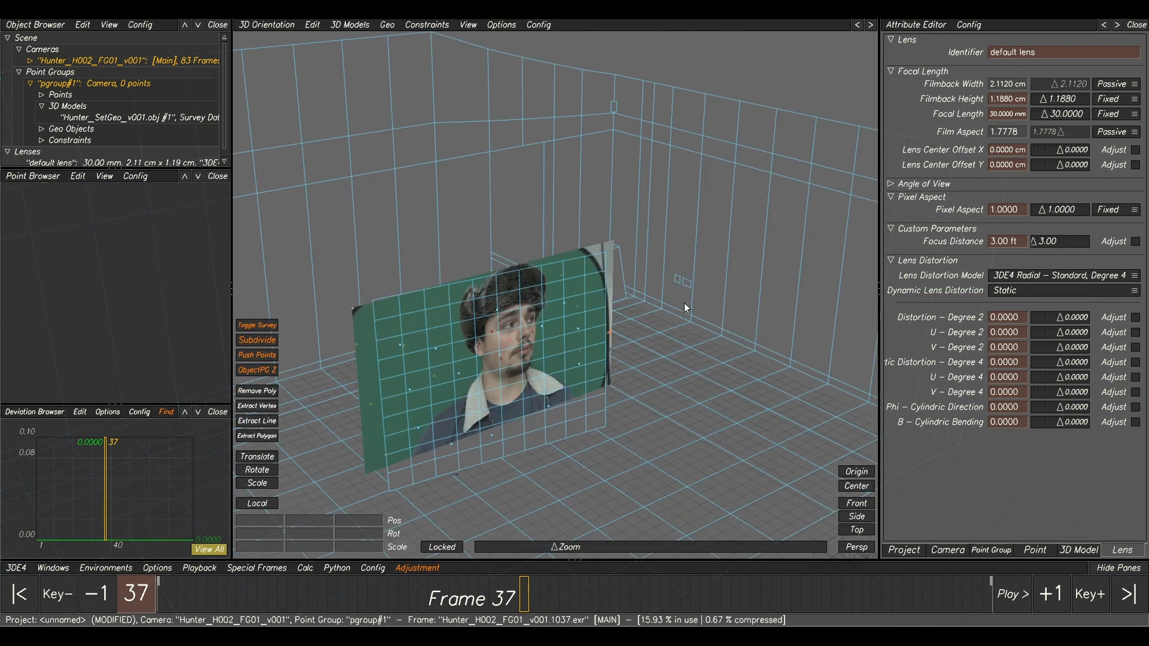
{"action": "scroll", "coordinate": [702, 331], "scroll_direction": "down", "scroll_amount": 2}
{"action": "middle_click_drag", "start_coordinate": [702, 332], "coordinate": [686, 290], "text": "alt"}
{"action": "left_click_drag", "start_coordinate": [686, 290], "coordinate": [453, 250], "text": "alt"}
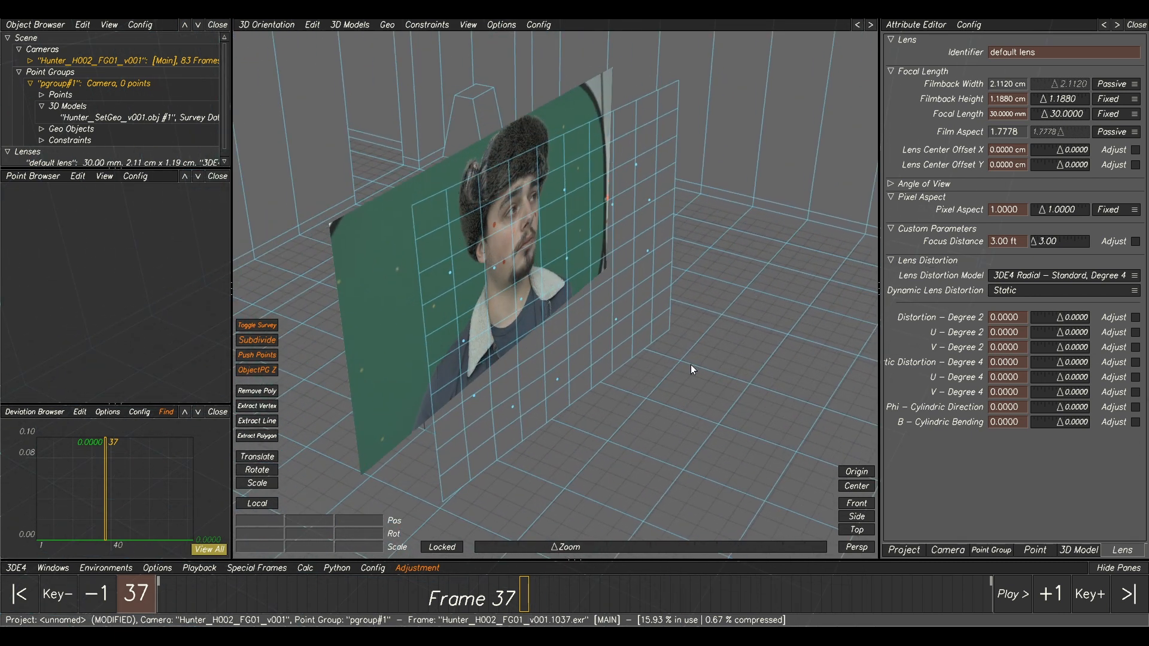
{"action": "left_click_drag", "start_coordinate": [692, 366], "coordinate": [630, 306], "text": "alt"}
{"action": "left_click_drag", "start_coordinate": [556, 322], "coordinate": [518, 203], "text": "alt"}
{"action": "left_click_drag", "start_coordinate": [625, 163], "coordinate": [619, 346], "text": "alt"}
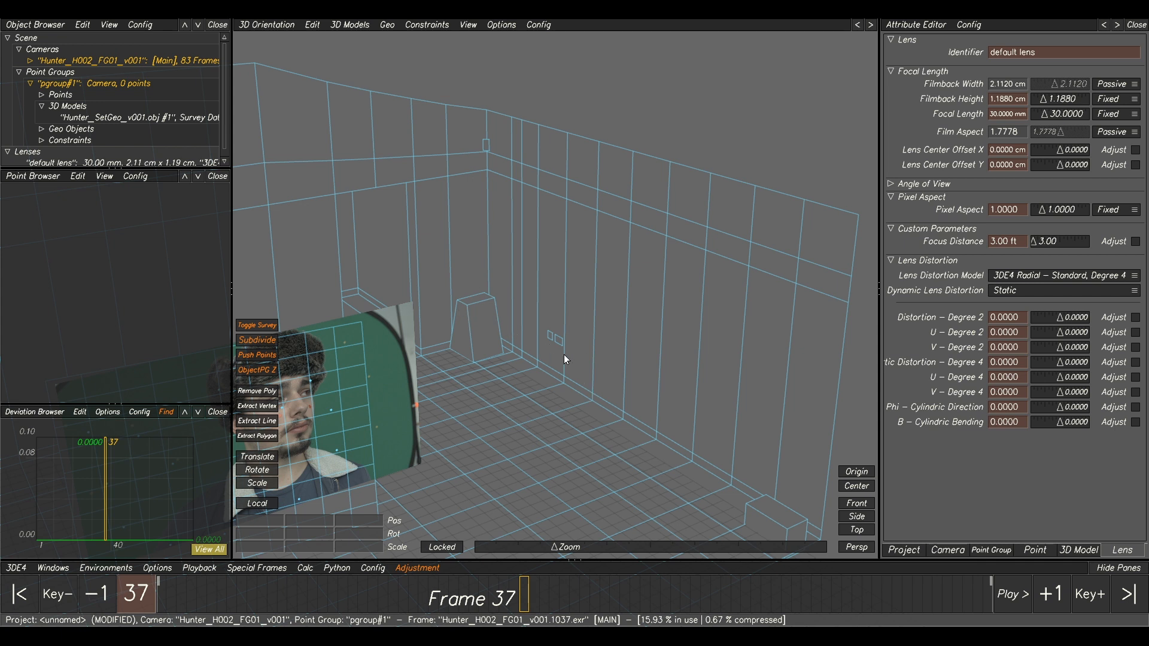
{"action": "left_click_drag", "start_coordinate": [531, 443], "coordinate": [724, 404], "text": "alt"}
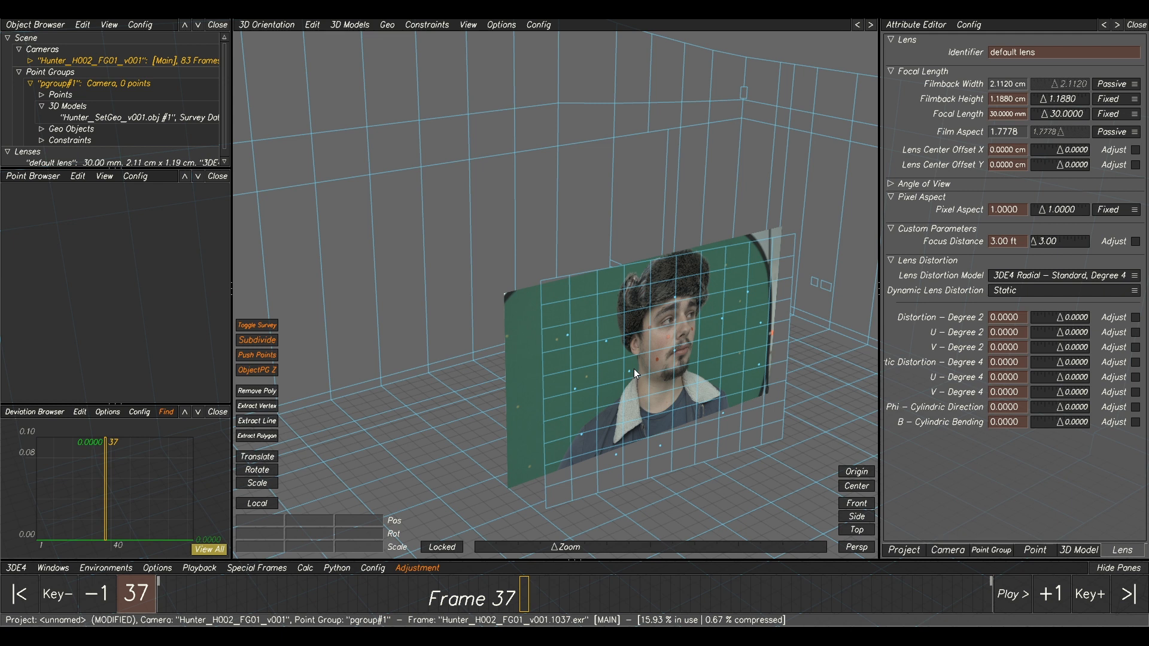
{"action": "key", "text": "F5"}
{"action": "left_click_drag", "start_coordinate": [732, 465], "coordinate": [636, 432], "text": "alt"}
{"action": "middle_click_drag", "start_coordinate": [756, 442], "coordinate": [706, 422]}
Step: Scrub through the footage in Manual Tracking and closely inspect the green-screen markers and the wall area beyond the screen's curved edge
{"action": "key", "text": "F2"}
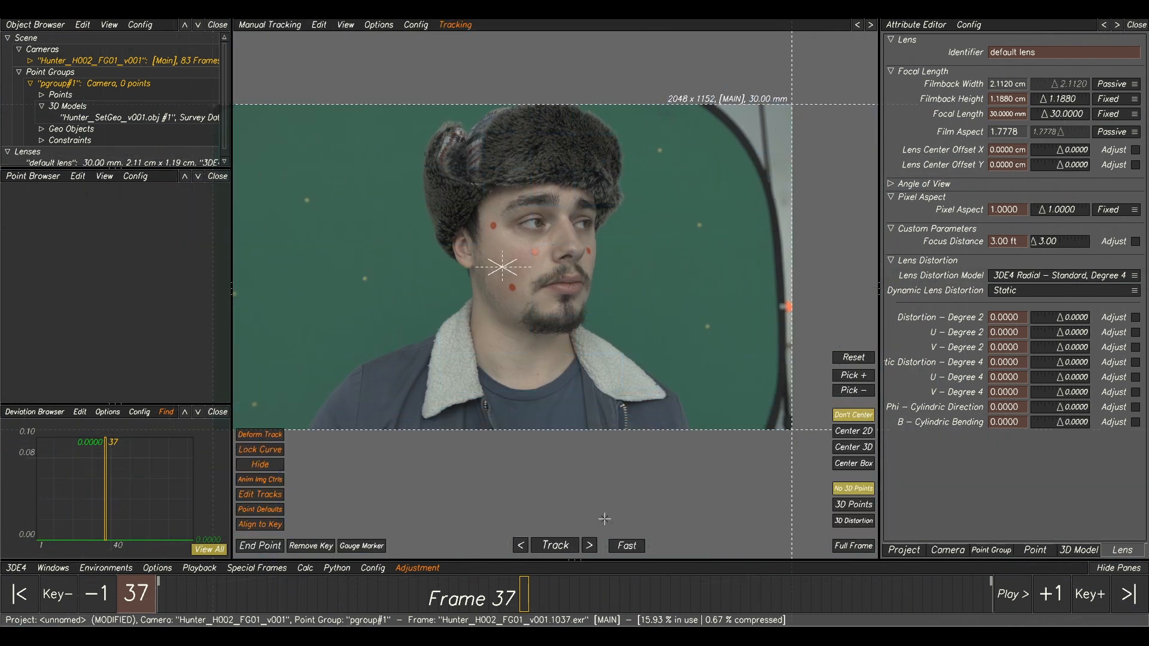
{"action": "scroll", "coordinate": [652, 504], "scroll_direction": "down", "scroll_amount": 3}
{"action": "left_click_drag", "start_coordinate": [508, 603], "coordinate": [705, 594]}
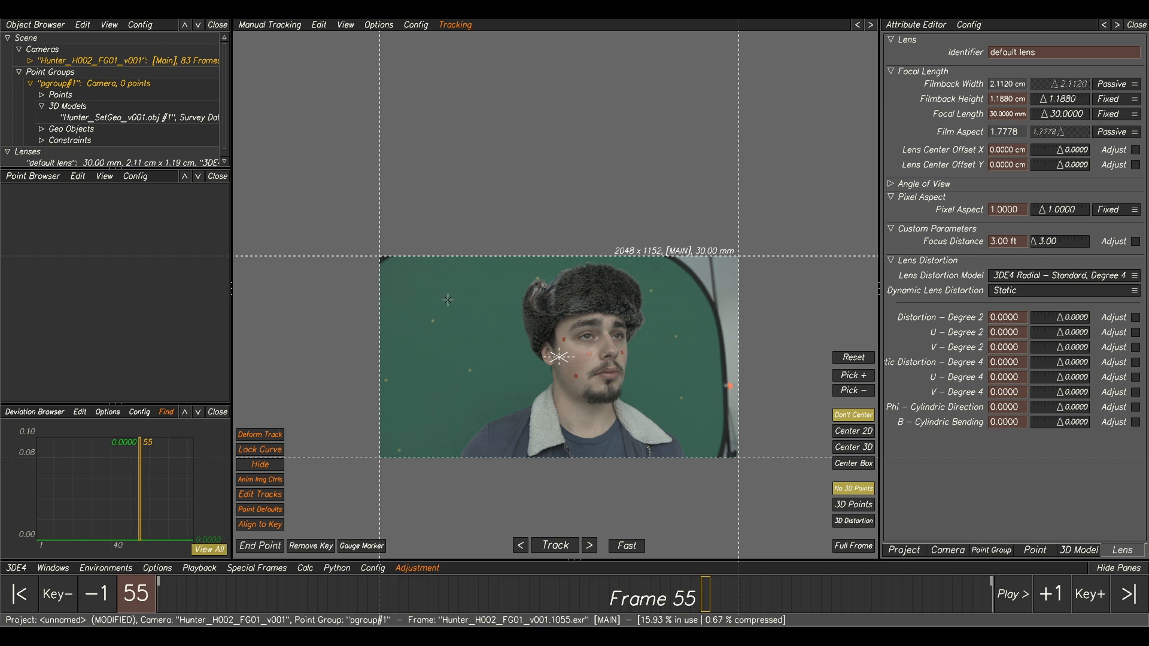
{"action": "left_click_drag", "start_coordinate": [683, 590], "coordinate": [158, 594]}
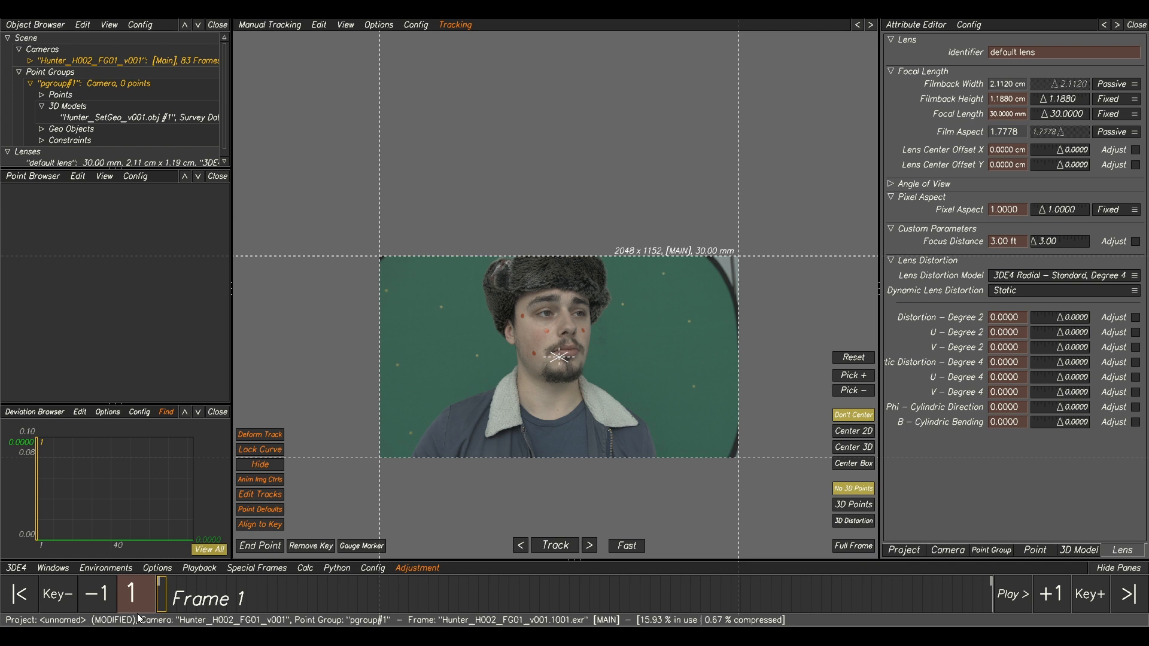
{"action": "mouse_move", "coordinate": [189, 594]}
{"action": "left_mouse_down"}
{"action": "mouse_move", "coordinate": [929, 594]}
{"action": "mouse_move", "coordinate": [608, 603]}
{"action": "mouse_move", "coordinate": [717, 593]}
{"action": "mouse_move", "coordinate": [566, 594]}
{"action": "mouse_move", "coordinate": [576, 594]}
{"action": "left_mouse_up"}
{"action": "scroll", "coordinate": [681, 390], "scroll_direction": "up", "scroll_amount": 3}
{"action": "middle_click_drag", "start_coordinate": [665, 417], "coordinate": [685, 354]}
{"action": "scroll", "coordinate": [685, 353], "scroll_direction": "up", "scroll_amount": 3}
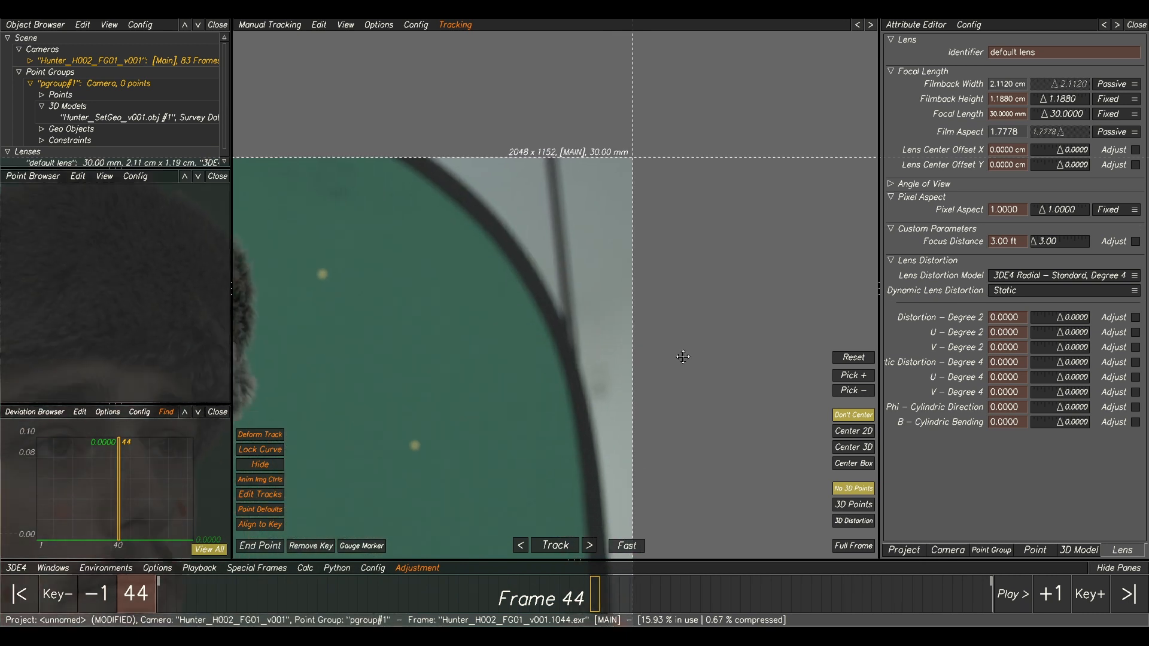
{"action": "scroll", "coordinate": [602, 389], "scroll_direction": "down", "scroll_amount": 4}
{"action": "scroll", "coordinate": [611, 390], "scroll_direction": "down", "scroll_amount": 1}
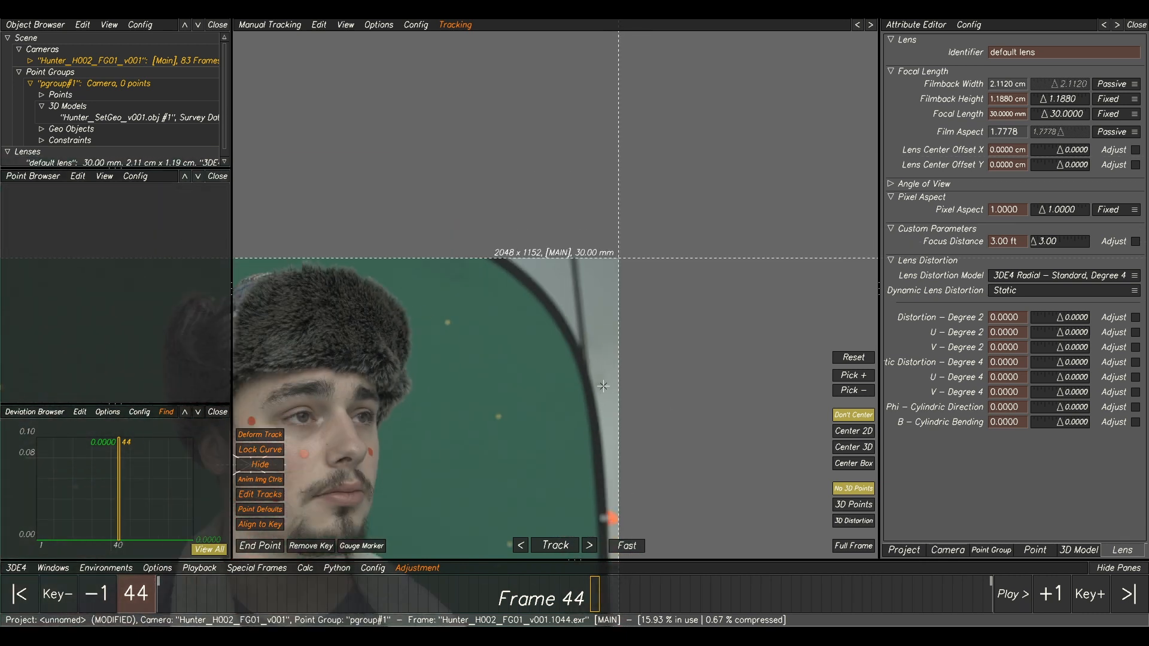
{"action": "scroll", "coordinate": [603, 368], "scroll_direction": "up", "scroll_amount": 4}
{"action": "scroll", "coordinate": [638, 459], "scroll_direction": "down", "scroll_amount": 5}
{"action": "mouse_move", "coordinate": [645, 454]}
{"action": "middle_mouse_down"}
{"action": "mouse_move", "coordinate": [622, 299]}
{"action": "mouse_move", "coordinate": [626, 325]}
{"action": "middle_mouse_up"}
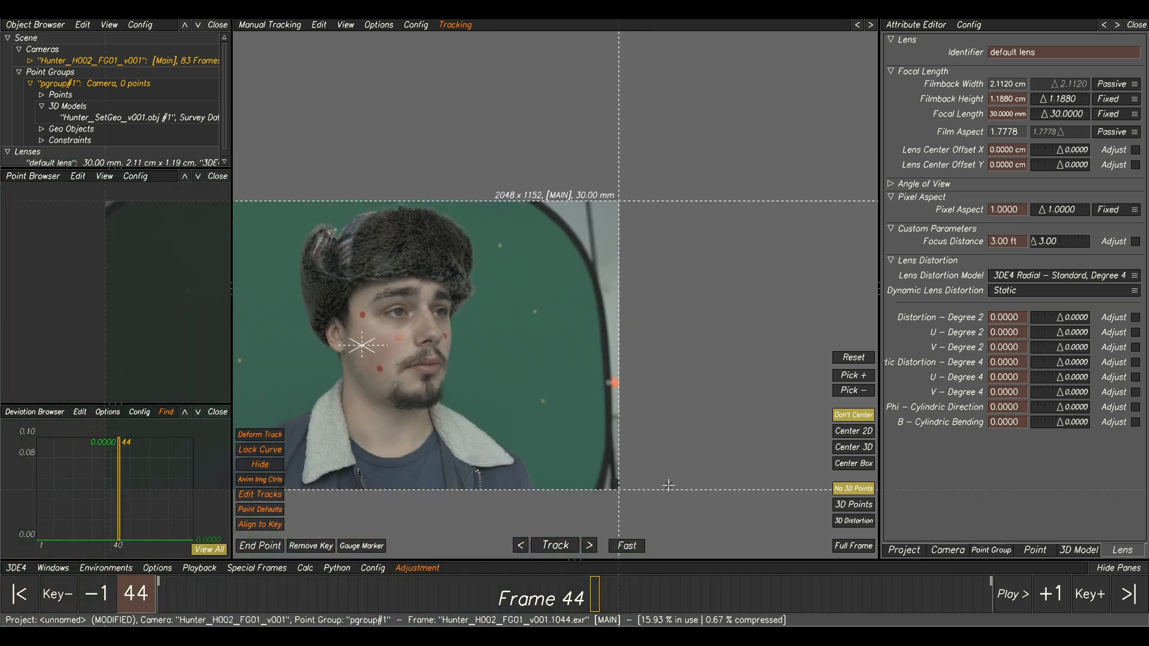
Step: Go to frame 48 and roughly align the set model's green-screen grid with the plate in the Lineup view
{"action": "left_click_drag", "start_coordinate": [594, 592], "coordinate": [636, 607]}
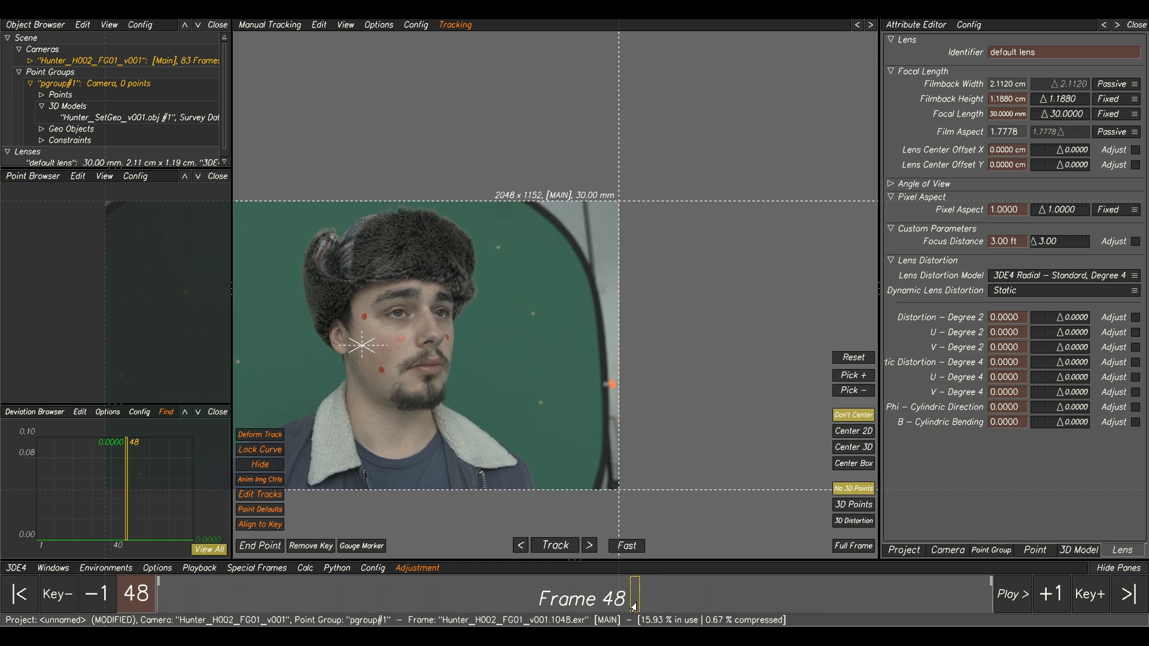
{"action": "scroll", "coordinate": [593, 407], "scroll_direction": "down", "scroll_amount": 2}
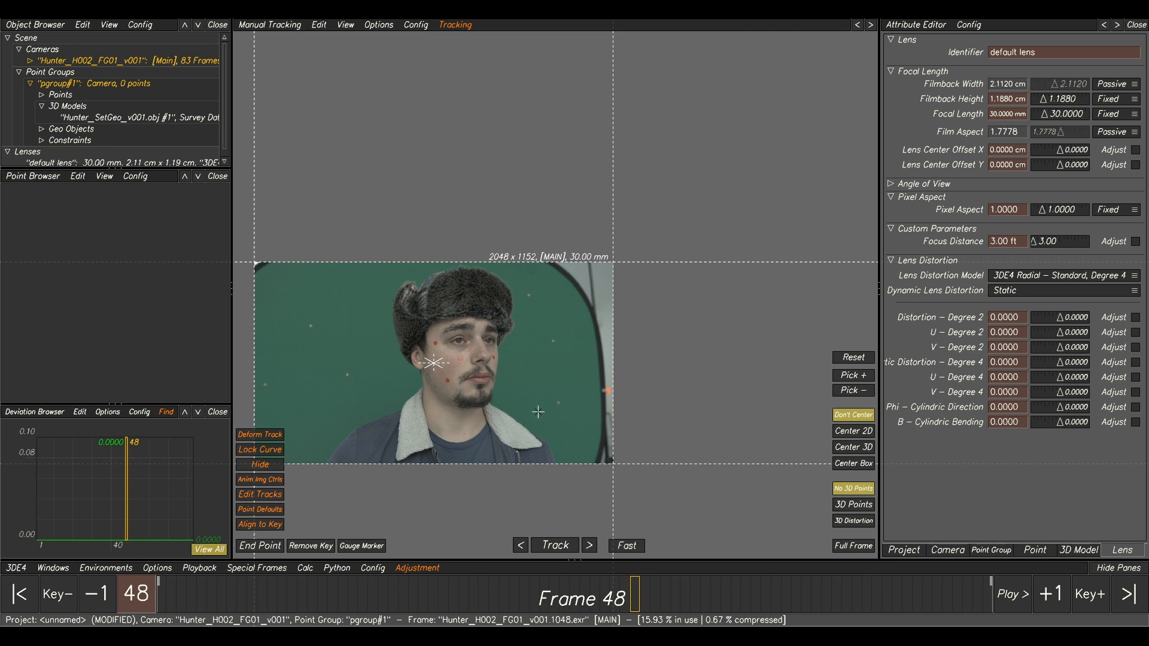
{"action": "middle_click_drag", "start_coordinate": [538, 412], "coordinate": [613, 385]}
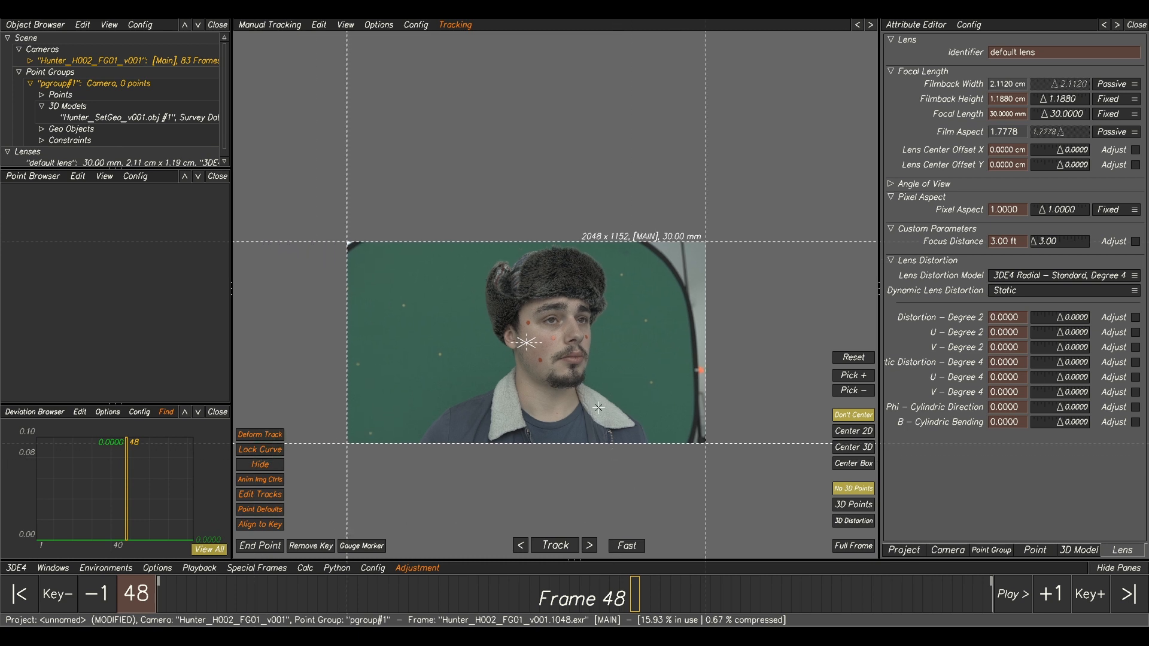
{"action": "key", "text": "F2"}
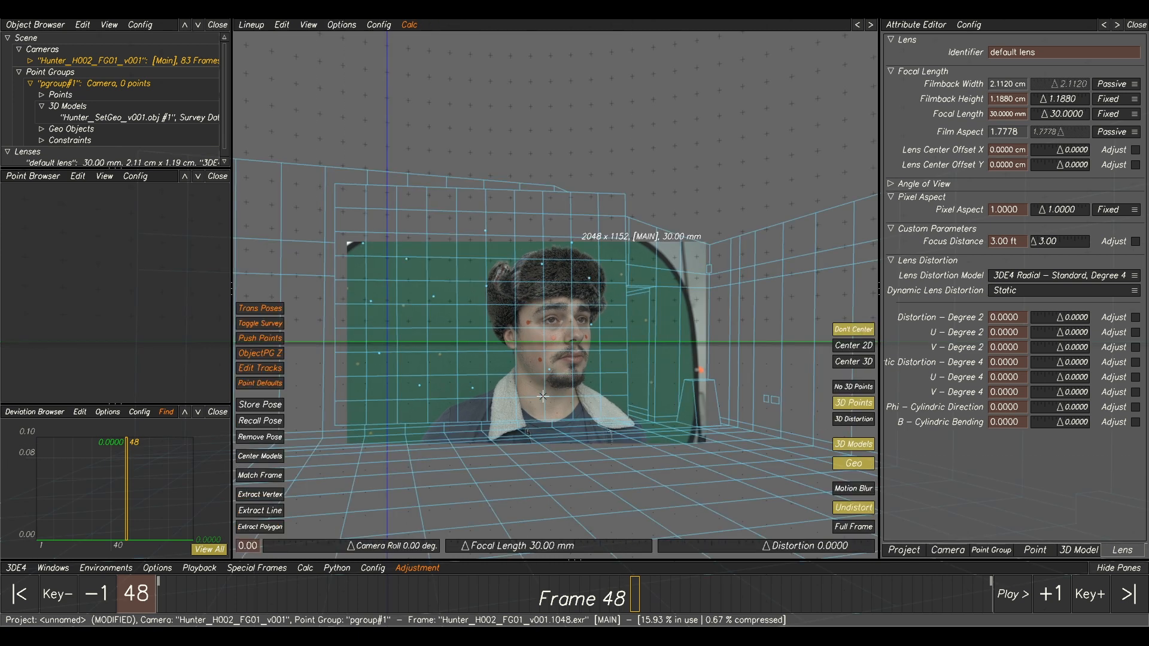
{"action": "left_click_drag", "start_coordinate": [540, 389], "coordinate": [740, 467], "text": "alt"}
{"action": "left_click_drag", "start_coordinate": [557, 369], "coordinate": [569, 482], "text": "alt"}
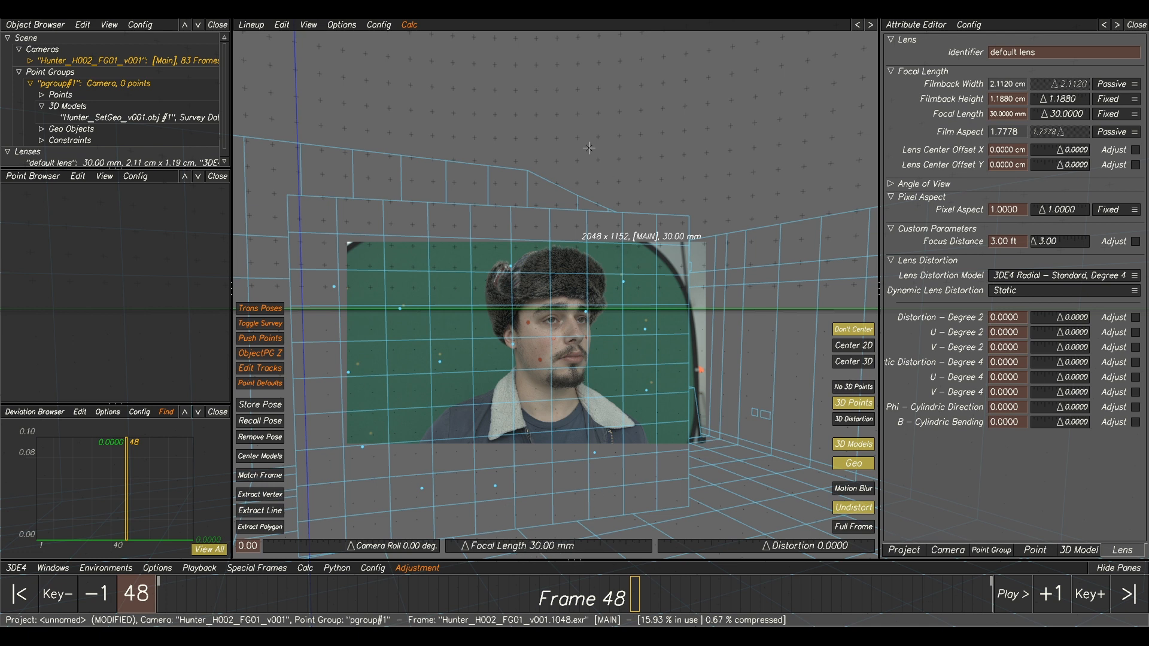
{"action": "middle_click_drag", "start_coordinate": [513, 409], "coordinate": [518, 395], "text": "alt"}
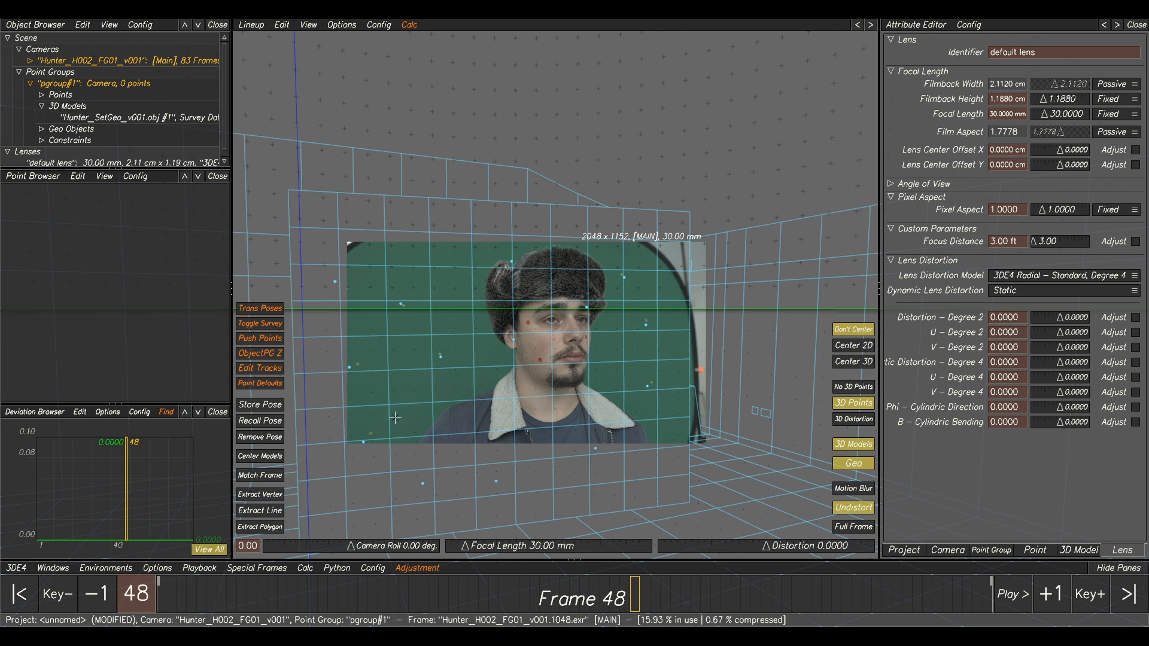
{"action": "middle_click_drag", "start_coordinate": [426, 400], "coordinate": [438, 395], "text": "alt"}
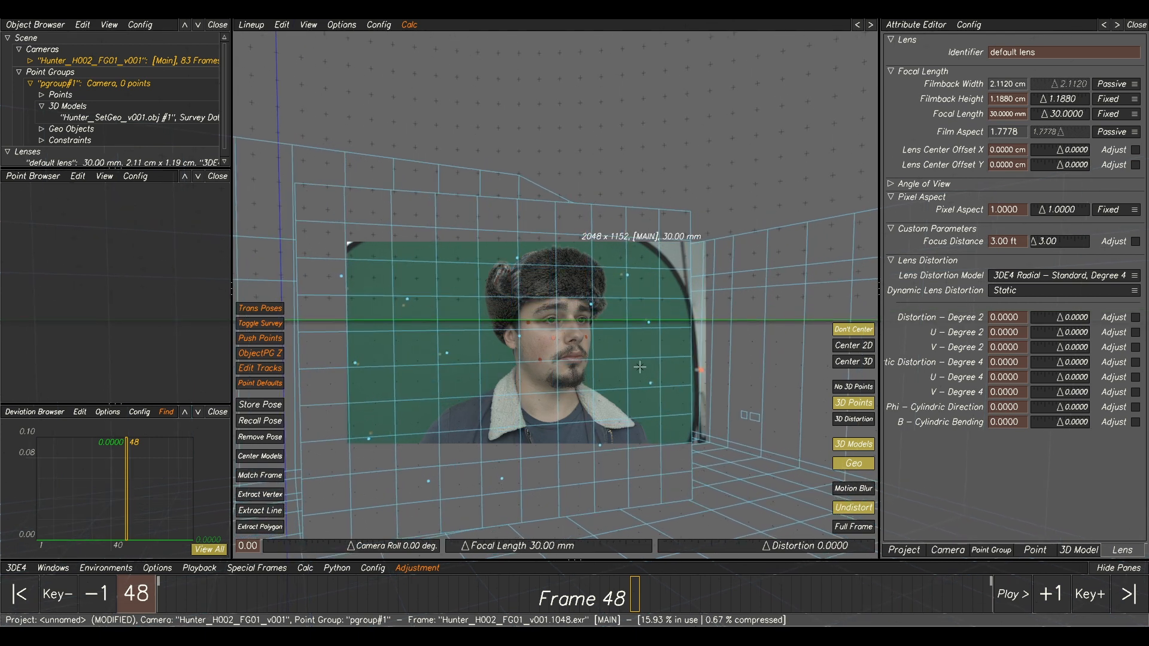
Step: Add a tracking point at frame 48 on the upper green-screen marker left of the actor
{"action": "key", "text": "F2"}
{"action": "right_click_drag", "start_coordinate": [372, 307], "coordinate": [403, 313], "text": "ctrl"}
{"action": "scroll", "coordinate": [445, 300], "scroll_direction": "up", "scroll_amount": 5}
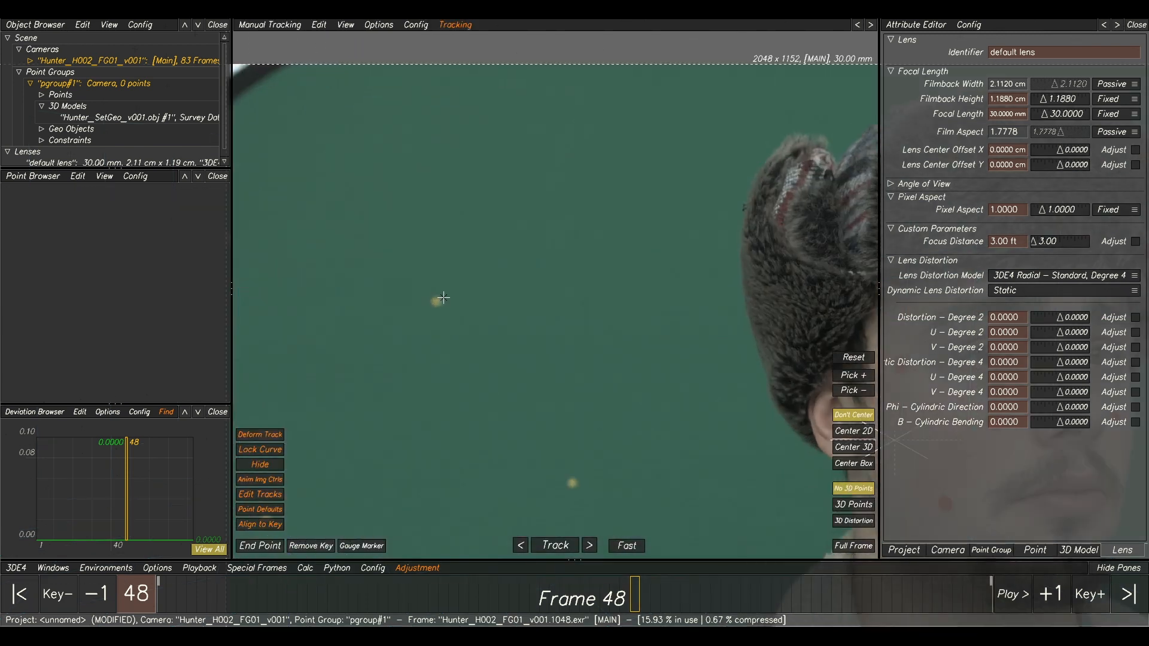
{"action": "left_click", "coordinate": [436, 302], "text": "ctrl"}
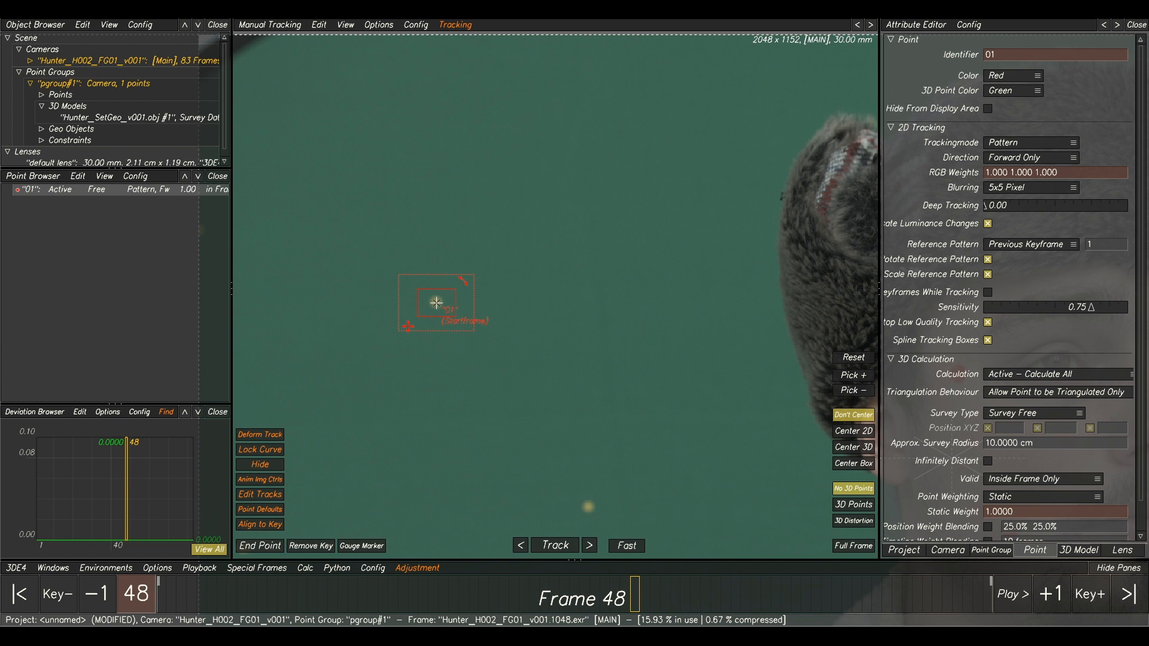
{"action": "scroll", "coordinate": [519, 334], "scroll_direction": "down", "scroll_amount": 5}
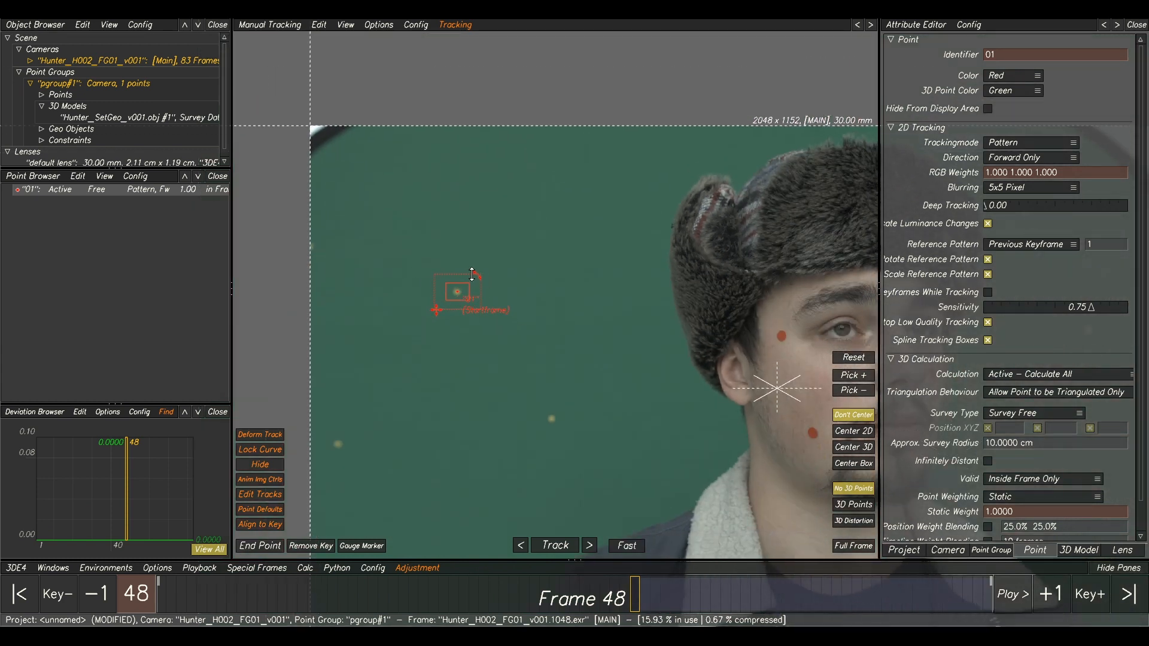
{"action": "mouse_move", "coordinate": [641, 601]}
{"action": "left_mouse_down"}
{"action": "mouse_move", "coordinate": [1018, 590]}
{"action": "mouse_move", "coordinate": [478, 557]}
{"action": "mouse_move", "coordinate": [644, 593]}
{"action": "mouse_move", "coordinate": [634, 592]}
{"action": "left_mouse_up"}
Step: Add tracking points on the remaining three green-screen markers left of the actor: the inner, the left-edge and the lower-left one
{"action": "scroll", "coordinate": [512, 426], "scroll_direction": "up", "scroll_amount": 5}
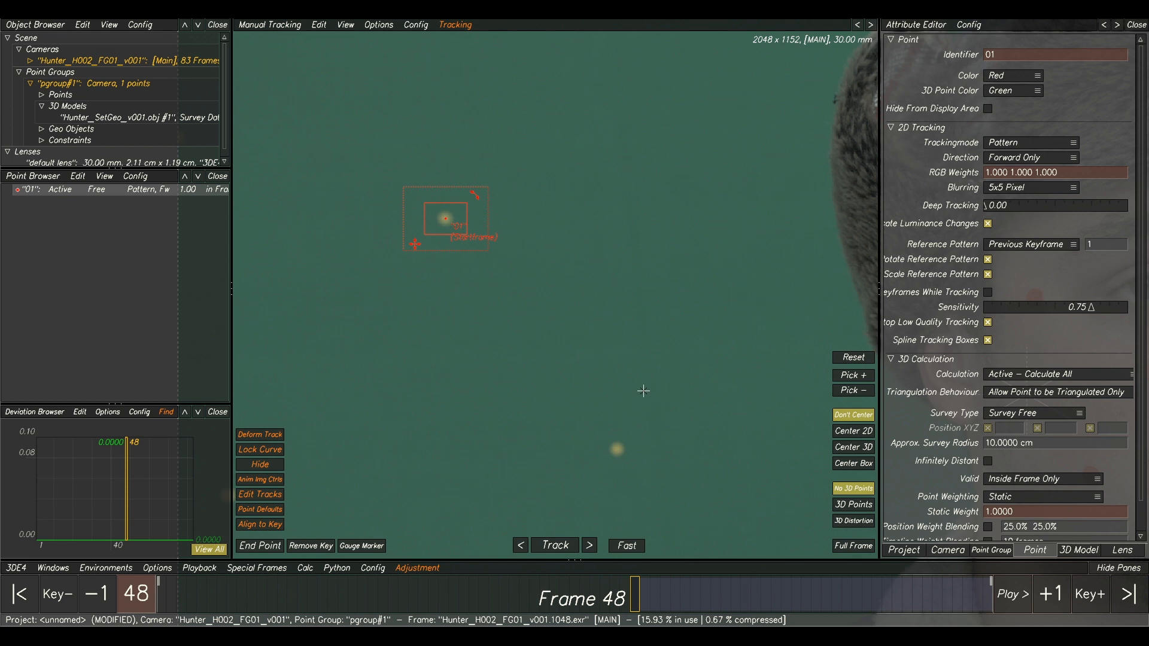
{"action": "middle_click_drag", "start_coordinate": [641, 389], "coordinate": [565, 287]}
{"action": "left_click", "coordinate": [542, 349], "text": "ctrl"}
{"action": "scroll", "coordinate": [542, 349], "scroll_direction": "down", "scroll_amount": 4}
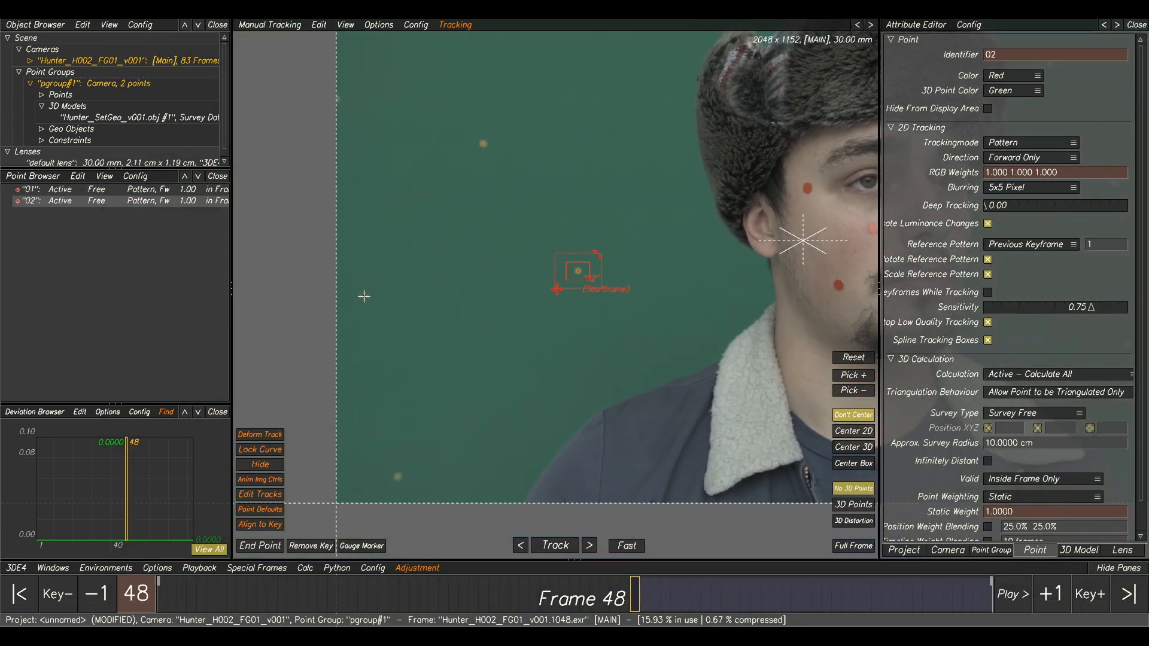
{"action": "left_click", "coordinate": [364, 297], "text": "ctrl"}
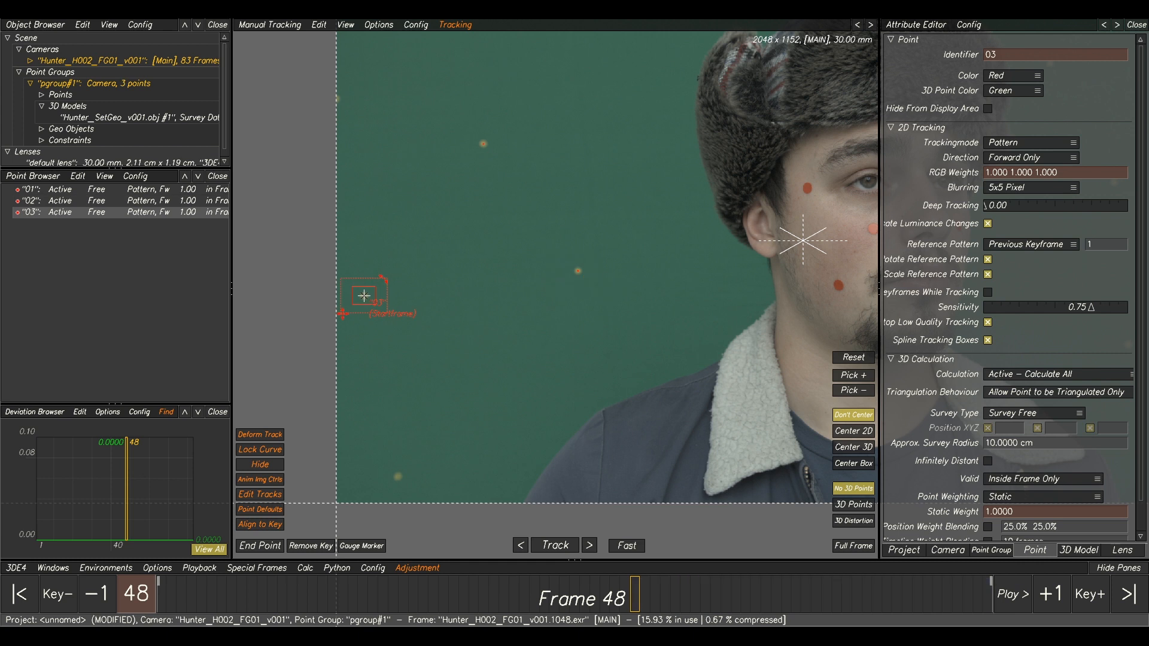
{"action": "left_click", "coordinate": [398, 477], "text": "ctrl"}
{"action": "scroll", "coordinate": [525, 395], "scroll_direction": "down", "scroll_amount": 5}
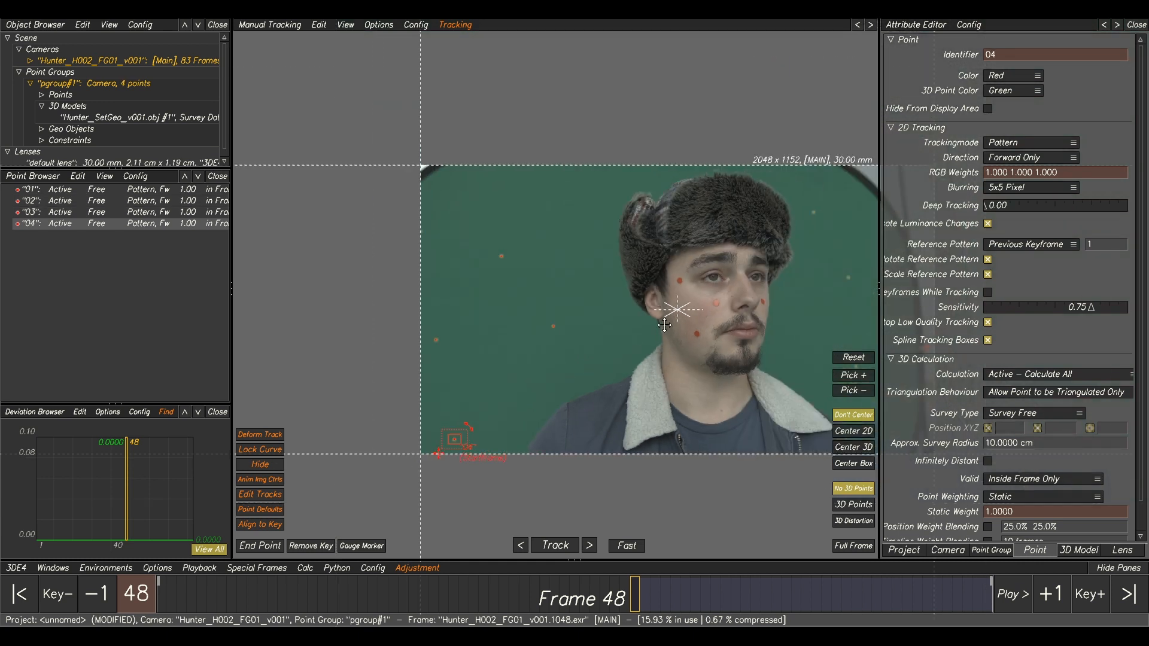
Step: Add tracking points on the lower, middle and upper green-screen markers right of the actor
{"action": "middle_click_drag", "start_coordinate": [814, 383], "coordinate": [564, 328]}
{"action": "scroll", "coordinate": [564, 328], "scroll_direction": "up", "scroll_amount": 4}
{"action": "left_click", "coordinate": [618, 308], "text": "ctrl"}
{"action": "middle_click_drag", "start_coordinate": [622, 187], "coordinate": [568, 312]}
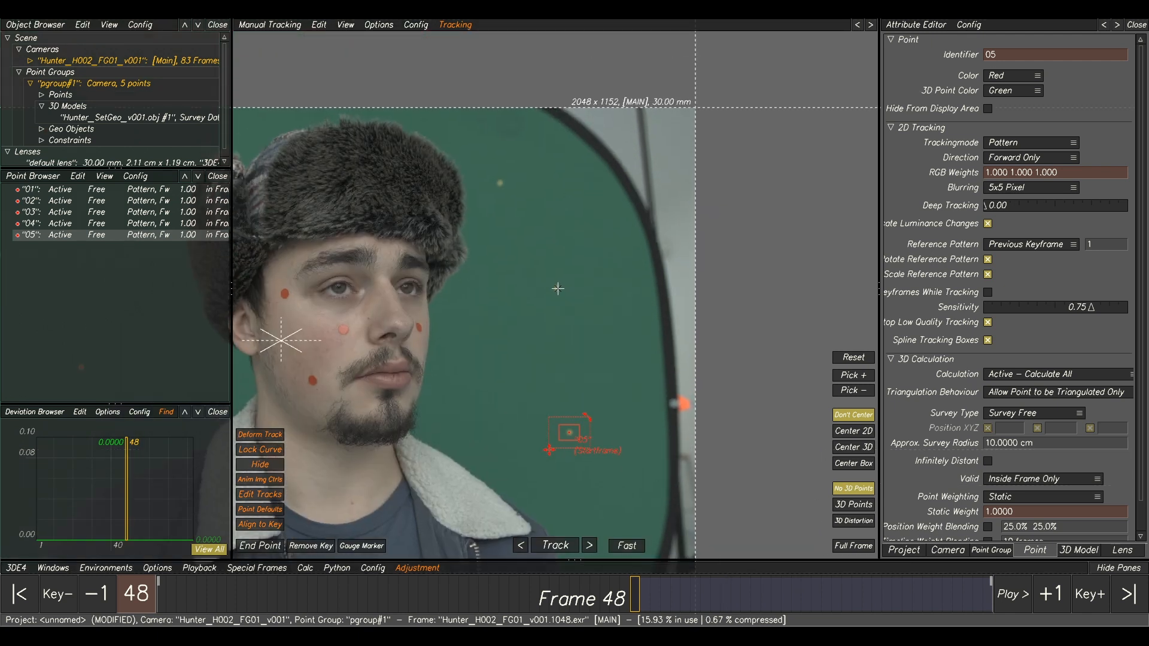
{"action": "left_click", "coordinate": [558, 288], "text": "ctrl"}
{"action": "scroll", "coordinate": [501, 221], "scroll_direction": "up", "scroll_amount": 3}
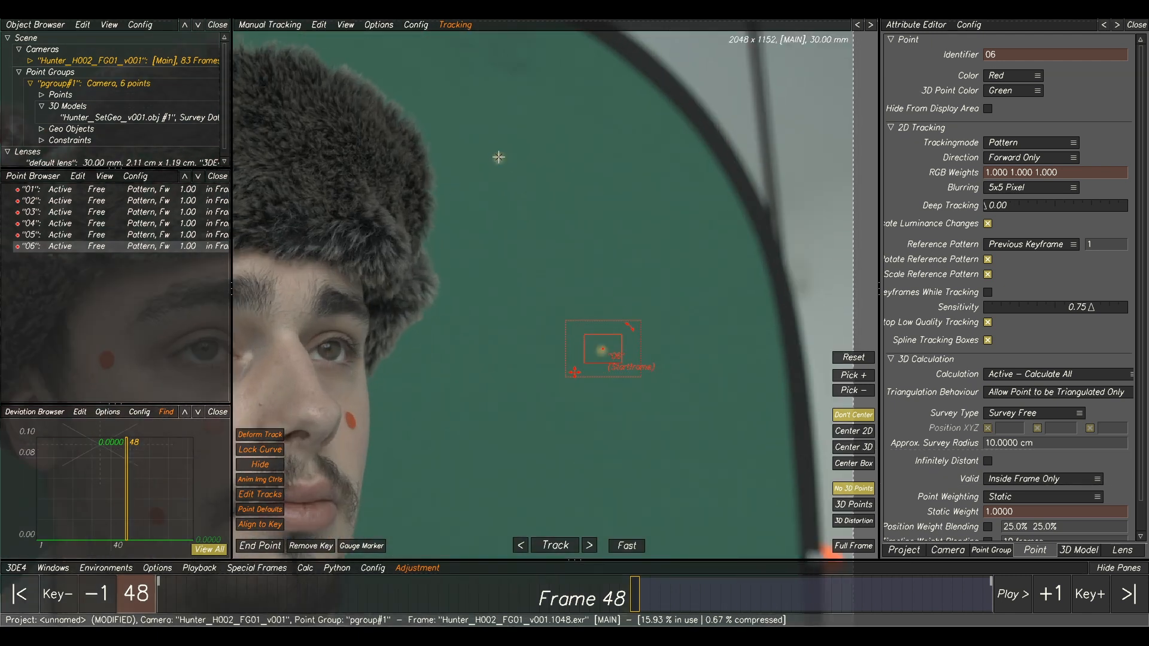
{"action": "left_click", "coordinate": [498, 157], "text": "ctrl"}
{"action": "scroll", "coordinate": [546, 227], "scroll_direction": "down", "scroll_amount": 3}
{"action": "middle_click_drag", "start_coordinate": [665, 299], "coordinate": [530, 302]}
{"action": "scroll", "coordinate": [542, 272], "scroll_direction": "up", "scroll_amount": 3}
Step: Check the wall details of the set model in 3D Orientation and add a tracking point on the faint wall mark beside the green screen's upper-right curve
{"action": "key", "text": "F3"}
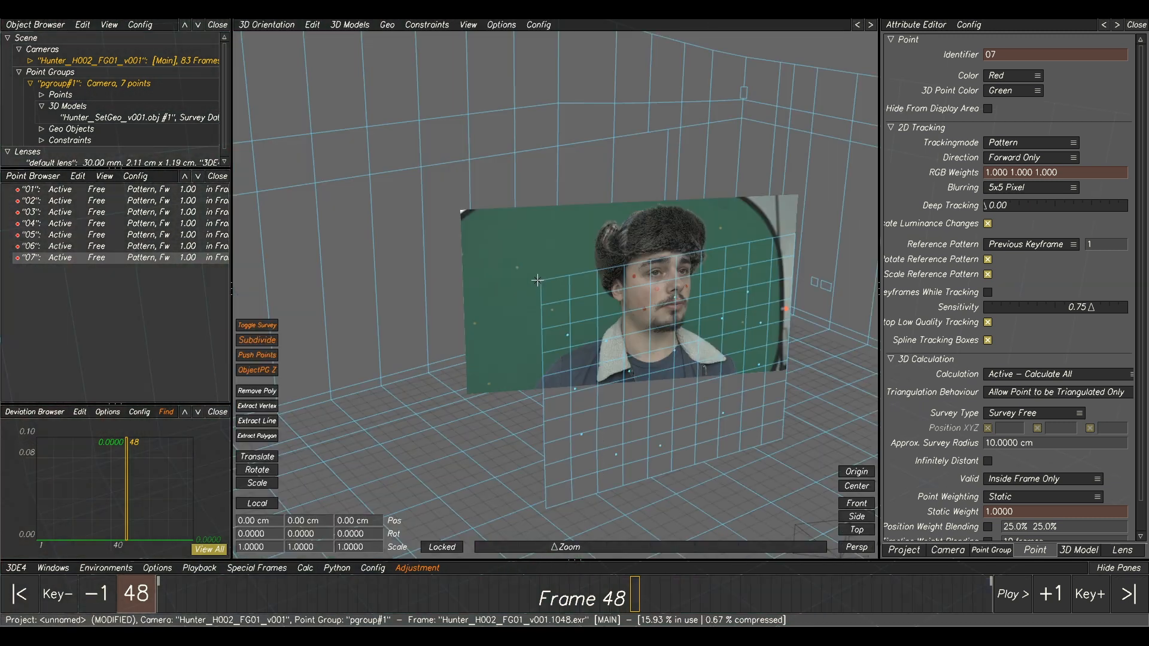
{"action": "middle_click_drag", "start_coordinate": [708, 201], "coordinate": [606, 249]}
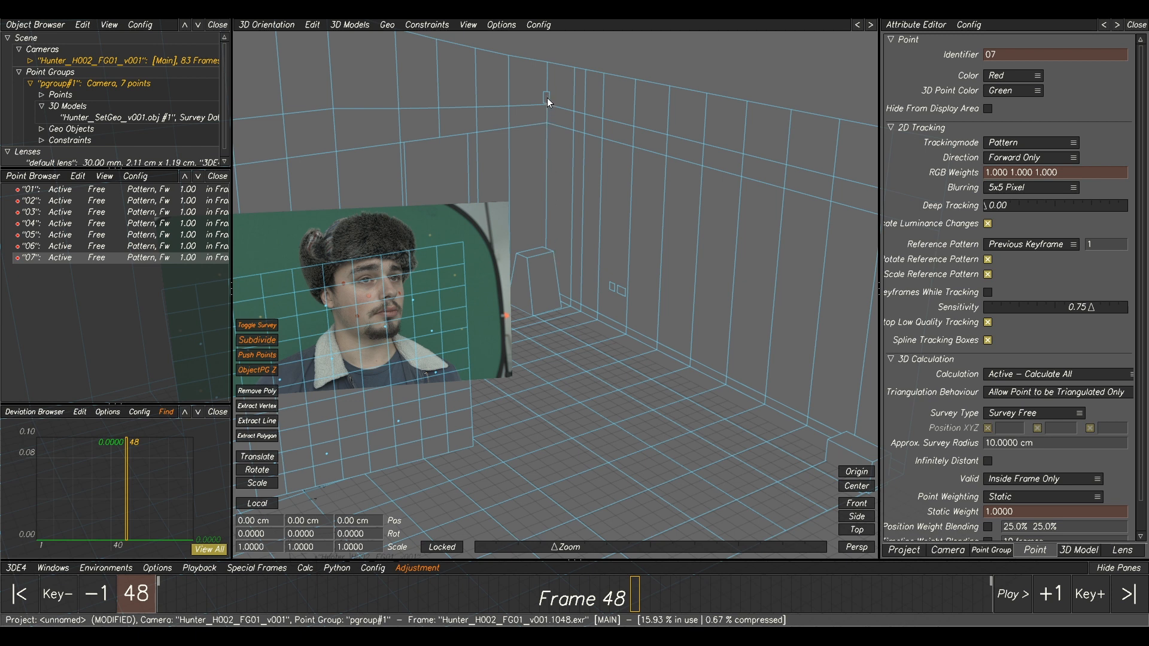
{"action": "key", "text": "F2"}
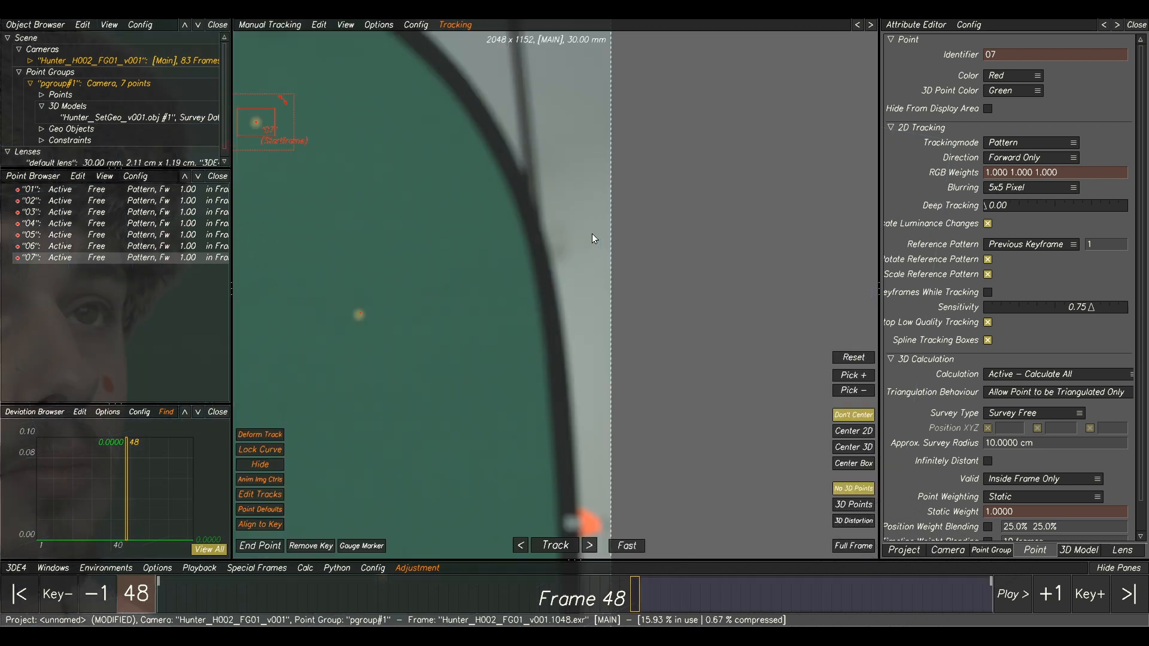
{"action": "scroll", "coordinate": [565, 263], "scroll_direction": "up", "scroll_amount": 3}
{"action": "scroll", "coordinate": [564, 262], "scroll_direction": "up", "scroll_amount": 1}
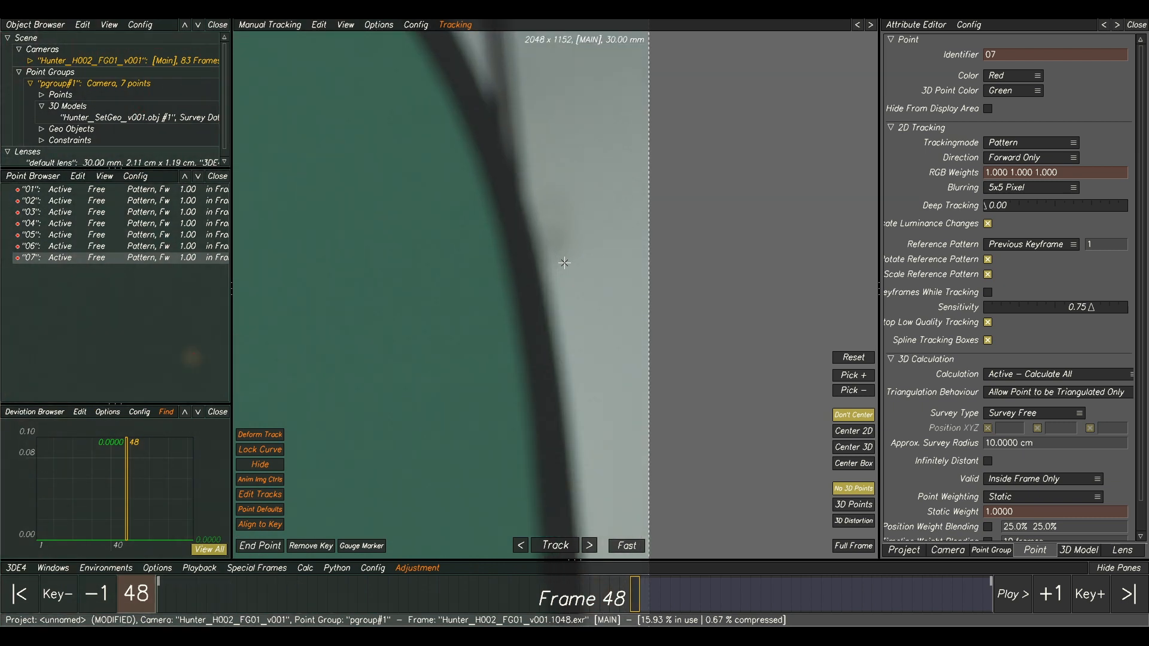
{"action": "left_click", "coordinate": [557, 237], "text": "ctrl"}
{"action": "scroll", "coordinate": [554, 269], "scroll_direction": "down", "scroll_amount": 5}
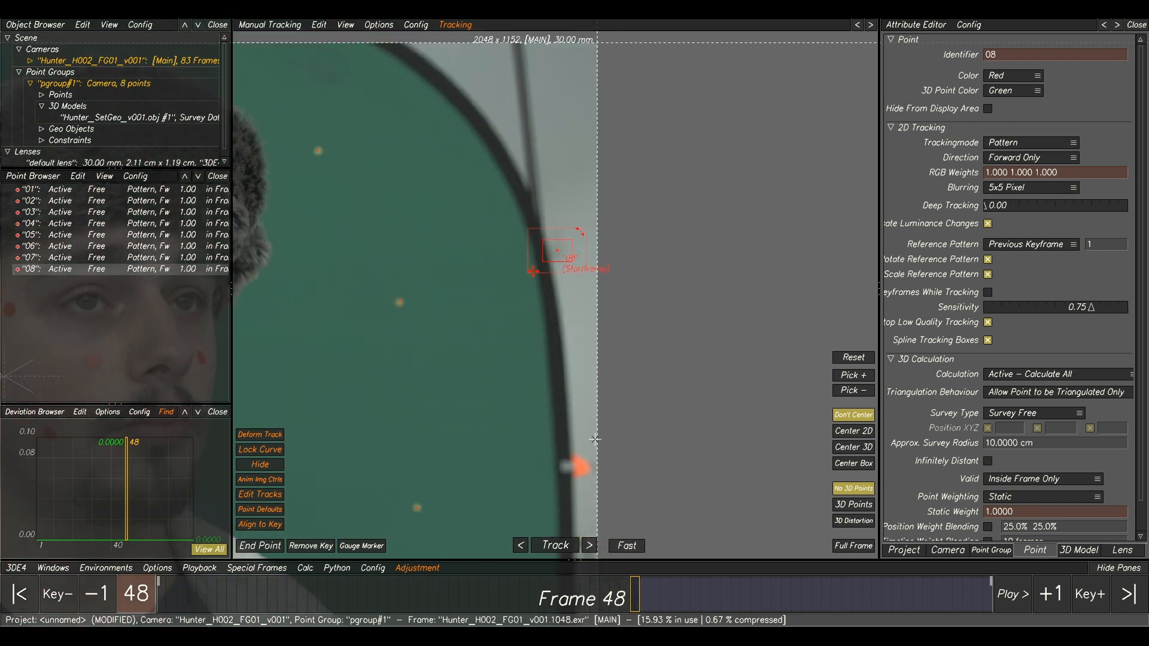
Step: Add a tracking point on the small dark wall detail below the orange clamp at the green screen's right edge
{"action": "scroll", "coordinate": [548, 350], "scroll_direction": "up", "scroll_amount": 3}
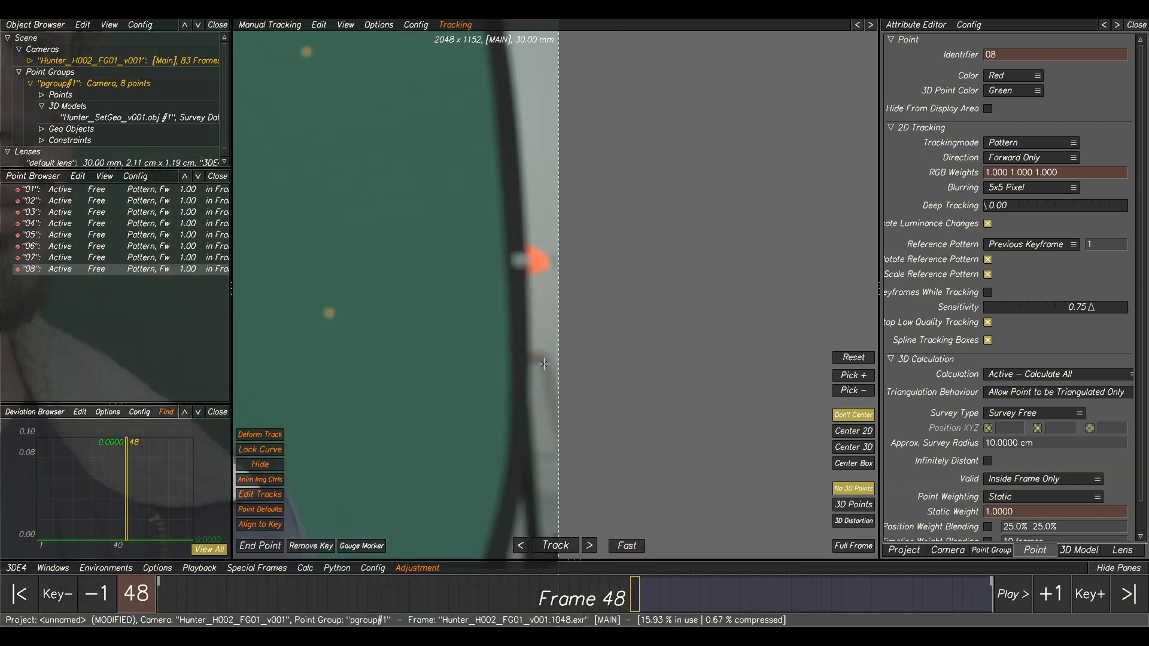
{"action": "left_click", "coordinate": [544, 360], "text": "ctrl"}
{"action": "scroll", "coordinate": [521, 370], "scroll_direction": "down", "scroll_amount": 3}
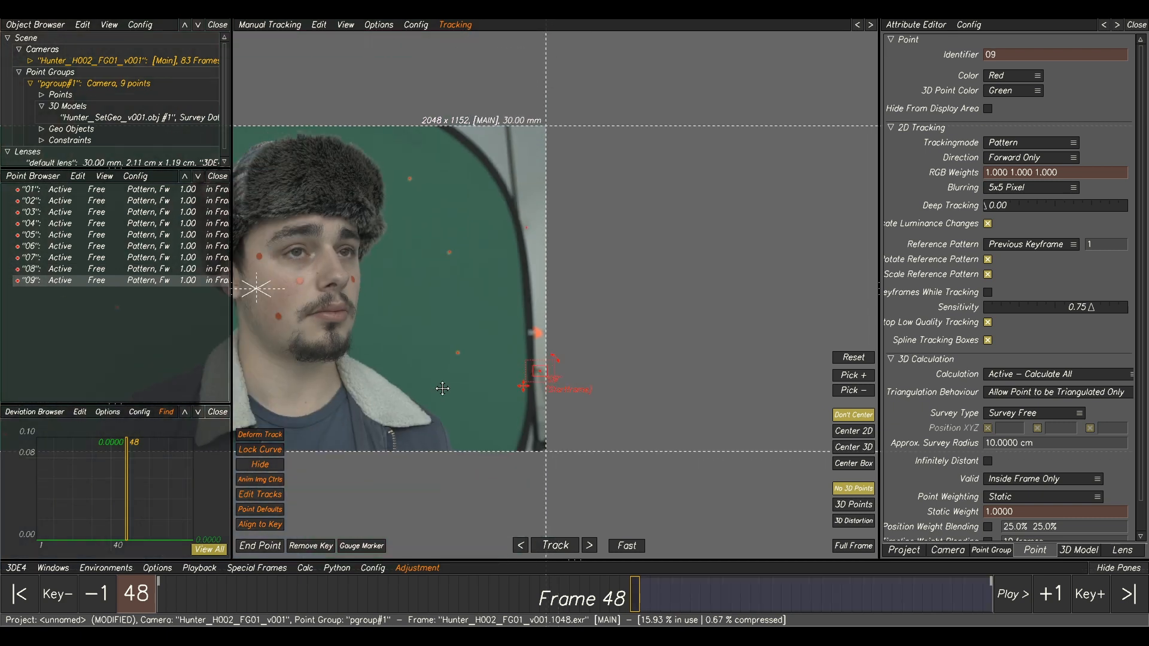
Step: Switch to the Lineup view, check the set model from another angle and recall the stored camera pose at frame 48
{"action": "middle_click_drag", "start_coordinate": [442, 389], "coordinate": [696, 368]}
{"action": "key", "text": "F2"}
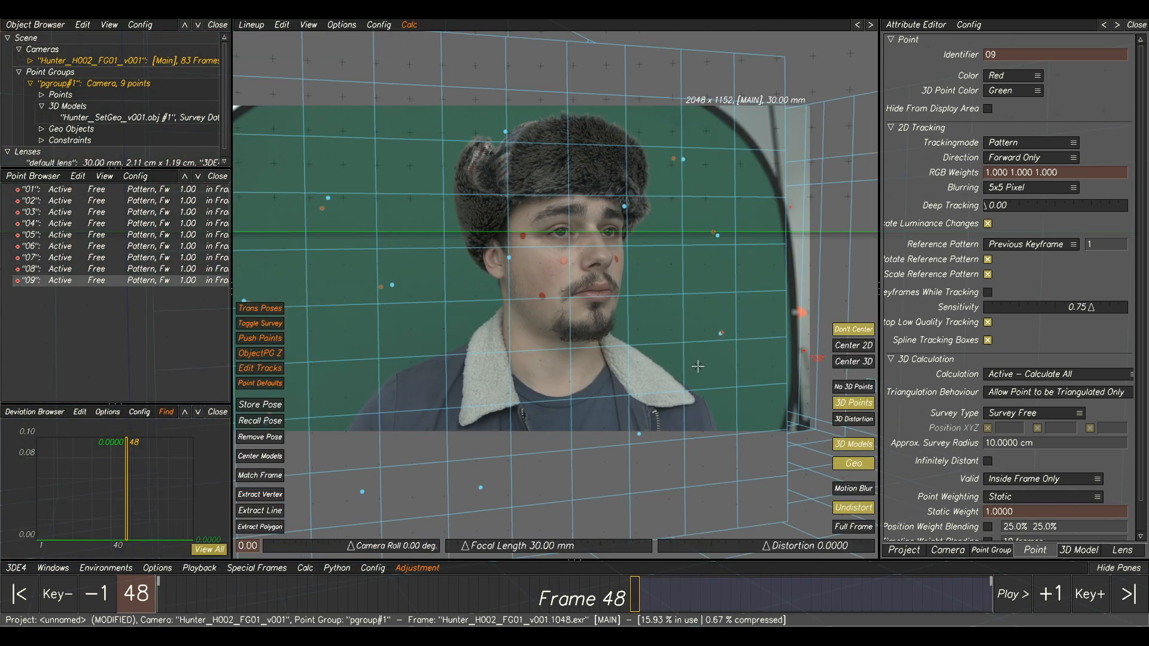
{"action": "middle_click_drag", "start_coordinate": [555, 304], "coordinate": [540, 292]}
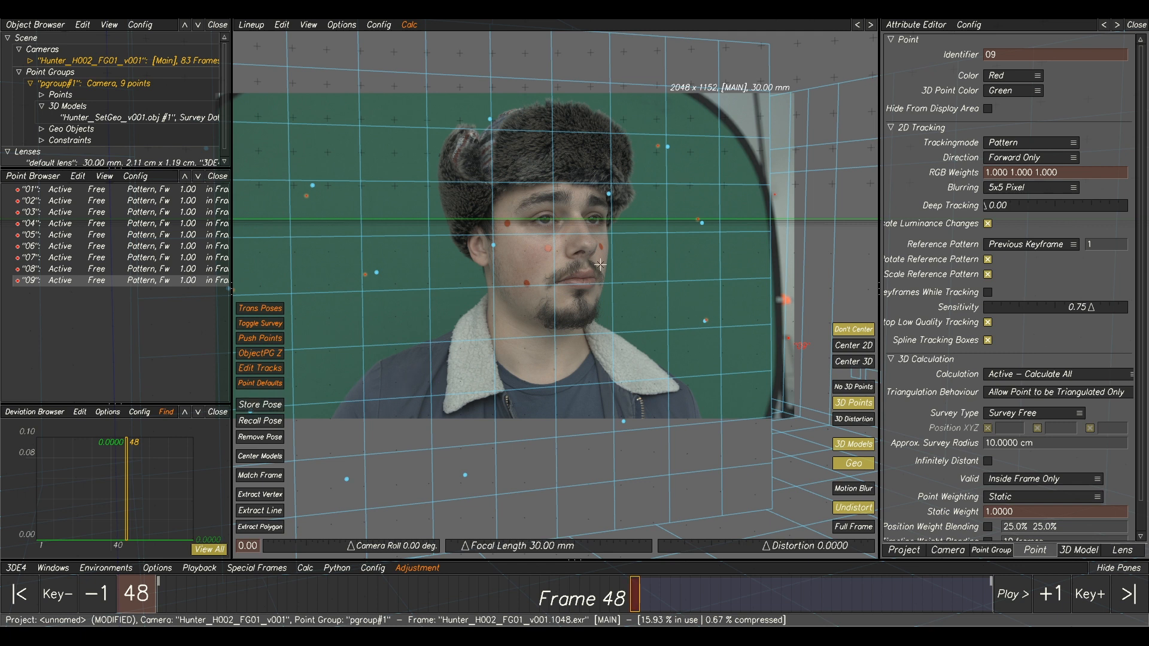
{"action": "scroll", "coordinate": [601, 321], "scroll_direction": "down", "scroll_amount": 3}
{"action": "right_click_drag", "start_coordinate": [632, 418], "coordinate": [686, 347], "text": "alt"}
{"action": "left_click_drag", "start_coordinate": [686, 348], "coordinate": [1029, 557], "text": "alt"}
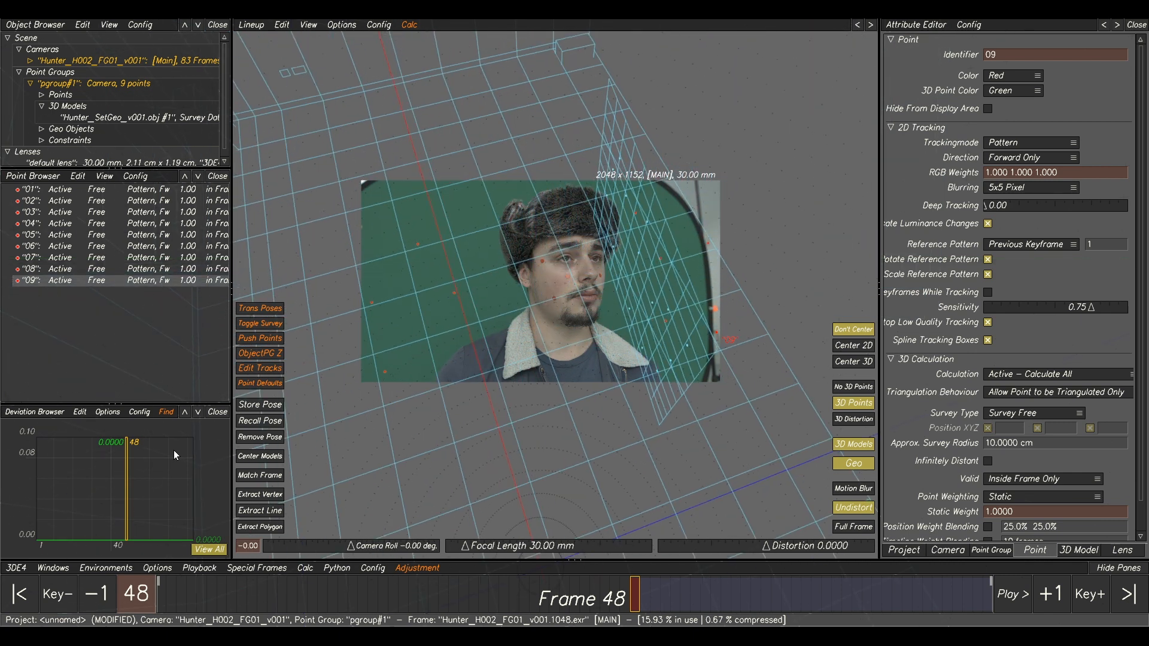
{"action": "left_click", "coordinate": [252, 423]}
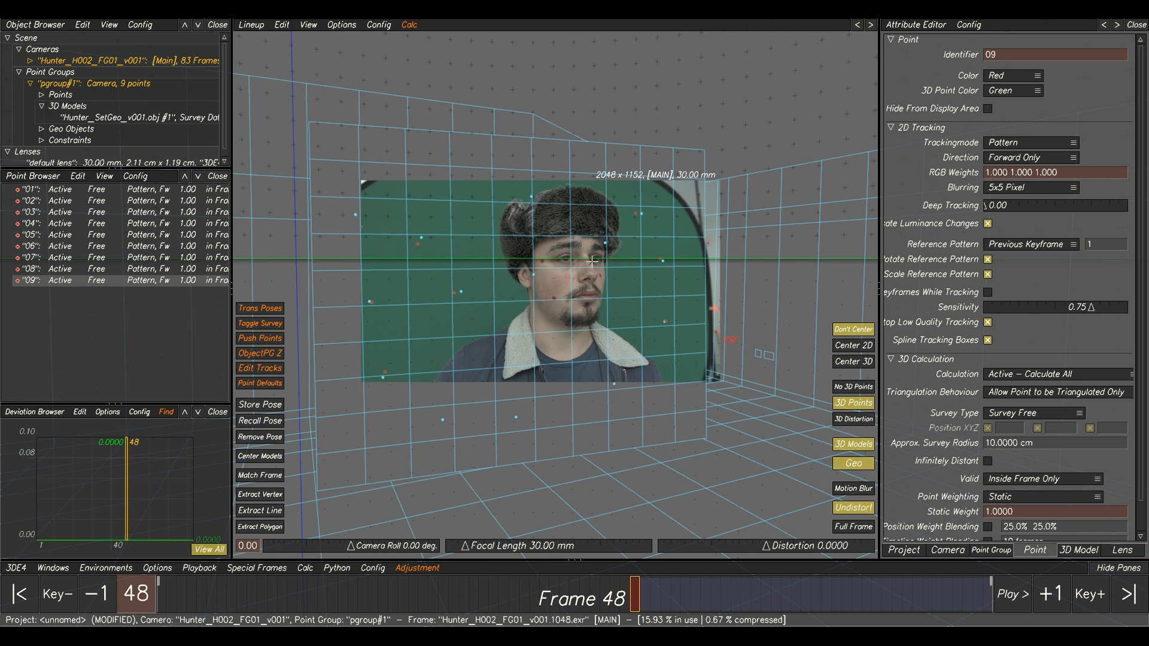
Step: Survey point 01 by extracting the set model's vertex at the upper green-screen marker left of the actor
{"action": "scroll", "coordinate": [508, 268], "scroll_direction": "up", "scroll_amount": 2}
{"action": "scroll", "coordinate": [508, 268], "scroll_direction": "up", "scroll_amount": 2}
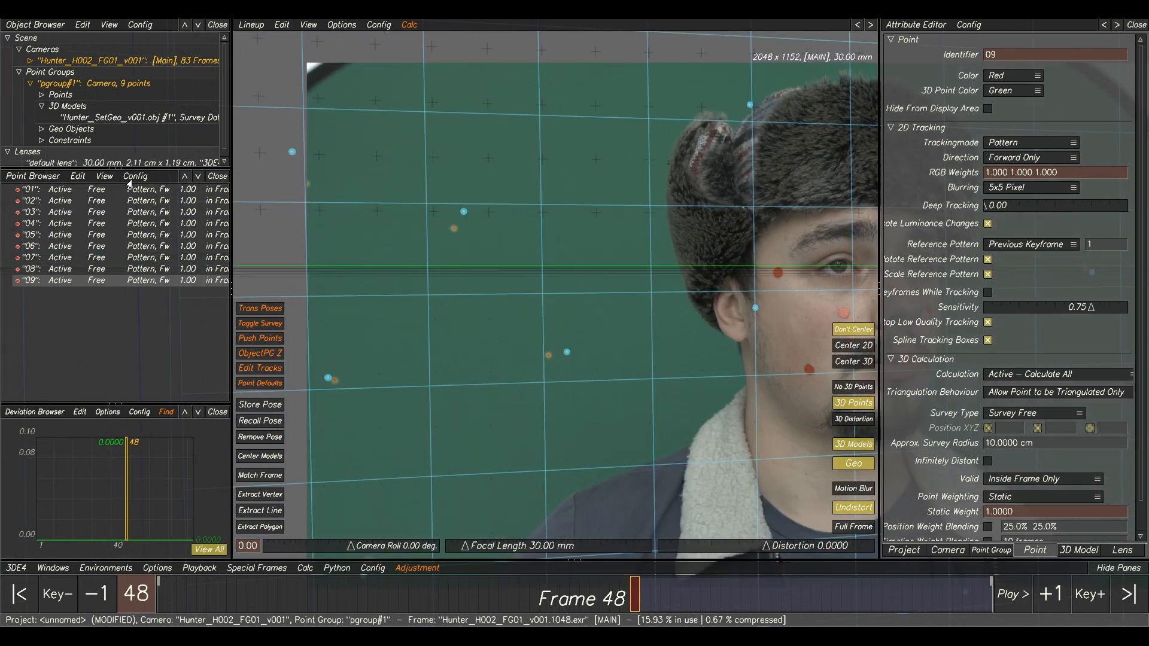
{"action": "left_click", "coordinate": [143, 191]}
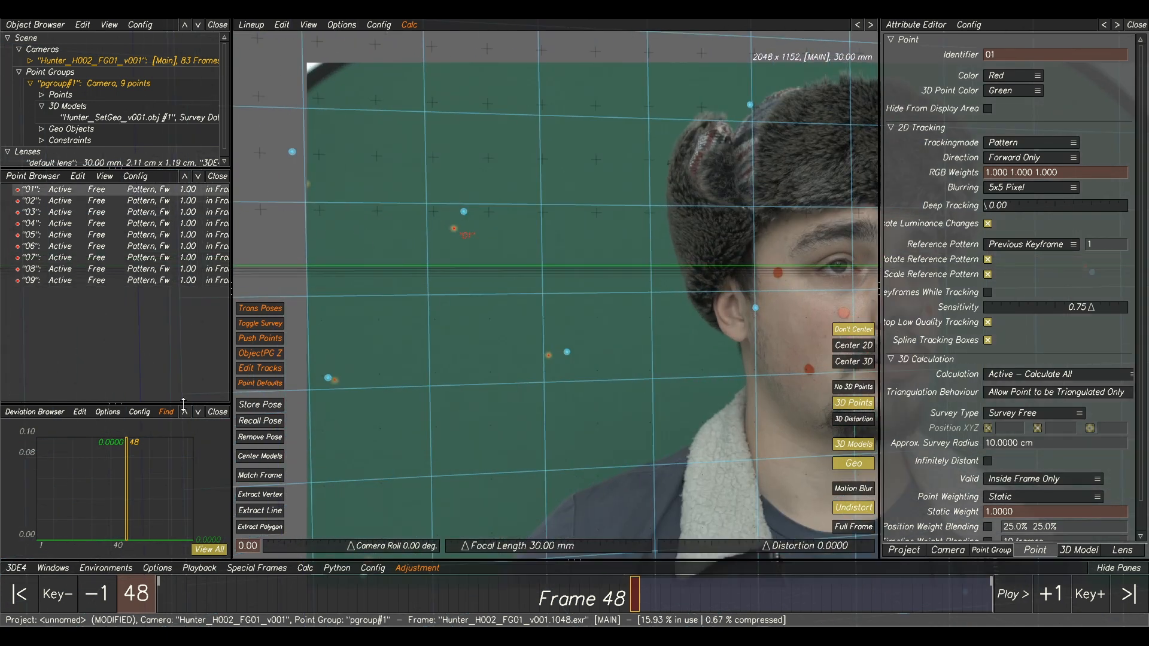
{"action": "left_click", "coordinate": [261, 495]}
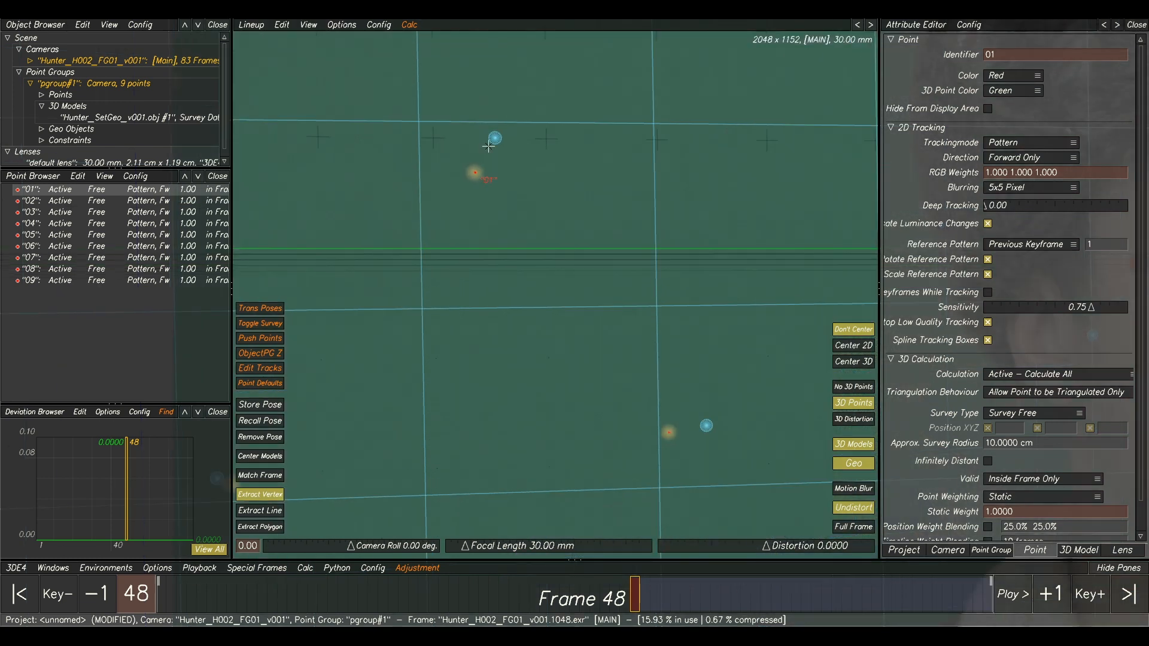
{"action": "left_click", "coordinate": [496, 138]}
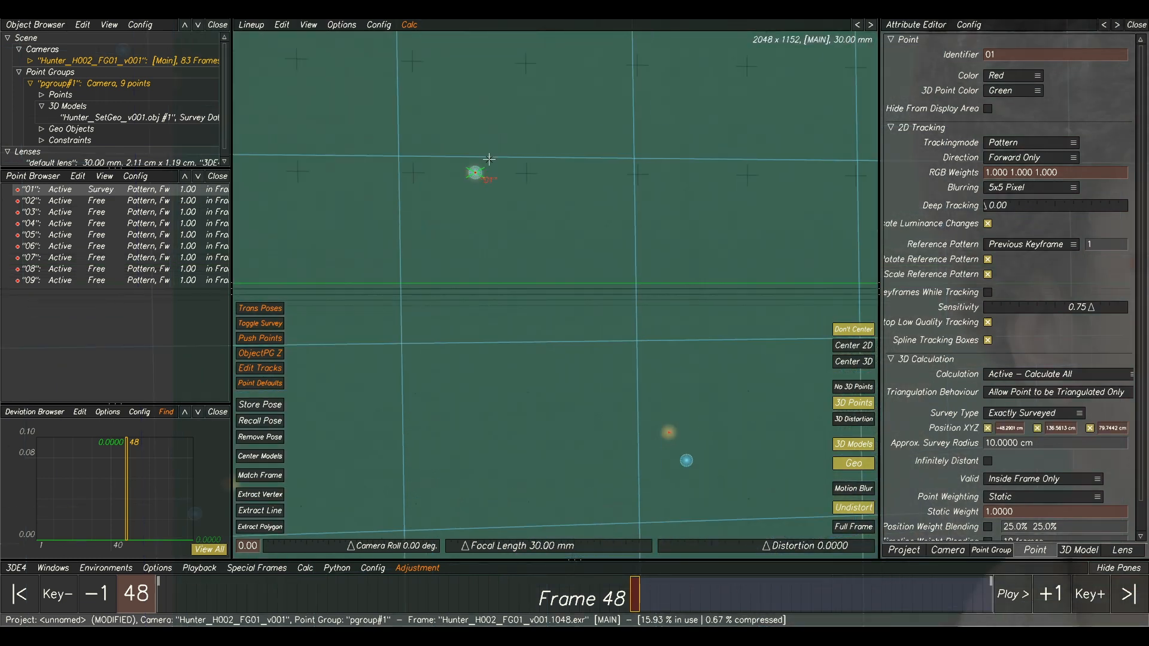
Step: Survey point 02 by extracting the model vertex at the inner green-screen marker left of the actor
{"action": "middle_click_drag", "start_coordinate": [575, 301], "coordinate": [659, 208]}
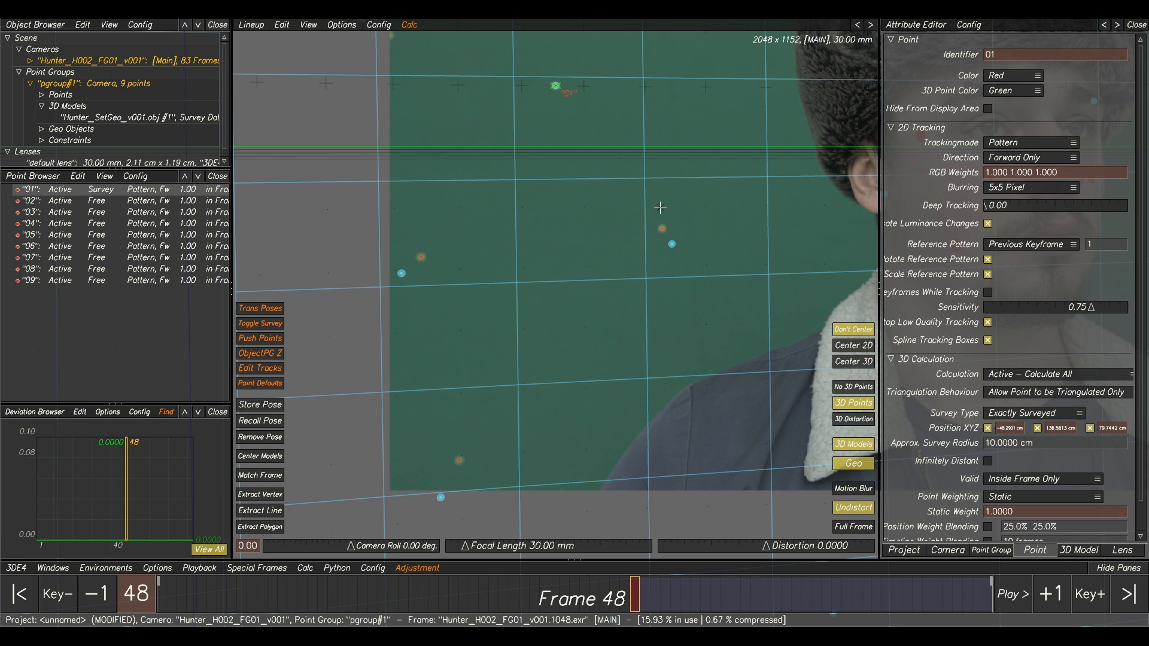
{"action": "scroll", "coordinate": [452, 247], "scroll_direction": "up", "scroll_amount": 4}
{"action": "left_click", "coordinate": [395, 265]}
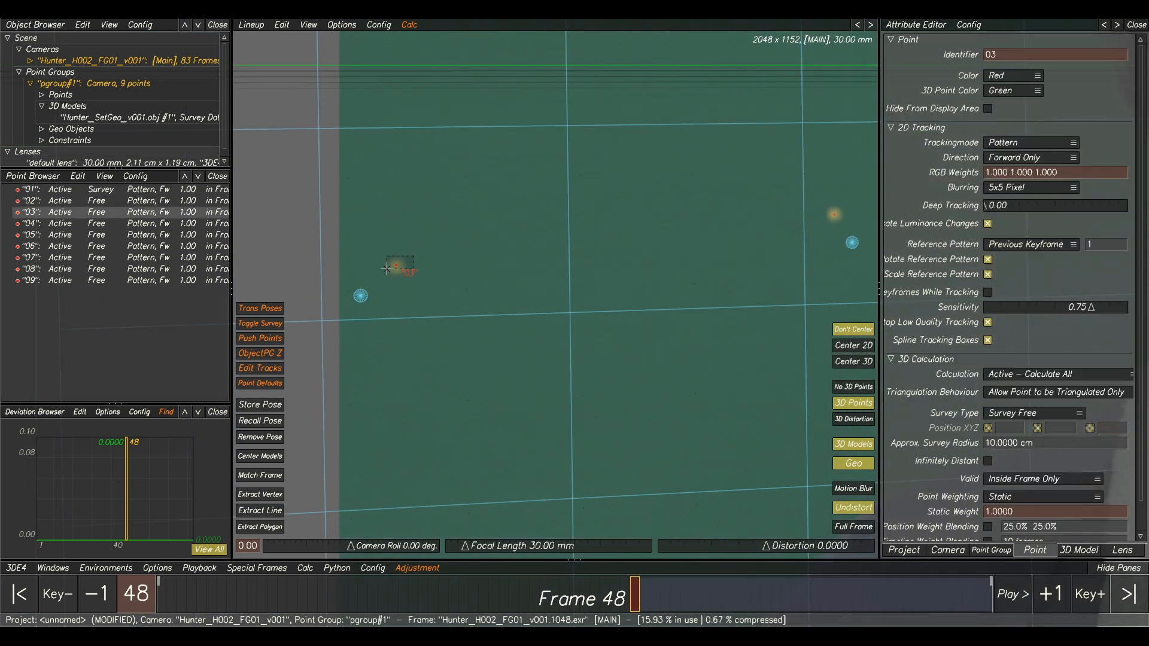
{"action": "left_click", "coordinate": [127, 202]}
{"action": "scroll", "coordinate": [501, 333], "scroll_direction": "down", "scroll_amount": 3}
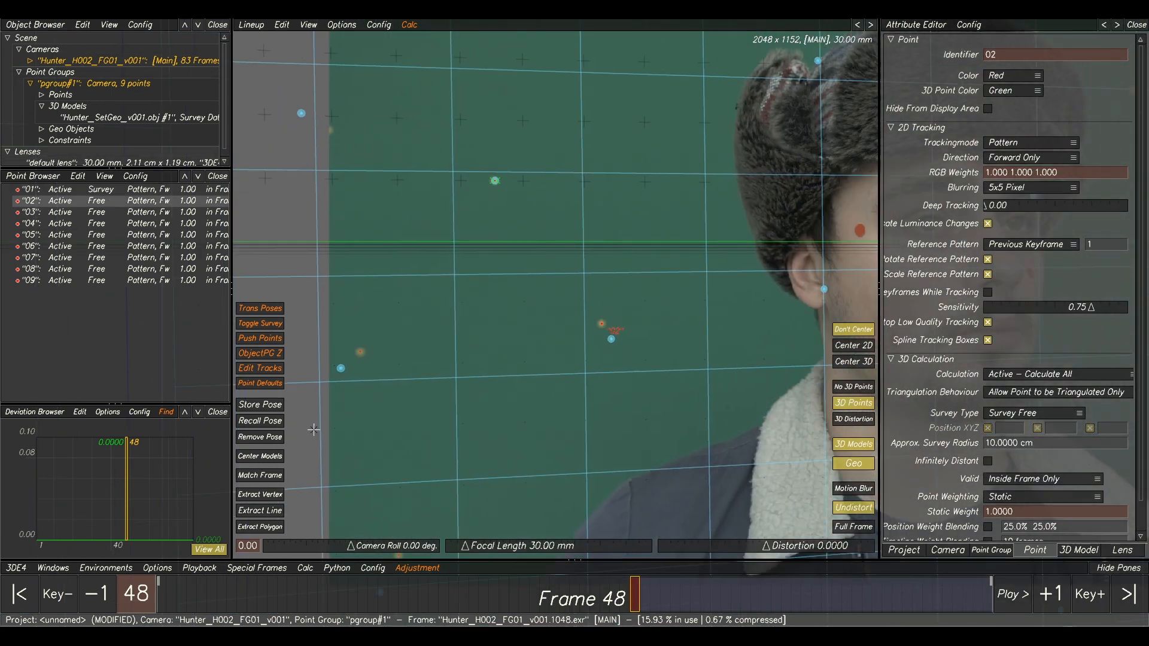
{"action": "left_click", "coordinate": [256, 498]}
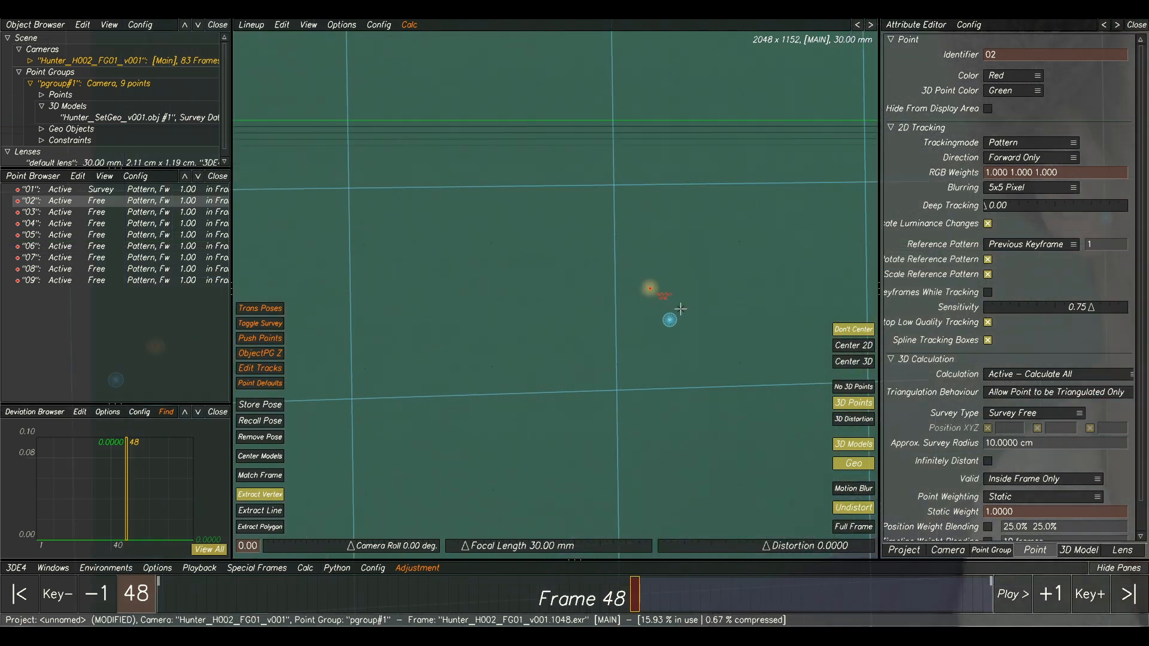
{"action": "left_click", "coordinate": [670, 320]}
{"action": "scroll", "coordinate": [534, 342], "scroll_direction": "down", "scroll_amount": 4}
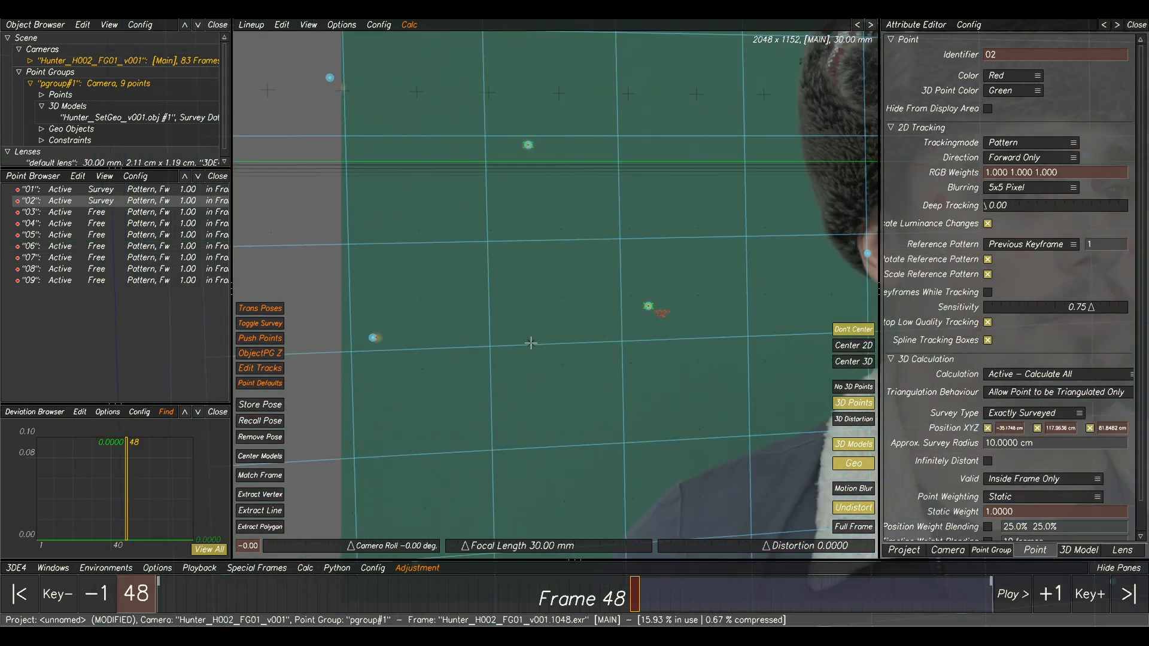
Step: Survey point 03 by extracting the model vertex at the marker on the green screen's left edge
{"action": "left_click", "coordinate": [183, 211]}
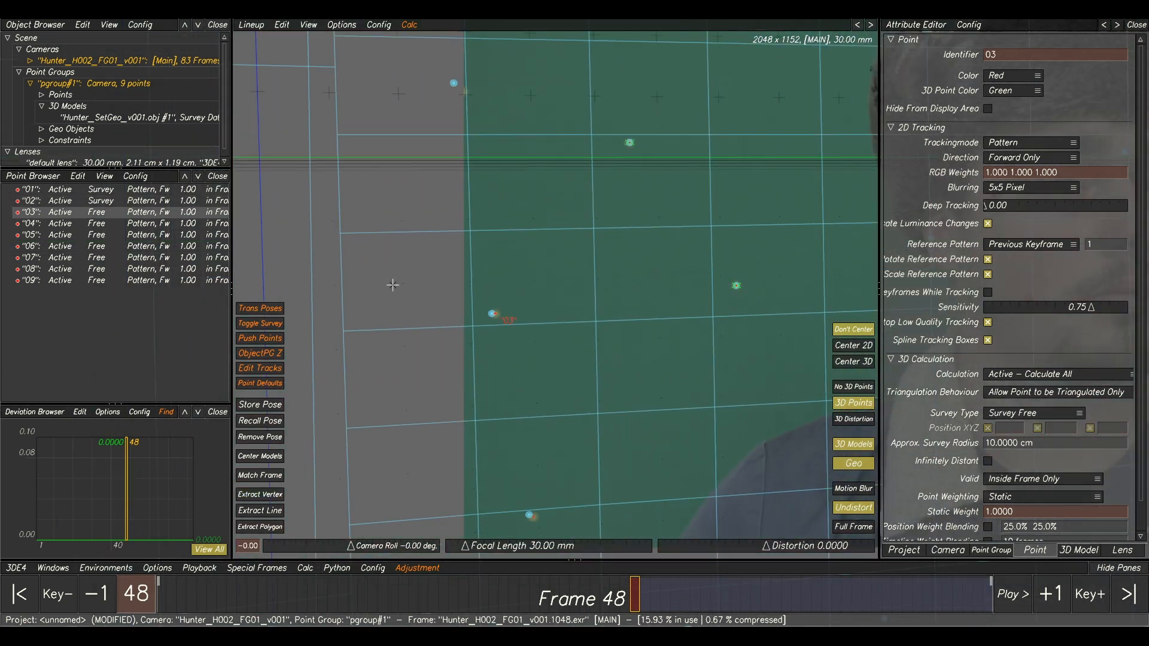
{"action": "scroll", "coordinate": [445, 297], "scroll_direction": "up", "scroll_amount": 3}
{"action": "left_click", "coordinate": [261, 494]}
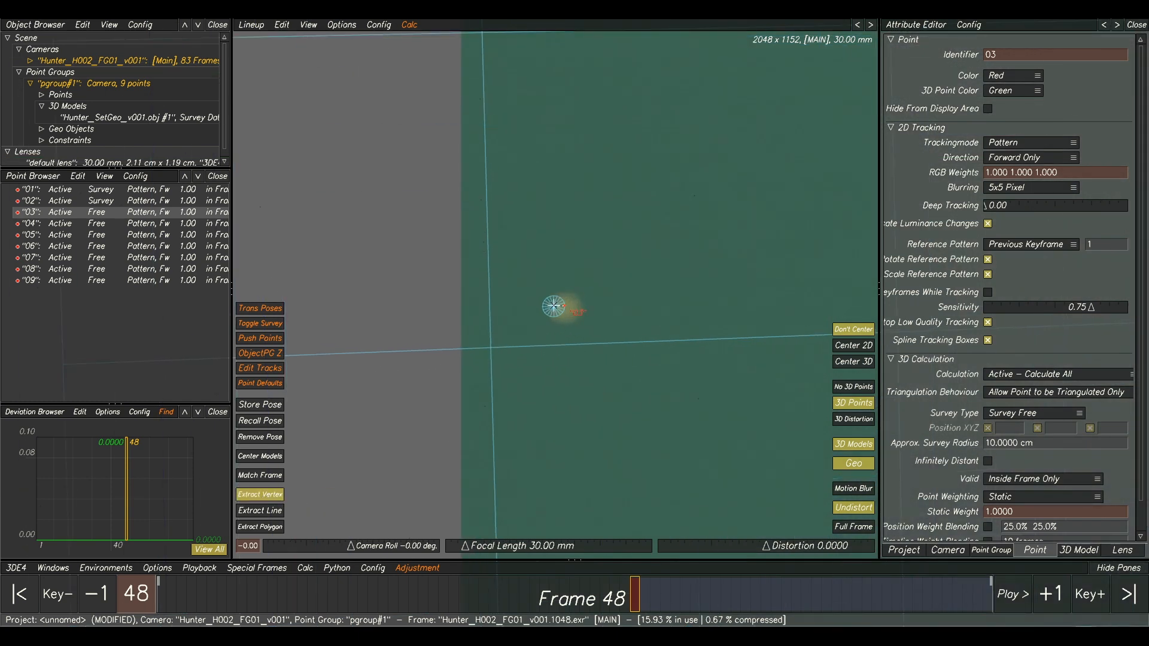
{"action": "left_click", "coordinate": [554, 306]}
{"action": "scroll", "coordinate": [581, 318], "scroll_direction": "down", "scroll_amount": 5}
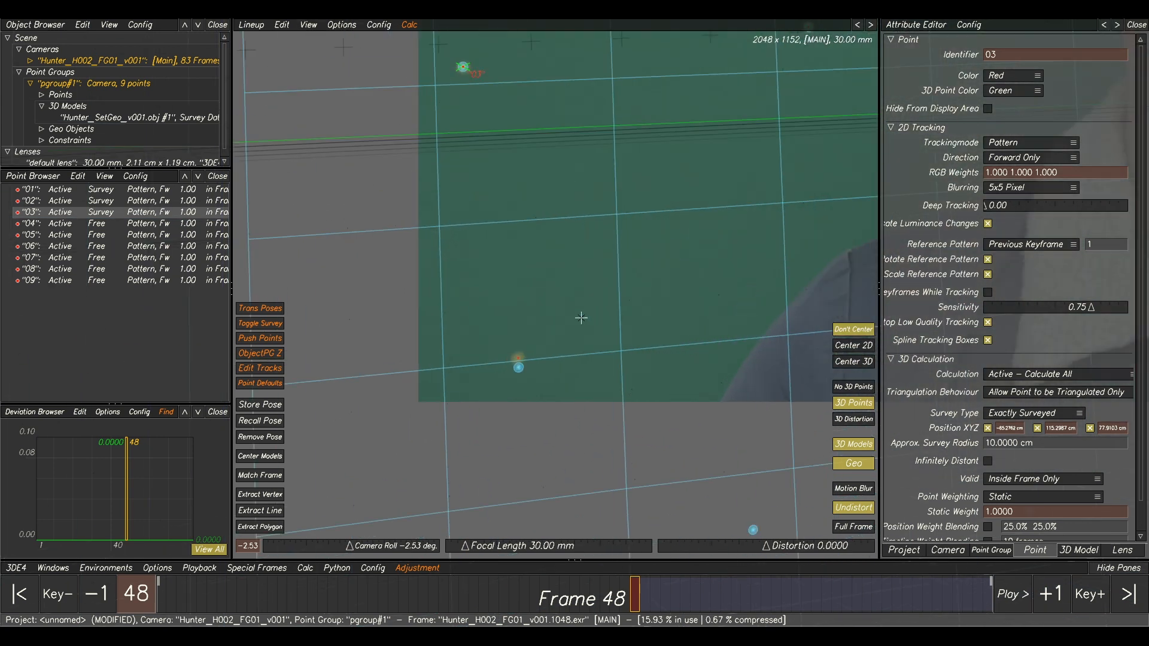
Step: Survey point 04 by extracting the model vertex at the lower-left green-screen marker
{"action": "scroll", "coordinate": [582, 318], "scroll_direction": "up", "scroll_amount": 1}
{"action": "left_click", "coordinate": [491, 364]}
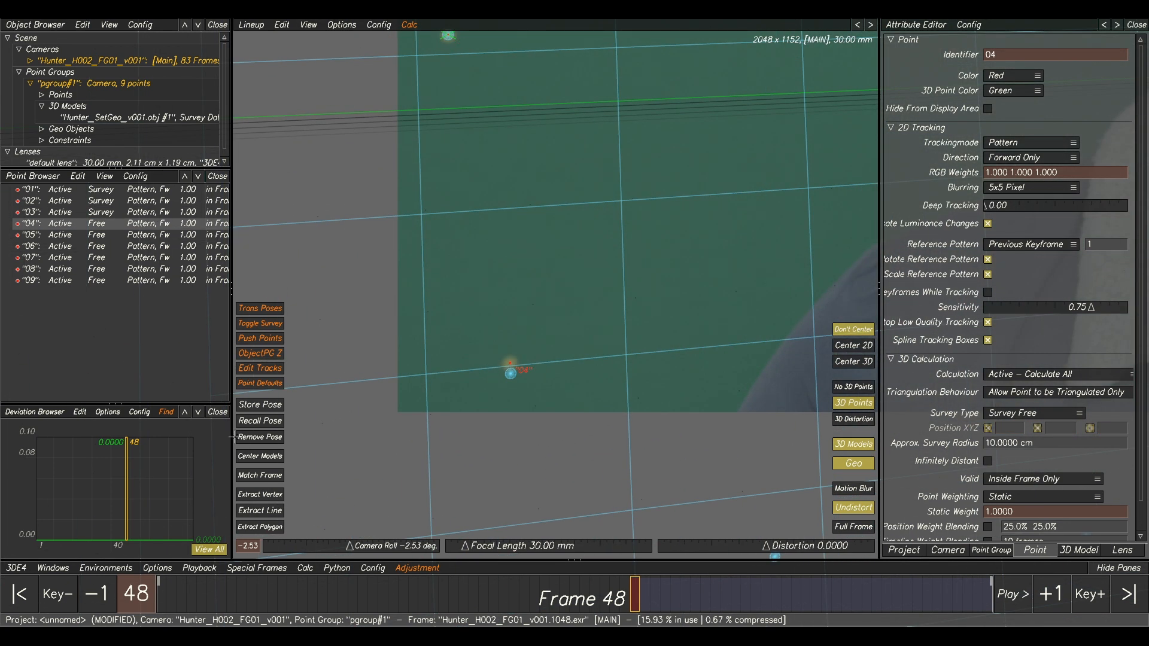
{"action": "left_click", "coordinate": [258, 495]}
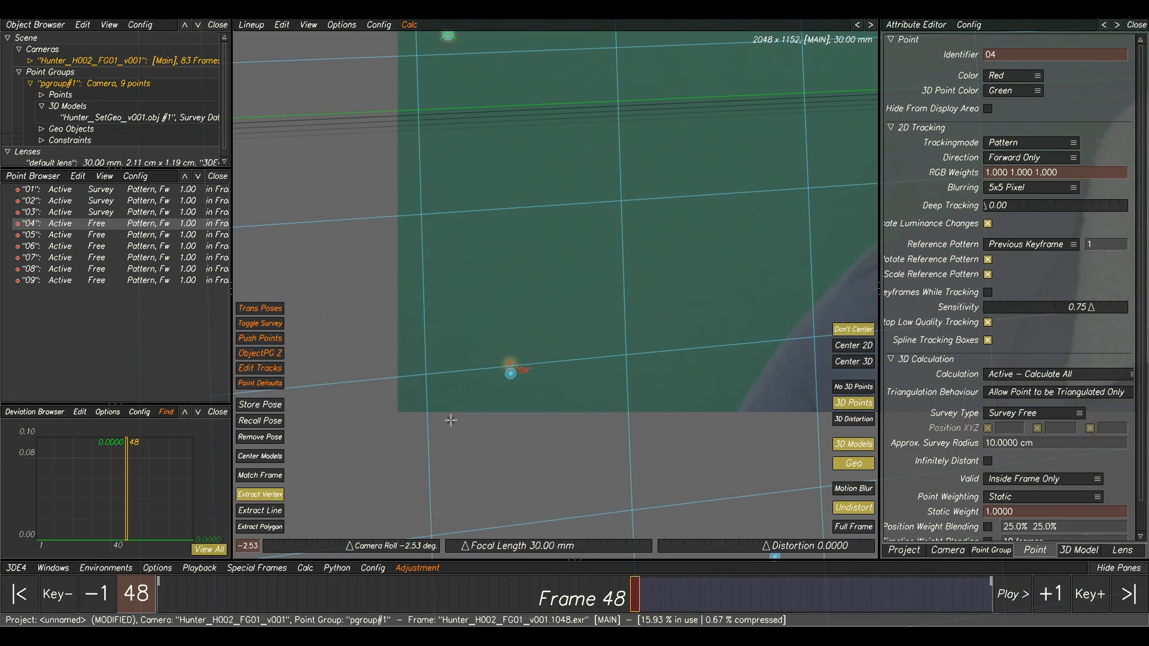
{"action": "left_click", "coordinate": [511, 371]}
{"action": "scroll", "coordinate": [515, 353], "scroll_direction": "down", "scroll_amount": 5}
Step: Survey point 05 by extracting the model vertex at the lower green-screen marker right of the actor
{"action": "middle_click_drag", "start_coordinate": [531, 191], "coordinate": [338, 125]}
{"action": "scroll", "coordinate": [479, 213], "scroll_direction": "up", "scroll_amount": 4}
{"action": "left_click", "coordinate": [610, 277]}
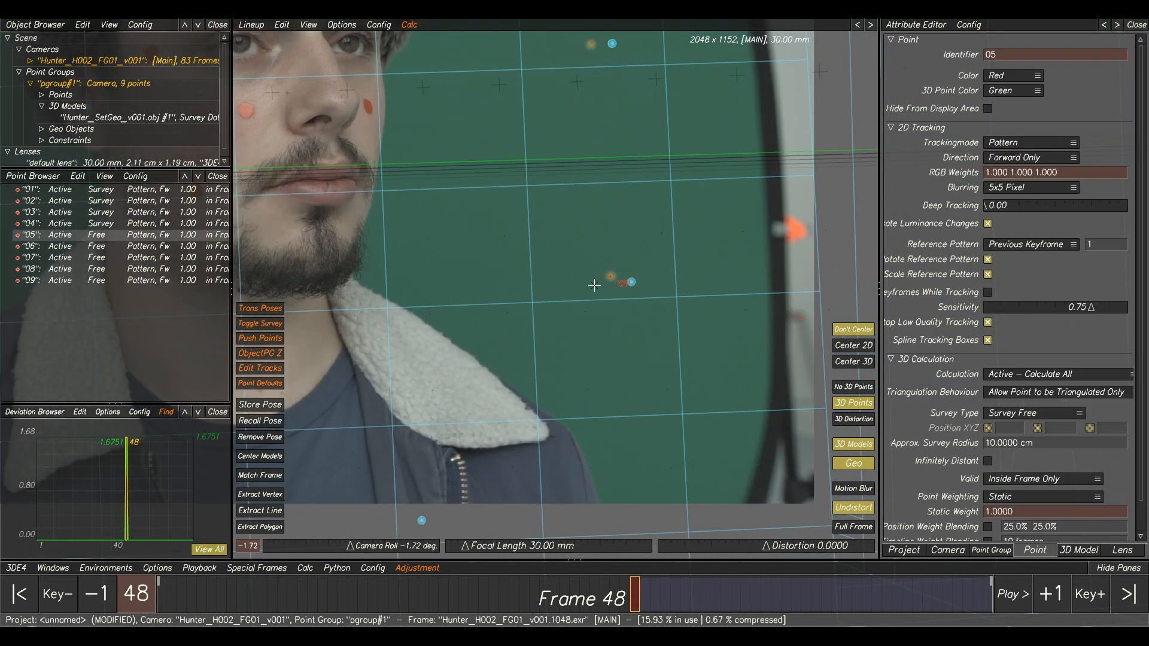
{"action": "left_click", "coordinate": [260, 494]}
{"action": "scroll", "coordinate": [640, 280], "scroll_direction": "up", "scroll_amount": 4}
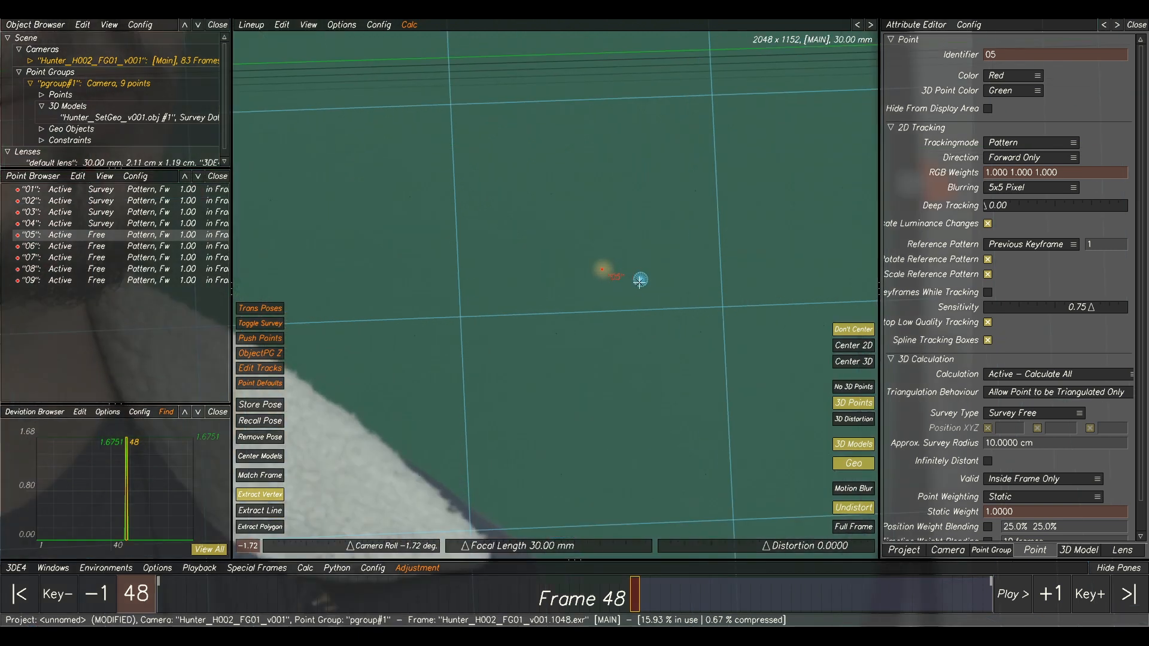
{"action": "left_click", "coordinate": [641, 280]}
{"action": "scroll", "coordinate": [640, 279], "scroll_direction": "down", "scroll_amount": 4}
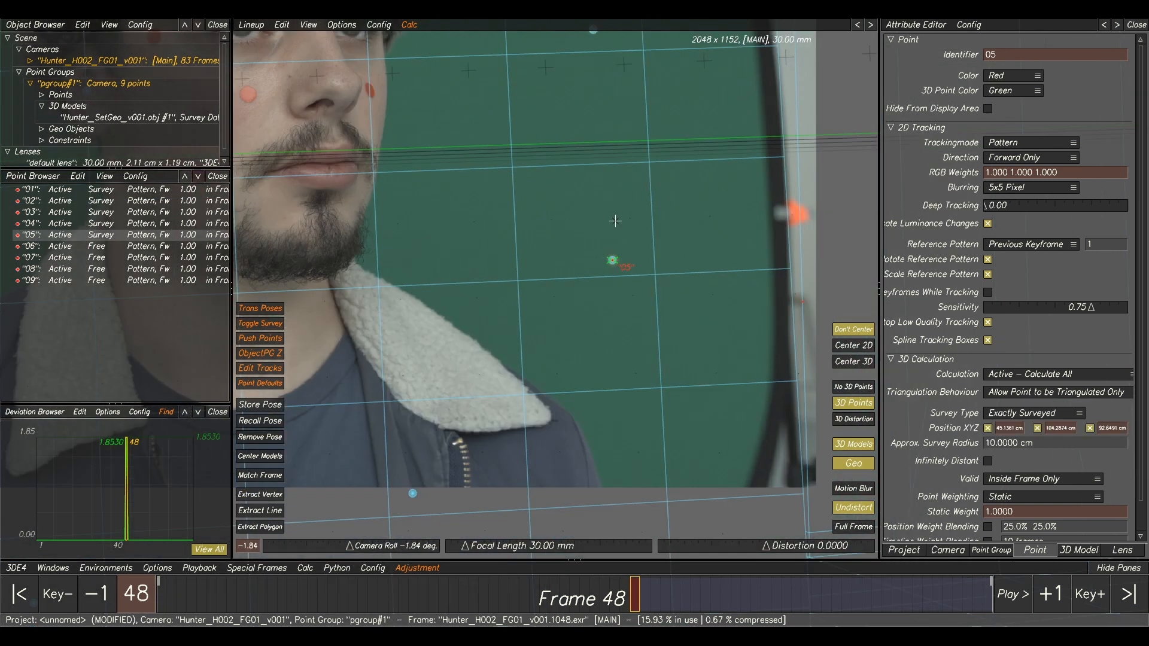
Step: Survey point 06 by extracting the model vertex at the middle green-screen marker right of the actor
{"action": "scroll", "coordinate": [545, 244], "scroll_direction": "up", "scroll_amount": 4}
{"action": "left_click", "coordinate": [558, 245]}
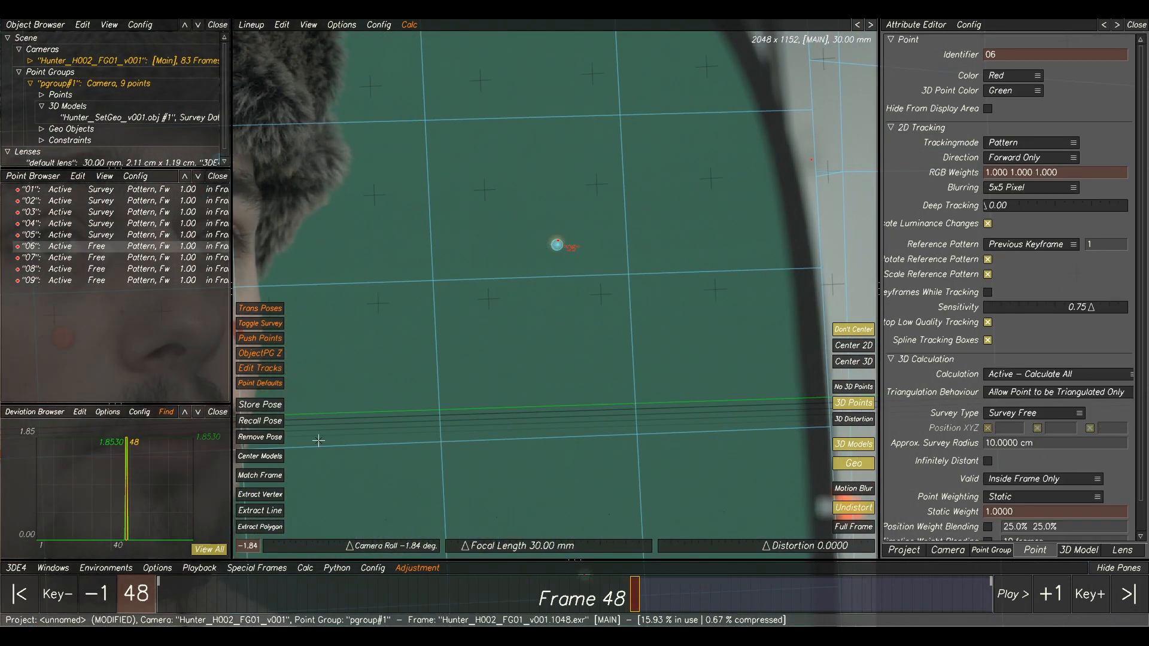
{"action": "left_click", "coordinate": [273, 495]}
{"action": "scroll", "coordinate": [610, 189], "scroll_direction": "up", "scroll_amount": 4}
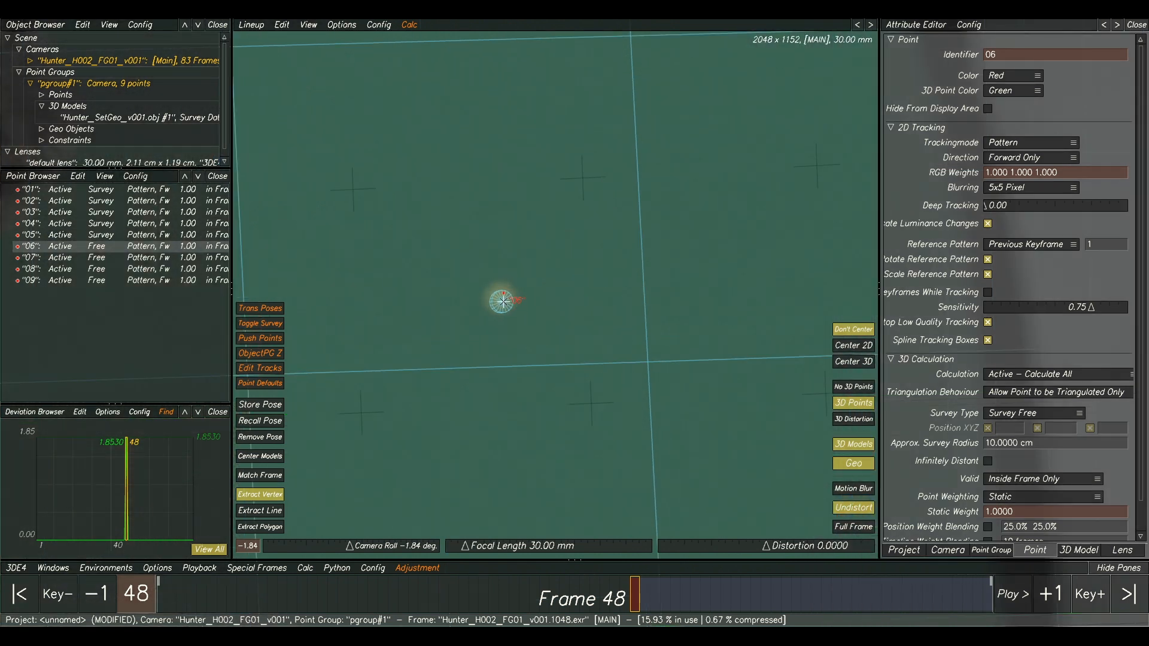
{"action": "left_click", "coordinate": [502, 300]}
{"action": "scroll", "coordinate": [504, 299], "scroll_direction": "down", "scroll_amount": 5}
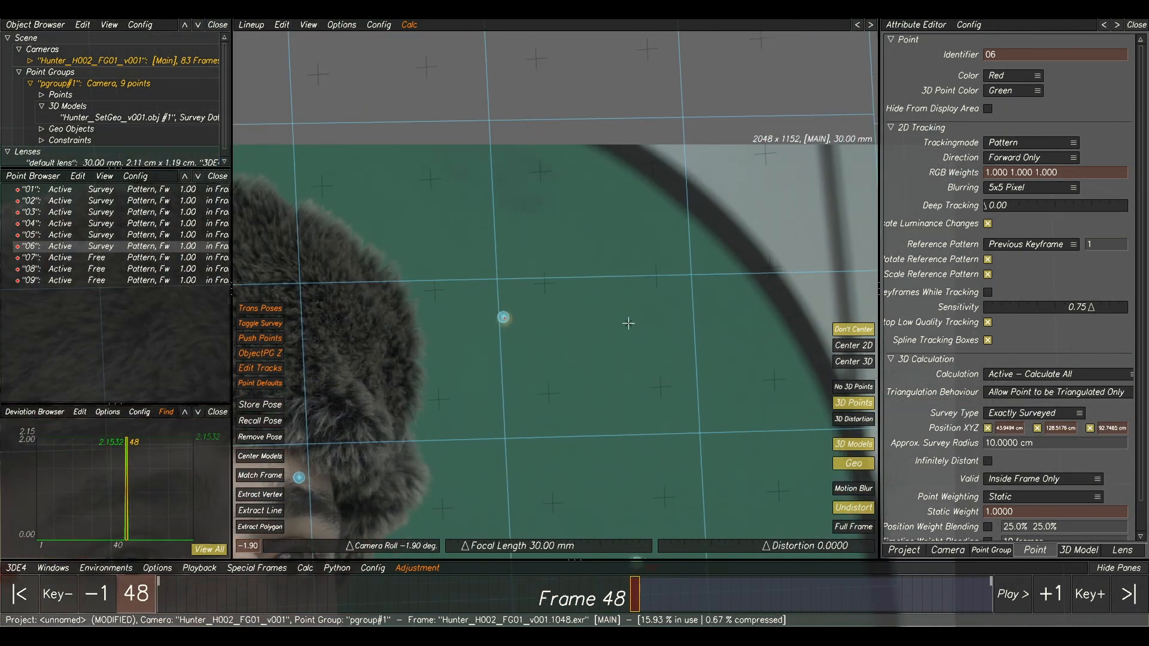
Step: Survey point 07 by extracting the model vertex at the upper green-screen marker right of the actor
{"action": "left_click", "coordinate": [503, 317]}
{"action": "left_click", "coordinate": [277, 496]}
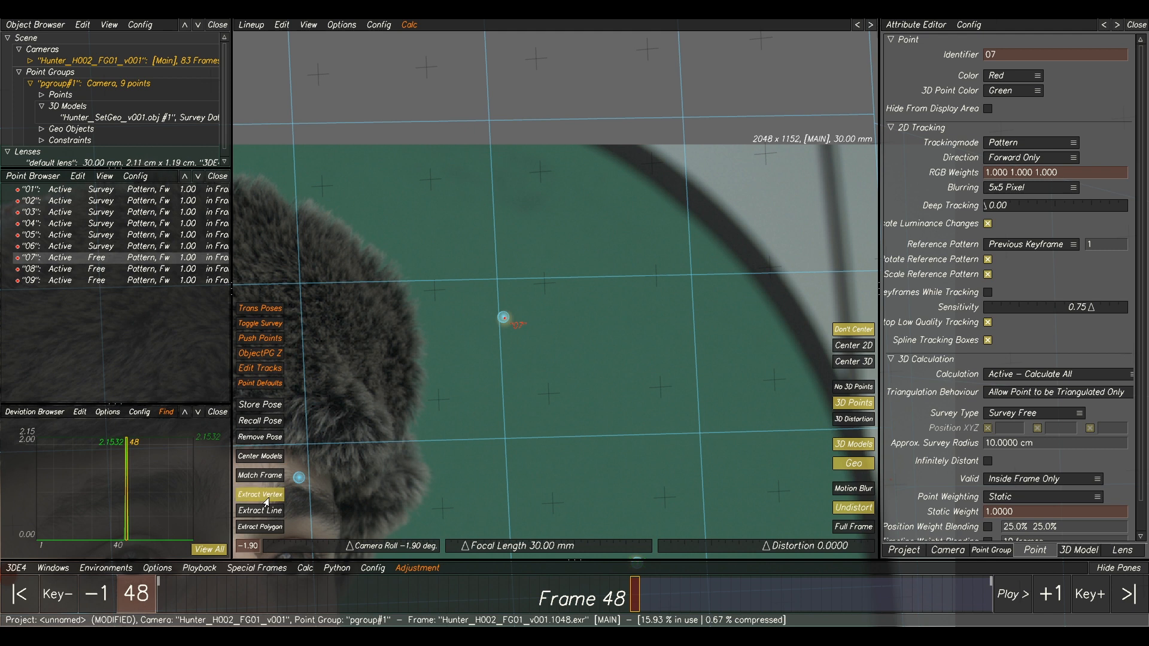
{"action": "left_click", "coordinate": [503, 318]}
{"action": "scroll", "coordinate": [504, 317], "scroll_direction": "down", "scroll_amount": 5}
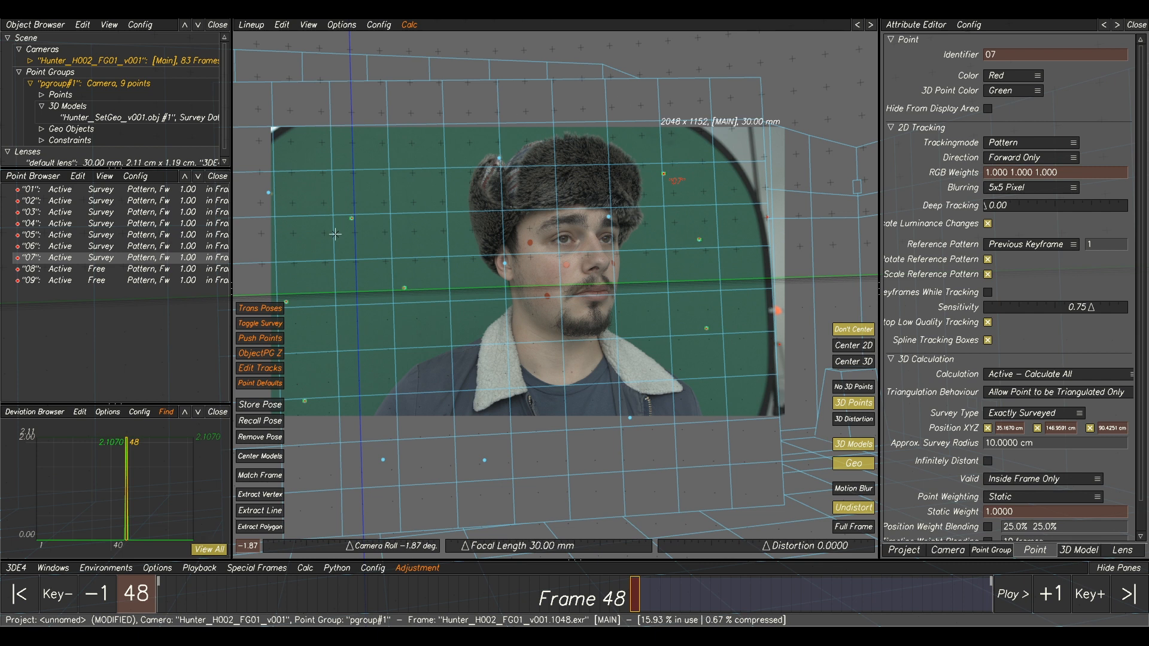
Step: Examine how the surveyed points and the set model's wall details beyond the green screen line up with the plate
{"action": "scroll", "coordinate": [347, 234], "scroll_direction": "up", "scroll_amount": 2}
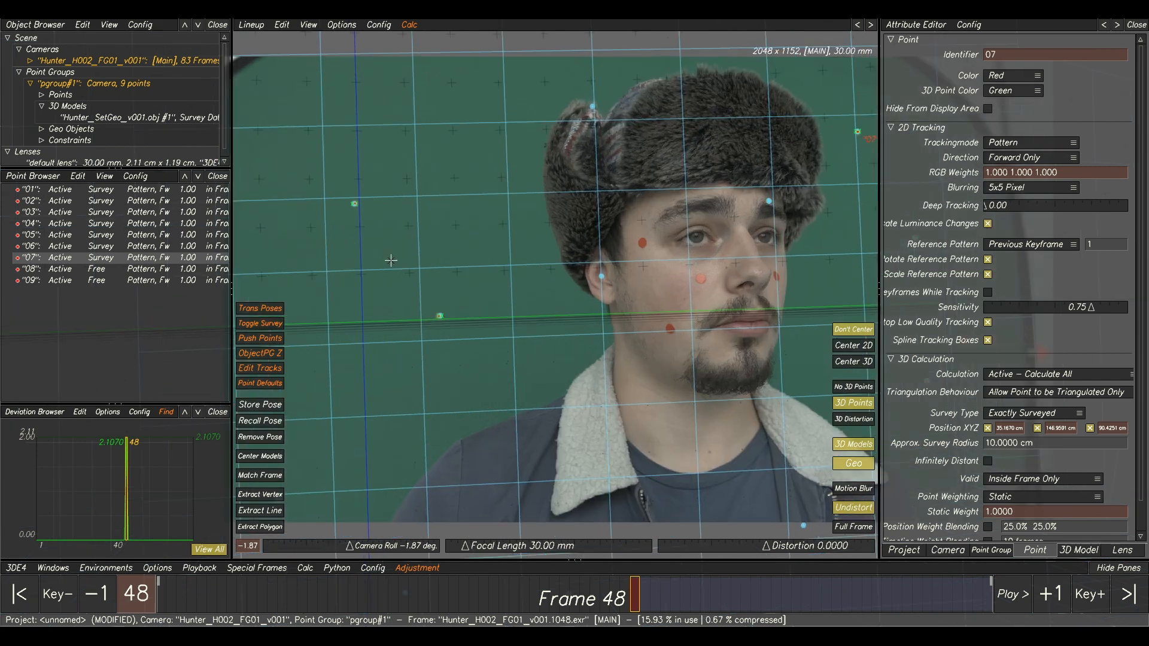
{"action": "scroll", "coordinate": [634, 208], "scroll_direction": "up", "scroll_amount": 2}
{"action": "scroll", "coordinate": [634, 208], "scroll_direction": "down", "scroll_amount": 3}
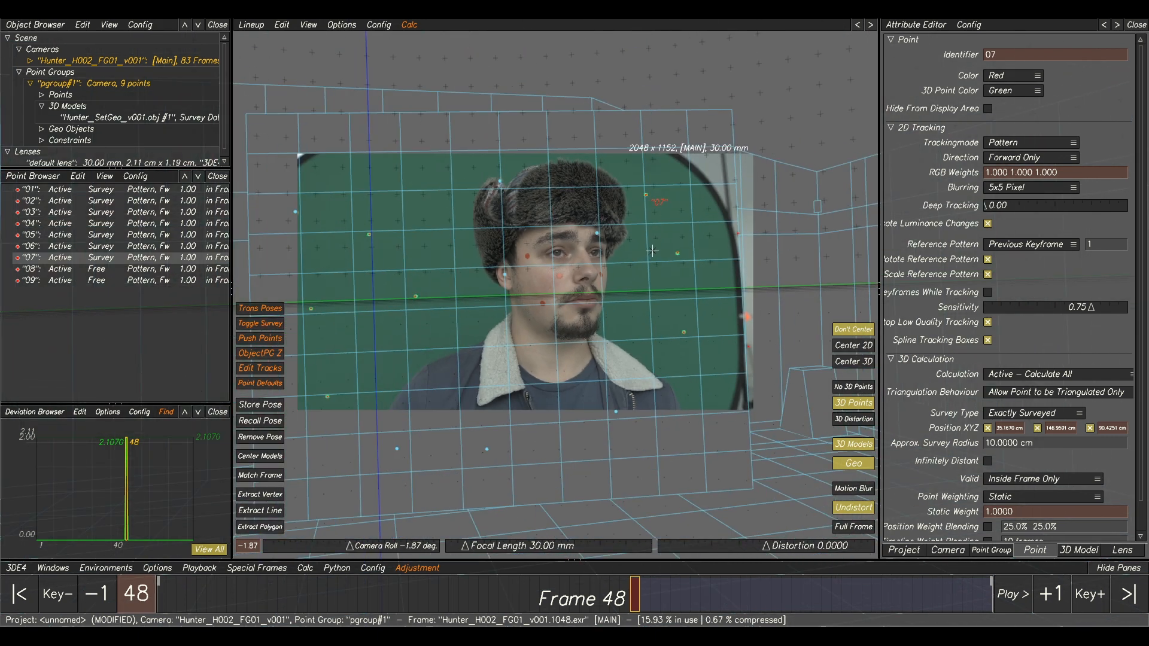
{"action": "scroll", "coordinate": [653, 250], "scroll_direction": "up", "scroll_amount": 1}
{"action": "scroll", "coordinate": [652, 250], "scroll_direction": "up", "scroll_amount": 1}
{"action": "scroll", "coordinate": [625, 311], "scroll_direction": "up", "scroll_amount": 1}
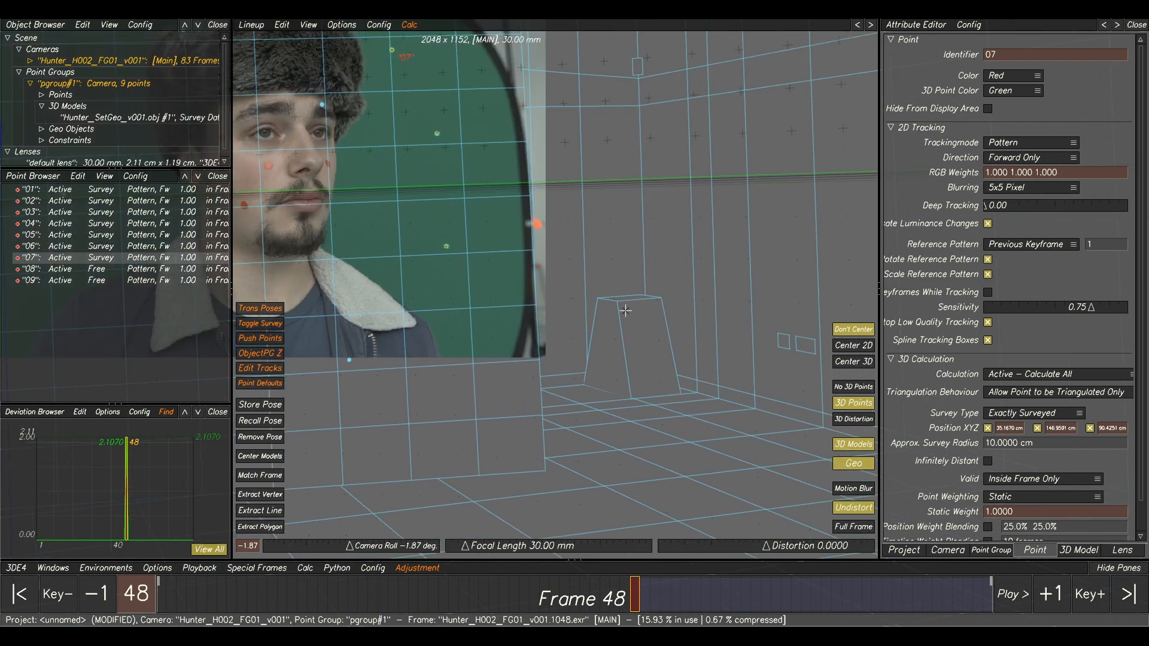
{"action": "middle_click_drag", "start_coordinate": [638, 68], "coordinate": [707, 237]}
{"action": "scroll", "coordinate": [650, 213], "scroll_direction": "down", "scroll_amount": 4}
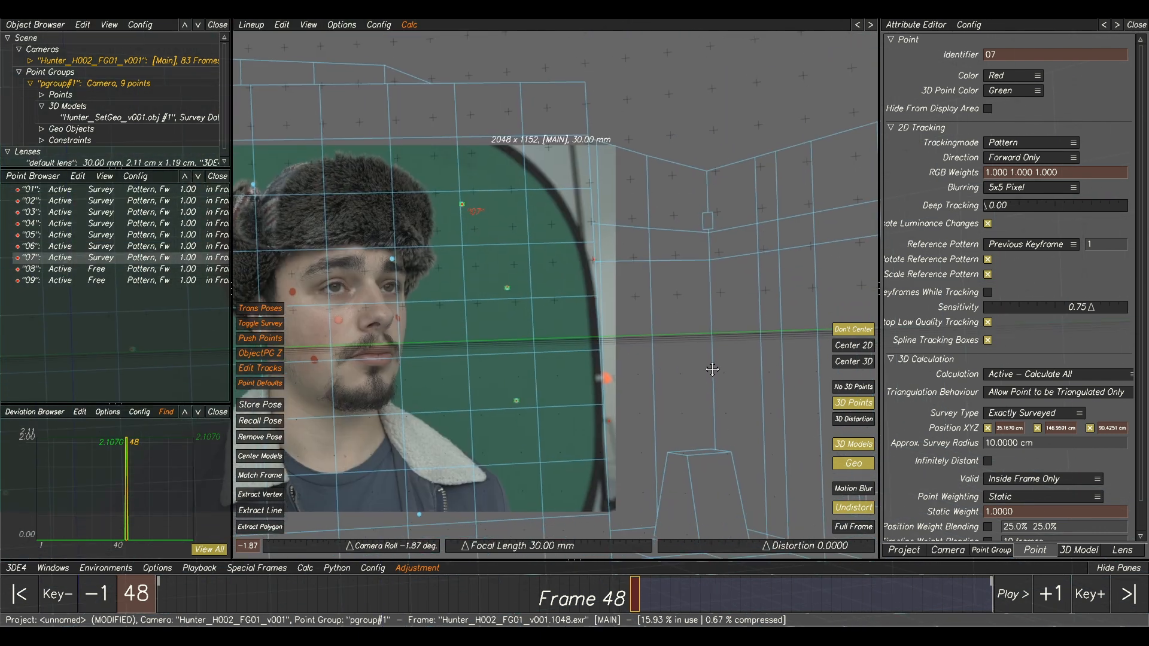
Step: Scrub to frame 1 to compare the set model's lineup and return to frame 48
{"action": "left_click_drag", "start_coordinate": [589, 590], "coordinate": [158, 581]}
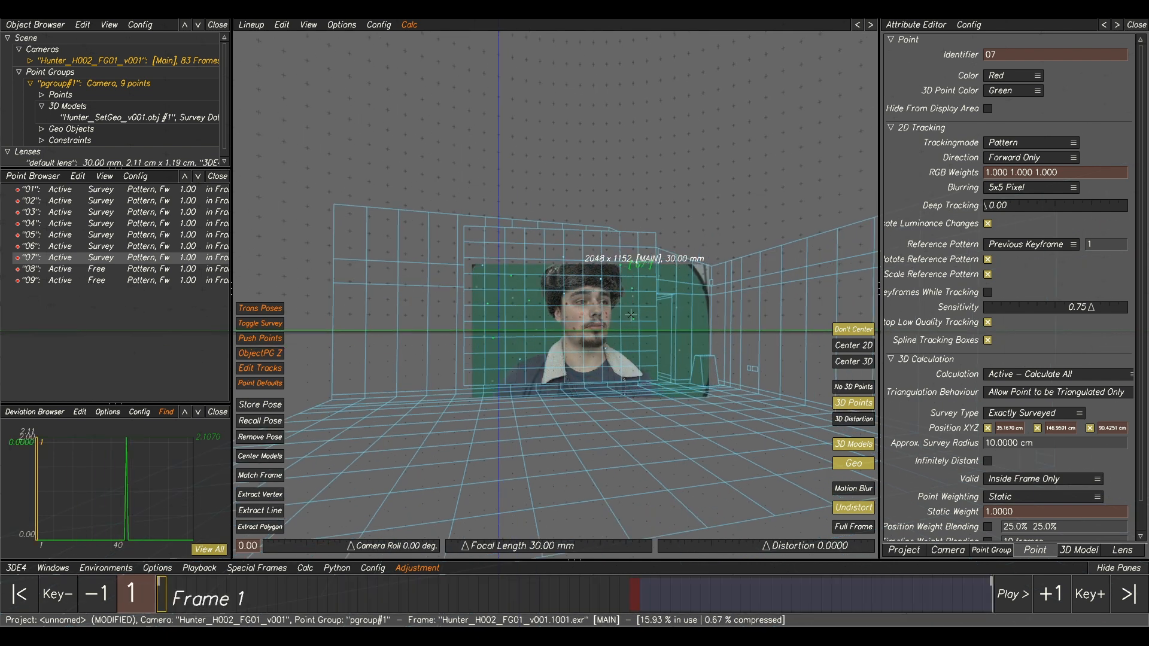
{"action": "left_click_drag", "start_coordinate": [364, 603], "coordinate": [635, 598]}
{"action": "middle_click_drag", "start_coordinate": [755, 305], "coordinate": [687, 279]}
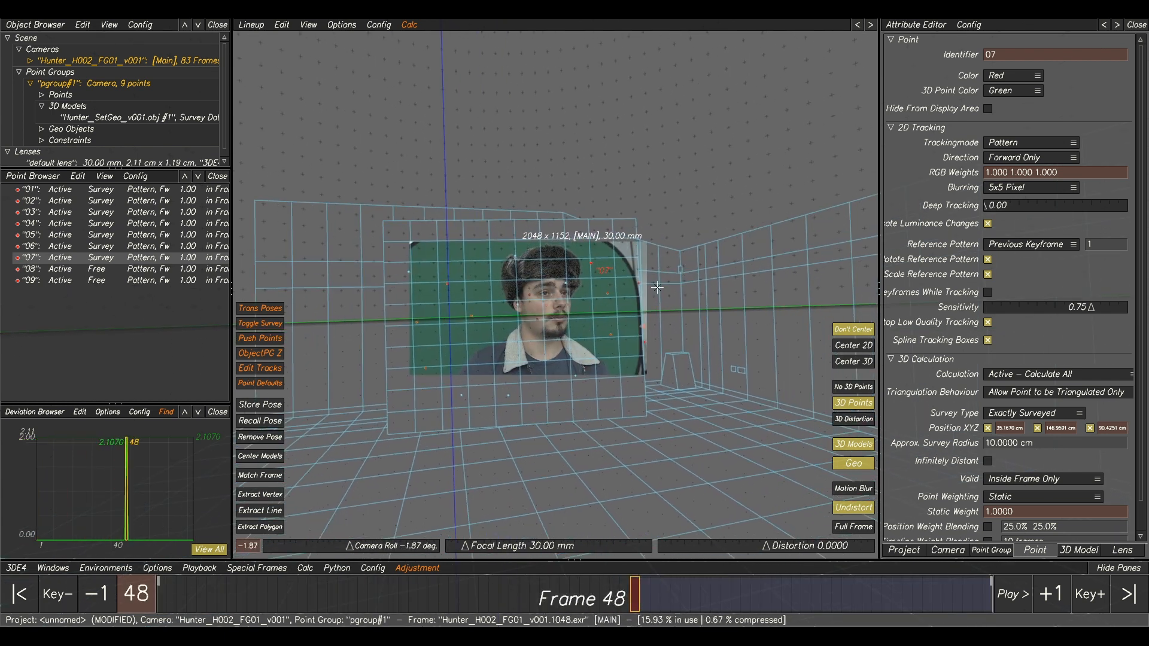
Step: Orbit the camera at frame 48 so the model's back-wall details move in behind the green screen's right edge
{"action": "scroll", "coordinate": [697, 283], "scroll_direction": "up", "scroll_amount": 2}
{"action": "middle_click_drag", "start_coordinate": [673, 336], "coordinate": [643, 276]}
{"action": "scroll", "coordinate": [643, 276], "scroll_direction": "up", "scroll_amount": 1}
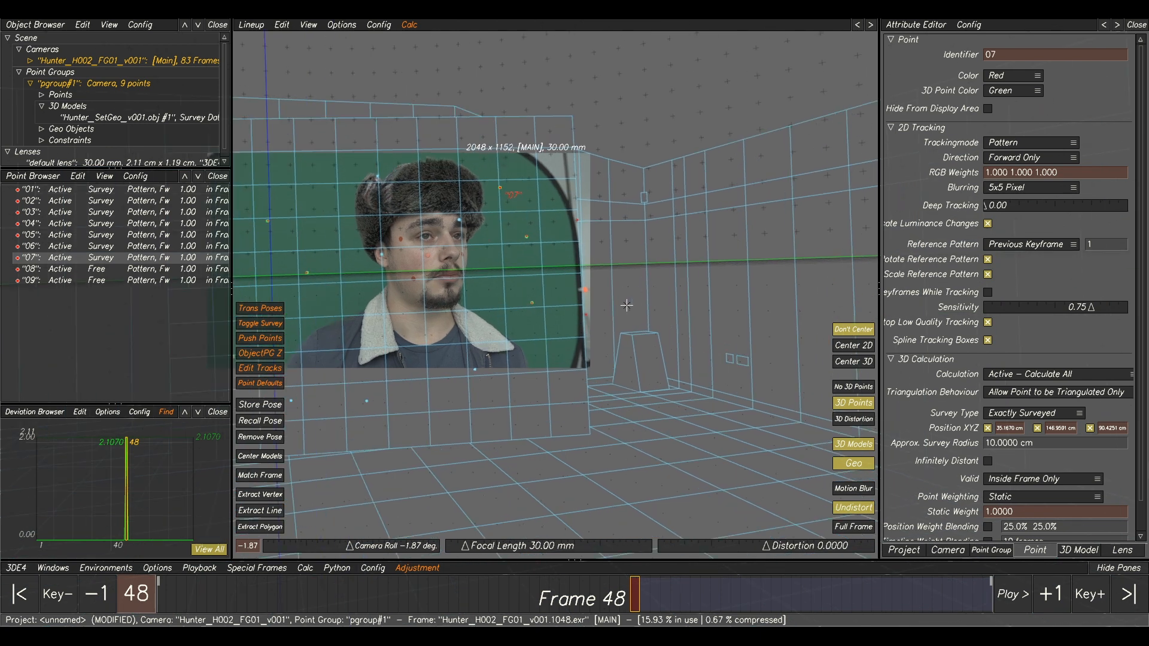
{"action": "left_click_drag", "start_coordinate": [544, 316], "coordinate": [618, 336], "text": "alt"}
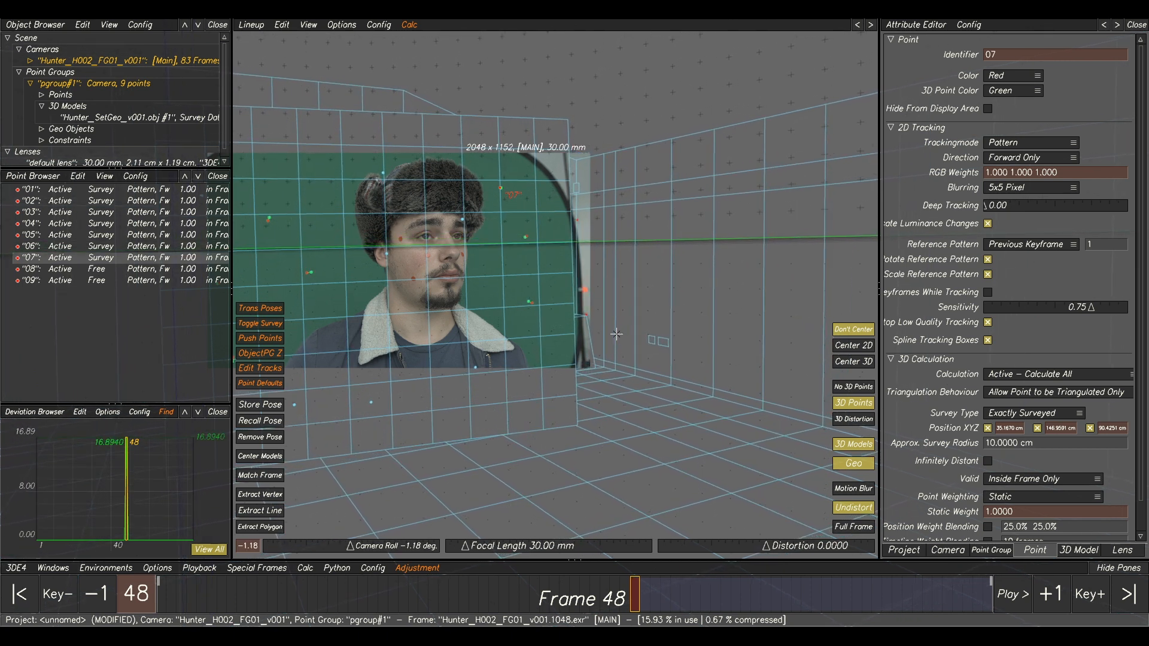
{"action": "scroll", "coordinate": [579, 207], "scroll_direction": "up", "scroll_amount": 3}
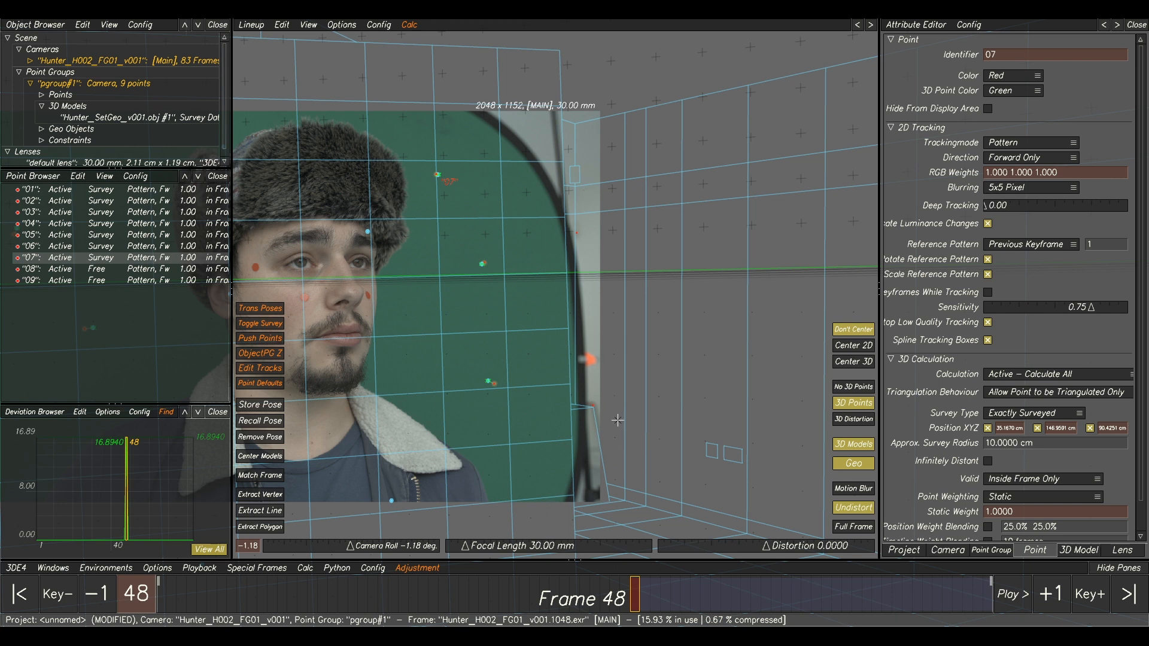
Step: Survey point 09 by extracting the model vertex at the wall detail below the orange marker beyond the green screen's edge
{"action": "scroll", "coordinate": [596, 386], "scroll_direction": "up", "scroll_amount": 3}
{"action": "scroll", "coordinate": [600, 386], "scroll_direction": "up", "scroll_amount": 2}
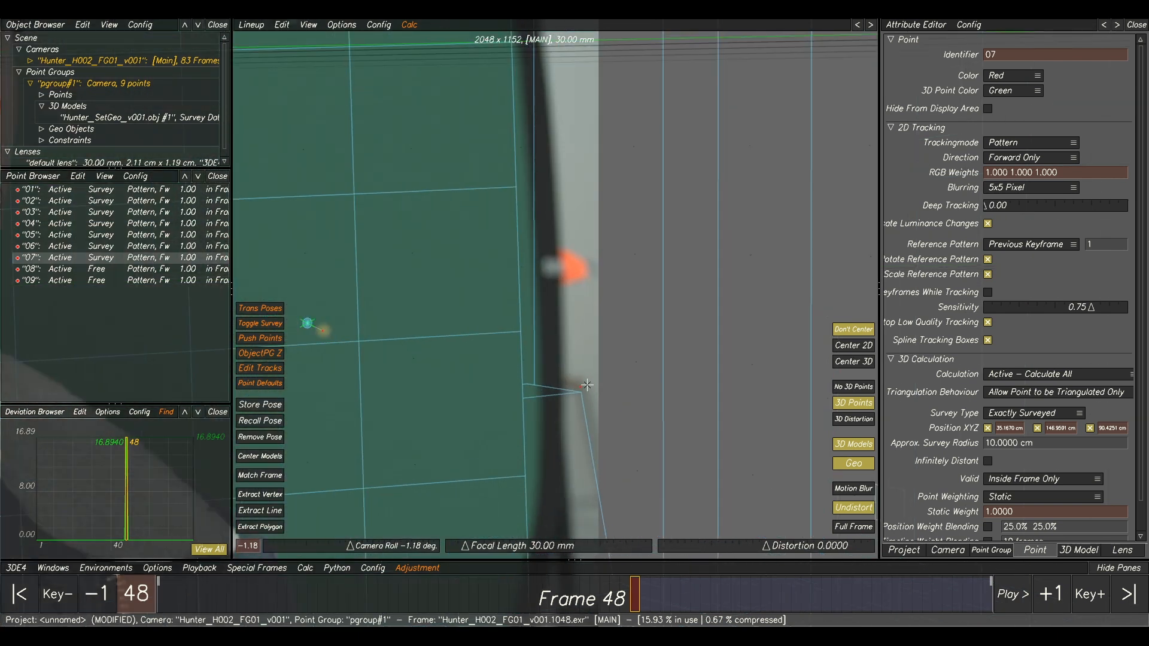
{"action": "left_click", "coordinate": [579, 390]}
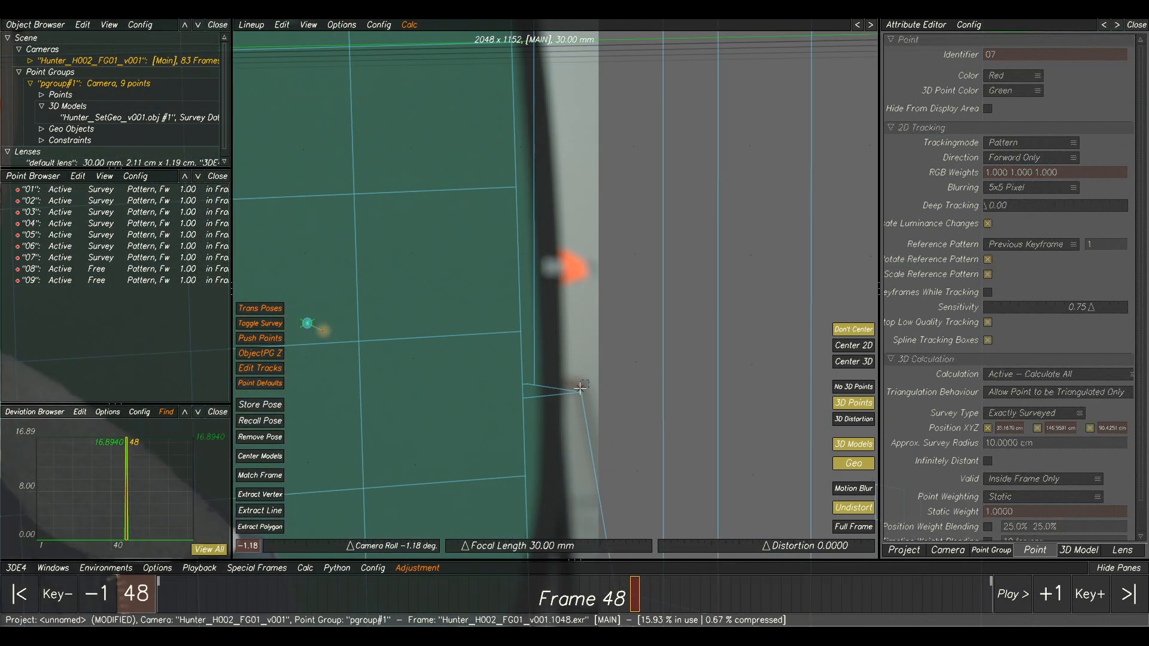
{"action": "left_click", "coordinate": [279, 495]}
{"action": "left_click", "coordinate": [579, 392]}
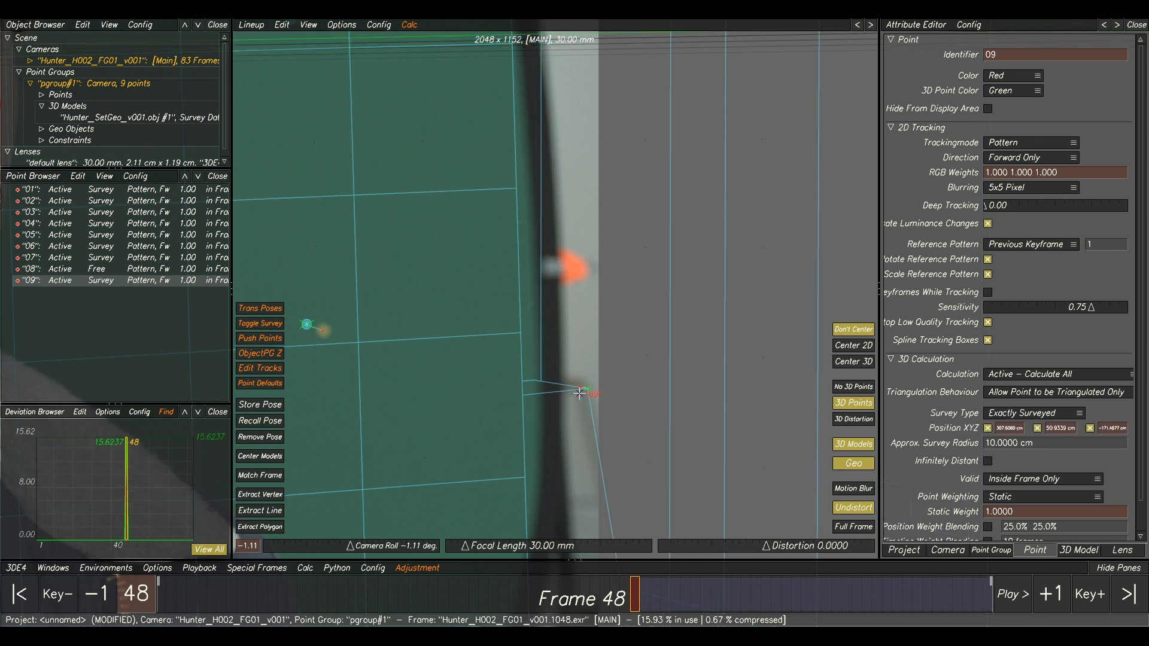
Step: Survey point 08 by extracting its position from the small rectangular box polygon on the back wall beside the green screen
{"action": "middle_click_drag", "start_coordinate": [624, 162], "coordinate": [626, 424]}
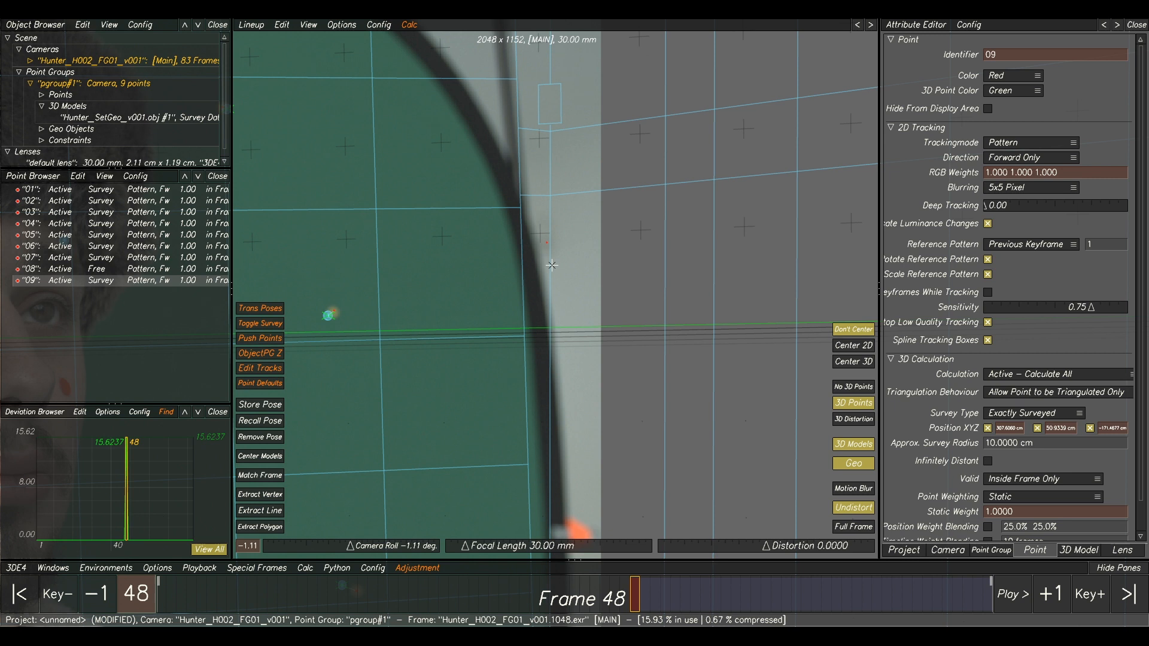
{"action": "left_click", "coordinate": [539, 227]}
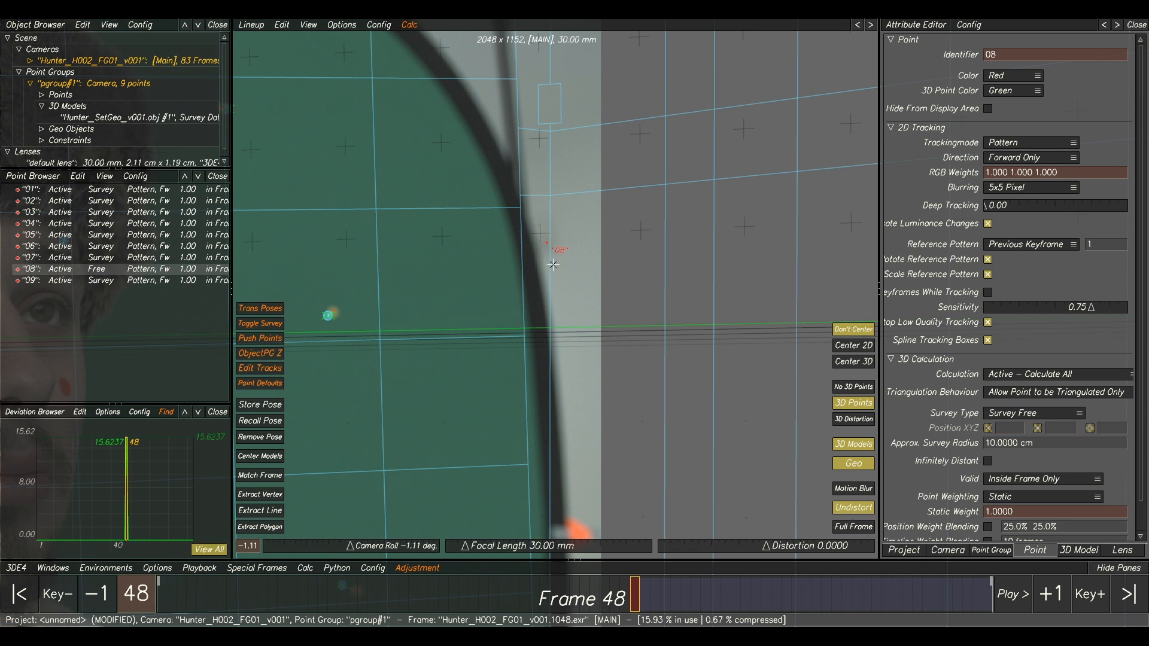
{"action": "middle_click_drag", "start_coordinate": [572, 215], "coordinate": [592, 286]}
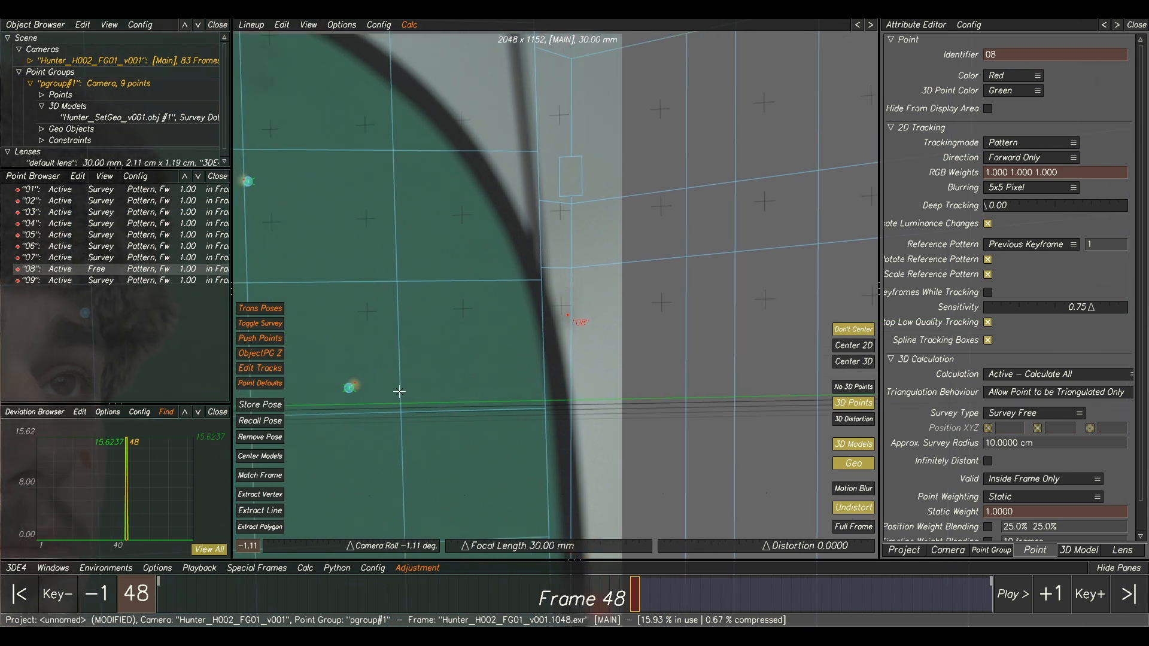
{"action": "left_click", "coordinate": [260, 527]}
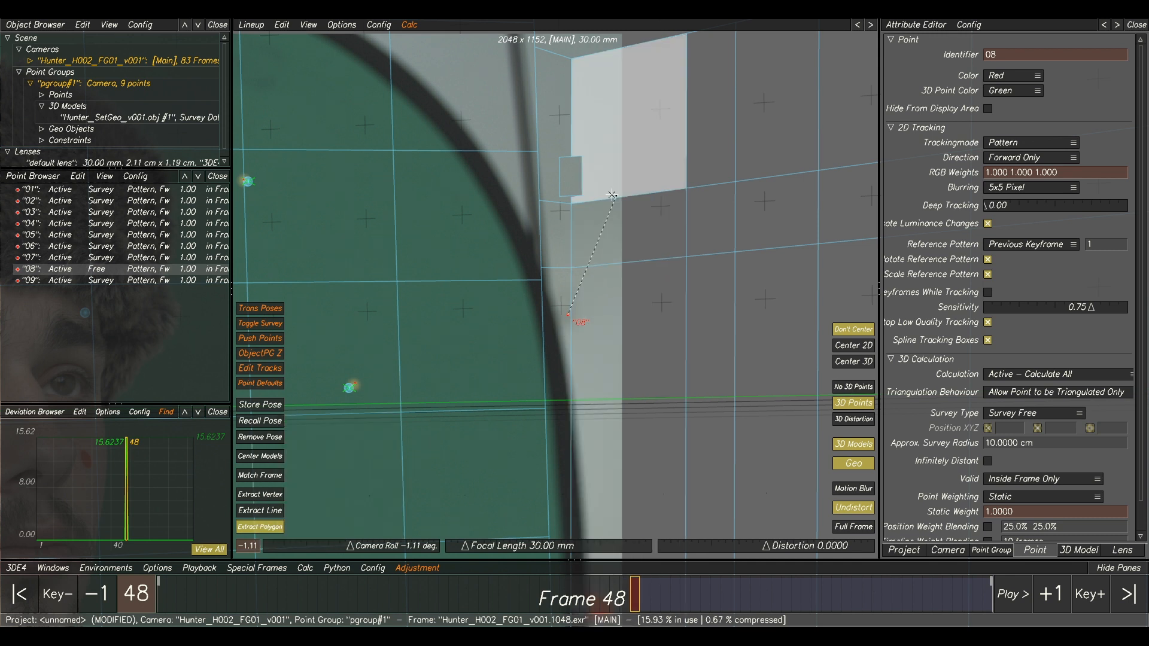
{"action": "left_click", "coordinate": [570, 182]}
{"action": "scroll", "coordinate": [625, 269], "scroll_direction": "down", "scroll_amount": 5}
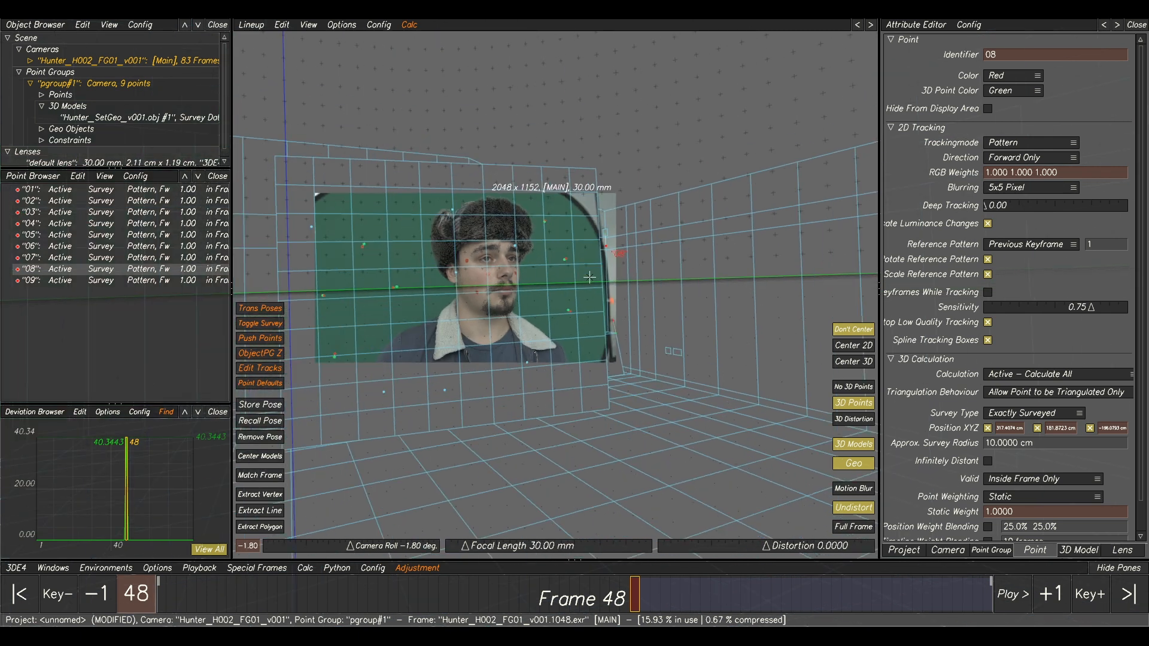
Step: Try a focal length of 70.33 mm and reduce it to 18.33 mm to tighten the set model's lineup
{"action": "middle_click_drag", "start_coordinate": [657, 239], "coordinate": [695, 250]}
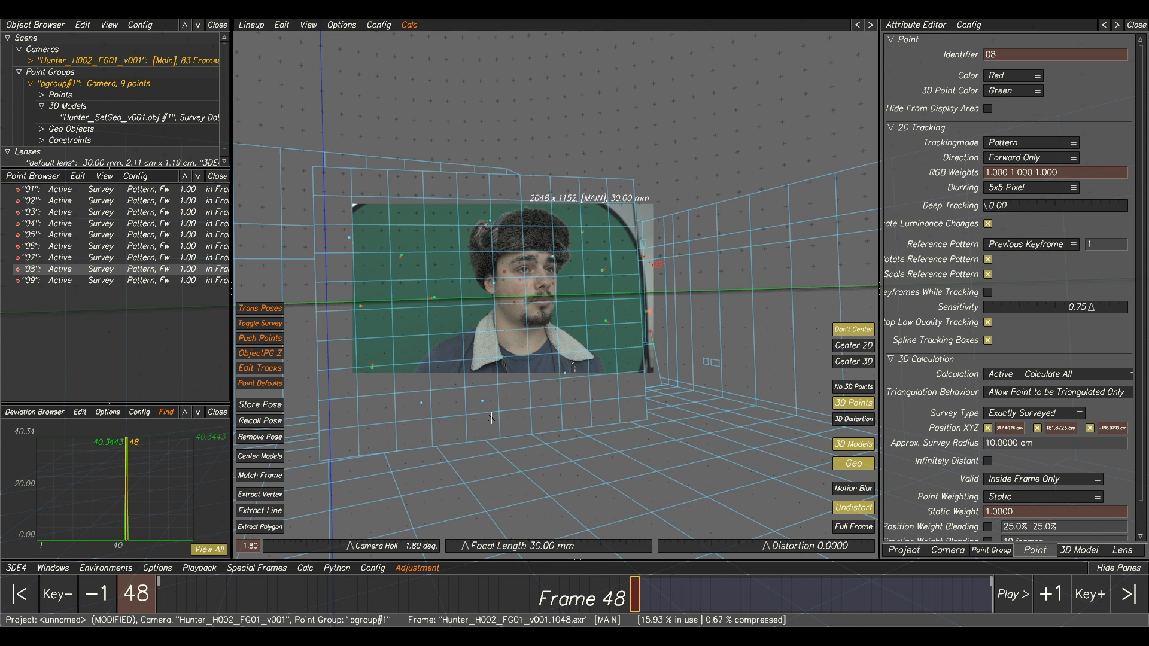
{"action": "scroll", "coordinate": [577, 310], "scroll_direction": "up", "scroll_amount": 2}
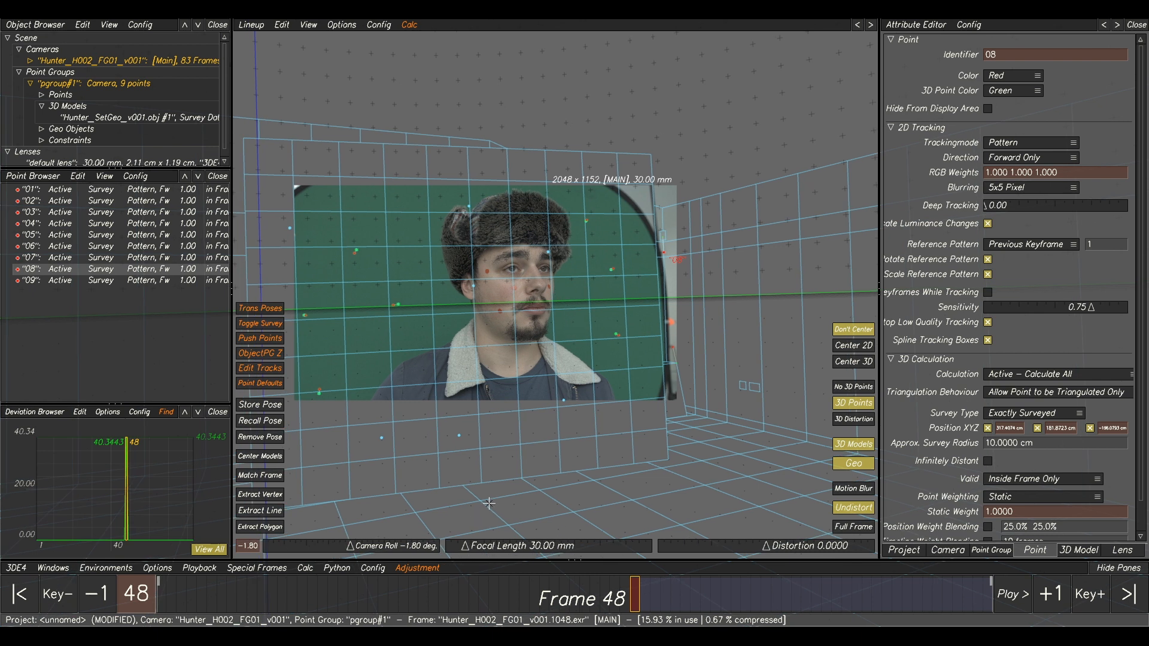
{"action": "left_click_drag", "start_coordinate": [465, 549], "coordinate": [562, 544]}
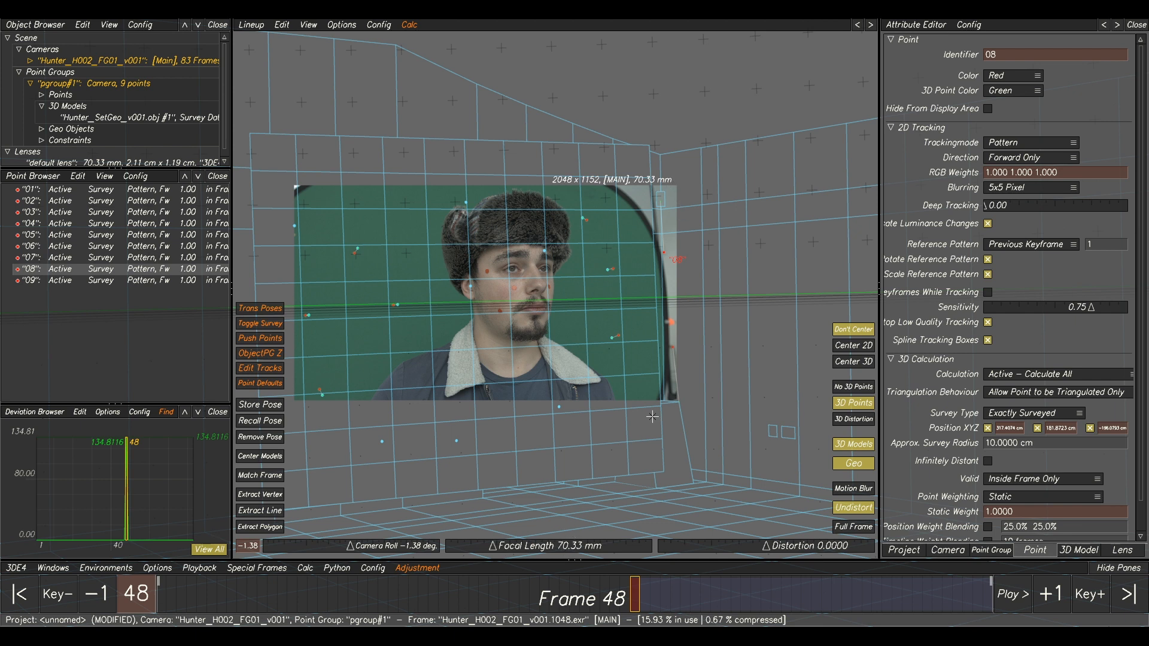
{"action": "left_click_drag", "start_coordinate": [490, 551], "coordinate": [455, 555]}
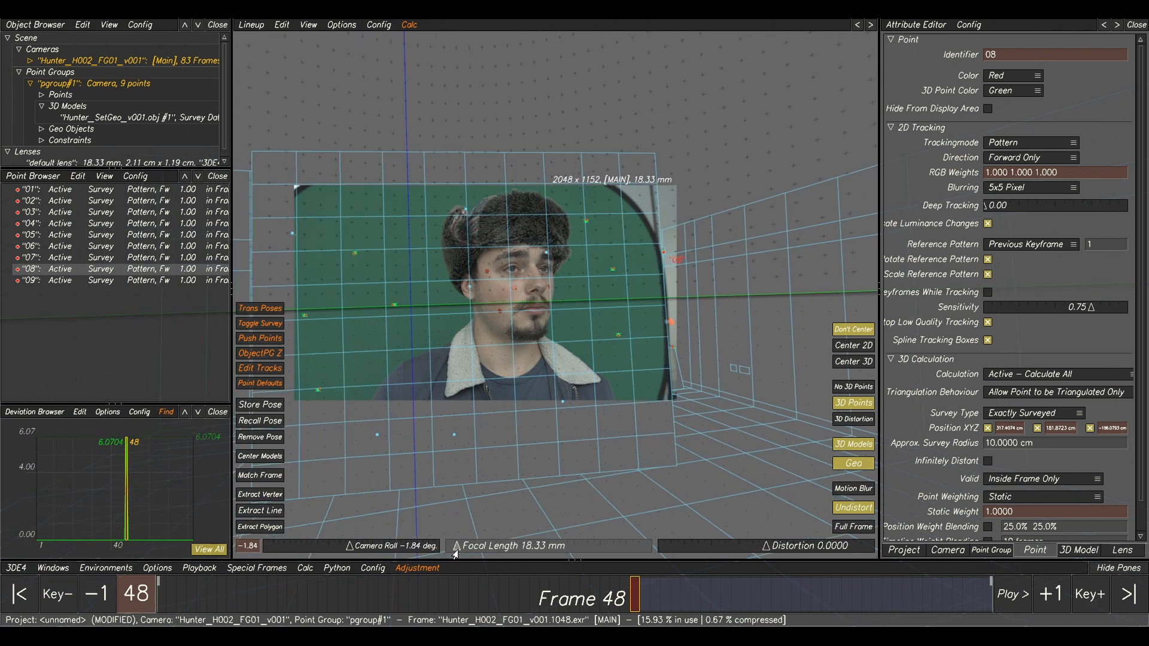
Step: Examine how the surveyed points, green-screen markers and back-wall details line up with the plate at the 18.33 mm focal length
{"action": "scroll", "coordinate": [662, 195], "scroll_direction": "up", "scroll_amount": 5}
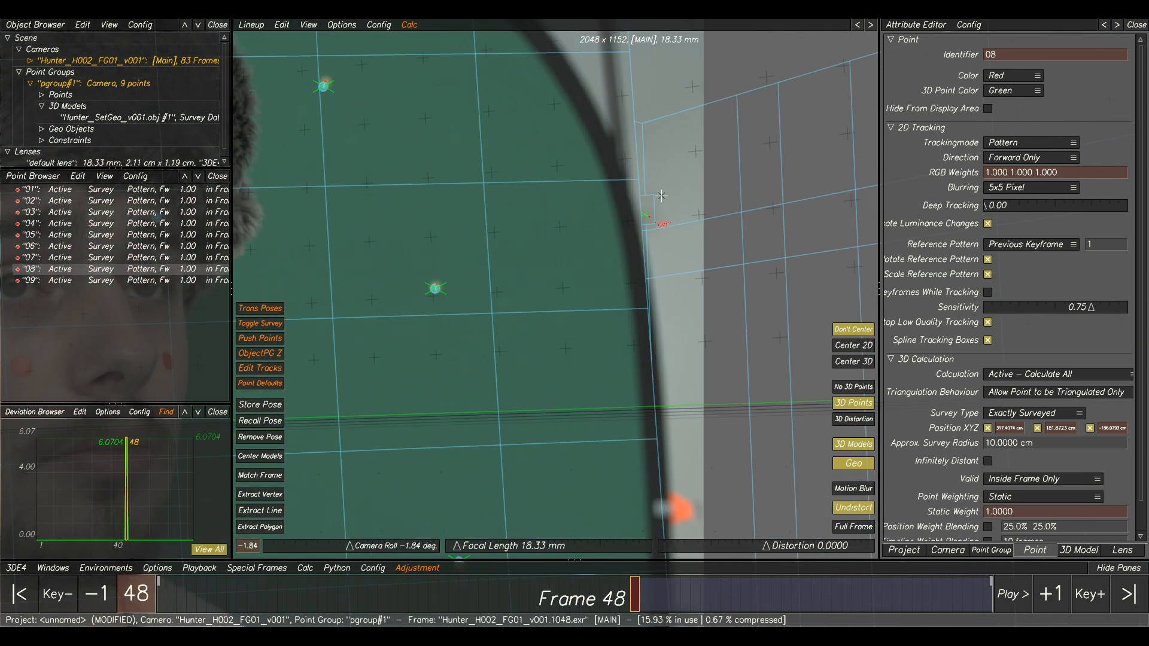
{"action": "scroll", "coordinate": [681, 274], "scroll_direction": "down", "scroll_amount": 2}
{"action": "middle_click_drag", "start_coordinate": [715, 394], "coordinate": [708, 253]}
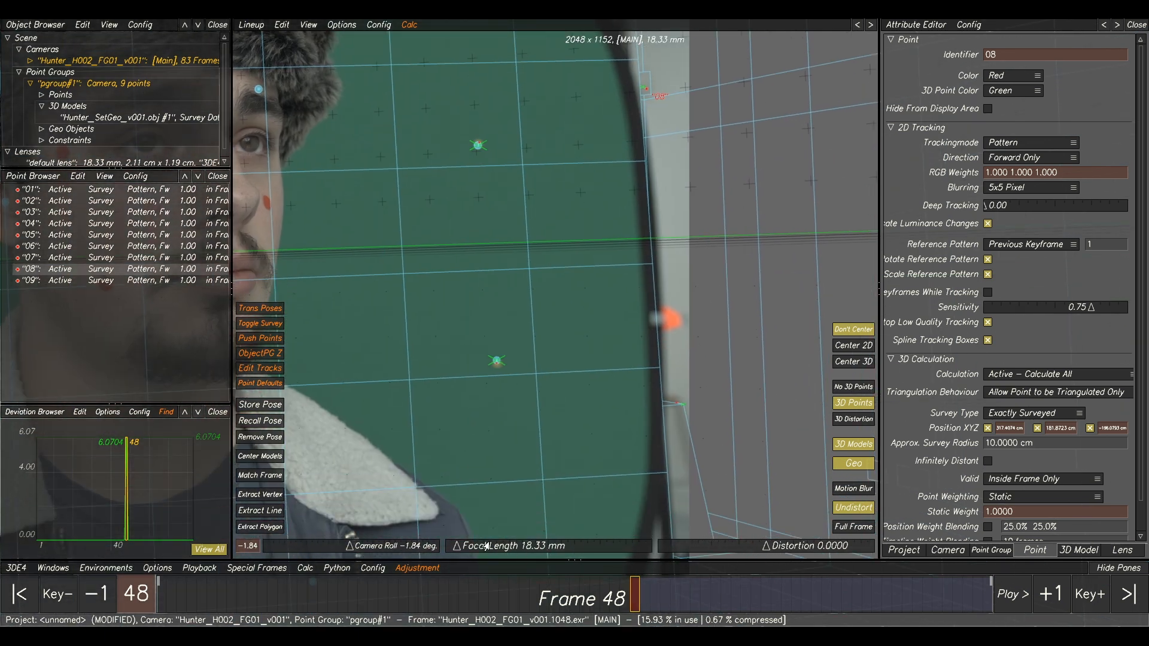
{"action": "scroll", "coordinate": [481, 424], "scroll_direction": "down", "scroll_amount": 4}
{"action": "scroll", "coordinate": [387, 353], "scroll_direction": "down", "scroll_amount": 1}
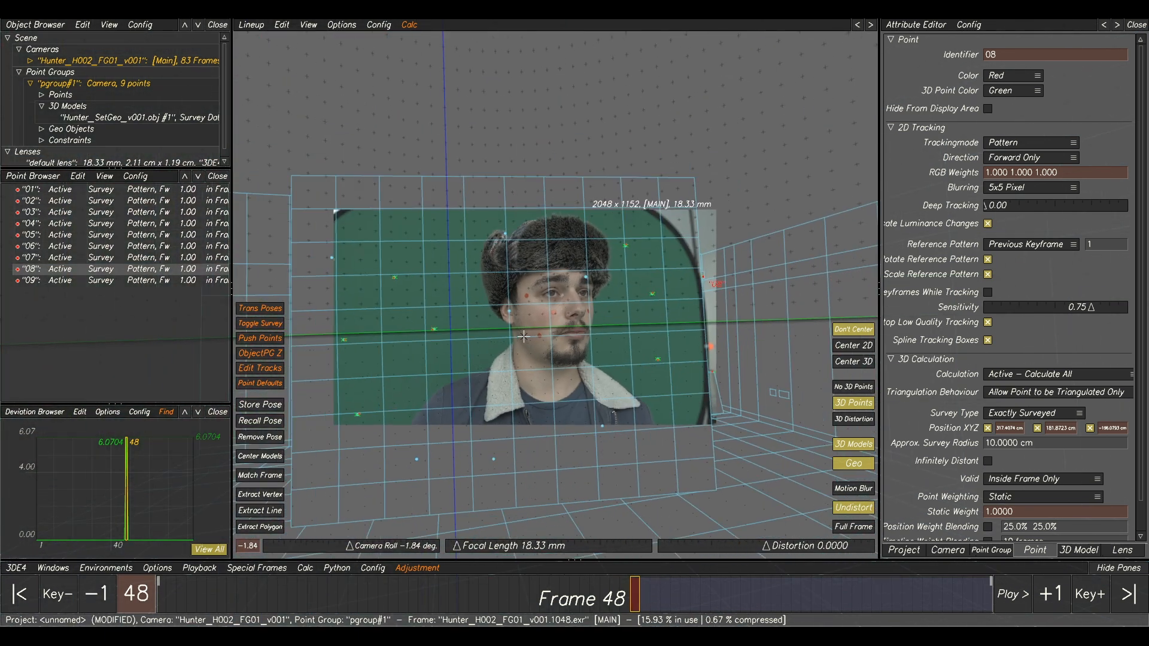
{"action": "scroll", "coordinate": [336, 261], "scroll_direction": "up", "scroll_amount": 3}
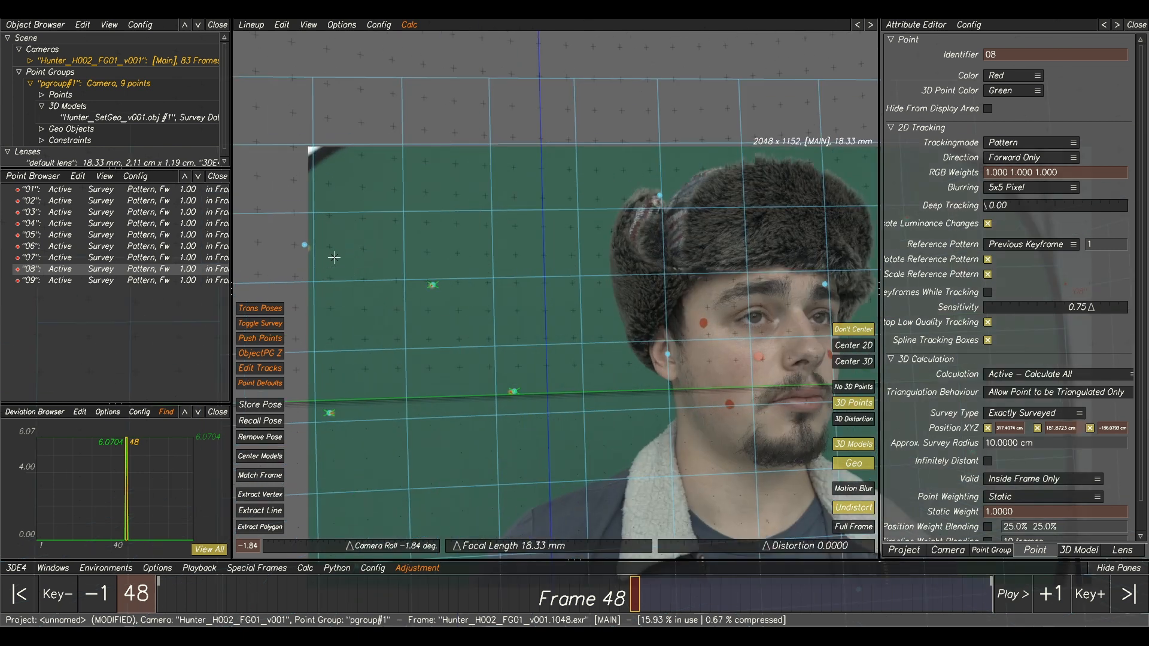
{"action": "middle_click_drag", "start_coordinate": [628, 271], "coordinate": [482, 143]}
{"action": "scroll", "coordinate": [645, 262], "scroll_direction": "down", "scroll_amount": 2}
{"action": "middle_click_drag", "start_coordinate": [749, 286], "coordinate": [498, 313]}
{"action": "scroll", "coordinate": [427, 279], "scroll_direction": "down", "scroll_amount": 1}
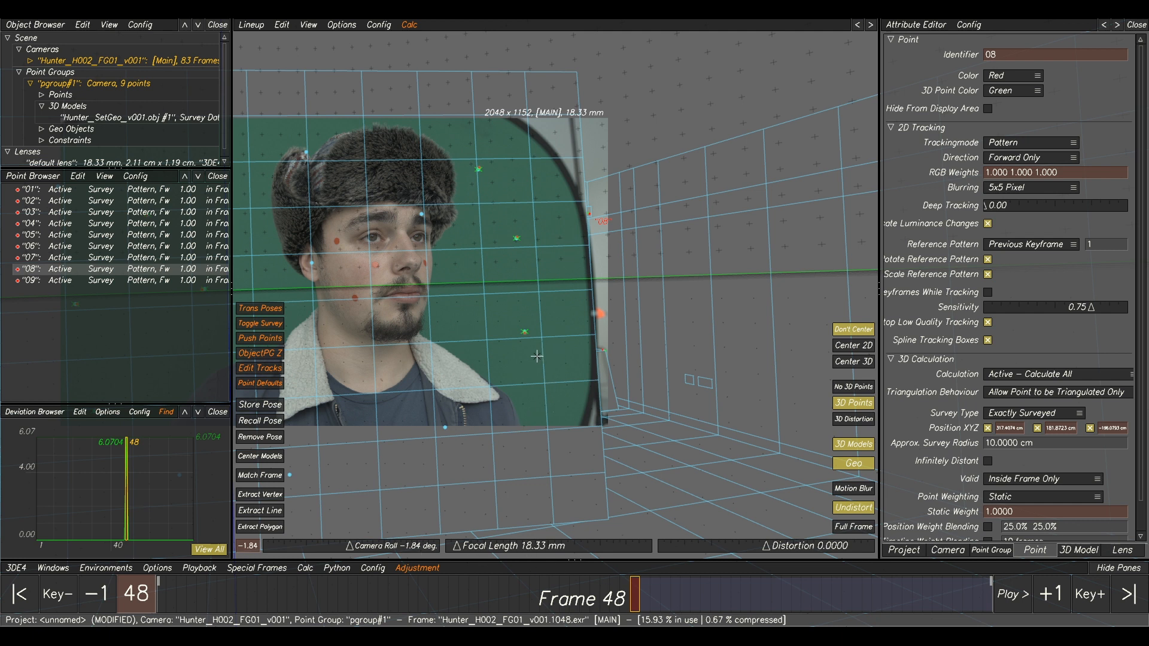
{"action": "middle_click_drag", "start_coordinate": [537, 357], "coordinate": [678, 362]}
{"action": "scroll", "coordinate": [614, 450], "scroll_direction": "down", "scroll_amount": 2}
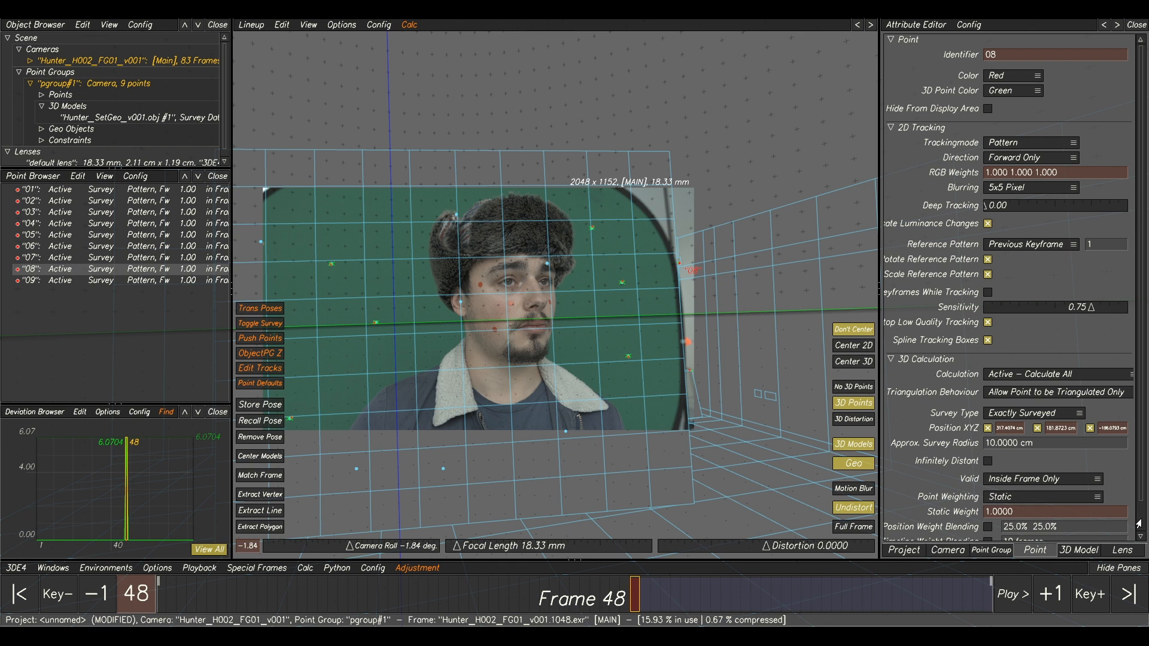
Step: Set the default lens's focal length parameter from fixed to Adjust
{"action": "left_click", "coordinate": [1122, 552]}
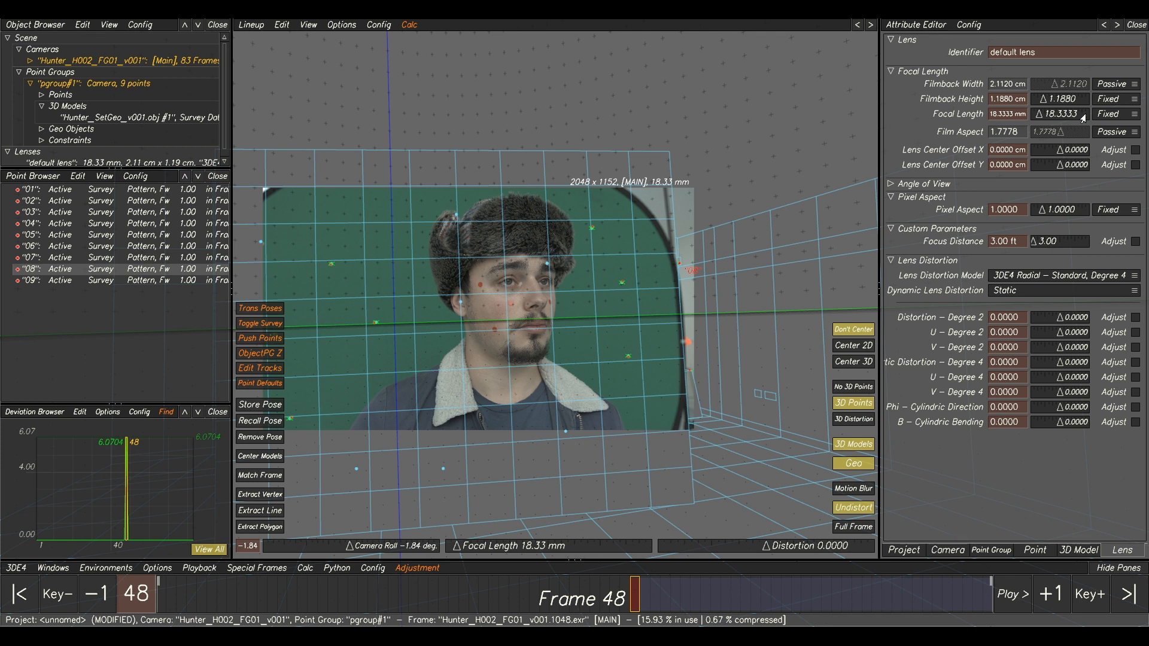
{"action": "left_click", "coordinate": [1111, 114]}
{"action": "left_click", "coordinate": [1112, 126]}
Step: Optimise the focal length with a Fine range and the Adaptive method in Parameter Adjustment, transferring the best result to the project
{"action": "left_click", "coordinate": [57, 569]}
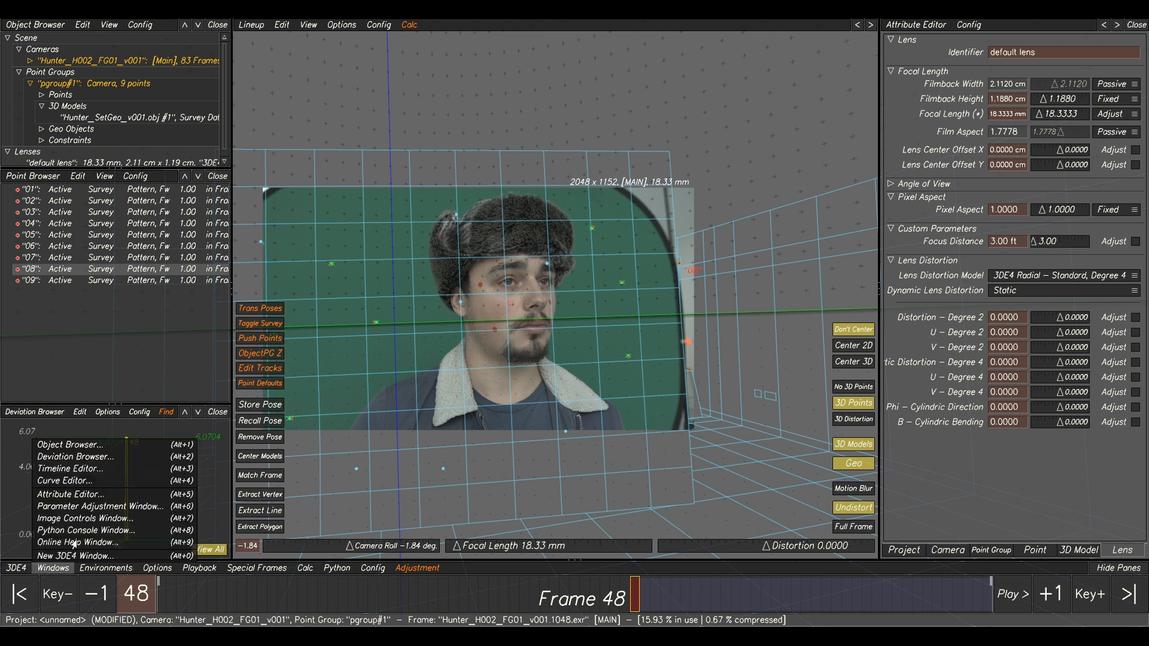
{"action": "left_click", "coordinate": [91, 507]}
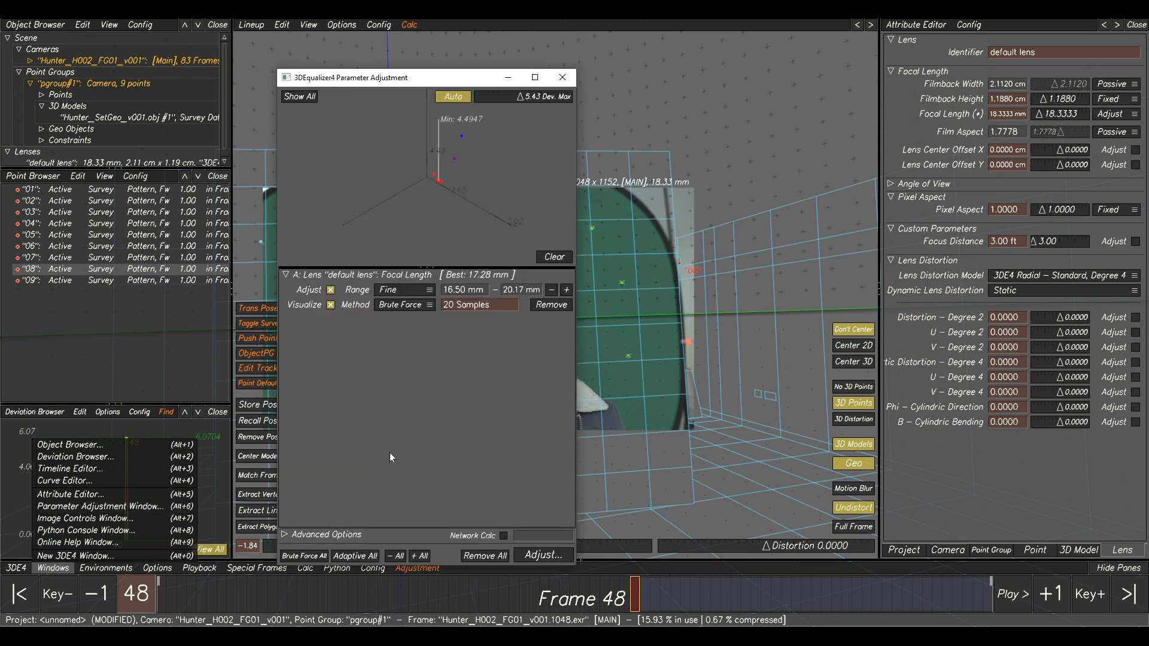
{"action": "left_click", "coordinate": [398, 306]}
{"action": "left_click", "coordinate": [398, 316]}
{"action": "left_click", "coordinate": [550, 262]}
{"action": "left_click", "coordinate": [537, 554]}
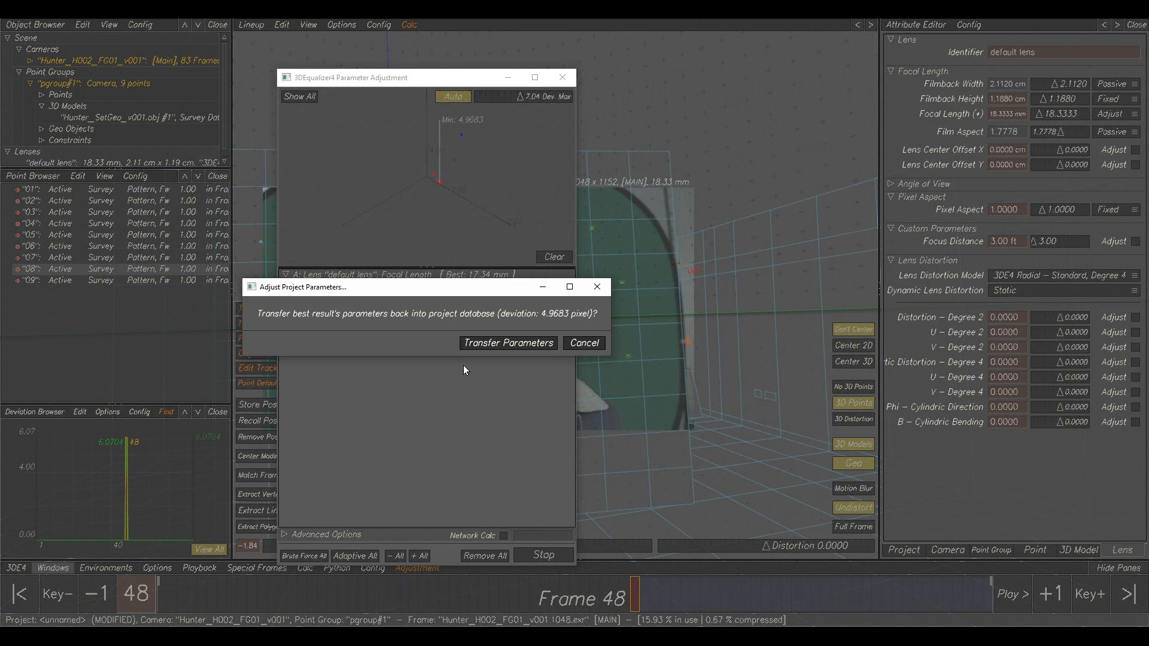
{"action": "left_click", "coordinate": [510, 344]}
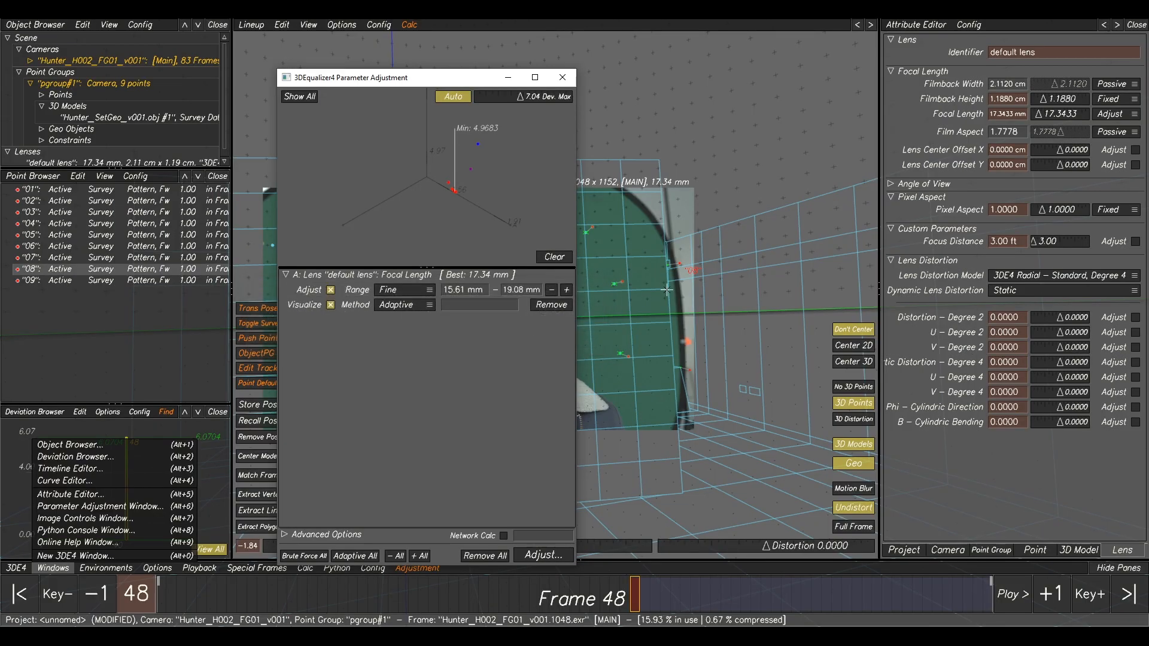
Step: Recalculate the full camera solve with the adjusted focal length, accept the result and check the set model's lineup
{"action": "left_click", "coordinate": [633, 297]}
{"action": "key", "text": "alt+c"}
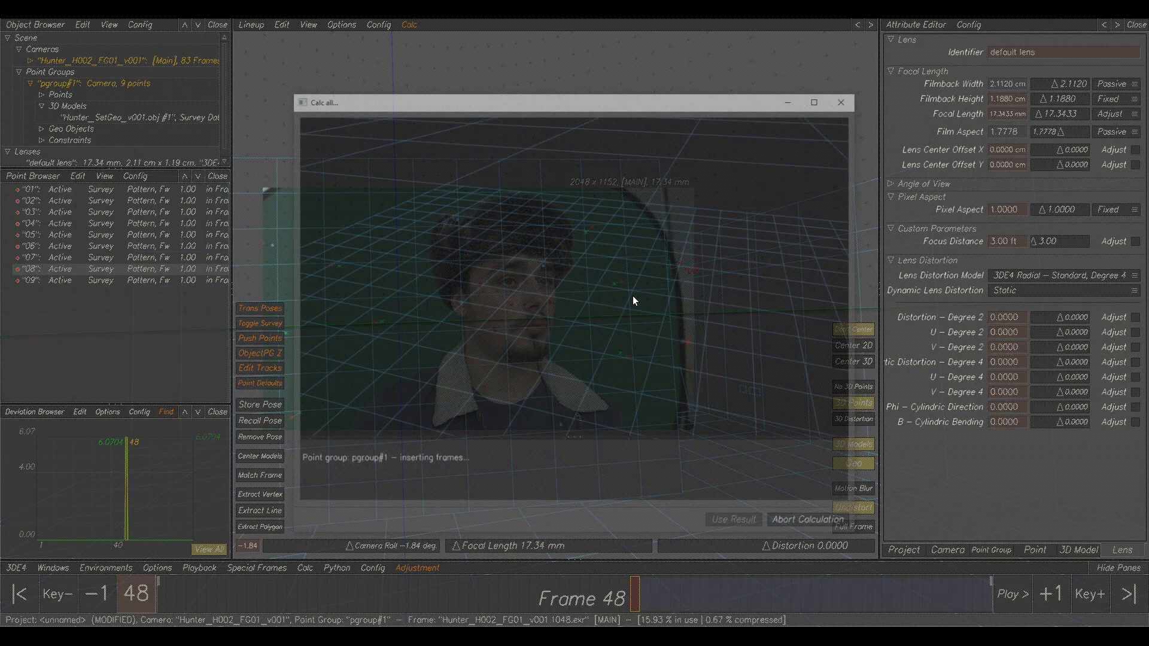
{"action": "left_click", "coordinate": [735, 525]}
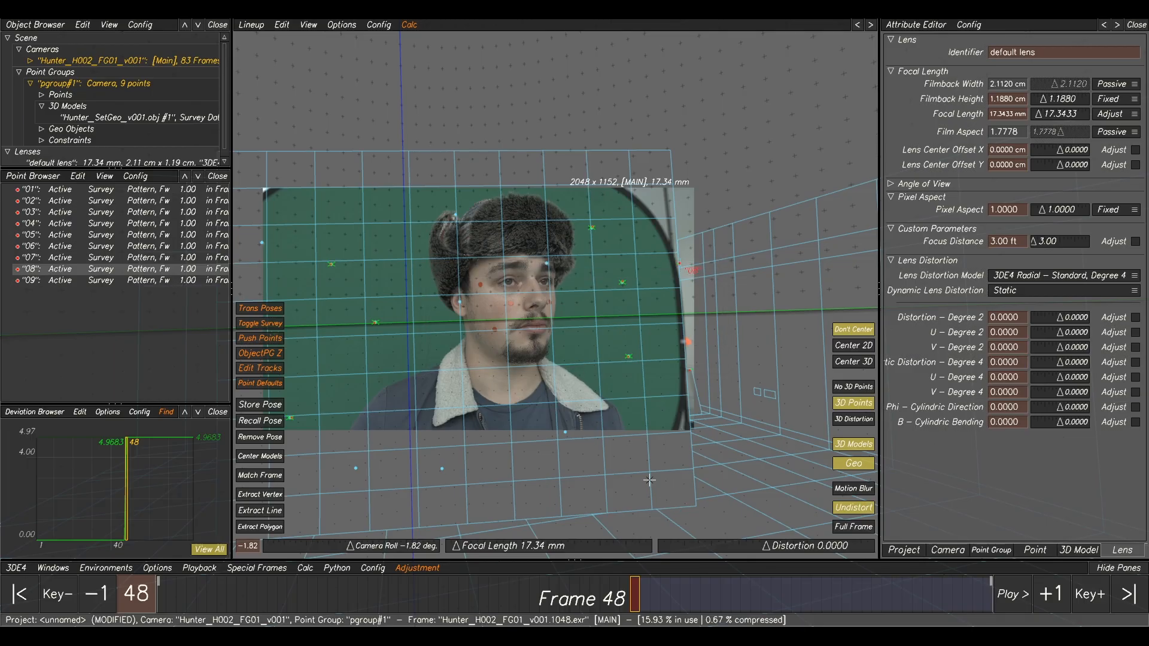
{"action": "middle_click_drag", "start_coordinate": [584, 348], "coordinate": [702, 320]}
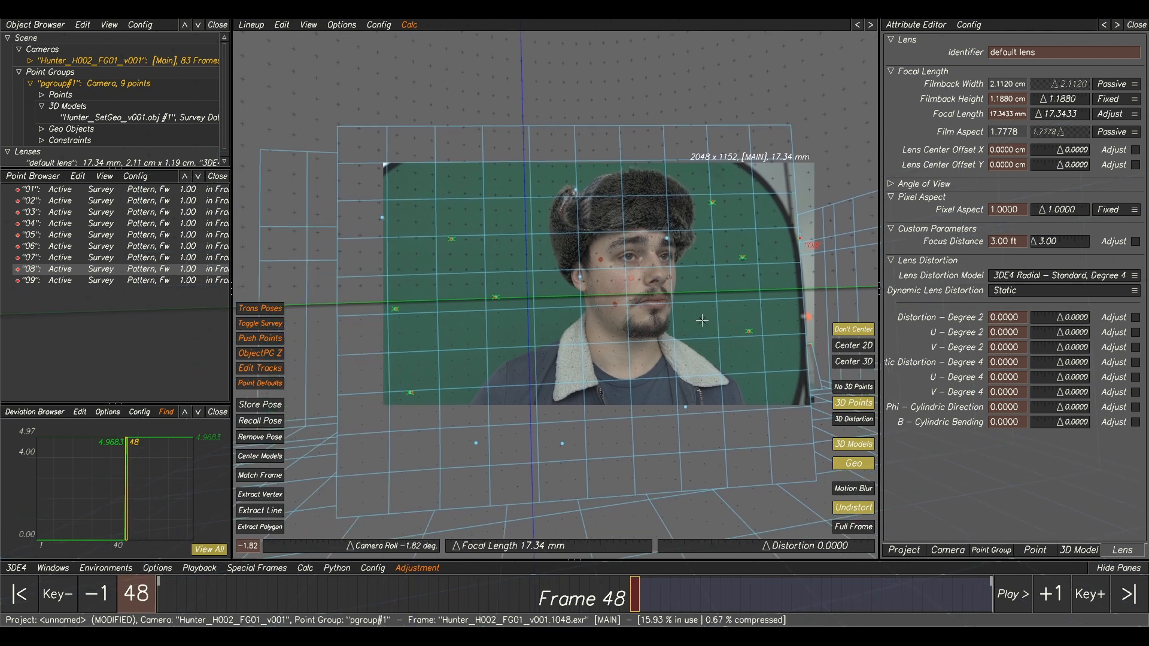
{"action": "middle_click_drag", "start_coordinate": [776, 321], "coordinate": [703, 306]}
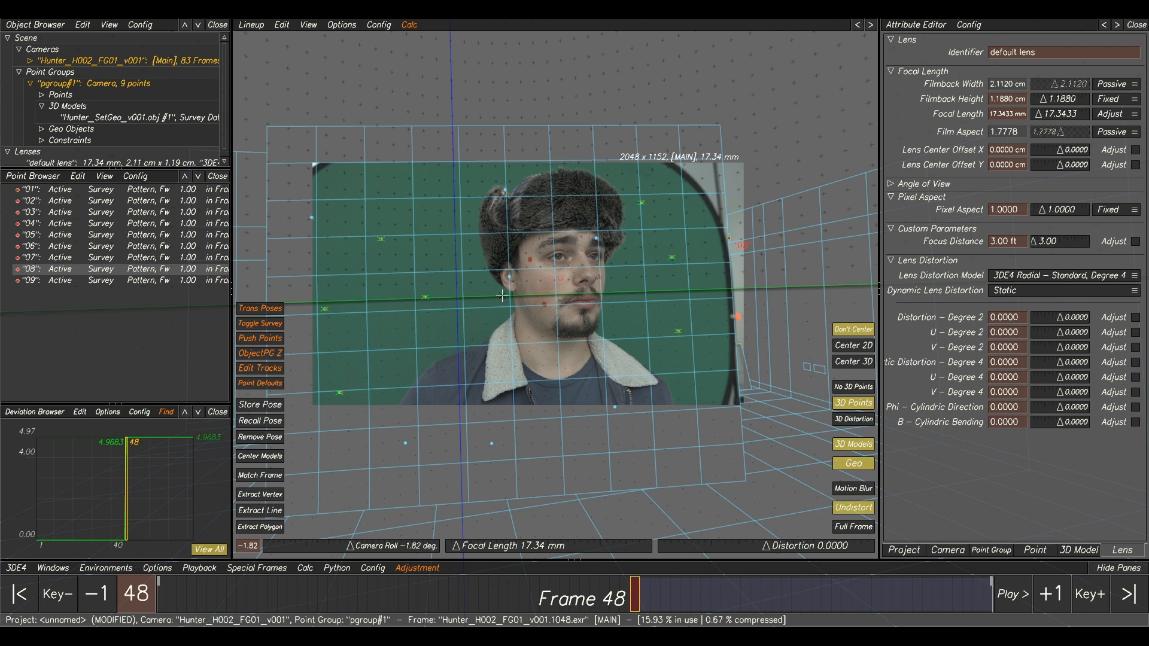
{"action": "middle_click_drag", "start_coordinate": [606, 179], "coordinate": [606, 216]}
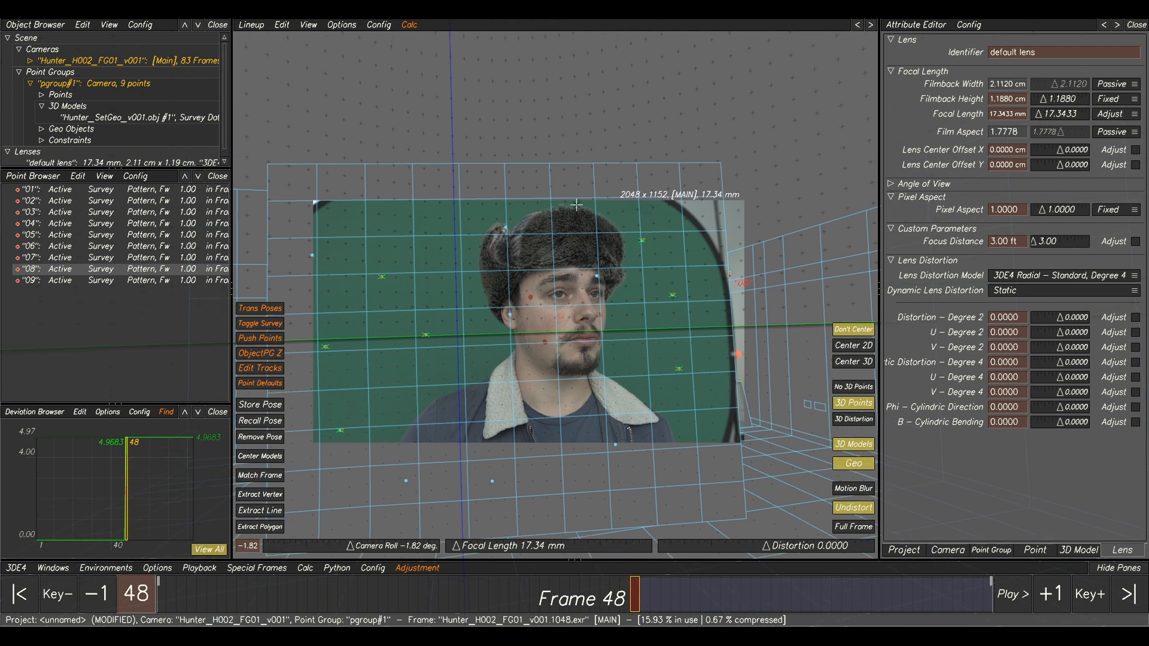
Step: Add a reference camera to the scene beside Hunter_H002_FG01_v001 and make it the current camera
{"action": "left_click", "coordinate": [73, 60]}
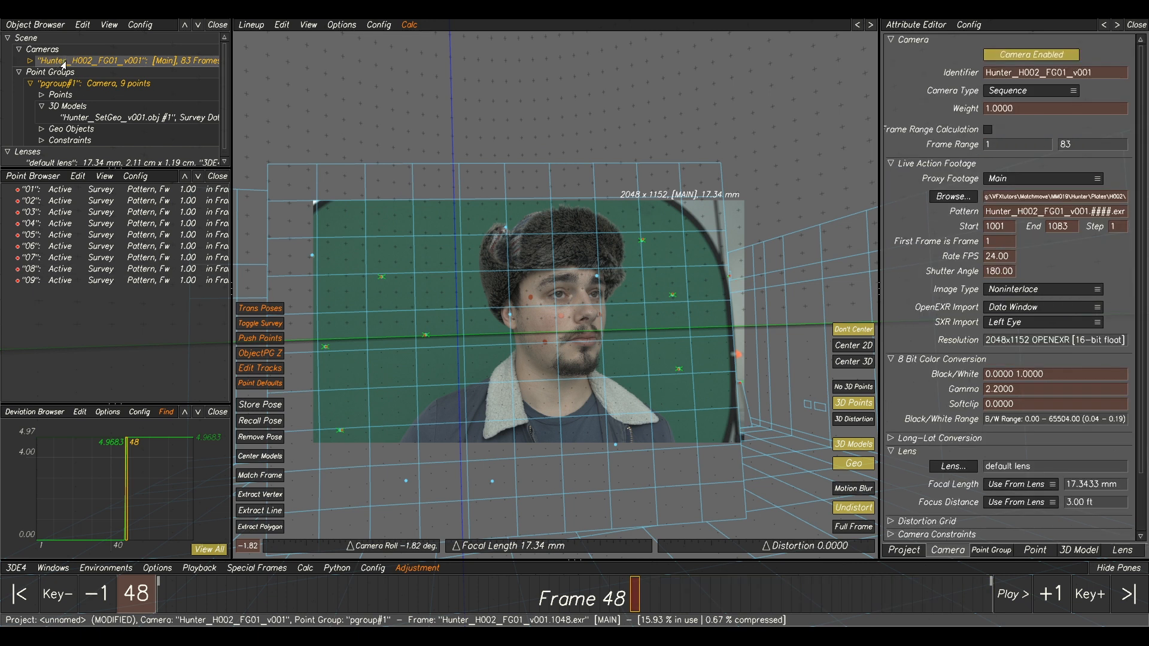
{"action": "right_click", "coordinate": [76, 67]}
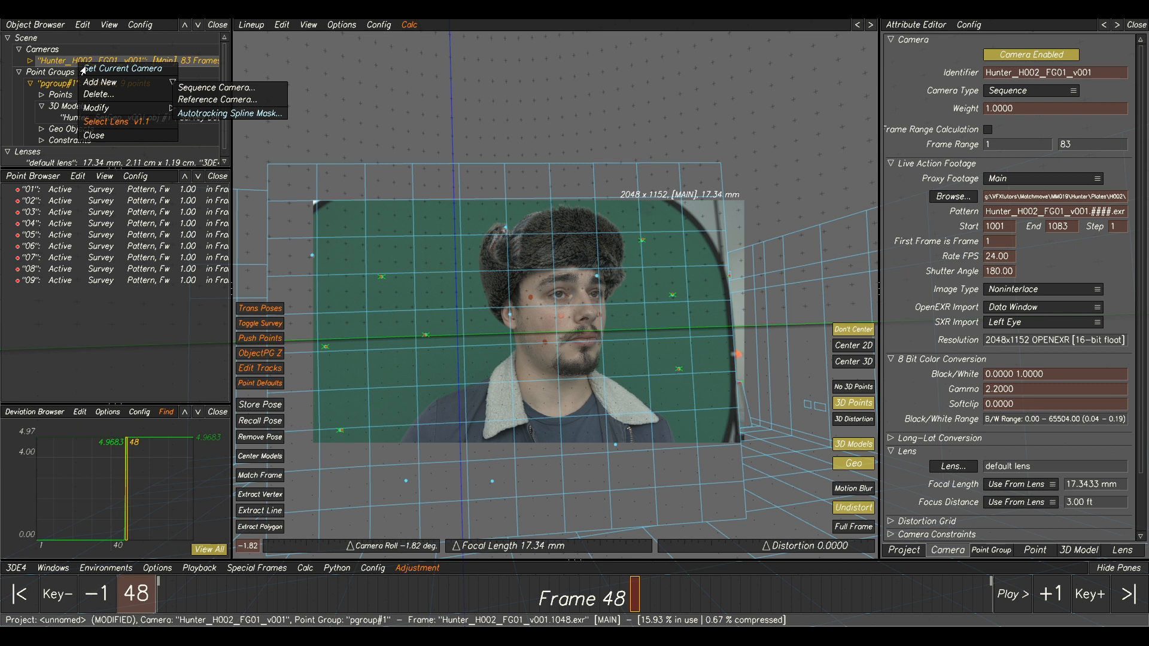
{"action": "left_click", "coordinate": [198, 100]}
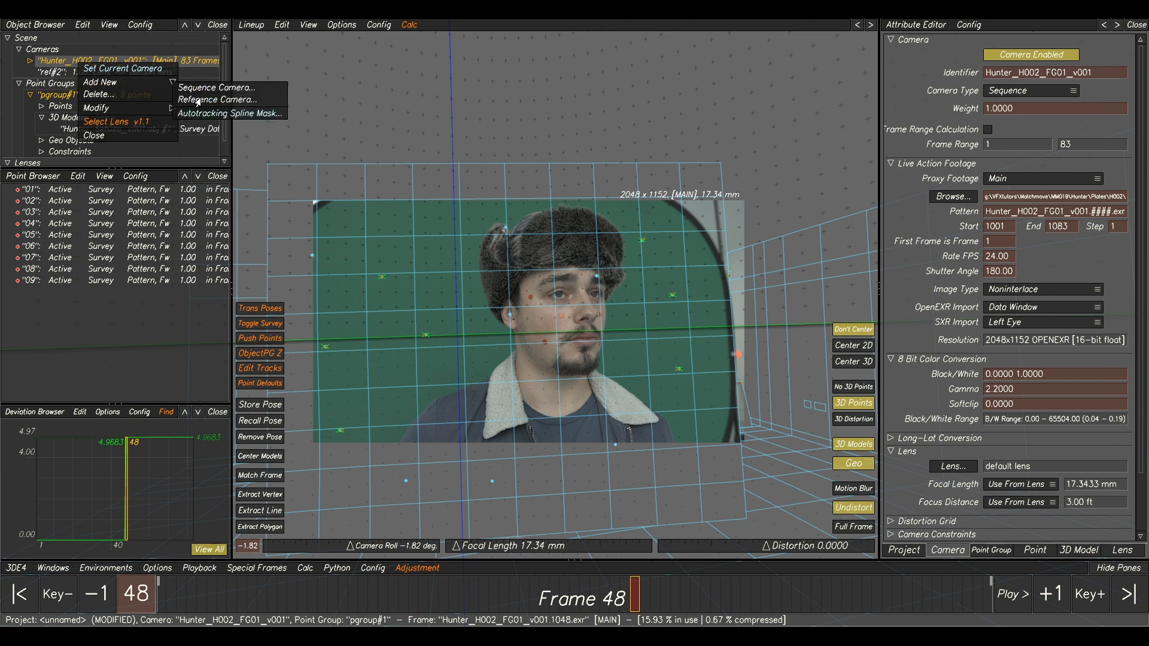
{"action": "left_click", "coordinate": [53, 72]}
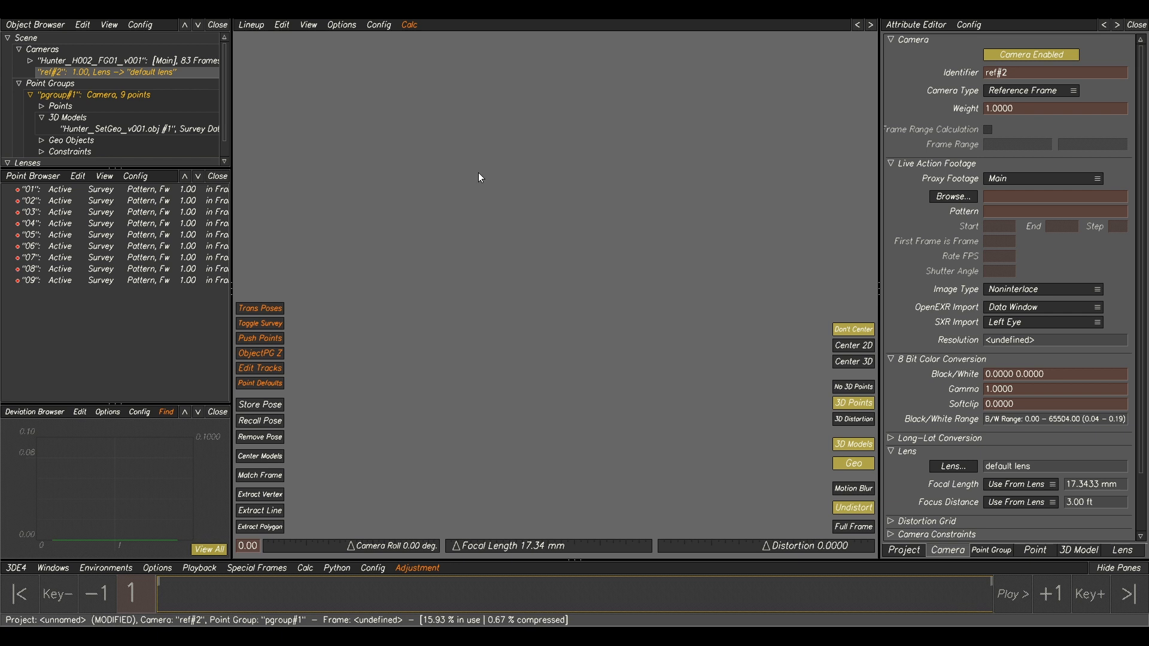
Step: Load Sigma18-35MM_18MM.exr from the Sigma18-35MM_LensGrids folder as the reference camera's footage, browsing with sequence grouping off
{"action": "left_click", "coordinate": [940, 197]}
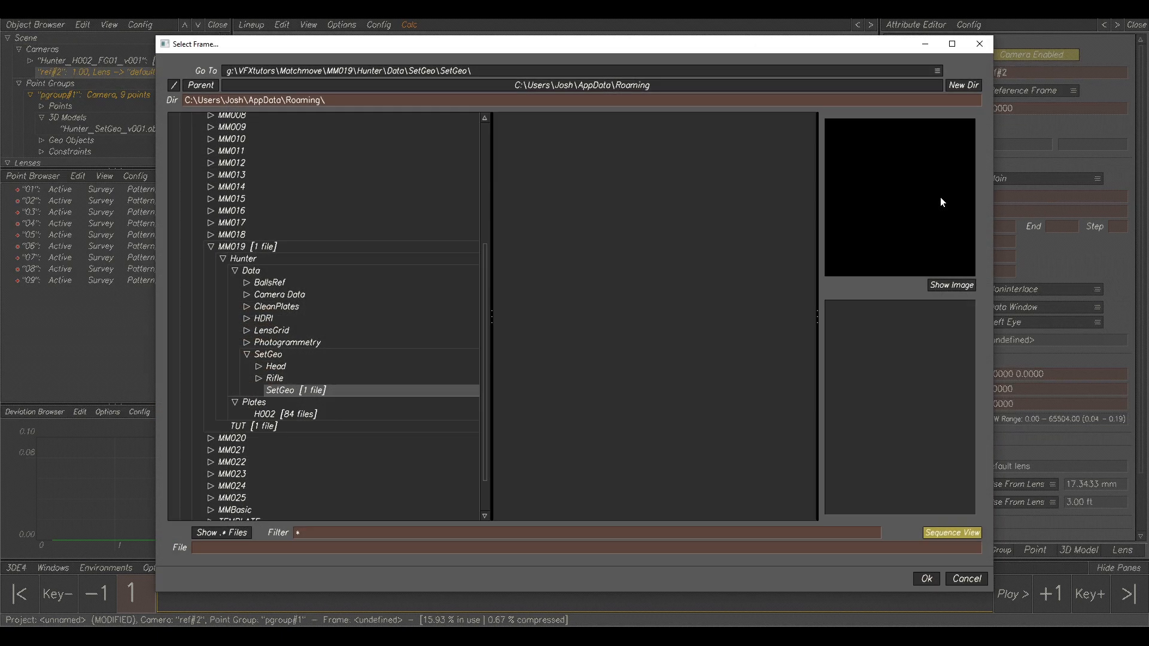
{"action": "left_click", "coordinate": [246, 355]}
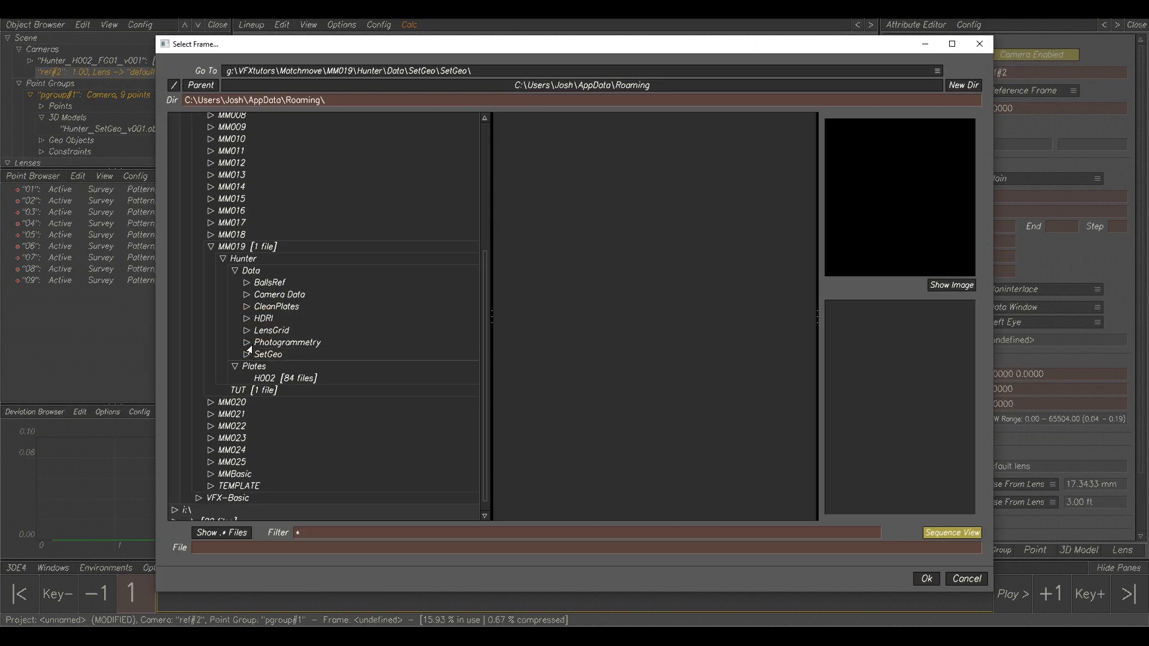
{"action": "left_click", "coordinate": [247, 297]}
{"action": "left_click", "coordinate": [246, 331]}
{"action": "left_click", "coordinate": [262, 345]}
{"action": "left_click", "coordinate": [349, 342]}
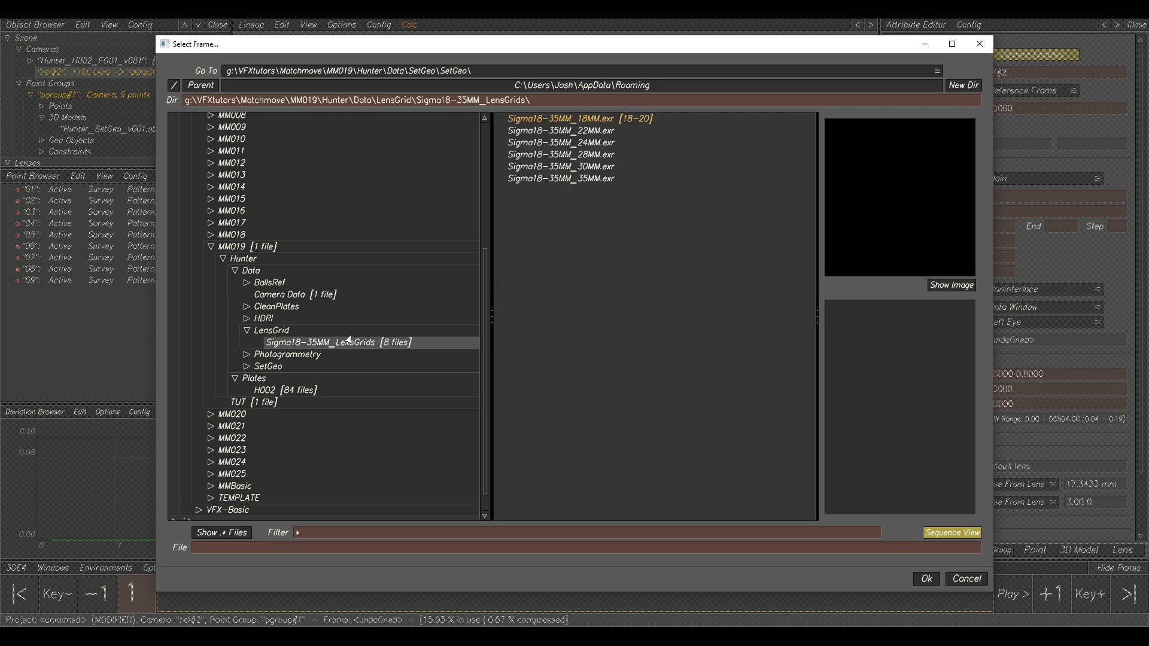
{"action": "left_click", "coordinate": [934, 533]}
{"action": "left_click", "coordinate": [574, 122]}
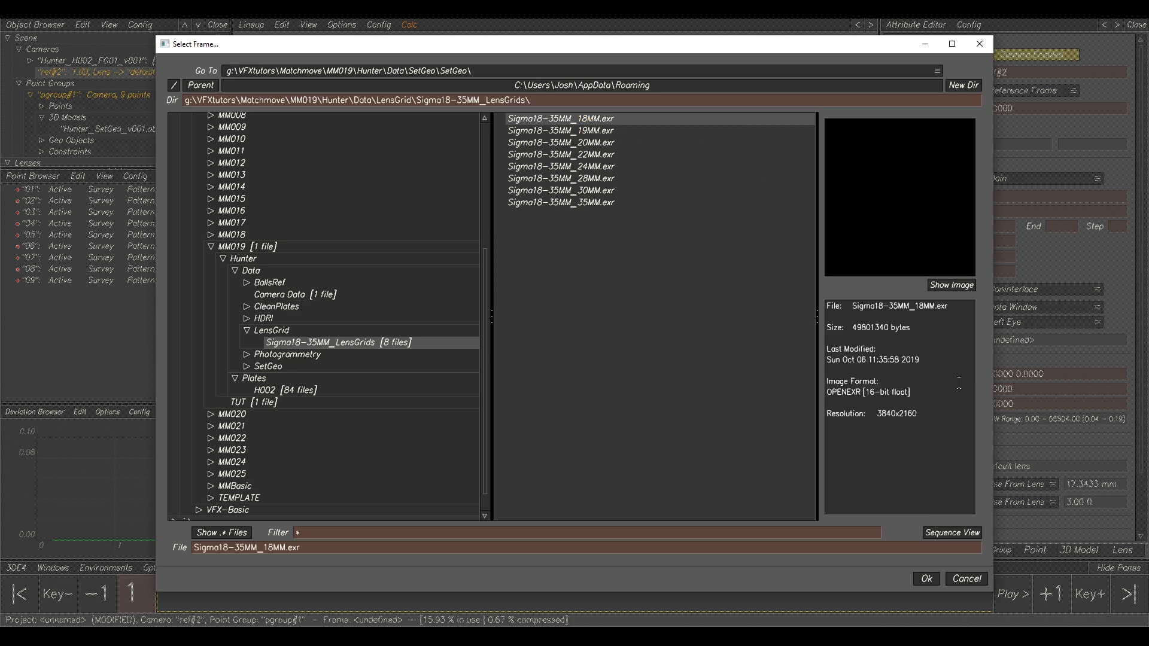
{"action": "left_click", "coordinate": [926, 580]}
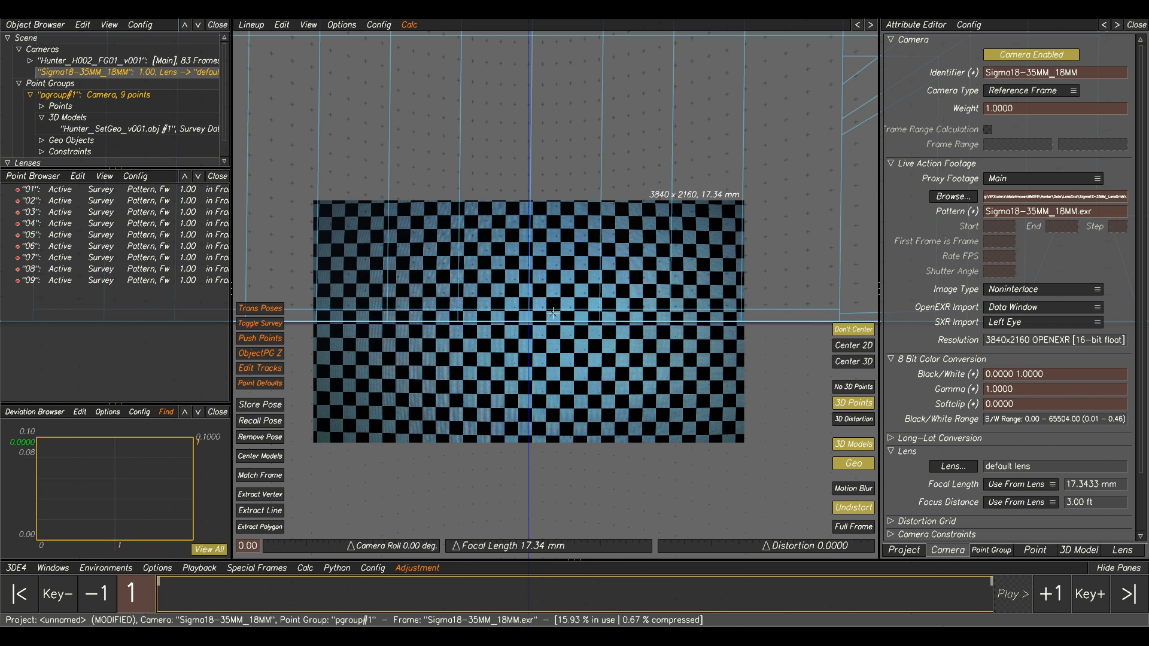
Step: Show the lens grid image in the Distortion Grid view and set its 8 bit colour conversion gamma to 2.2
{"action": "key", "text": "F3"}
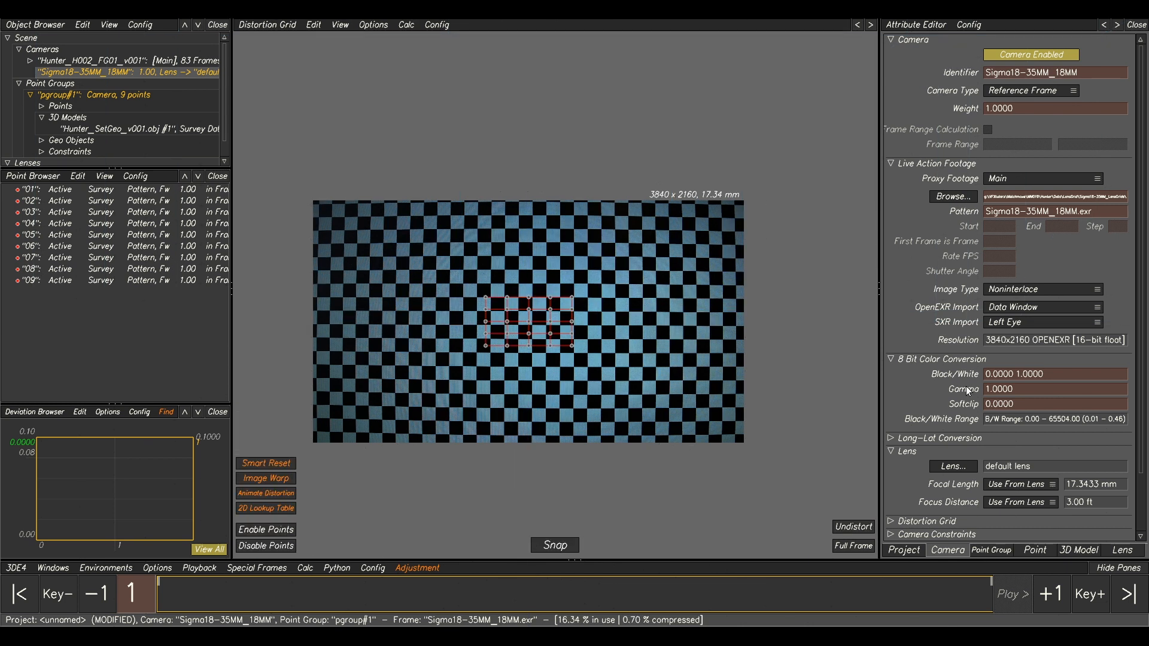
{"action": "scroll", "coordinate": [630, 288], "scroll_direction": "up", "scroll_amount": 3}
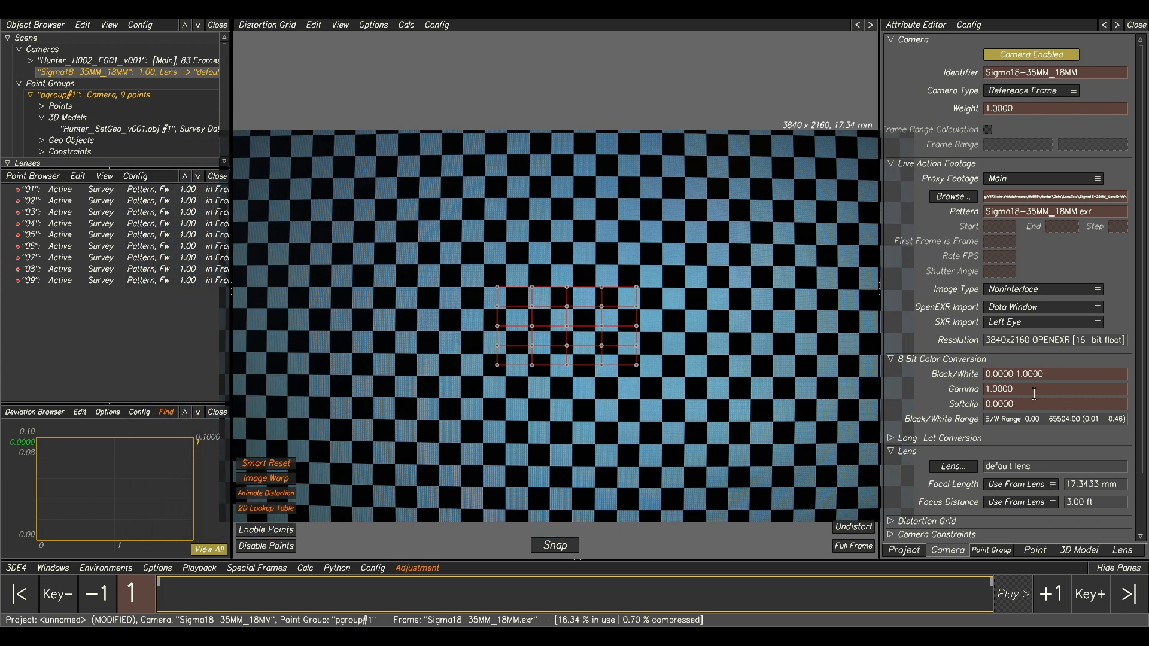
{"action": "left_click", "coordinate": [1034, 392]}
{"action": "type", "text": "2.2"}
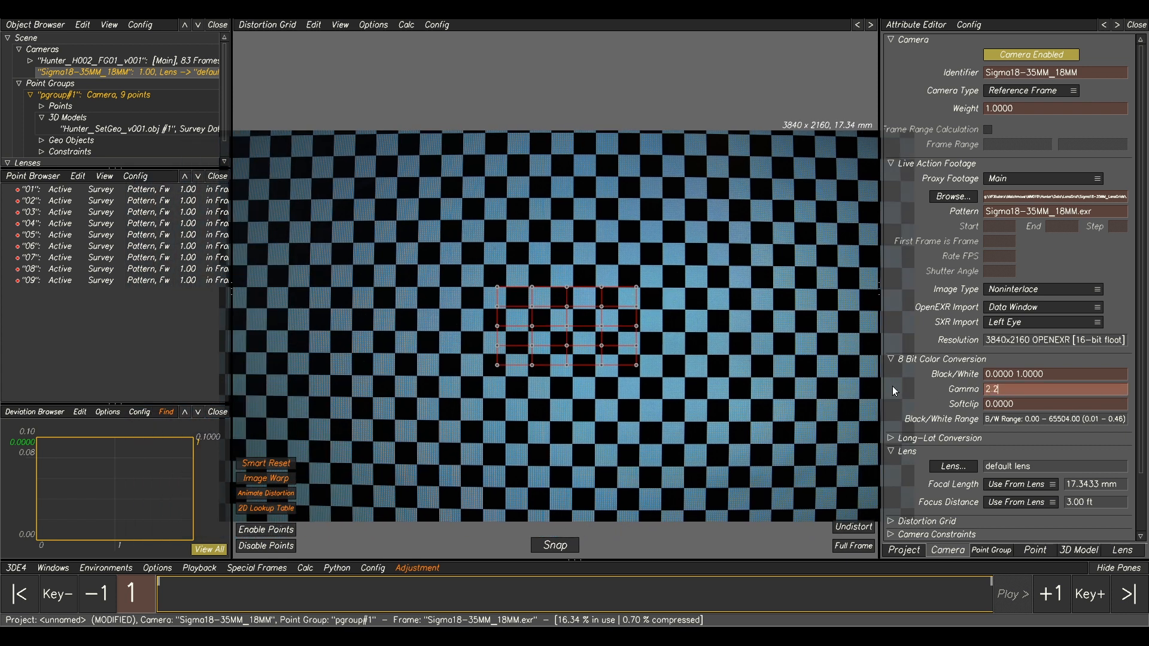
{"action": "key", "text": "Return"}
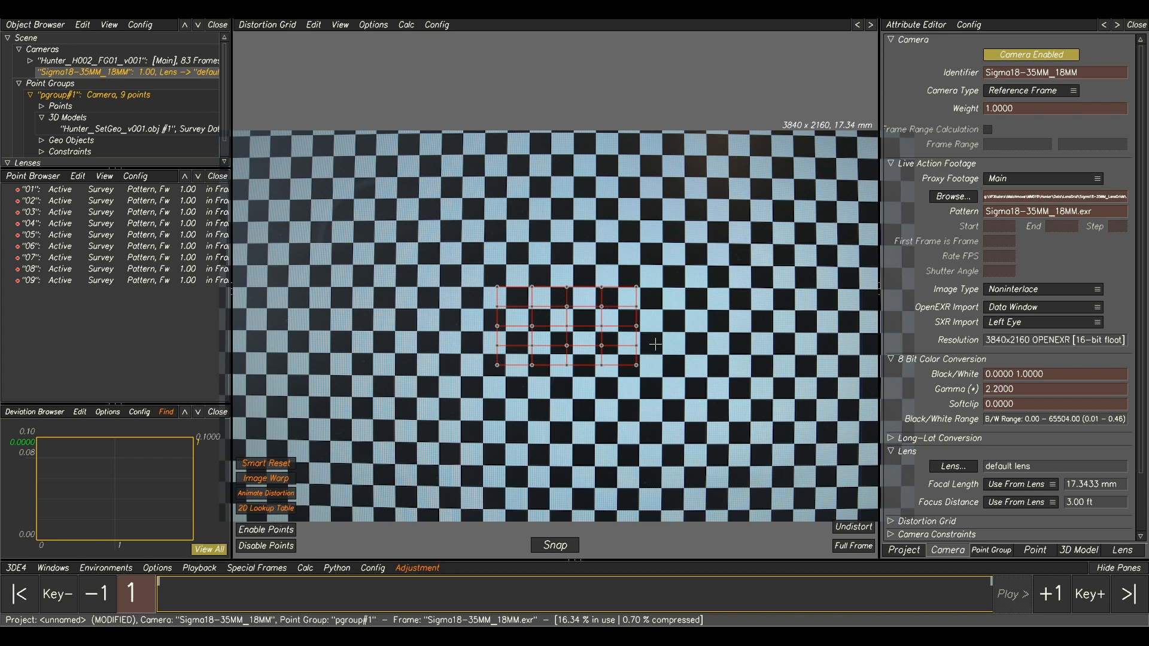
Step: Fit the distortion grid's upper-left cell to one checkerboard square's corners and snap the whole grid to the pattern
{"action": "scroll", "coordinate": [512, 263], "scroll_direction": "up", "scroll_amount": 3}
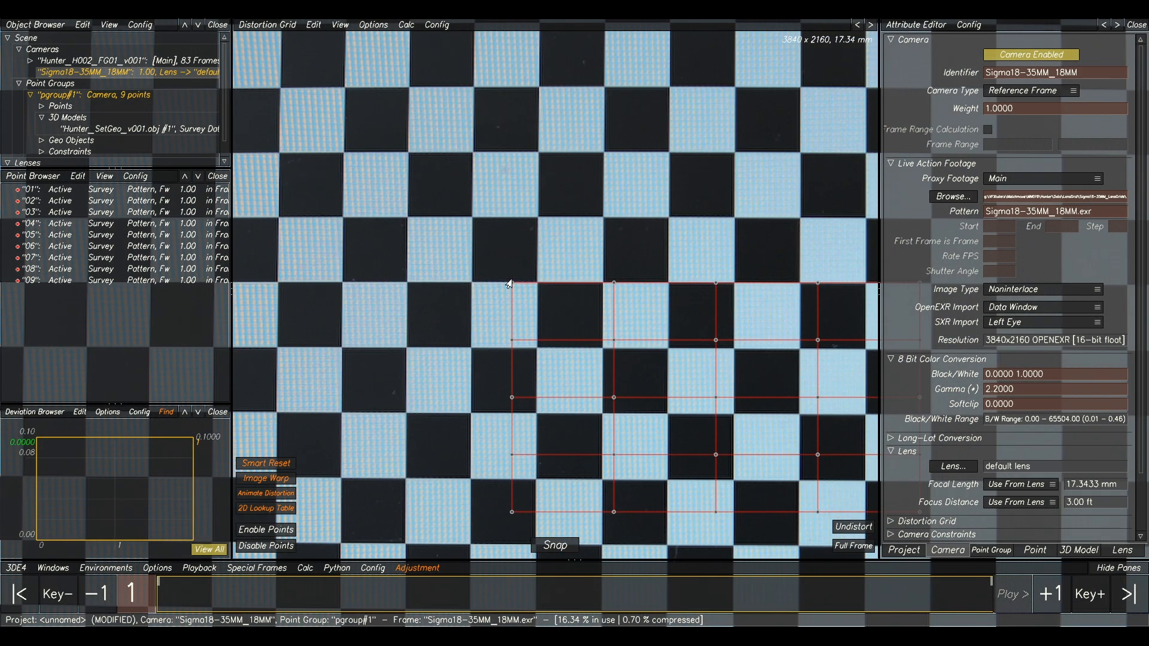
{"action": "scroll", "coordinate": [663, 294], "scroll_direction": "down", "scroll_amount": 5}
{"action": "middle_click_drag", "start_coordinate": [654, 287], "coordinate": [610, 282]}
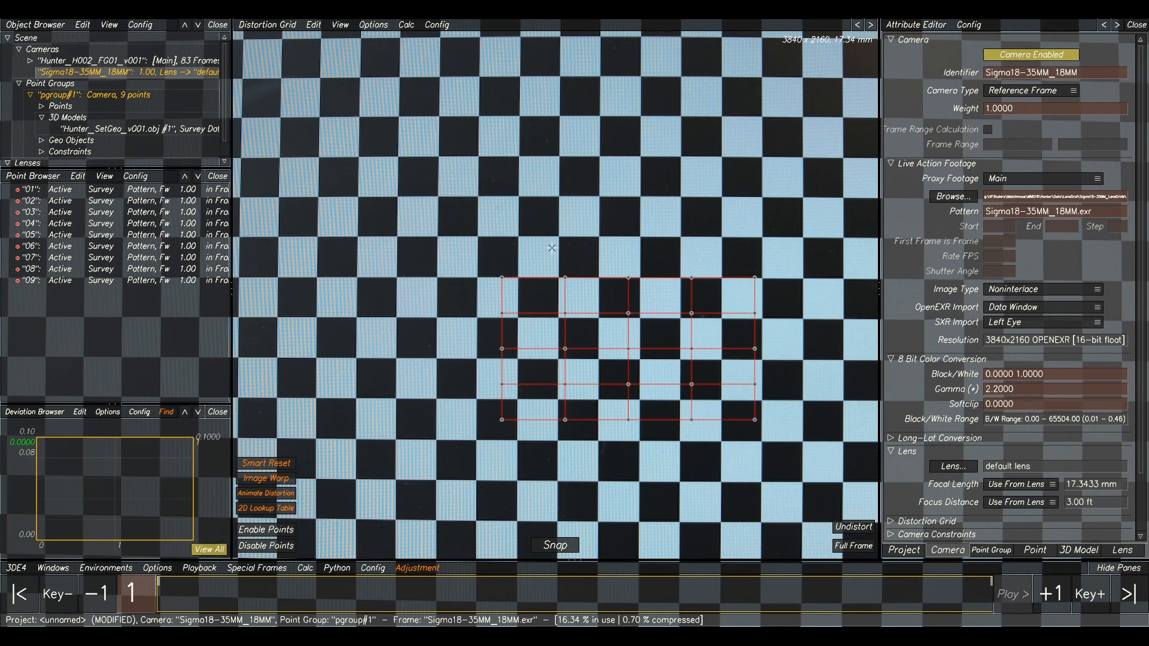
{"action": "scroll", "coordinate": [552, 248], "scroll_direction": "up", "scroll_amount": 2}
{"action": "left_click_drag", "start_coordinate": [485, 292], "coordinate": [511, 292]}
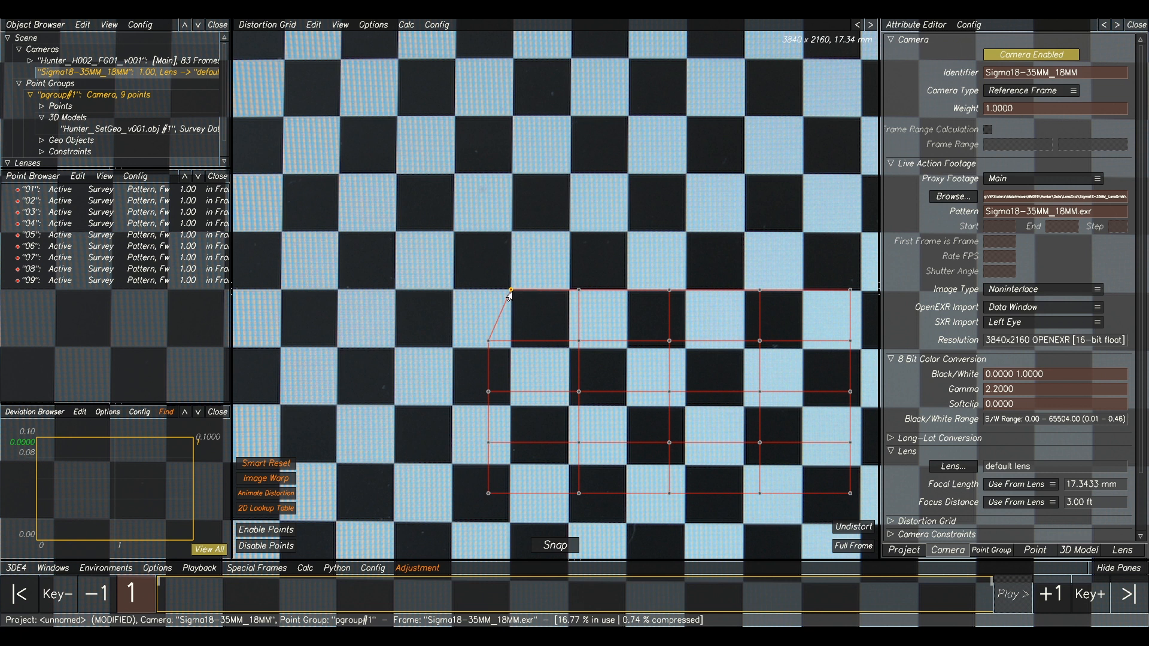
{"action": "left_click_drag", "start_coordinate": [486, 343], "coordinate": [511, 347]}
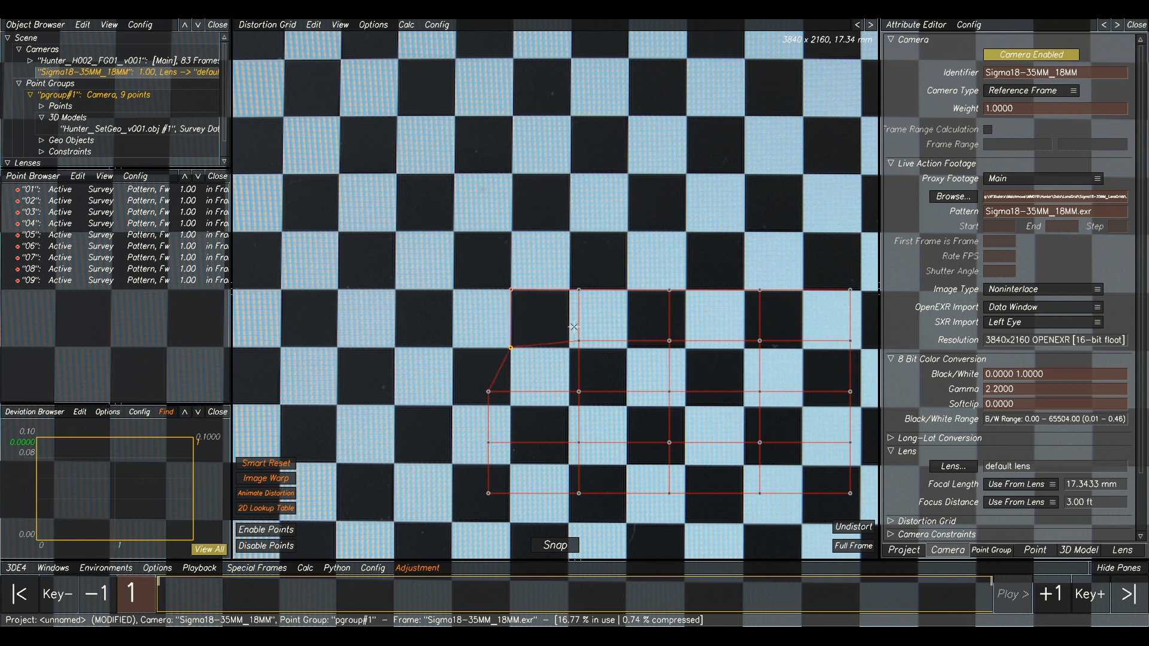
{"action": "left_click_drag", "start_coordinate": [578, 290], "coordinate": [567, 295]}
{"action": "scroll", "coordinate": [559, 275], "scroll_direction": "up", "scroll_amount": 2}
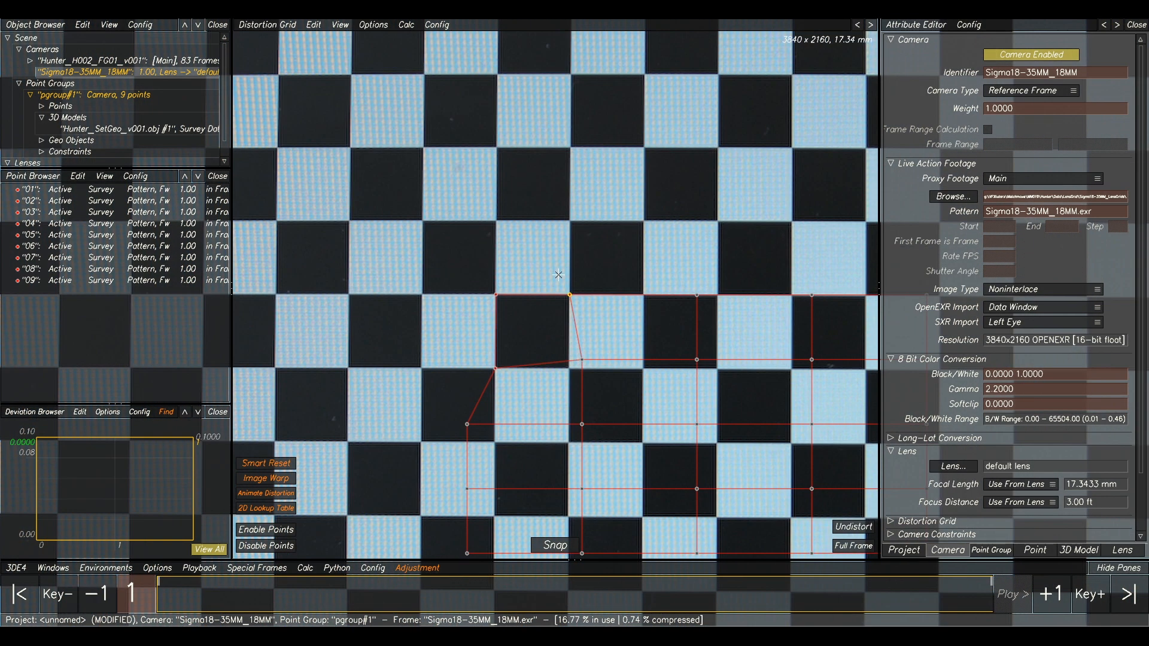
{"action": "scroll", "coordinate": [624, 386], "scroll_direction": "down", "scroll_amount": 2}
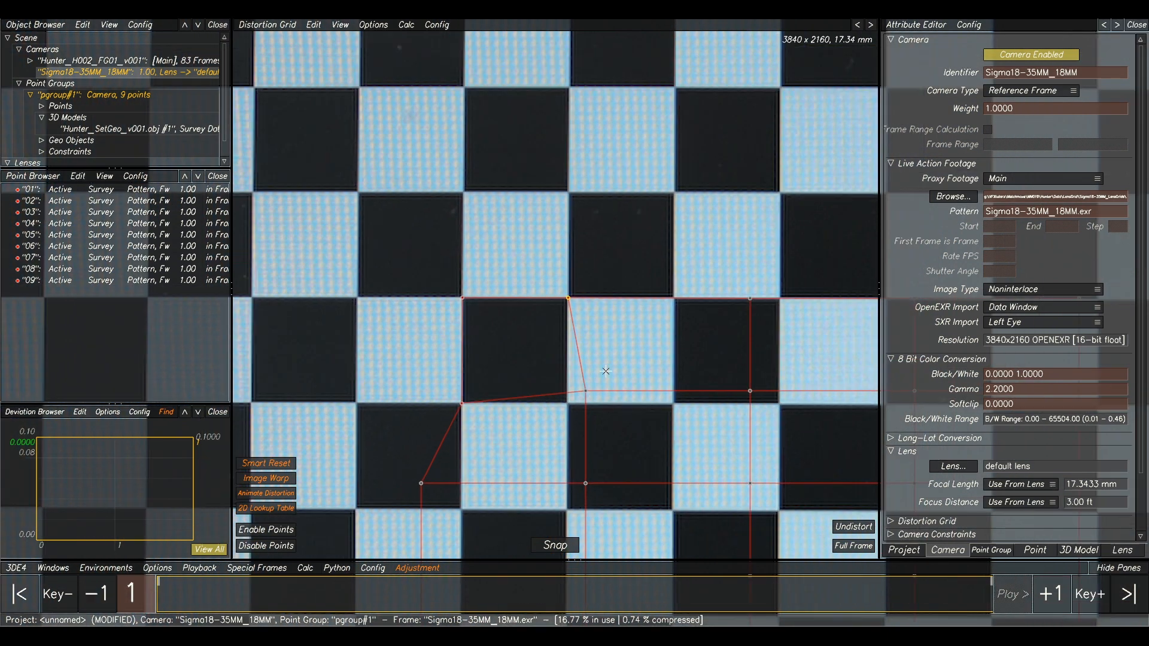
{"action": "left_click", "coordinate": [556, 546]}
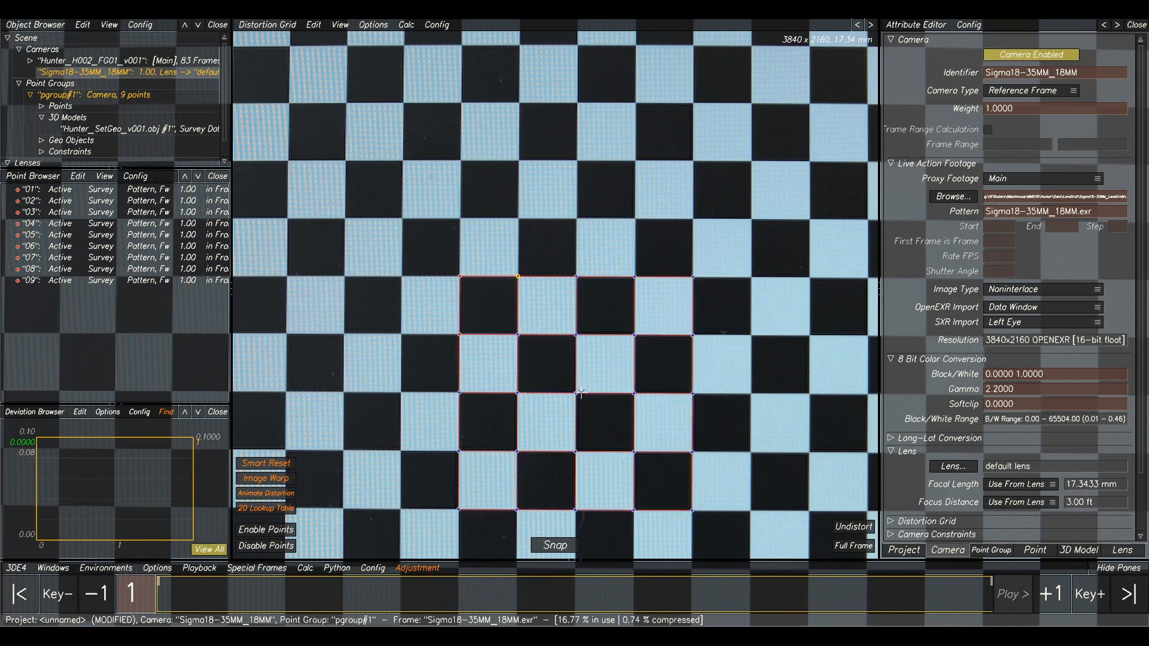
Step: Extend the distortion grid upward and downward to cover the full height of the checkerboard image
{"action": "scroll", "coordinate": [617, 323], "scroll_direction": "down", "scroll_amount": 4}
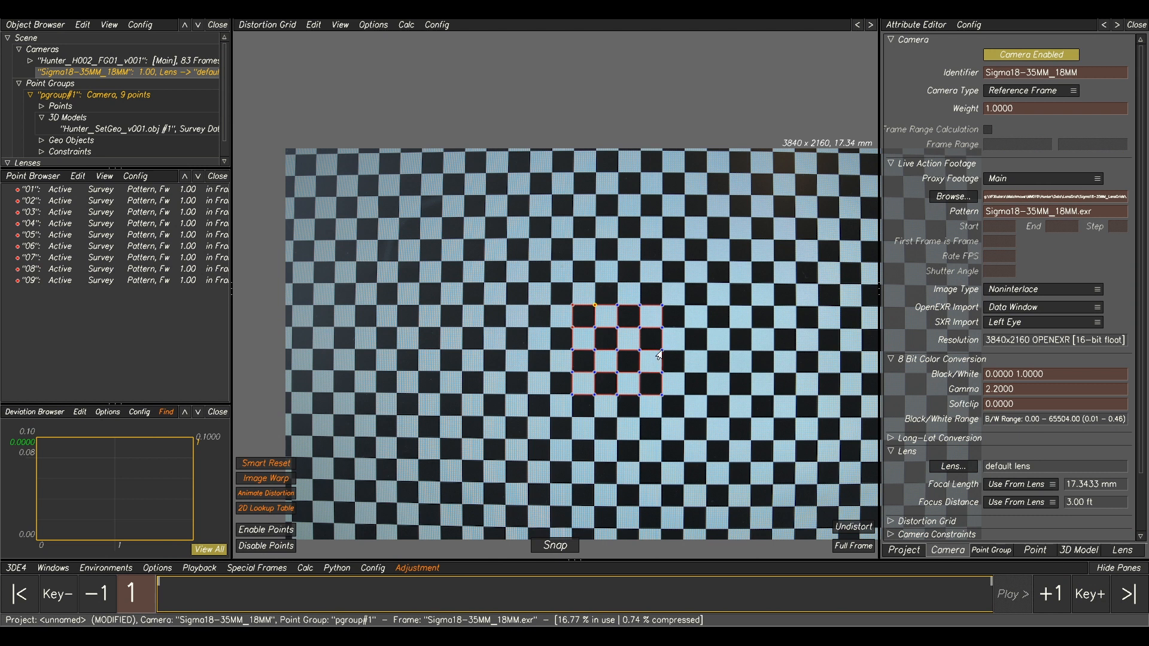
{"action": "scroll", "coordinate": [722, 302], "scroll_direction": "down", "scroll_amount": 2}
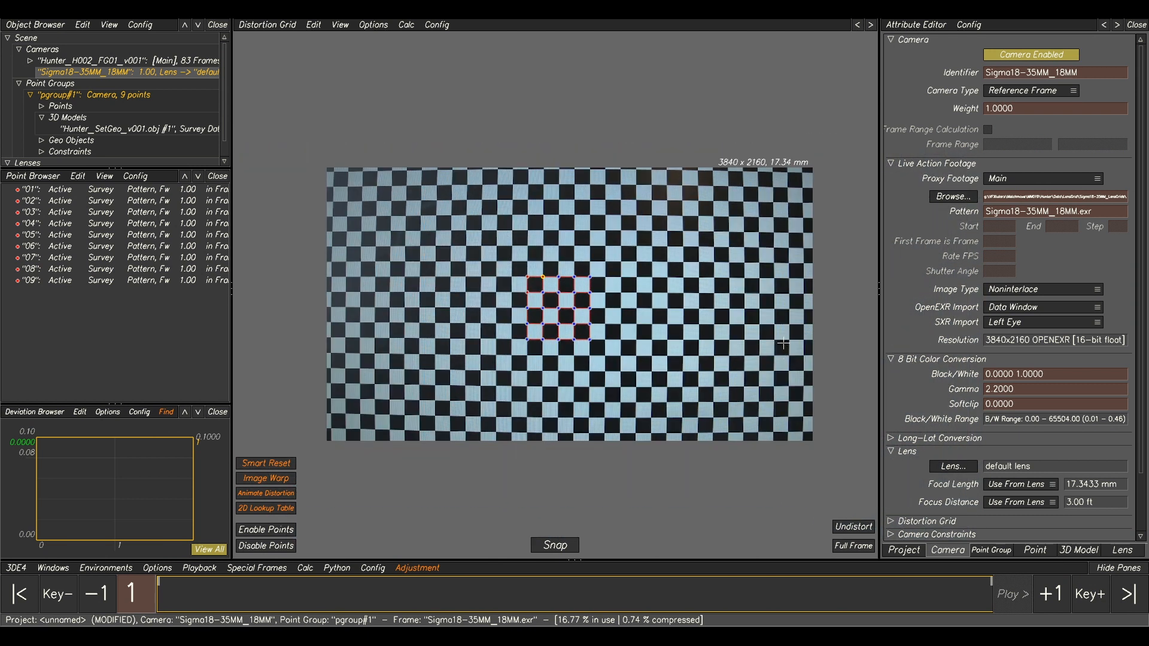
{"action": "key", "text": "Up"}
{"action": "key", "text": "Up"}
{"action": "key", "text": "Up"}
{"action": "key", "text": "Up"}
{"action": "key", "text": "Up"}
{"action": "key", "text": "Up"}
{"action": "key", "text": "Down"}
{"action": "key", "text": "Down"}
{"action": "key", "text": "Down"}
{"action": "key", "text": "Down"}
{"action": "key", "text": "Down"}
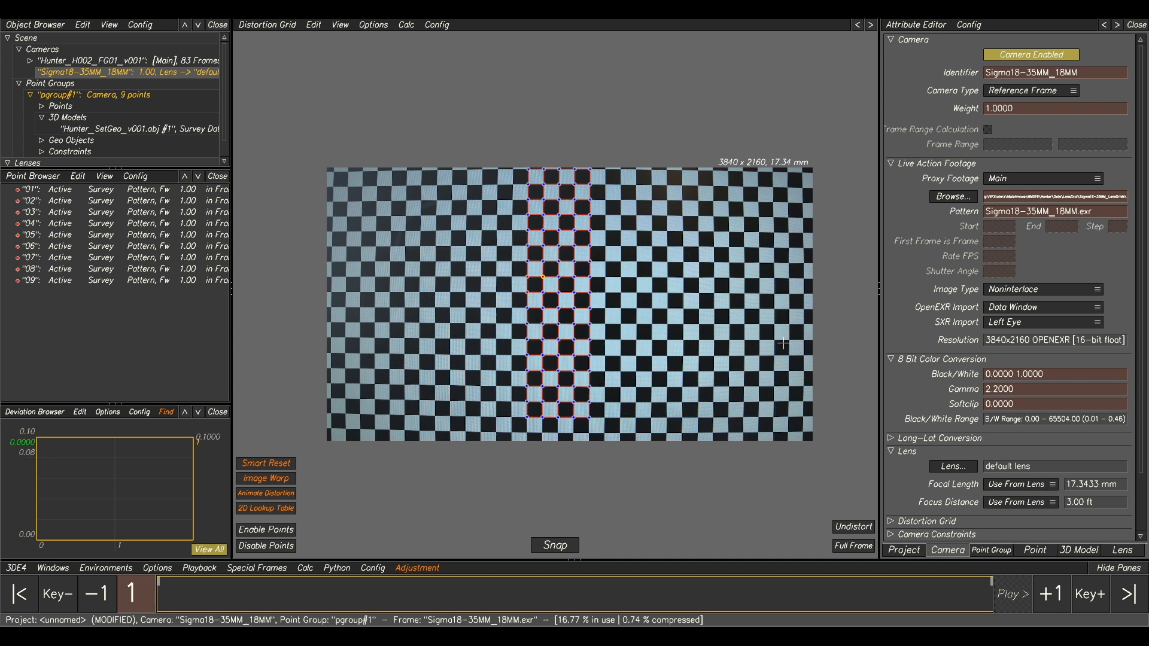
Step: Extend the distortion grid to the left and right until it covers the full width of the checkerboard image
{"action": "key", "text": "Left"}
{"action": "key", "text": "Left"}
{"action": "key", "text": "Left"}
{"action": "key", "text": "Left"}
{"action": "key", "text": "Left"}
{"action": "key", "text": "Left"}
{"action": "key", "text": "Left"}
{"action": "key", "text": "Left"}
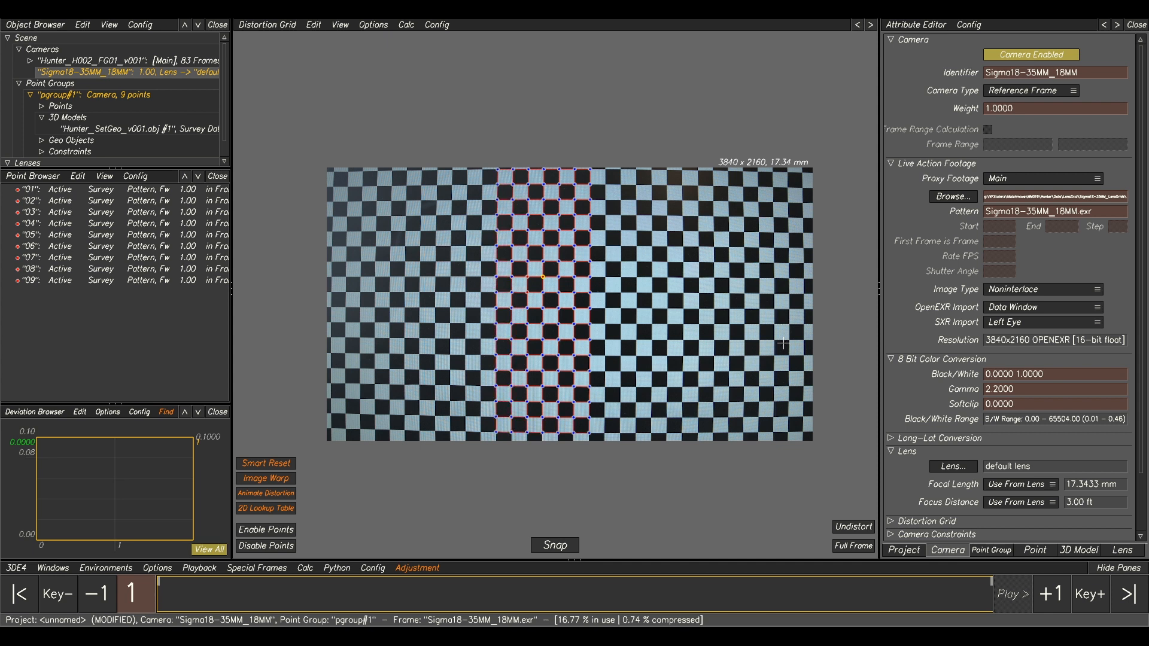
{"action": "key", "text": "Left"}
{"action": "key", "text": "Left"}
{"action": "key", "text": "Left"}
{"action": "key", "text": "Left"}
{"action": "key", "text": "Left"}
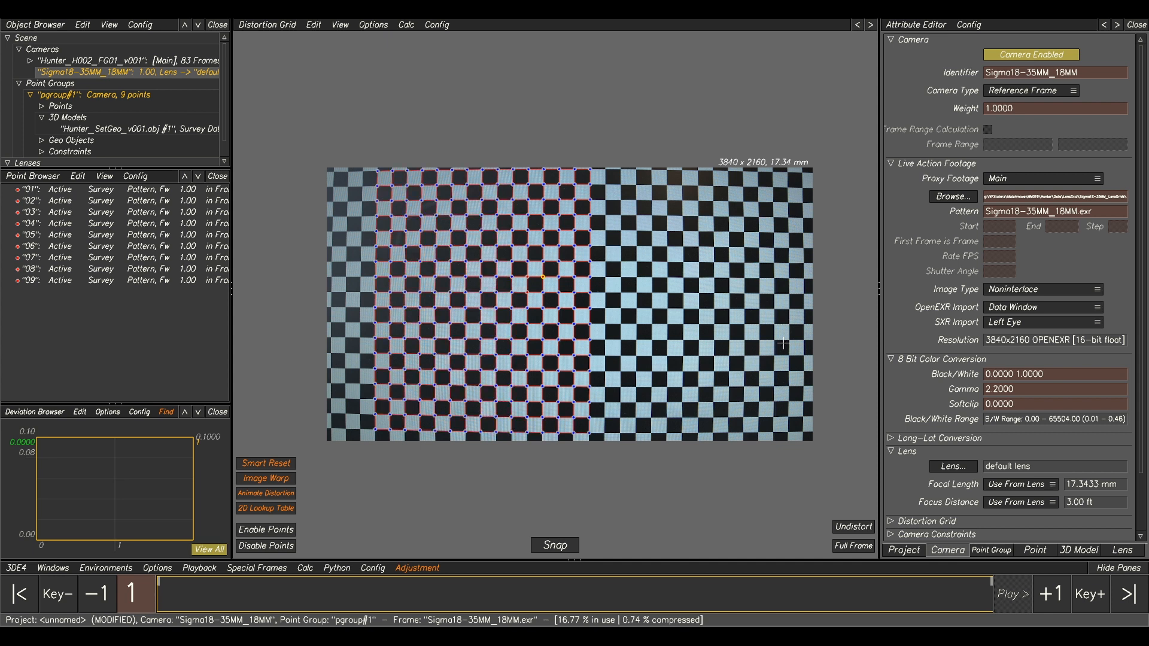
{"action": "key", "text": "Right"}
{"action": "key", "text": "Right"}
{"action": "key", "text": "Right"}
{"action": "key", "text": "Right"}
{"action": "key", "text": "Right"}
{"action": "key", "text": "Right"}
{"action": "key", "text": "Right"}
{"action": "key", "text": "Right"}
{"action": "key", "text": "Right"}
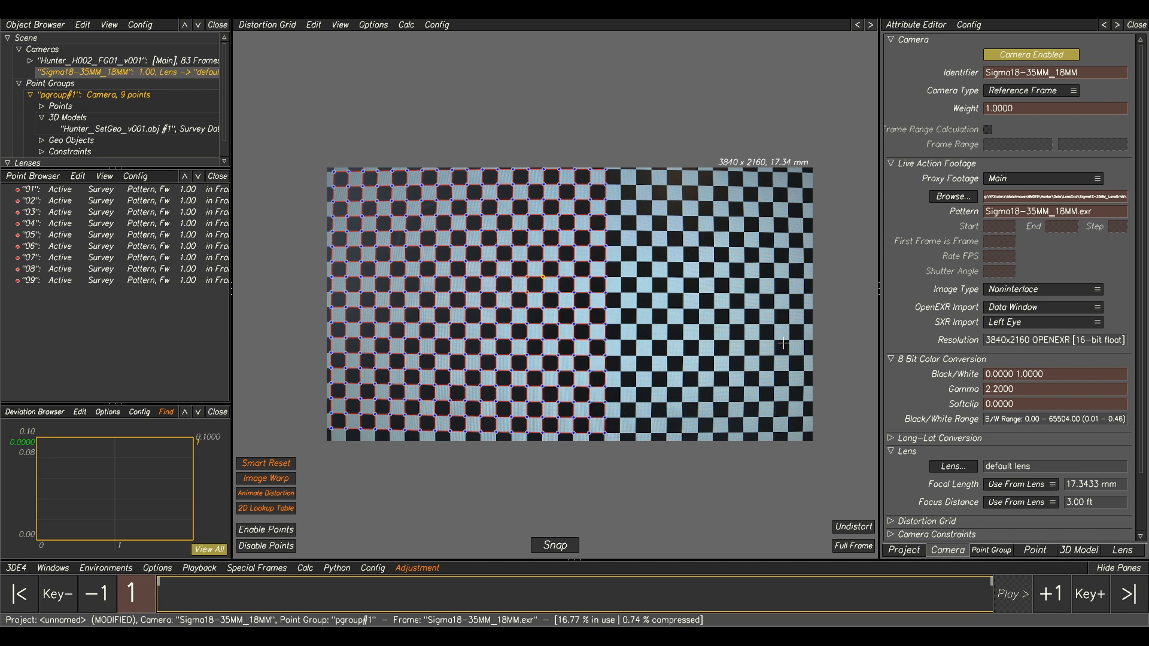
{"action": "key", "text": "Right"}
{"action": "key", "text": "Right"}
{"action": "key", "text": "Right"}
{"action": "key", "text": "Right"}
{"action": "key", "text": "Right"}
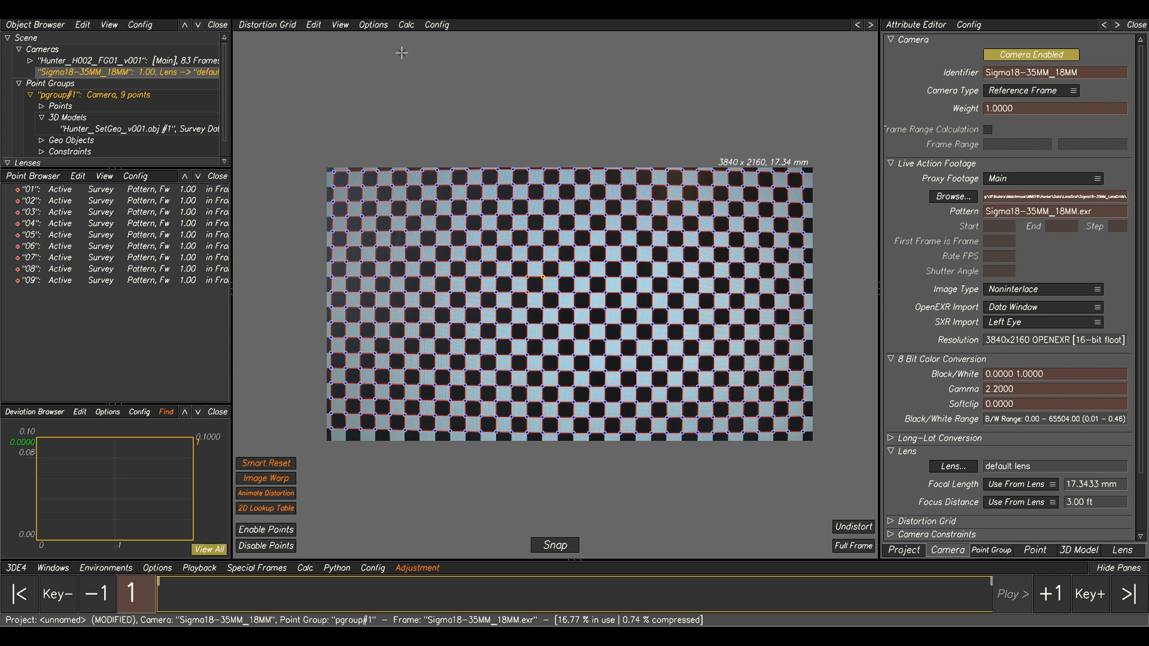
Step: Calculate the default lens's degree 2 and degree 4 distortion parameters from the Sigma18-35MM_18MM frame and apply them
{"action": "left_click", "coordinate": [406, 26]}
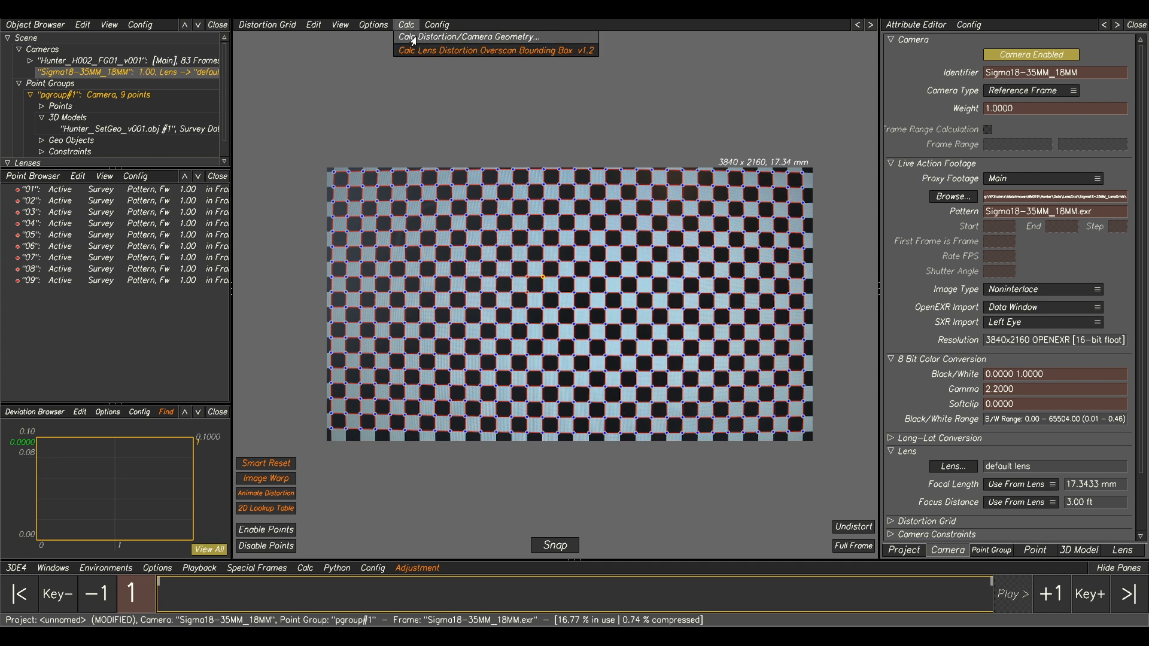
{"action": "left_click", "coordinate": [412, 37]}
{"action": "left_click", "coordinate": [567, 392]}
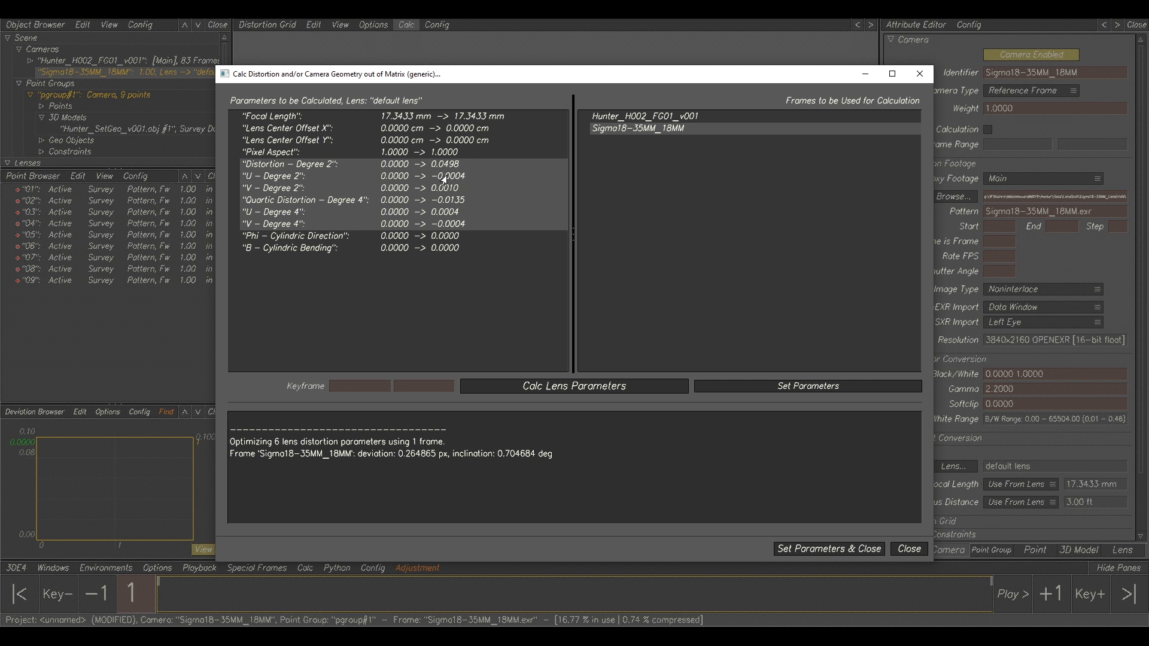
{"action": "left_click", "coordinate": [802, 552]}
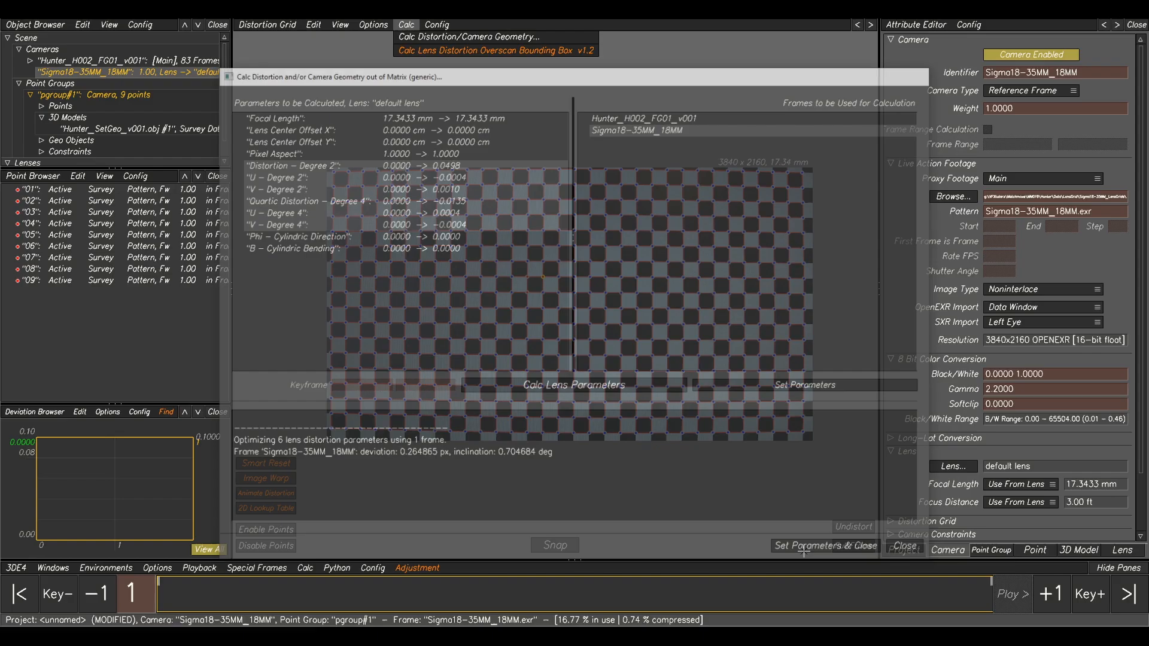
Step: Compare the checkerboard image with and without lens undistortion
{"action": "left_click", "coordinate": [847, 528]}
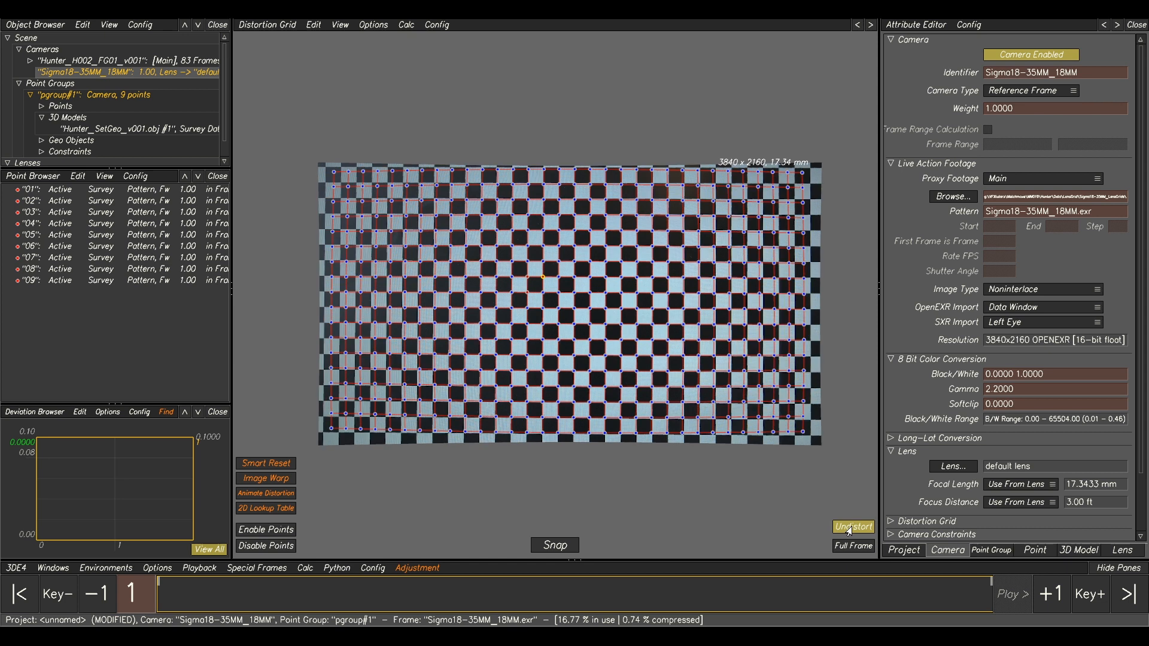
{"action": "left_click", "coordinate": [855, 528]}
{"action": "left_click", "coordinate": [854, 528]}
{"action": "left_click", "coordinate": [855, 528]}
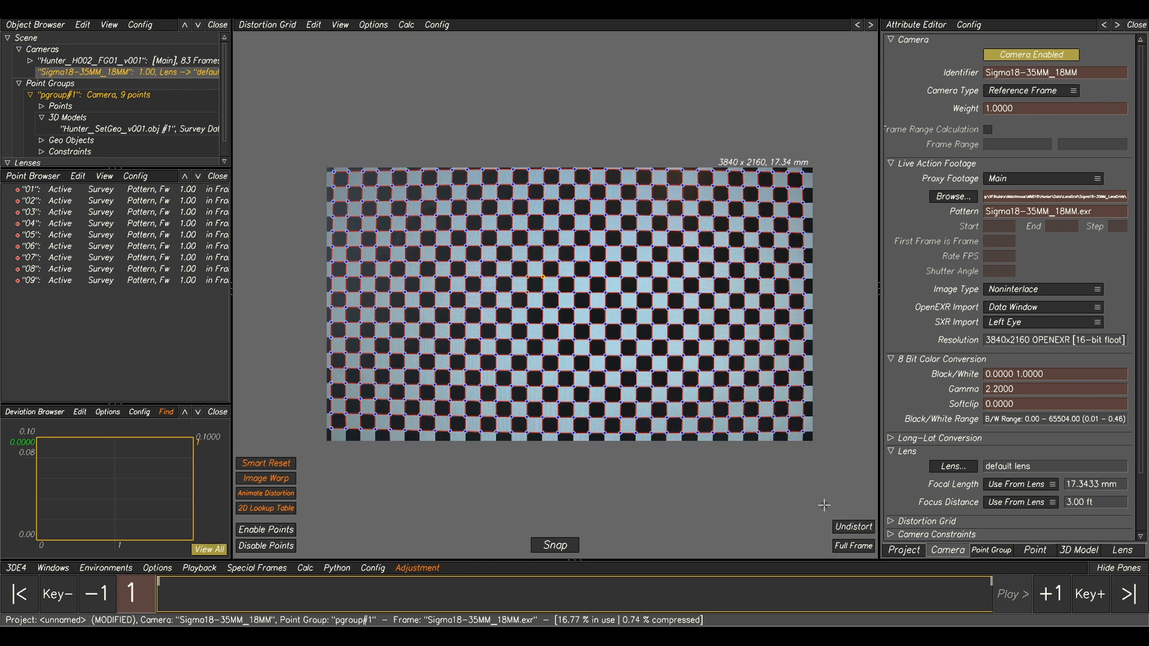
Step: Make Hunter_H002_FG01_v001 the current camera and compare its plate with and without distortion, leaving it undistorted
{"action": "left_click", "coordinate": [96, 60]}
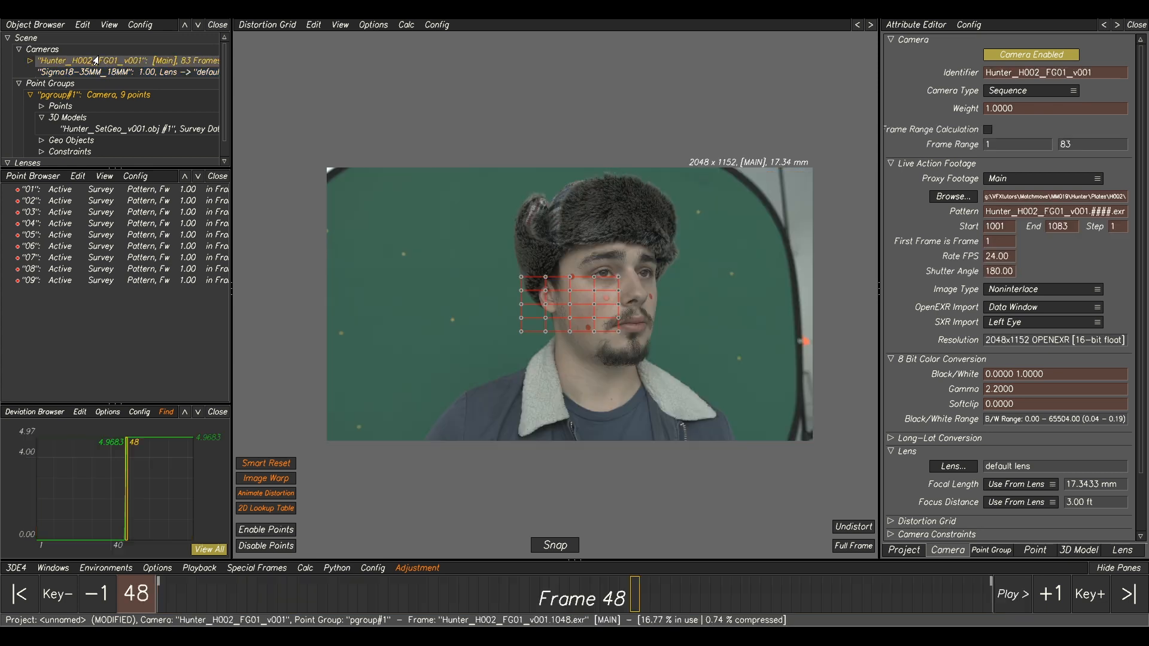
{"action": "left_click", "coordinate": [854, 527]}
{"action": "left_click", "coordinate": [854, 527]}
{"action": "left_click", "coordinate": [854, 526]}
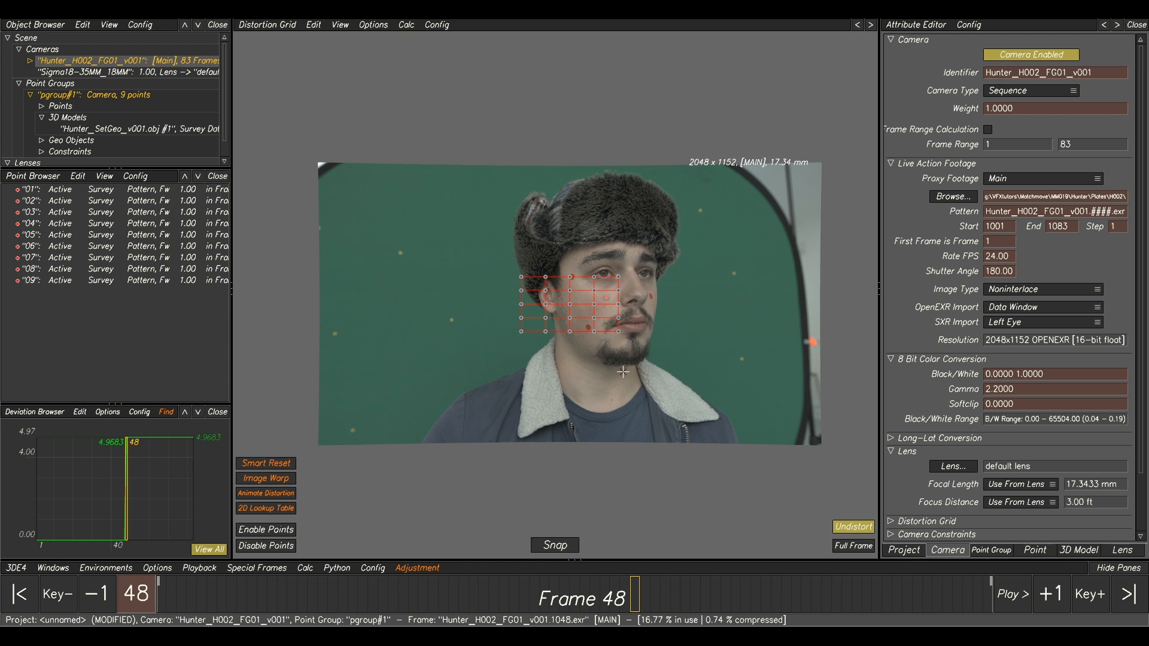
Step: Recalculate the full camera solve with the new lens distortion, use the result and check the set model's lineup
{"action": "key", "text": "F2"}
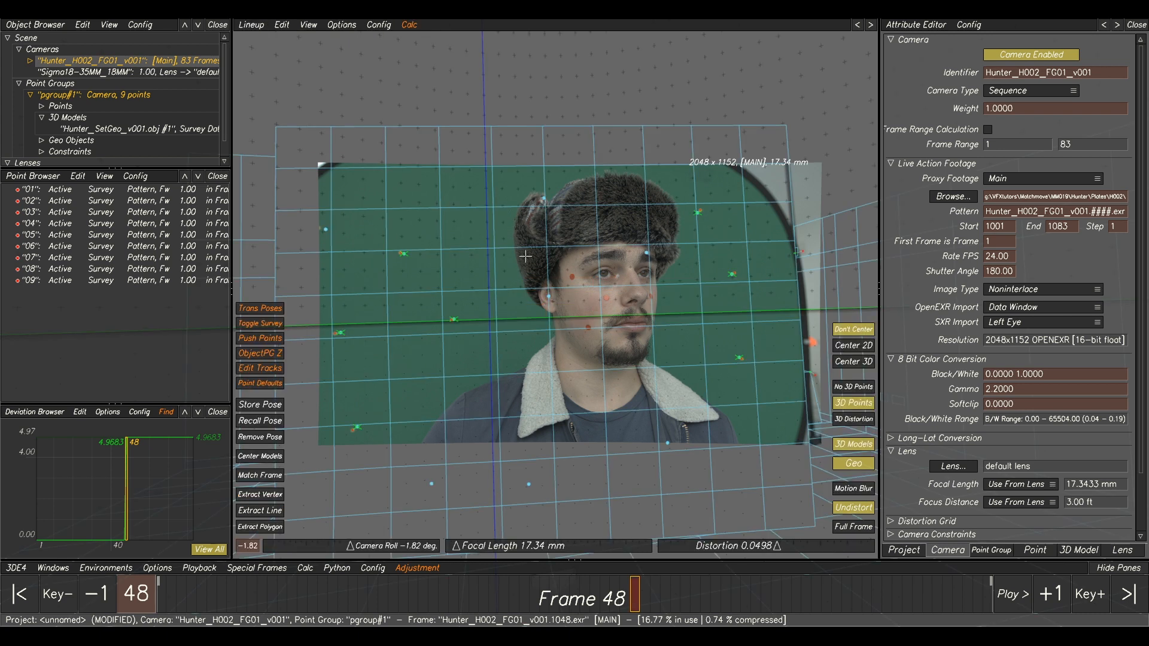
{"action": "key", "text": "alt+c"}
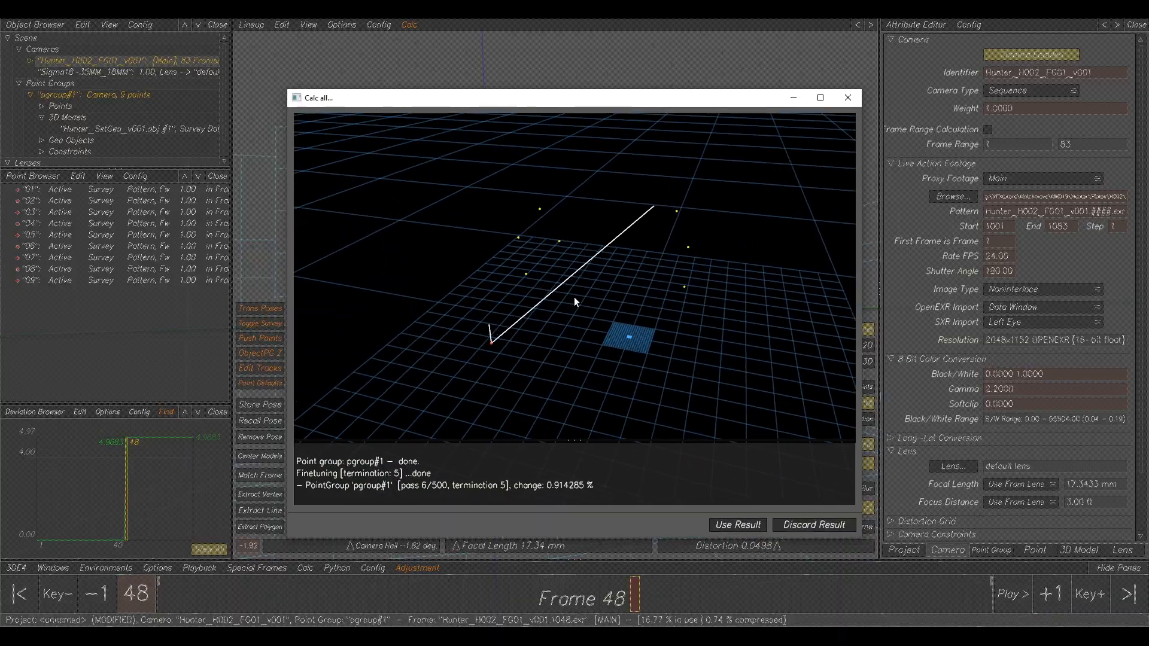
{"action": "left_click", "coordinate": [724, 525]}
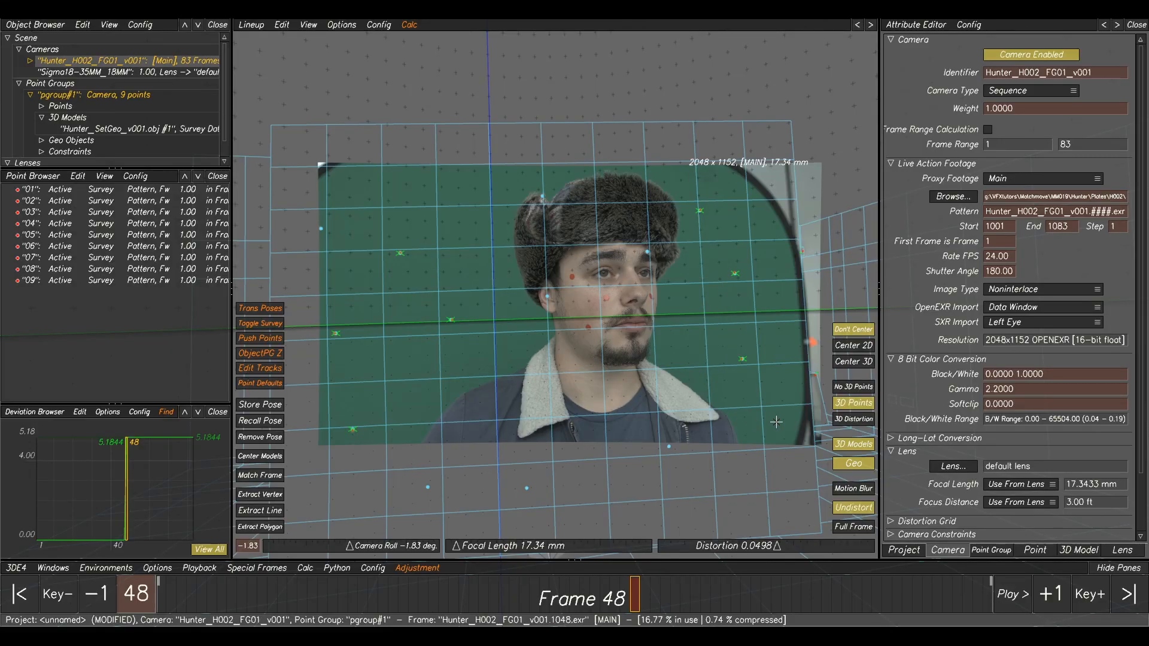
{"action": "middle_click_drag", "start_coordinate": [389, 322], "coordinate": [465, 309]}
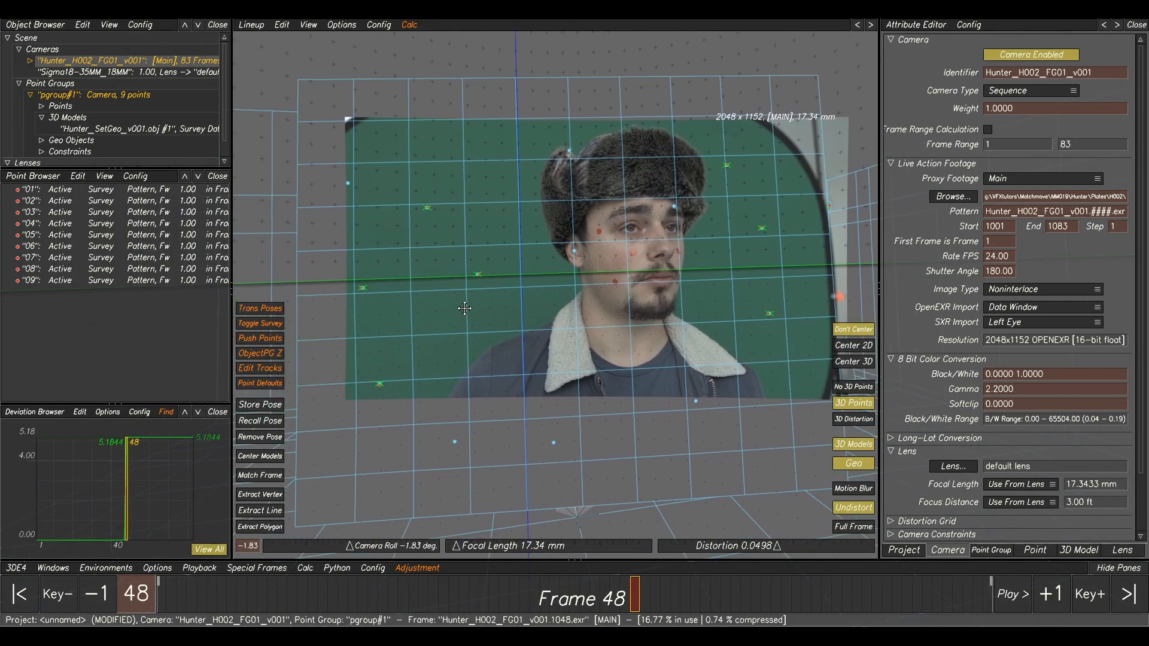
{"action": "middle_click_drag", "start_coordinate": [682, 335], "coordinate": [604, 355]}
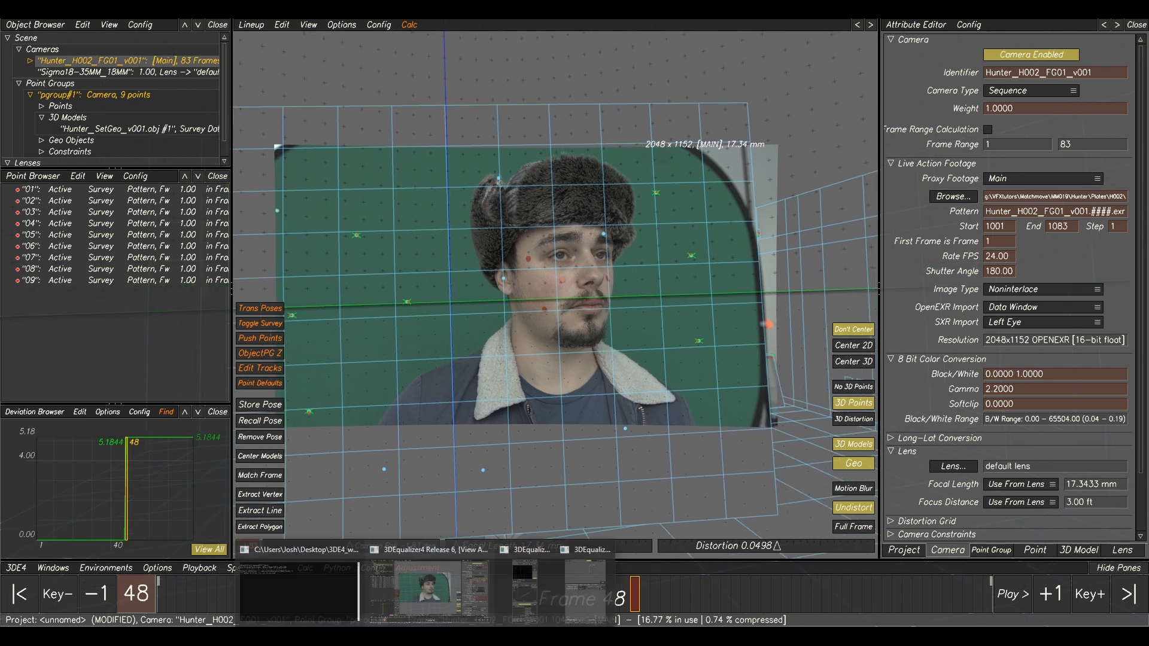
Step: Adjust the default lens's focal length, transfer the best parameters to the project, and recalculate the camera solve with the result used
{"action": "left_click", "coordinate": [577, 584]}
{"action": "left_click", "coordinate": [543, 258]}
{"action": "left_click", "coordinate": [537, 551]}
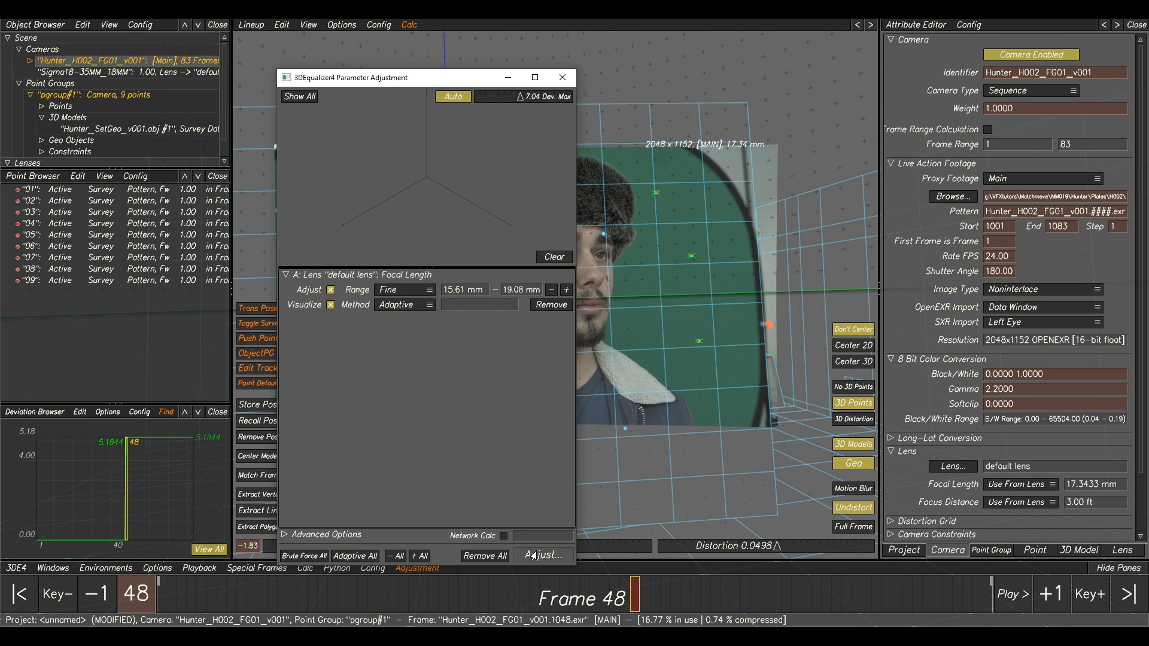
{"action": "left_click", "coordinate": [507, 348]}
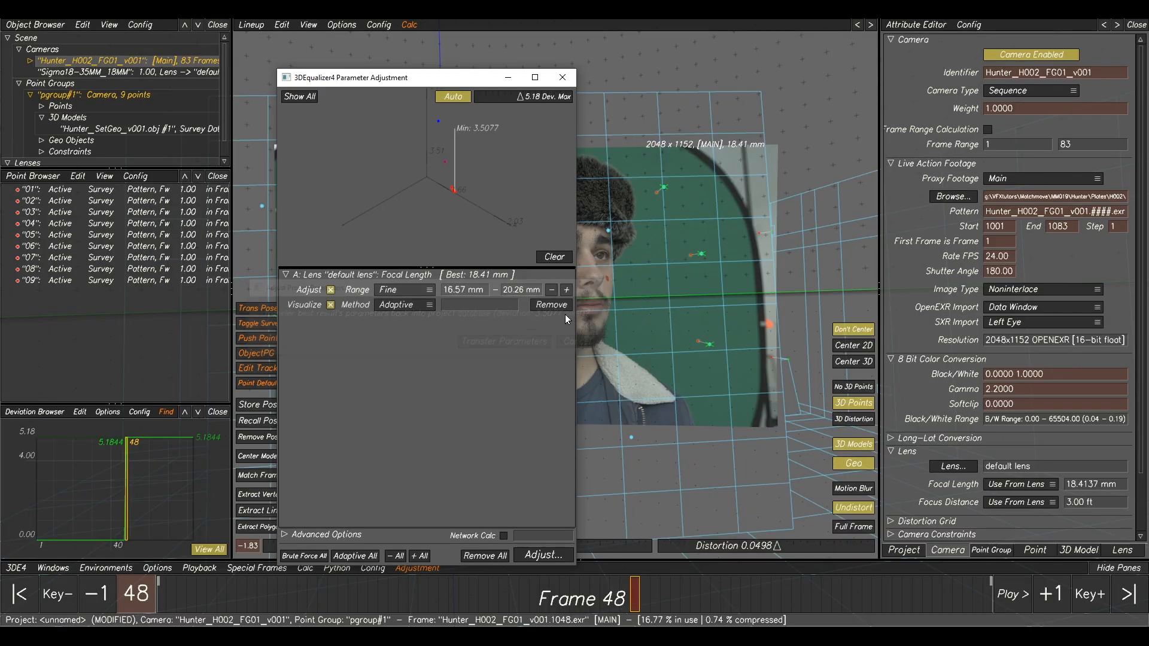
{"action": "left_click", "coordinate": [657, 270]}
{"action": "key", "text": "alt+c"}
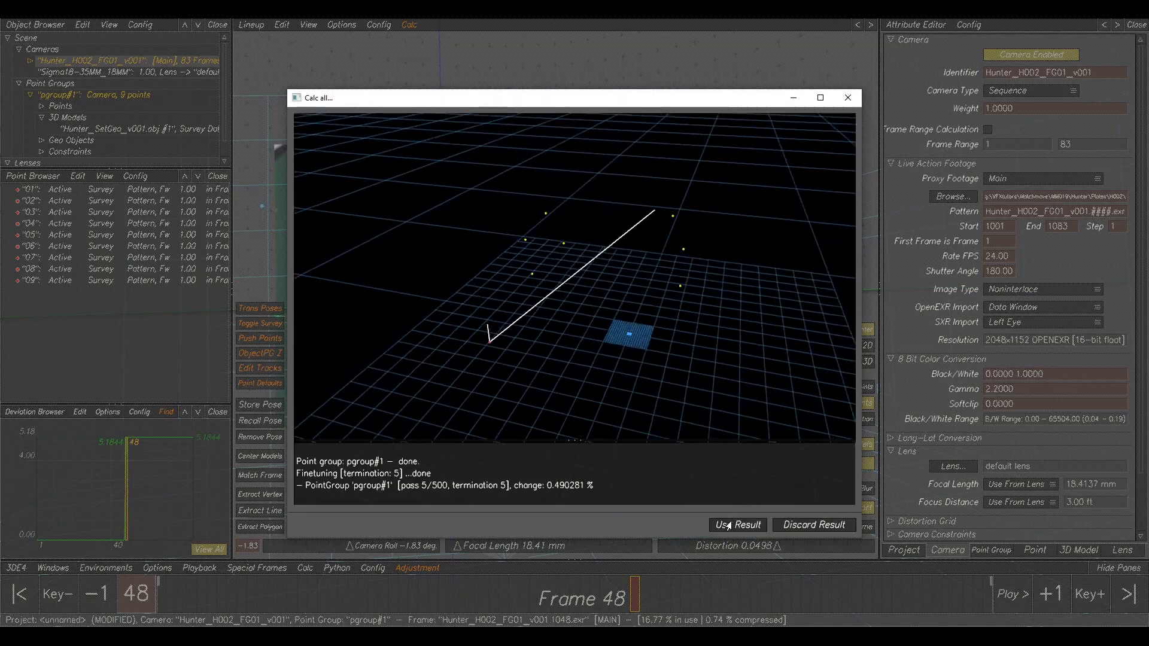
{"action": "left_click", "coordinate": [736, 525]}
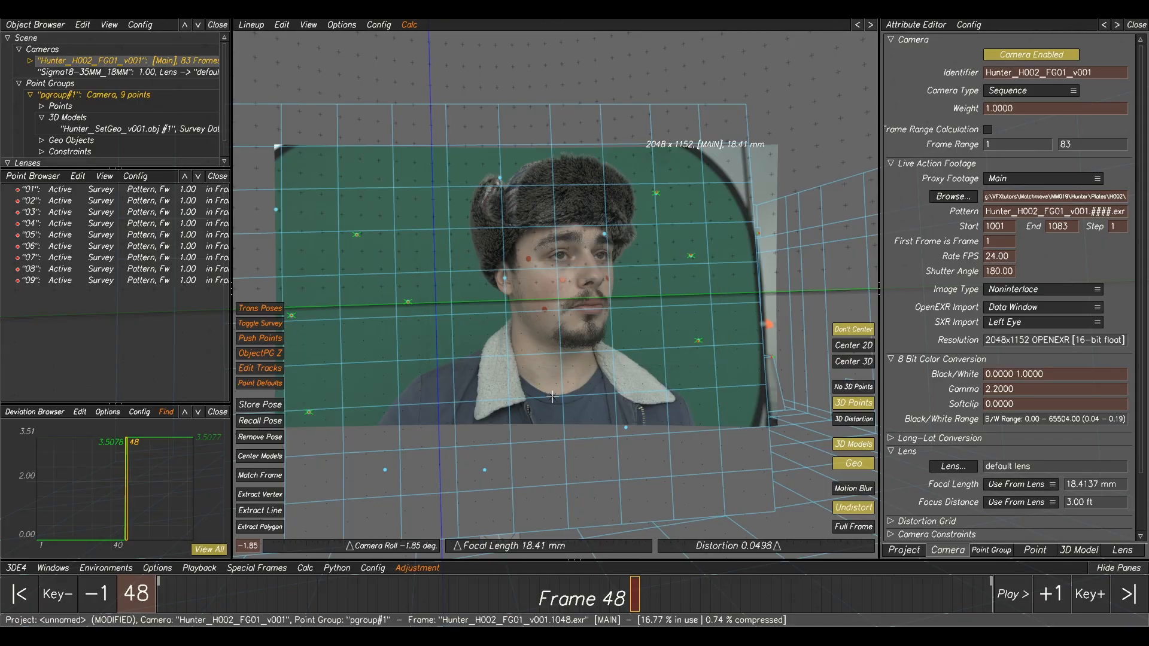
Step: Run a second focal length adjustment on the default lens, transfer its parameters, and recalculate and use the solve
{"action": "mouse_move", "coordinate": [444, 608]}
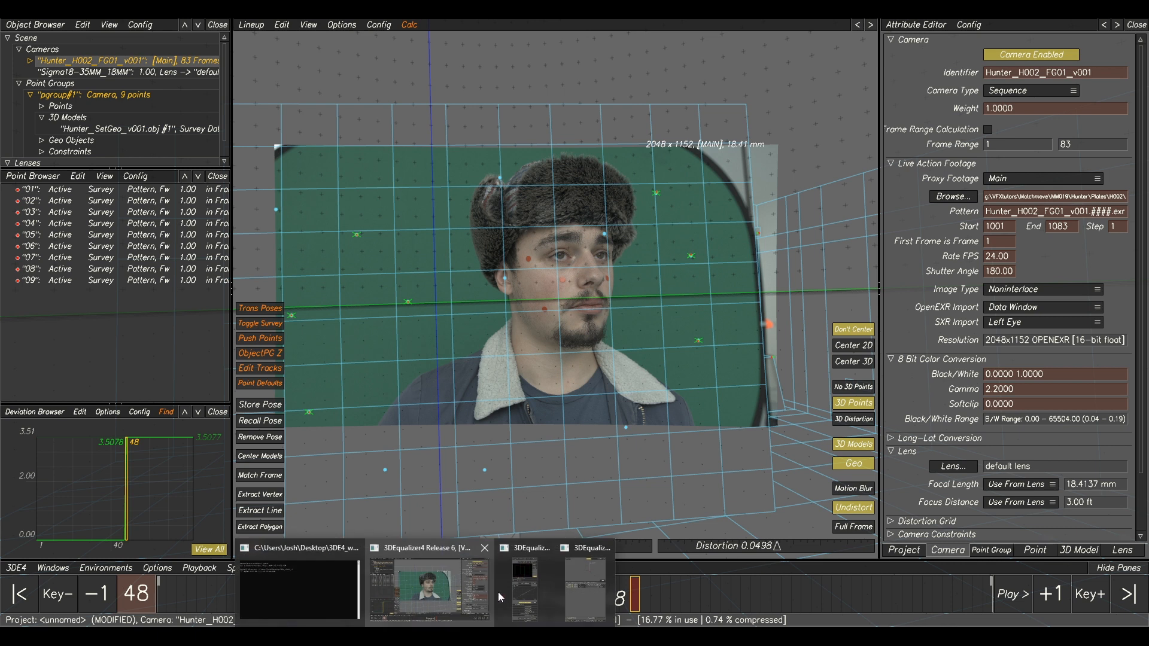
{"action": "left_click", "coordinate": [569, 592]}
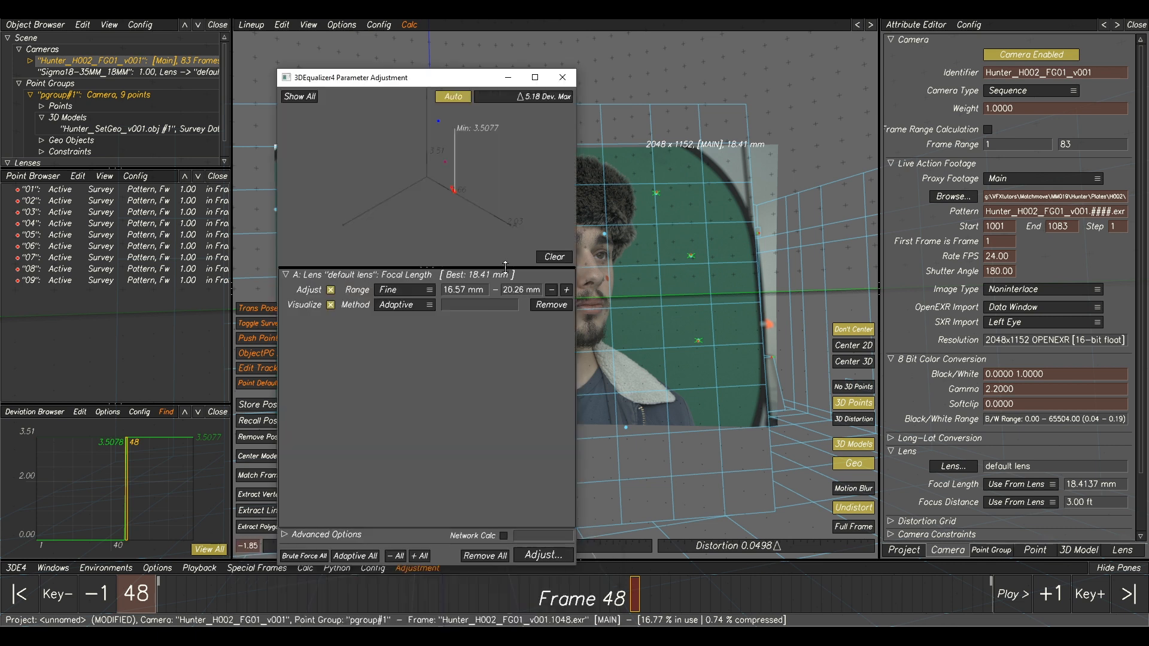
{"action": "left_click", "coordinate": [544, 556]}
{"action": "left_click", "coordinate": [517, 347]}
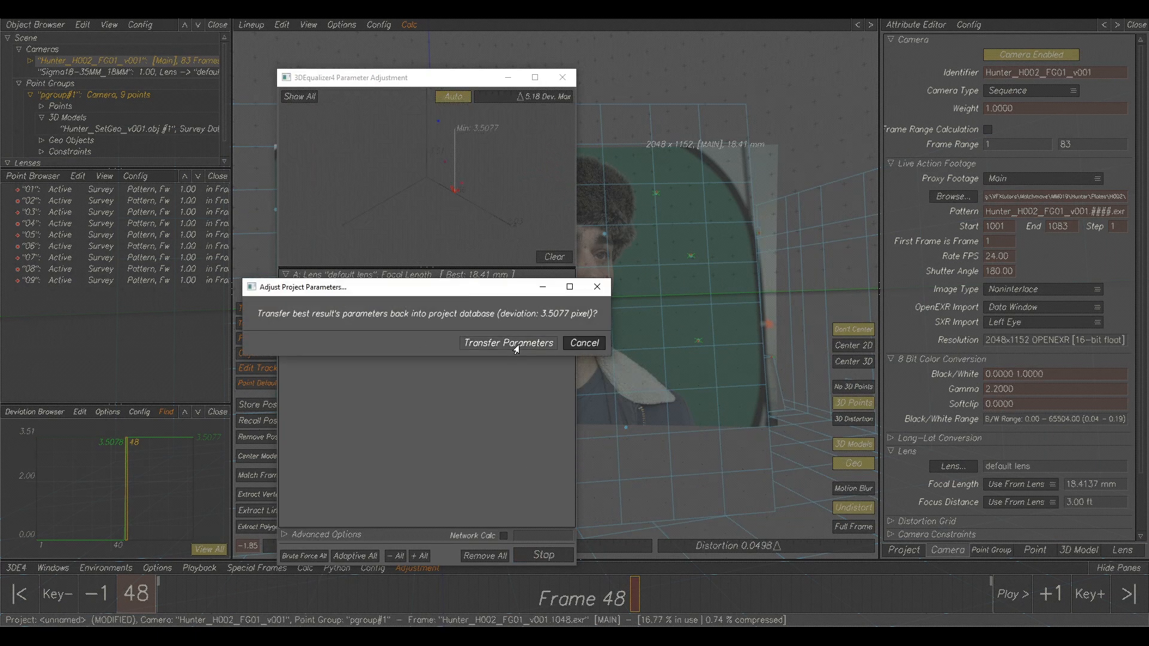
{"action": "left_click", "coordinate": [621, 269]}
{"action": "key", "text": "alt+c"}
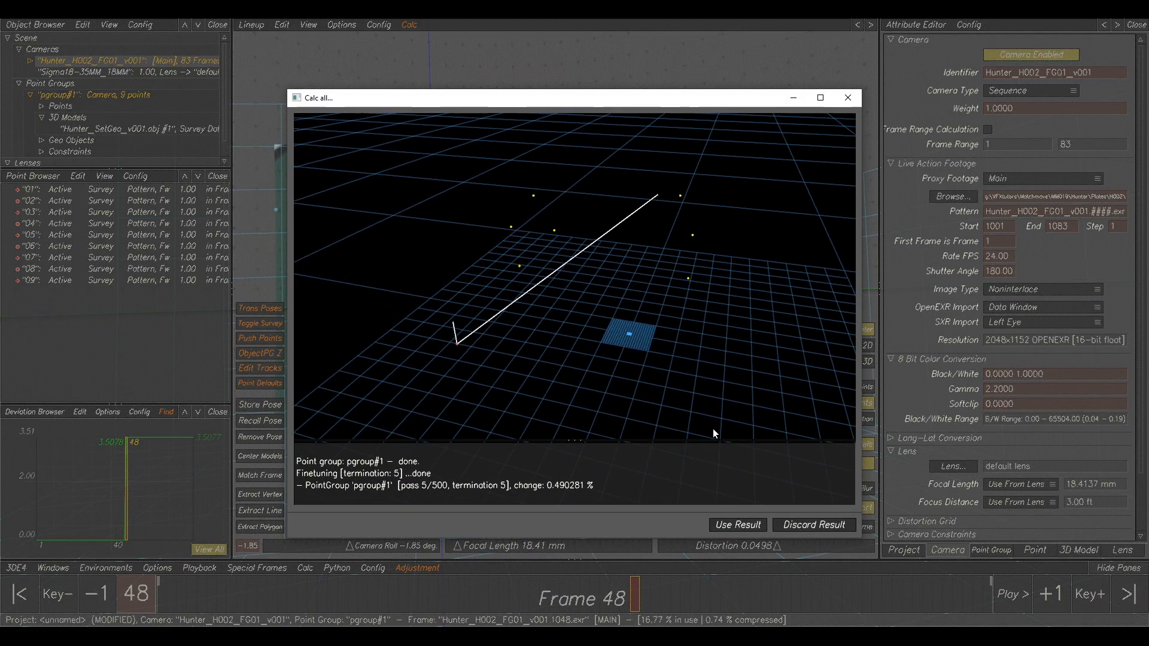
{"action": "left_click", "coordinate": [736, 525]}
Step: Examine how closely the tracked points and set model line up with the undistorted plate across the frame
{"action": "right_click_drag", "start_coordinate": [735, 234], "coordinate": [817, 228], "text": "ctrl"}
{"action": "middle_click_drag", "start_coordinate": [776, 288], "coordinate": [651, 149], "text": "ctrl"}
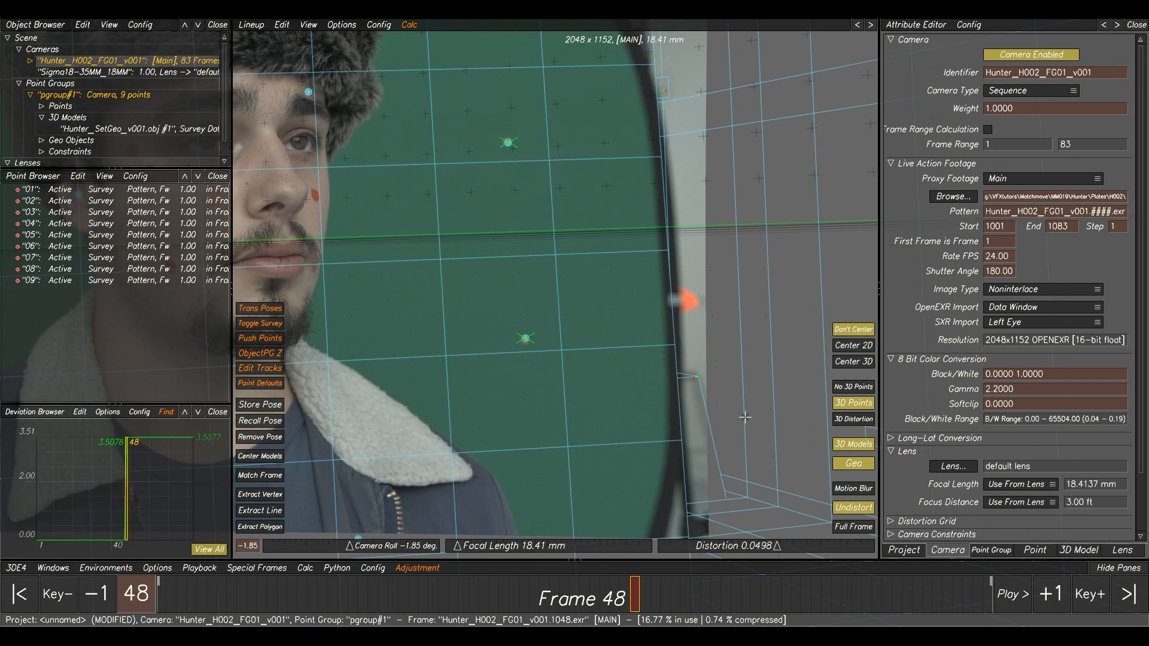
{"action": "right_click_drag", "start_coordinate": [506, 142], "coordinate": [459, 150], "text": "ctrl"}
{"action": "middle_click_drag", "start_coordinate": [459, 149], "coordinate": [677, 232], "text": "ctrl"}
{"action": "right_click_drag", "start_coordinate": [387, 303], "coordinate": [364, 302], "text": "ctrl"}
{"action": "middle_click_drag", "start_coordinate": [568, 278], "coordinate": [524, 272], "text": "ctrl"}
{"action": "right_click_drag", "start_coordinate": [189, 482], "coordinate": [192, 453], "text": "ctrl"}
{"action": "middle_click_drag", "start_coordinate": [491, 268], "coordinate": [608, 266], "text": "ctrl"}
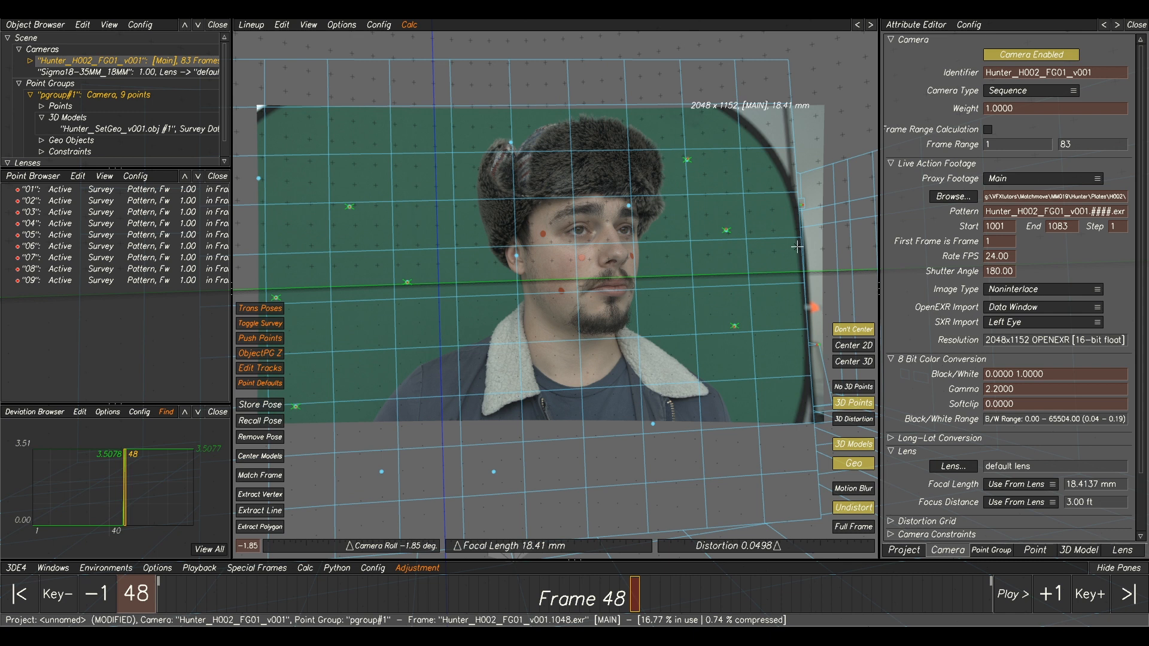
{"action": "middle_click_drag", "start_coordinate": [802, 251], "coordinate": [744, 224], "text": "ctrl"}
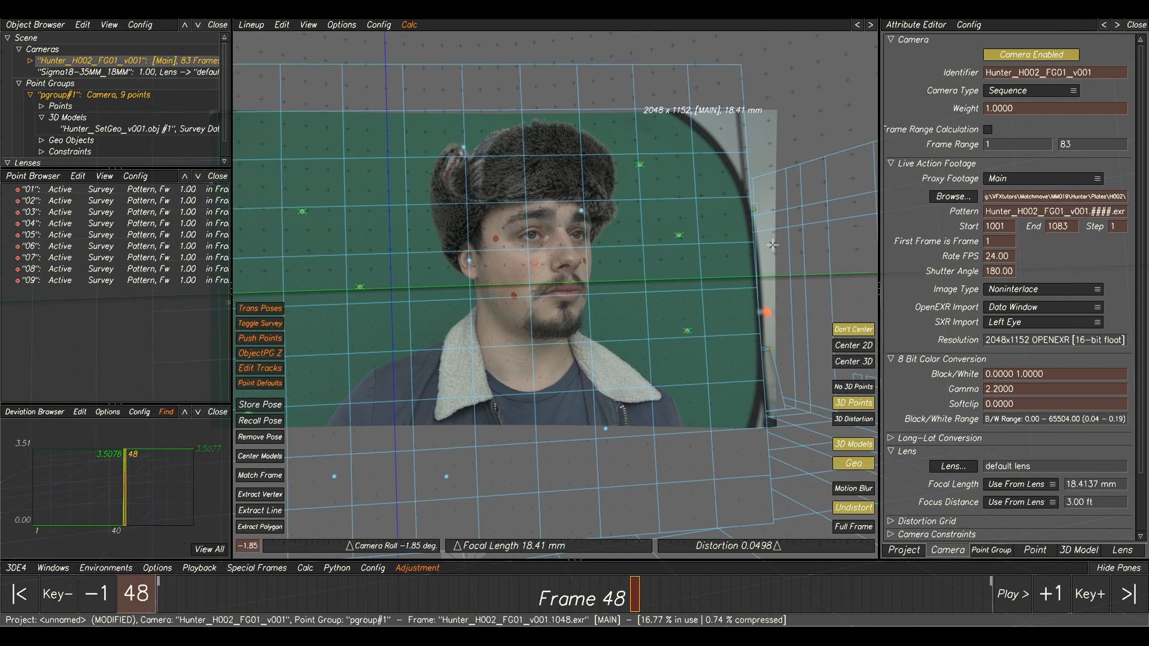
Step: Store the current camera pose and set points 01 to 09 to Survey Free
{"action": "left_click", "coordinate": [267, 406]}
{"action": "left_click", "coordinate": [90, 282]}
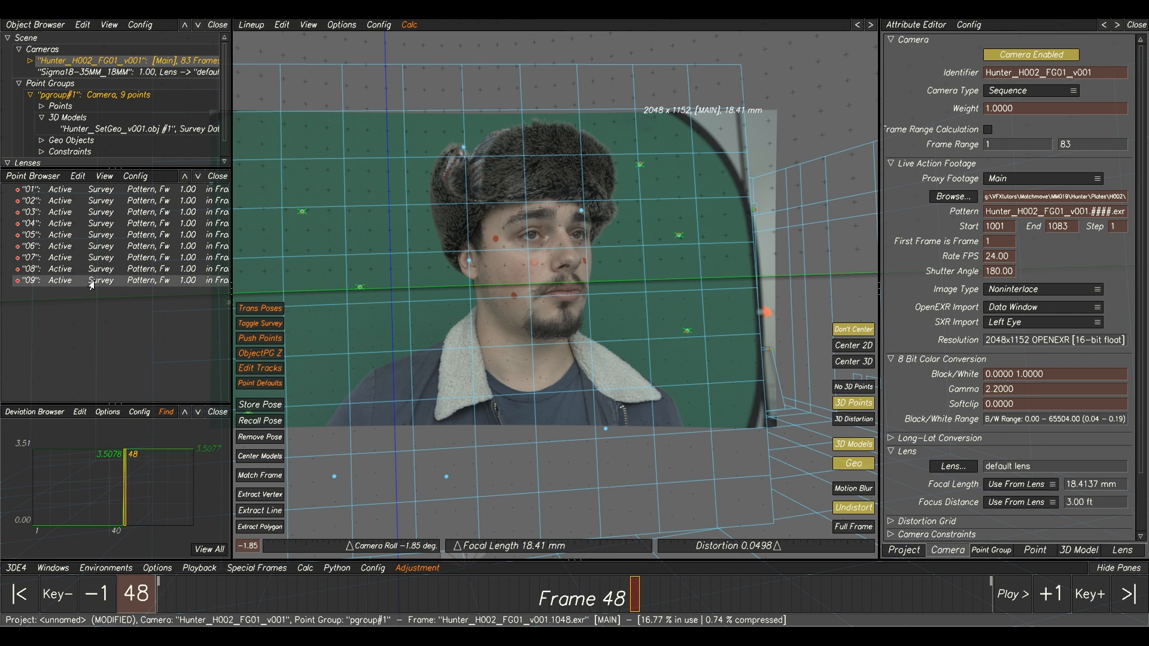
{"action": "left_click", "coordinate": [112, 194], "text": "shift"}
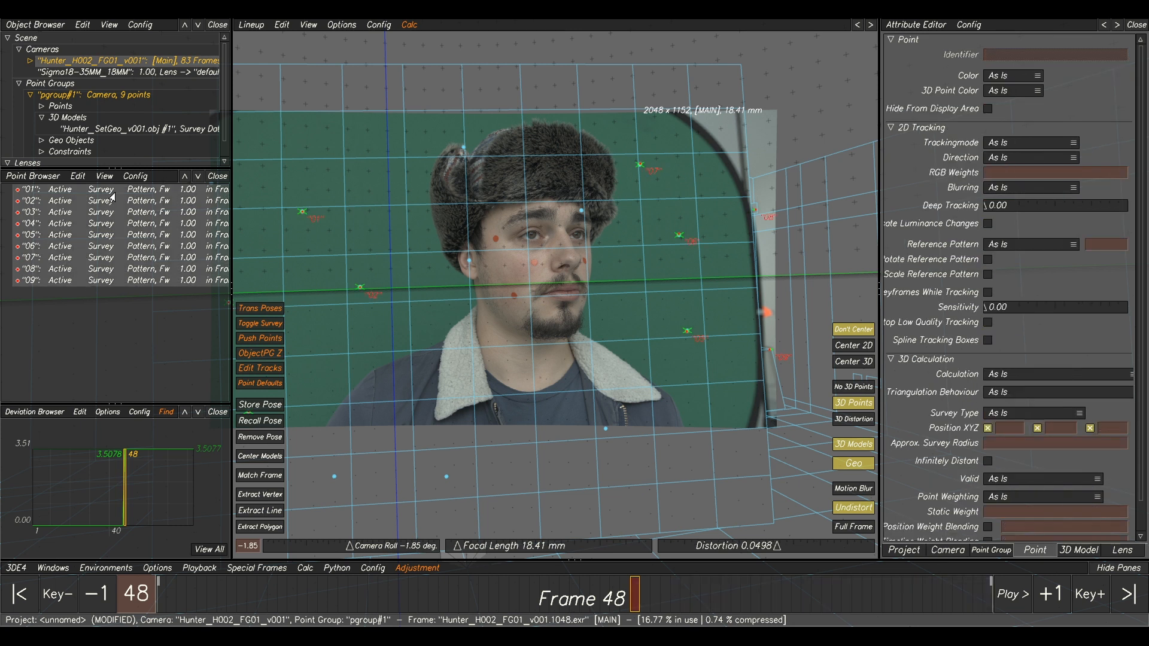
{"action": "right_click", "coordinate": [166, 242]}
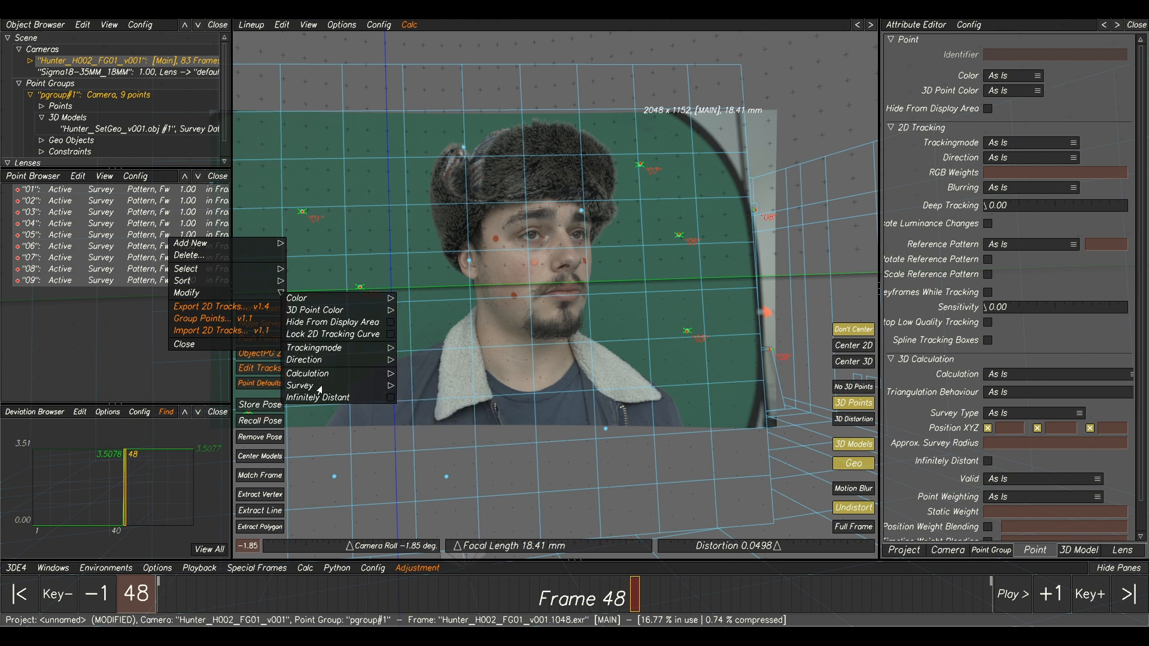
{"action": "left_click", "coordinate": [417, 394]}
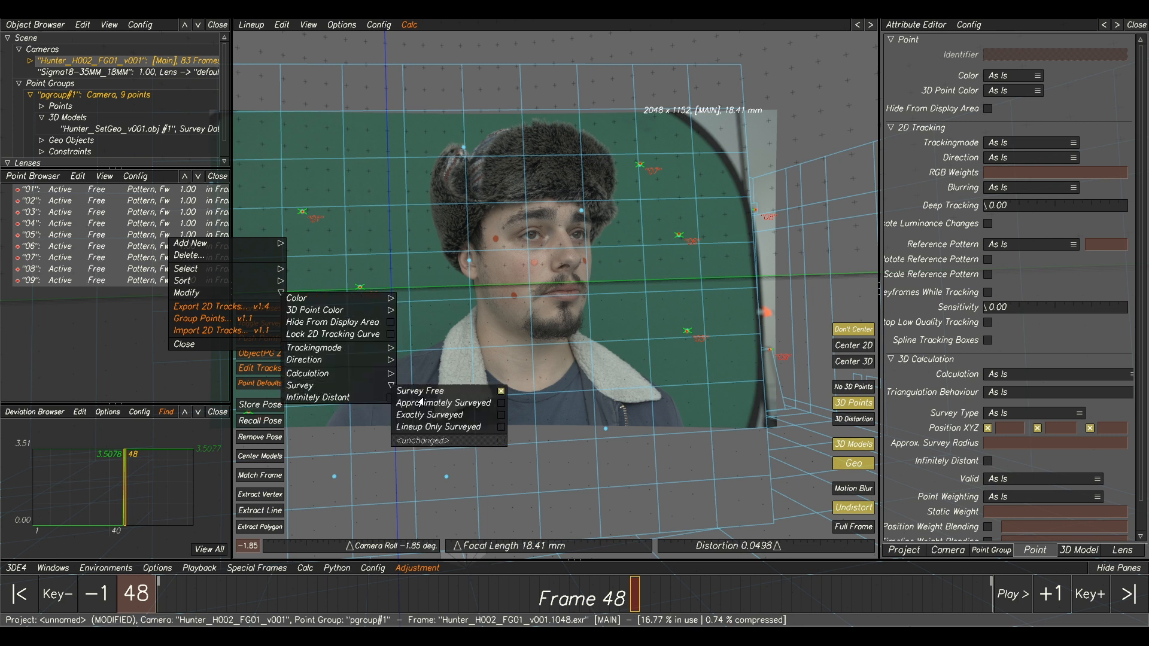
Step: Project the selected points onto the set's 3D model, repeating the projection to include the points missed the first time
{"action": "left_click", "coordinate": [279, 25]}
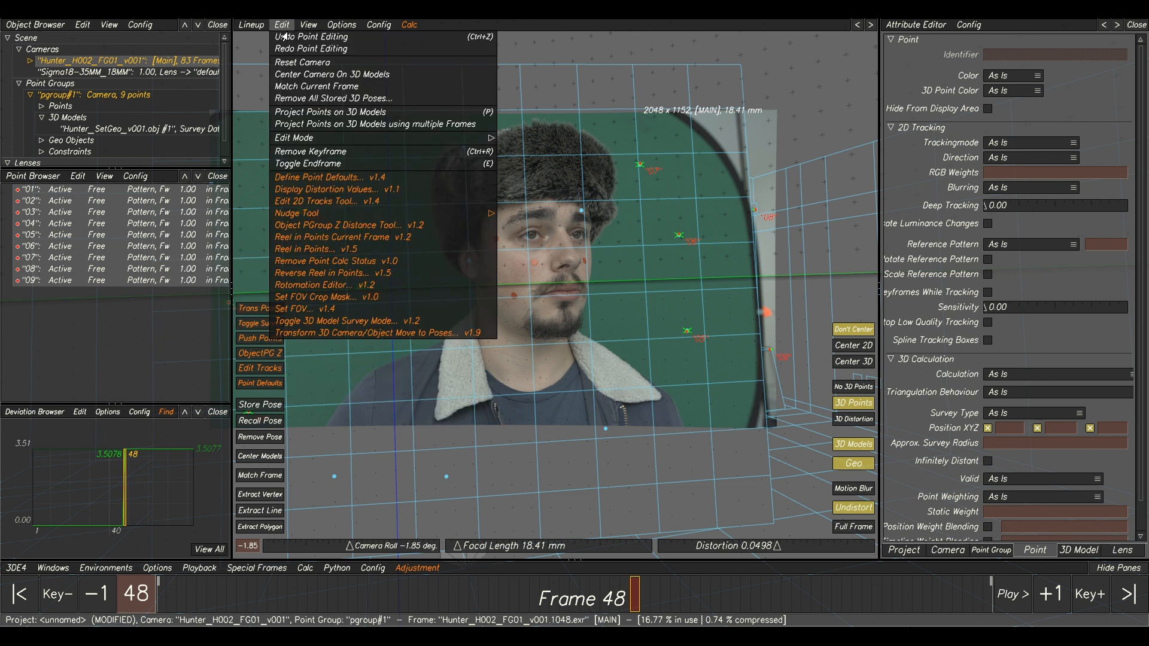
{"action": "left_click", "coordinate": [320, 112]}
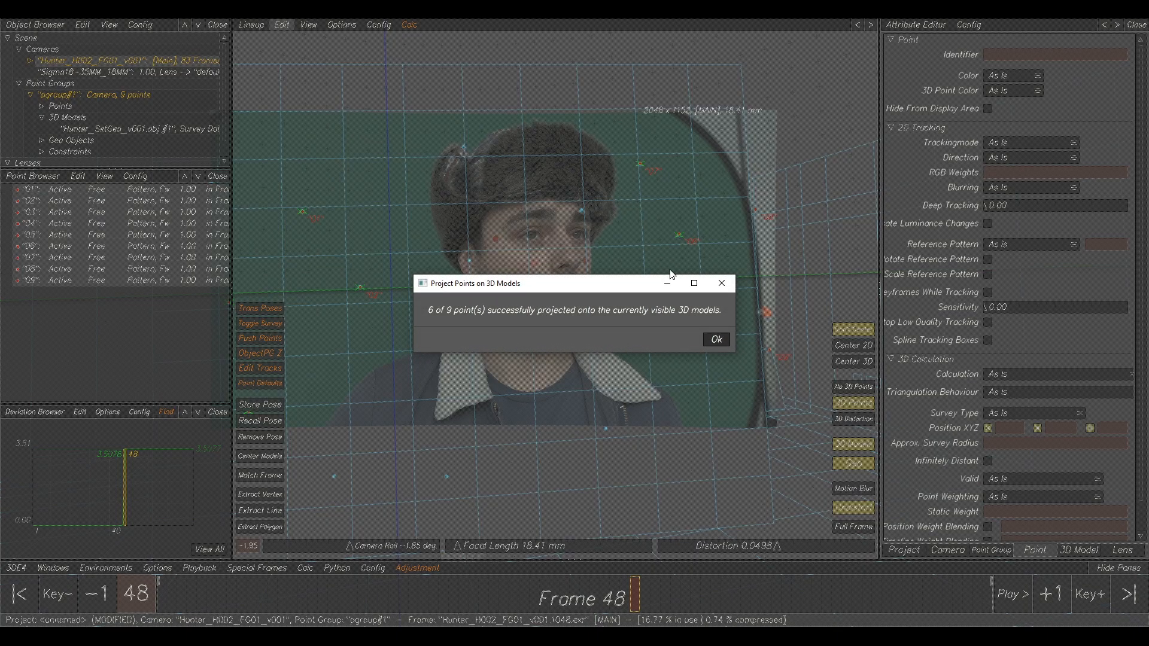
{"action": "left_click", "coordinate": [716, 340]}
{"action": "left_click", "coordinate": [281, 24]}
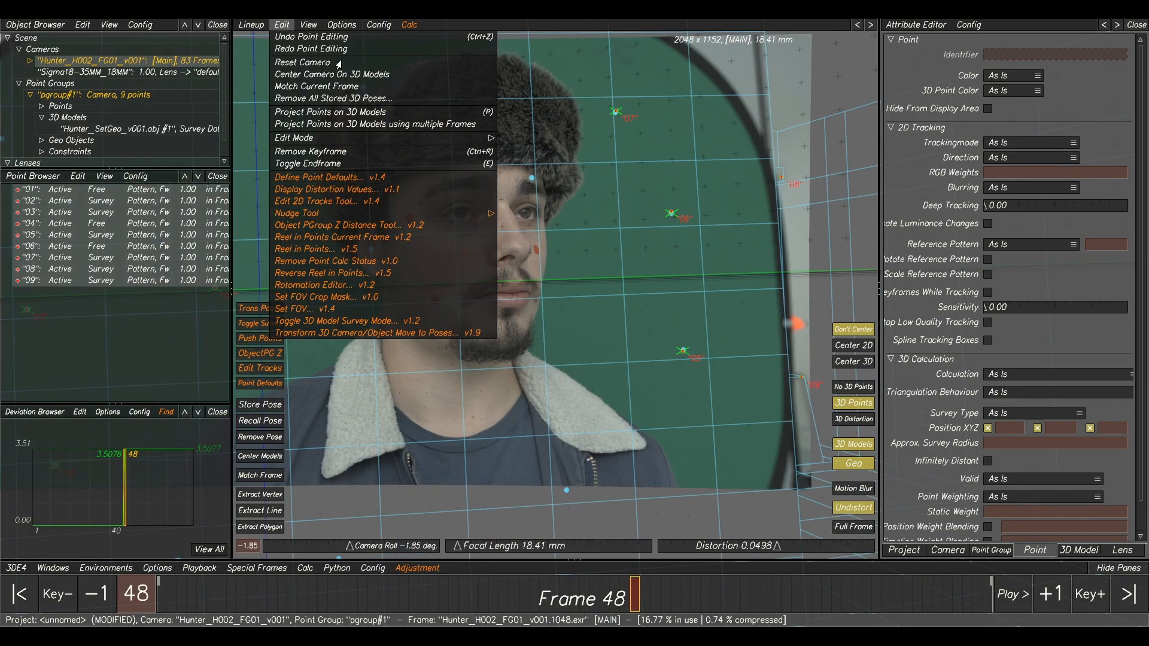
{"action": "left_click", "coordinate": [335, 113]}
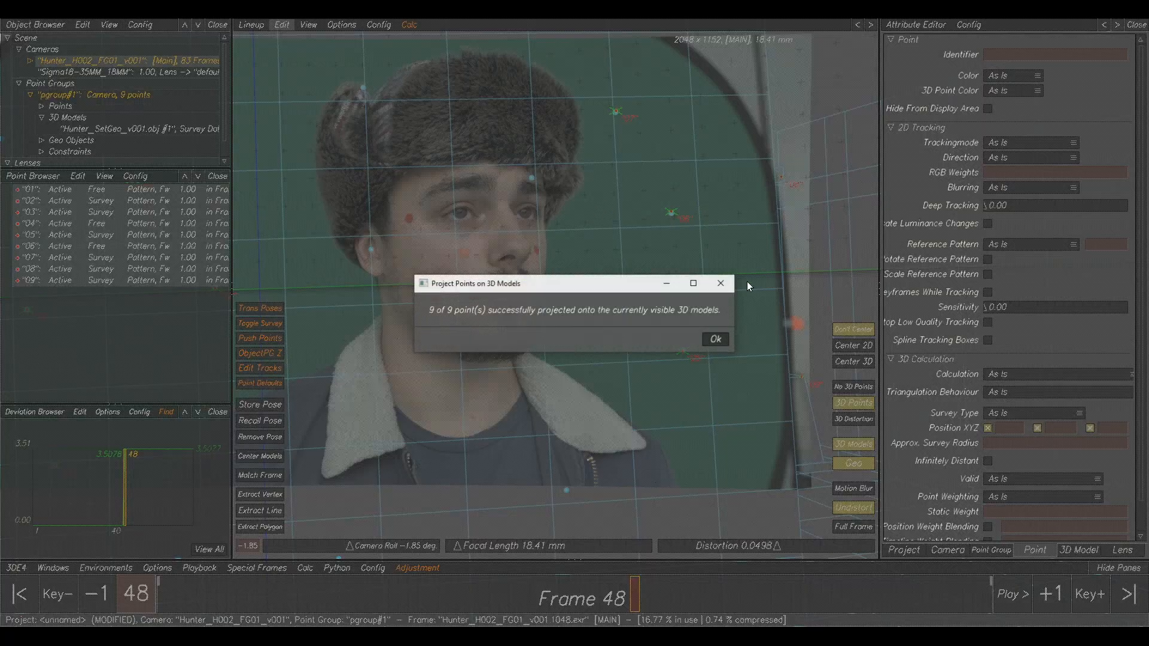
{"action": "left_click", "coordinate": [709, 342]}
Step: Recalculate the full camera solve with the newly projected survey points and use the result
{"action": "scroll", "coordinate": [659, 351], "scroll_direction": "down", "scroll_amount": 3}
{"action": "key", "text": "alt+c"}
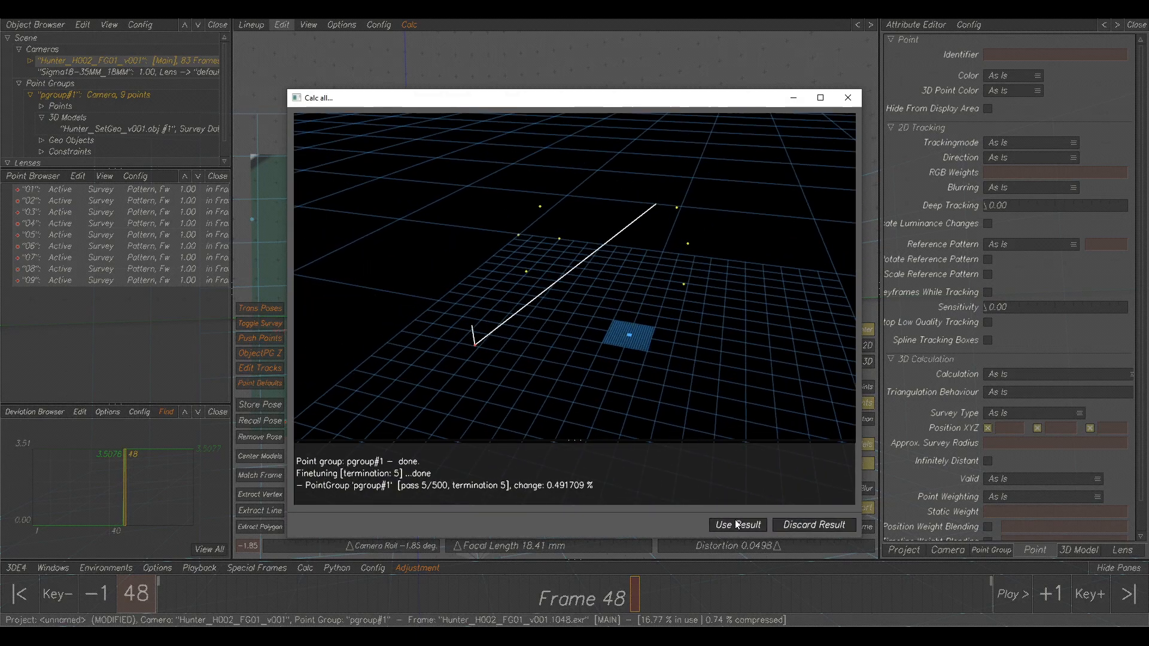
{"action": "left_click", "coordinate": [737, 524]}
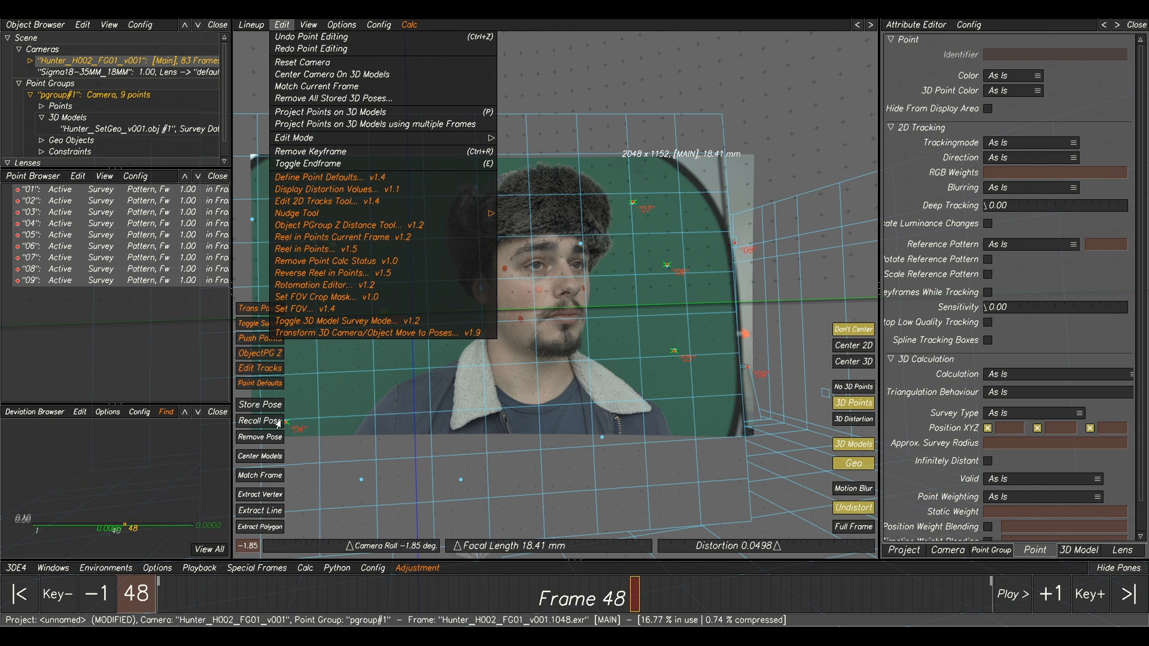
Step: Add a new point set named SF to the point group
{"action": "right_click", "coordinate": [110, 266]}
{"action": "mouse_move", "coordinate": [179, 273]}
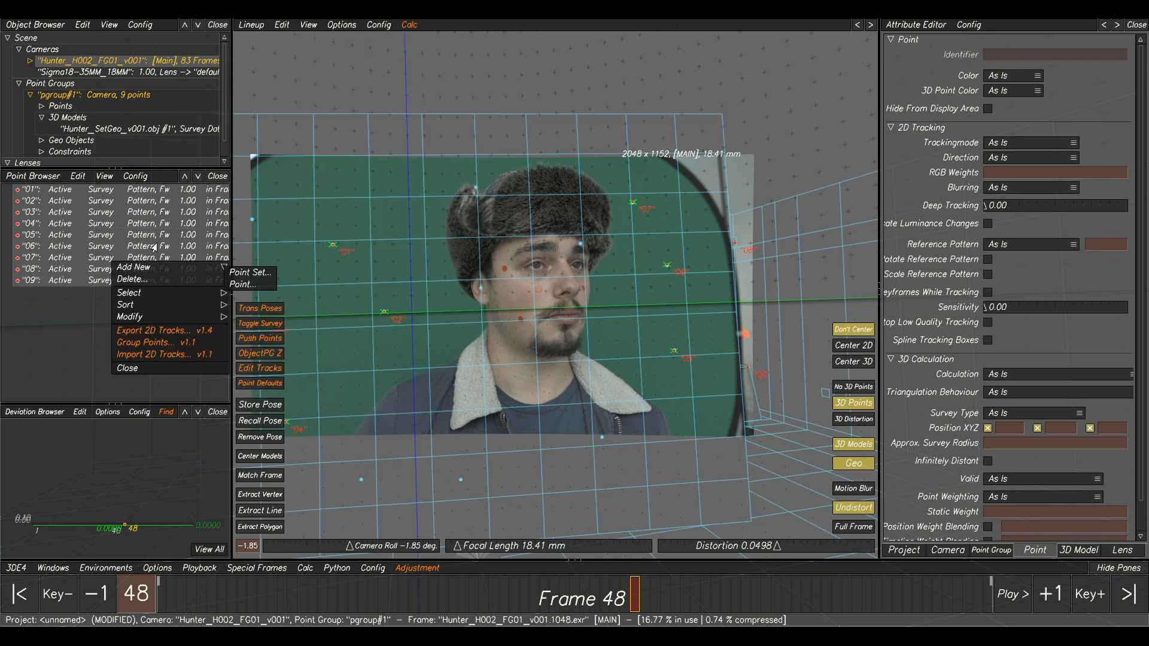
{"action": "left_click", "coordinate": [248, 274]}
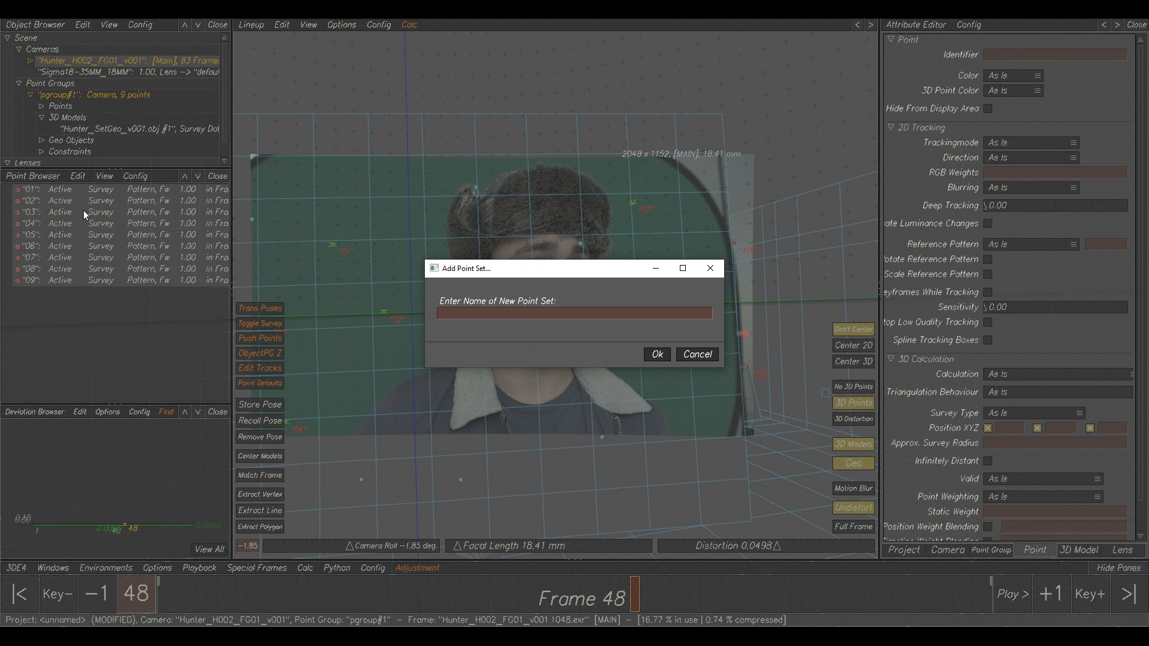
{"action": "left_click", "coordinate": [456, 317]}
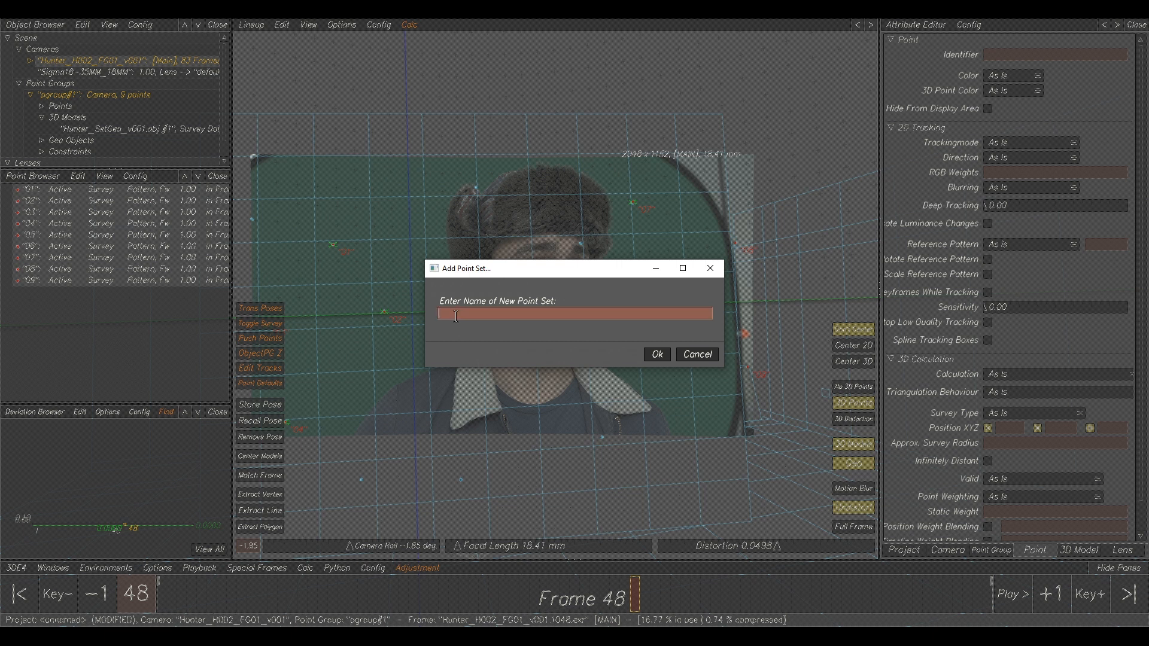
{"action": "left_click", "coordinate": [645, 357]}
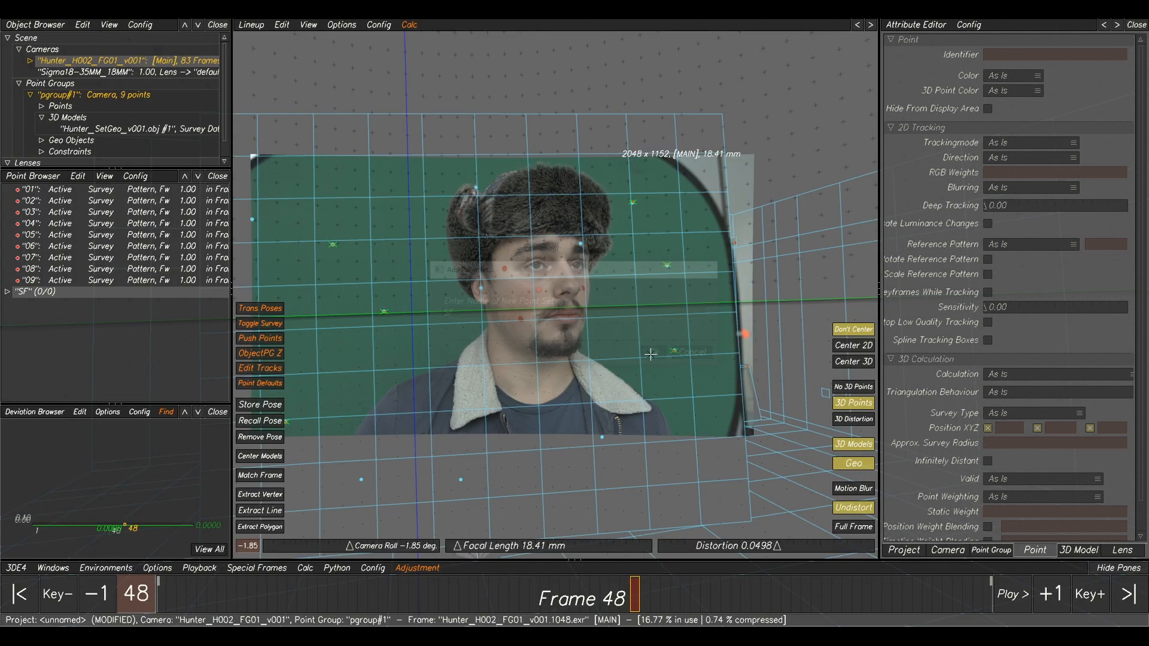
Step: Move points 01 to 09 into the SF point set and expand it
{"action": "left_click", "coordinate": [89, 194]}
{"action": "left_click", "coordinate": [88, 282], "text": "shift"}
{"action": "left_click_drag", "start_coordinate": [57, 288], "coordinate": [34, 292]}
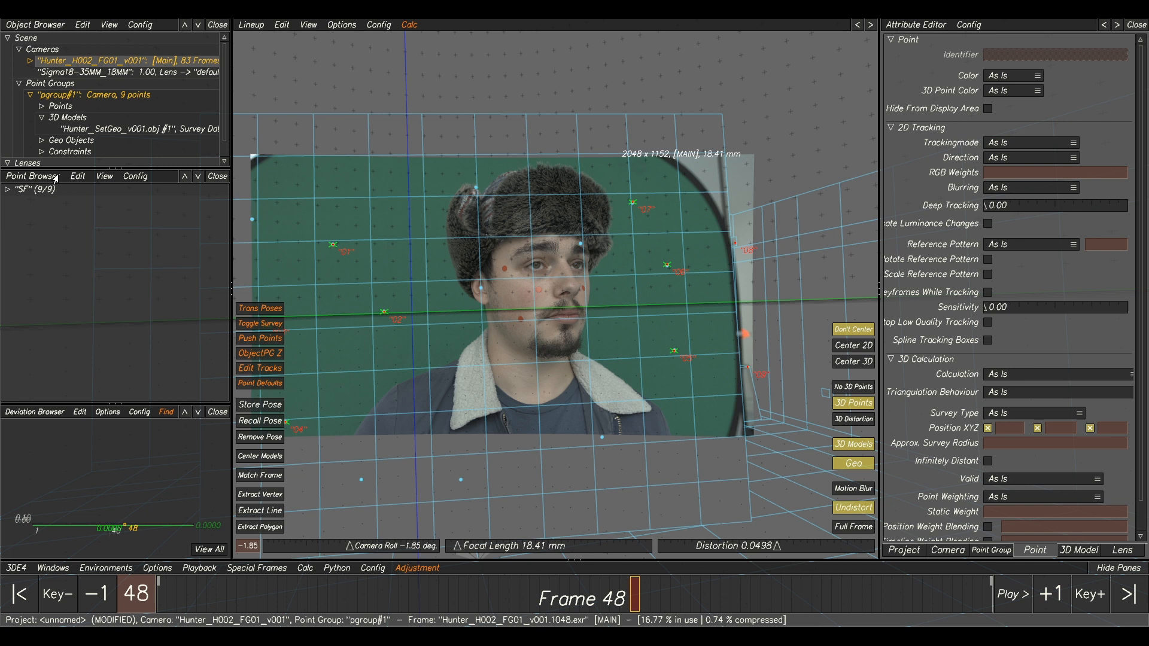
{"action": "left_click", "coordinate": [5, 190]}
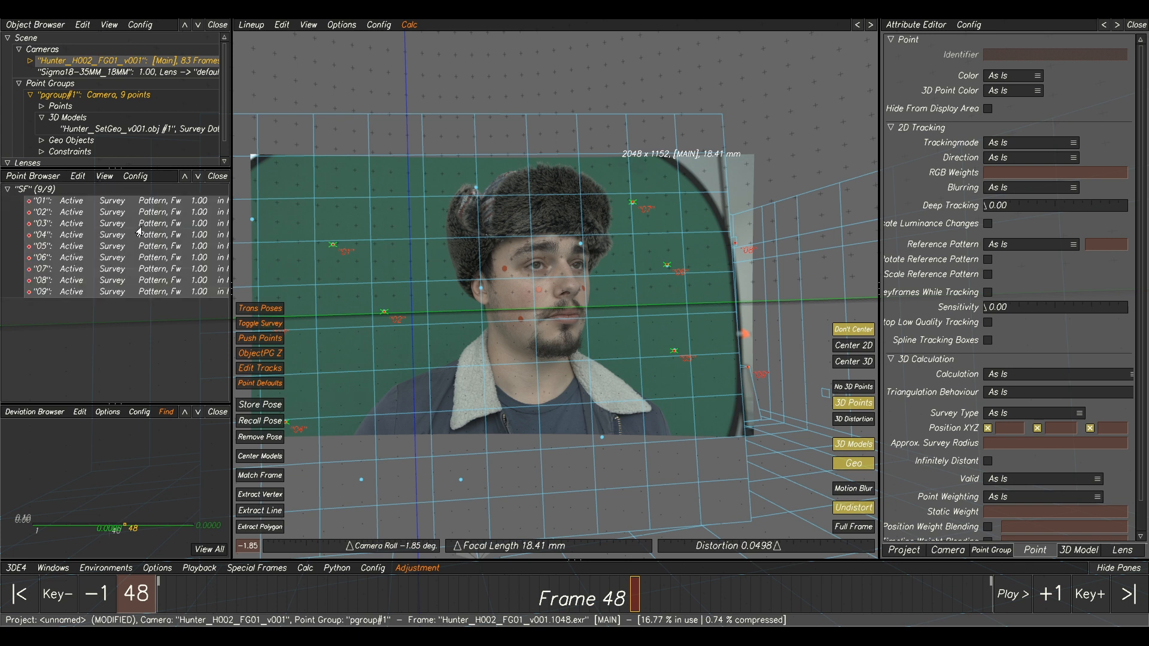
Step: Hide the nine points in the SF set and set their calculation to Disabled
{"action": "left_click", "coordinate": [104, 177]}
{"action": "left_click", "coordinate": [115, 202]}
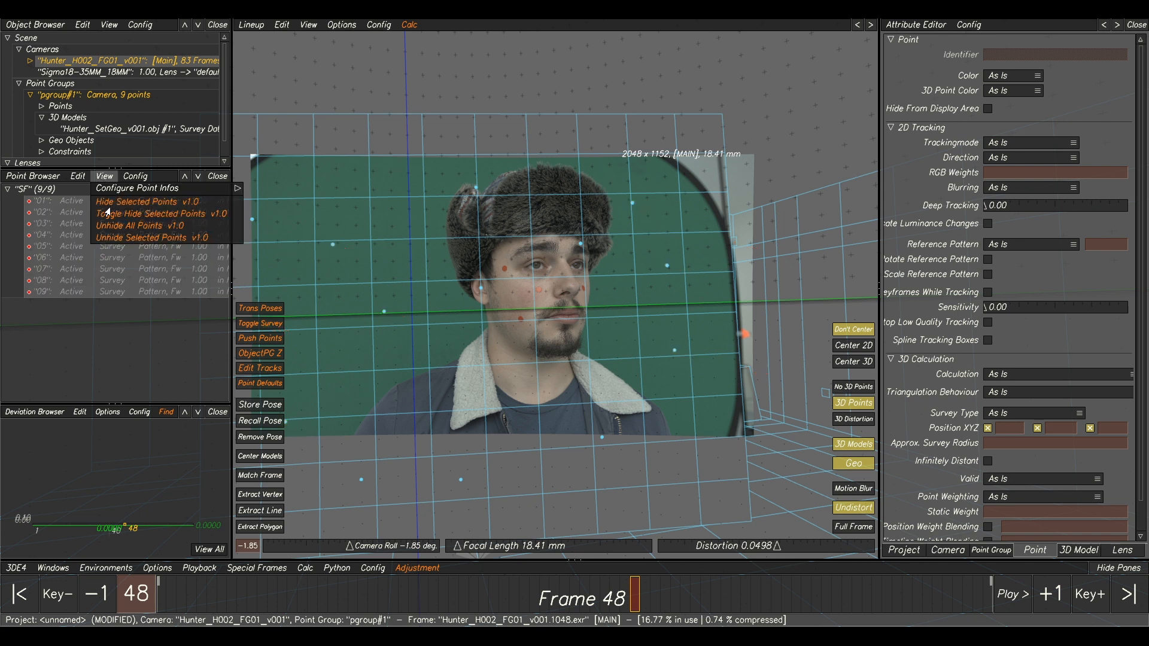
{"action": "right_click", "coordinate": [95, 277]}
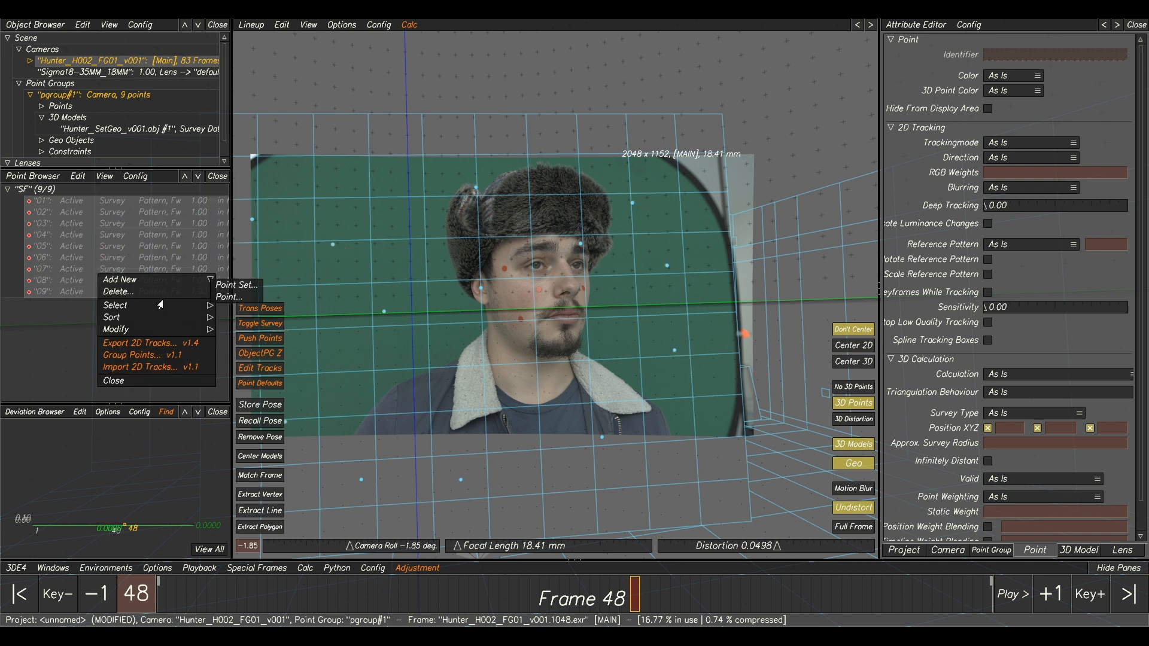
{"action": "right_click", "coordinate": [113, 242]}
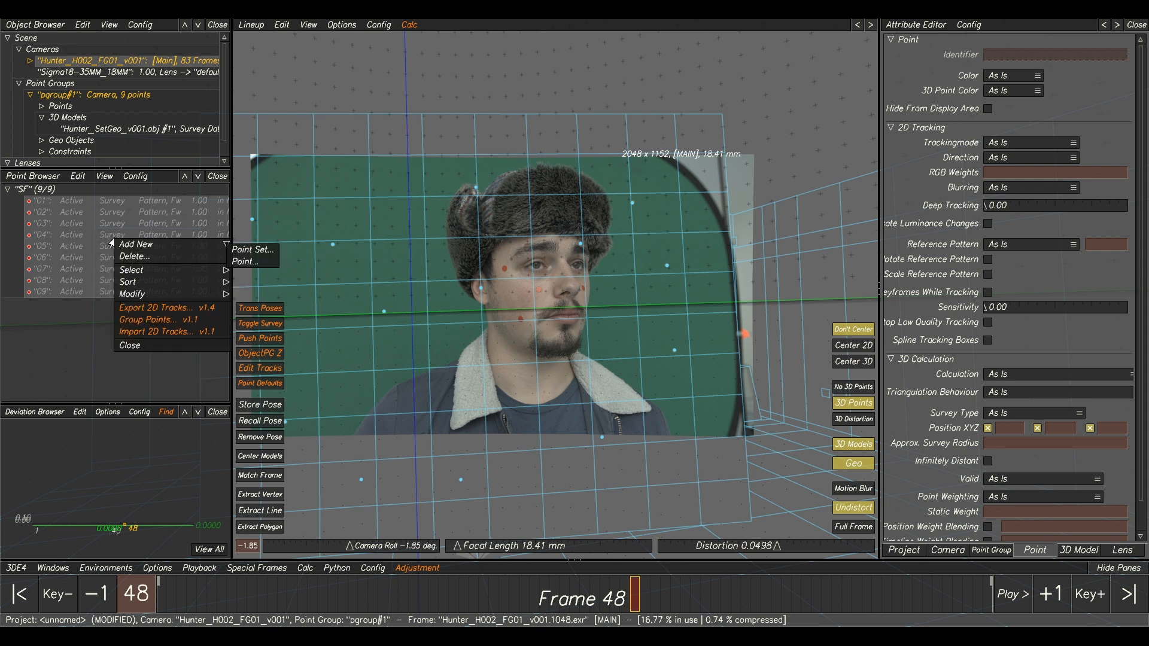
{"action": "mouse_move", "coordinate": [125, 296]}
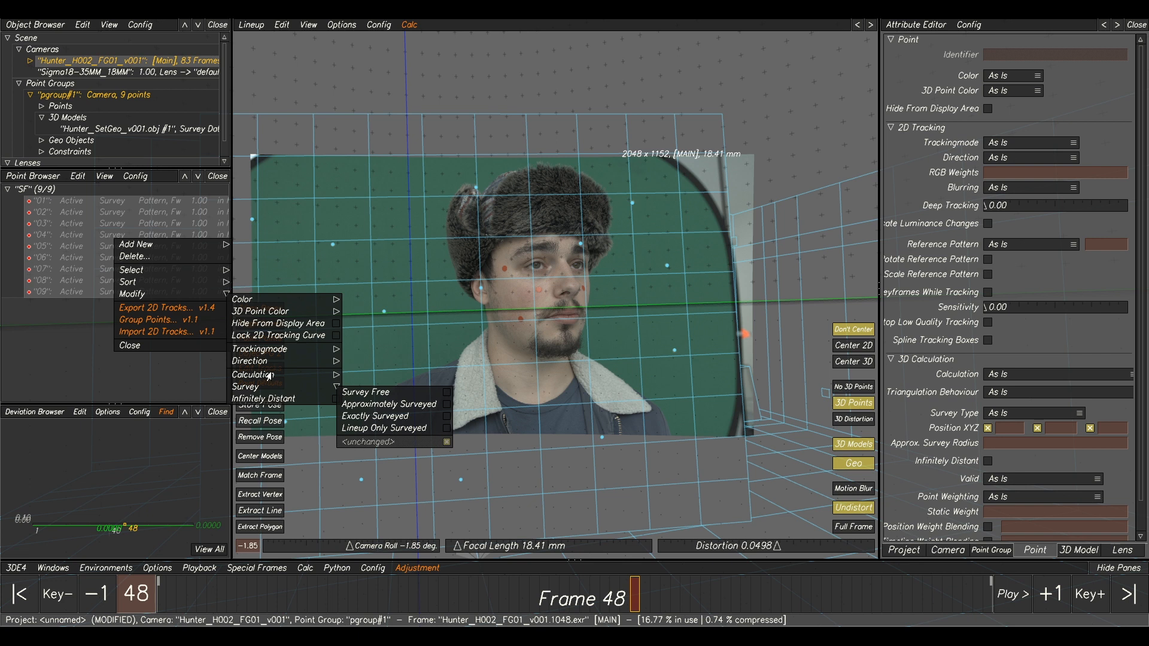
{"action": "mouse_move", "coordinate": [269, 376]}
{"action": "left_click", "coordinate": [344, 380]}
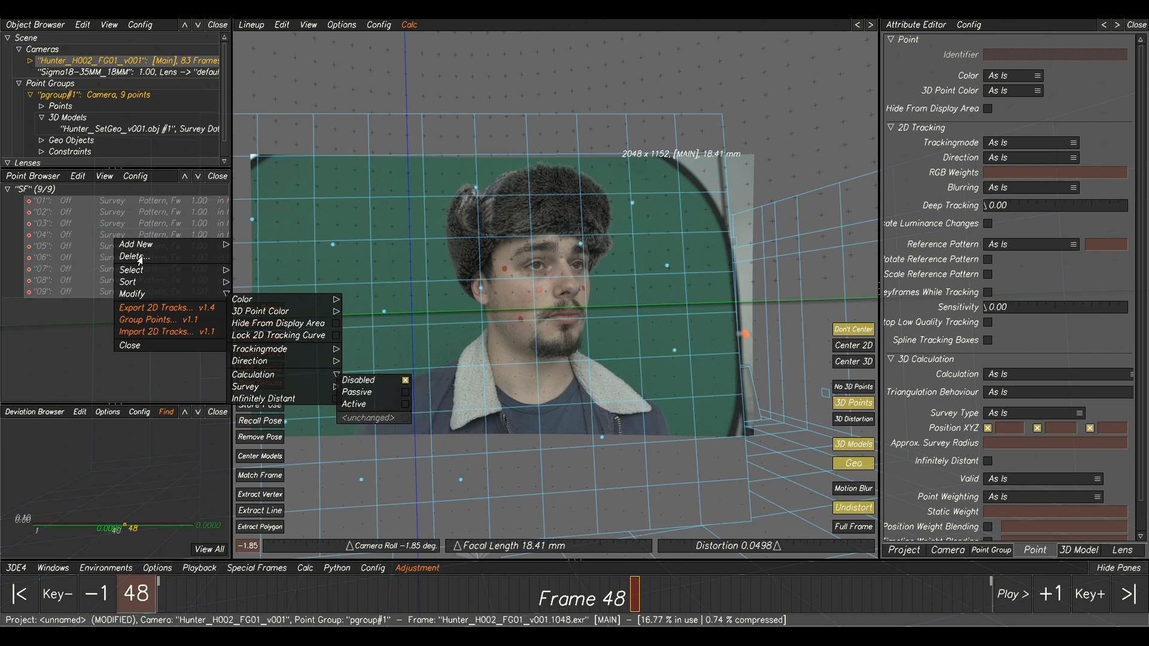
{"action": "left_click", "coordinate": [55, 347]}
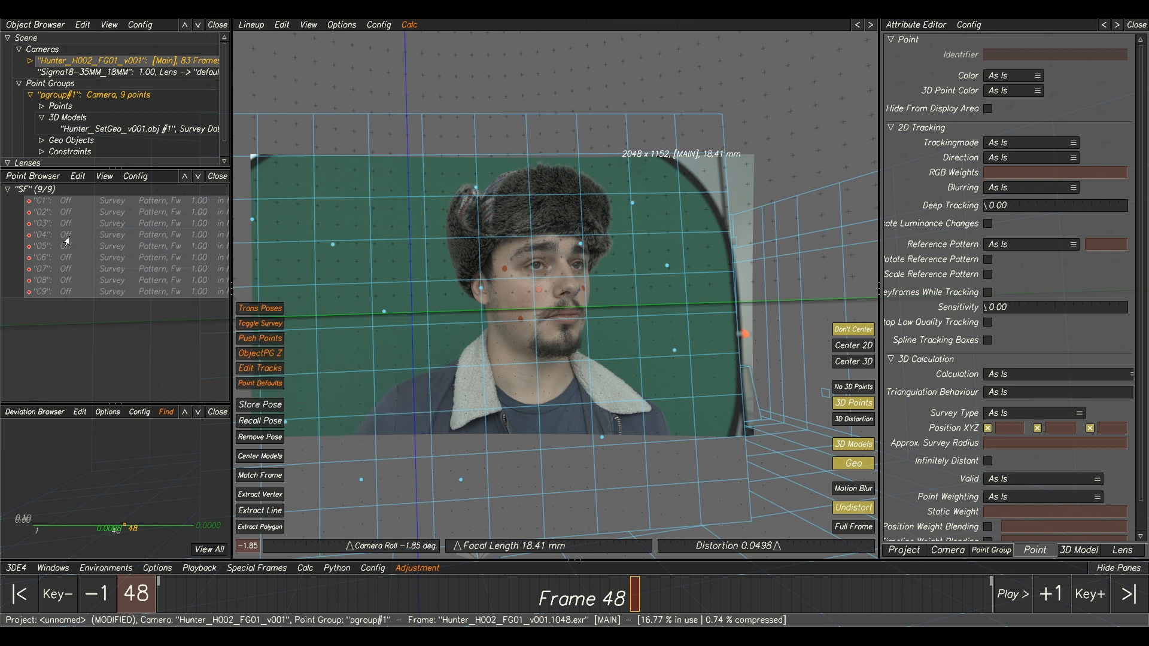
Step: Collapse the SF point set and switch the main view from Lineup to Manual Tracking
{"action": "left_click", "coordinate": [8, 191]}
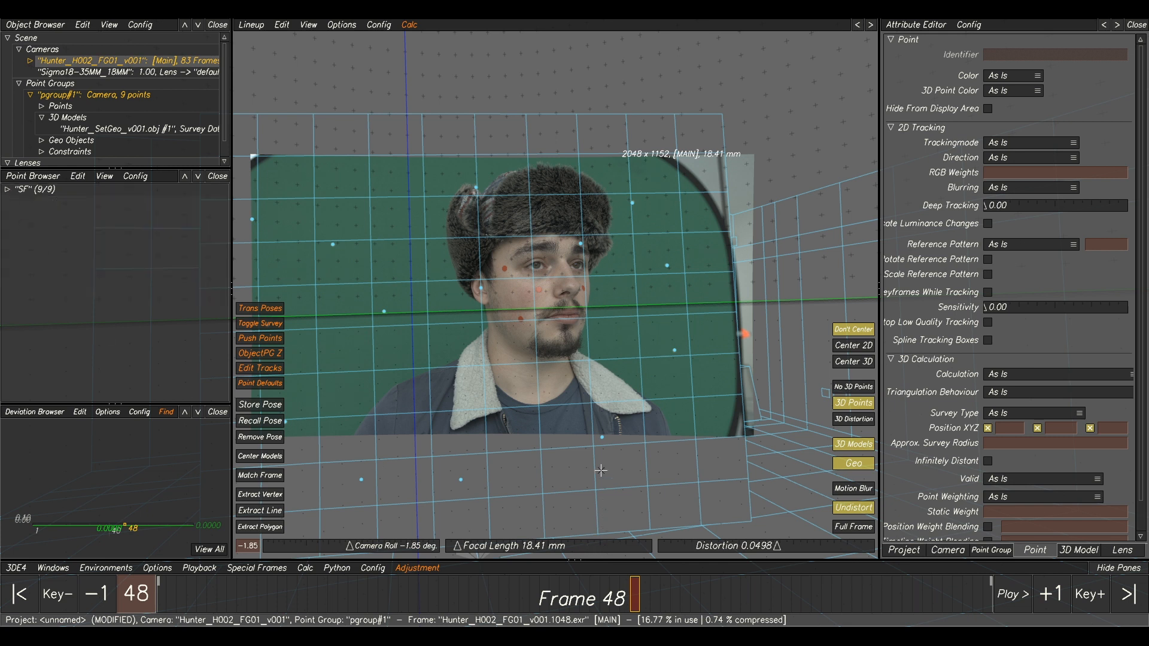
{"action": "key", "text": "F1"}
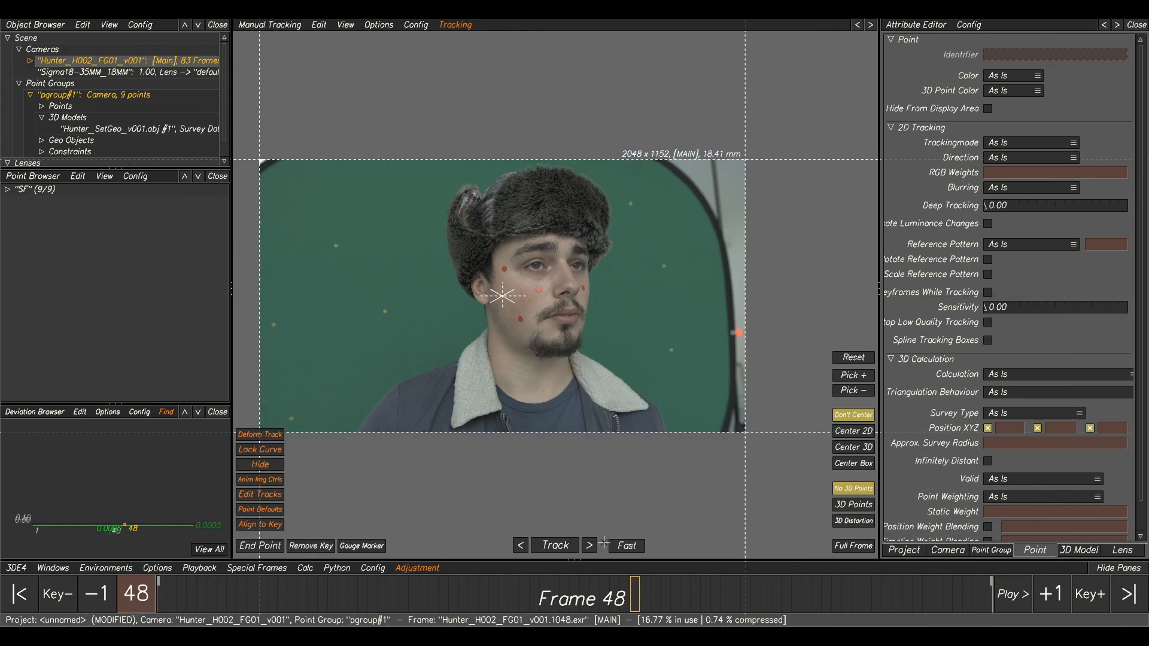
Step: Place point 10 at frame 1 on the upper green-screen marker beside the hat, track it to frame 83 and keep it centred in 2D
{"action": "left_click_drag", "start_coordinate": [620, 603], "coordinate": [161, 598]}
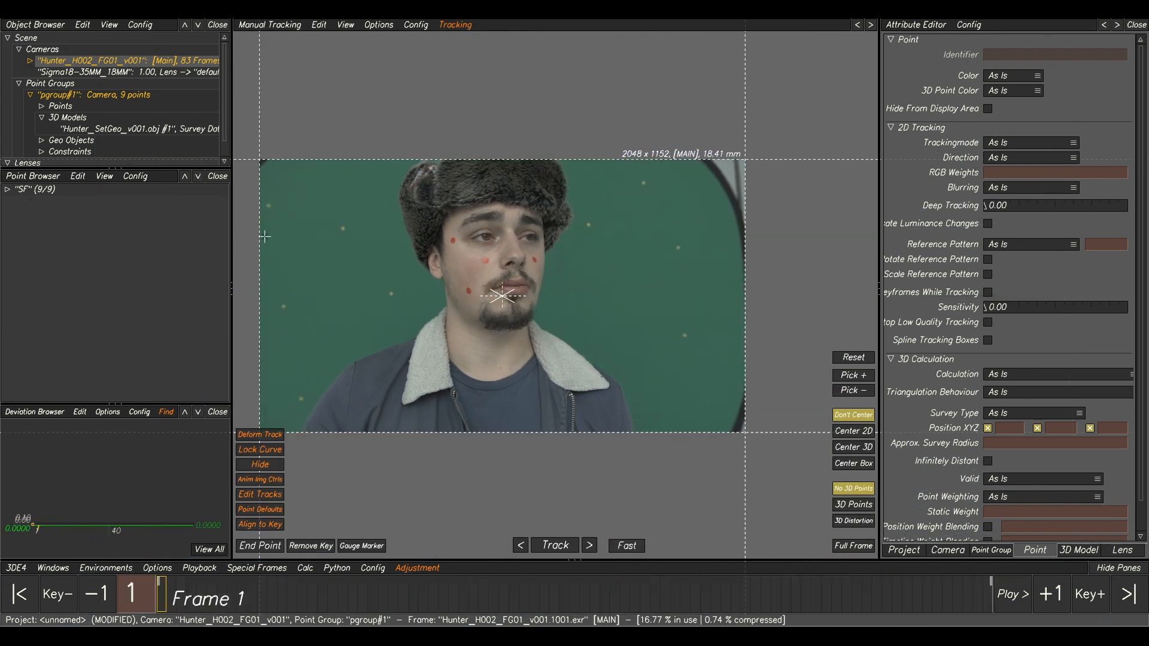
{"action": "scroll", "coordinate": [400, 228], "scroll_direction": "up", "scroll_amount": 4}
{"action": "scroll", "coordinate": [401, 228], "scroll_direction": "up", "scroll_amount": 3}
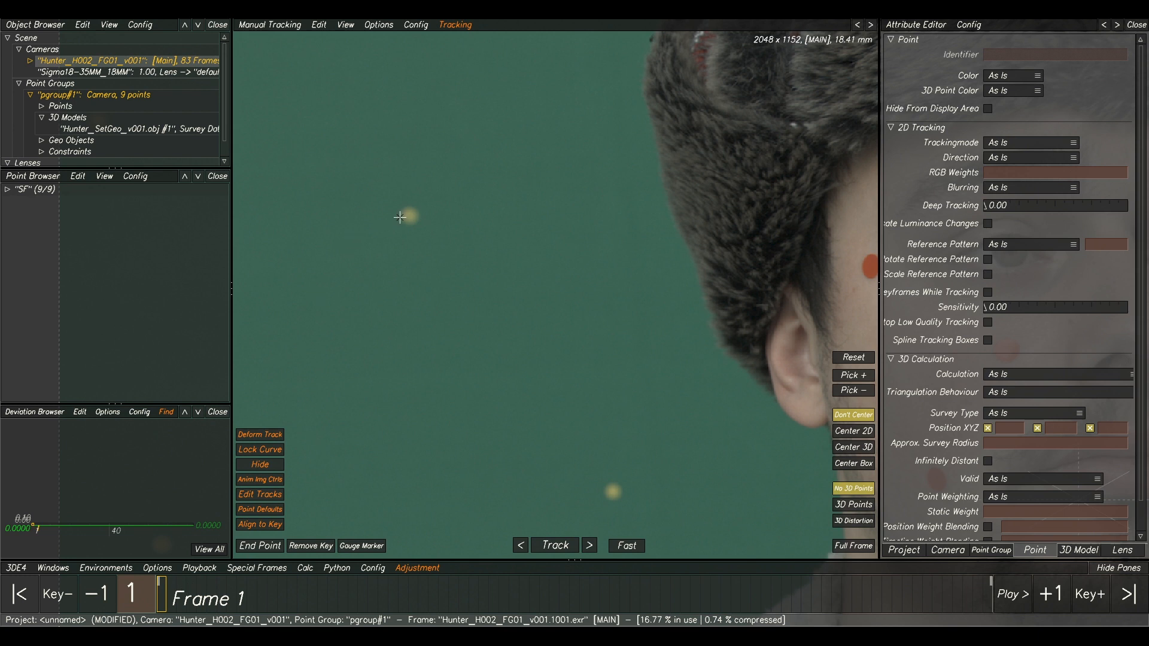
{"action": "left_click", "coordinate": [409, 216], "text": "ctrl"}
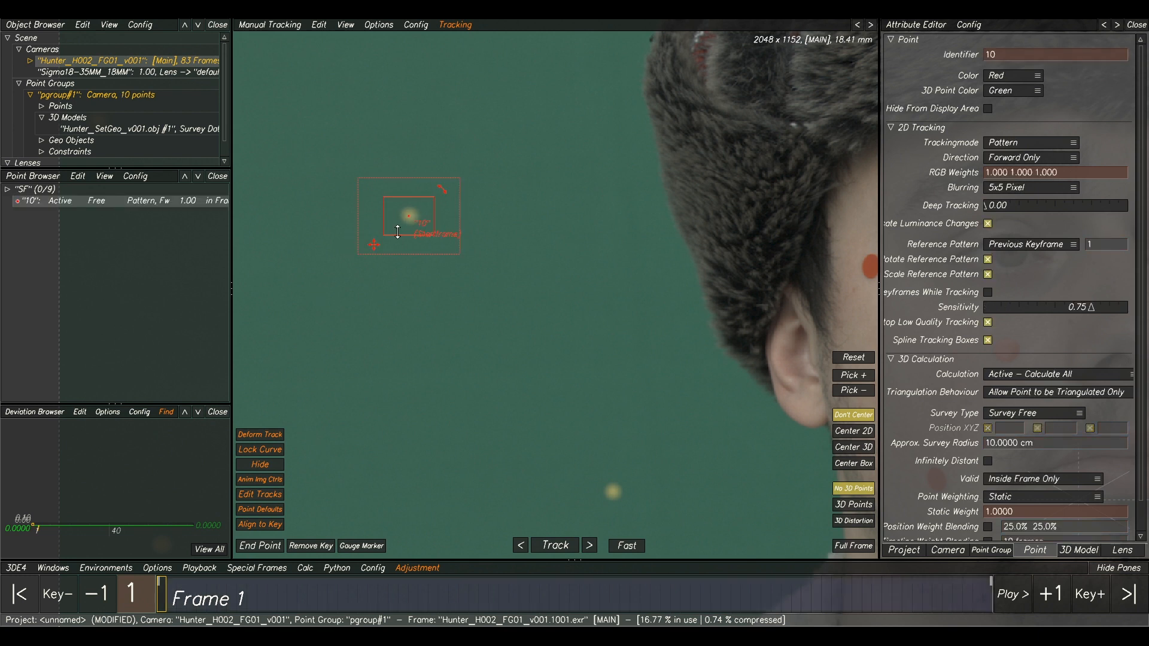
{"action": "left_click", "coordinate": [552, 546]}
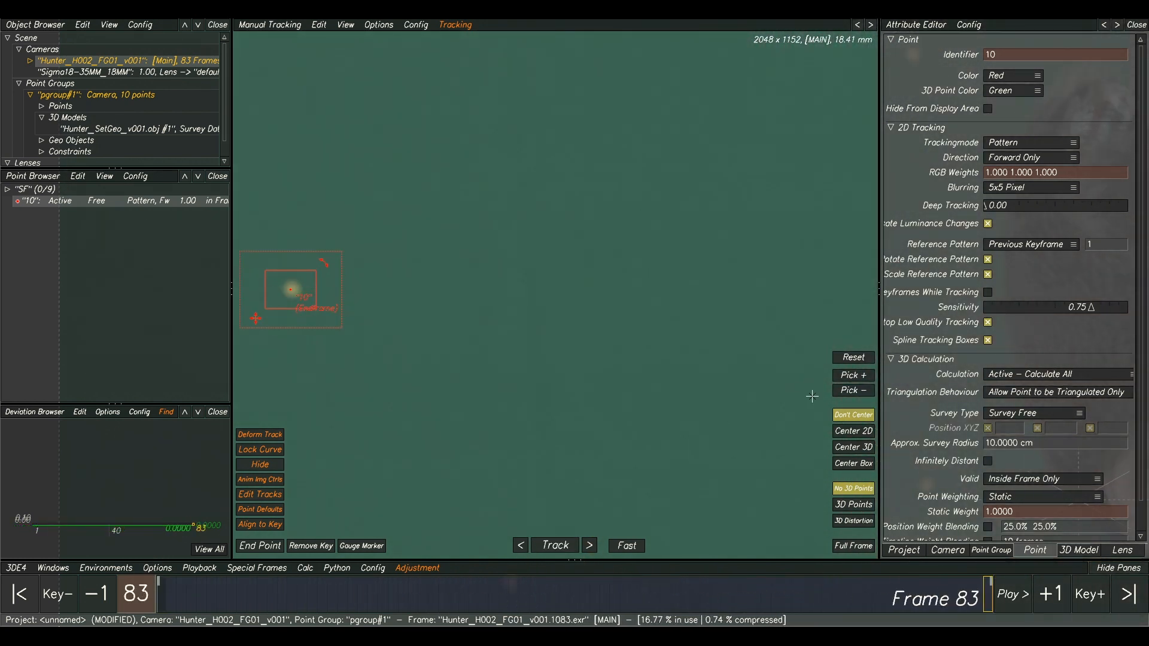
{"action": "left_click", "coordinate": [853, 432]}
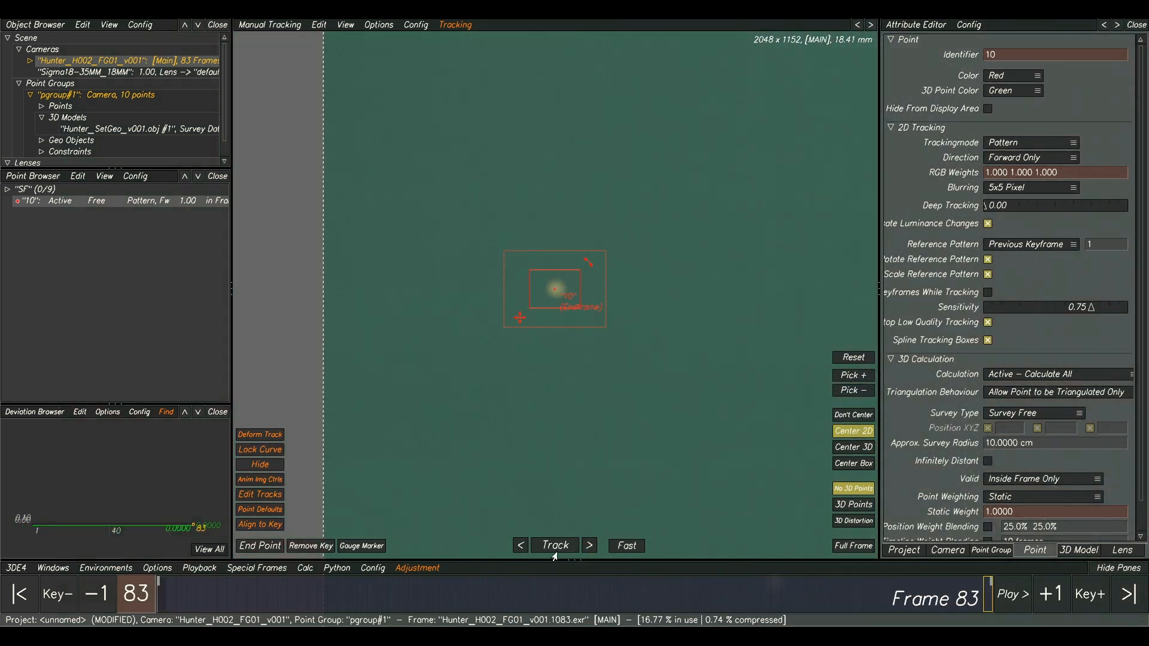
Step: Place point 11 at frame 1 on the green-screen marker between the ear and the jacket shoulder, and track it forward
{"action": "left_click_drag", "start_coordinate": [959, 604], "coordinate": [150, 539]}
{"action": "scroll", "coordinate": [629, 366], "scroll_direction": "down", "scroll_amount": 5}
{"action": "scroll", "coordinate": [605, 433], "scroll_direction": "down", "scroll_amount": 1}
{"action": "middle_click_drag", "start_coordinate": [605, 433], "coordinate": [569, 290]}
{"action": "left_click", "coordinate": [568, 292]}
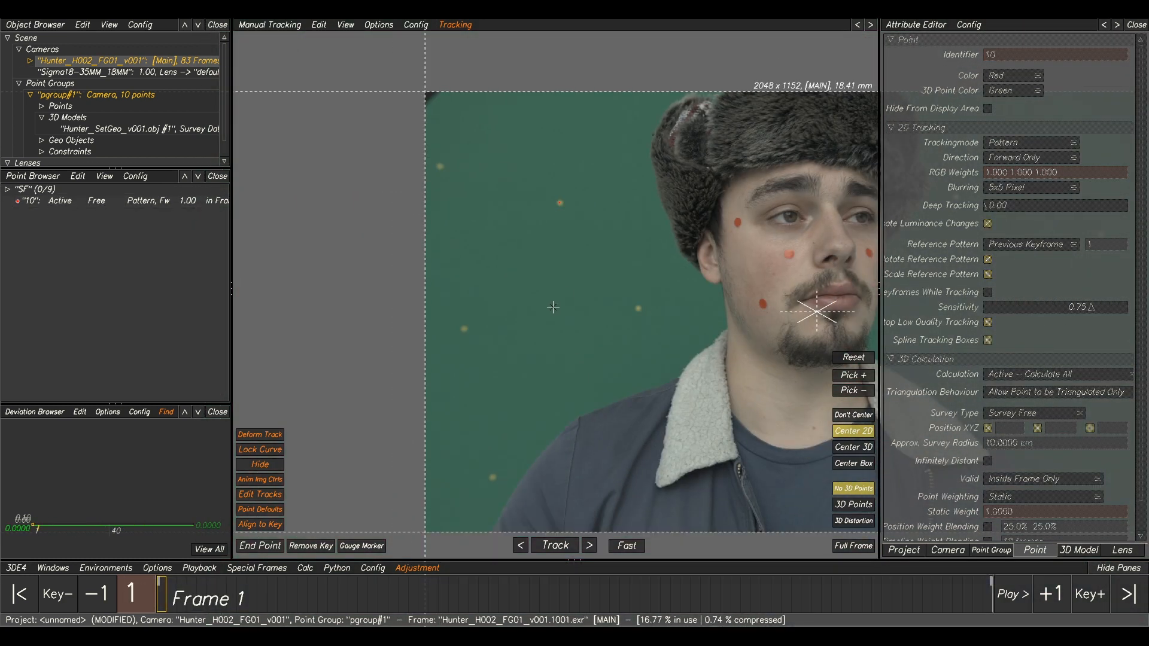
{"action": "scroll", "coordinate": [581, 300], "scroll_direction": "up", "scroll_amount": 4}
{"action": "left_click", "coordinate": [675, 309], "text": "ctrl"}
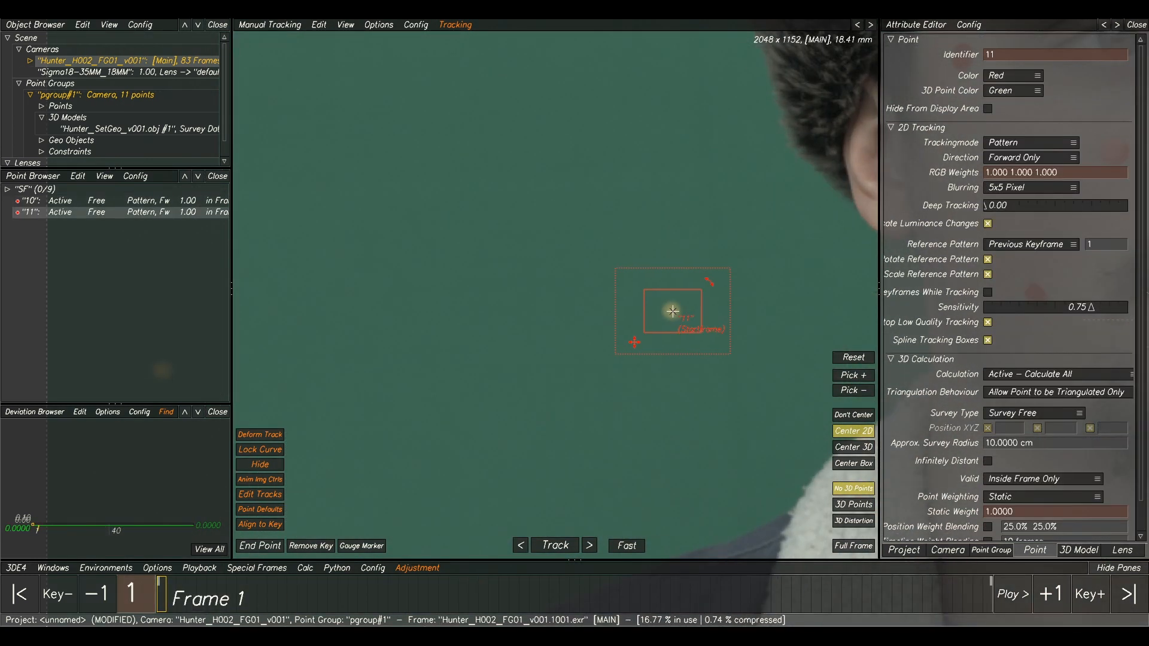
{"action": "left_click", "coordinate": [536, 552]}
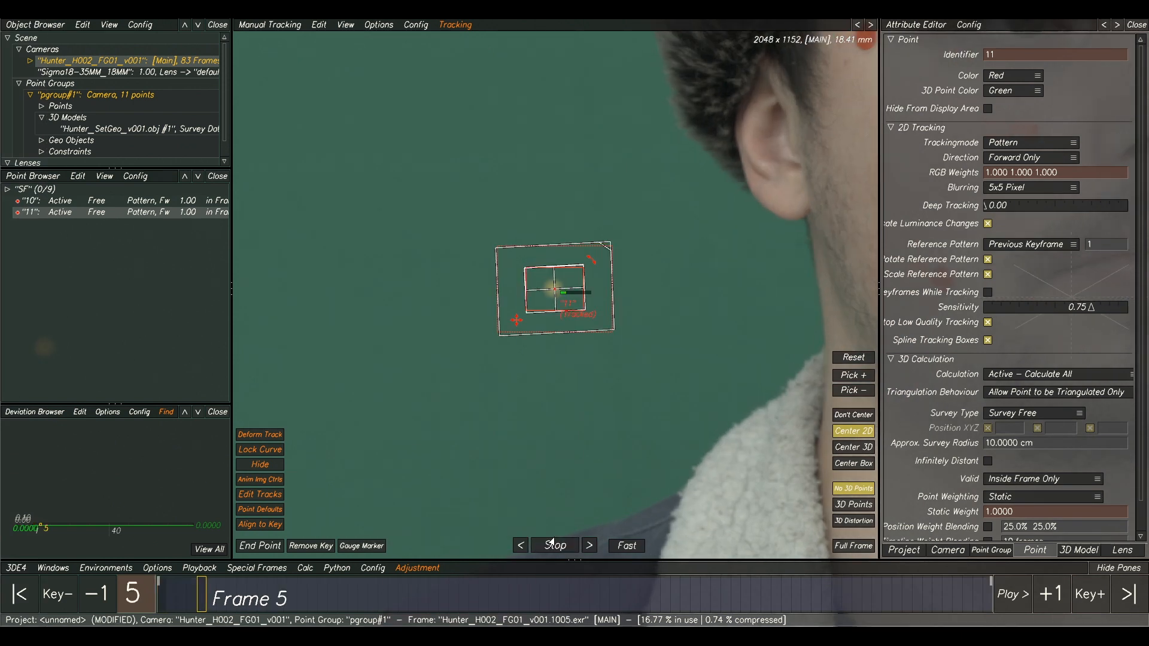
Step: Place point 12 at frame 1 on the mid-height marker near the image's left edge, track it forward and end it at frame 47
{"action": "left_click_drag", "start_coordinate": [883, 592], "coordinate": [159, 592]}
{"action": "left_click", "coordinate": [455, 366]}
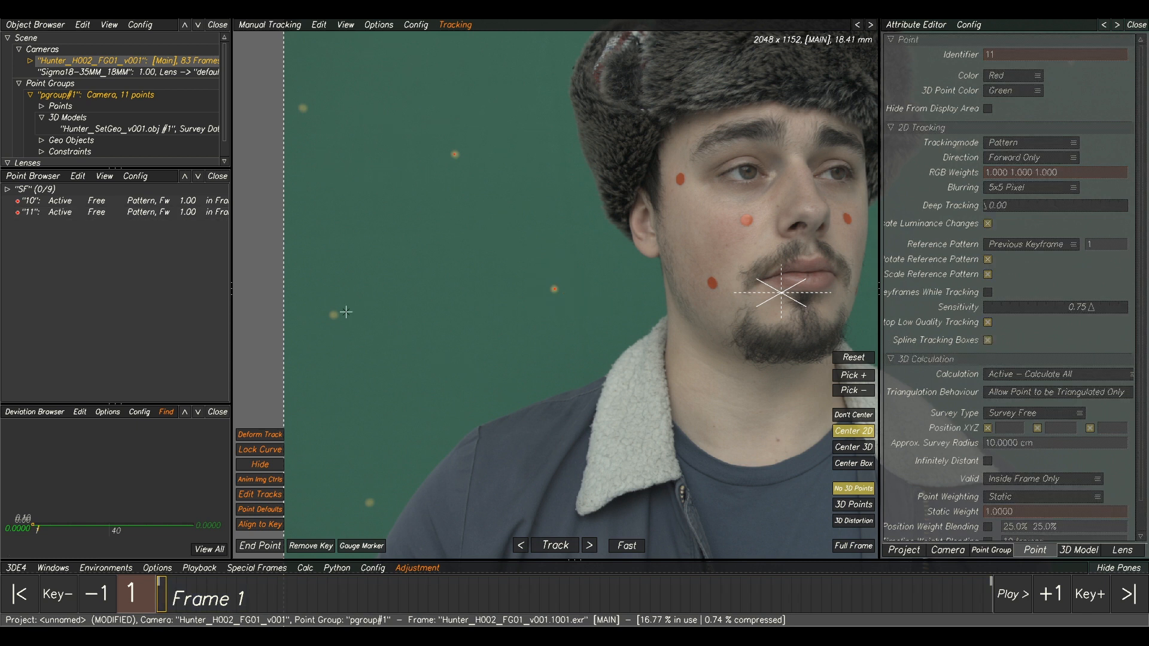
{"action": "scroll", "coordinate": [336, 315], "scroll_direction": "up", "scroll_amount": 2}
{"action": "left_click", "coordinate": [323, 317], "text": "ctrl"}
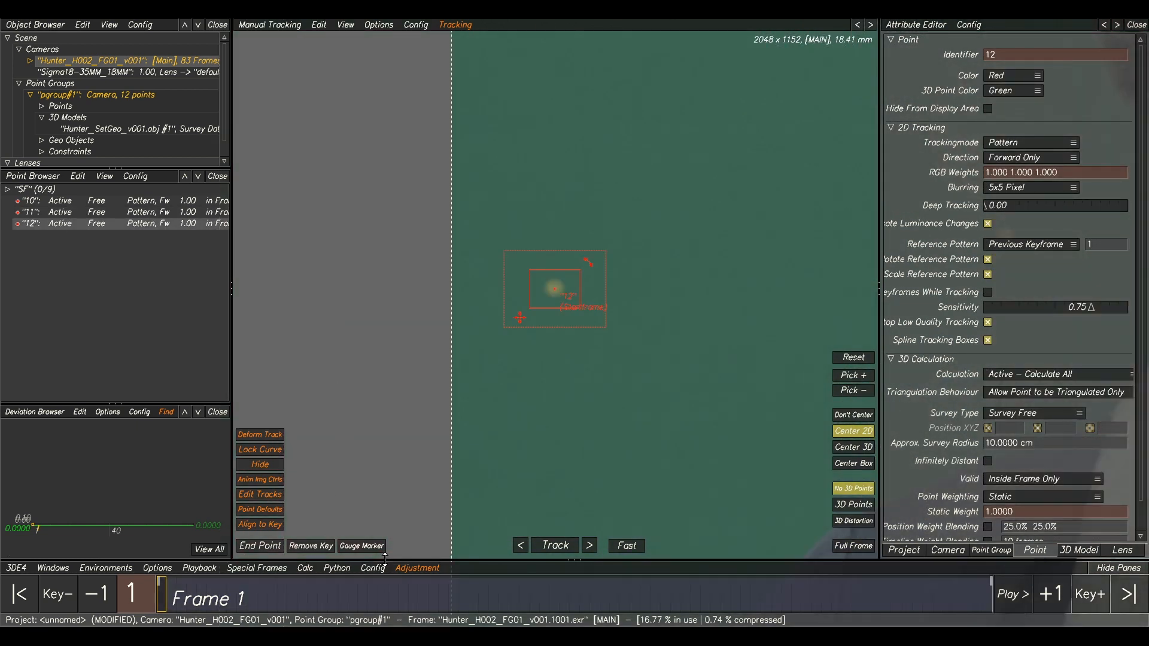
{"action": "left_click", "coordinate": [552, 547]}
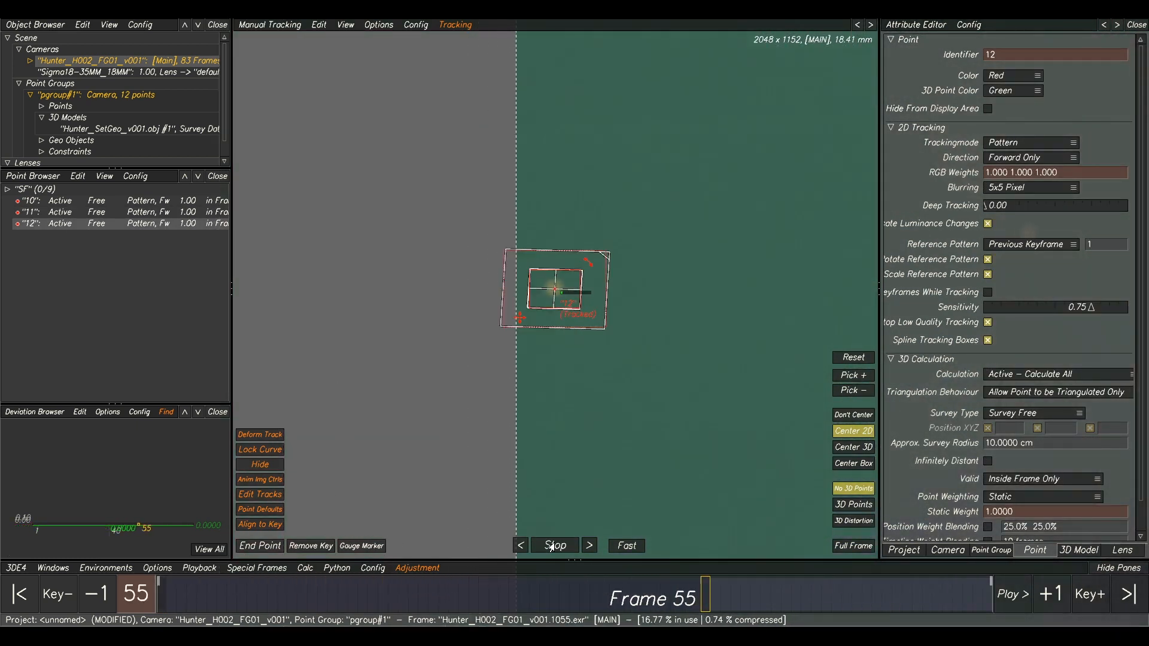
{"action": "left_click_drag", "start_coordinate": [841, 601], "coordinate": [625, 598]}
{"action": "left_click", "coordinate": [259, 546]}
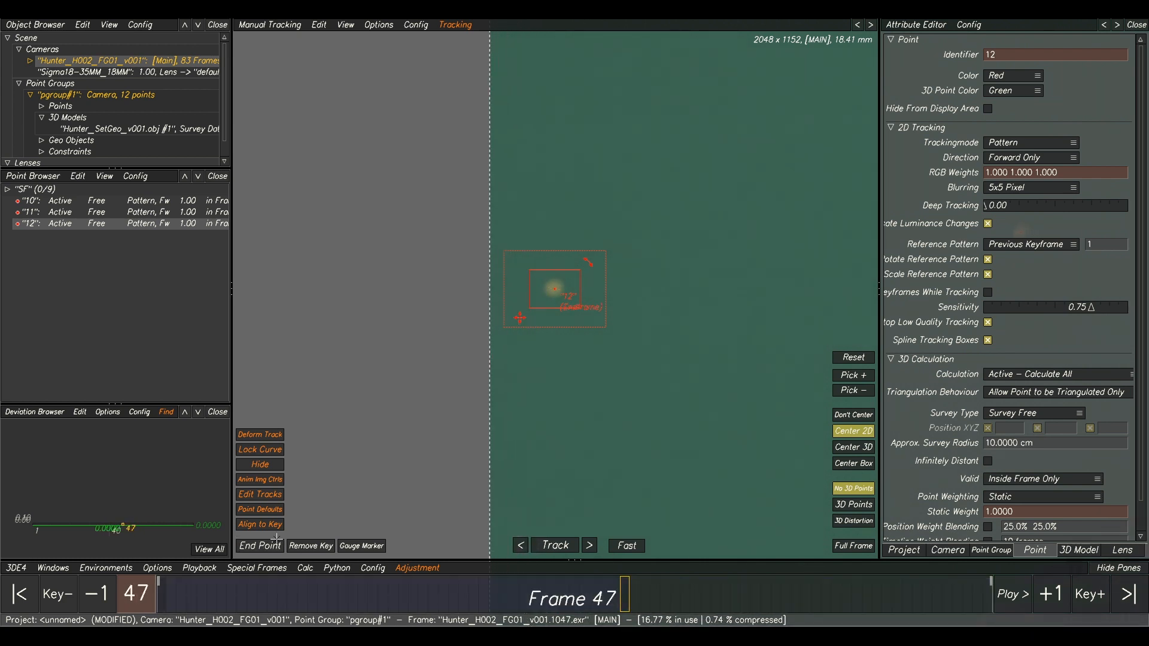
Step: Place point 13 at frame 1 on the low green-screen marker beside the actor's jacket sleeve, and track it forward
{"action": "scroll", "coordinate": [645, 494], "scroll_direction": "down", "scroll_amount": 5}
{"action": "middle_click_drag", "start_coordinate": [645, 493], "coordinate": [636, 408]}
{"action": "mouse_move", "coordinate": [623, 608]}
{"action": "left_mouse_down"}
{"action": "mouse_move", "coordinate": [931, 611]}
{"action": "mouse_move", "coordinate": [159, 617]}
{"action": "left_mouse_up"}
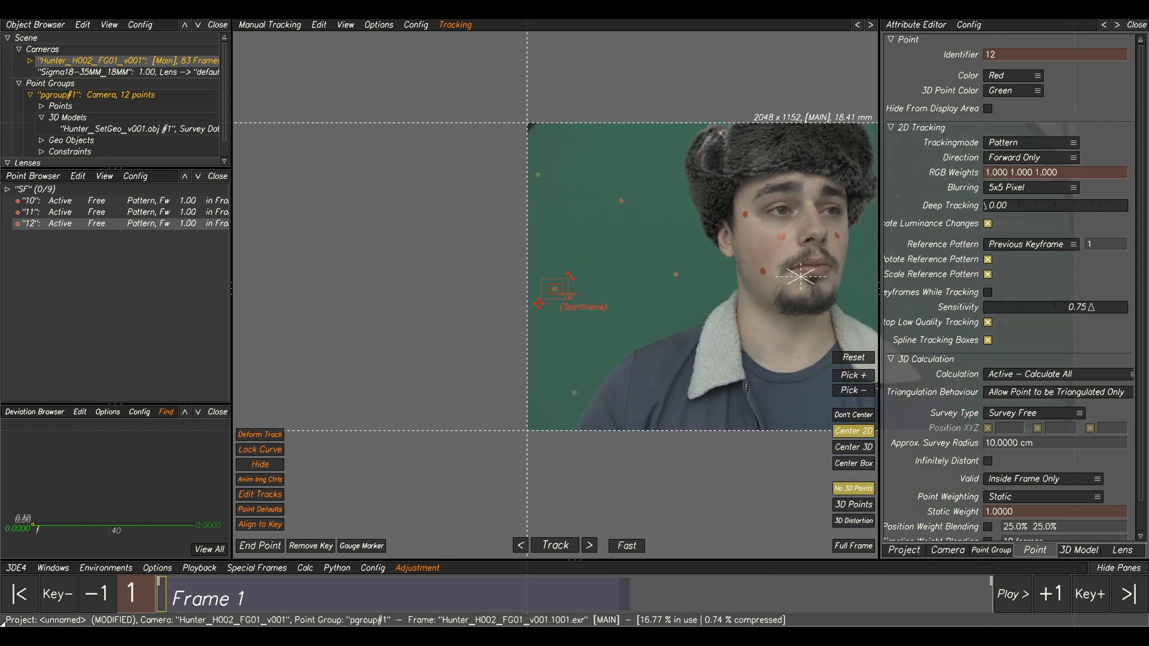
{"action": "scroll", "coordinate": [531, 432], "scroll_direction": "up", "scroll_amount": 3}
{"action": "left_click", "coordinate": [589, 283]}
{"action": "scroll", "coordinate": [590, 283], "scroll_direction": "up", "scroll_amount": 4}
{"action": "left_click", "coordinate": [618, 352], "text": "ctrl"}
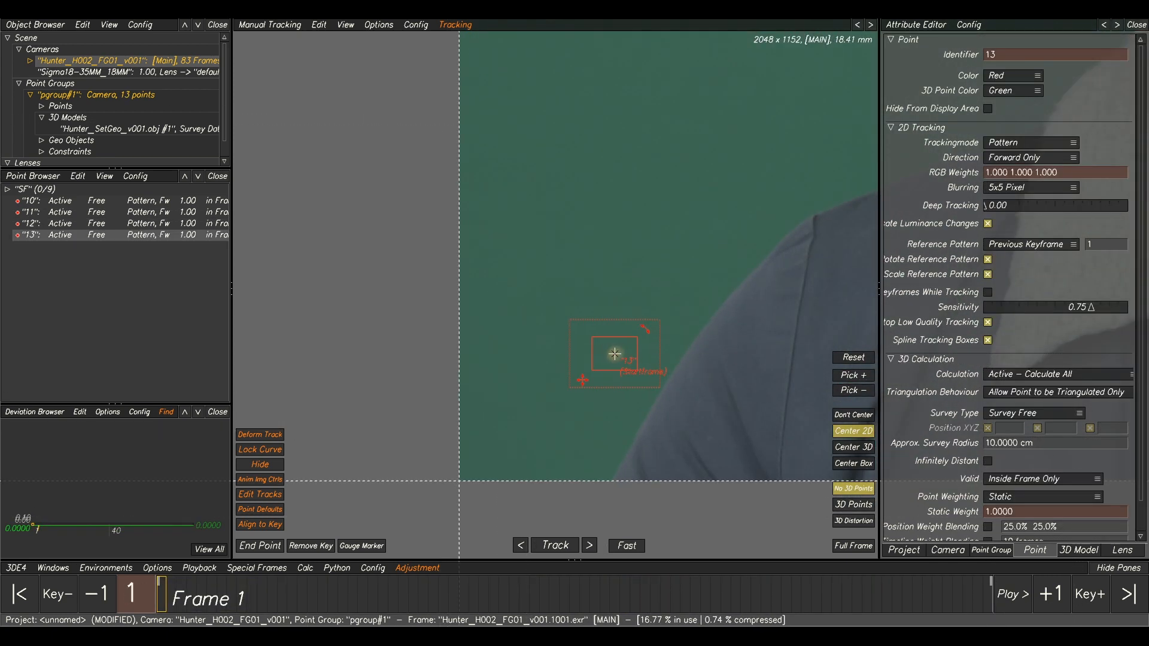
{"action": "left_click", "coordinate": [542, 545]}
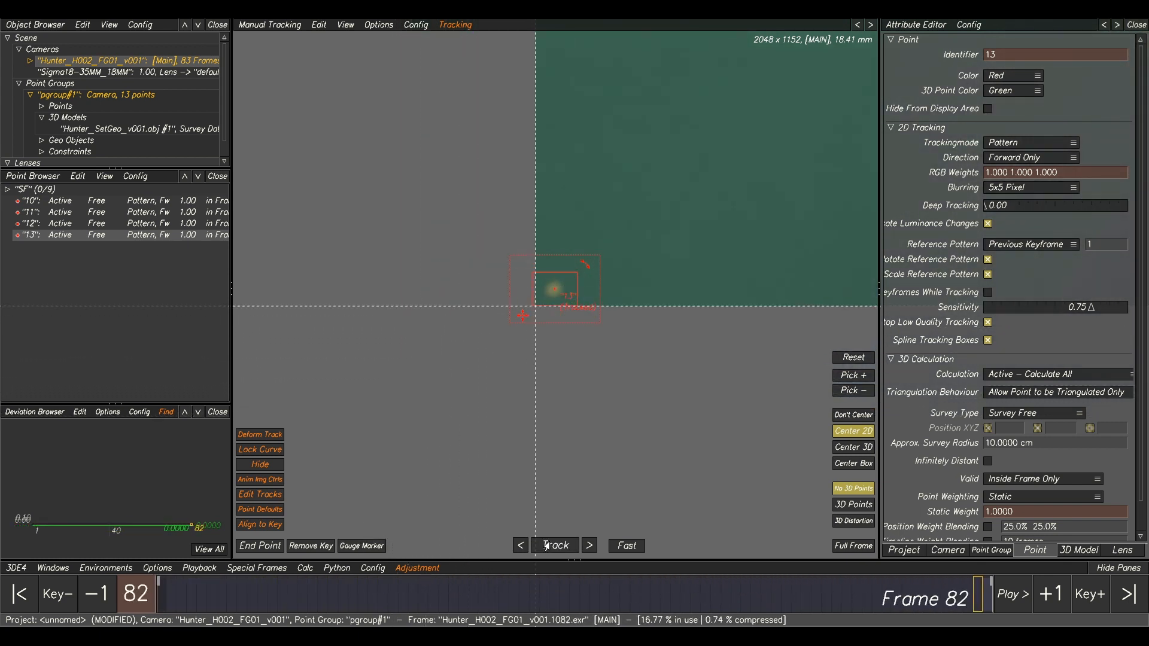
Step: Shrink point 13's pattern box at frame 79, gauge its marker there as a keyframe, and track it on to frame 83
{"action": "left_click_drag", "start_coordinate": [977, 605], "coordinate": [941, 605]}
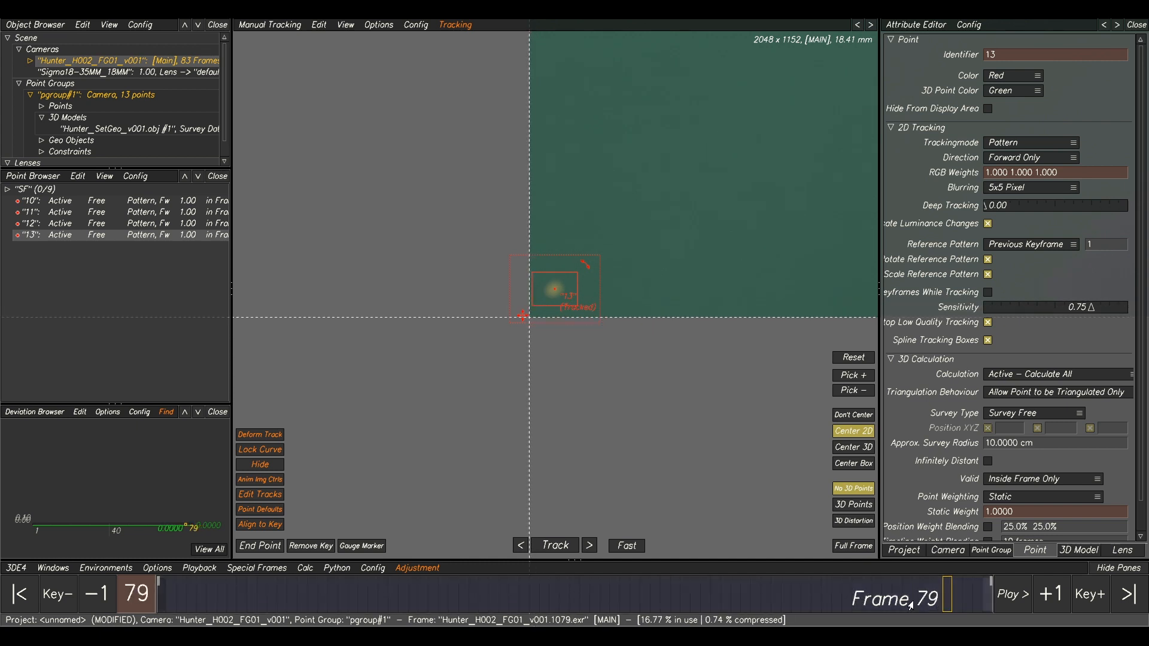
{"action": "left_click_drag", "start_coordinate": [532, 306], "coordinate": [533, 311]}
{"action": "left_click", "coordinate": [374, 546]}
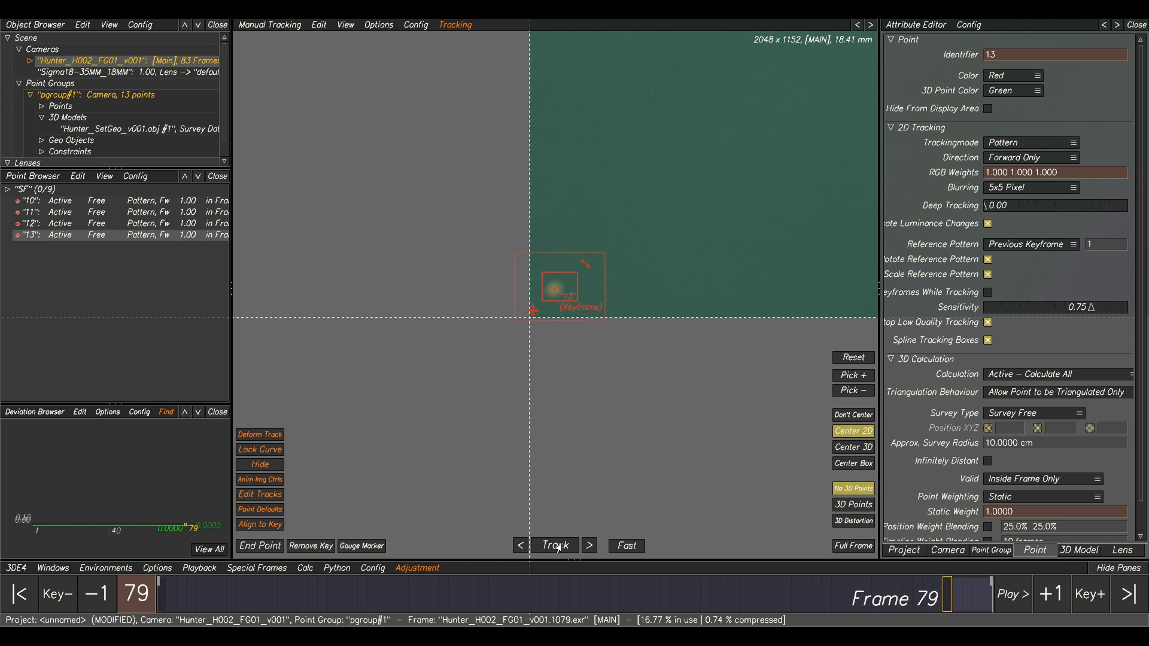
{"action": "left_click", "coordinate": [557, 546]}
Step: Place point 14 at frame 1 on the lowest green-screen marker on the side the actor faces, and track it to frame 83
{"action": "scroll", "coordinate": [646, 290], "scroll_direction": "down", "scroll_amount": 5}
{"action": "middle_click_drag", "start_coordinate": [814, 263], "coordinate": [340, 306]}
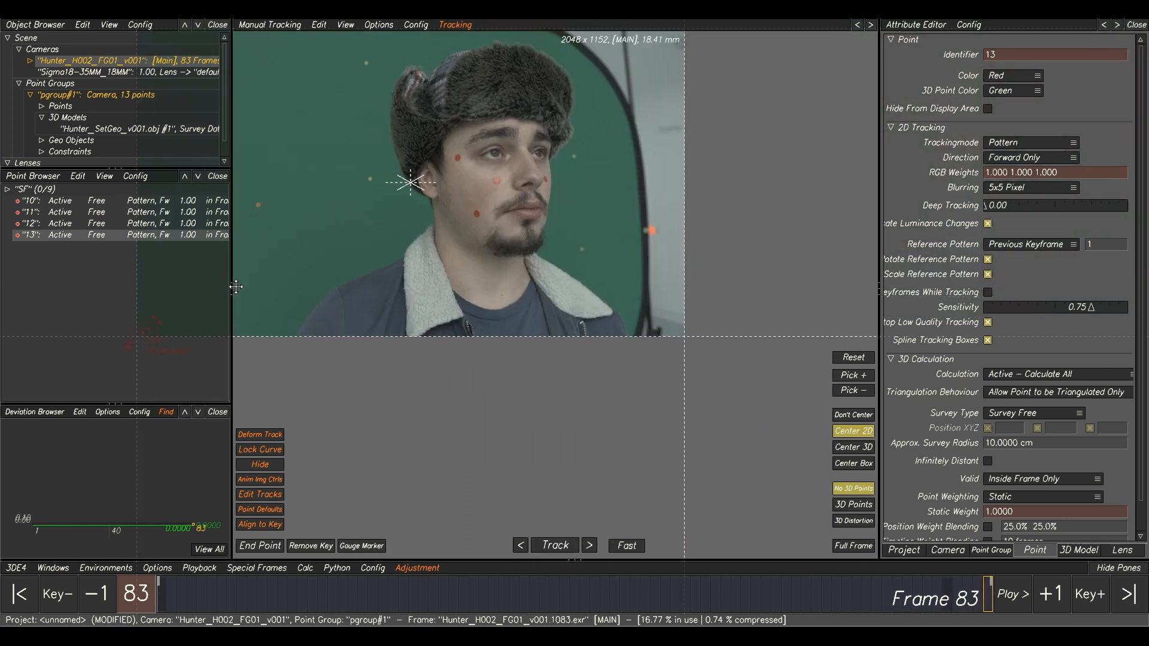
{"action": "scroll", "coordinate": [336, 304], "scroll_direction": "down", "scroll_amount": 3}
{"action": "left_click_drag", "start_coordinate": [925, 600], "coordinate": [160, 599]}
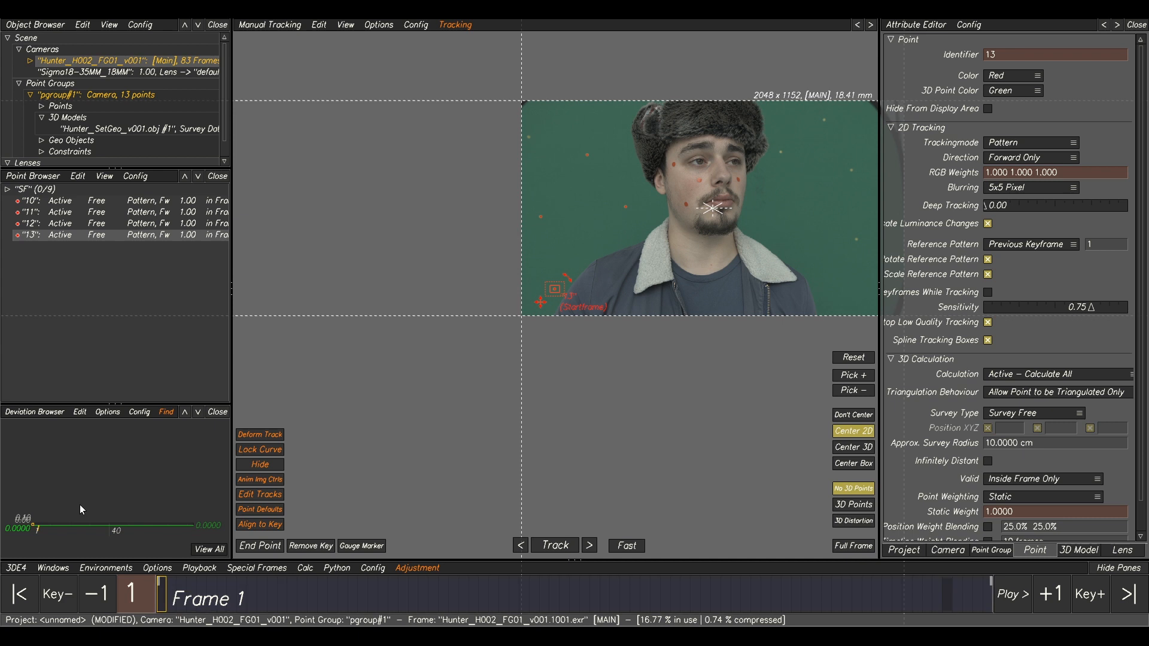
{"action": "scroll", "coordinate": [684, 337], "scroll_direction": "up", "scroll_amount": 5}
{"action": "left_click", "coordinate": [684, 337]}
{"action": "scroll", "coordinate": [680, 338], "scroll_direction": "up", "scroll_amount": 5}
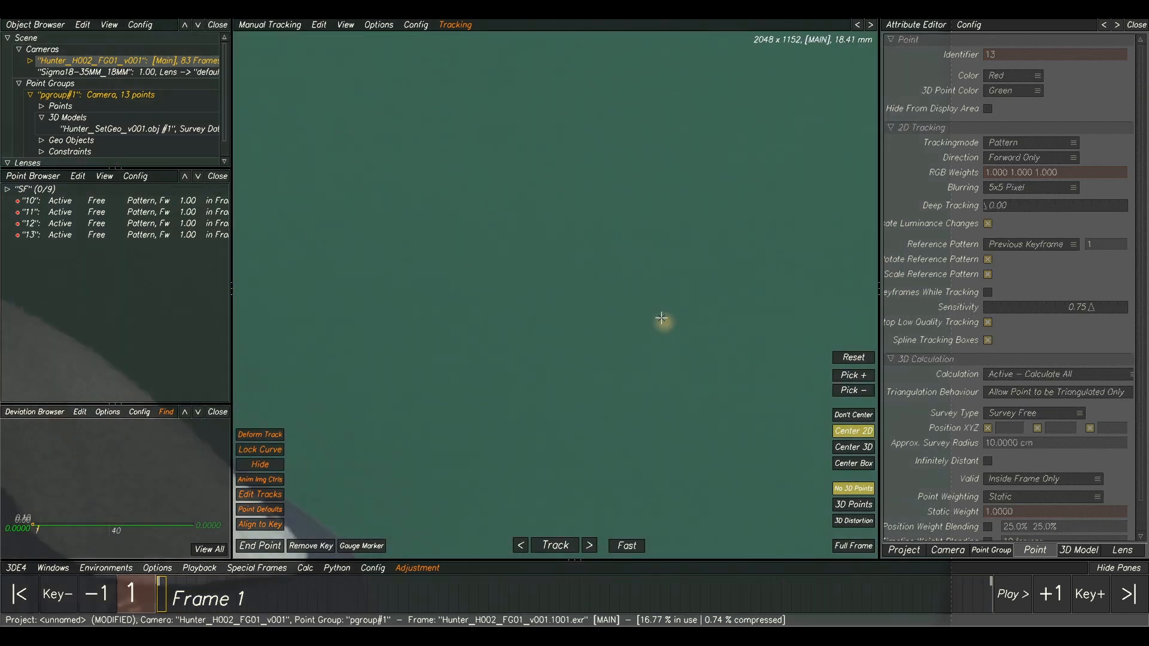
{"action": "left_click", "coordinate": [665, 323], "text": "ctrl"}
{"action": "left_click", "coordinate": [546, 547]}
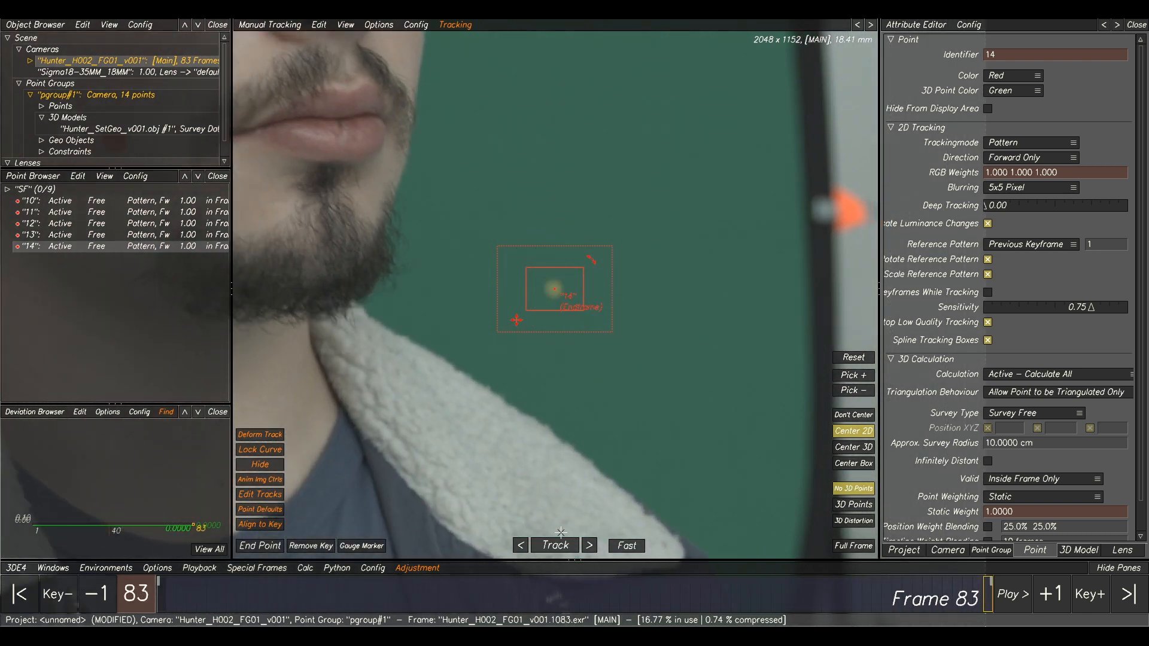
Step: Place point 15 at frame 1 on the green-screen marker directly above point 14, and track it forward
{"action": "left_click_drag", "start_coordinate": [948, 585], "coordinate": [3, 560]}
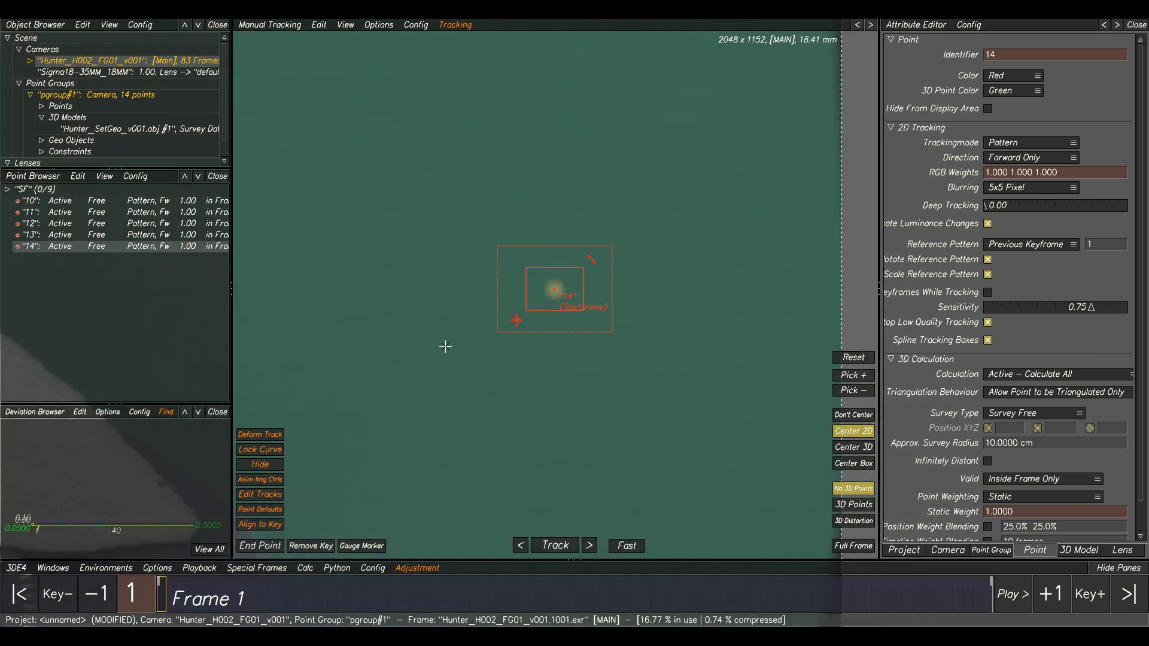
{"action": "scroll", "coordinate": [491, 275], "scroll_direction": "down", "scroll_amount": 3}
{"action": "middle_click_drag", "start_coordinate": [541, 156], "coordinate": [612, 388]}
{"action": "left_click", "coordinate": [619, 386]}
{"action": "scroll", "coordinate": [559, 311], "scroll_direction": "up", "scroll_amount": 3}
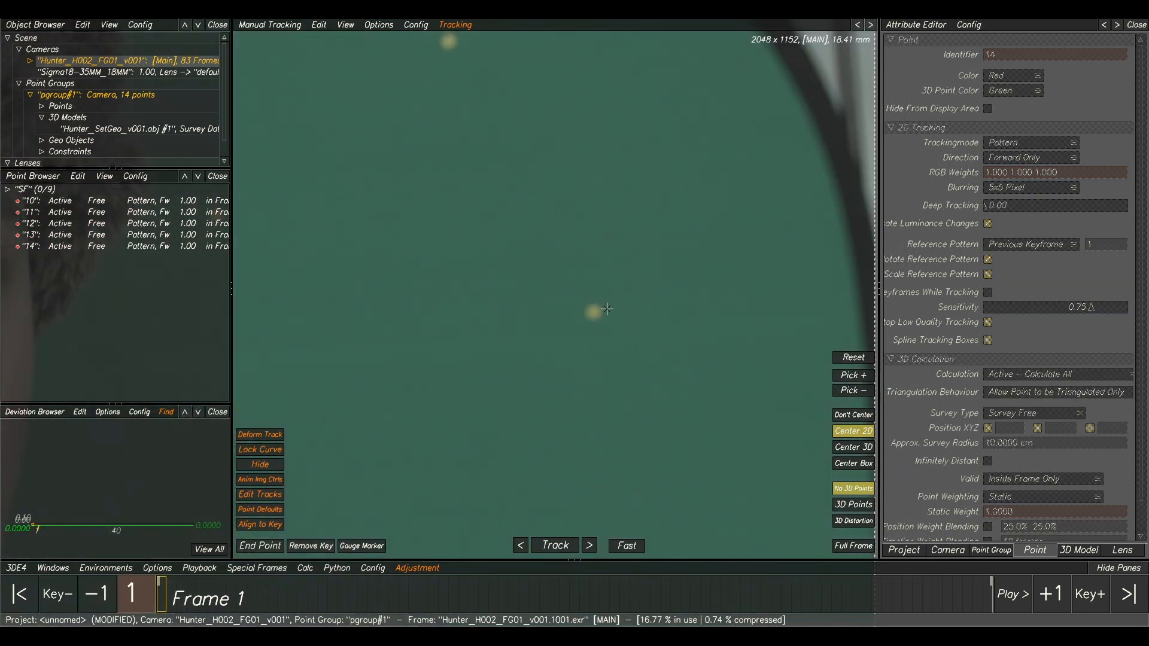
{"action": "left_click", "coordinate": [593, 312], "text": "ctrl"}
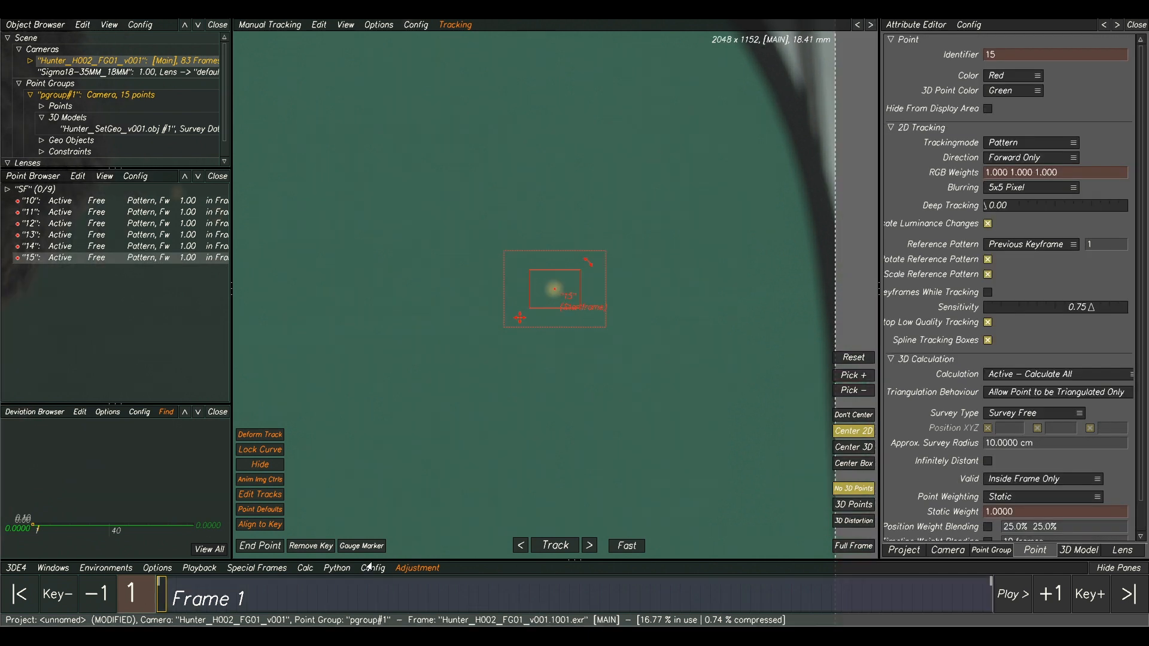
{"action": "left_click", "coordinate": [556, 545]}
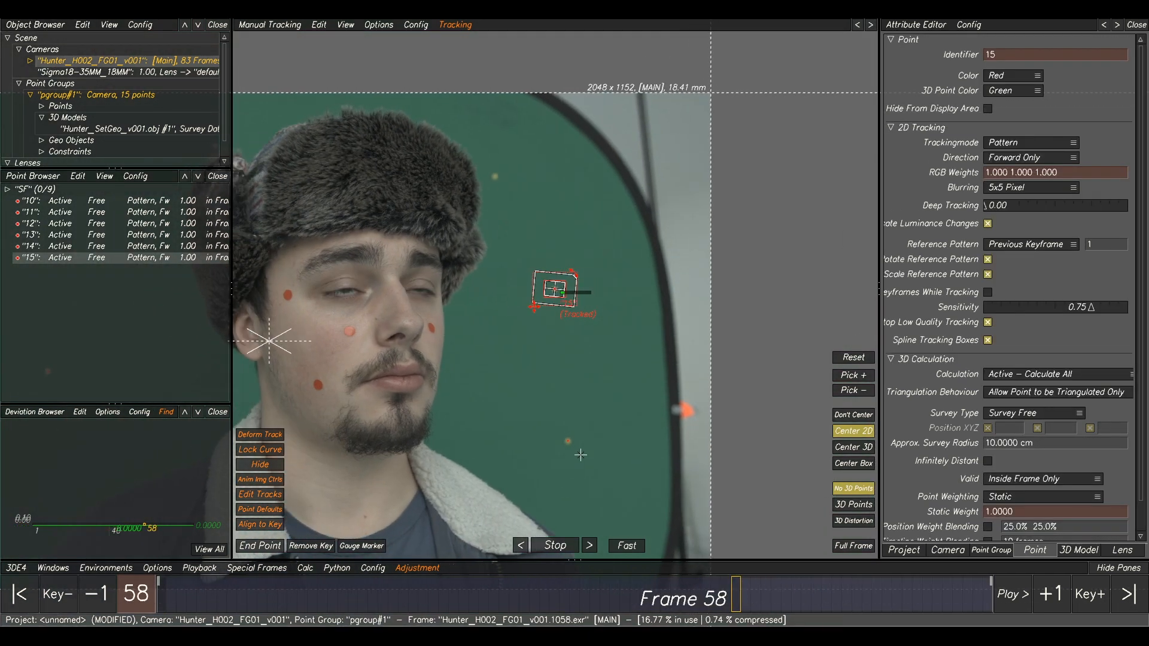
Step: Place point 16 at frame 1 where the green screen's black rim meets the stand, adjust its pattern and search boxes, and track it forward
{"action": "scroll", "coordinate": [581, 457], "scroll_direction": "down", "scroll_amount": 2}
{"action": "left_click", "coordinate": [618, 379]}
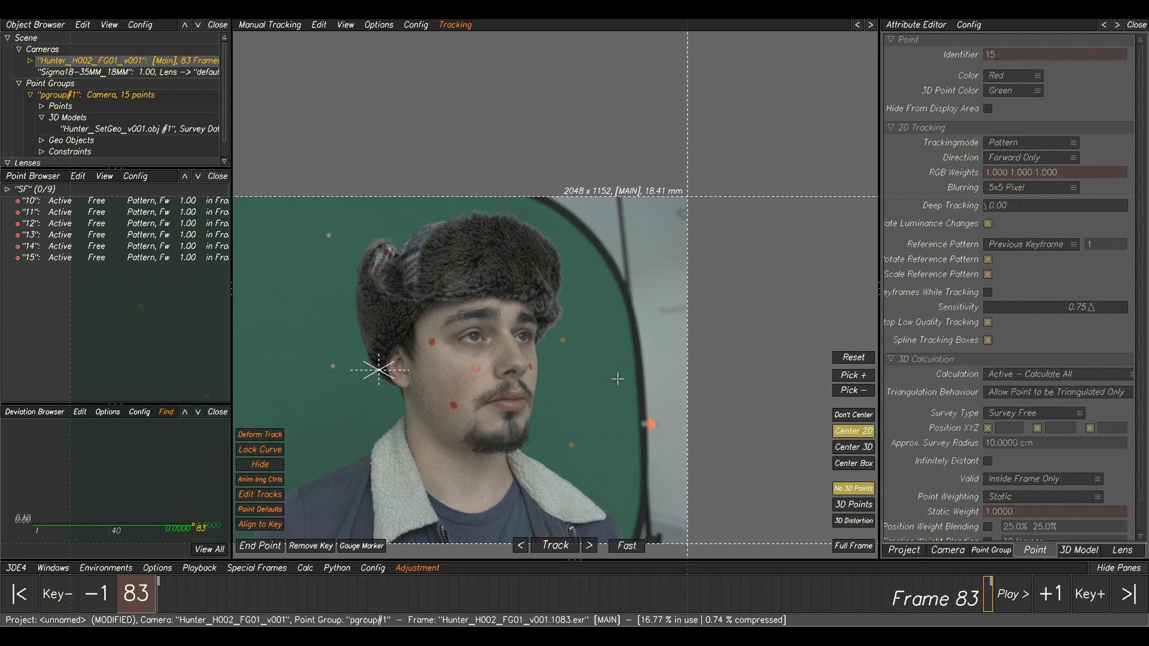
{"action": "left_click_drag", "start_coordinate": [769, 606], "coordinate": [161, 589]}
{"action": "scroll", "coordinate": [765, 259], "scroll_direction": "up", "scroll_amount": 3}
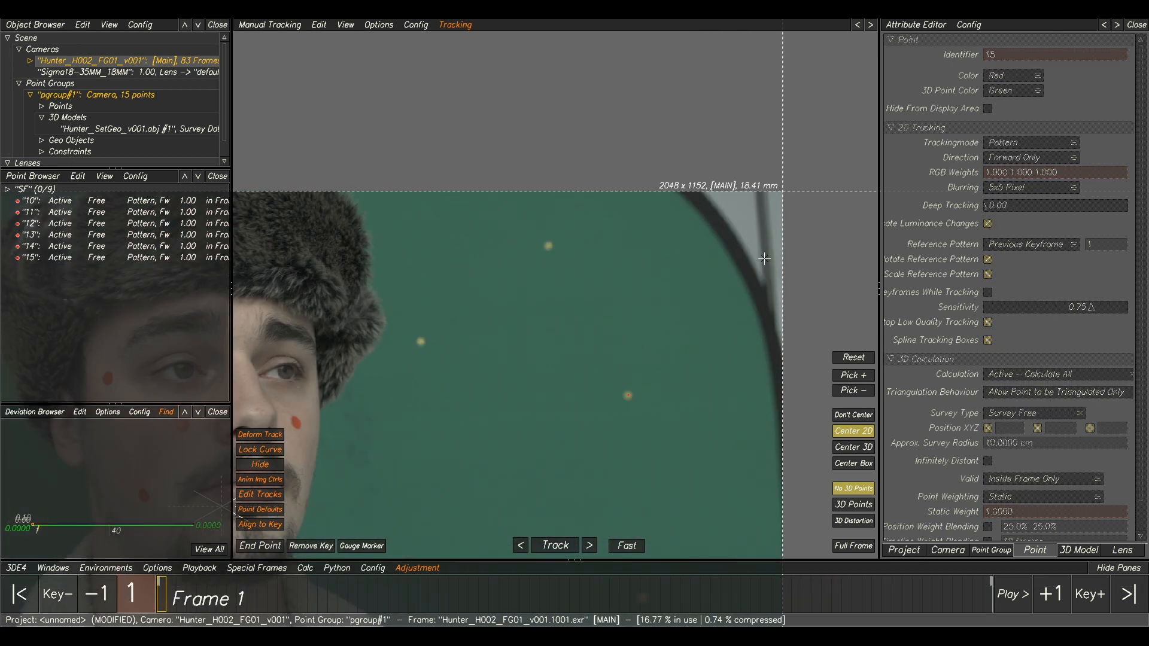
{"action": "left_click", "coordinate": [761, 289], "text": "ctrl"}
{"action": "left_click_drag", "start_coordinate": [532, 309], "coordinate": [487, 349]}
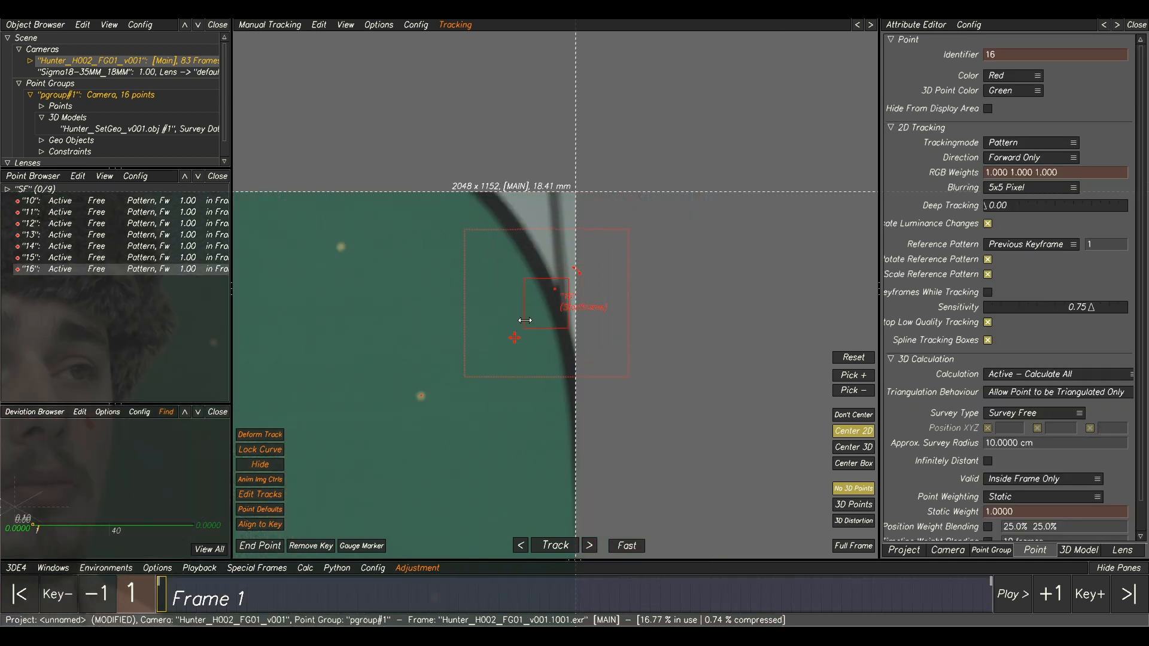
{"action": "left_click_drag", "start_coordinate": [565, 284], "coordinate": [566, 274]}
{"action": "left_click", "coordinate": [551, 546]}
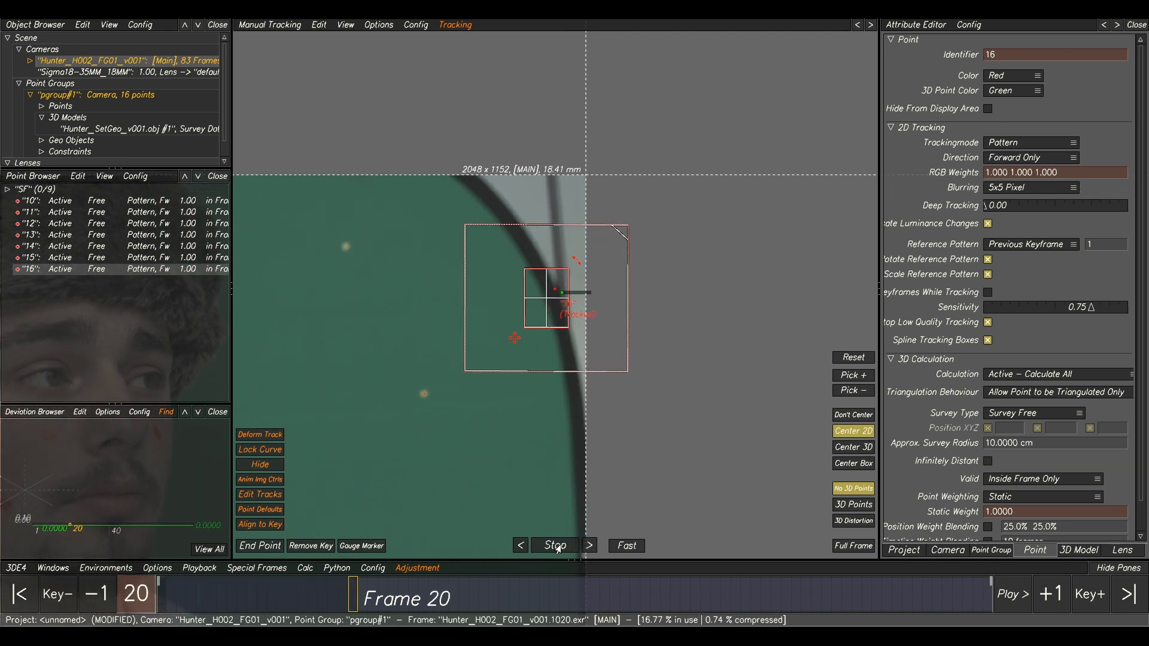
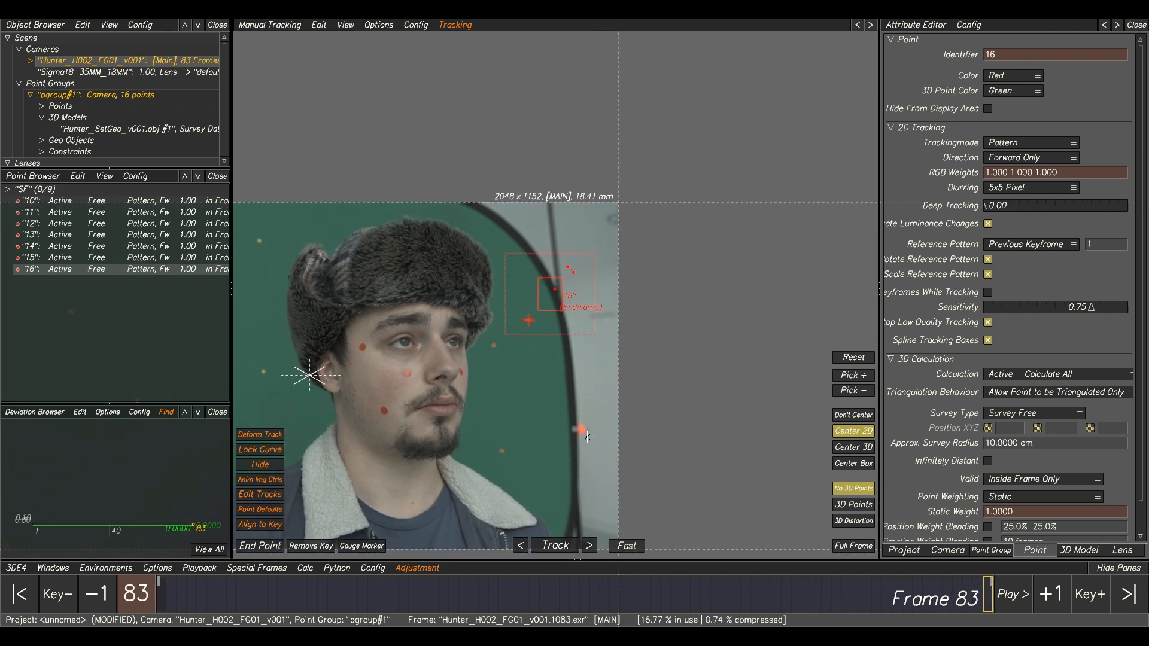
Step: Place point 17 at frame 83 on the green-screen marker behind the actor's ear, and track it backward
{"action": "middle_click_drag", "start_coordinate": [615, 472], "coordinate": [700, 313]}
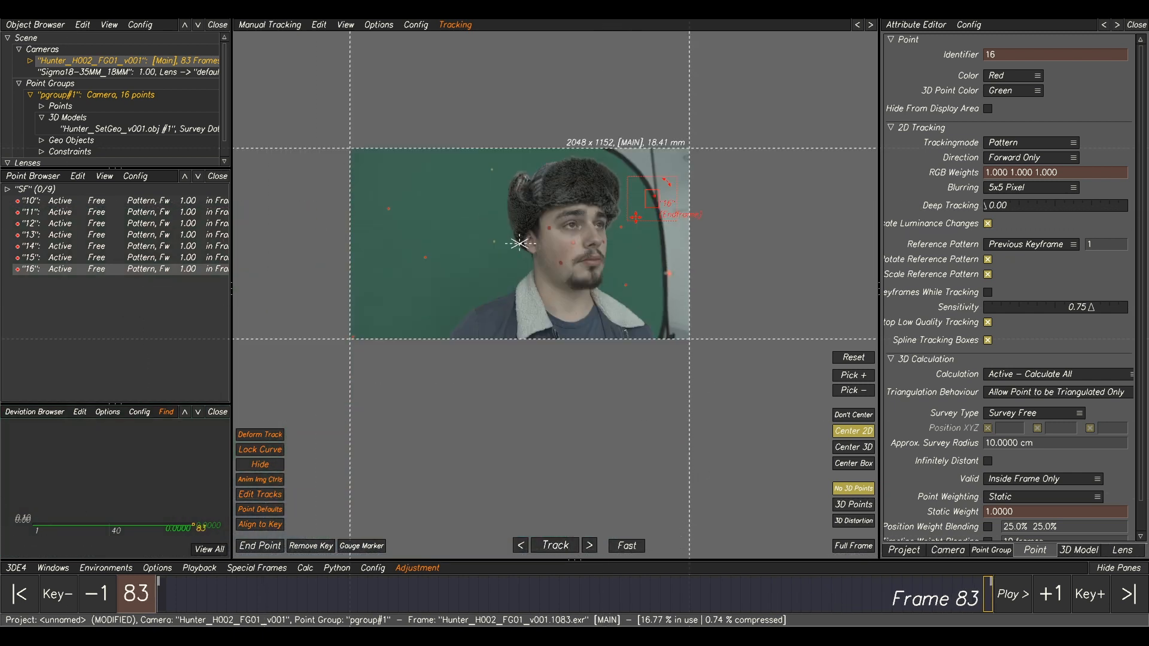
{"action": "left_click", "coordinate": [573, 366]}
{"action": "scroll", "coordinate": [506, 252], "scroll_direction": "up", "scroll_amount": 3}
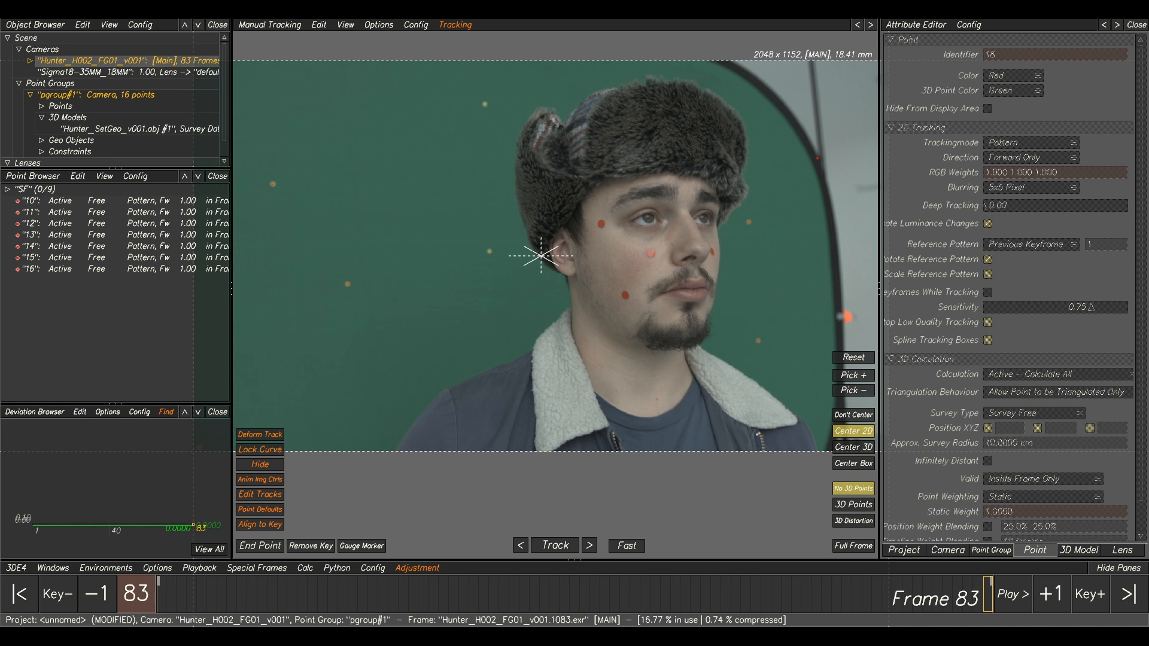
{"action": "scroll", "coordinate": [502, 278], "scroll_direction": "up", "scroll_amount": 3}
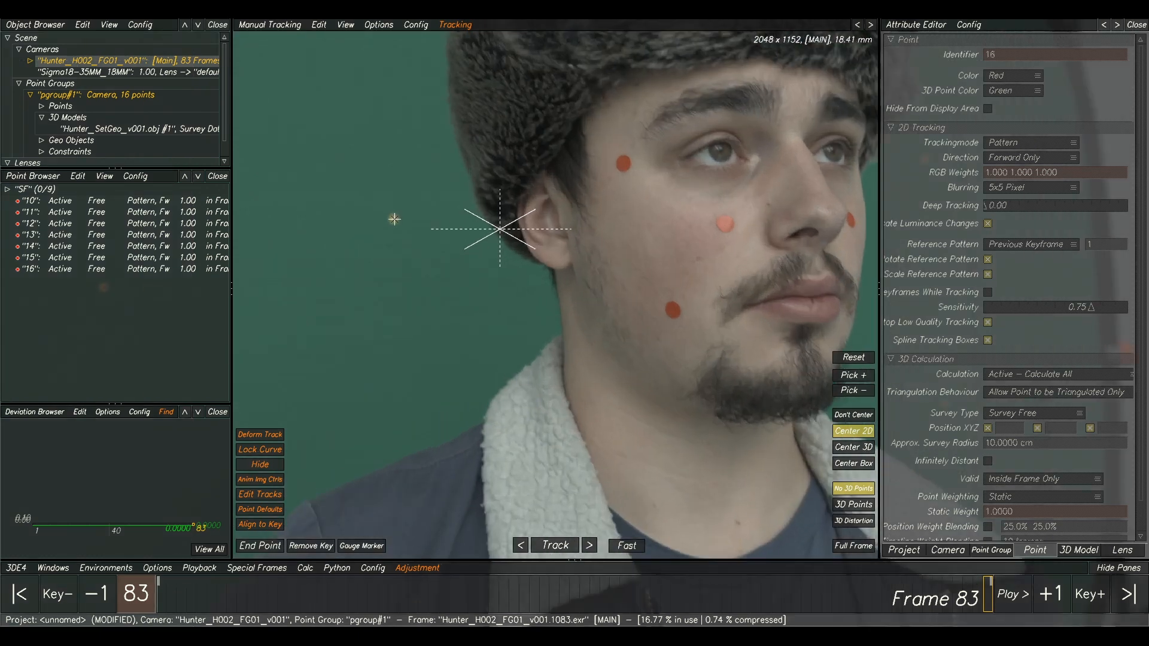
{"action": "left_click", "coordinate": [394, 219], "text": "ctrl"}
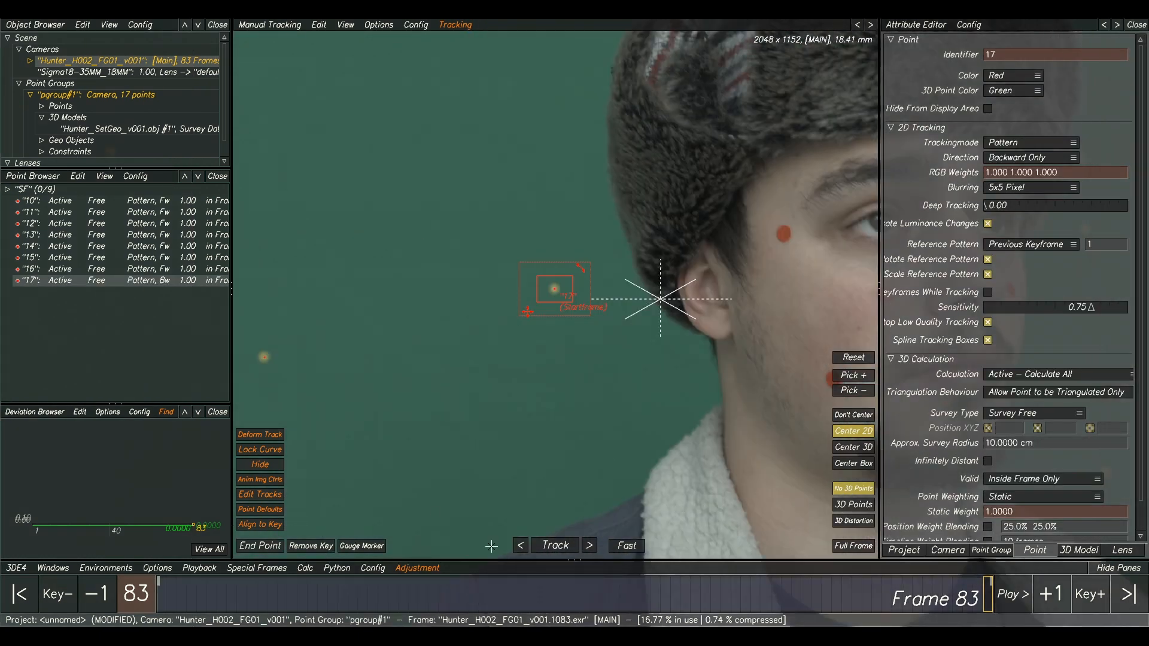
{"action": "left_click", "coordinate": [556, 546]}
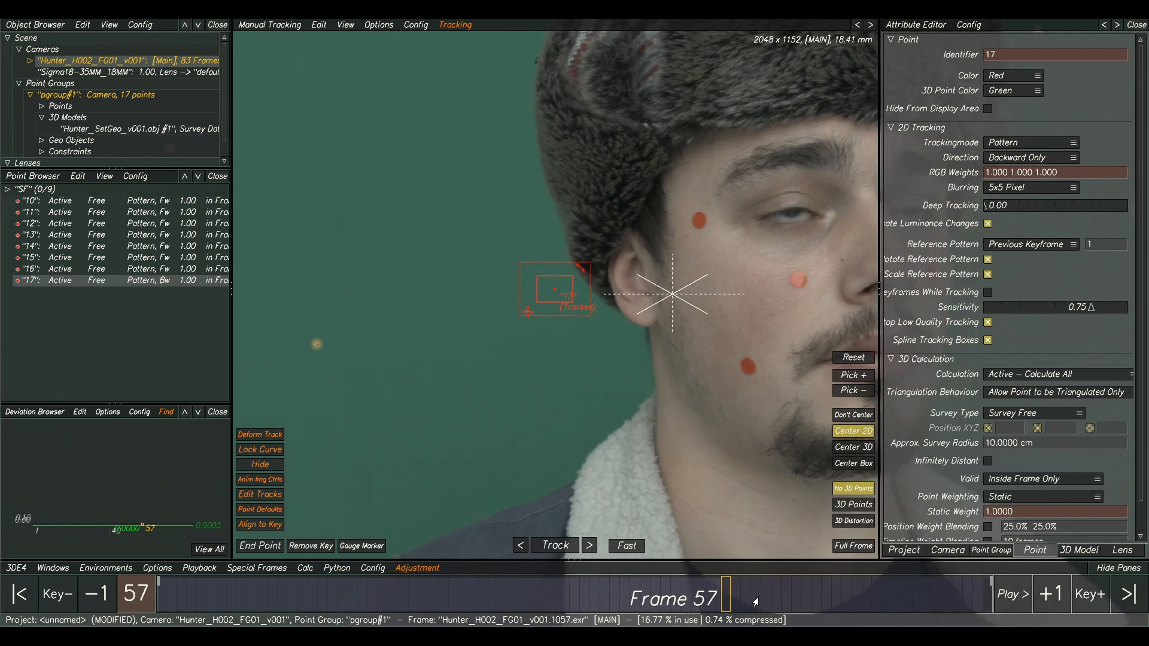
Step: Check point 17's backward track and set its end point at frame 66
{"action": "left_click_drag", "start_coordinate": [728, 602], "coordinate": [815, 605]}
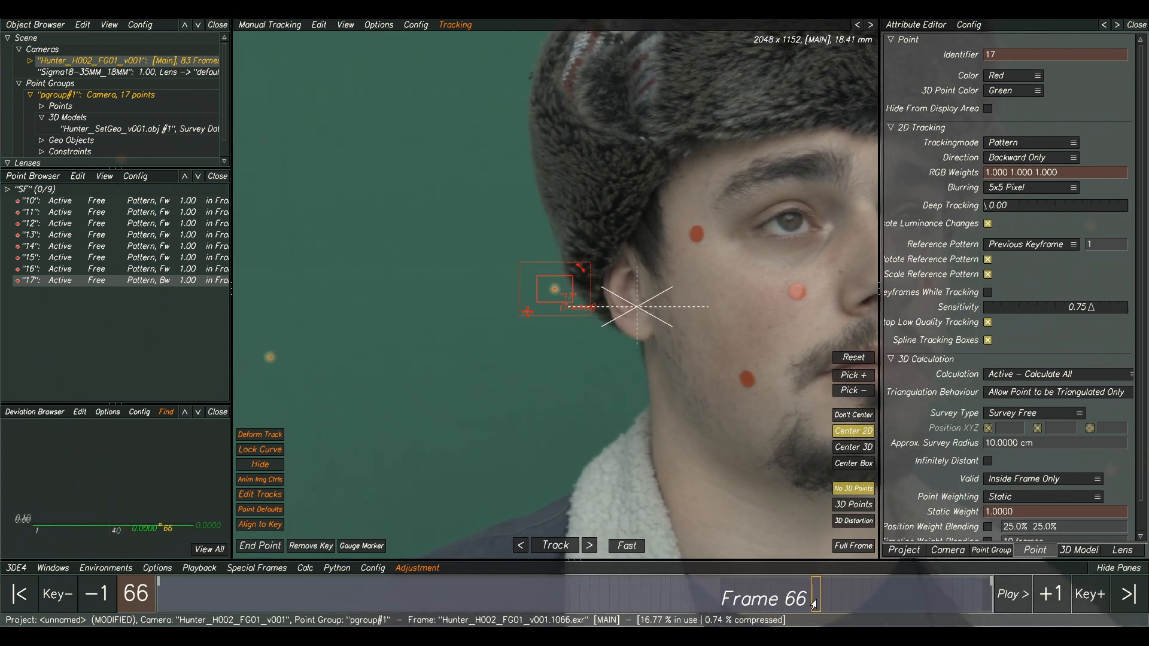
{"action": "left_click", "coordinate": [273, 548]}
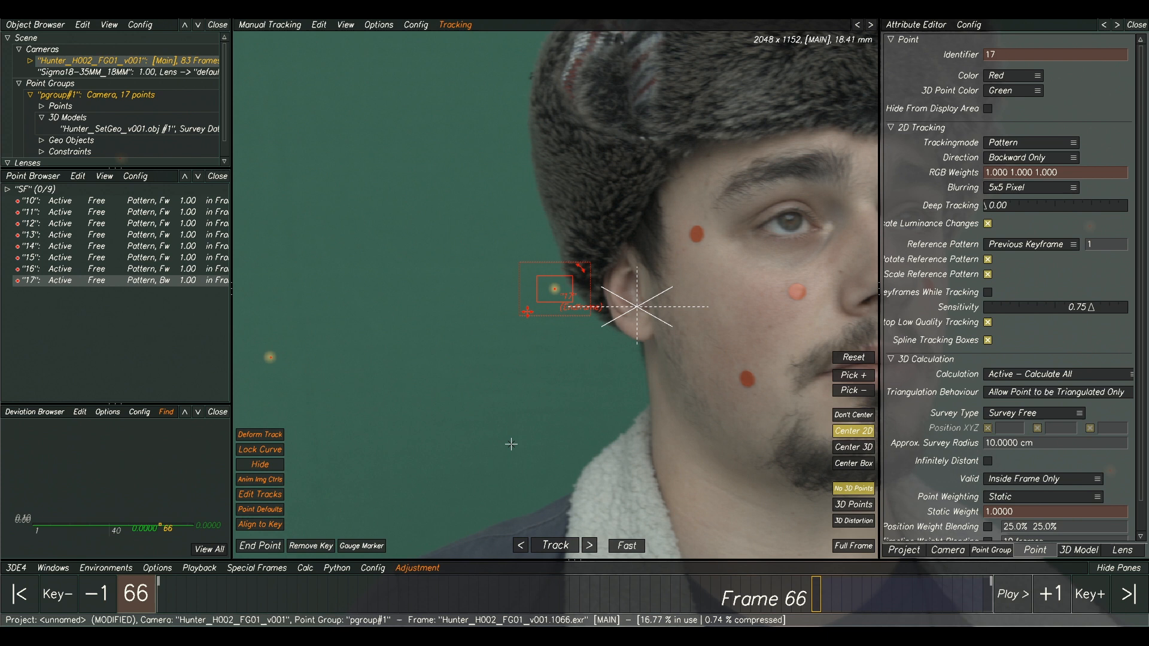
Step: Place point 18 at frame 1 on the uppermost green-screen marker the actor faces, track it forward, and end it before the hat covers the marker
{"action": "scroll", "coordinate": [519, 442], "scroll_direction": "down", "scroll_amount": 10}
{"action": "left_click_drag", "start_coordinate": [850, 594], "coordinate": [161, 592]}
{"action": "scroll", "coordinate": [684, 239], "scroll_direction": "up", "scroll_amount": 5}
{"action": "left_click", "coordinate": [685, 239]}
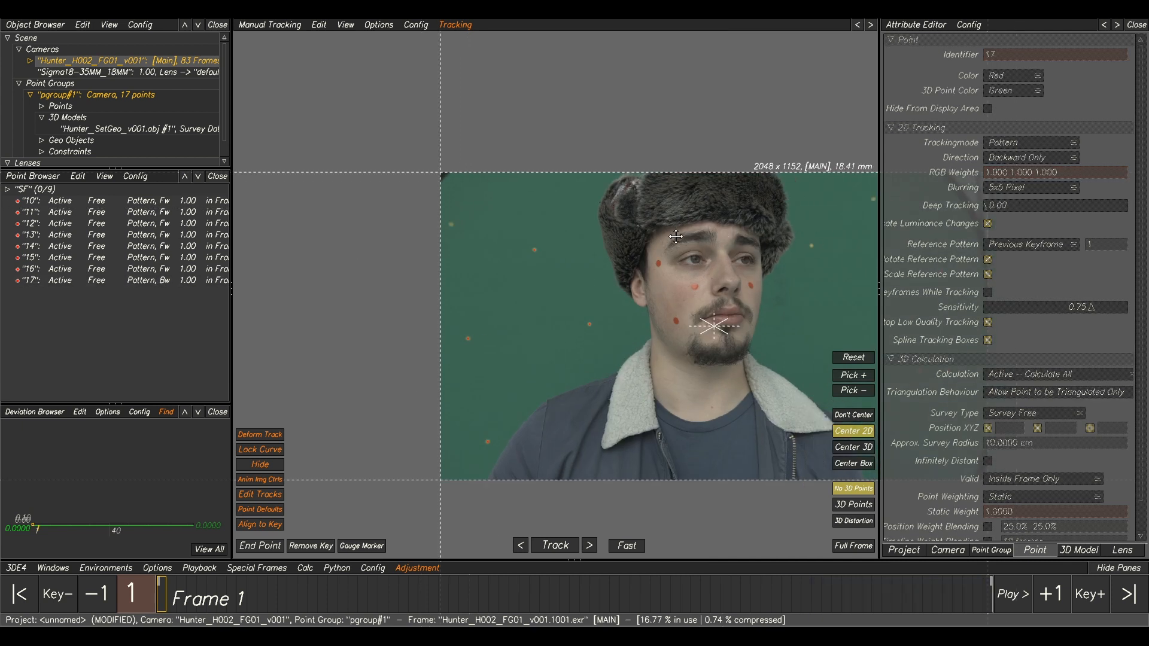
{"action": "scroll", "coordinate": [551, 216], "scroll_direction": "up", "scroll_amount": 5}
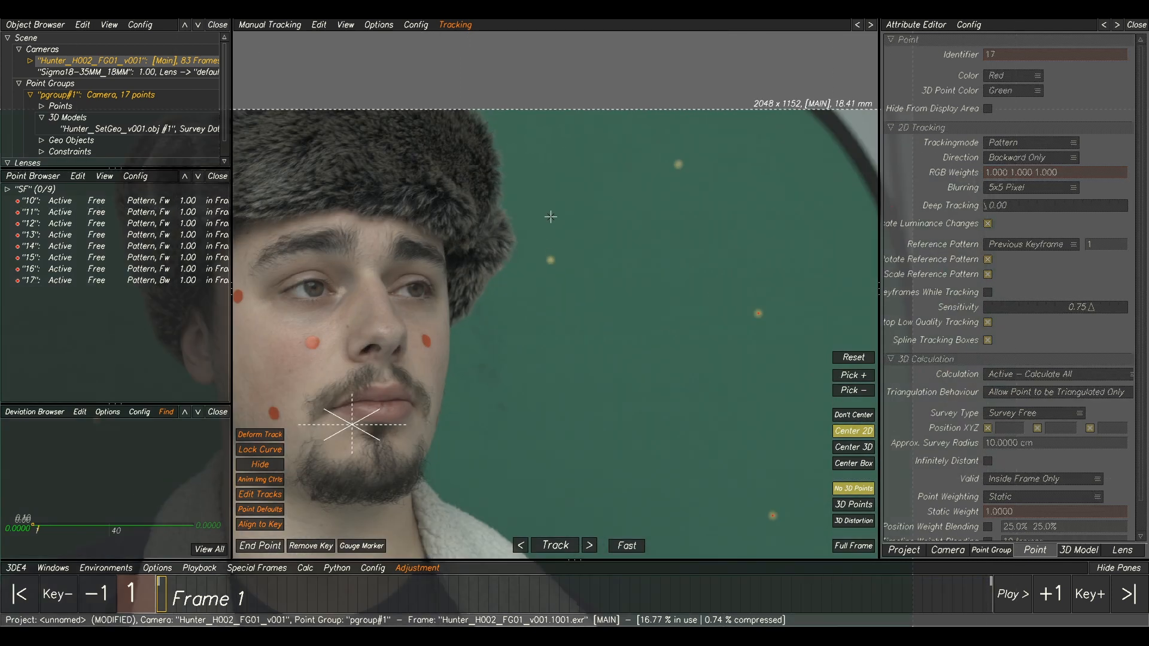
{"action": "left_click", "coordinate": [680, 165], "text": "ctrl"}
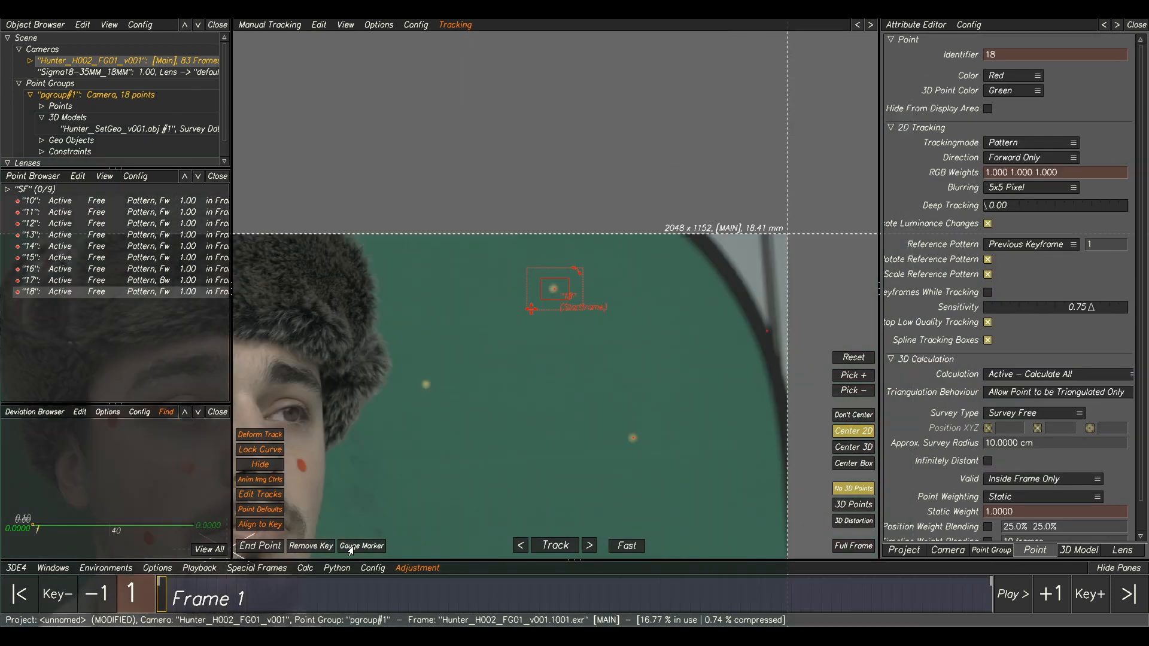
{"action": "left_click", "coordinate": [564, 546]}
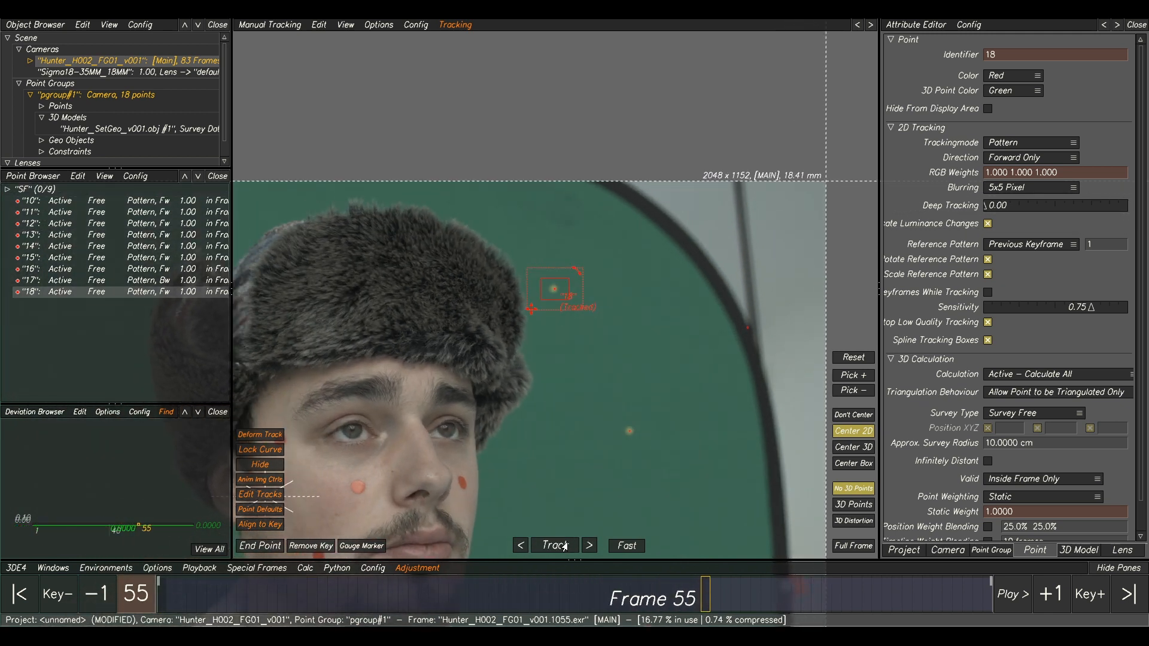
{"action": "left_click_drag", "start_coordinate": [782, 601], "coordinate": [857, 598]}
{"action": "left_click_drag", "start_coordinate": [964, 599], "coordinate": [494, 597]}
{"action": "left_click", "coordinate": [264, 547]}
Step: Place point 19 at frame 83 on the clamp with the orange tip at the green screen's black rim
{"action": "scroll", "coordinate": [575, 438], "scroll_direction": "down", "scroll_amount": 3}
{"action": "middle_click_drag", "start_coordinate": [591, 438], "coordinate": [769, 205]}
{"action": "scroll", "coordinate": [767, 207], "scroll_direction": "down", "scroll_amount": 2}
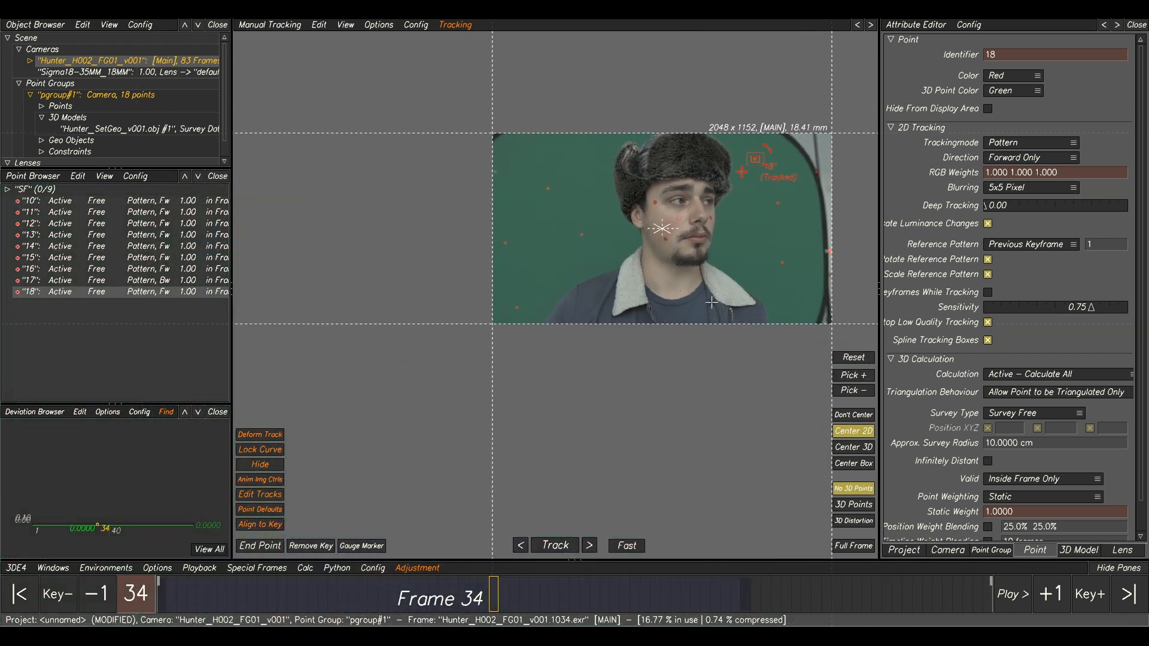
{"action": "left_click_drag", "start_coordinate": [684, 601], "coordinate": [111, 581]}
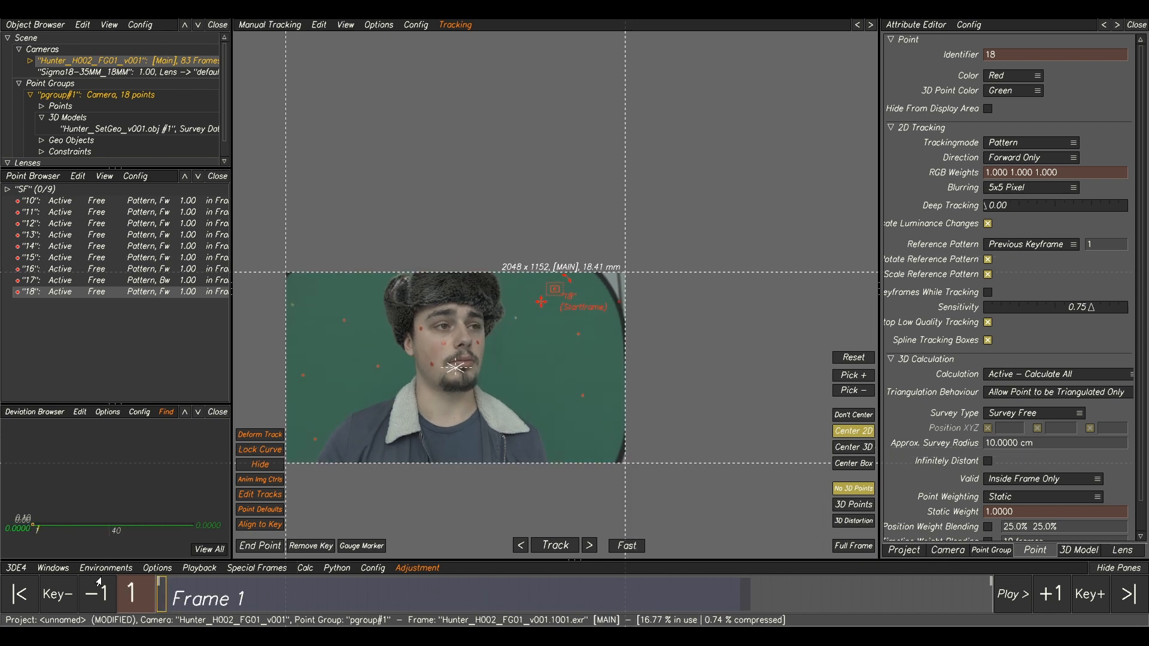
{"action": "left_click_drag", "start_coordinate": [130, 586], "coordinate": [993, 590]}
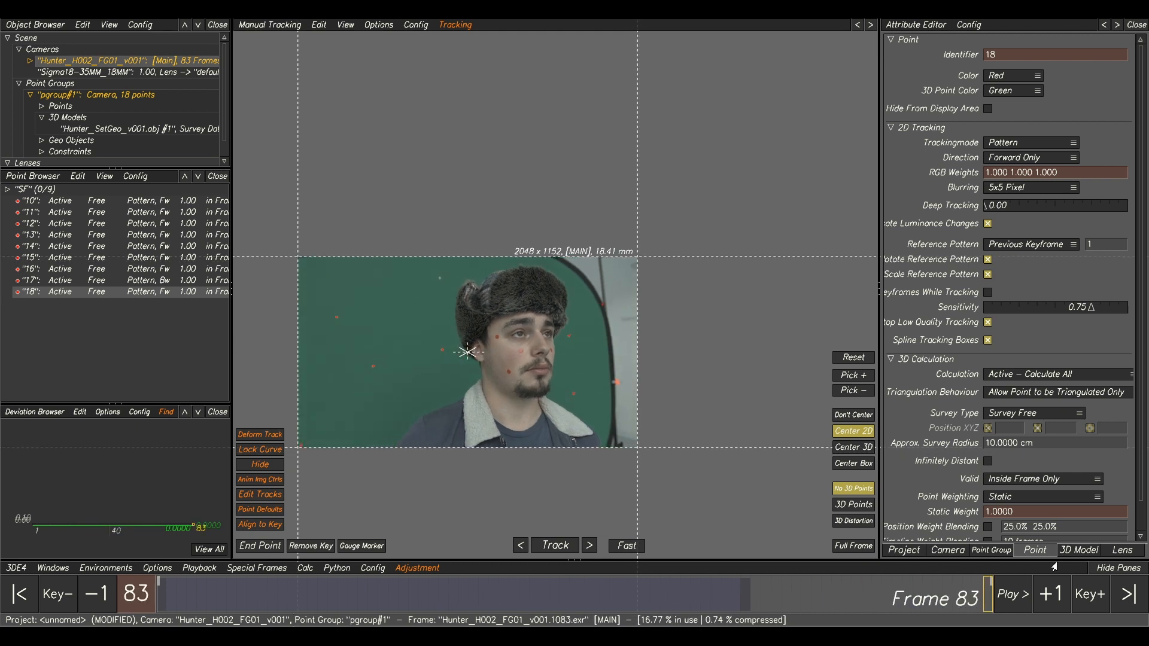
{"action": "scroll", "coordinate": [620, 527], "scroll_direction": "up", "scroll_amount": 3}
{"action": "left_click_drag", "start_coordinate": [623, 589], "coordinate": [1099, 604]}
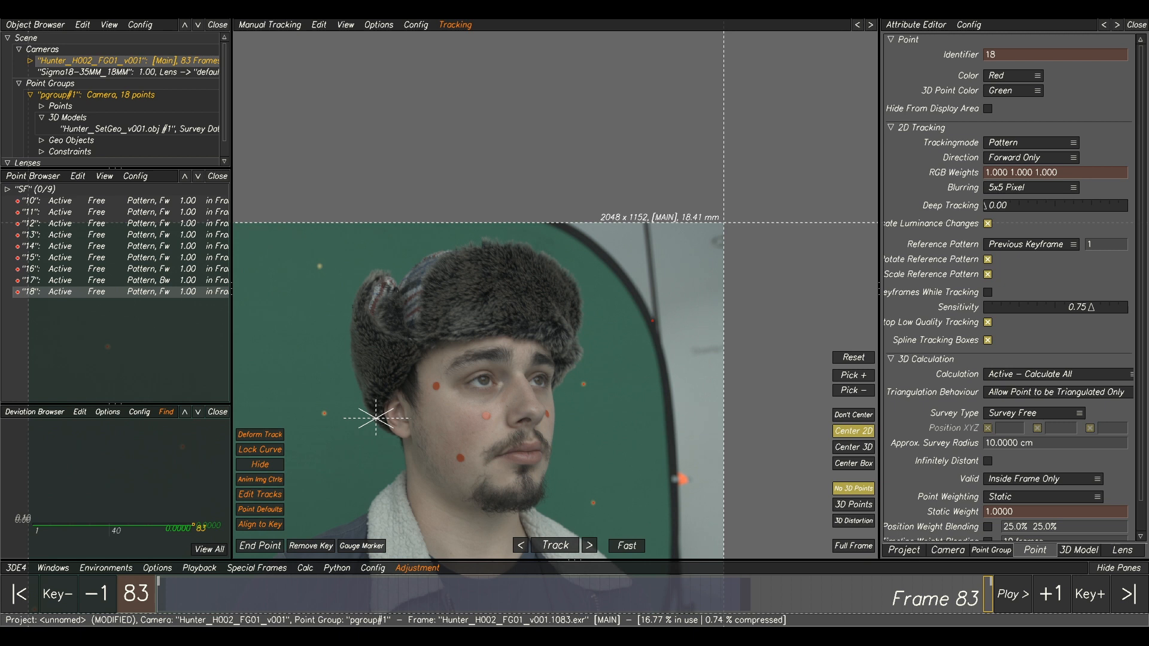
{"action": "scroll", "coordinate": [754, 508], "scroll_direction": "up", "scroll_amount": 3}
{"action": "left_click", "coordinate": [706, 508]}
{"action": "scroll", "coordinate": [611, 444], "scroll_direction": "up", "scroll_amount": 2}
{"action": "left_click", "coordinate": [592, 447], "text": "ctrl"}
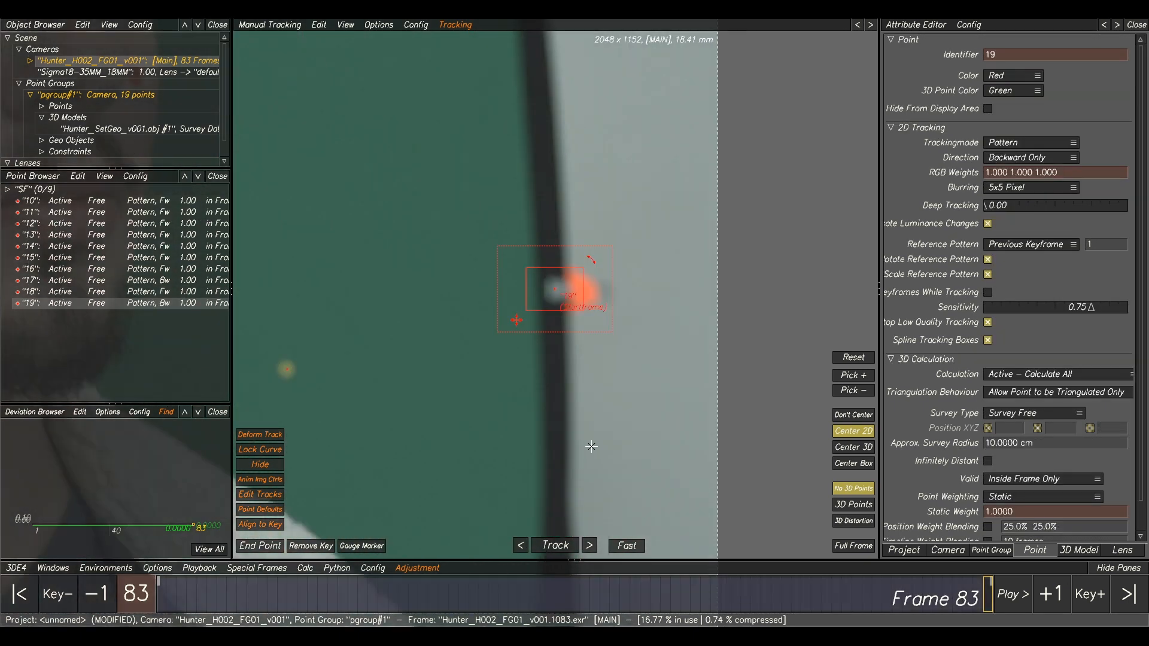
Step: Track point 19 backward and set its end point at frame 38
{"action": "left_click", "coordinate": [559, 546]}
{"action": "left_click", "coordinate": [560, 545]}
{"action": "left_click_drag", "start_coordinate": [433, 602], "coordinate": [488, 609]}
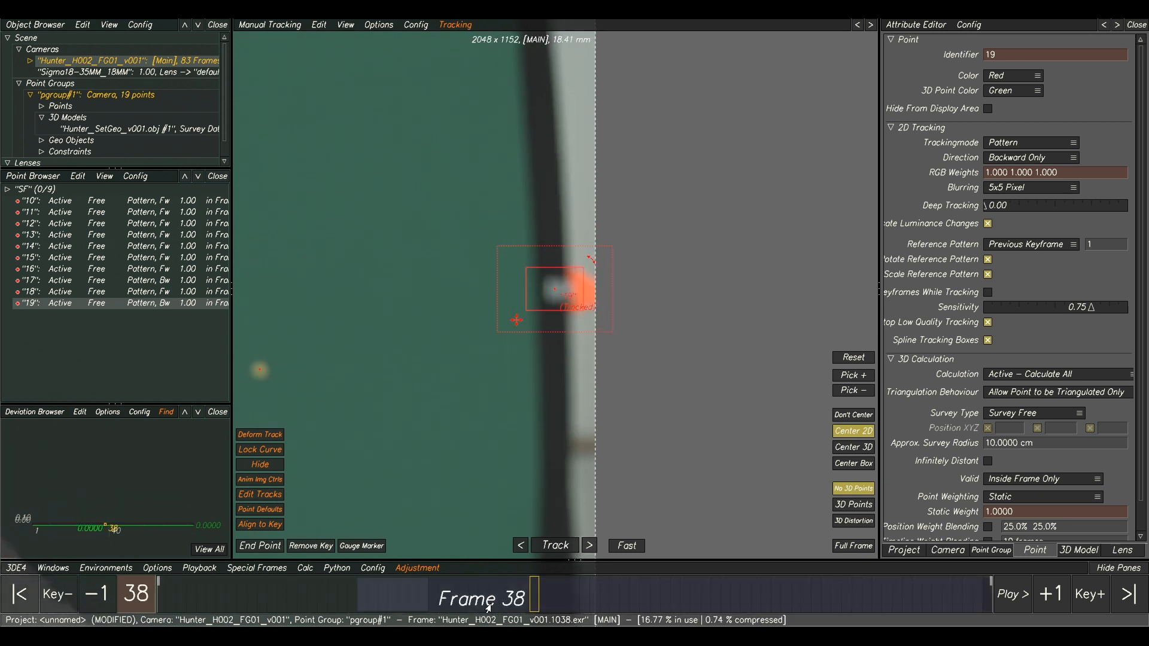
{"action": "left_click", "coordinate": [262, 546]}
{"action": "scroll", "coordinate": [449, 464], "scroll_direction": "down", "scroll_amount": 6}
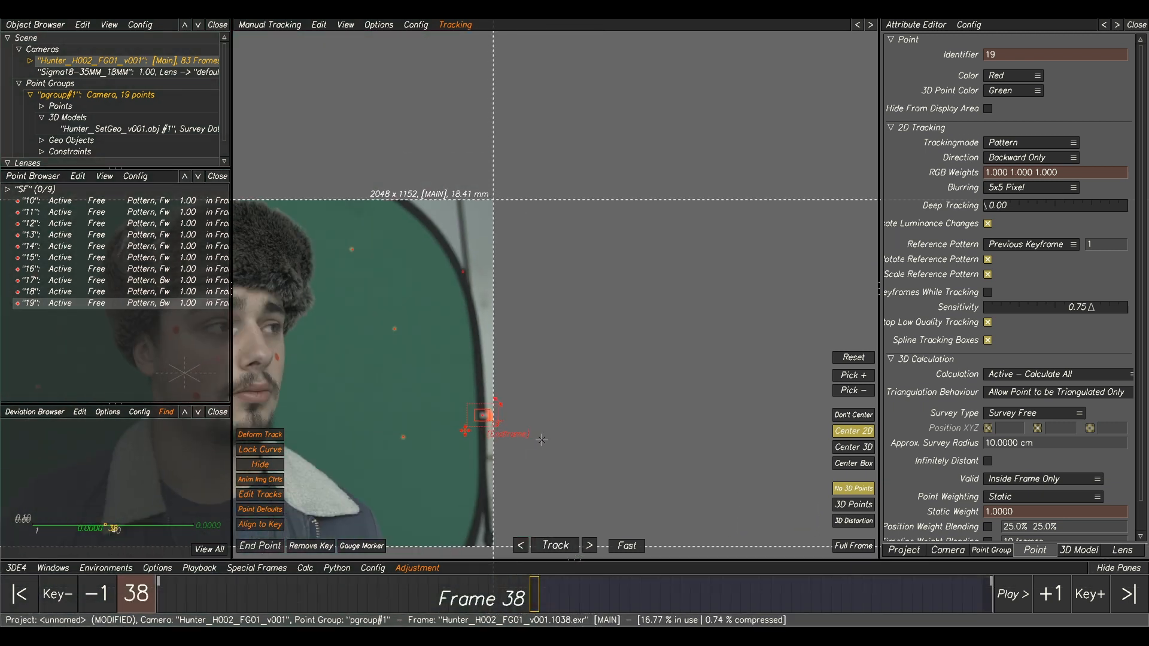
Step: Switch to the Lineup view and go to frame 48 with the whole plate and set model in view
{"action": "key", "text": "F2"}
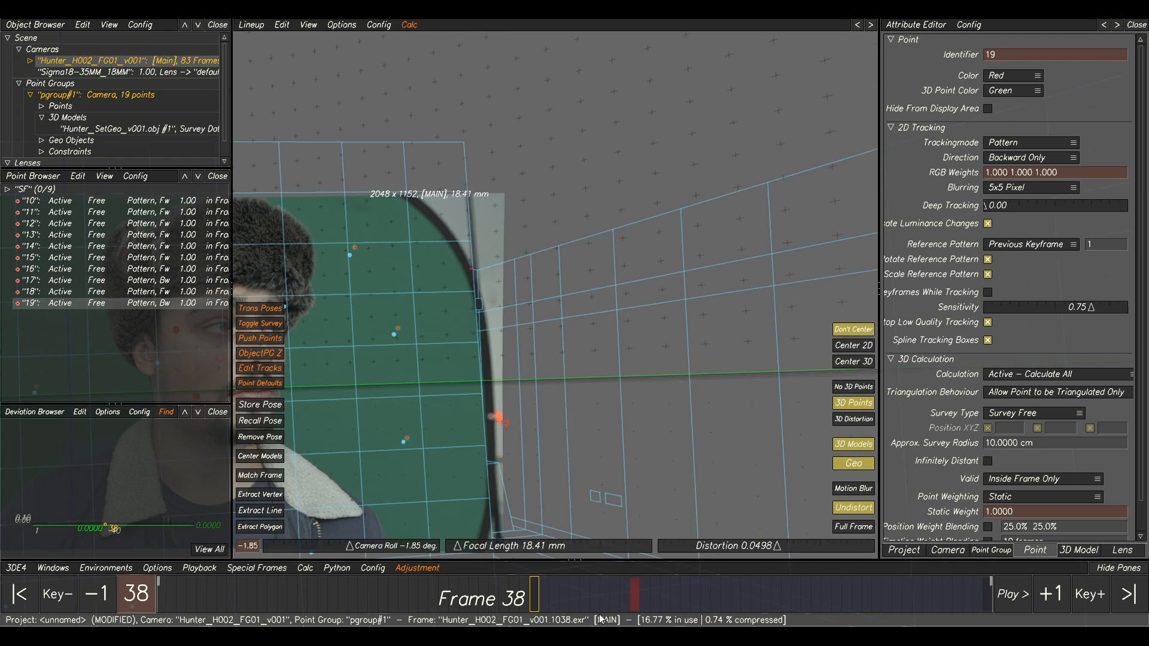
{"action": "left_click", "coordinate": [623, 606]}
{"action": "left_click_drag", "start_coordinate": [627, 604], "coordinate": [632, 601]}
{"action": "scroll", "coordinate": [486, 441], "scroll_direction": "down", "scroll_amount": 3}
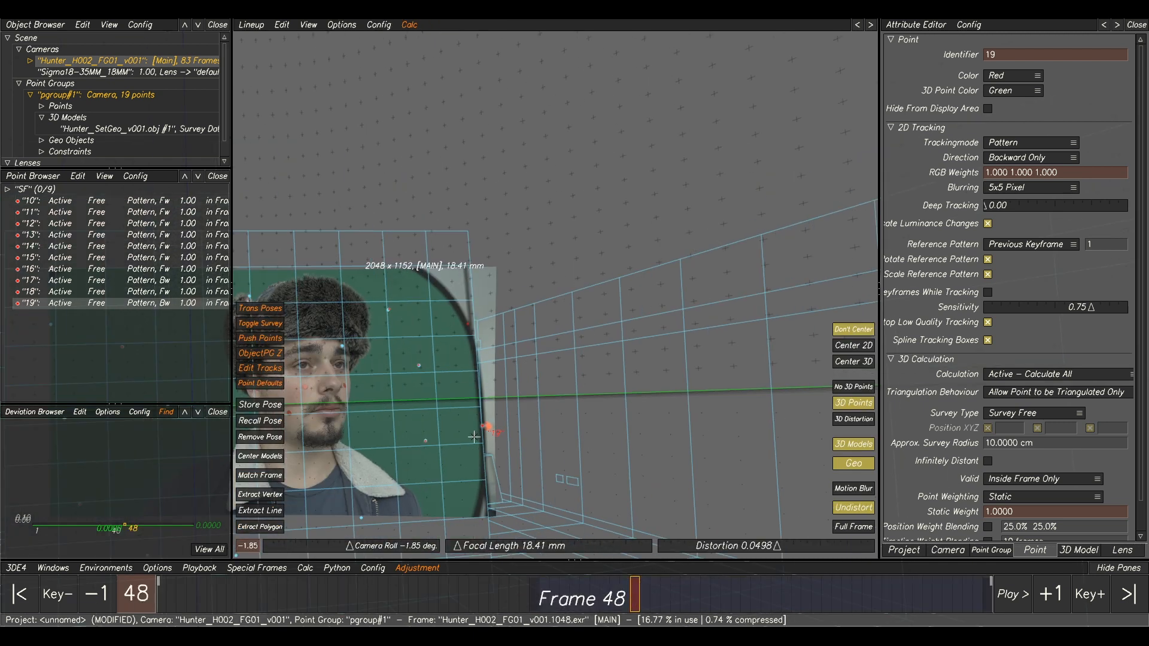
{"action": "middle_click_drag", "start_coordinate": [472, 438], "coordinate": [654, 370]}
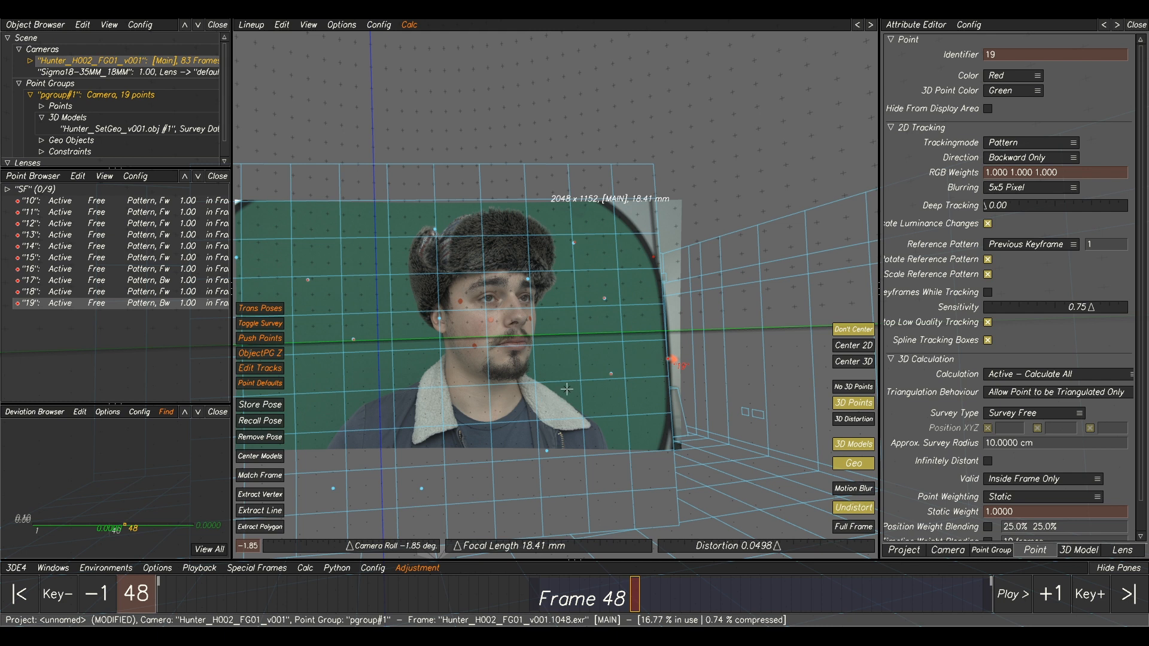
{"action": "middle_click_drag", "start_coordinate": [566, 389], "coordinate": [657, 362]}
Step: Select points 10, 11 and 13 behind the actor and project them onto the 3D models
{"action": "left_click_drag", "start_coordinate": [352, 224], "coordinate": [496, 409]}
{"action": "scroll", "coordinate": [456, 317], "scroll_direction": "down", "scroll_amount": 3}
{"action": "scroll", "coordinate": [429, 231], "scroll_direction": "up", "scroll_amount": 4}
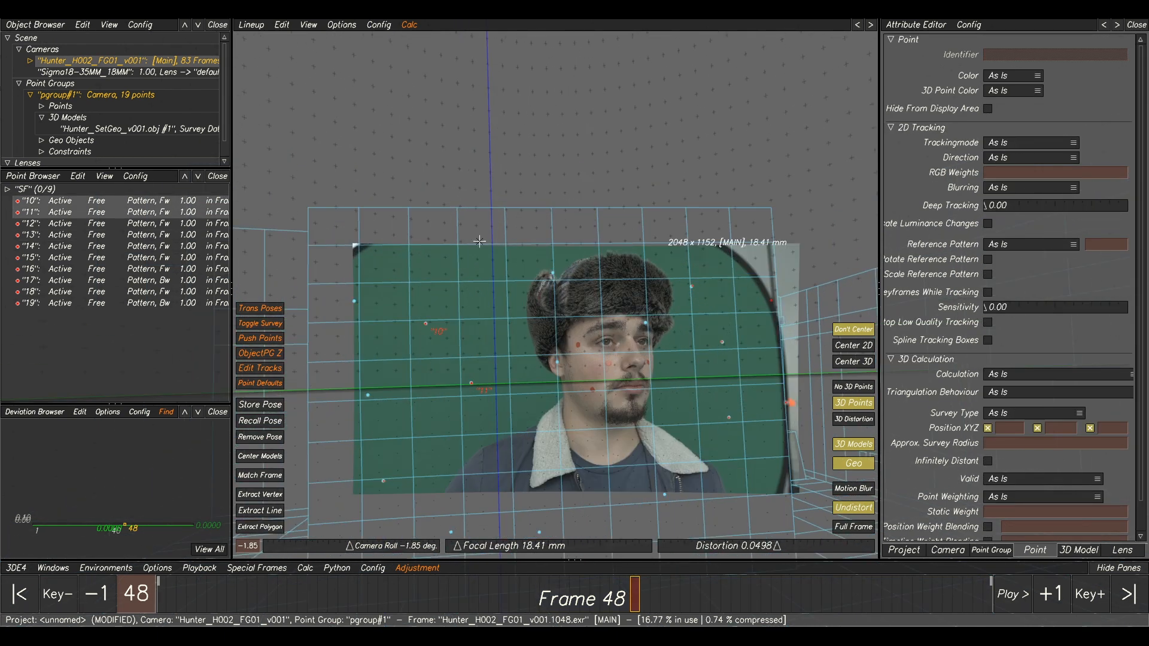
{"action": "left_click_drag", "start_coordinate": [437, 363], "coordinate": [390, 438]}
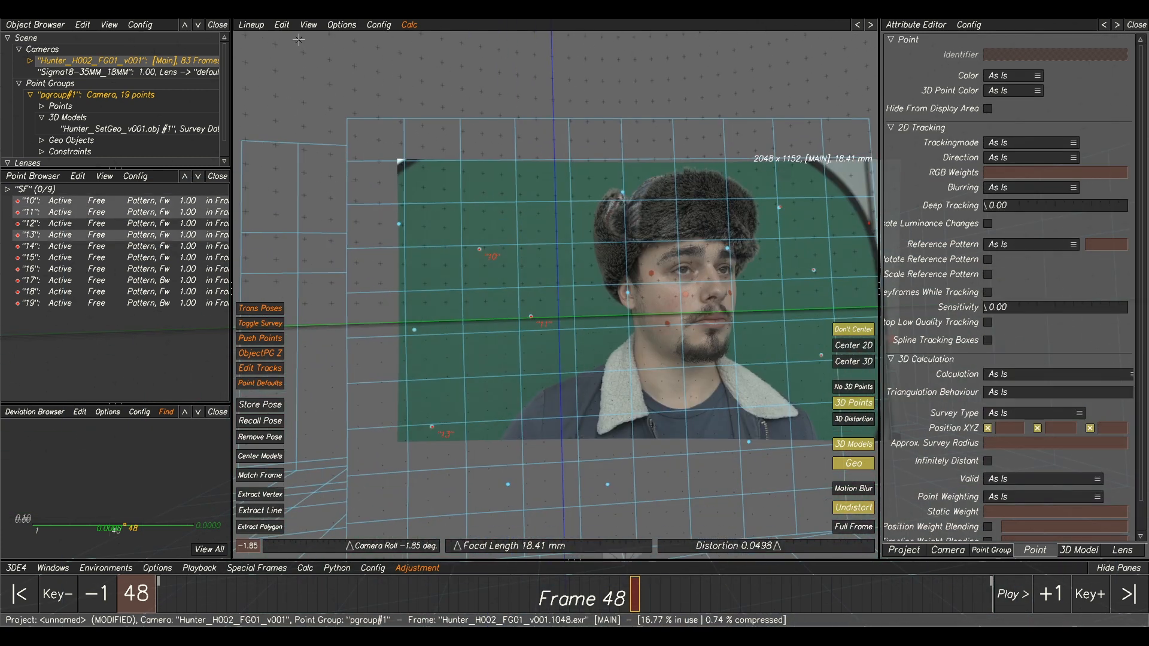
{"action": "left_click", "coordinate": [282, 25]}
{"action": "left_click", "coordinate": [335, 114]}
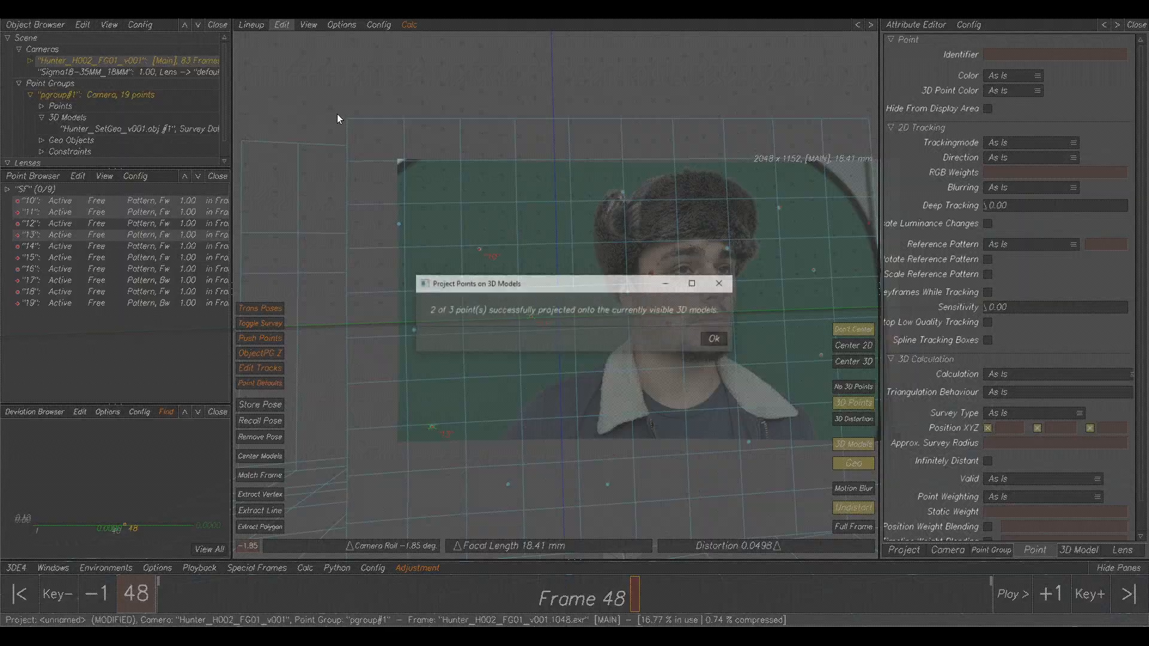
{"action": "left_click", "coordinate": [716, 339]}
Step: Repeat the projection onto the 3D models from a closer view of point 10
{"action": "scroll", "coordinate": [527, 332], "scroll_direction": "up", "scroll_amount": 4}
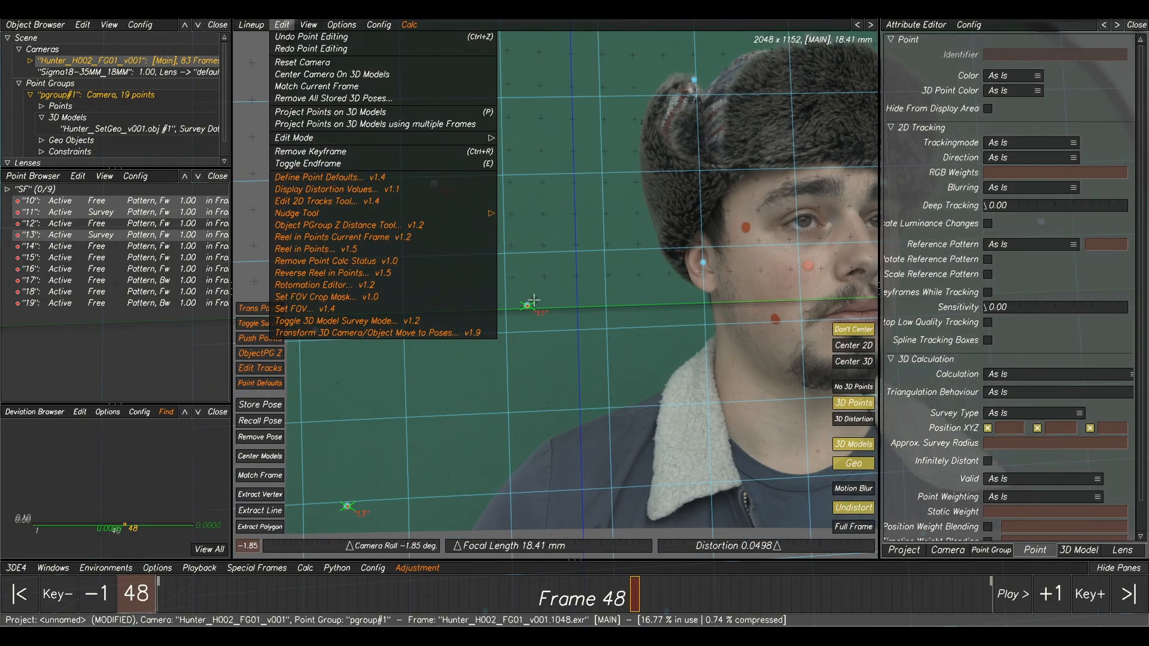
{"action": "middle_click_drag", "start_coordinate": [587, 252], "coordinate": [765, 328]}
{"action": "scroll", "coordinate": [683, 284], "scroll_direction": "up", "scroll_amount": 3}
{"action": "left_click", "coordinate": [280, 25]}
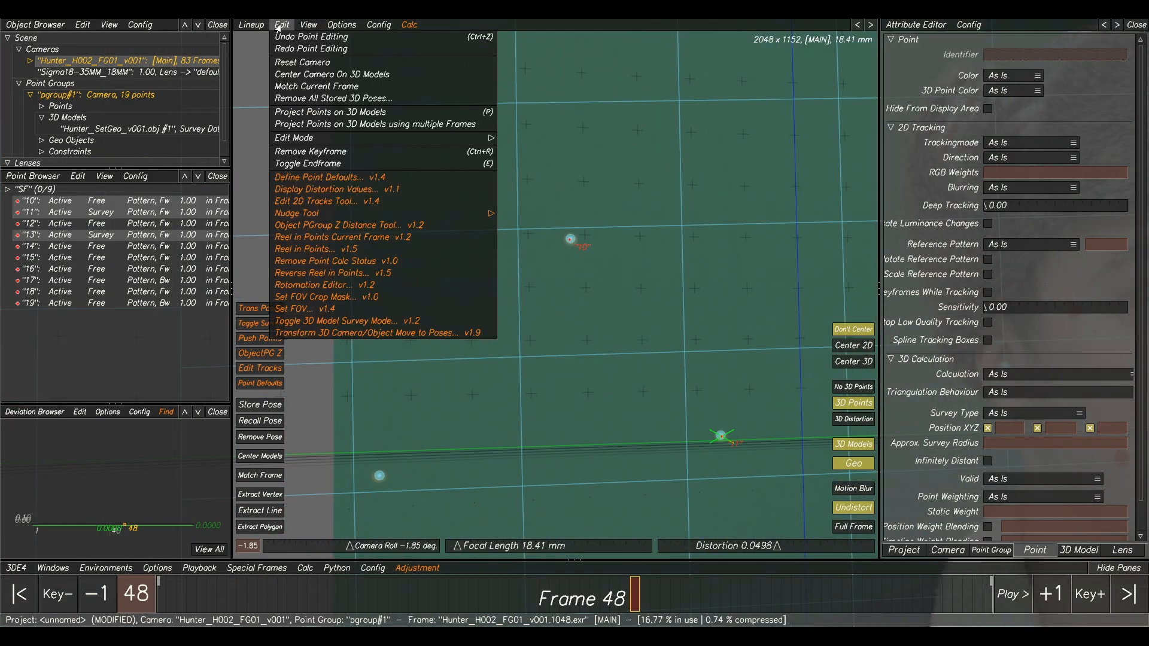
{"action": "left_click", "coordinate": [324, 112]}
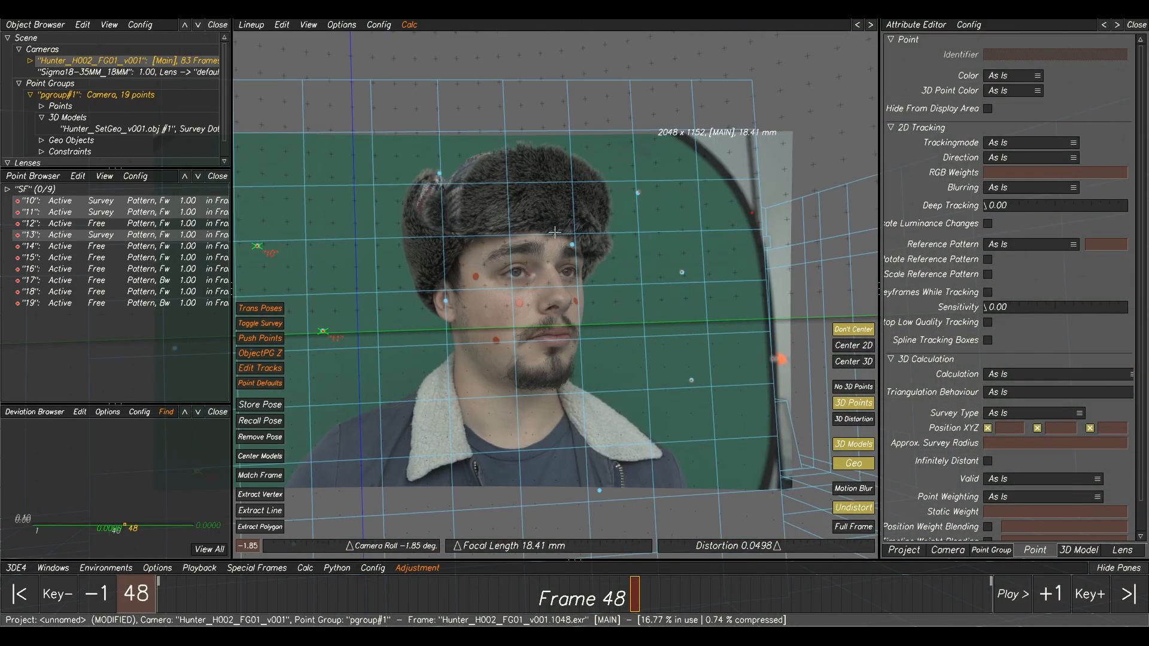
Step: Select points 14, 15 and 18 on the side the actor faces and project them onto the 3D models
{"action": "middle_click_drag", "start_coordinate": [656, 242], "coordinate": [598, 259]}
{"action": "left_click_drag", "start_coordinate": [573, 206], "coordinate": [665, 419]}
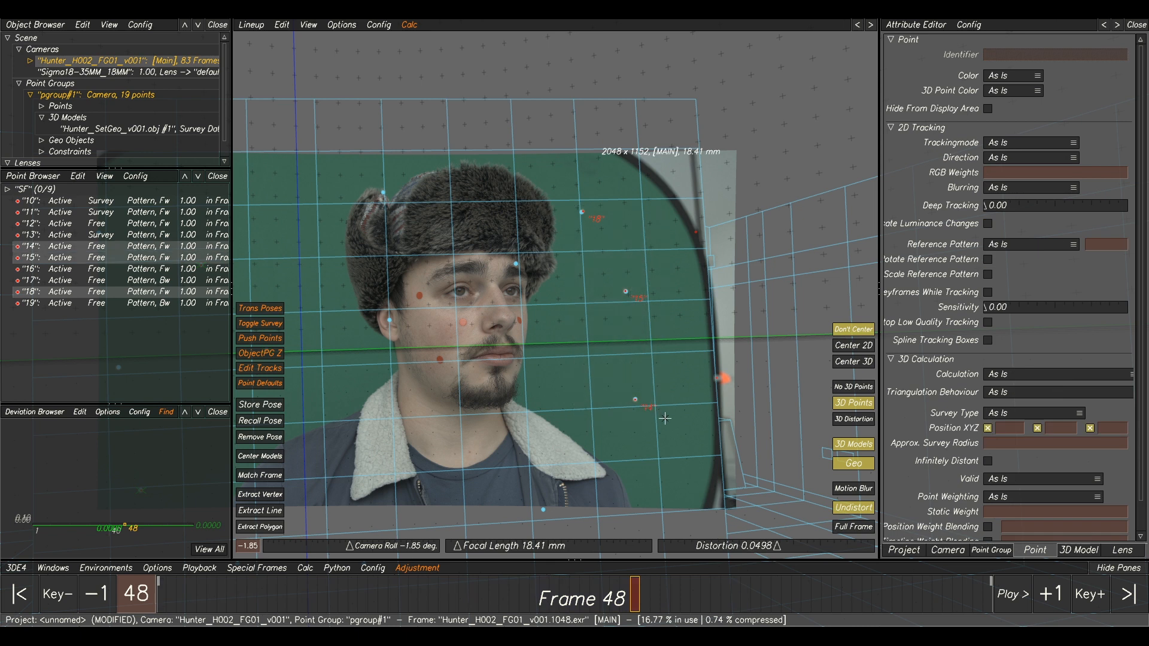
{"action": "left_click", "coordinate": [282, 25]}
{"action": "left_click", "coordinate": [318, 117]}
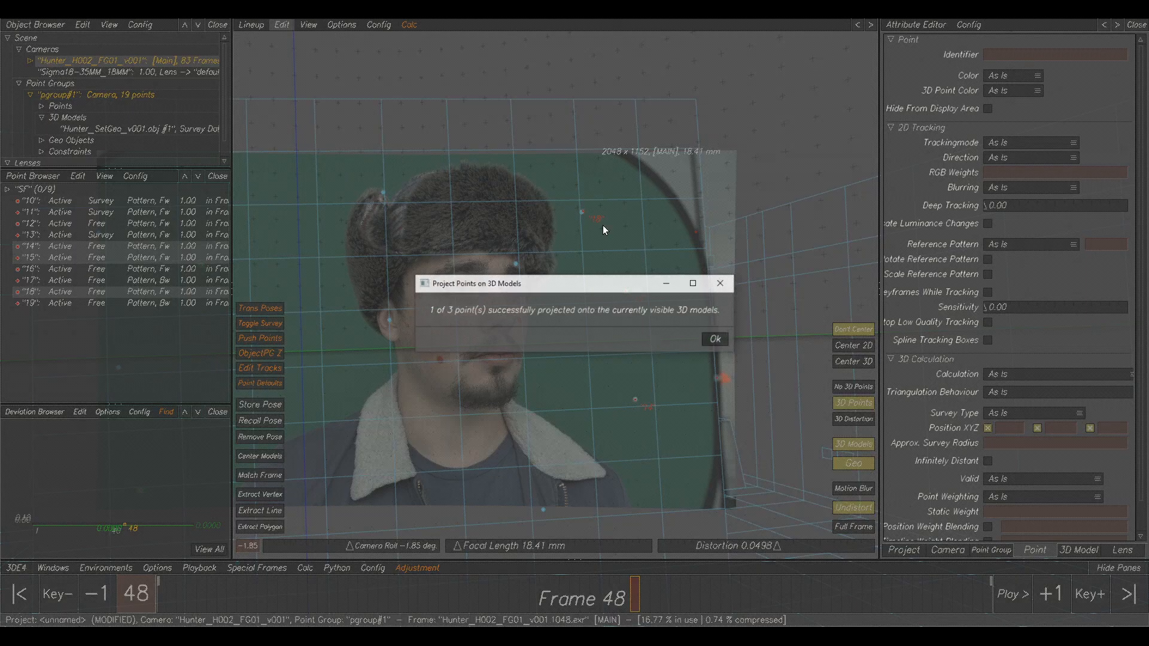
{"action": "left_click", "coordinate": [715, 337]}
Step: Repeat the projection onto the 3D models from closer views, first for point 18 and again for point 14
{"action": "scroll", "coordinate": [653, 313], "scroll_direction": "up", "scroll_amount": 2}
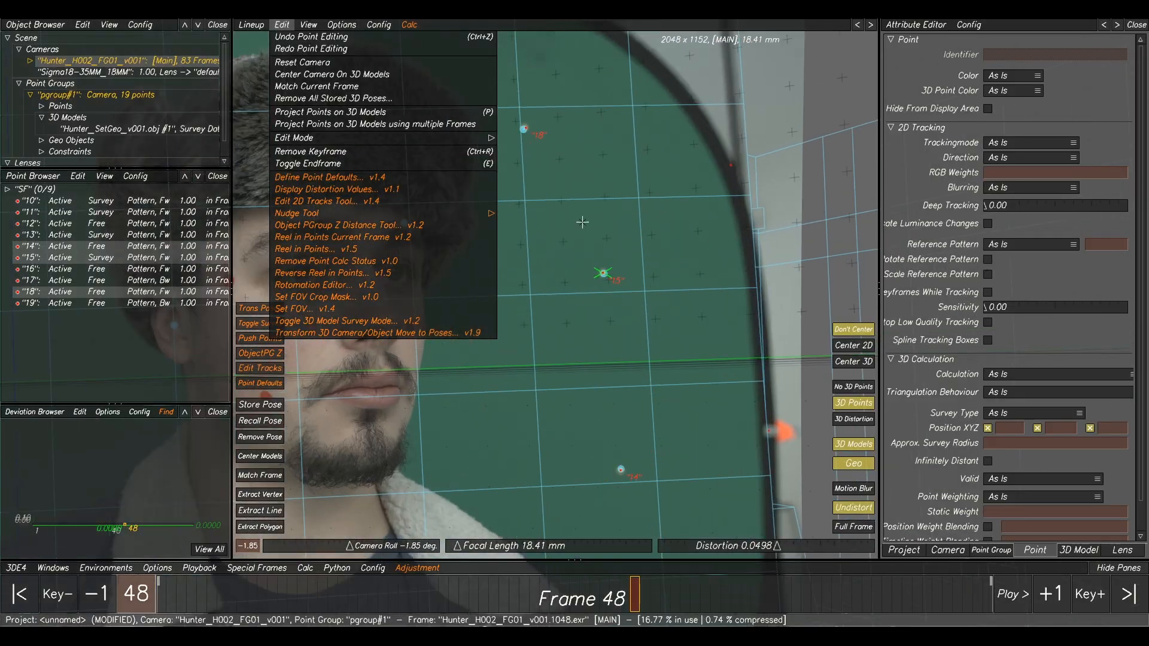
{"action": "left_click", "coordinate": [344, 116]}
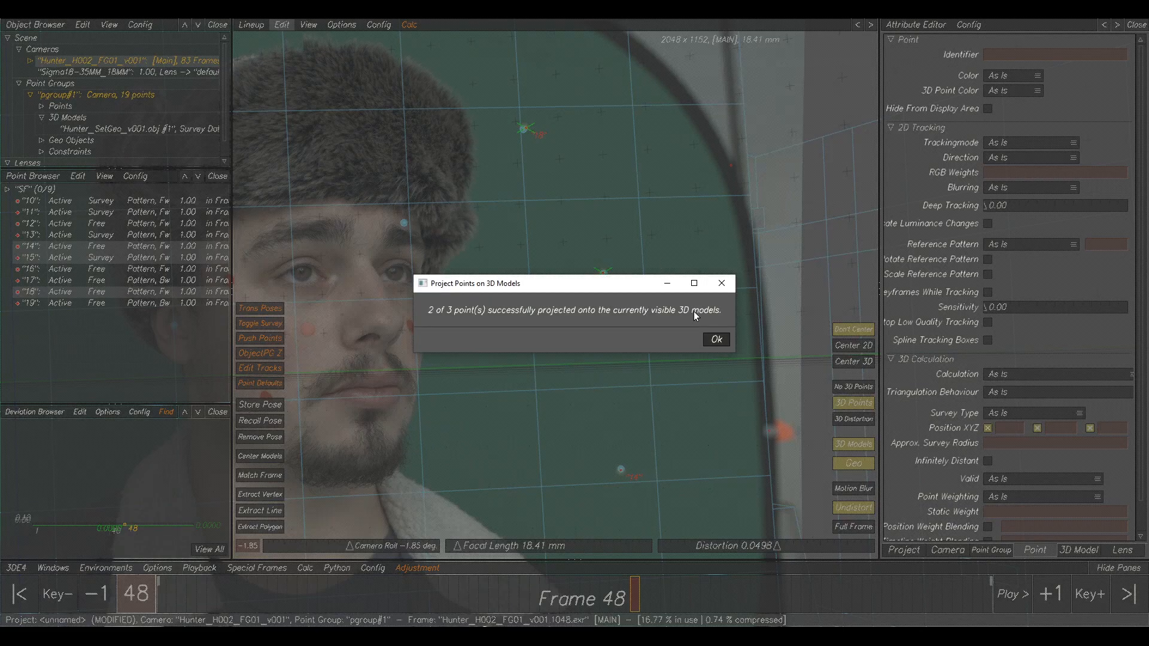
{"action": "left_click", "coordinate": [714, 339]}
{"action": "scroll", "coordinate": [596, 231], "scroll_direction": "up", "scroll_amount": 4}
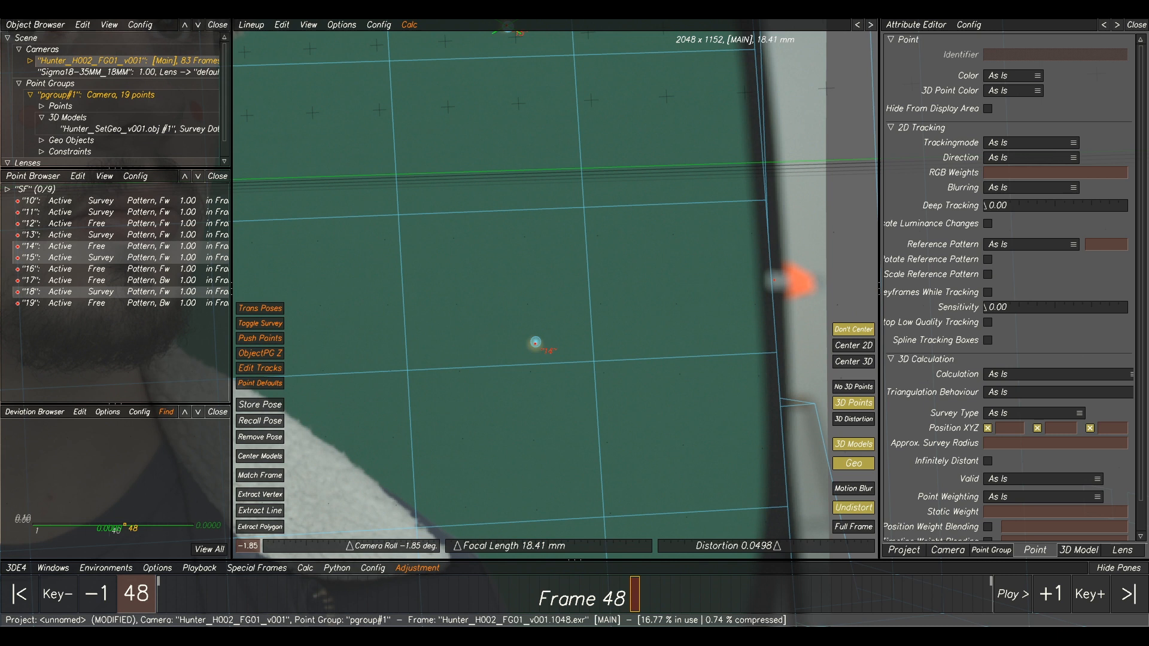
{"action": "left_click", "coordinate": [279, 25]}
{"action": "left_click", "coordinate": [316, 120]}
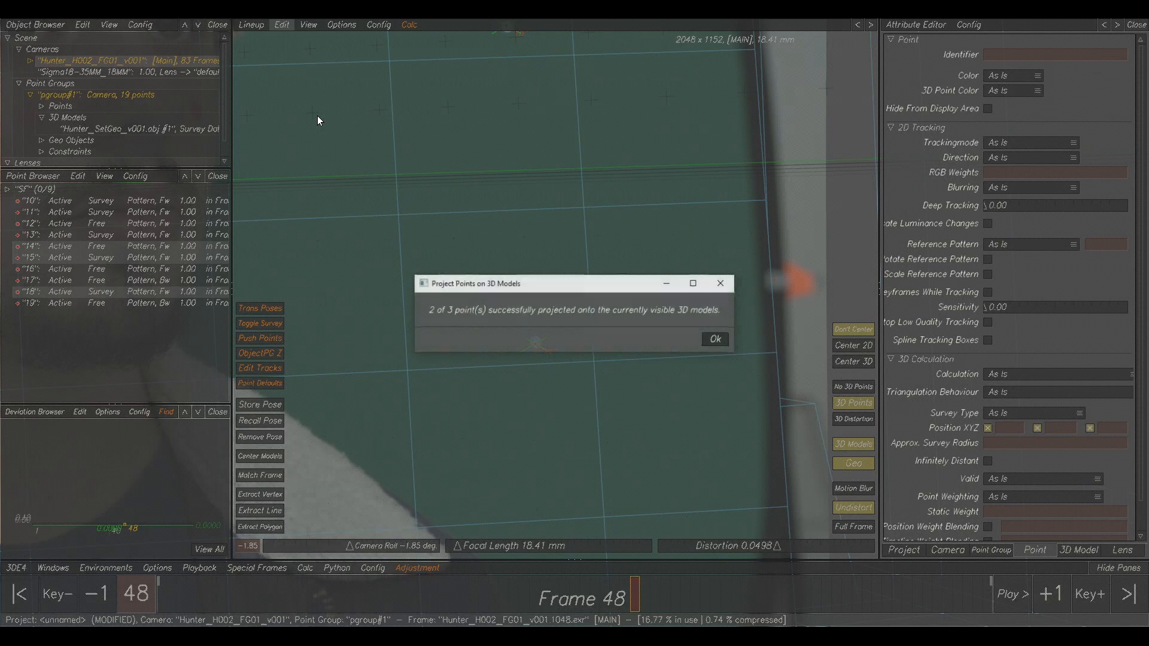
{"action": "left_click", "coordinate": [716, 338]}
Step: Select point 19 on the orange-tipped clamp and examine its position against the edge of the set model
{"action": "scroll", "coordinate": [756, 271], "scroll_direction": "down", "scroll_amount": 3}
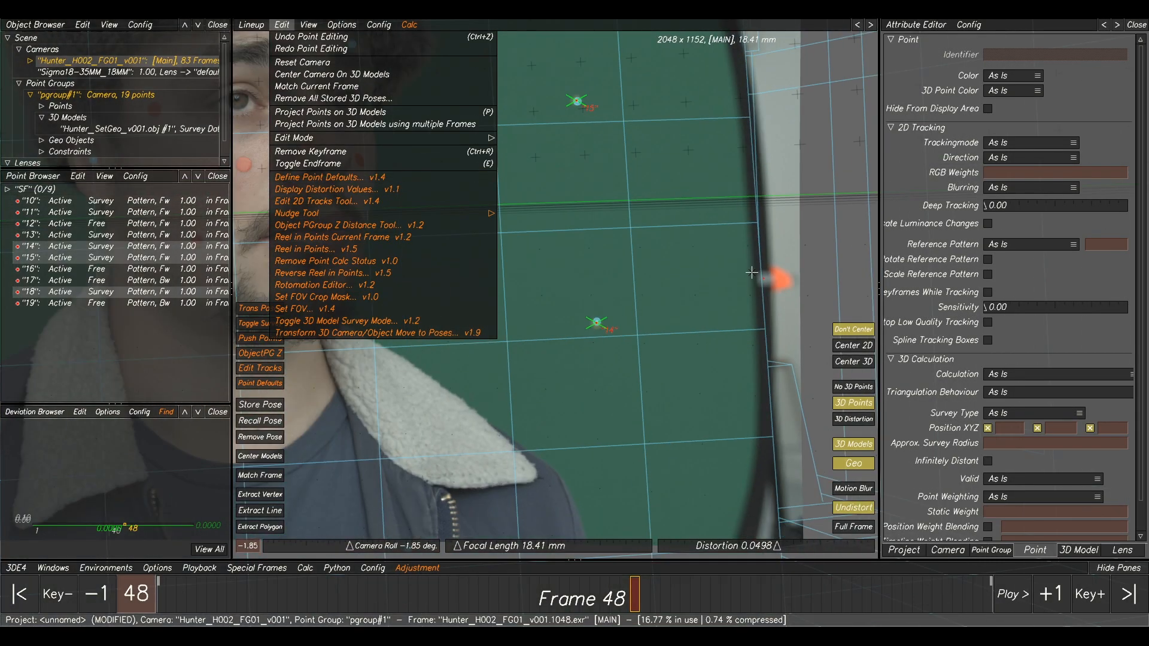
{"action": "middle_click_drag", "start_coordinate": [756, 270], "coordinate": [681, 134]}
{"action": "scroll", "coordinate": [680, 122], "scroll_direction": "down", "scroll_amount": 3}
{"action": "middle_click_drag", "start_coordinate": [681, 79], "coordinate": [624, 295]}
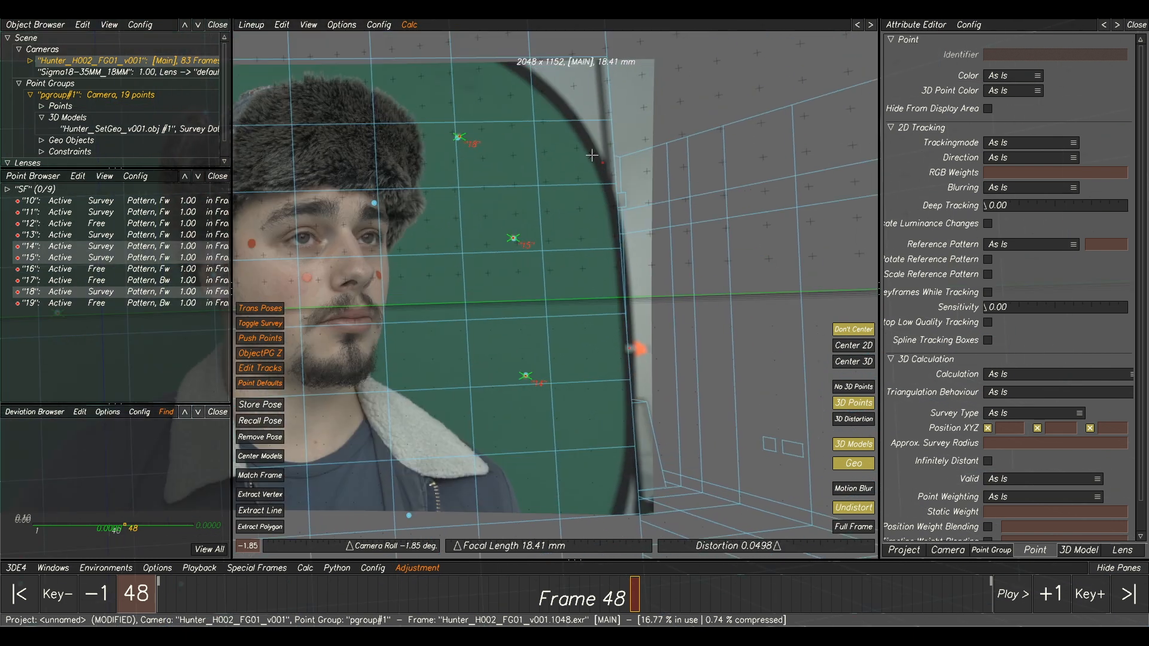
{"action": "scroll", "coordinate": [627, 341], "scroll_direction": "up", "scroll_amount": 3}
{"action": "left_click", "coordinate": [641, 359]}
{"action": "scroll", "coordinate": [689, 373], "scroll_direction": "up", "scroll_amount": 2}
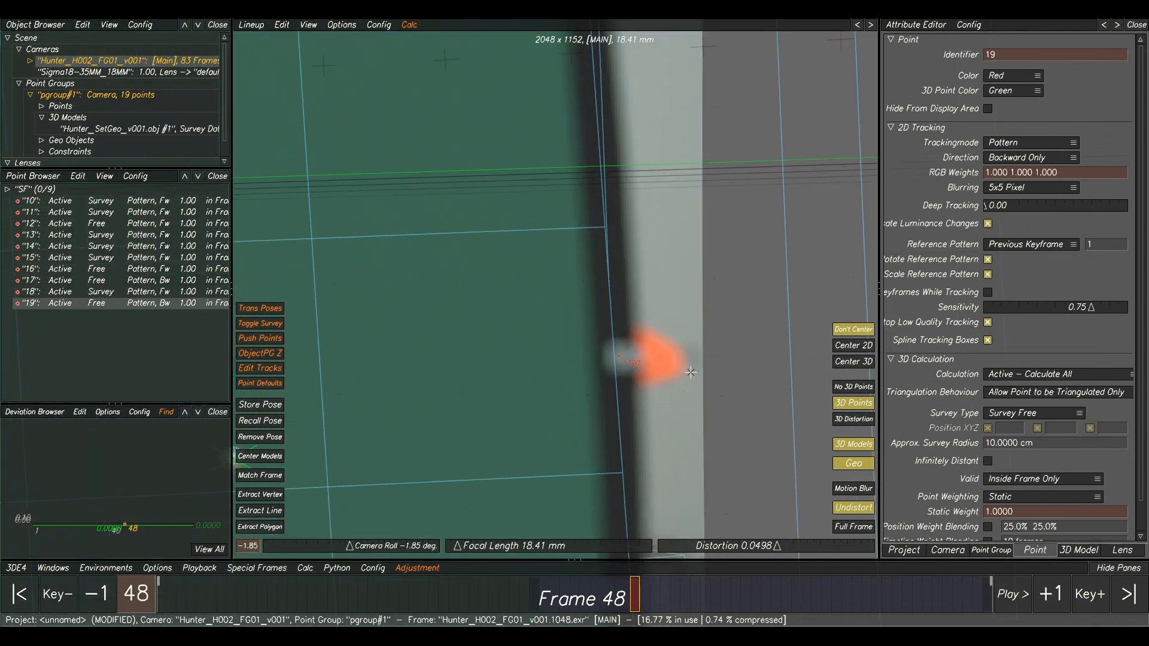
{"action": "scroll", "coordinate": [691, 373], "scroll_direction": "up", "scroll_amount": 1}
{"action": "scroll", "coordinate": [606, 352], "scroll_direction": "down", "scroll_amount": 4}
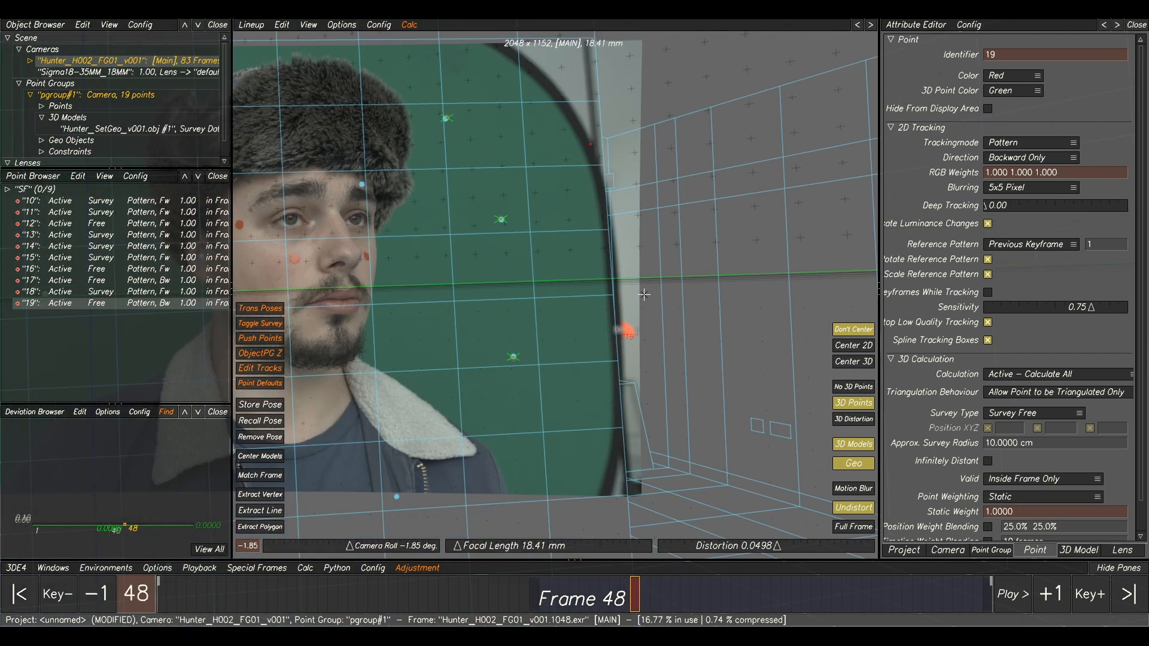
Step: Project point 16 onto the 3D models, recalculate everything and use the result
{"action": "scroll", "coordinate": [597, 141], "scroll_direction": "up", "scroll_amount": 5}
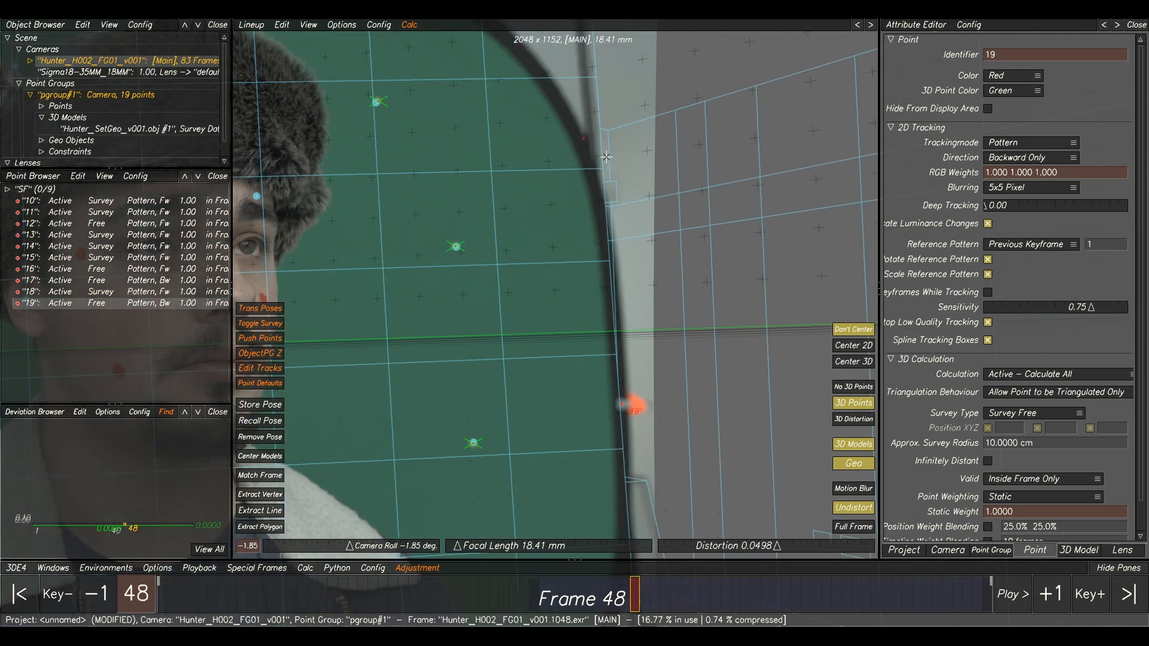
{"action": "left_click", "coordinate": [569, 237]}
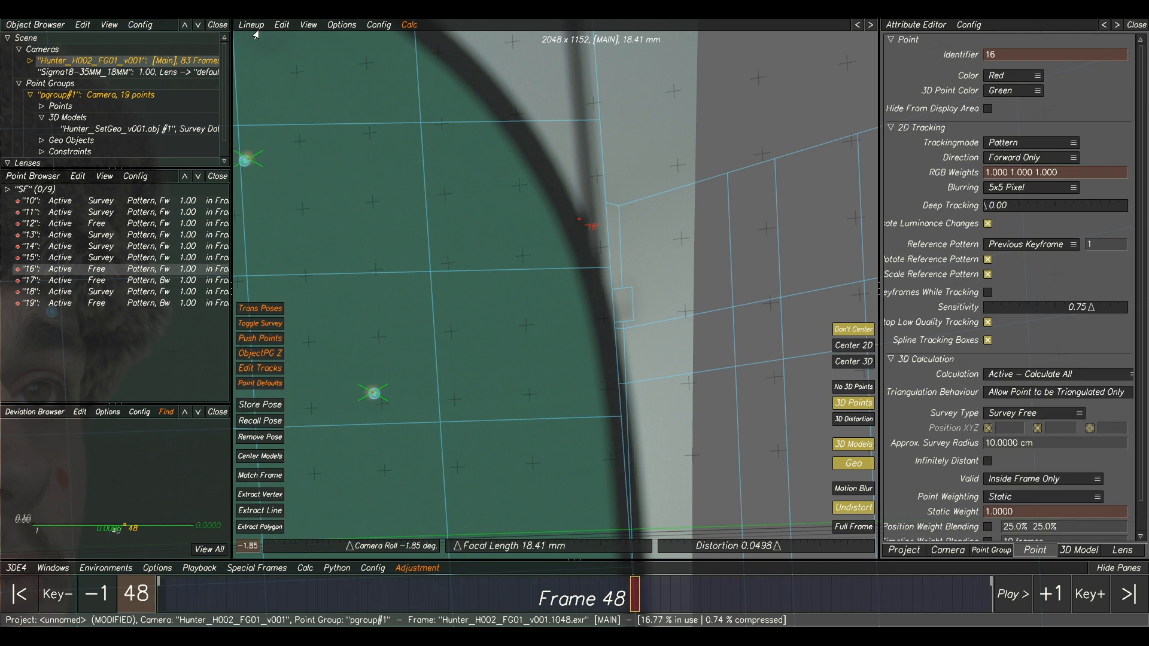
{"action": "left_click", "coordinate": [282, 25]}
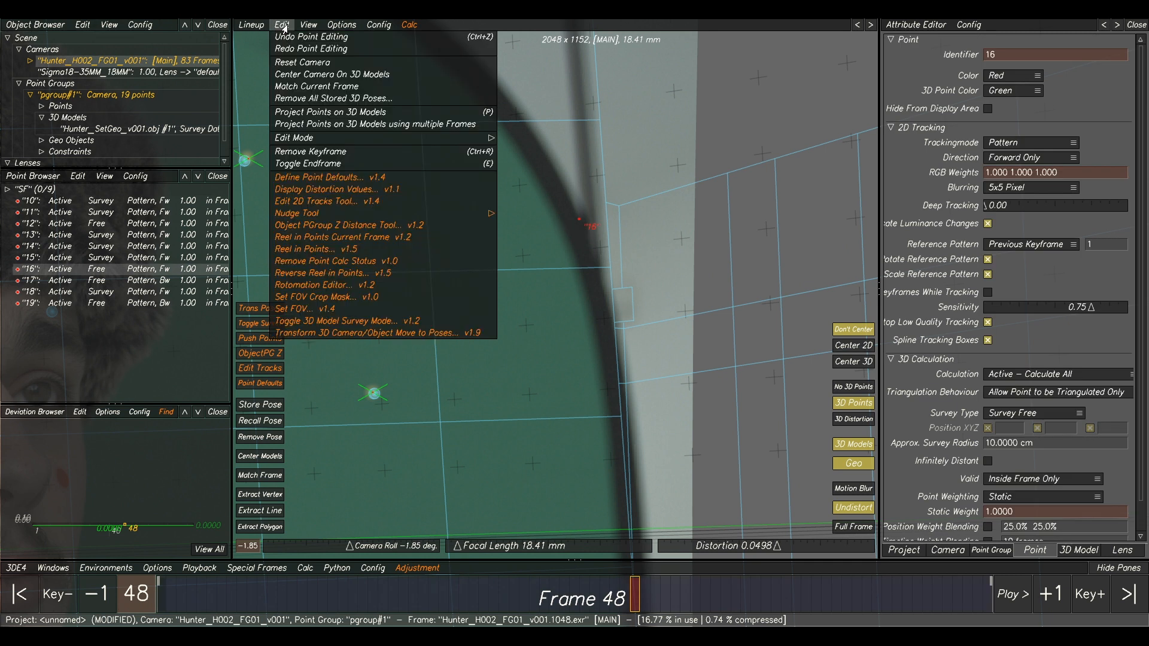
{"action": "left_click", "coordinate": [329, 112]}
{"action": "left_click", "coordinate": [717, 340]}
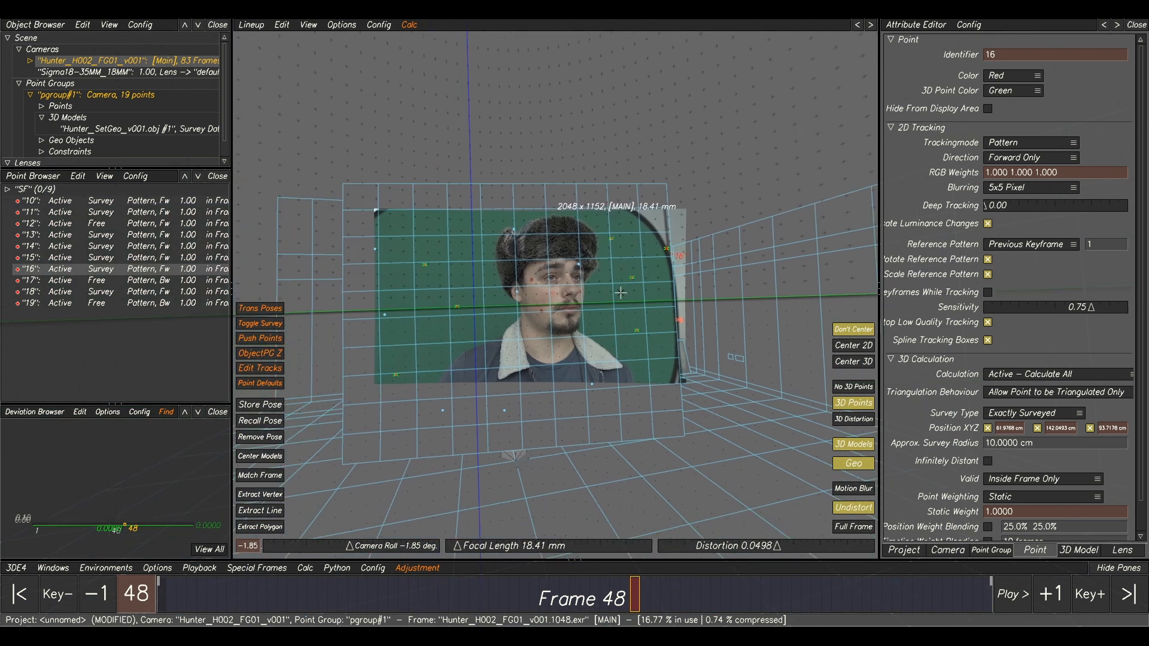
{"action": "key", "text": "alt+c"}
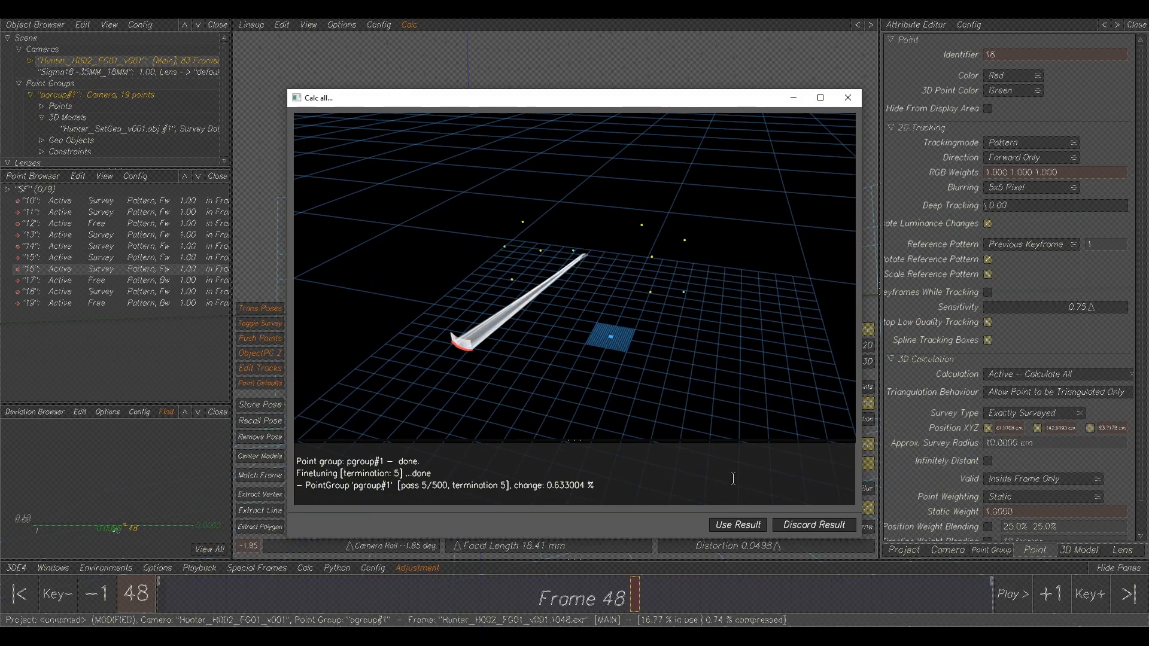
{"action": "left_click", "coordinate": [731, 525]}
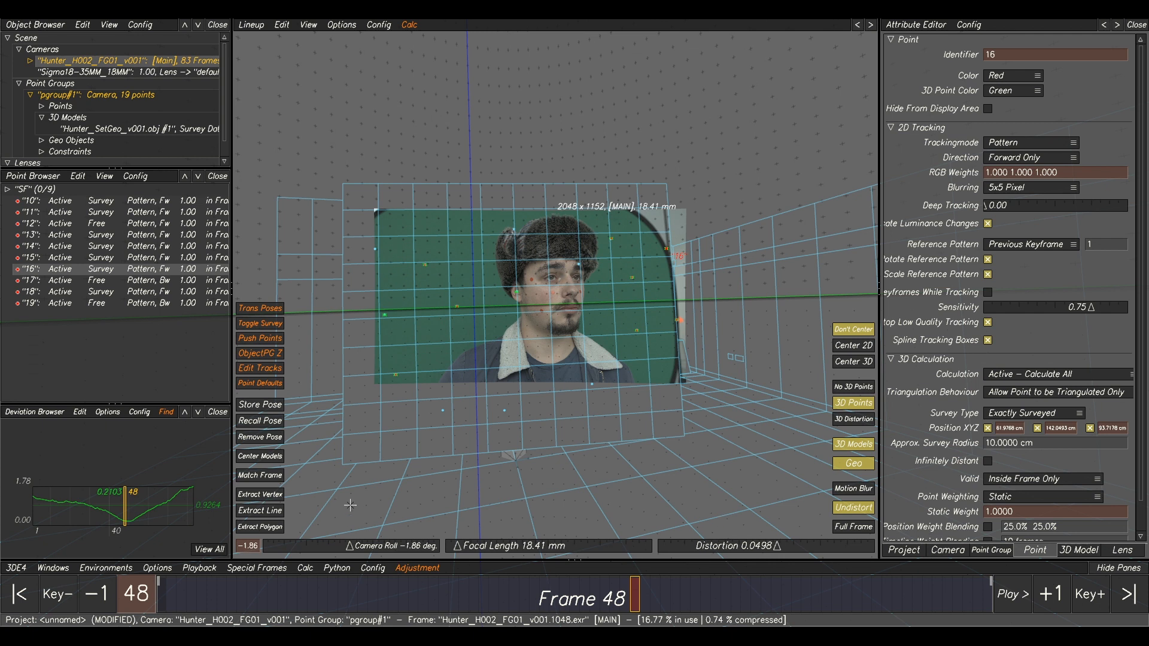
Step: Scrub through the shot, ending on frame 60, to check the set geometry's alignment and the average deviation curve
{"action": "mouse_move", "coordinate": [592, 581]}
{"action": "left_mouse_down"}
{"action": "mouse_move", "coordinate": [238, 583]}
{"action": "mouse_move", "coordinate": [990, 584]}
{"action": "mouse_move", "coordinate": [332, 584]}
{"action": "left_mouse_up"}
{"action": "left_click_drag", "start_coordinate": [327, 532], "coordinate": [756, 527]}
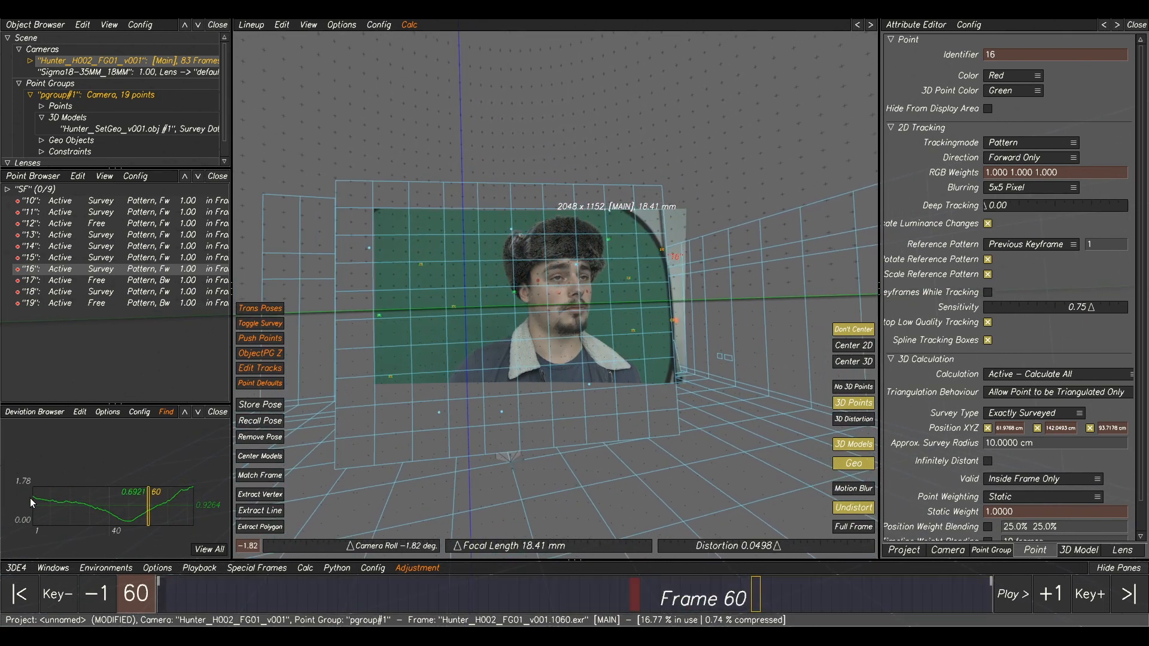
{"action": "right_click_drag", "start_coordinate": [187, 501], "coordinate": [178, 502]}
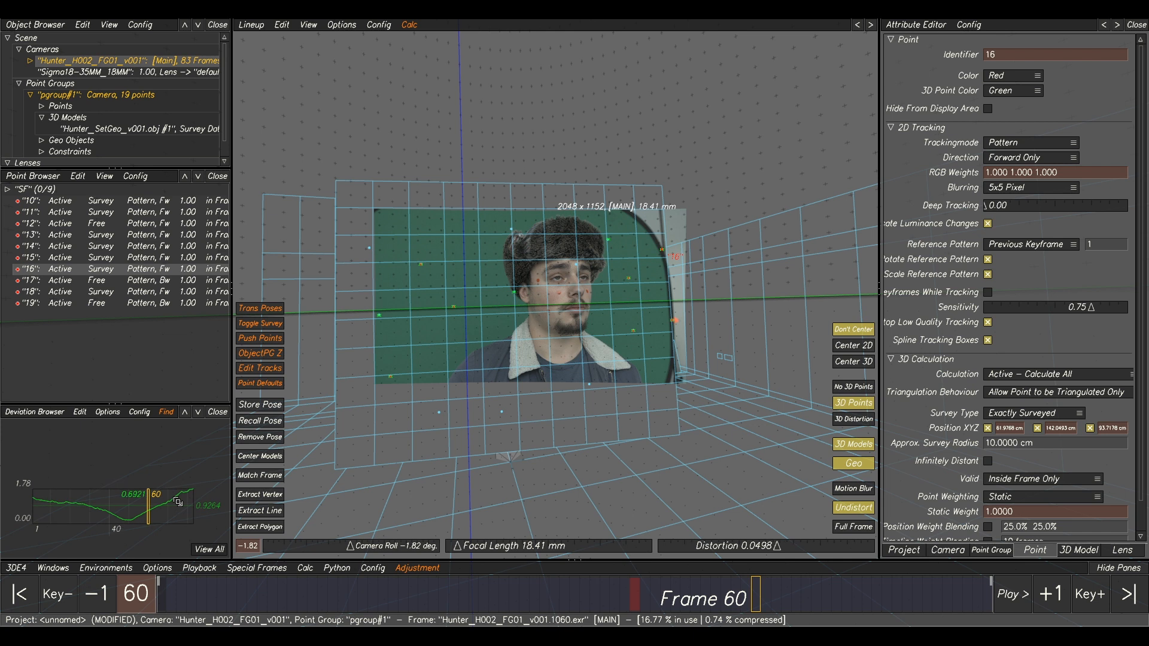
Step: Show the point deviation curves for active points only and examine the highest curve across the shot
{"action": "left_click", "coordinate": [34, 413]}
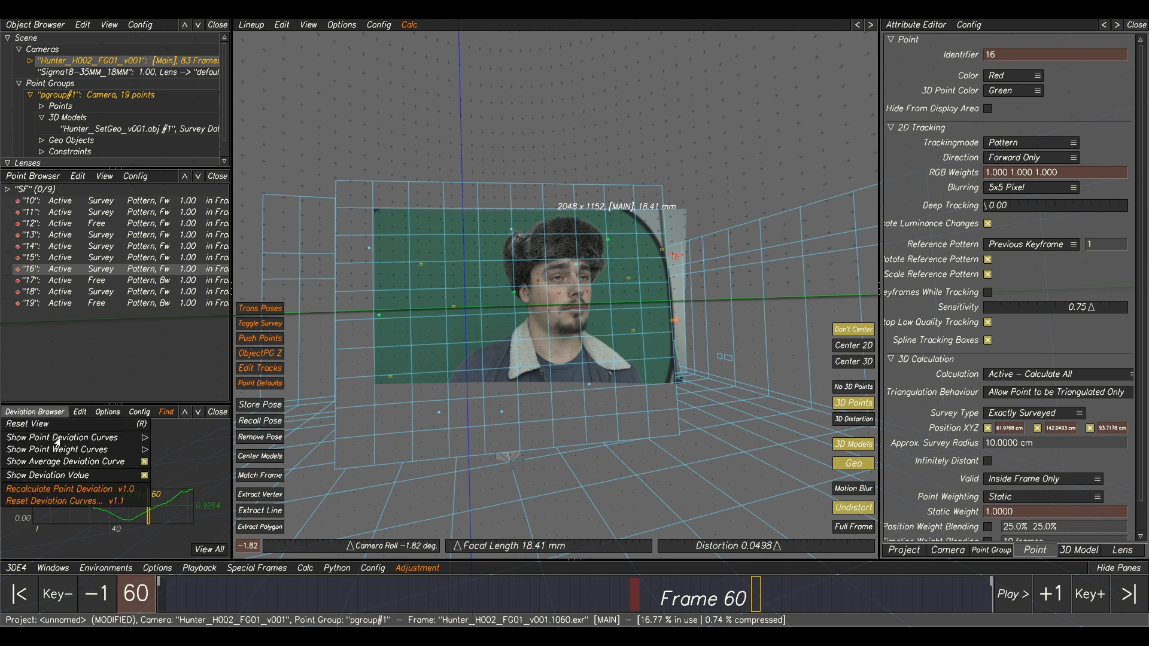
{"action": "mouse_move", "coordinate": [58, 443]}
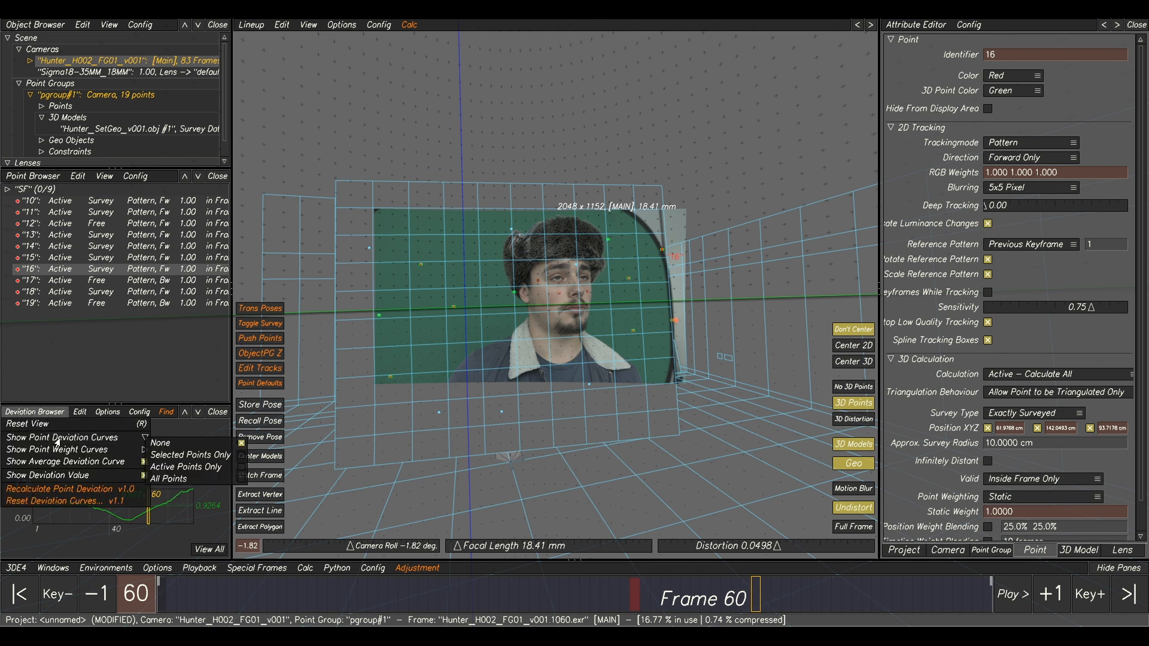
{"action": "left_click", "coordinate": [178, 468]}
{"action": "right_click_drag", "start_coordinate": [164, 496], "coordinate": [168, 487]}
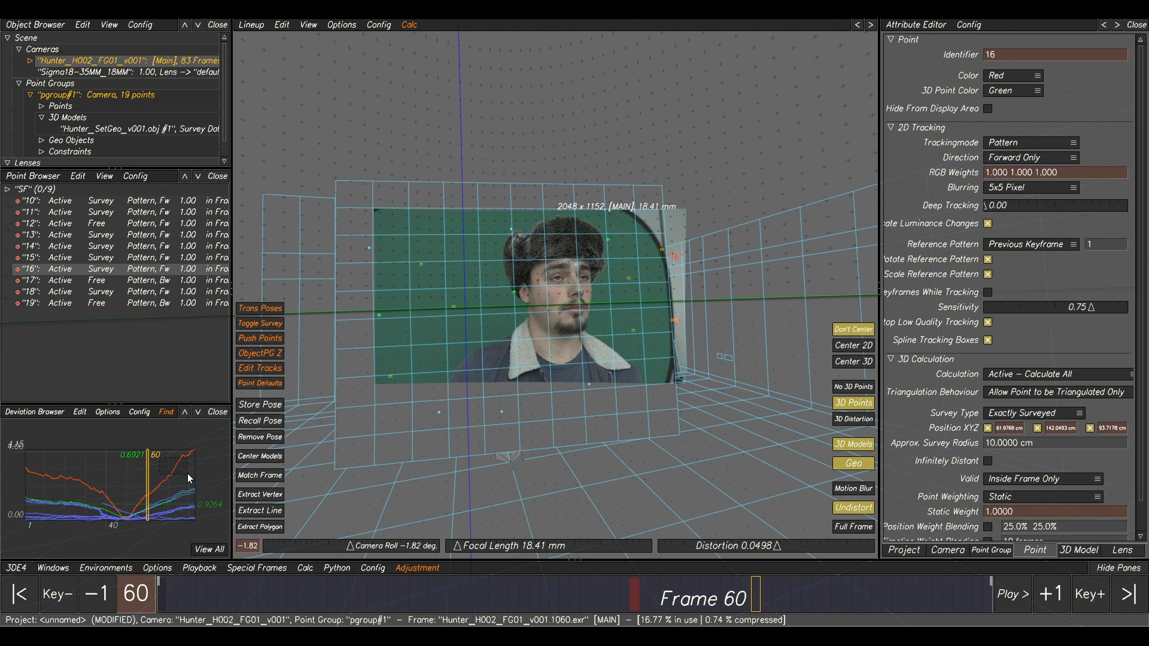
{"action": "right_click_drag", "start_coordinate": [70, 504], "coordinate": [140, 510]}
{"action": "middle_click_drag", "start_coordinate": [186, 500], "coordinate": [177, 486]}
{"action": "right_click_drag", "start_coordinate": [206, 468], "coordinate": [171, 498]}
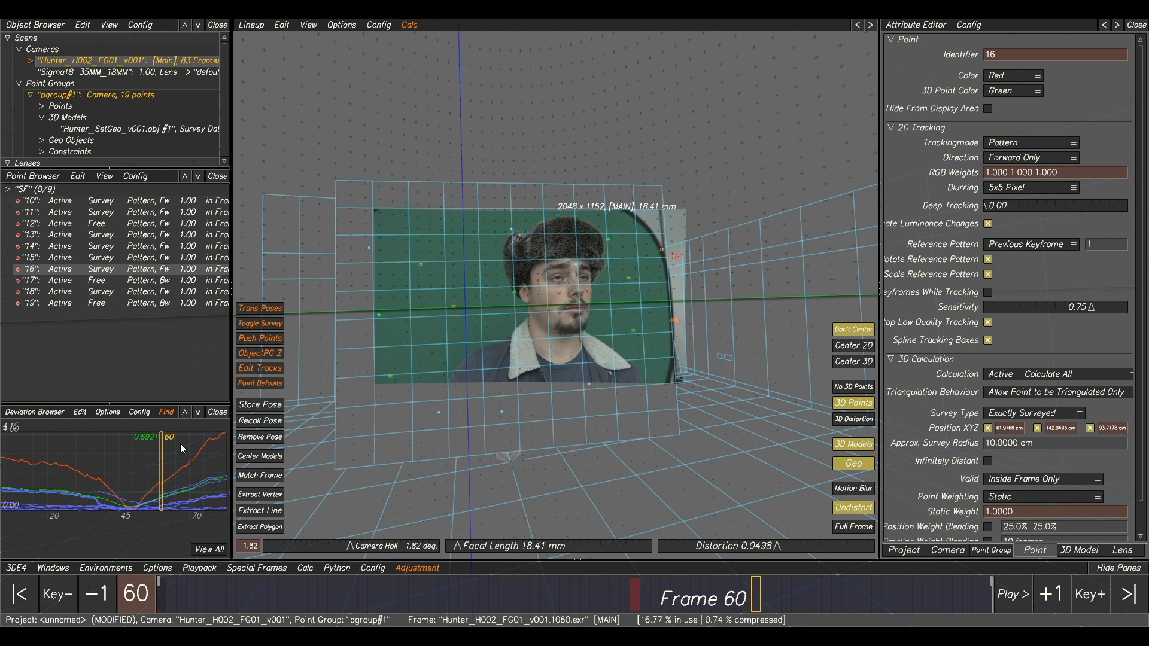
{"action": "left_click_drag", "start_coordinate": [180, 443], "coordinate": [198, 460]}
Step: Set point 16's survey type to Survey Free, recalculate everything and use the result
{"action": "right_click", "coordinate": [179, 272]}
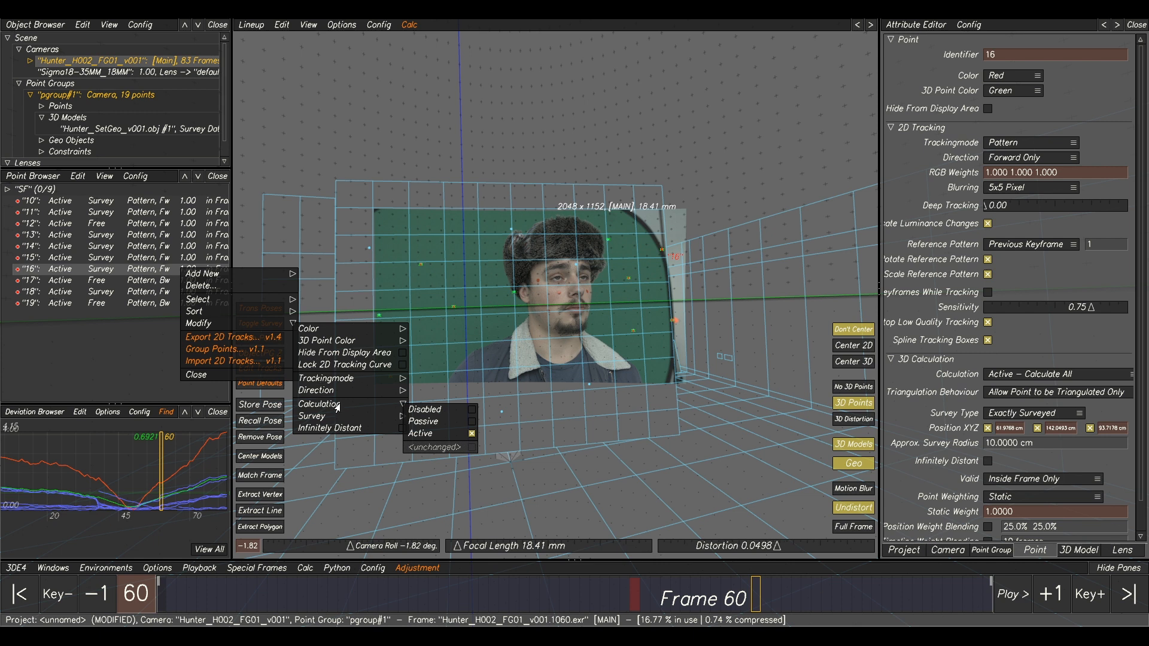
{"action": "mouse_move", "coordinate": [359, 417]}
{"action": "left_click", "coordinate": [432, 422]}
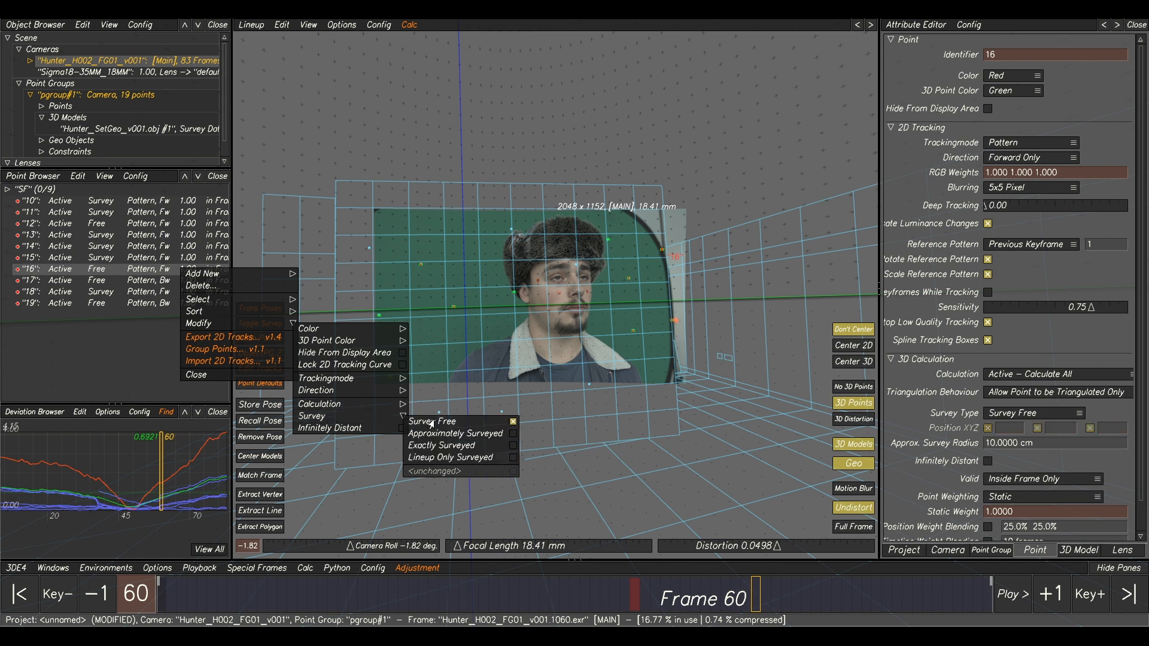
{"action": "key", "text": "alt+c"}
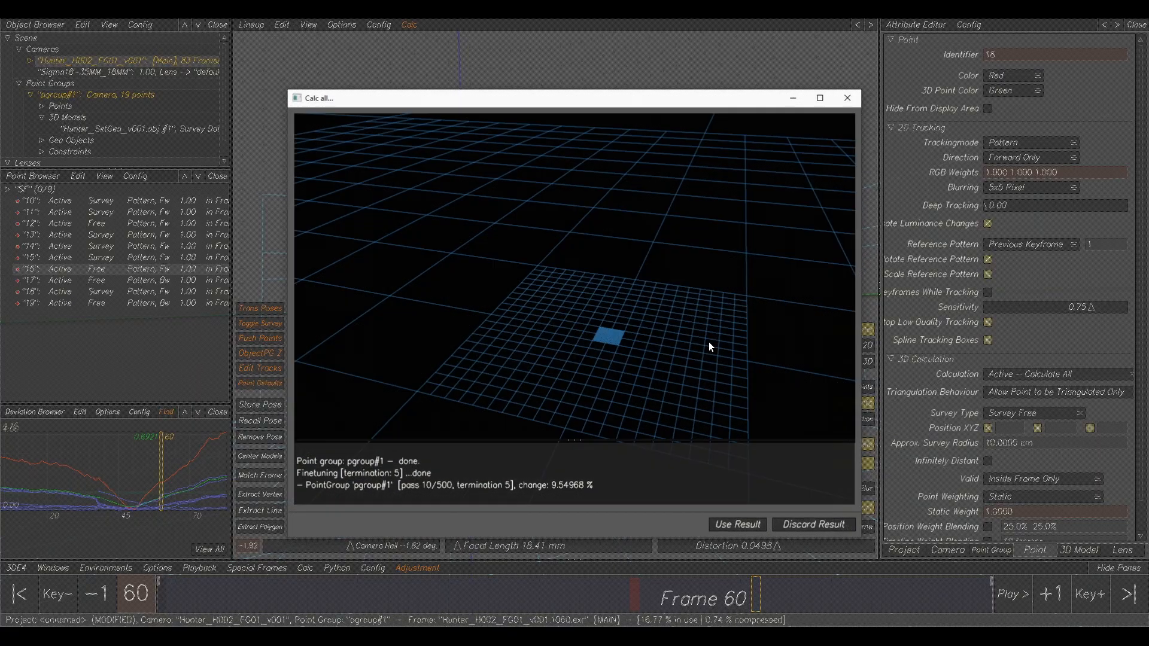
{"action": "left_click", "coordinate": [738, 524]}
{"action": "scroll", "coordinate": [182, 492], "scroll_direction": "down", "scroll_amount": 3}
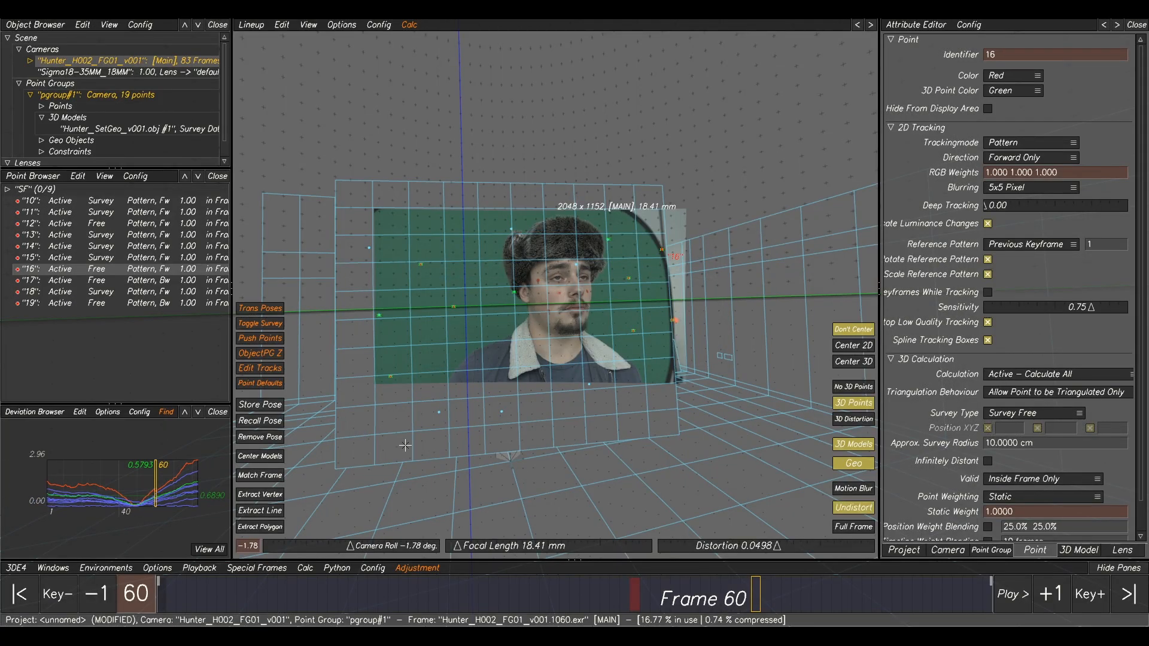
Step: Clear the old parameter adjustment results, adjust the default lens's focal length, transfer the best parameters and apply a full recalculation
{"action": "mouse_move", "coordinate": [440, 633]}
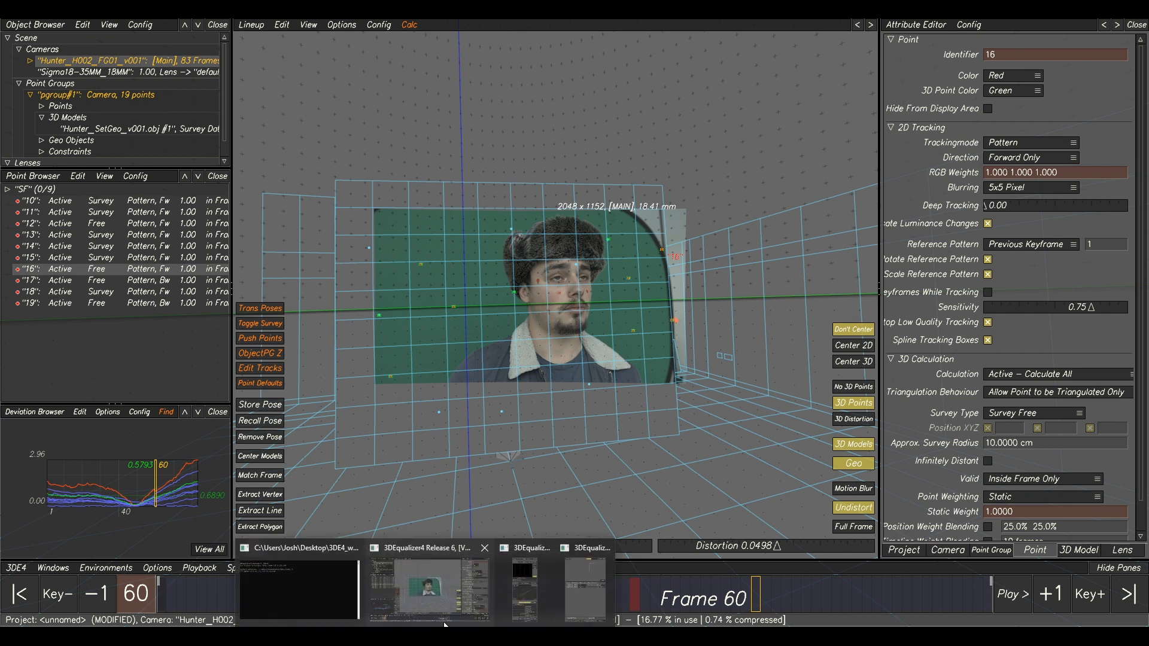
{"action": "left_click", "coordinate": [579, 588]}
{"action": "left_click", "coordinate": [545, 257]}
{"action": "left_click", "coordinate": [531, 553]}
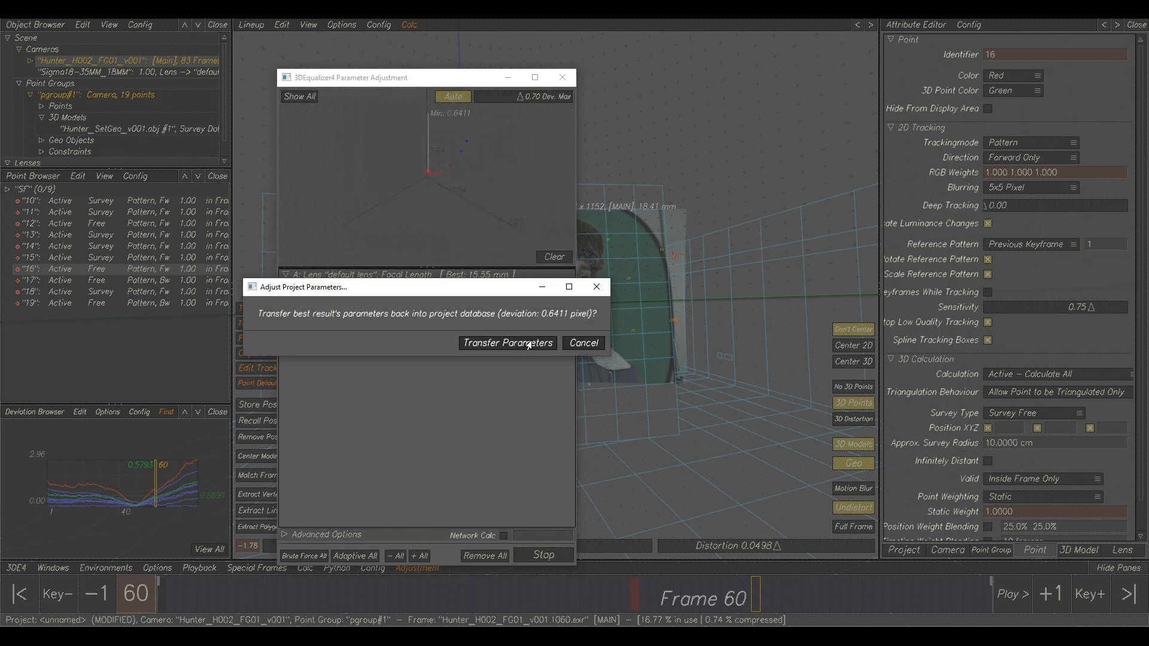
{"action": "left_click", "coordinate": [529, 344]}
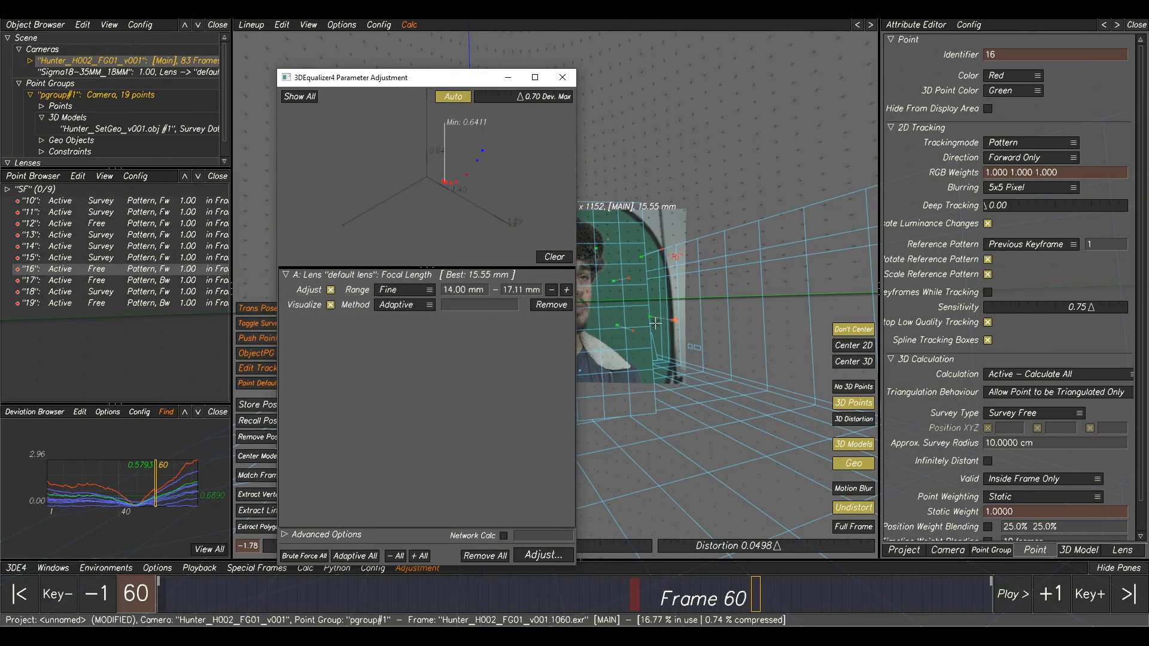
{"action": "left_click", "coordinate": [656, 323]}
{"action": "key", "text": "alt+c"}
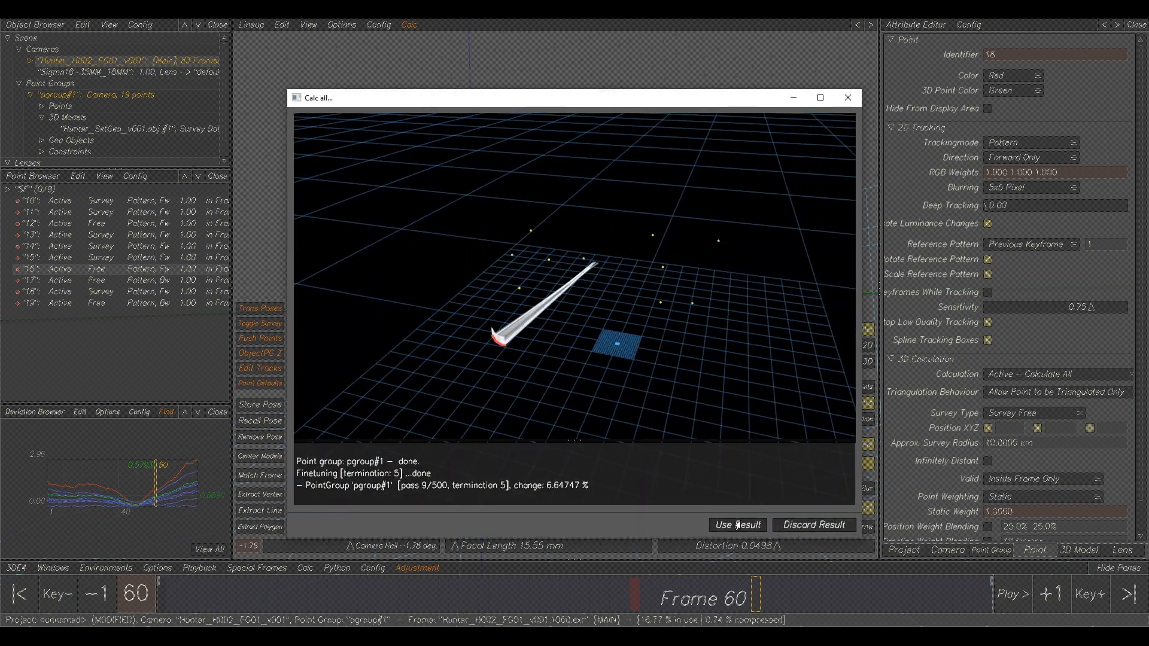
{"action": "left_click", "coordinate": [738, 525]}
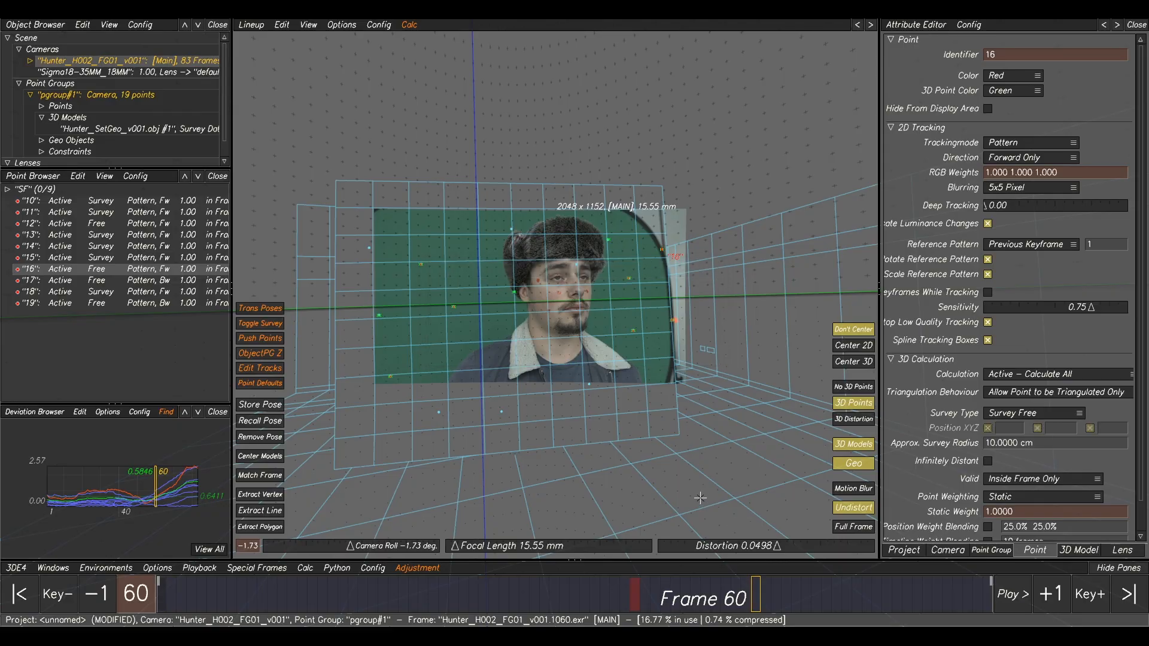
Step: Set the default lens's focal length to 18 mm, recalculate everything and use the result
{"action": "left_click_drag", "start_coordinate": [675, 586], "coordinate": [874, 557]}
{"action": "scroll", "coordinate": [667, 365], "scroll_direction": "up", "scroll_amount": 5}
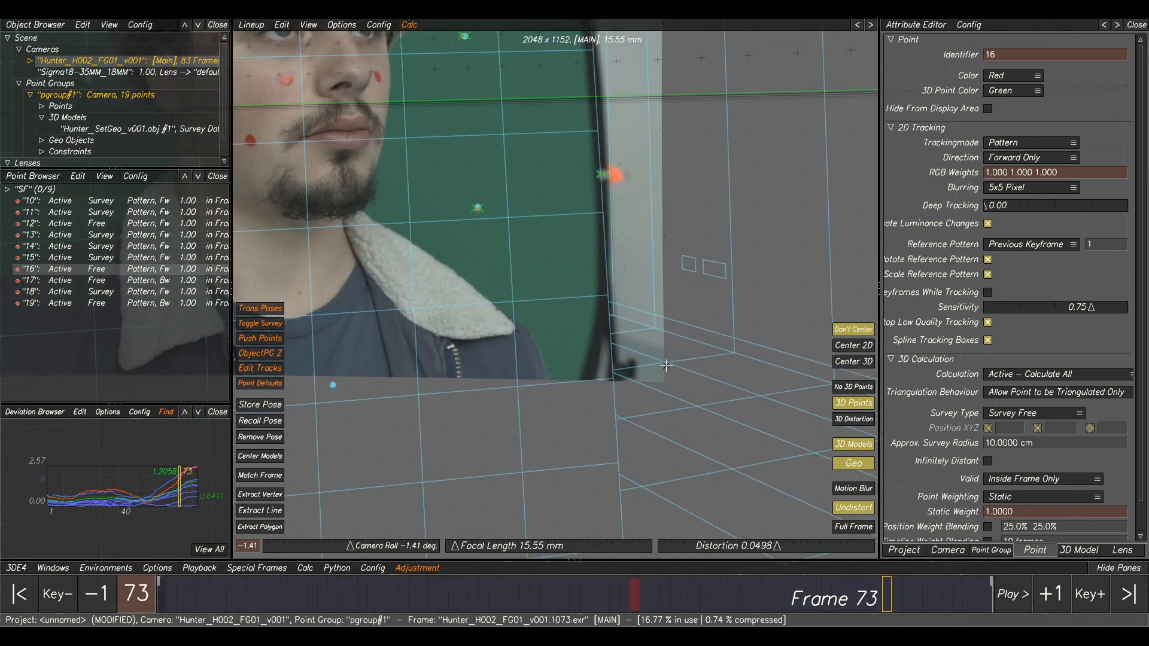
{"action": "left_click", "coordinate": [1109, 550]}
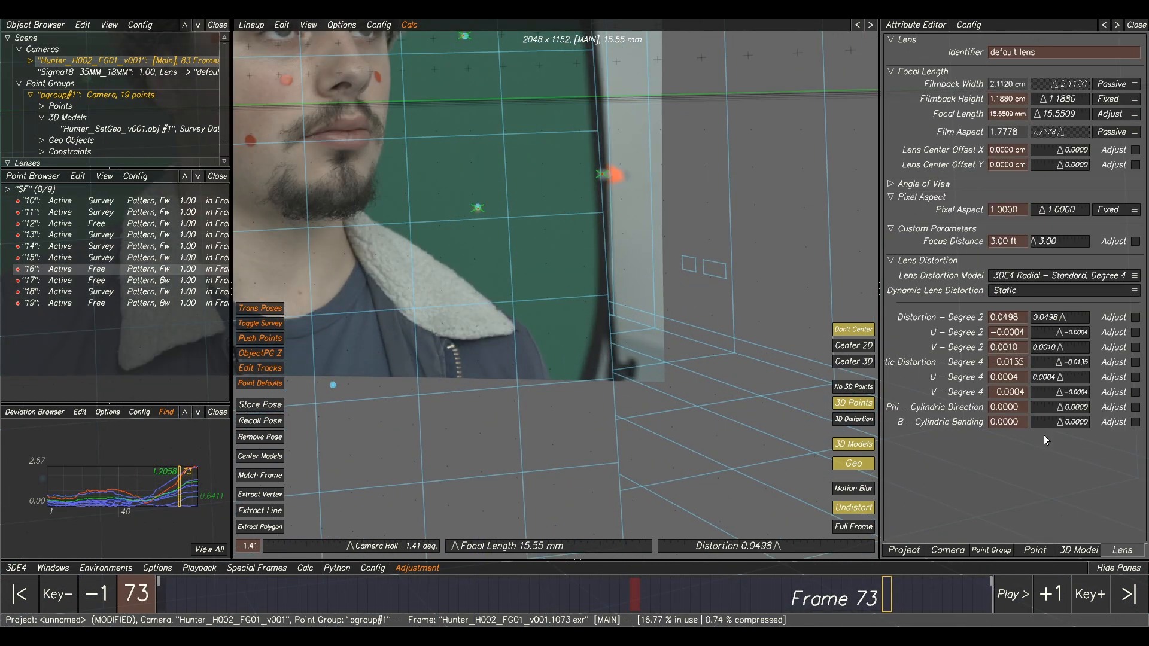
{"action": "double_click", "coordinate": [1010, 114]}
{"action": "type", "text": "0"}
{"action": "type", "text": "18"}
{"action": "key", "text": "Return"}
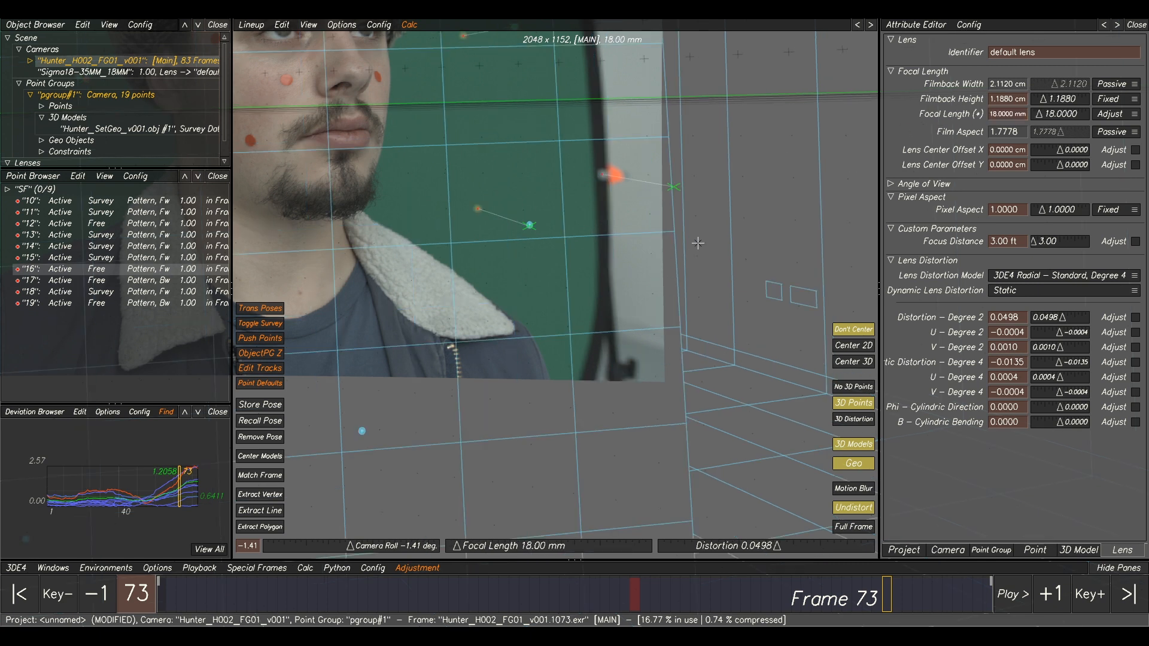
{"action": "key", "text": "alt+c"}
{"action": "left_click", "coordinate": [725, 528]}
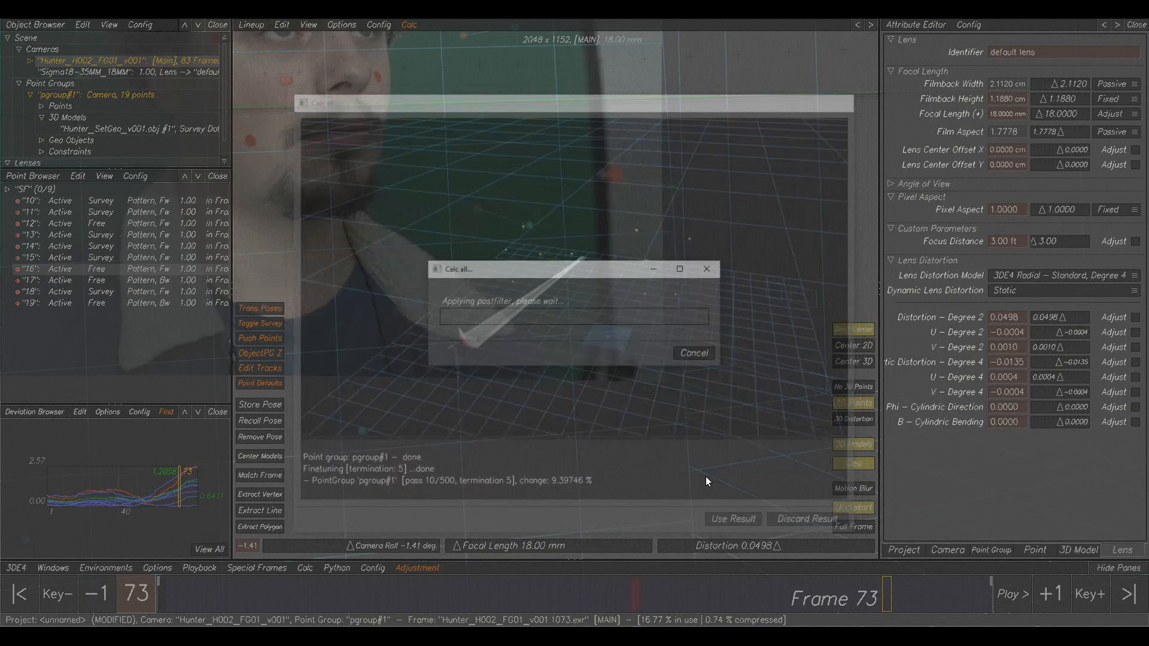
Step: Scrub back to frame 49 and examine how the points and set geometry line up with the plate
{"action": "scroll", "coordinate": [454, 349], "scroll_direction": "down", "scroll_amount": 1}
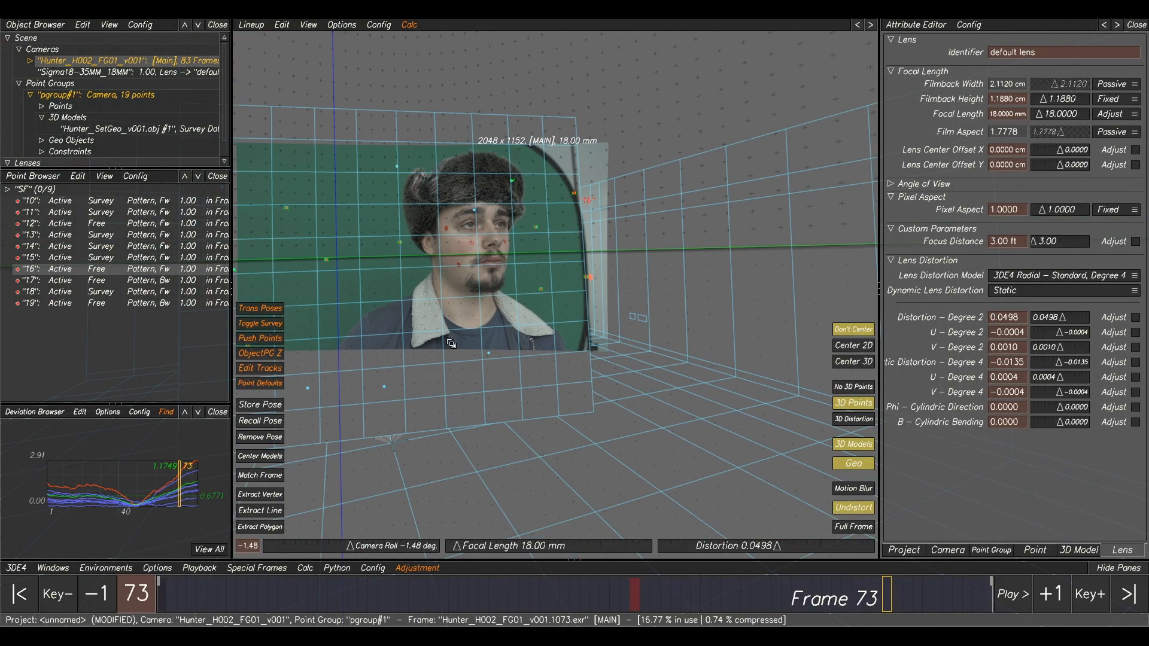
{"action": "middle_click_drag", "start_coordinate": [462, 346], "coordinate": [496, 378]}
{"action": "left_click_drag", "start_coordinate": [830, 595], "coordinate": [644, 594]}
{"action": "scroll", "coordinate": [645, 382], "scroll_direction": "up", "scroll_amount": 1}
{"action": "scroll", "coordinate": [645, 383], "scroll_direction": "up", "scroll_amount": 1}
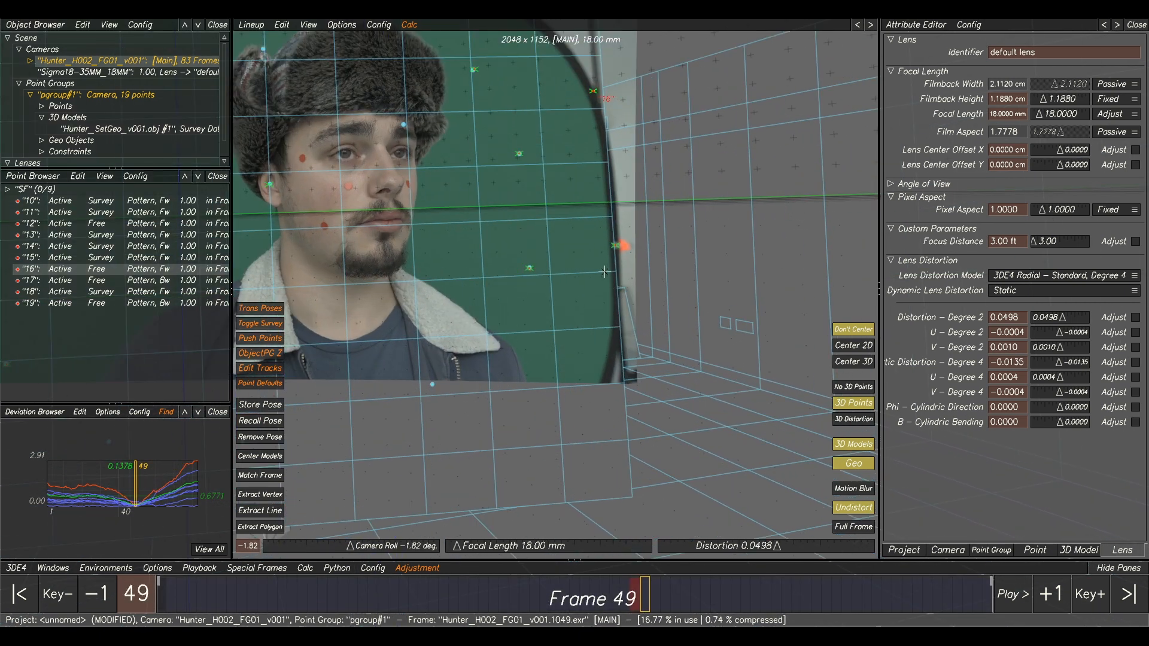
{"action": "scroll", "coordinate": [605, 273], "scroll_direction": "down", "scroll_amount": 2}
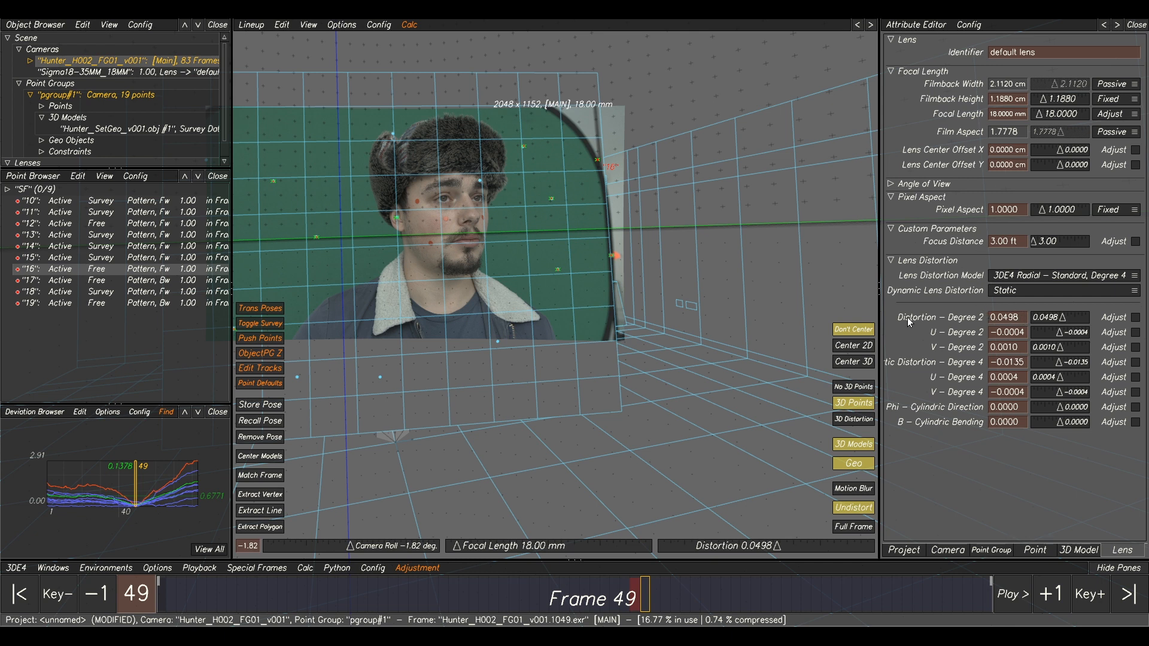
Step: Enable adjustment of the lens's Distortion - Degree 2 with a Fine range and Adaptive method, and exclude focal length from adjustment
{"action": "left_click", "coordinate": [1135, 318]}
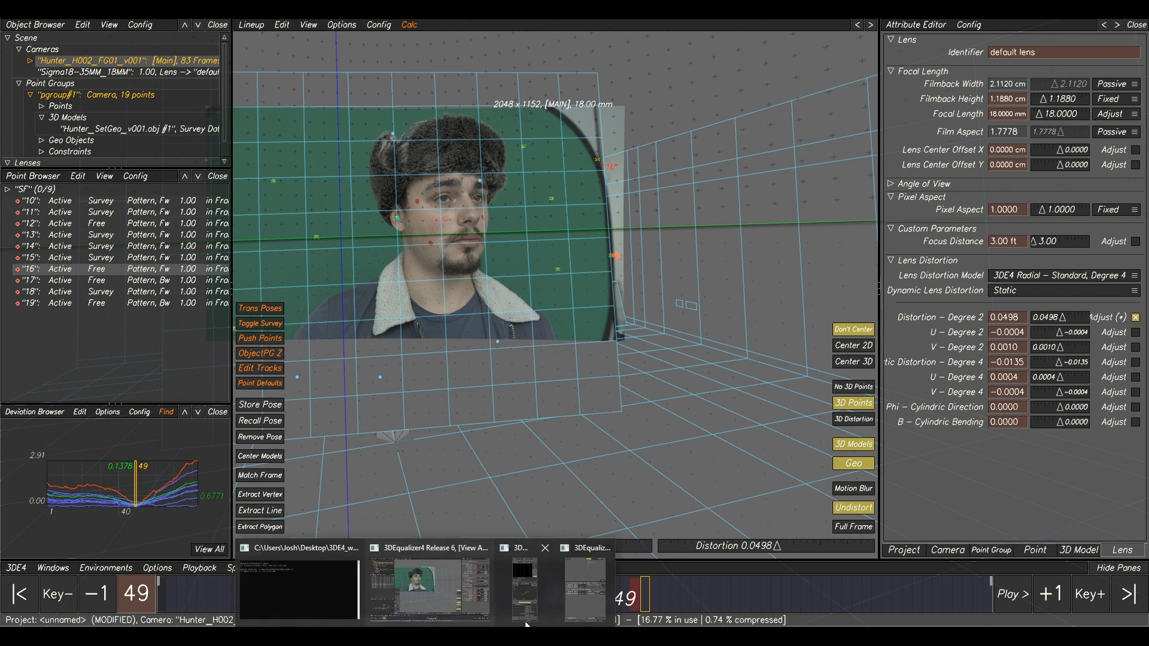
{"action": "left_click", "coordinate": [573, 595]}
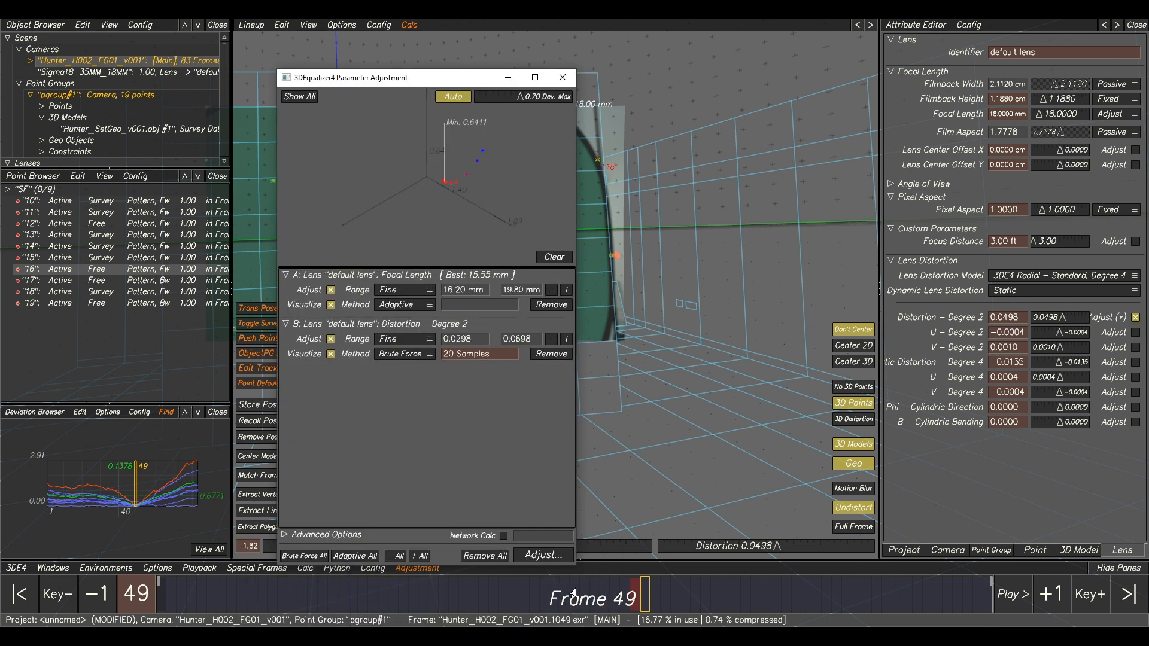
{"action": "left_click", "coordinate": [331, 290]}
{"action": "left_click", "coordinate": [384, 339]}
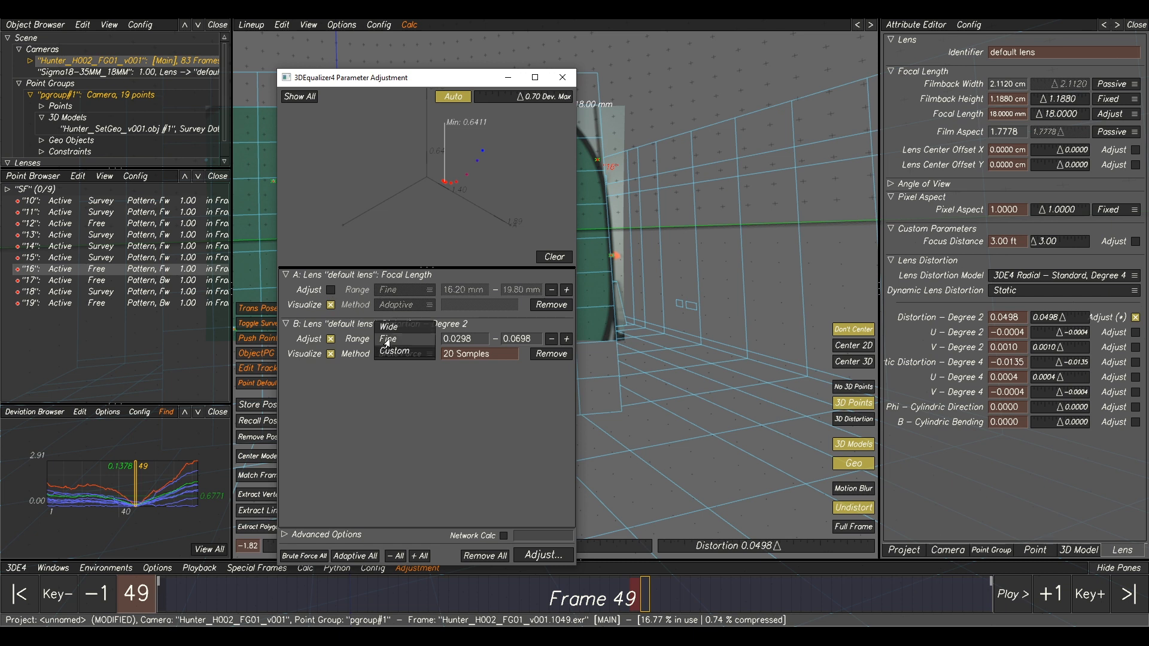
{"action": "left_click", "coordinate": [388, 340]}
{"action": "left_click", "coordinate": [389, 354]}
{"action": "left_click", "coordinate": [397, 369]}
Step: Clear the previous adjustment results, then run the distortion adjustment twice, transferring the best parameters to the project each time
{"action": "left_click", "coordinate": [553, 257]}
{"action": "left_click", "coordinate": [532, 555]}
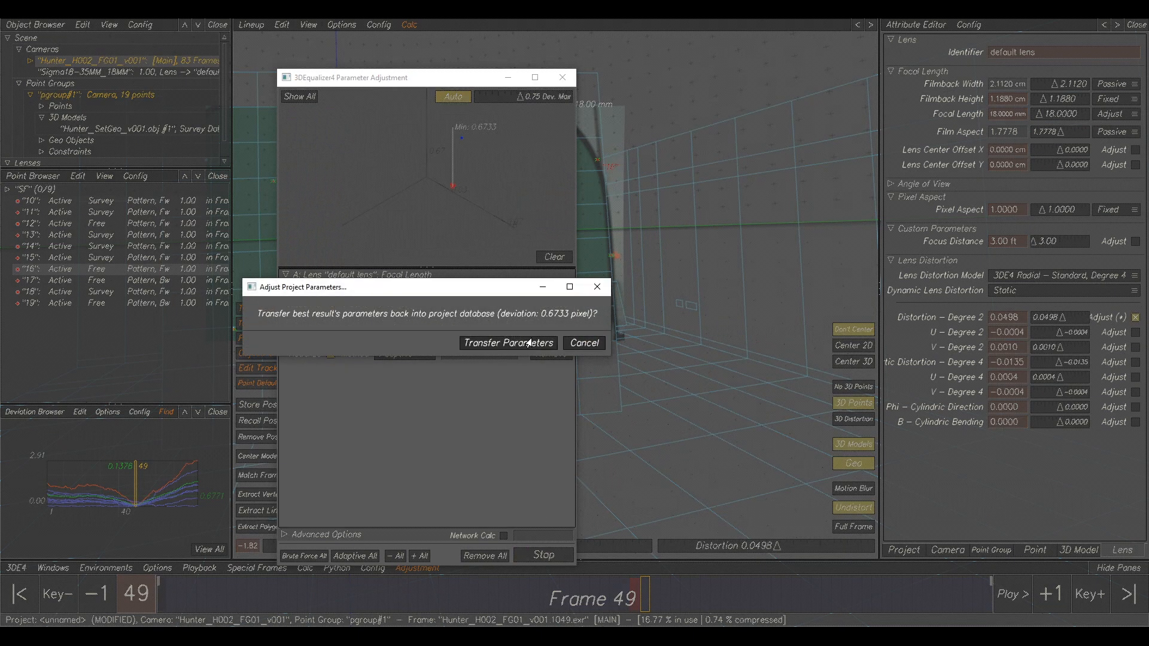
{"action": "left_click", "coordinate": [529, 344]}
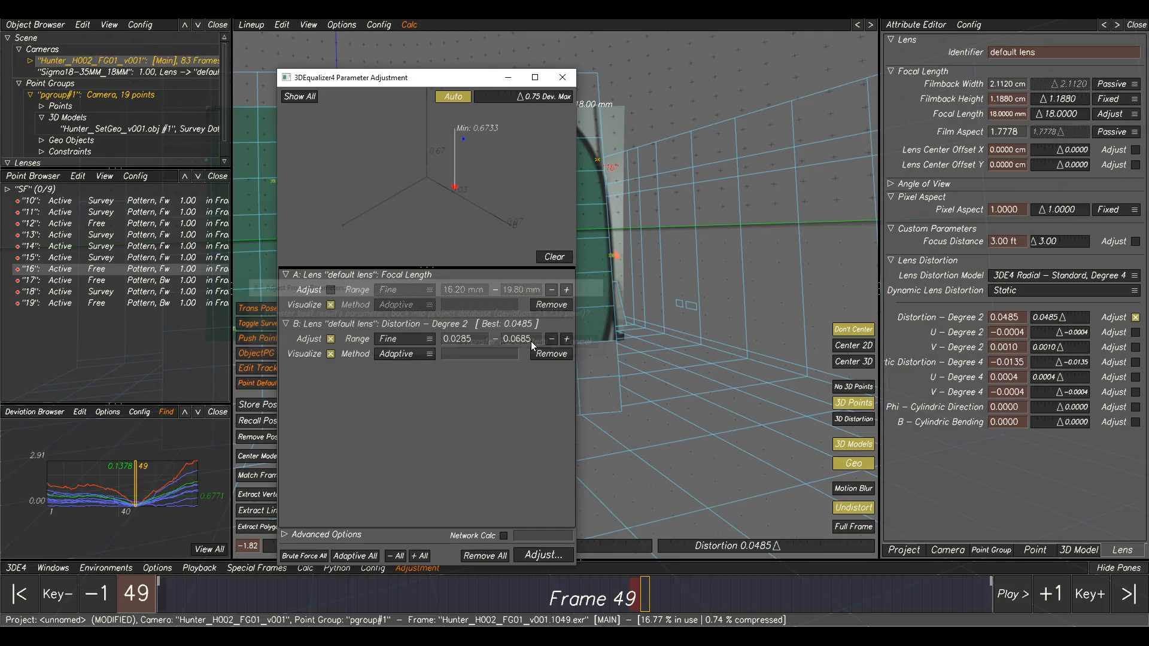
{"action": "left_click", "coordinate": [533, 557]}
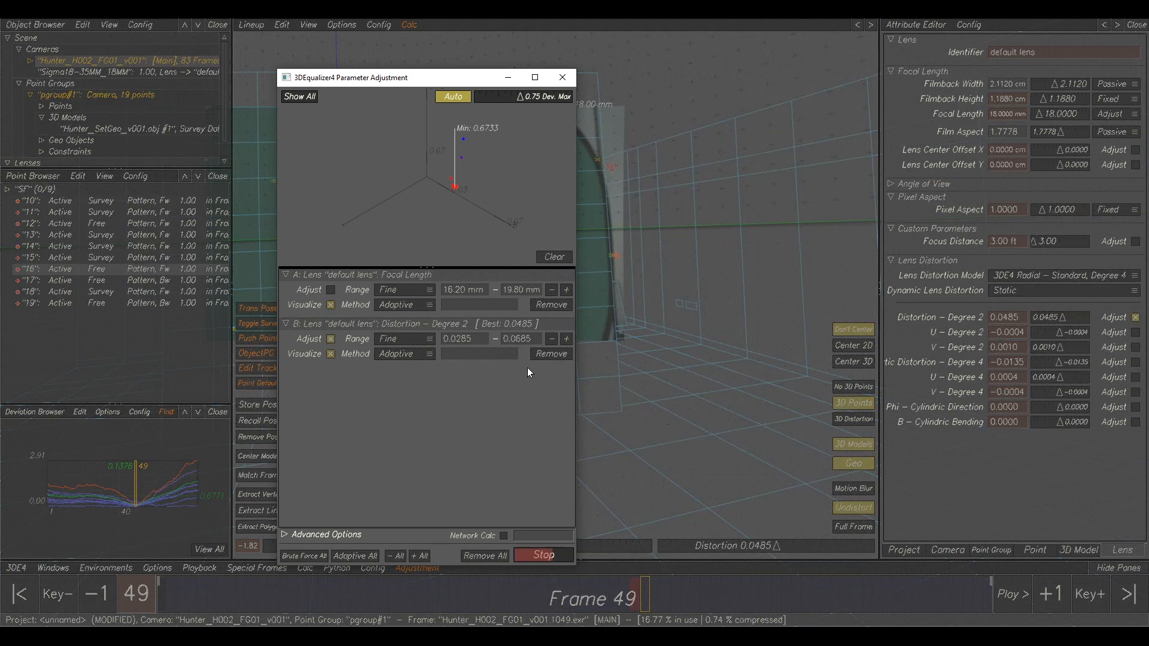
{"action": "left_click", "coordinate": [518, 343]}
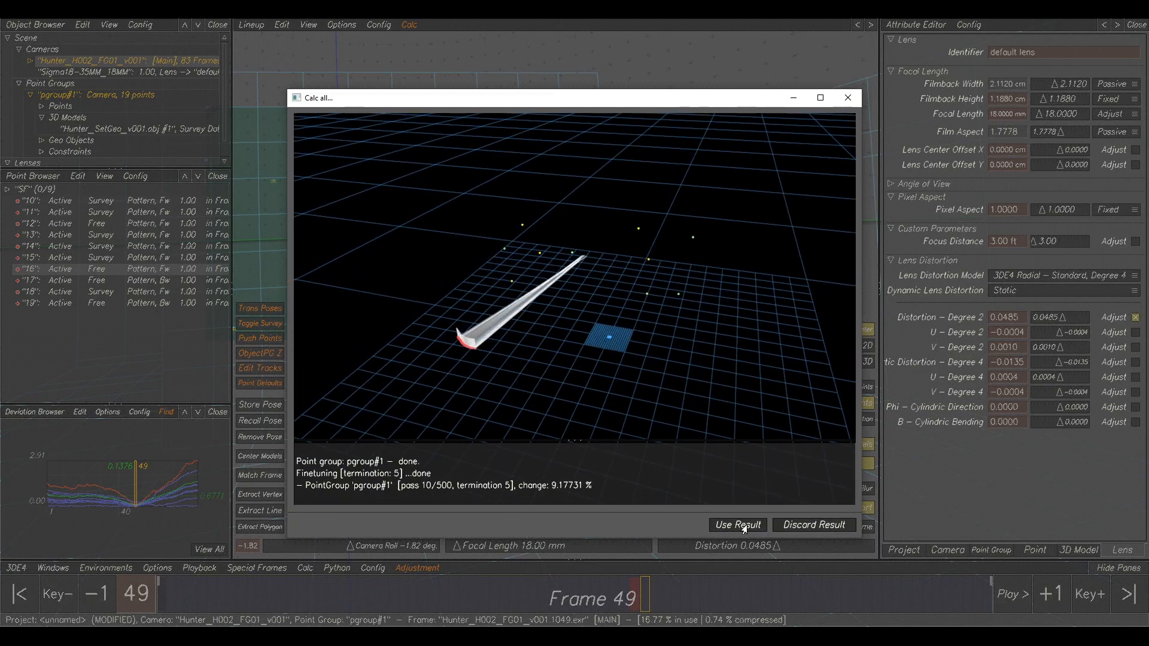
Step: Use the calculation result, then enable Adaptive adjustment of the lens's Quartic Distortion - Degree 4 and exclude Distortion - Degree 2 from adjustment
{"action": "left_click", "coordinate": [738, 525]}
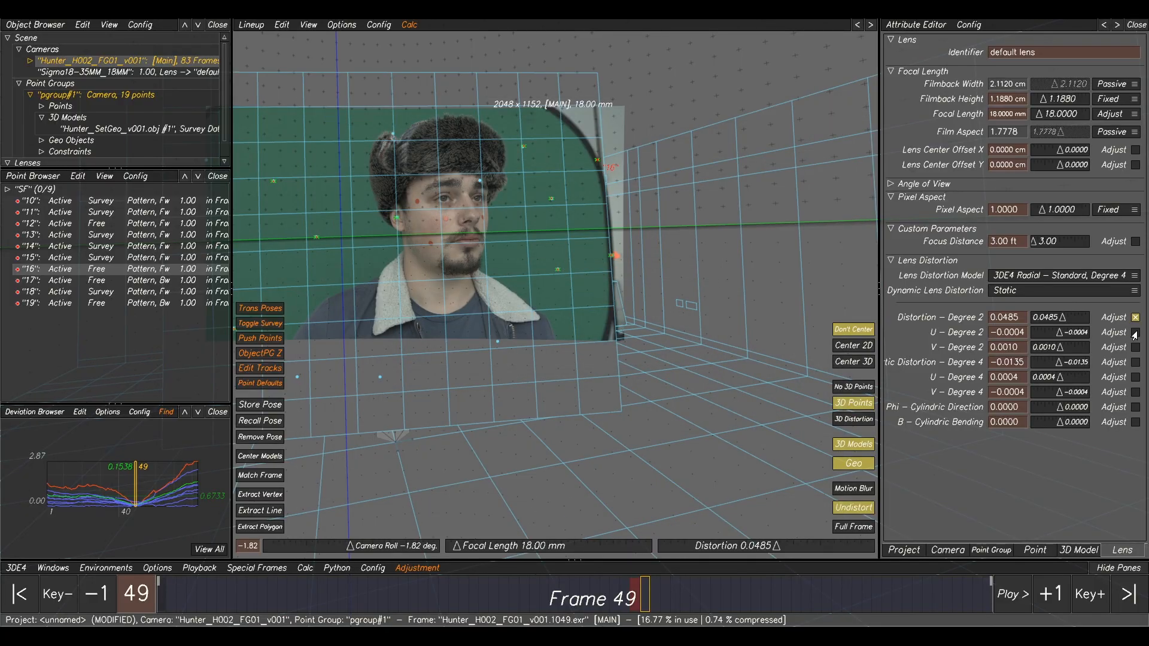
{"action": "left_click", "coordinate": [1135, 363]}
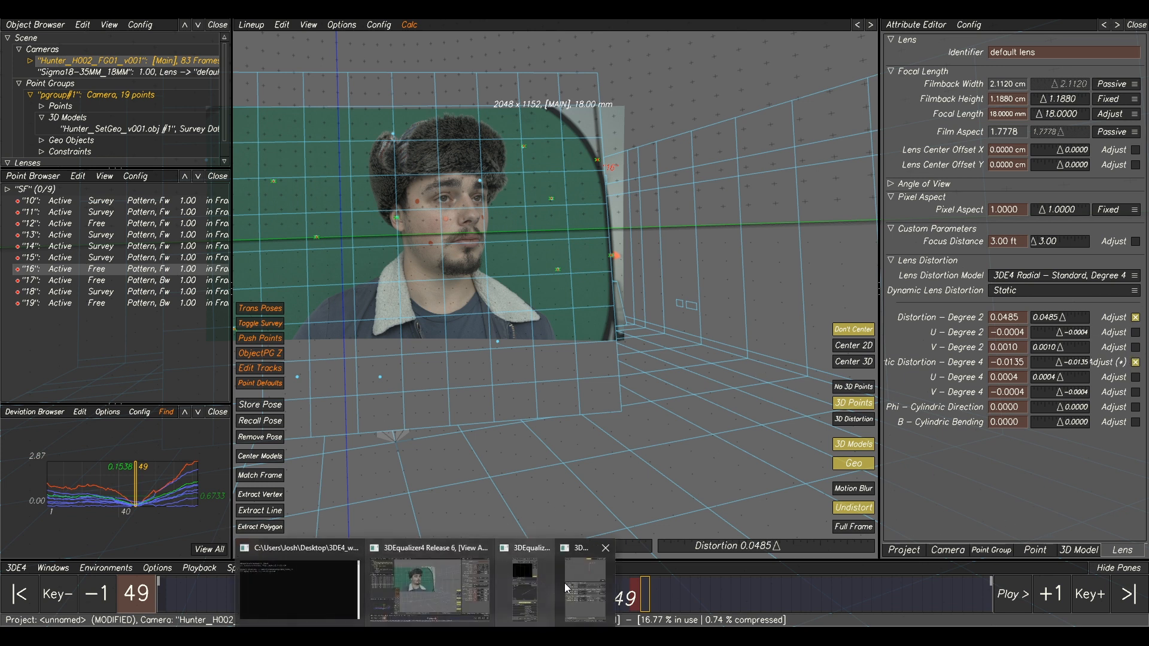
{"action": "left_click", "coordinate": [565, 583]}
{"action": "left_click", "coordinate": [330, 339]}
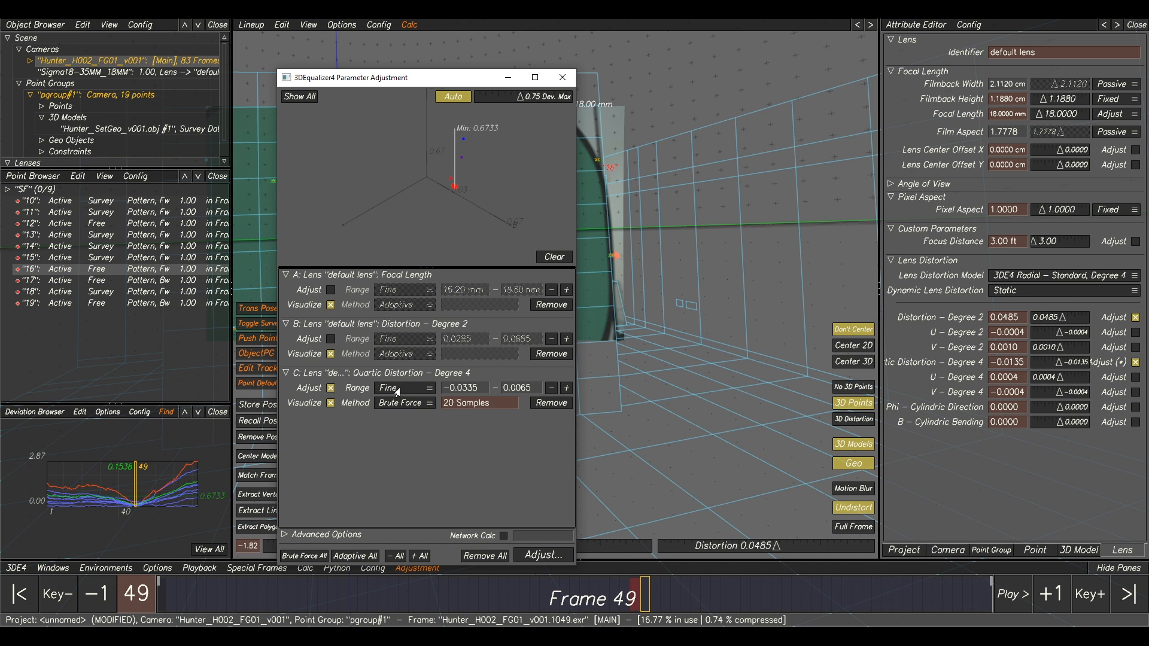
{"action": "left_click", "coordinate": [406, 407]}
{"action": "left_click", "coordinate": [407, 418]}
Step: Run the quartic distortion adjustment twice, transferring the best parameters each time, then recalculate everything and use the result
{"action": "left_click", "coordinate": [545, 555]}
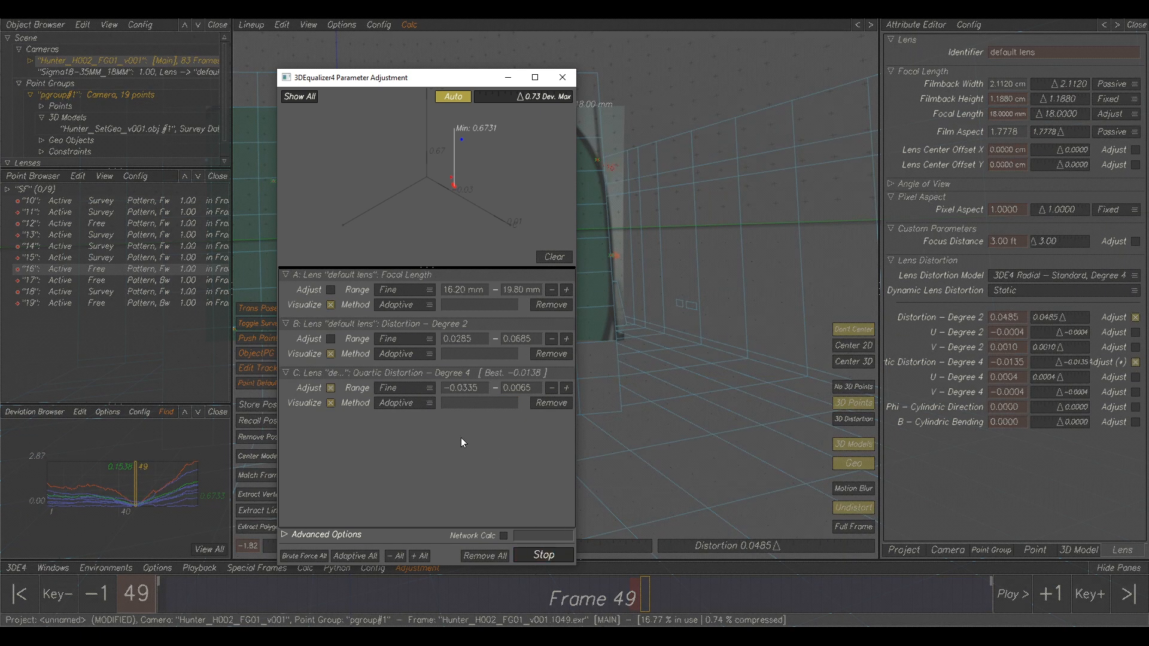
{"action": "left_click", "coordinate": [507, 344]}
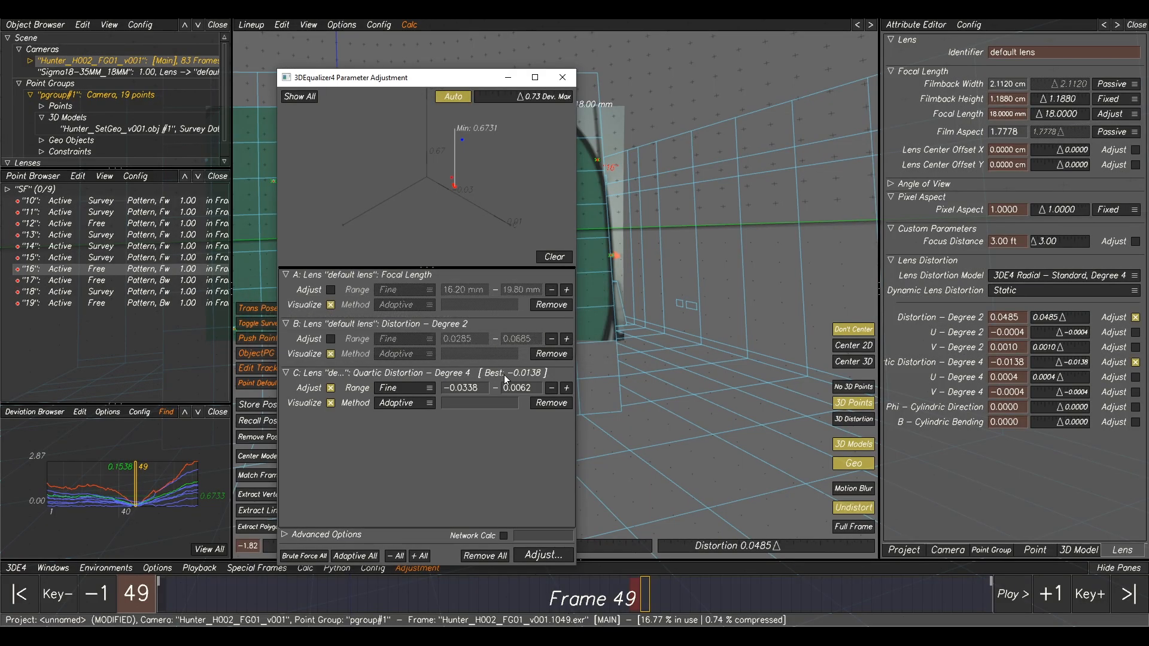
{"action": "left_click", "coordinate": [535, 550]}
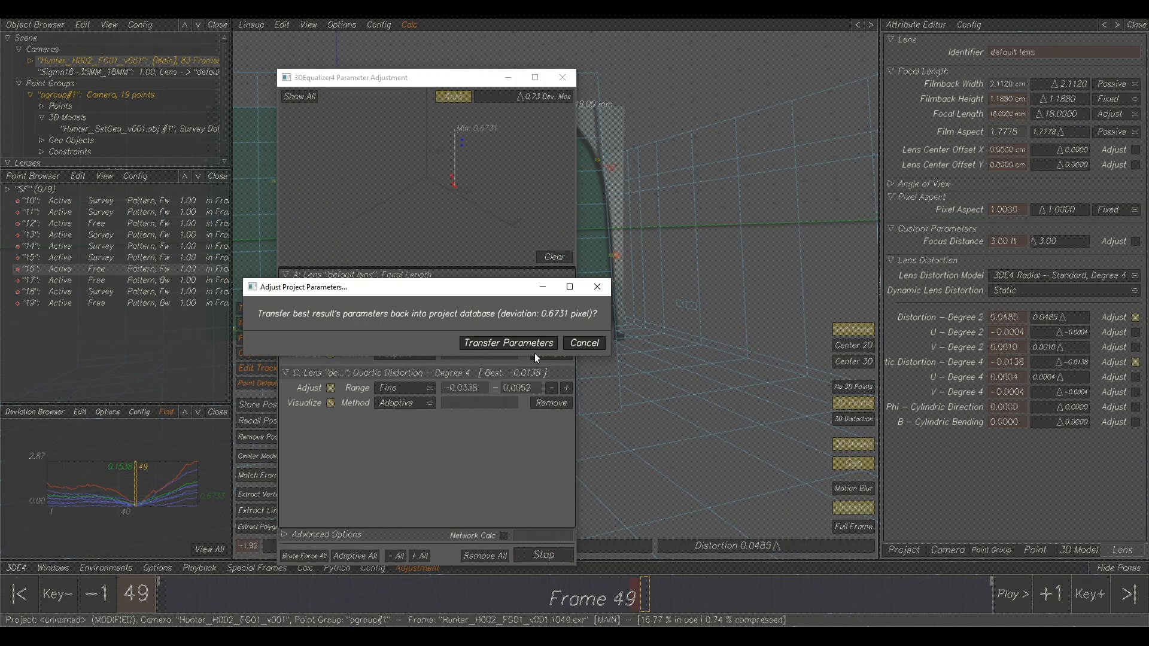
{"action": "left_click", "coordinate": [534, 341]}
{"action": "left_click", "coordinate": [631, 347]}
{"action": "key", "text": "alt+c"}
{"action": "left_click", "coordinate": [714, 525]}
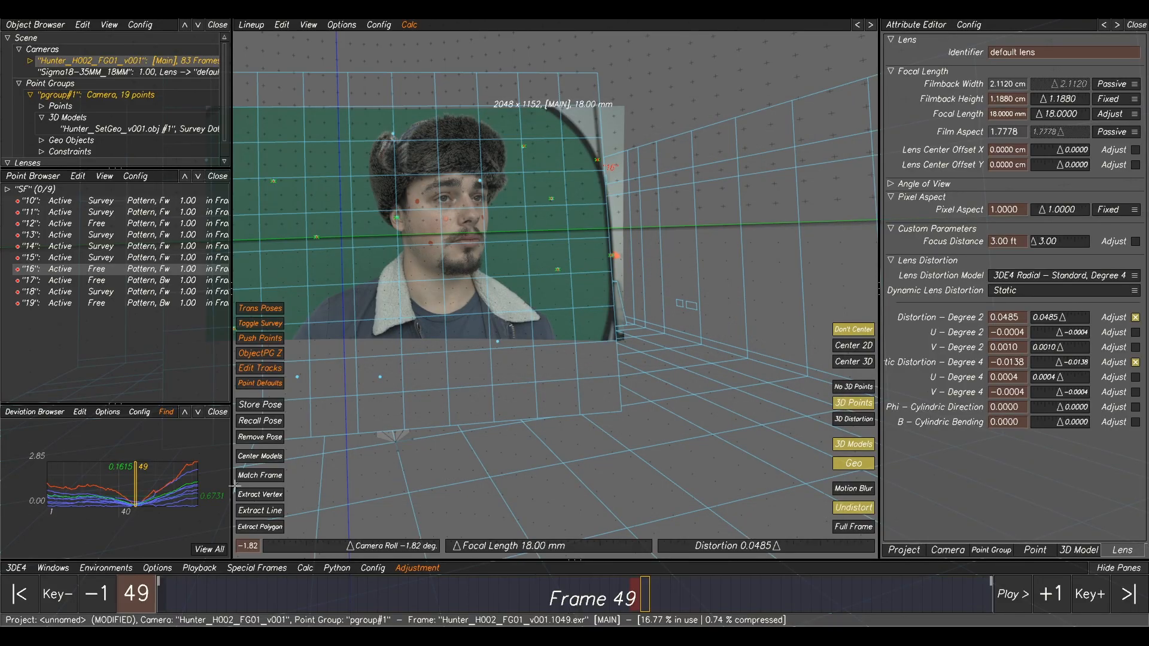
Step: Move to frame 55, set point 16's calculation to Disabled, then recalculate everything and use the result
{"action": "middle_click_drag", "start_coordinate": [511, 304], "coordinate": [589, 311]}
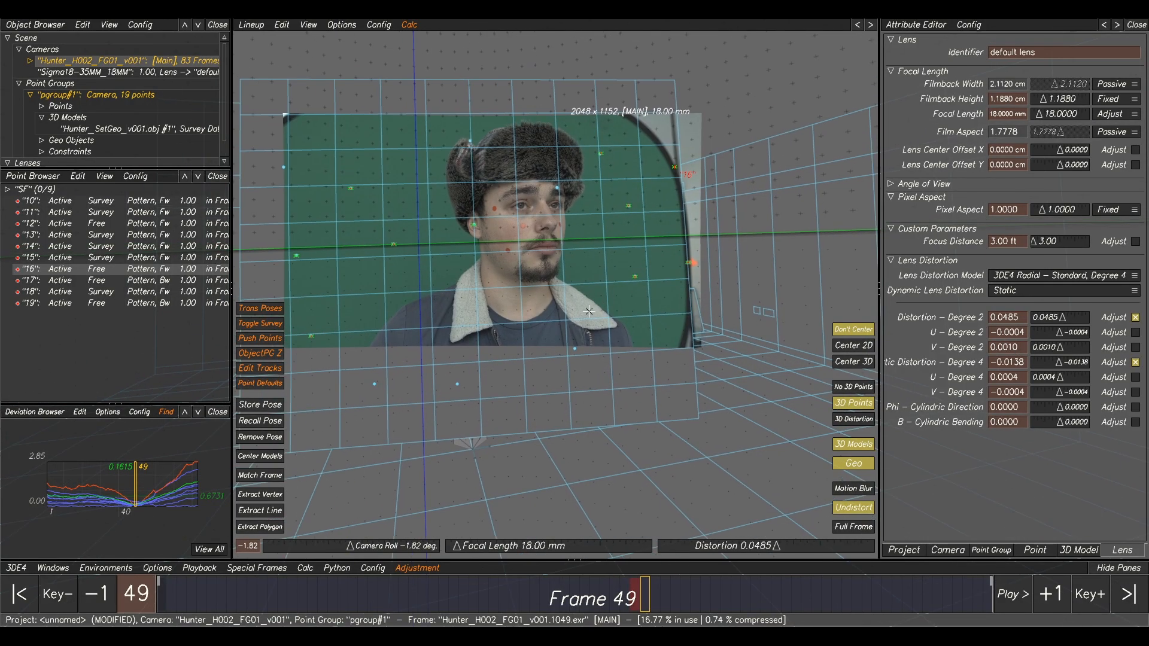
{"action": "left_click_drag", "start_coordinate": [613, 596], "coordinate": [706, 530]}
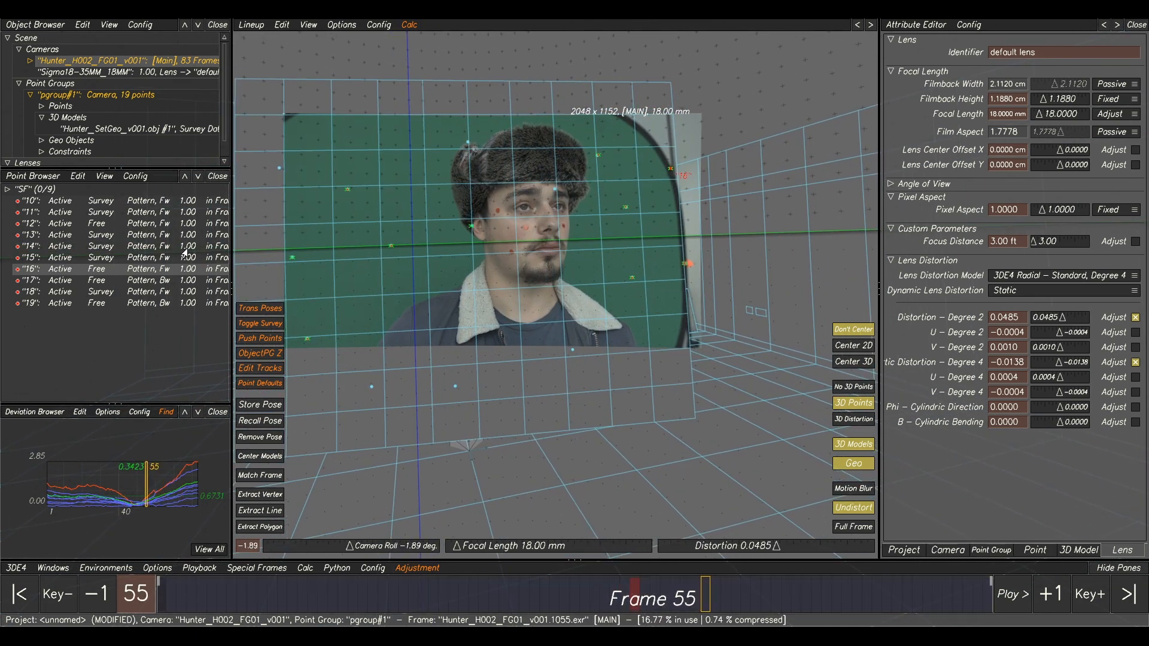
{"action": "right_click", "coordinate": [115, 273]}
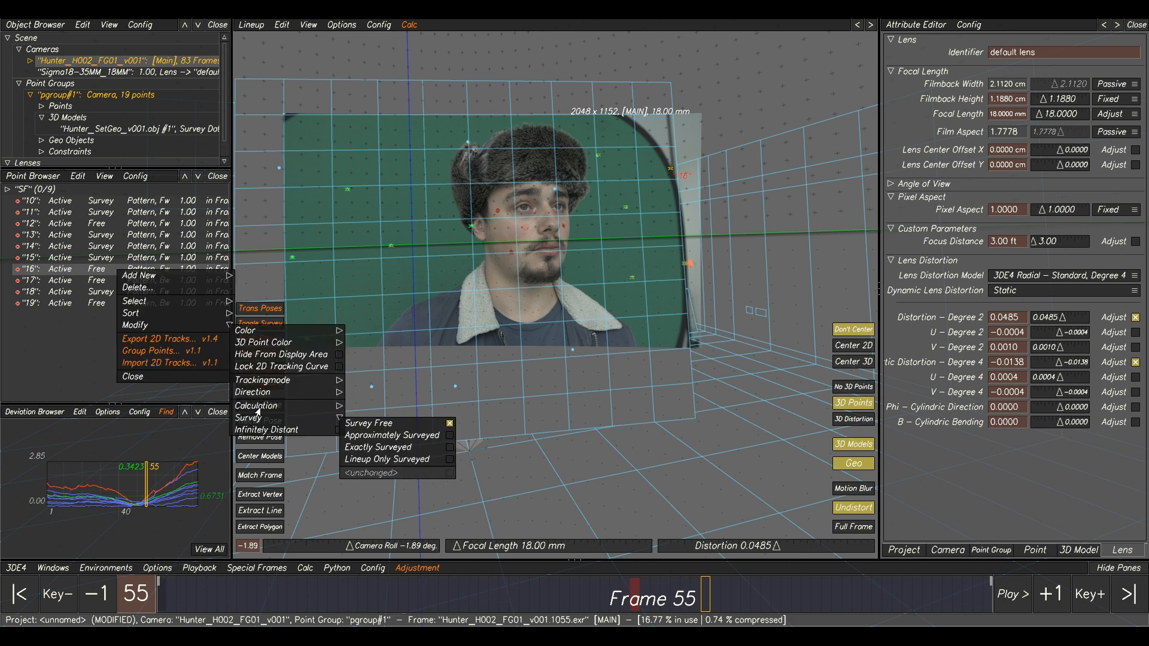
{"action": "mouse_move", "coordinate": [257, 407]}
{"action": "left_click", "coordinate": [362, 413]}
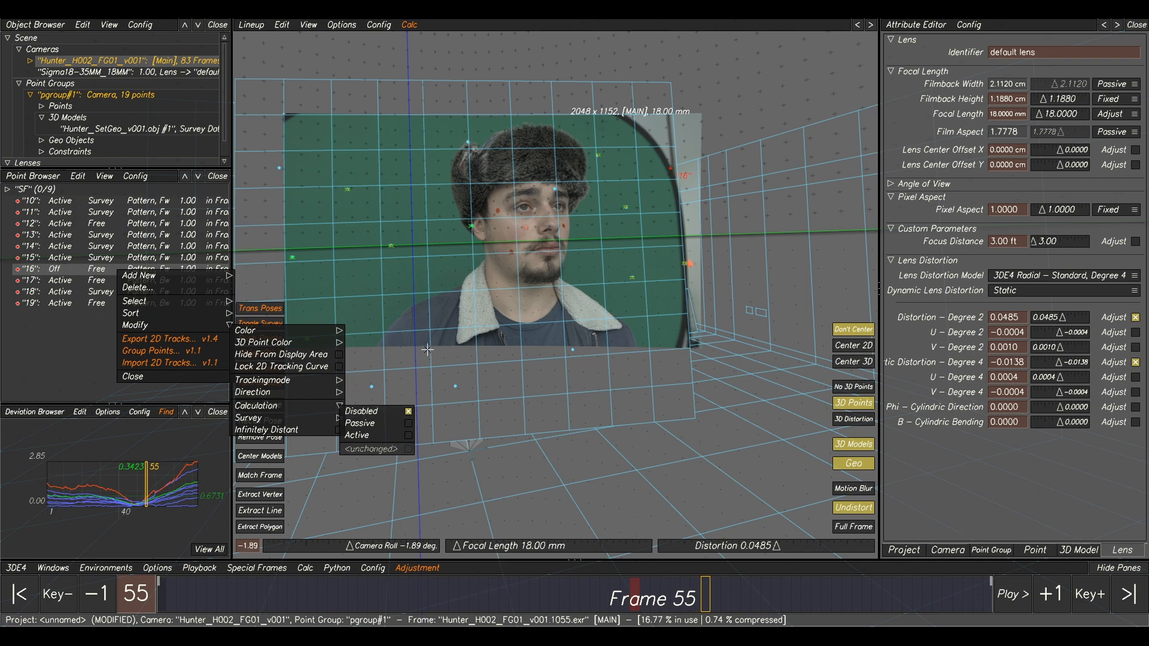
{"action": "key", "text": "alt+c"}
{"action": "left_click", "coordinate": [713, 518]}
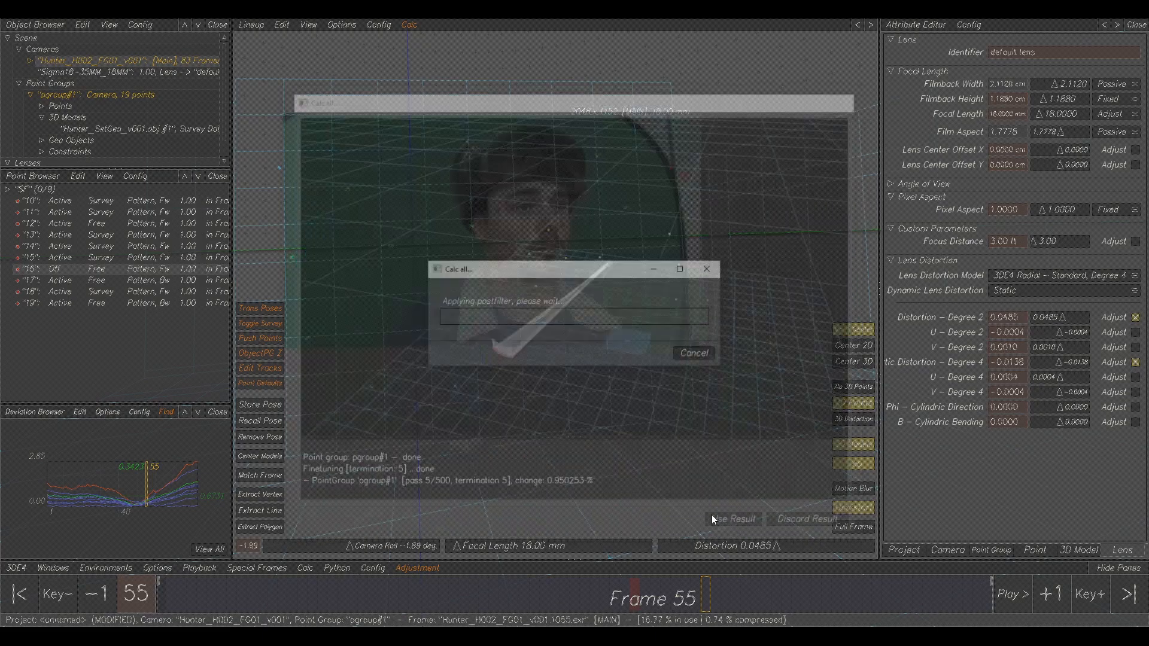
Step: Fit the deviation curves in view and scrub through the shot, examining the remaining point deviation across the frames
{"action": "right_click_drag", "start_coordinate": [182, 504], "coordinate": [201, 539], "text": "alt"}
{"action": "left_click", "coordinate": [210, 550]}
{"action": "mouse_move", "coordinate": [371, 587]}
{"action": "left_mouse_down"}
{"action": "mouse_move", "coordinate": [932, 575]}
{"action": "mouse_move", "coordinate": [702, 580]}
{"action": "left_mouse_up"}
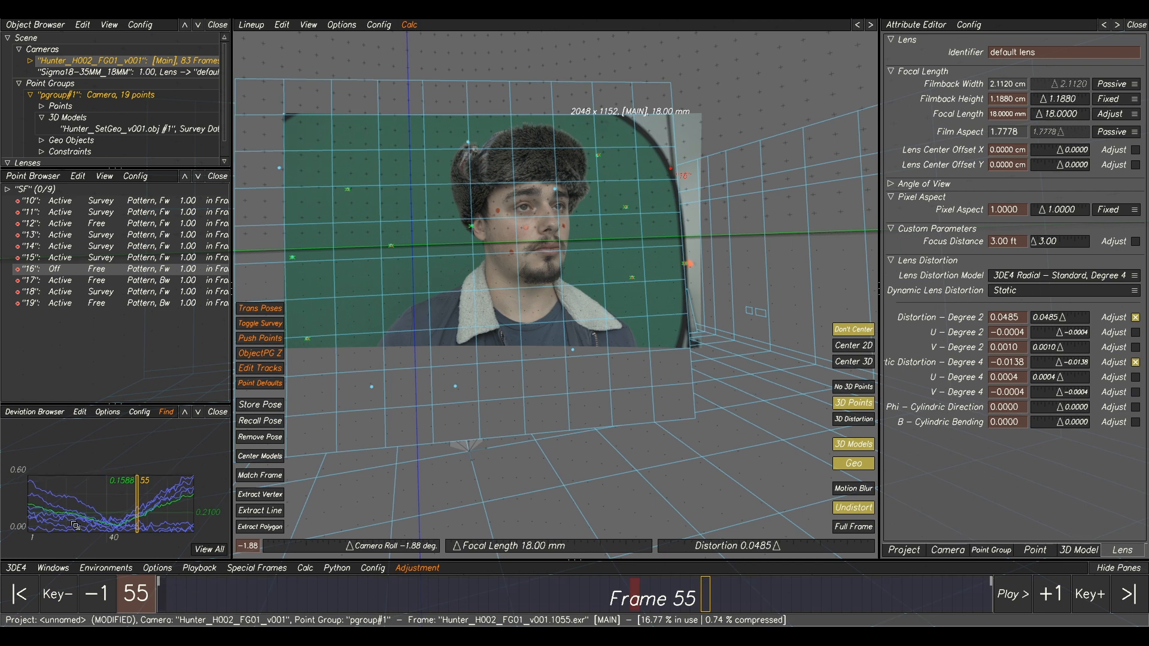
{"action": "right_click_drag", "start_coordinate": [76, 512], "coordinate": [78, 519], "text": "alt"}
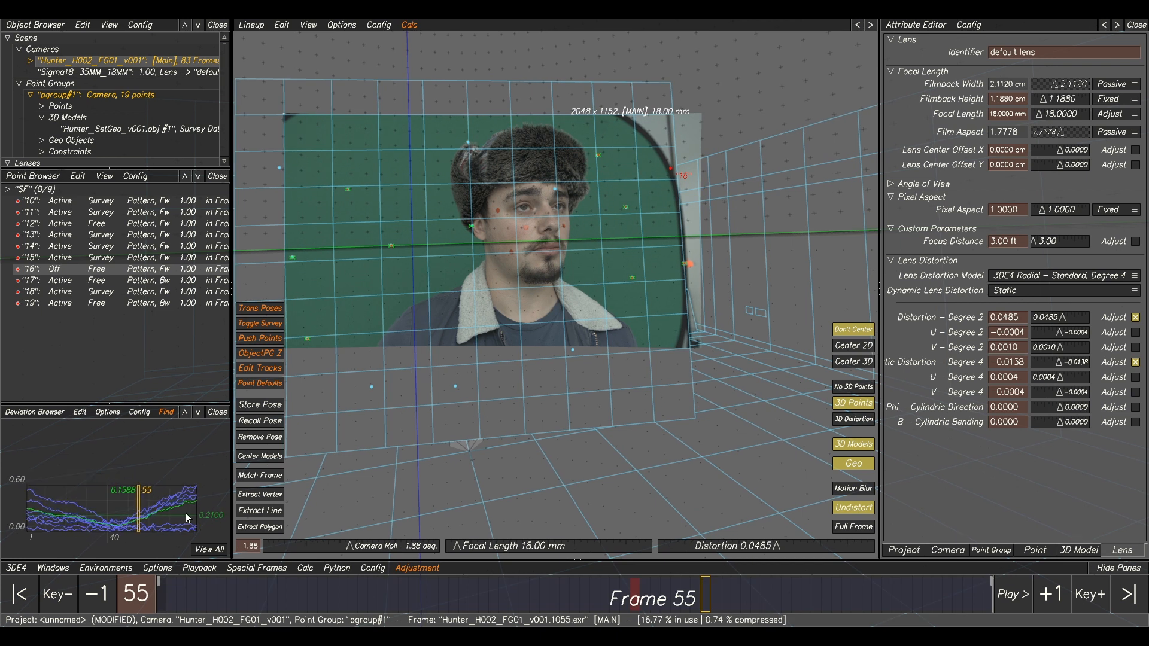
{"action": "mouse_move", "coordinate": [338, 585]}
{"action": "left_mouse_down"}
{"action": "mouse_move", "coordinate": [230, 590]}
{"action": "mouse_move", "coordinate": [616, 598]}
{"action": "mouse_move", "coordinate": [606, 598]}
{"action": "left_mouse_up"}
{"action": "right_click_drag", "start_coordinate": [127, 514], "coordinate": [131, 487], "text": "alt"}
{"action": "middle_click_drag", "start_coordinate": [132, 487], "coordinate": [103, 461], "text": "alt"}
{"action": "right_click_drag", "start_coordinate": [103, 461], "coordinate": [180, 533], "text": "alt"}
{"action": "right_click_drag", "start_coordinate": [189, 496], "coordinate": [144, 516]}
{"action": "left_click_drag", "start_coordinate": [614, 601], "coordinate": [311, 600]}
{"action": "middle_click_drag", "start_coordinate": [153, 515], "coordinate": [85, 500]}
{"action": "right_click_drag", "start_coordinate": [85, 500], "coordinate": [145, 495]}
{"action": "left_click_drag", "start_coordinate": [244, 606], "coordinate": [689, 600]}
{"action": "middle_click_drag", "start_coordinate": [64, 495], "coordinate": [102, 496]}
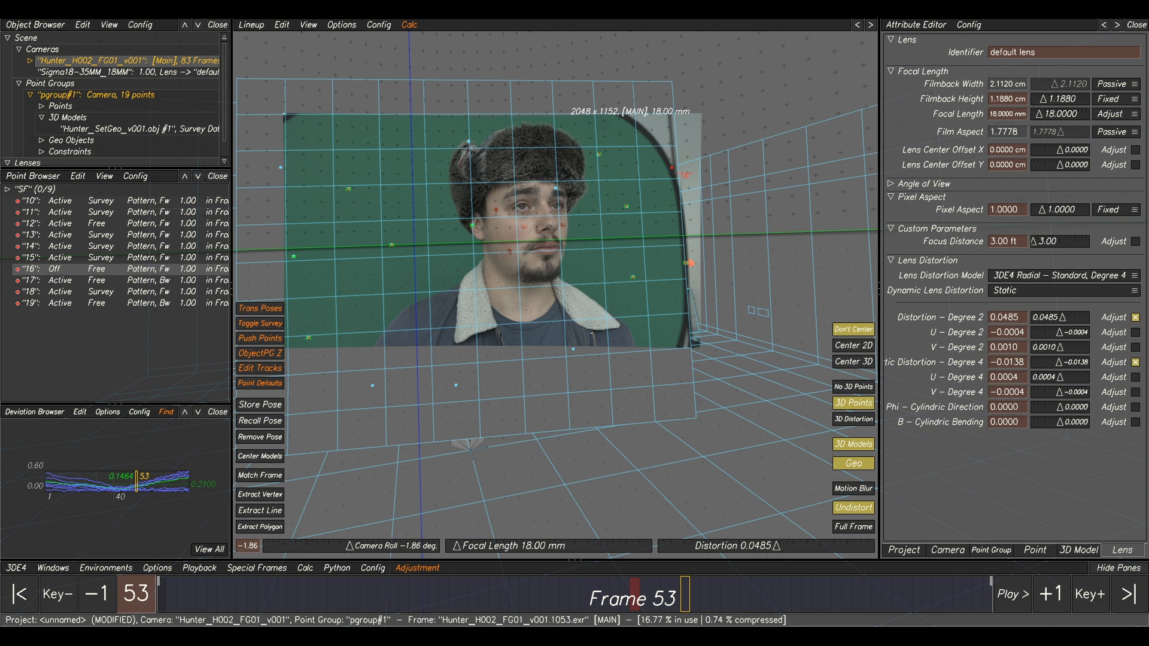
{"action": "left_click_drag", "start_coordinate": [419, 606], "coordinate": [758, 598]}
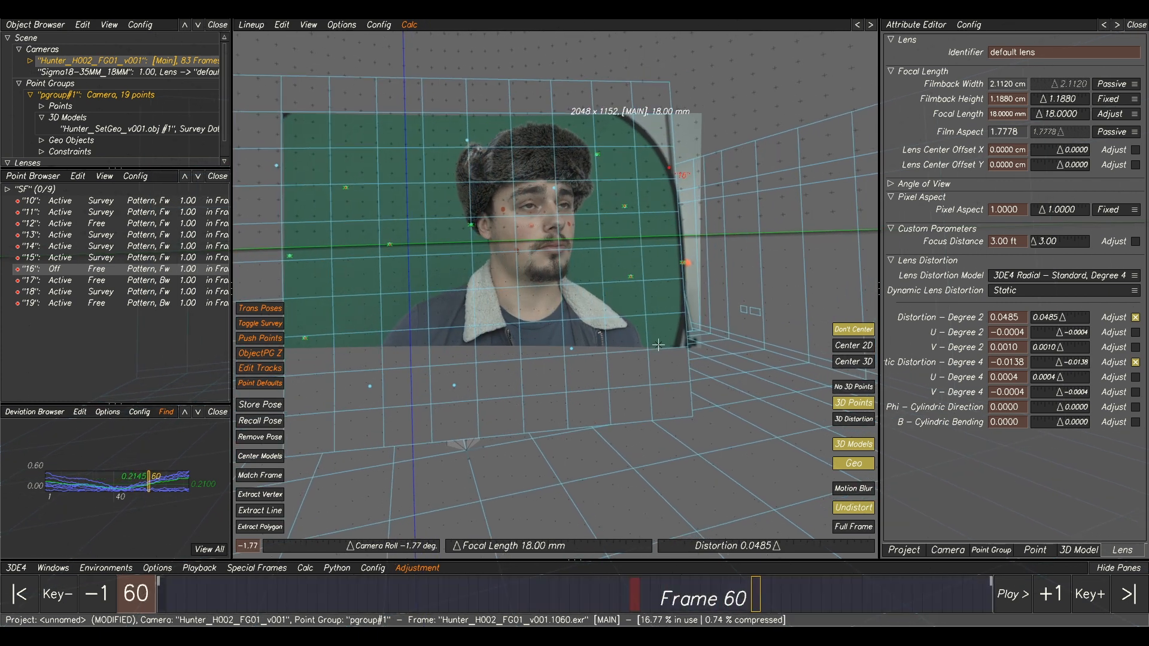
{"action": "right_click_drag", "start_coordinate": [200, 495], "coordinate": [196, 447]}
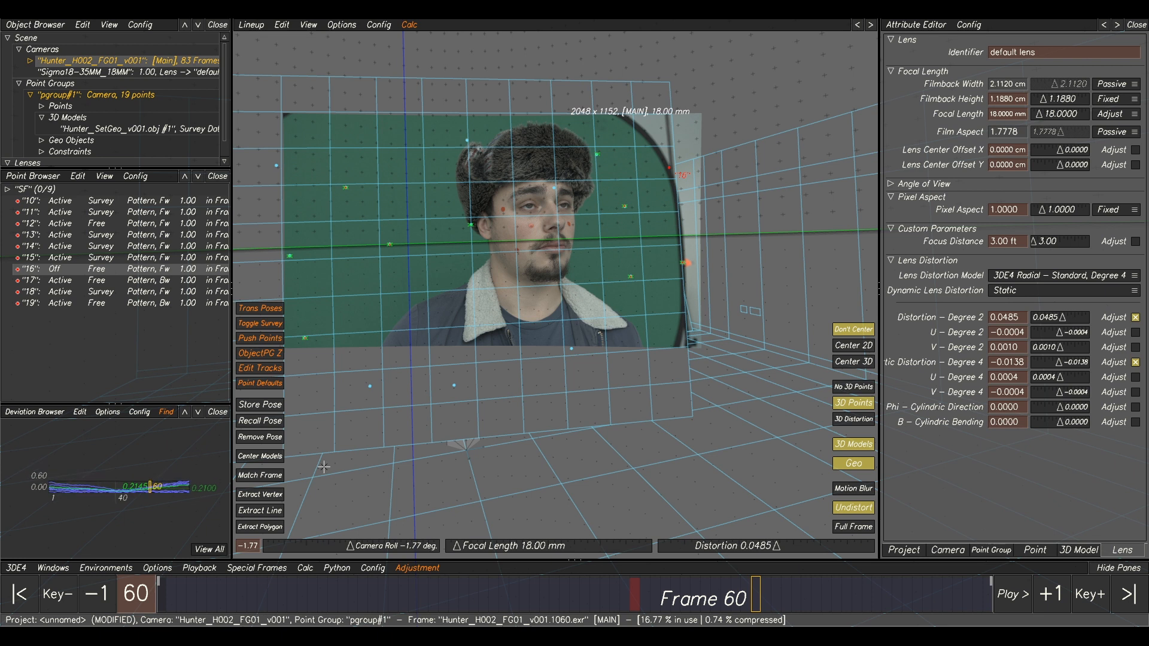
Step: Play back the shot to check how the set geometry holds to the plate, then scrub to frame 25
{"action": "key", "text": "space"}
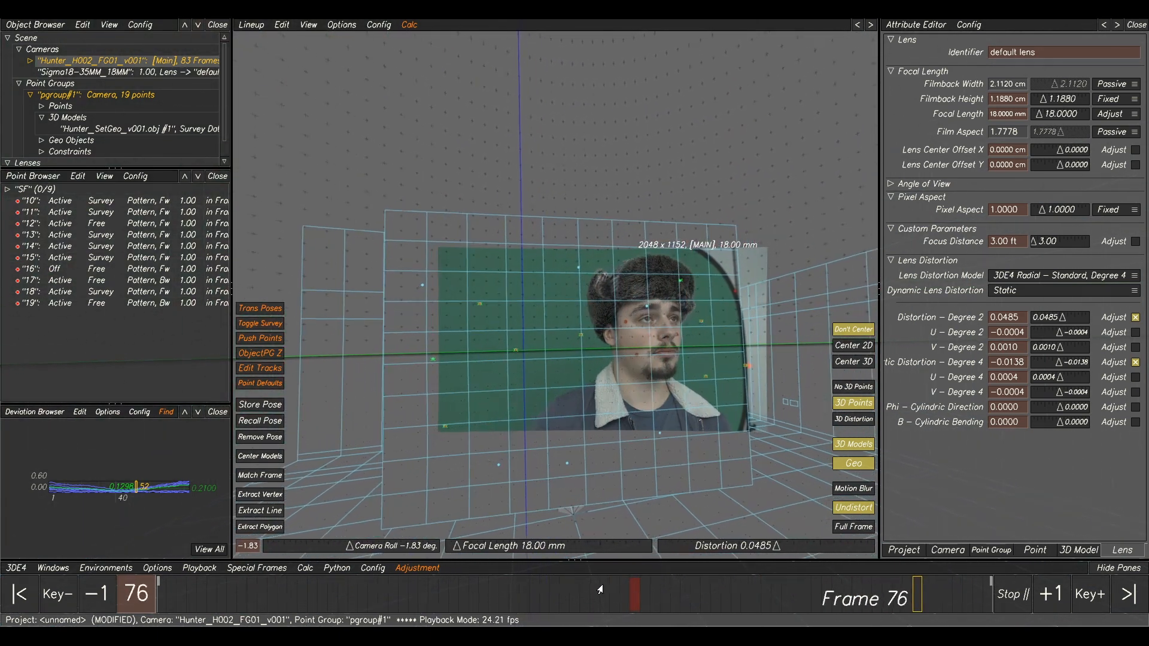
{"action": "key", "text": "space"}
{"action": "mouse_move", "coordinate": [606, 580]}
{"action": "left_mouse_down"}
{"action": "mouse_move", "coordinate": [324, 583]}
{"action": "mouse_move", "coordinate": [919, 584]}
{"action": "mouse_move", "coordinate": [492, 568]}
{"action": "mouse_move", "coordinate": [403, 577]}
{"action": "left_mouse_up"}
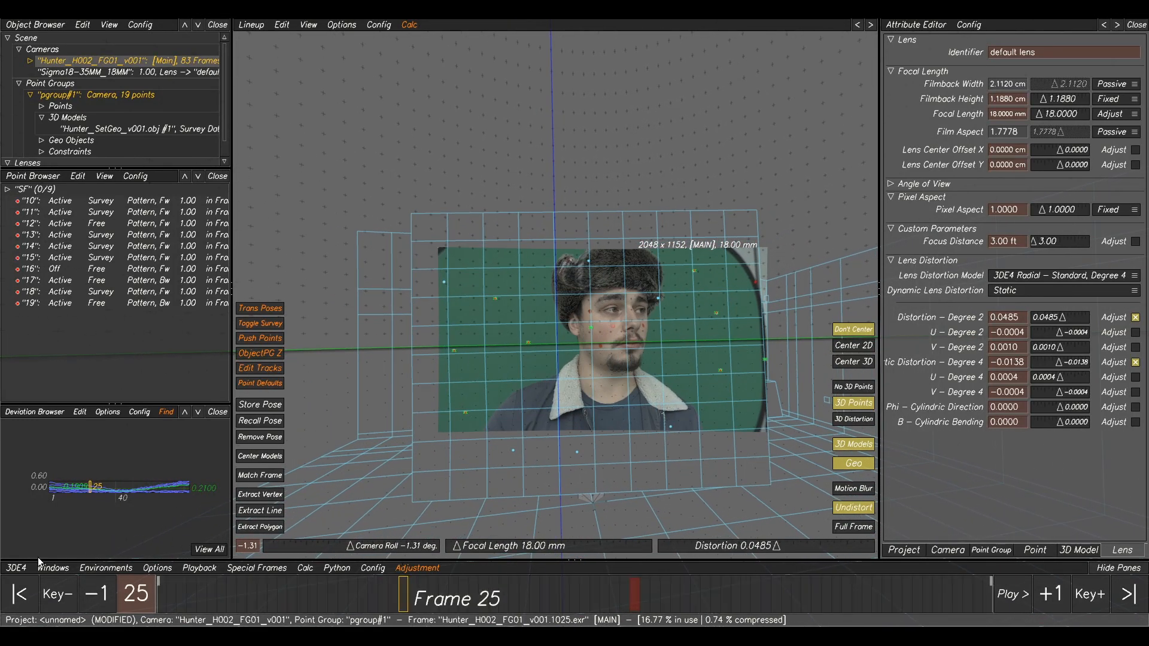
Step: Save the project in the MM019\TUT folder as Hunter_H002_FG01_V001_Cam_v001.3de, overwriting the existing file
{"action": "left_click", "coordinate": [8, 568]}
{"action": "left_click", "coordinate": [53, 490]}
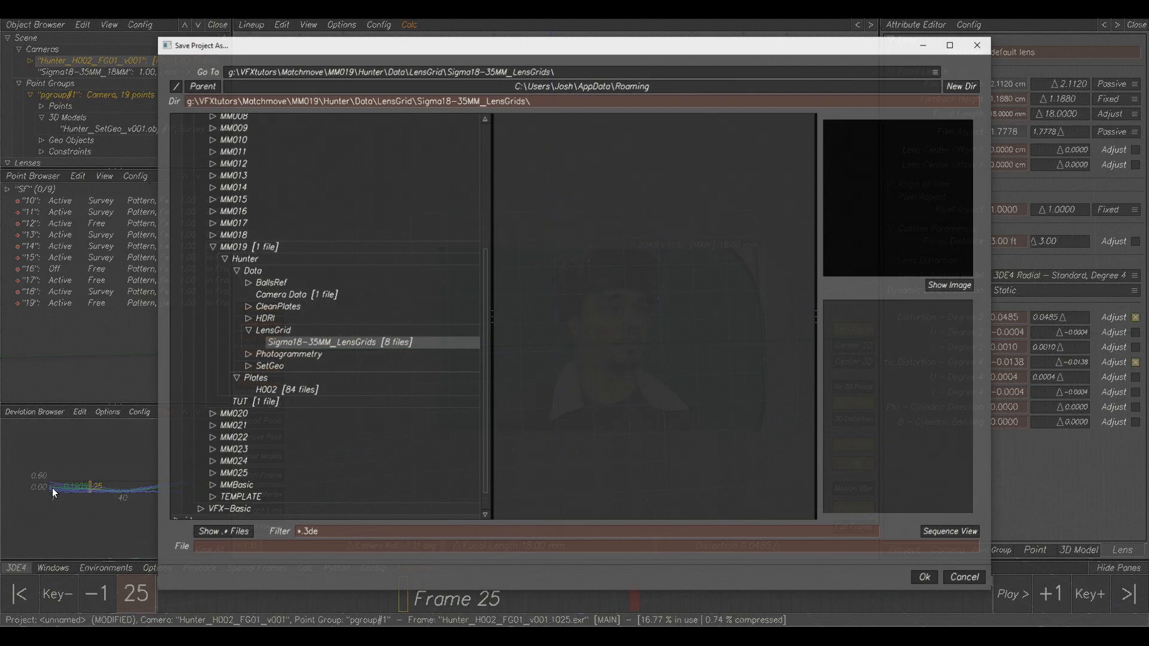
{"action": "left_click", "coordinate": [253, 402]}
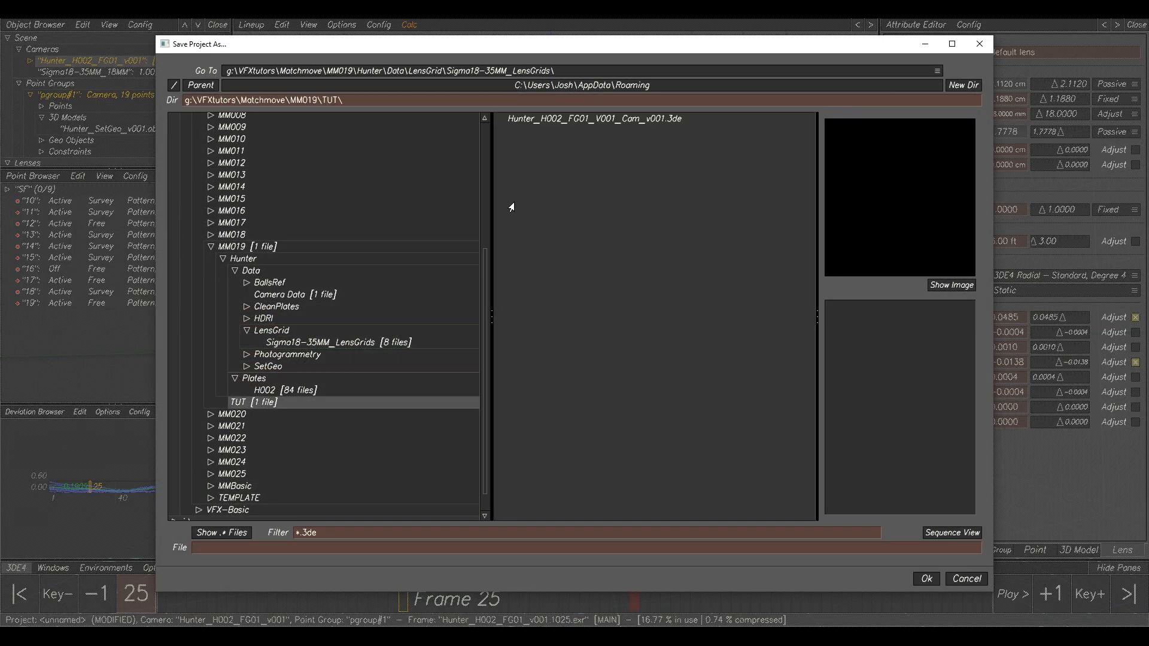
{"action": "left_click", "coordinate": [600, 119]}
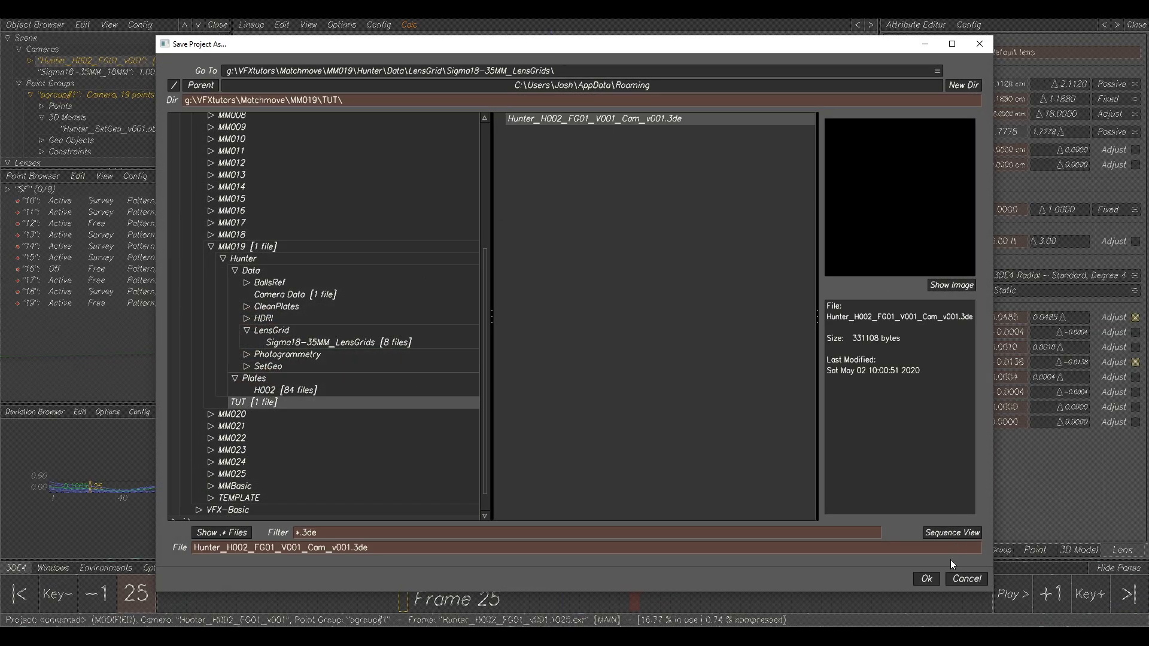
{"action": "left_click", "coordinate": [922, 580]}
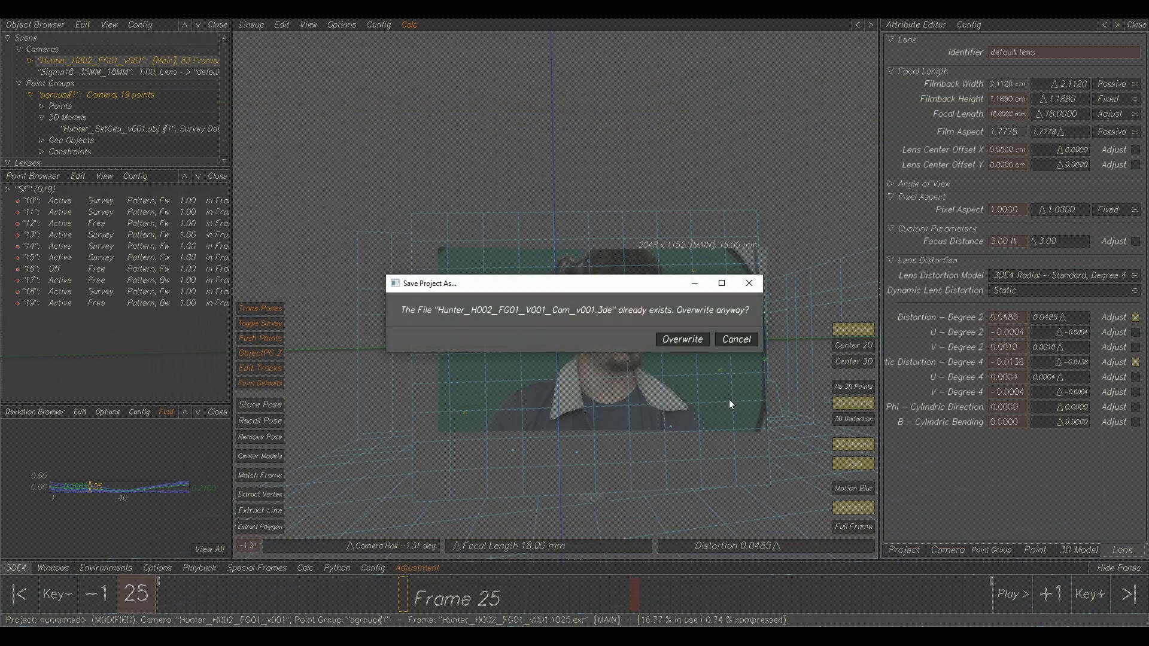
{"action": "left_click", "coordinate": [691, 339]}
Step: Scrub to frame 33, add a new point group to the scene and make it the current one
{"action": "left_click", "coordinate": [829, 600]}
{"action": "left_click_drag", "start_coordinate": [844, 606], "coordinate": [500, 600]}
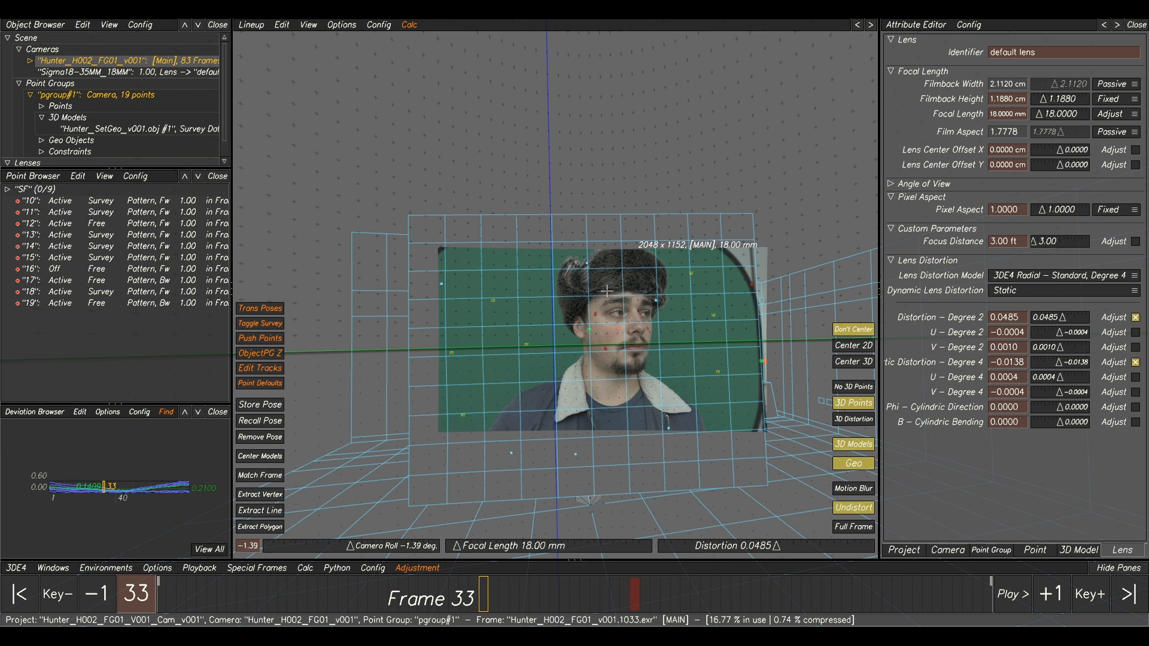
{"action": "left_click", "coordinate": [29, 96]}
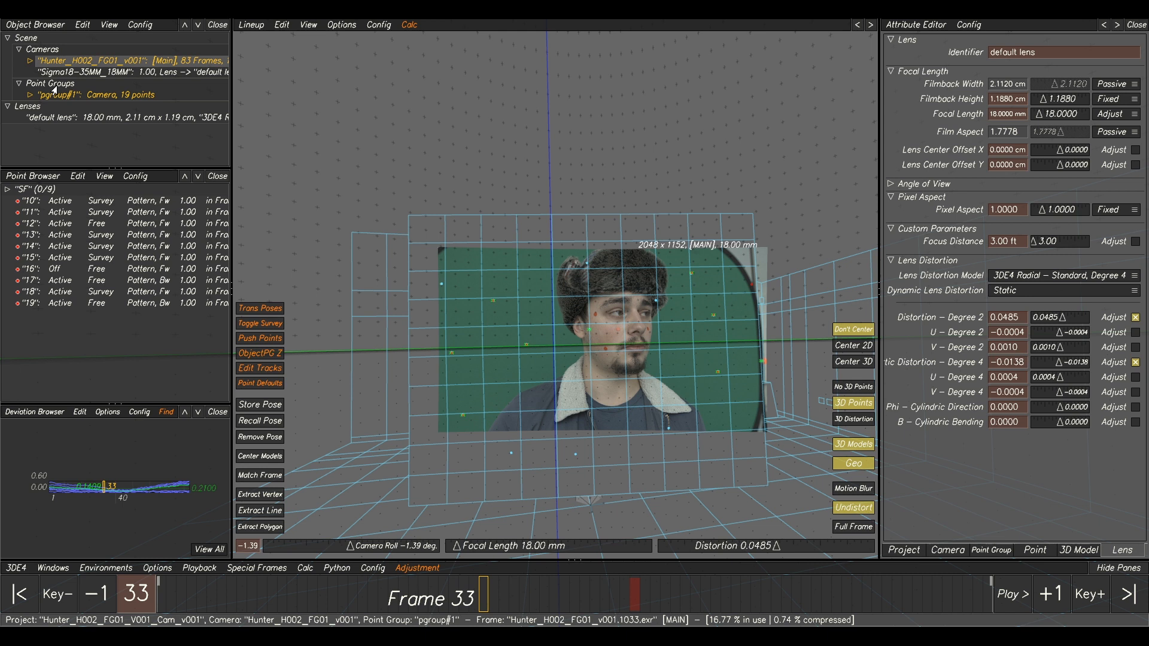
{"action": "right_click", "coordinate": [71, 99]}
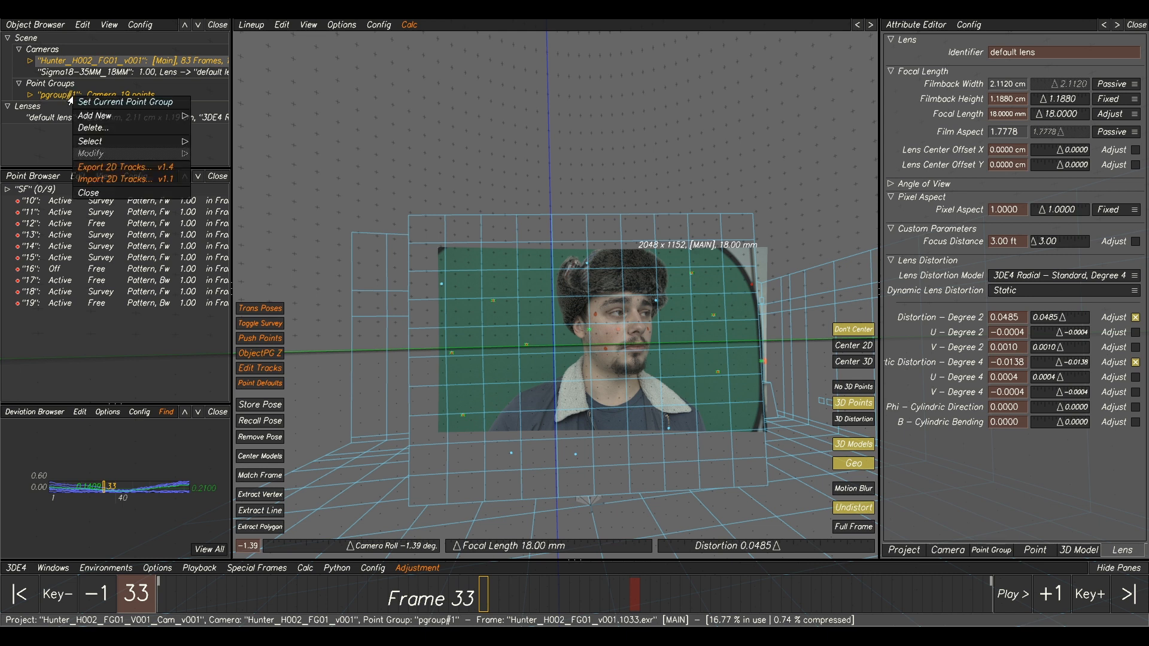
{"action": "mouse_move", "coordinate": [109, 117]}
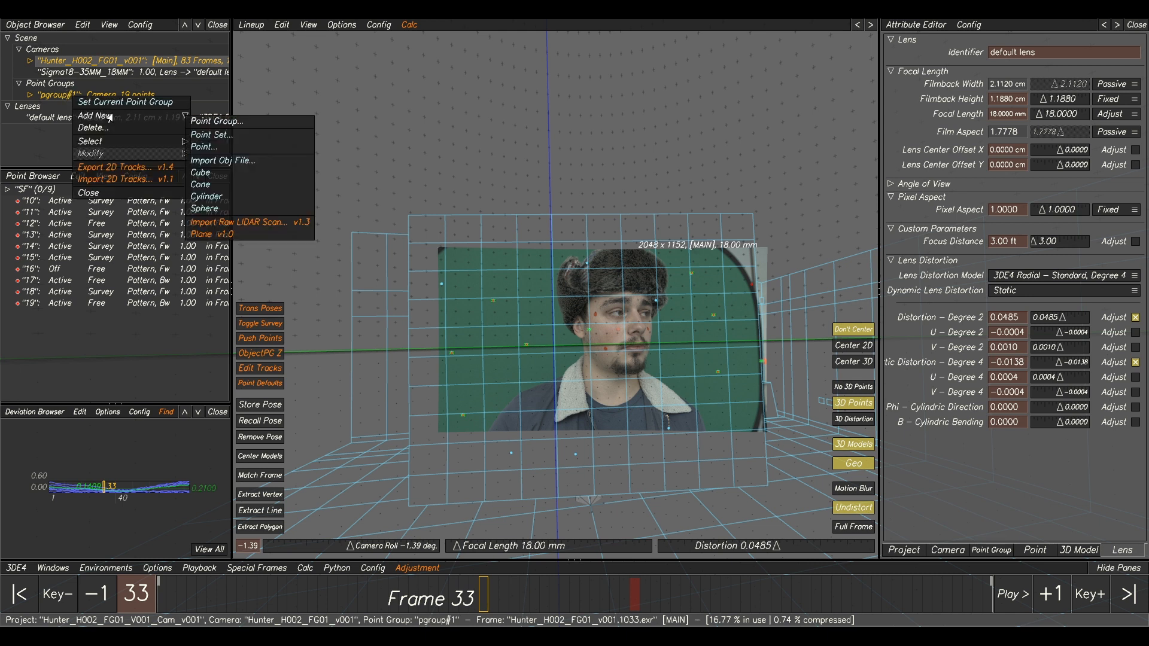
{"action": "left_click", "coordinate": [211, 122]}
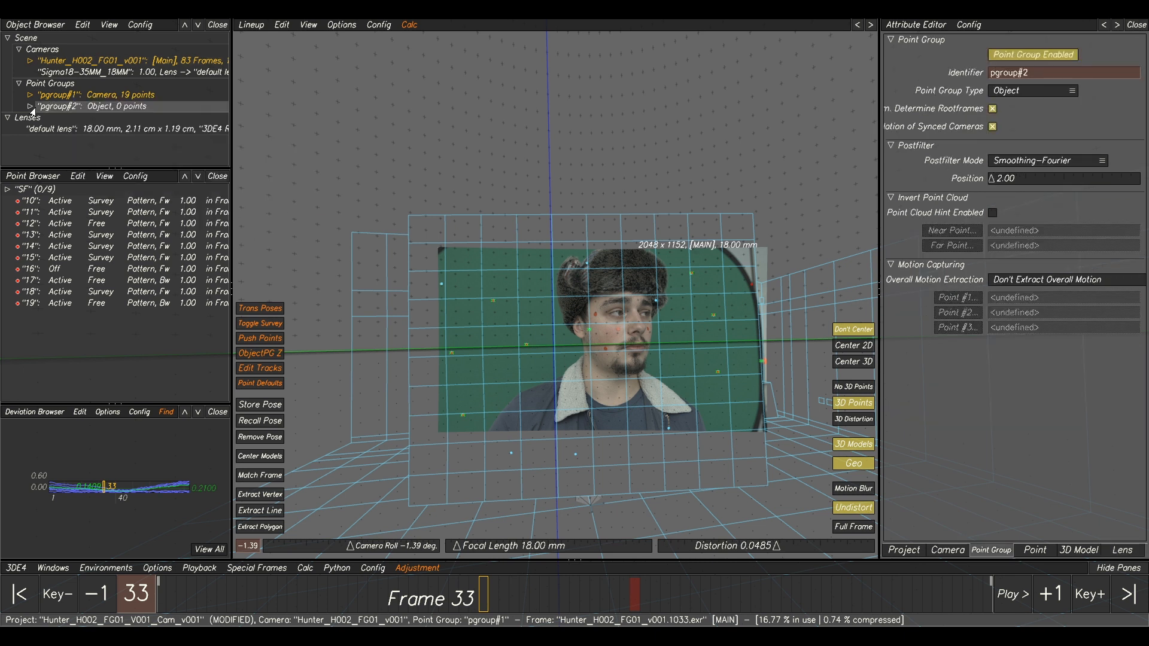
{"action": "left_click", "coordinate": [99, 108]}
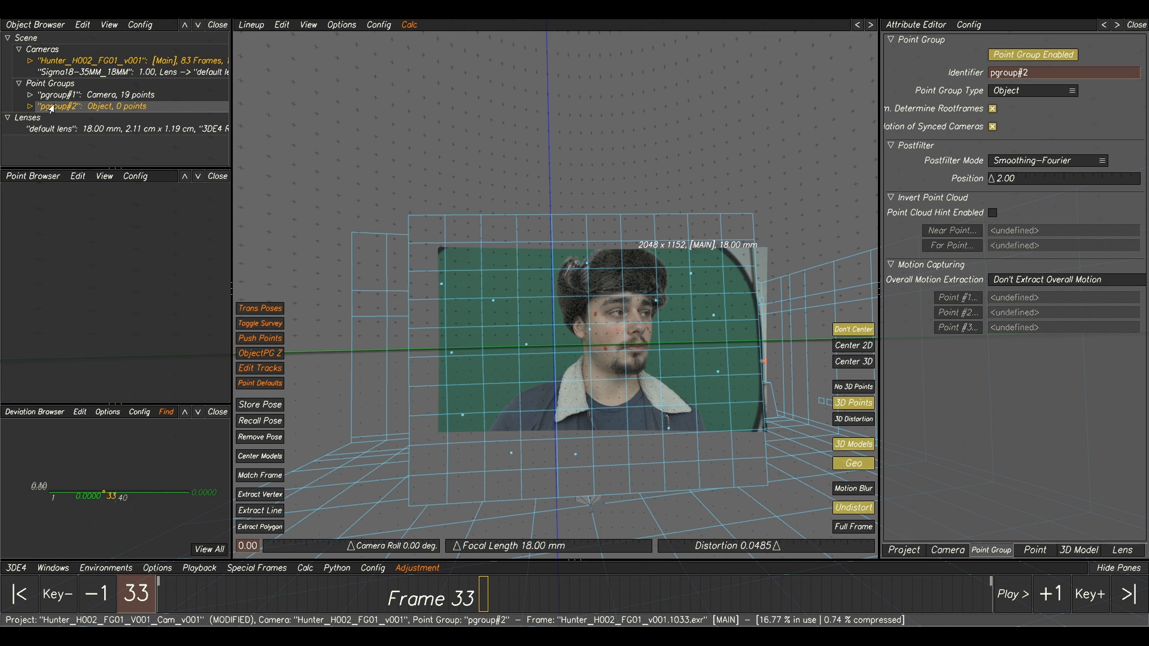
Step: Import HunterHead_LowRes_V001.obj from the Hunter SetGeo\Head folder as a 3D model of point group pgroup#2
{"action": "left_click", "coordinate": [29, 107]}
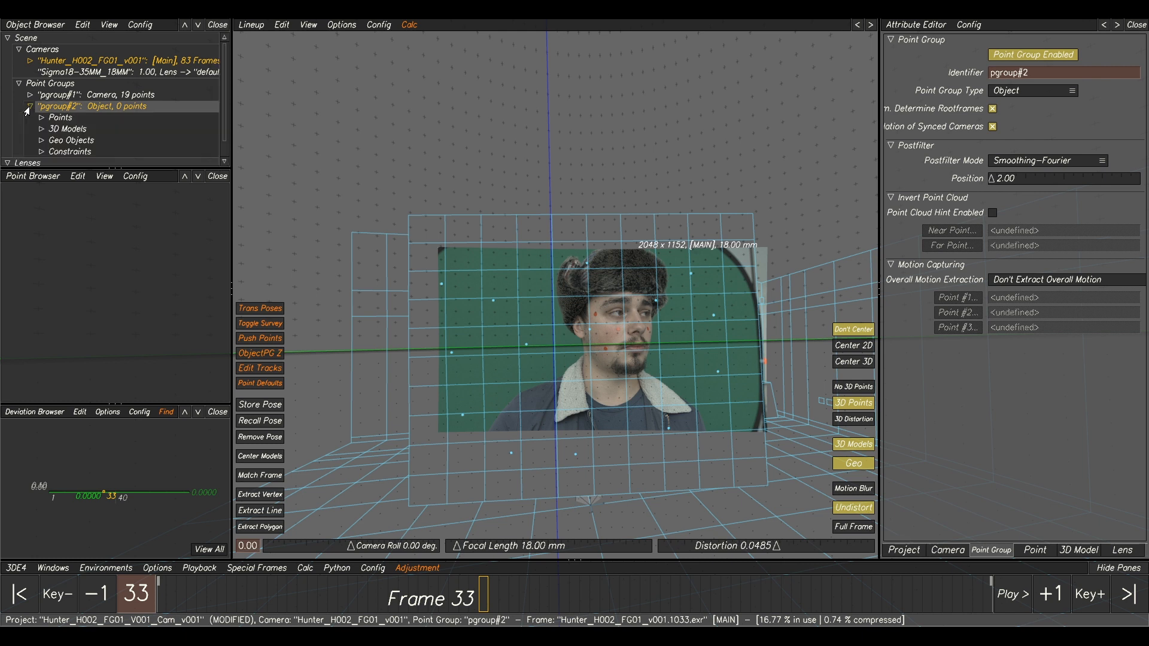
{"action": "right_click", "coordinate": [64, 132]}
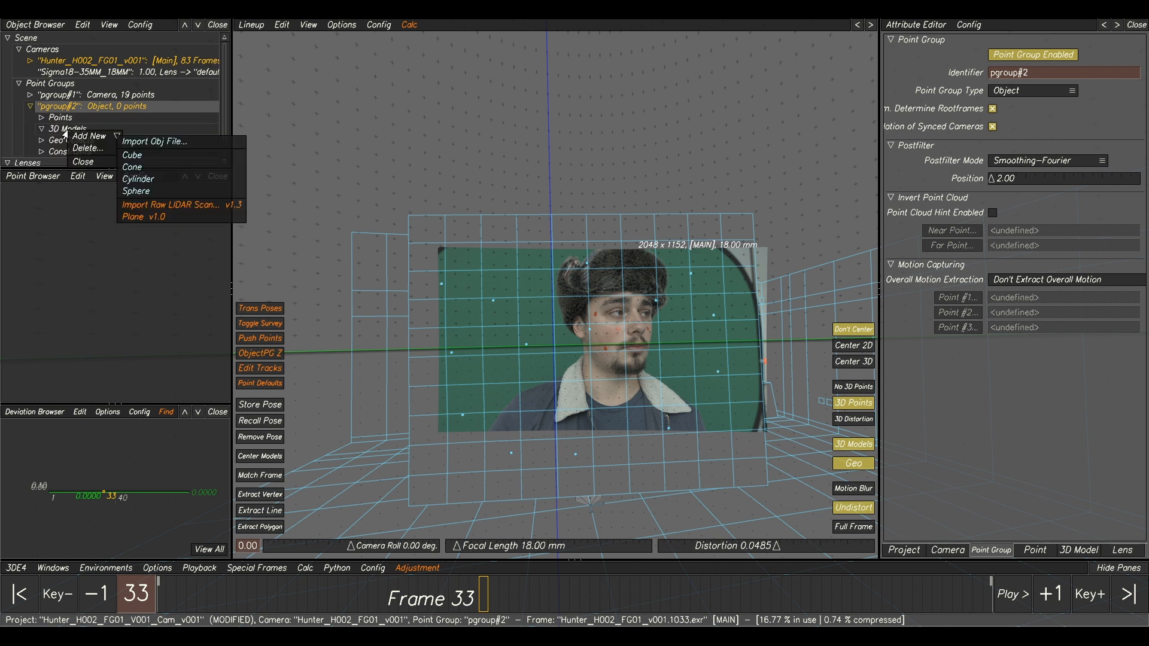
{"action": "left_click", "coordinate": [142, 143]}
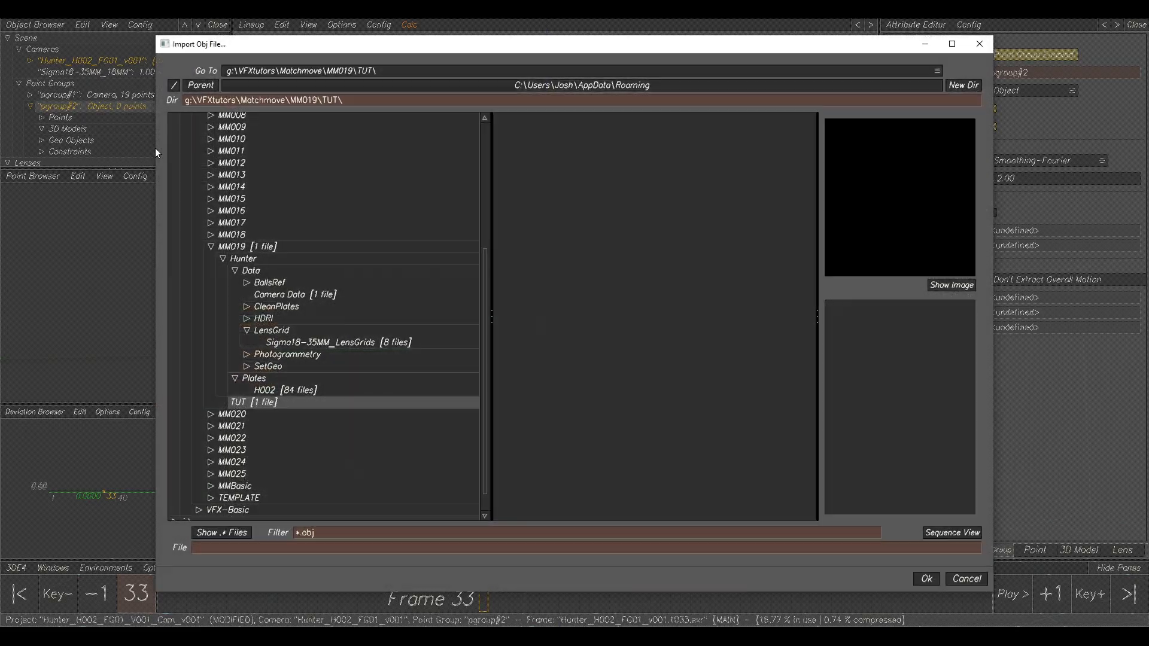
{"action": "left_click", "coordinate": [248, 330]}
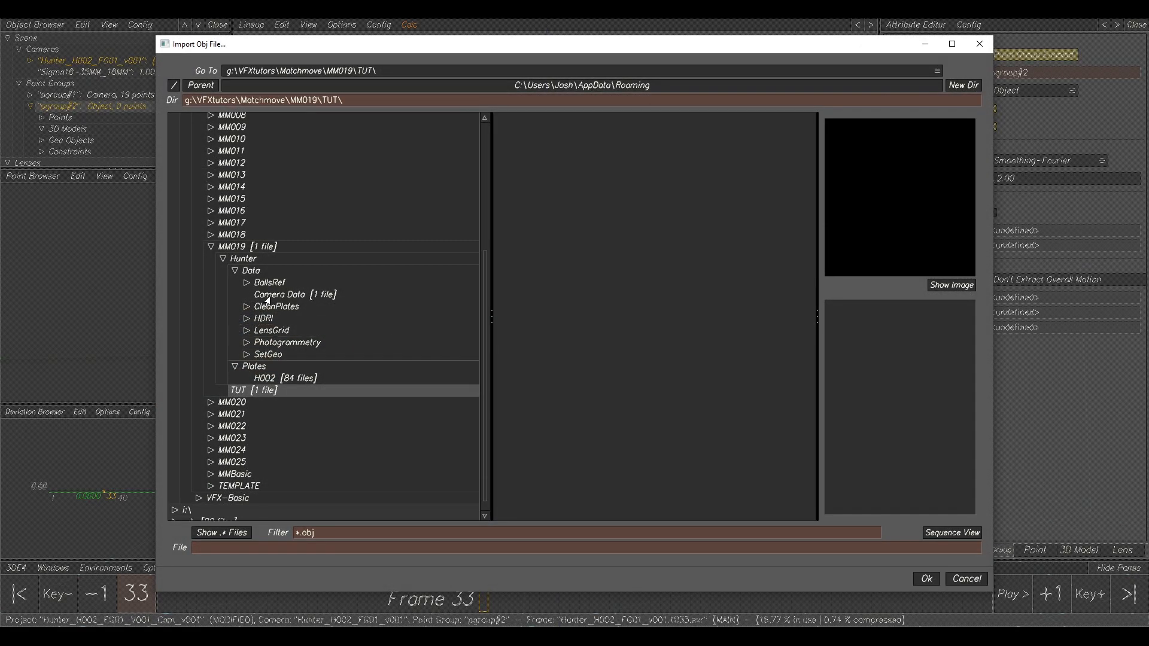
{"action": "left_click", "coordinate": [247, 355]}
{"action": "left_click", "coordinate": [271, 366]}
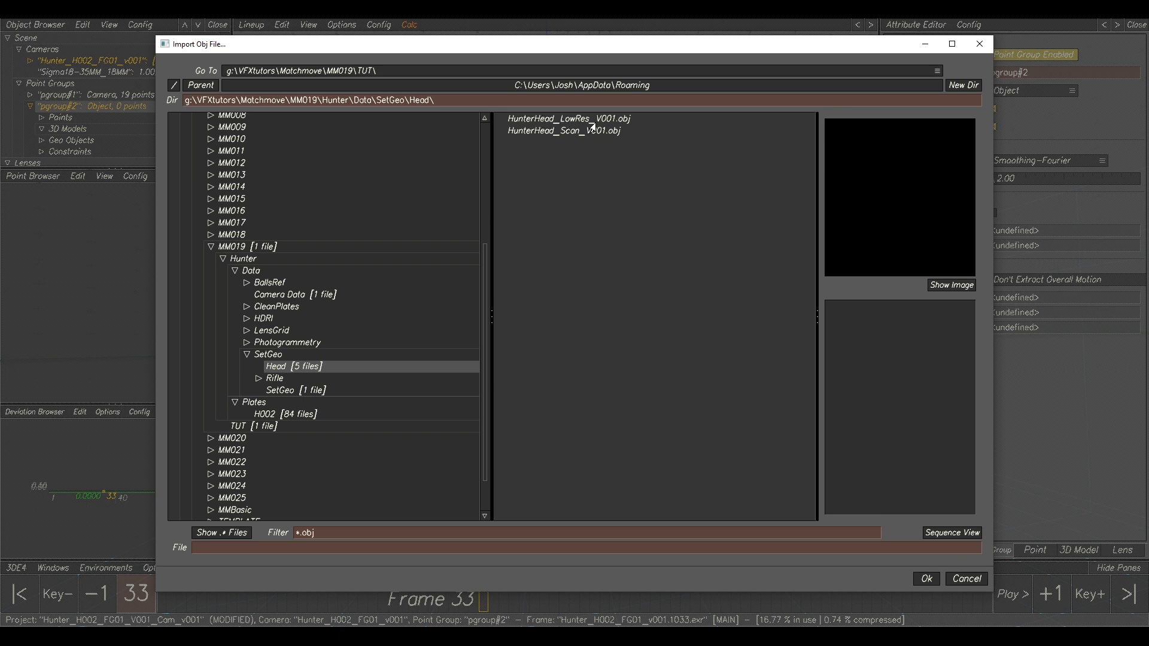
{"action": "left_click", "coordinate": [559, 133]}
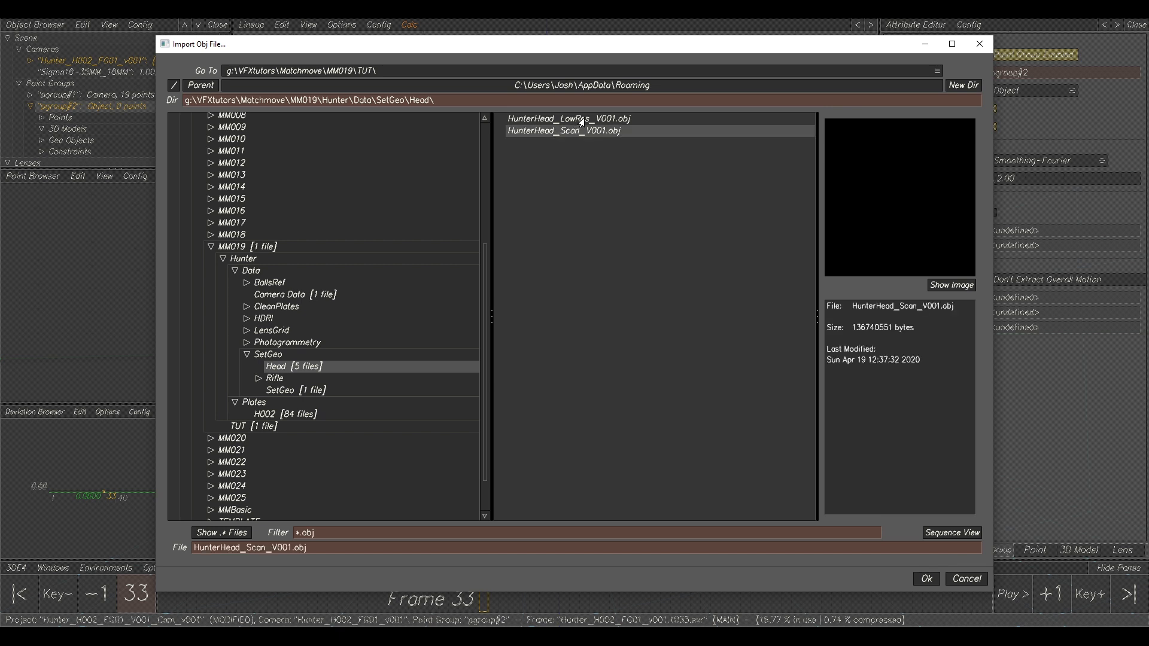
{"action": "left_click", "coordinate": [581, 119]}
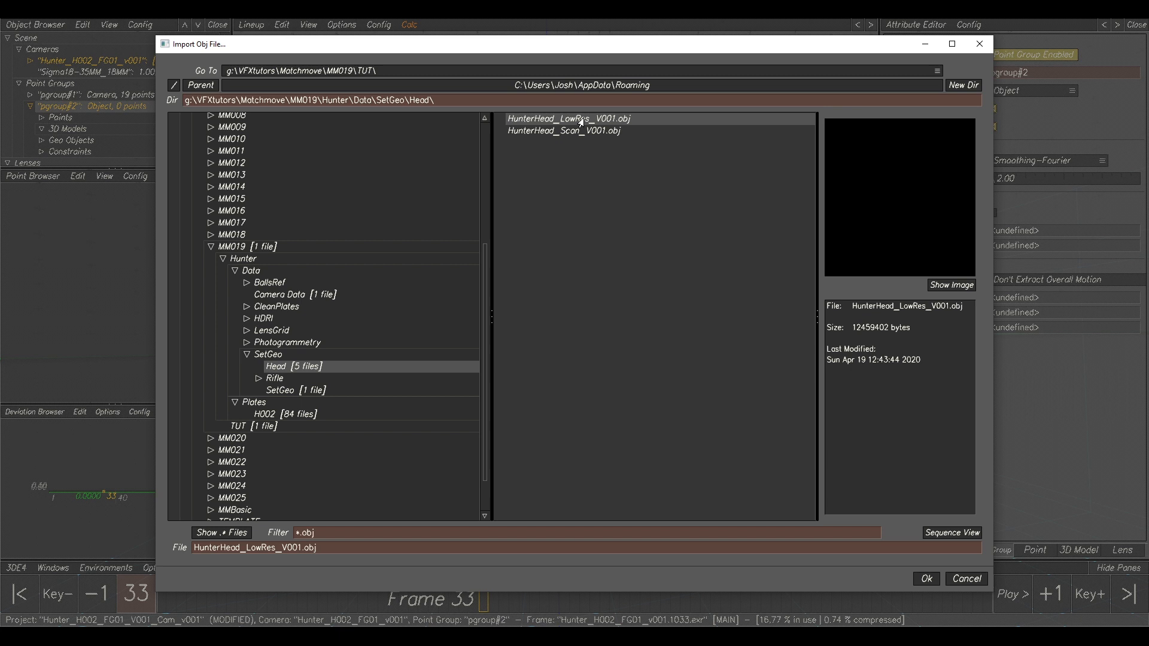
{"action": "left_click", "coordinate": [925, 579]}
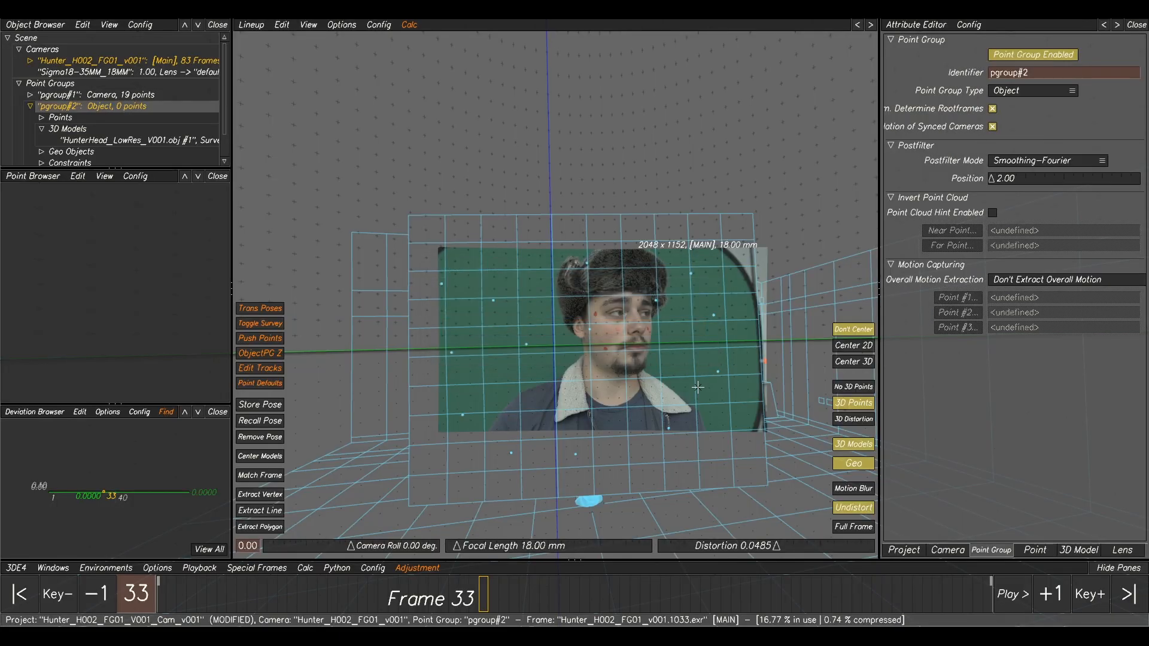
Step: Center the head model in front of the camera and hide the Hunter_SetGeo_v001.obj model of the camera point group
{"action": "left_click", "coordinate": [262, 459]}
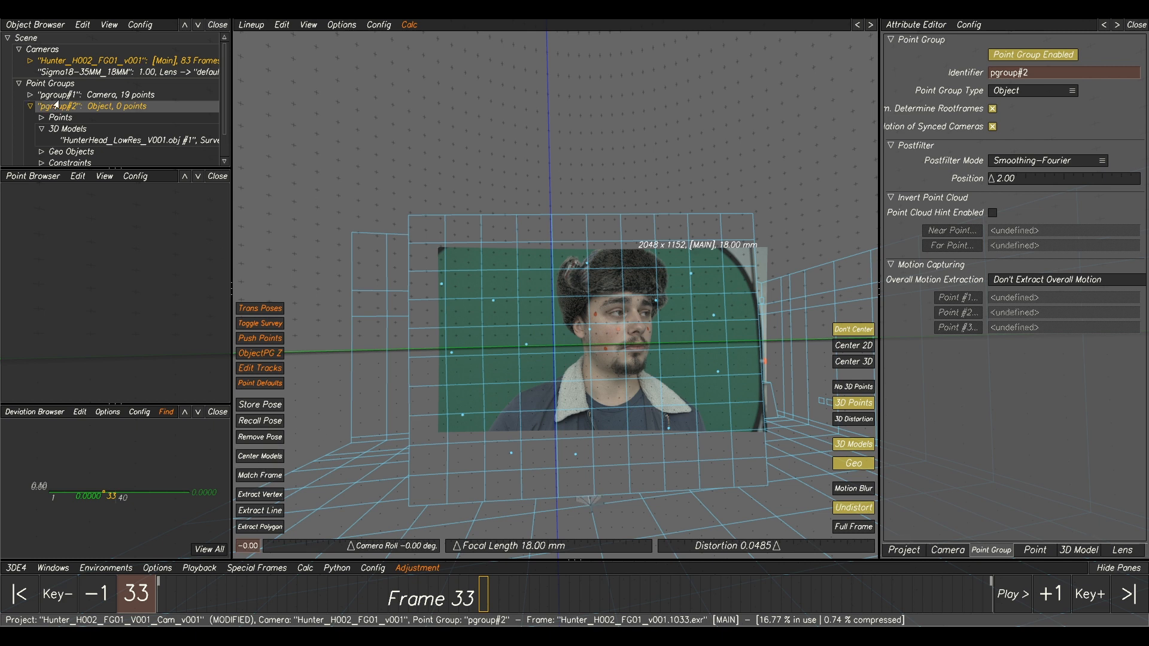
{"action": "left_click", "coordinate": [27, 95]}
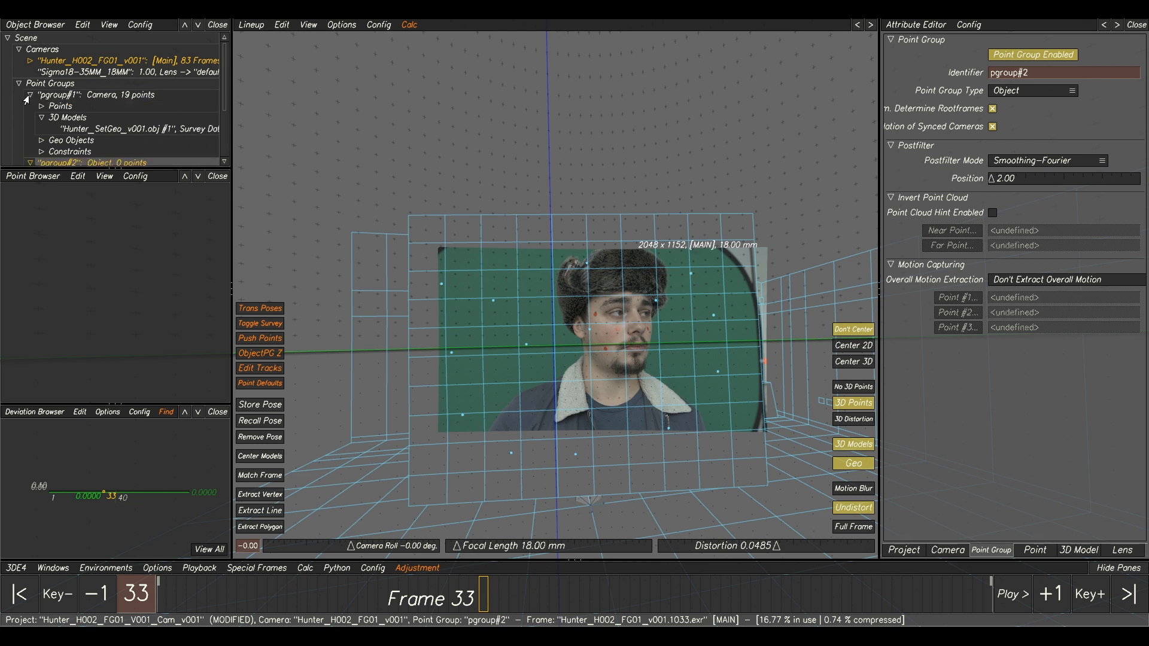
{"action": "left_click", "coordinate": [79, 130]}
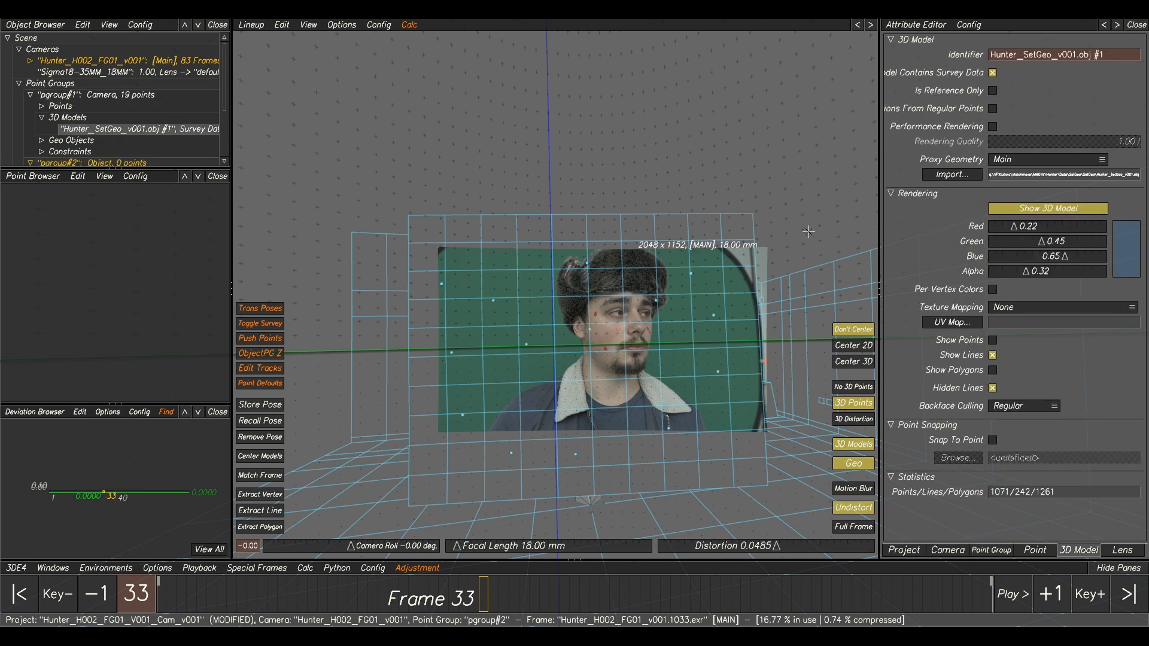
{"action": "left_click", "coordinate": [1043, 210]}
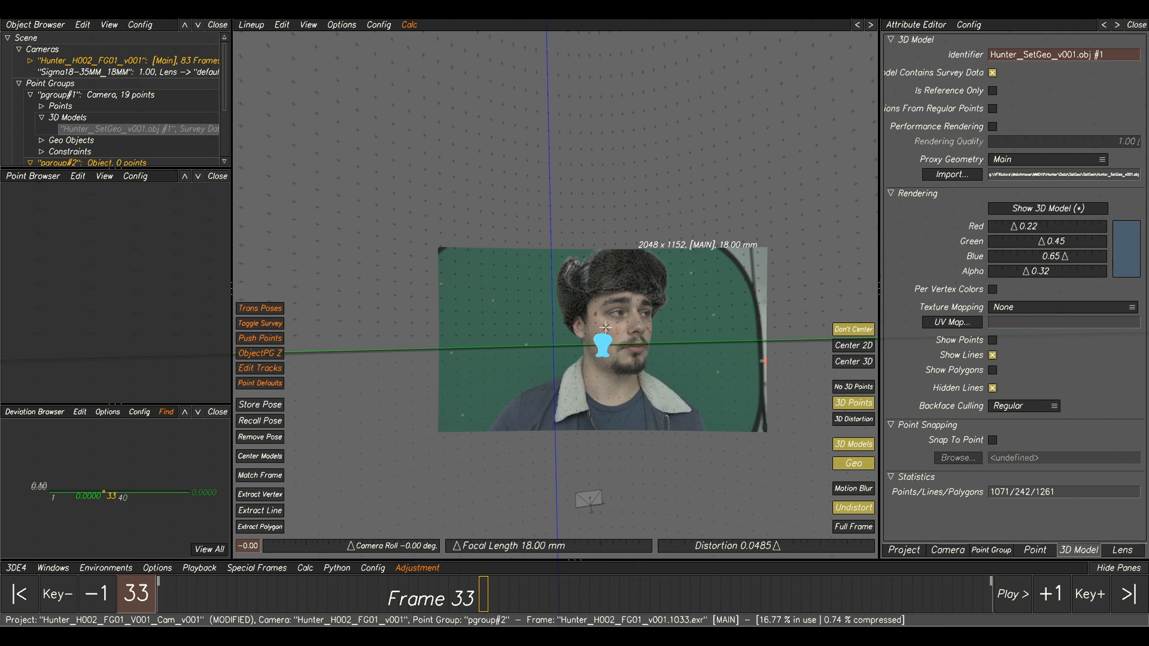
{"action": "scroll", "coordinate": [608, 366], "scroll_direction": "down", "scroll_amount": 2}
{"action": "scroll", "coordinate": [573, 381], "scroll_direction": "up", "scroll_amount": 5}
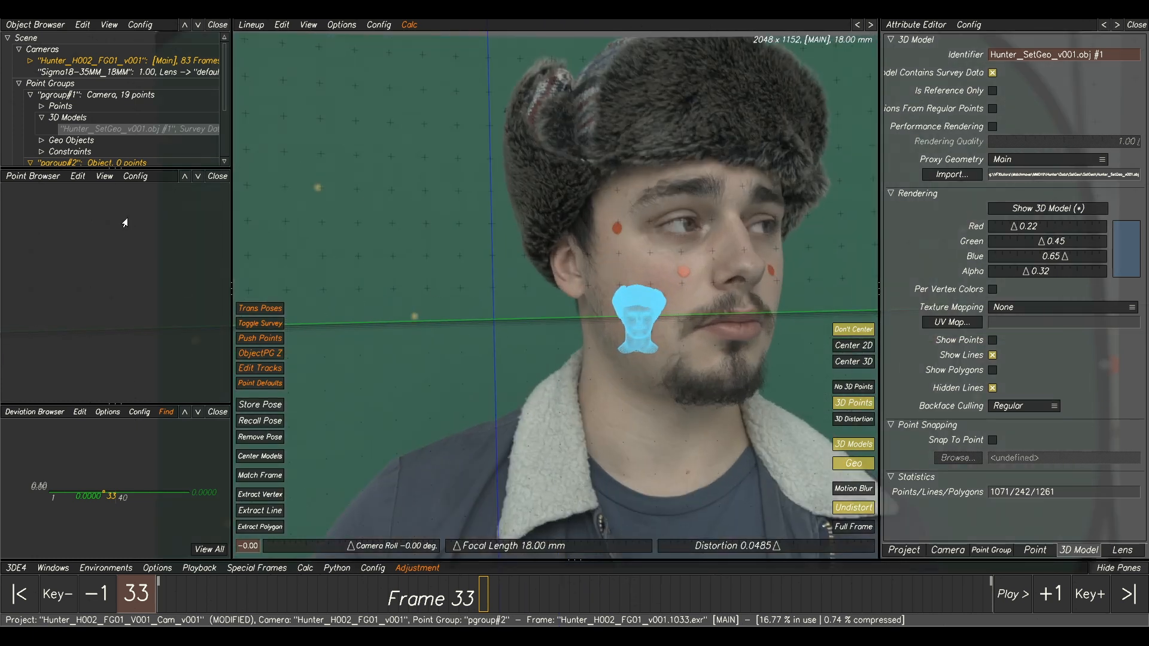
Step: Select the HunterHead_LowRes_V001.obj model and bring it closer to the camera until it roughly matches the actor's head size
{"action": "left_click", "coordinate": [31, 96]}
{"action": "left_click", "coordinate": [81, 142]}
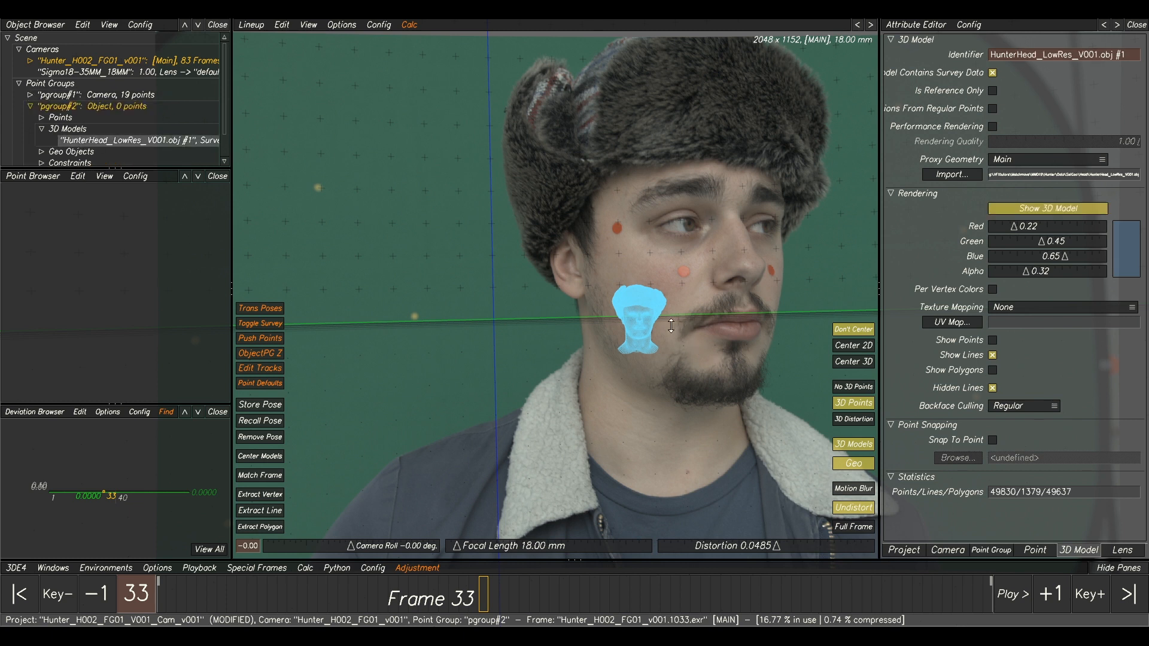
{"action": "right_click_drag", "start_coordinate": [677, 325], "coordinate": [1128, 518], "text": "alt"}
{"action": "right_click_drag", "start_coordinate": [562, 302], "coordinate": [761, 375], "text": "alt"}
{"action": "right_click_drag", "start_coordinate": [661, 339], "coordinate": [1011, 458], "text": "alt"}
{"action": "right_click_drag", "start_coordinate": [496, 298], "coordinate": [813, 440], "text": "alt"}
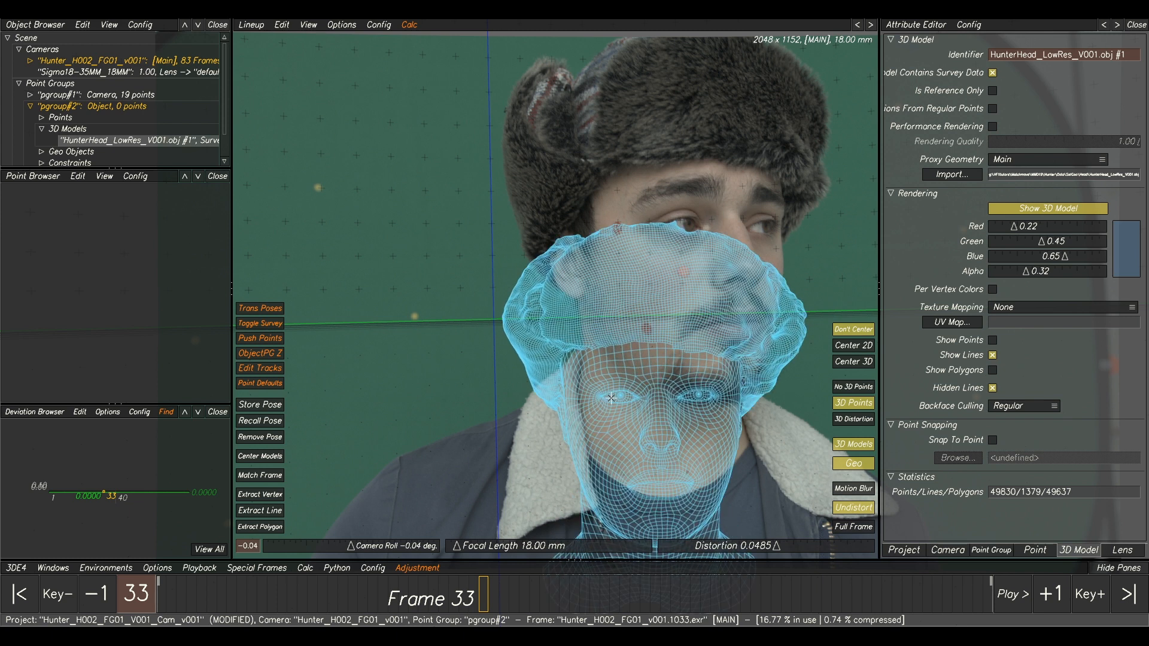
Step: Shift and rotate the head model to roughly line up with the actor's head and hat at frame 33
{"action": "middle_click_drag", "start_coordinate": [661, 413], "coordinate": [668, 232], "text": "alt"}
{"action": "left_click_drag", "start_coordinate": [604, 263], "coordinate": [680, 259], "text": "alt"}
{"action": "scroll", "coordinate": [711, 245], "scroll_direction": "down", "scroll_amount": 5}
{"action": "middle_click_drag", "start_coordinate": [710, 246], "coordinate": [550, 241]}
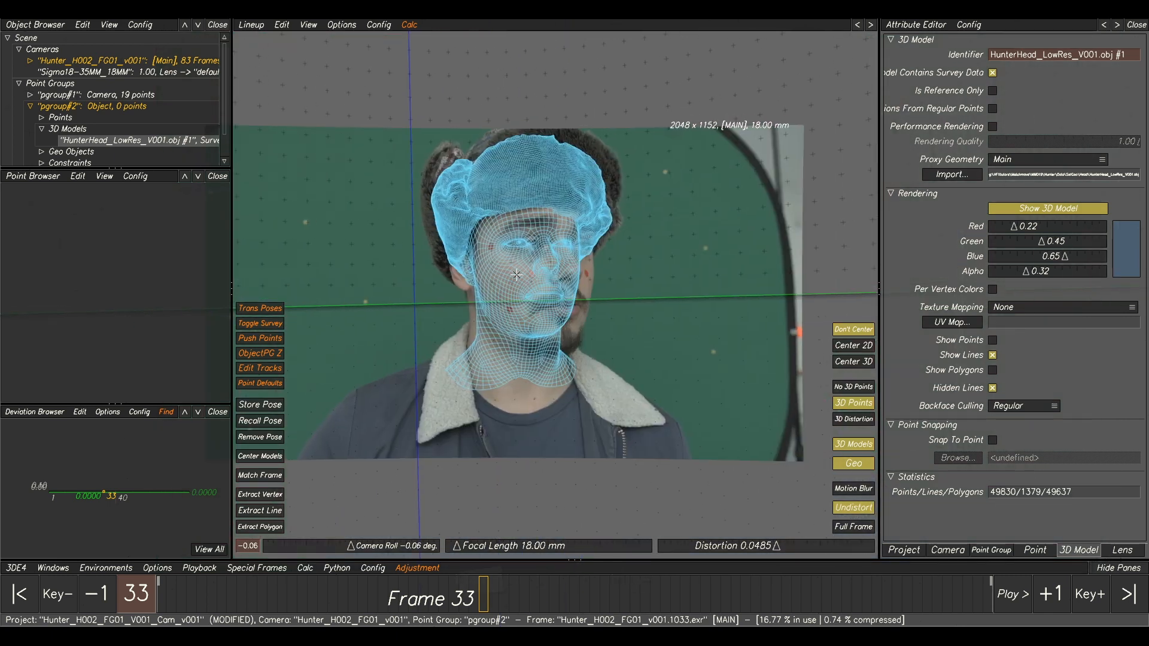
{"action": "right_click_drag", "start_coordinate": [516, 257], "coordinate": [568, 322], "text": "alt"}
{"action": "left_click_drag", "start_coordinate": [568, 322], "coordinate": [580, 289], "text": "alt"}
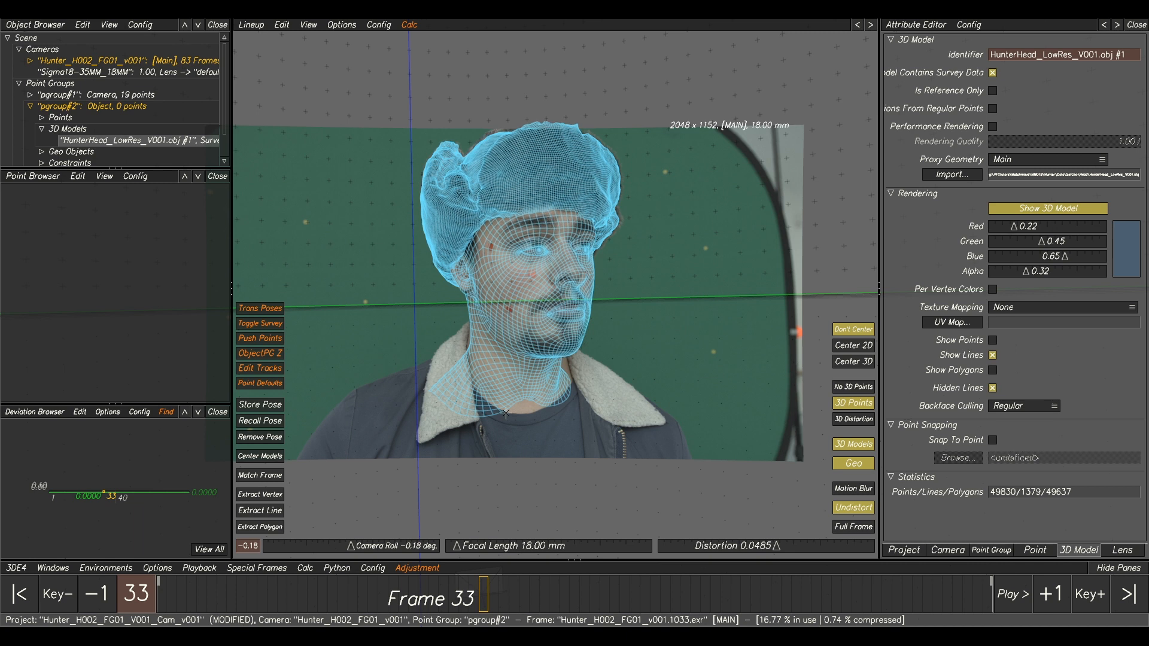
Step: Scrub through the plate in Manual Tracking to review the head motion, then go to frame 1 in the Lineup view
{"action": "key", "text": "F2"}
{"action": "left_click_drag", "start_coordinate": [452, 599], "coordinate": [1042, 580]}
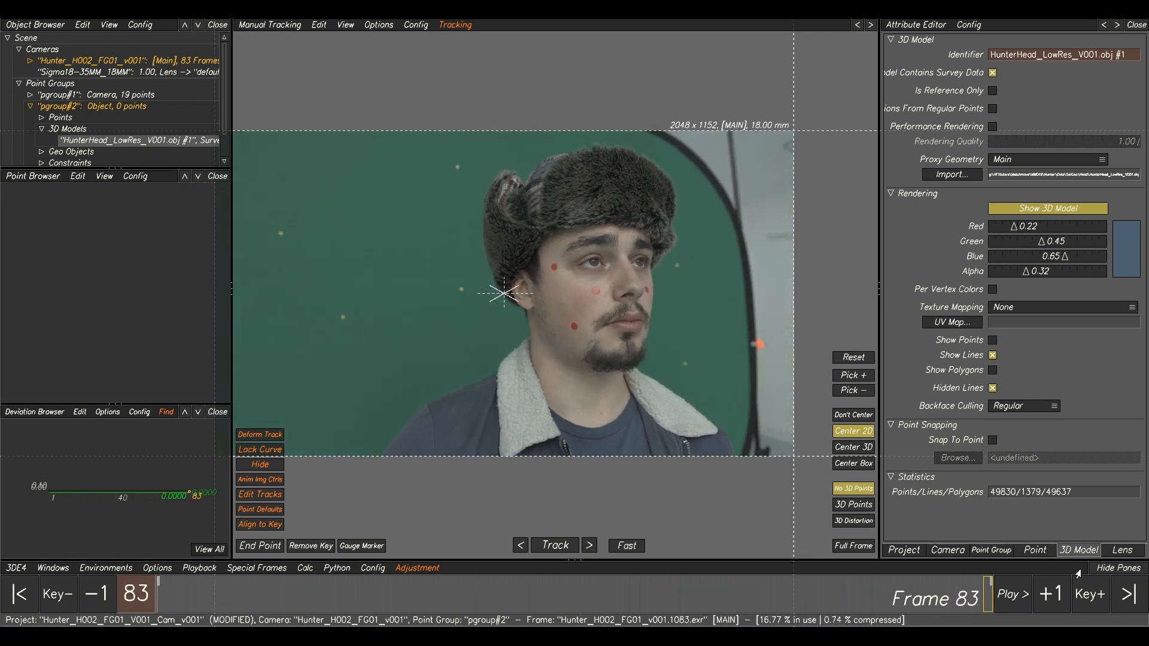
{"action": "left_click_drag", "start_coordinate": [751, 590], "coordinate": [2, 600]}
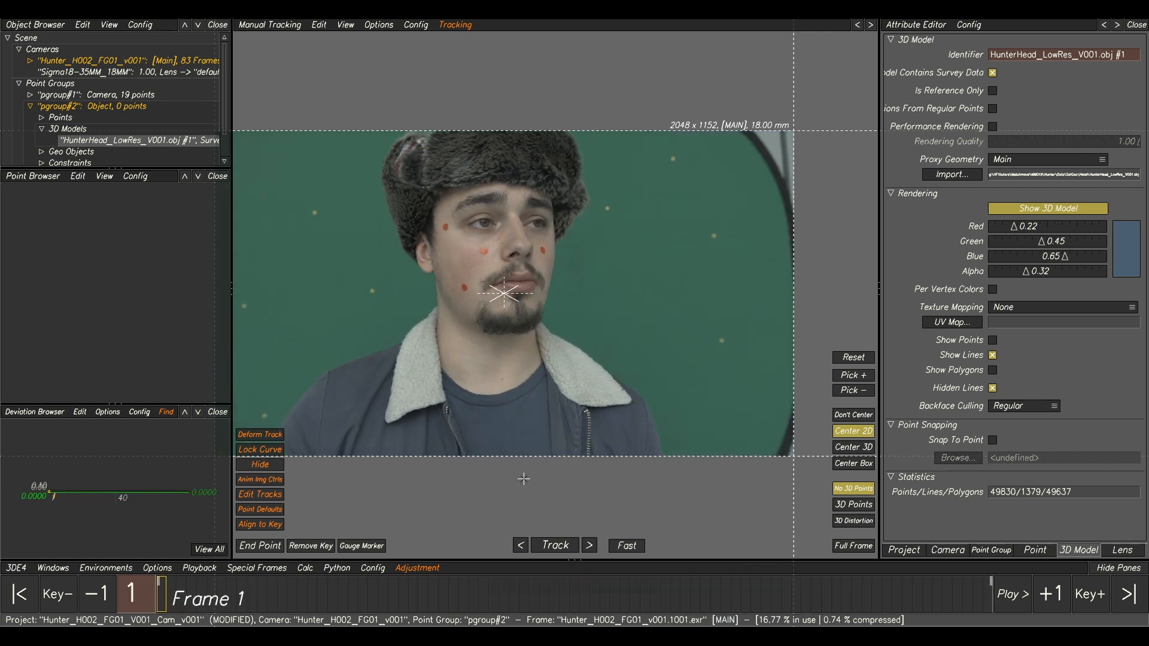
{"action": "mouse_move", "coordinate": [639, 599]}
{"action": "left_mouse_down"}
{"action": "mouse_move", "coordinate": [826, 602]}
{"action": "mouse_move", "coordinate": [602, 612]}
{"action": "mouse_move", "coordinate": [6, 601]}
{"action": "left_mouse_up"}
{"action": "key", "text": "F5"}
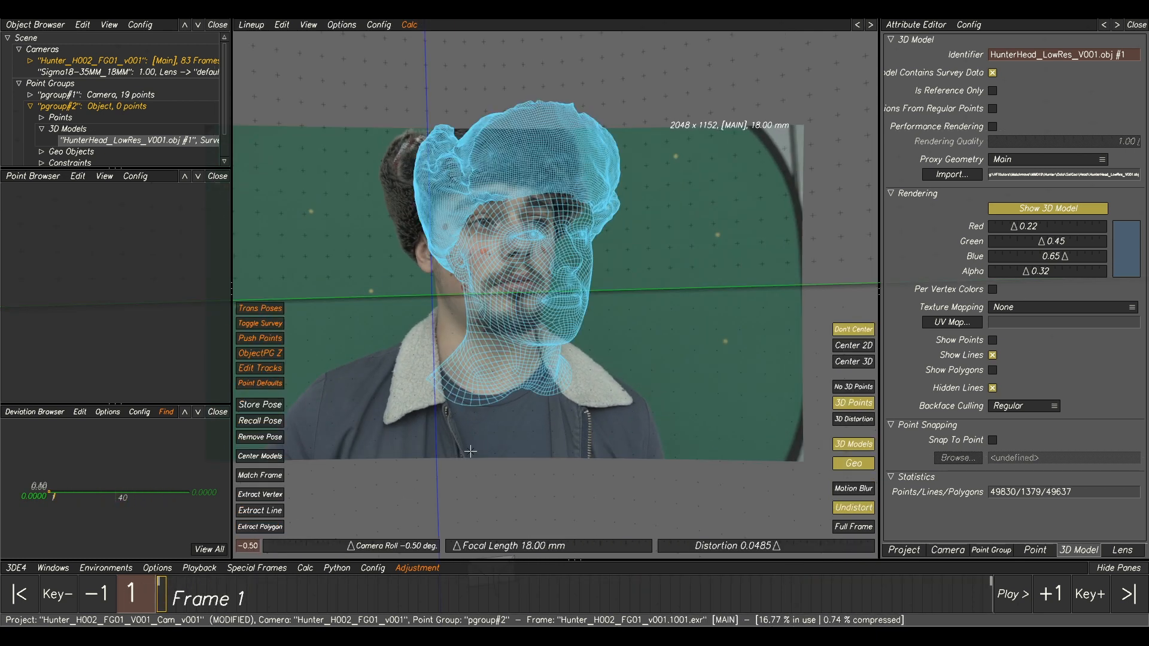
Step: Reposition the head model over the actor's head at frame 1, matching the hat and facial features
{"action": "left_click_drag", "start_coordinate": [574, 367], "coordinate": [484, 247]}
{"action": "scroll", "coordinate": [490, 252], "scroll_direction": "up", "scroll_amount": 5}
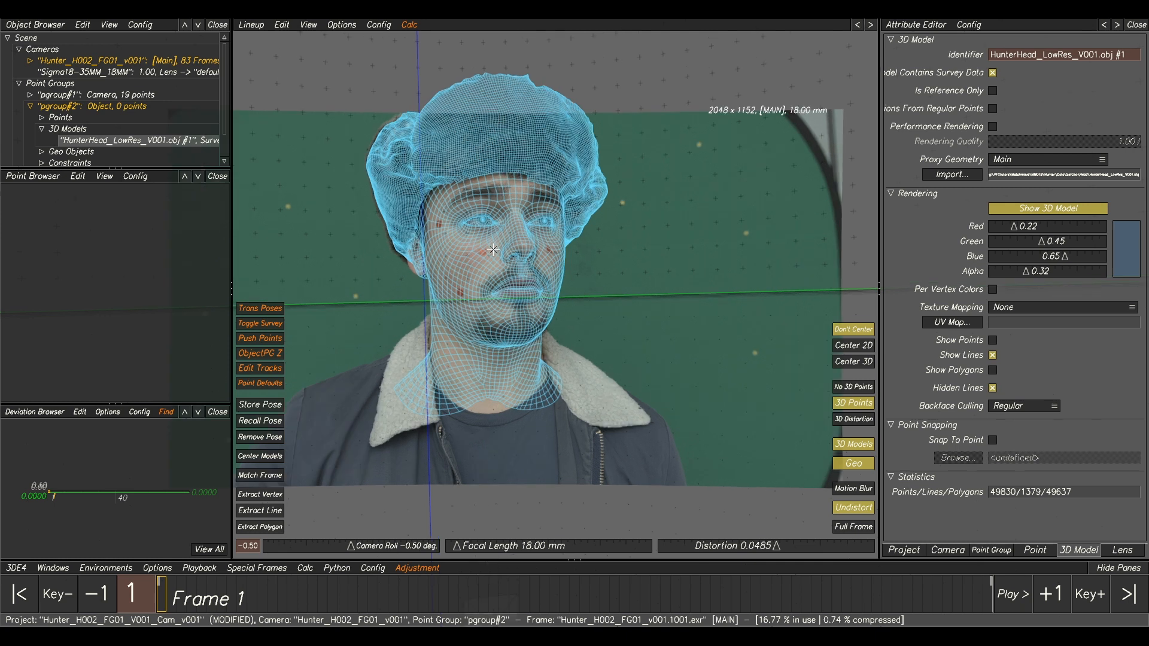
{"action": "middle_click_drag", "start_coordinate": [561, 308], "coordinate": [578, 303]}
{"action": "middle_click_drag", "start_coordinate": [565, 391], "coordinate": [644, 447]}
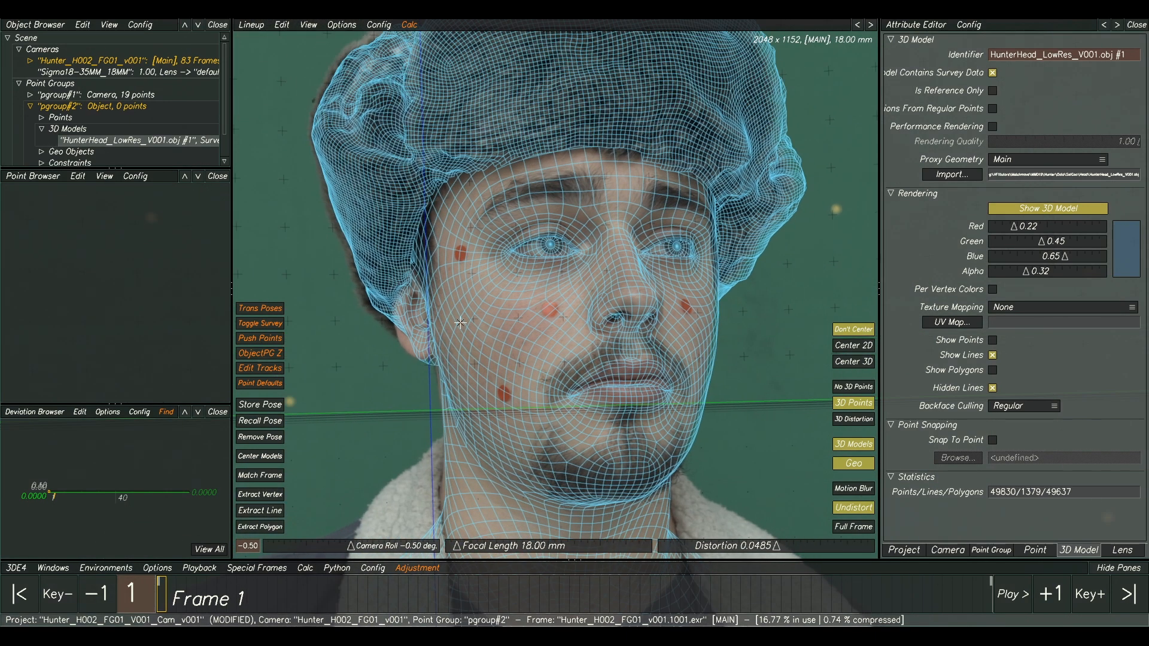
Step: Extract a point from the model's near earlobe vertex and place it on the actor's earlobe in the plate
{"action": "left_click", "coordinate": [256, 496]}
{"action": "left_click", "coordinate": [419, 354]}
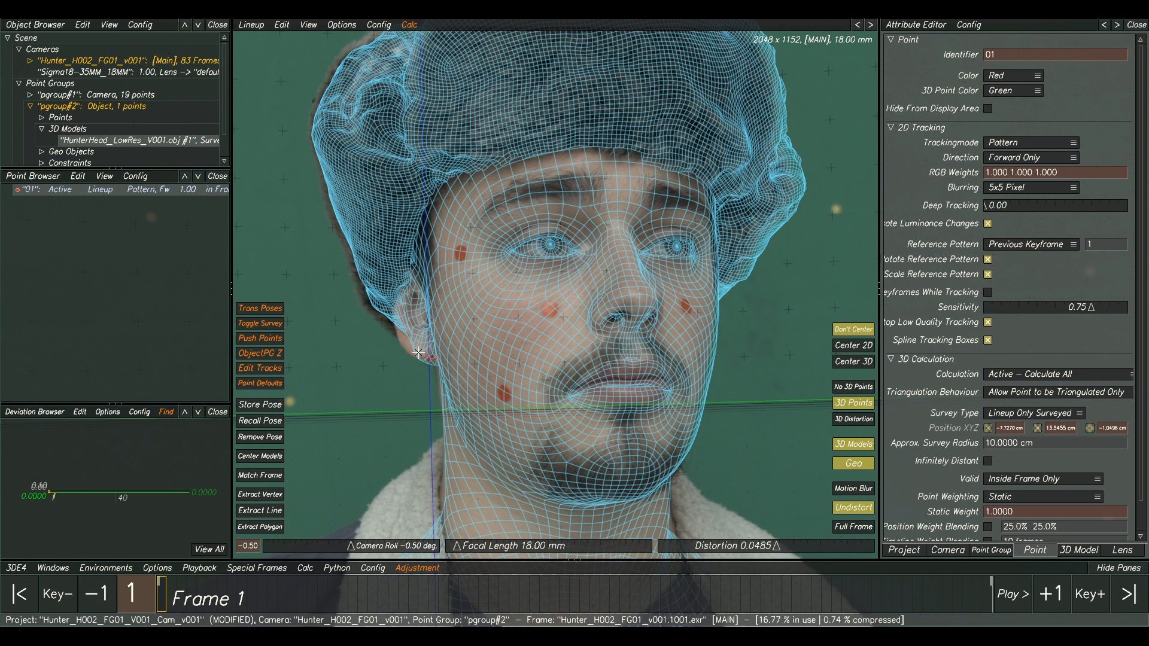
{"action": "left_click_drag", "start_coordinate": [419, 353], "coordinate": [410, 346]}
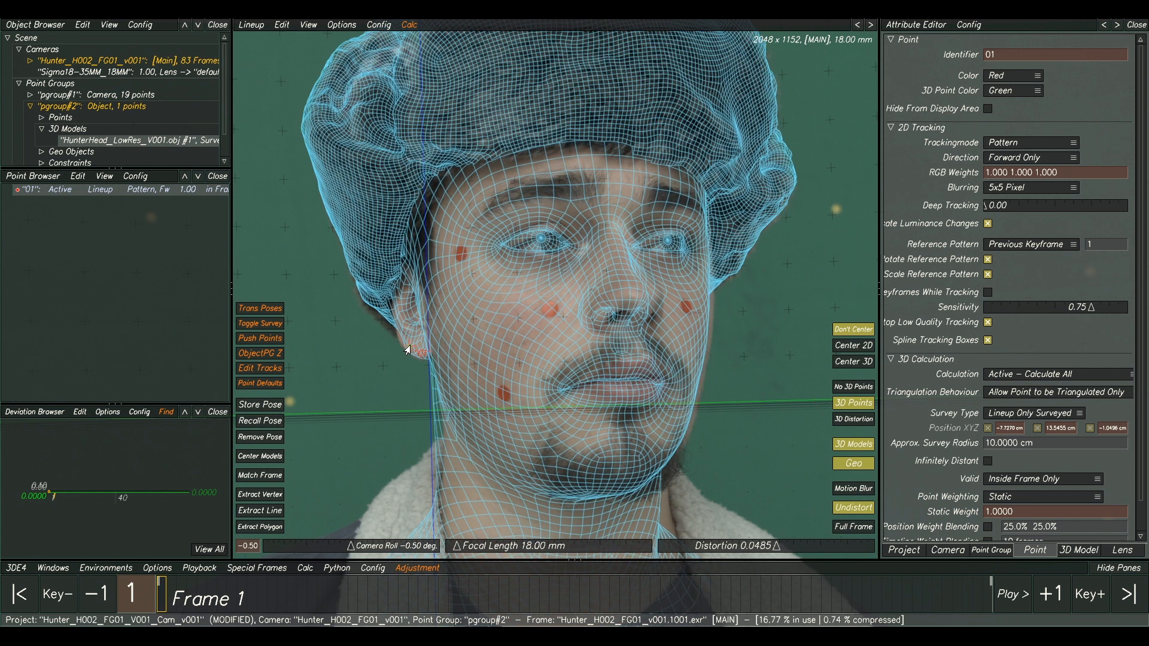
{"action": "left_click", "coordinate": [689, 303]}
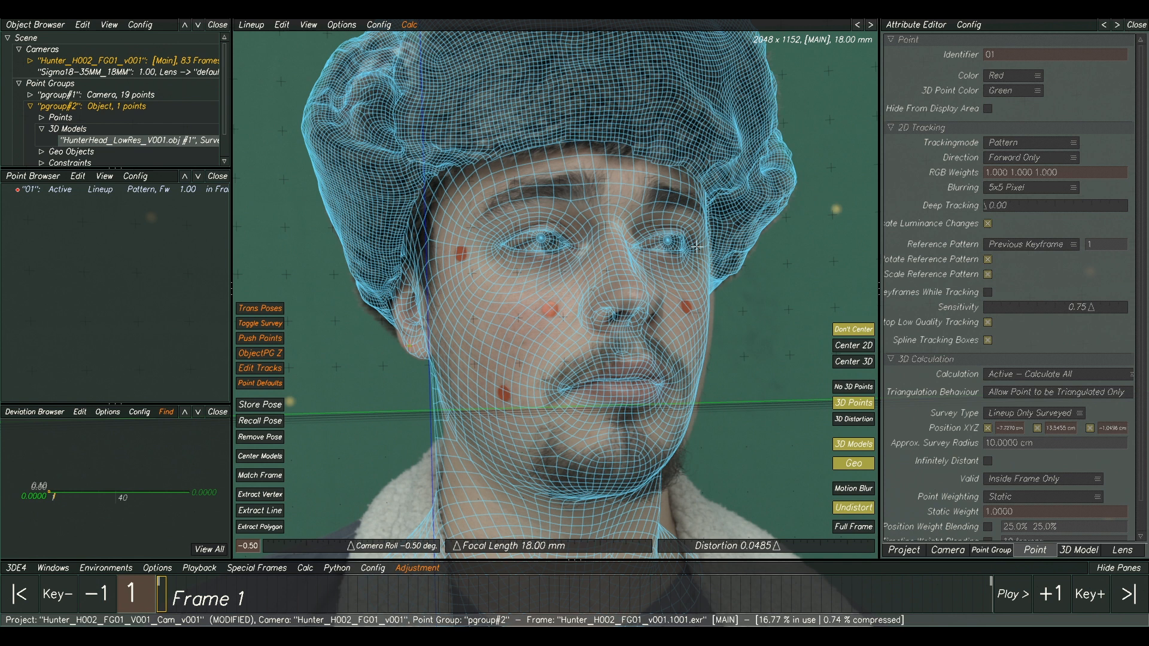
Step: Extract a second point from the model's nose tip vertex and match it to the actor's nose
{"action": "scroll", "coordinate": [417, 176], "scroll_direction": "down", "scroll_amount": 2}
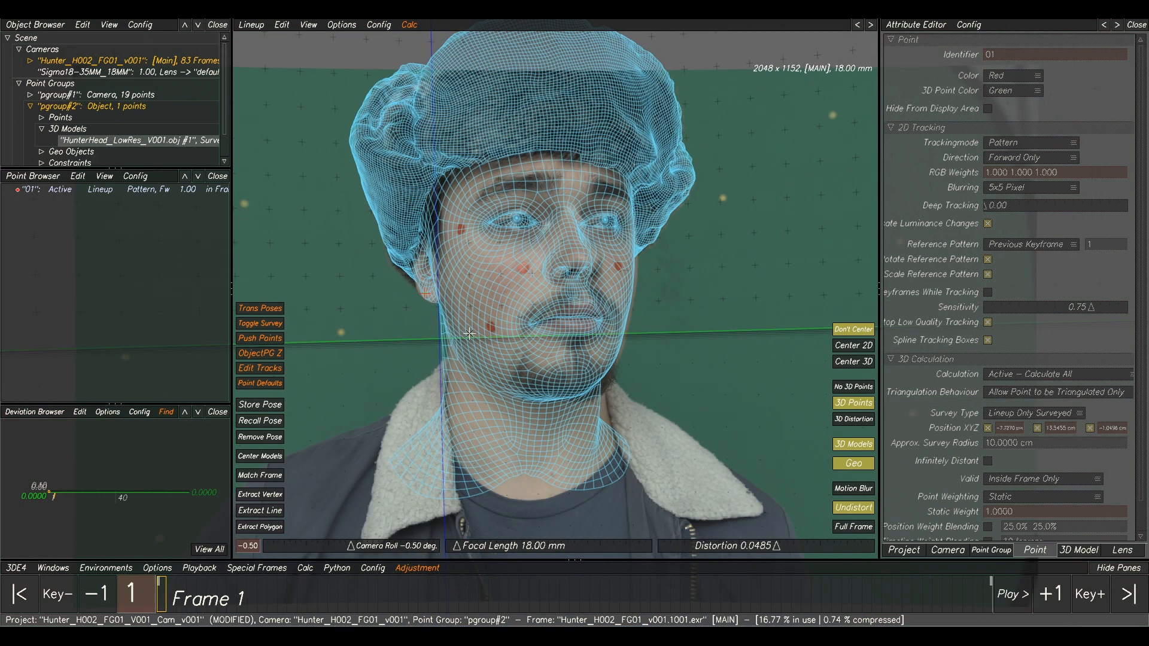
{"action": "left_click", "coordinate": [255, 498]}
{"action": "scroll", "coordinate": [529, 339], "scroll_direction": "up", "scroll_amount": 3}
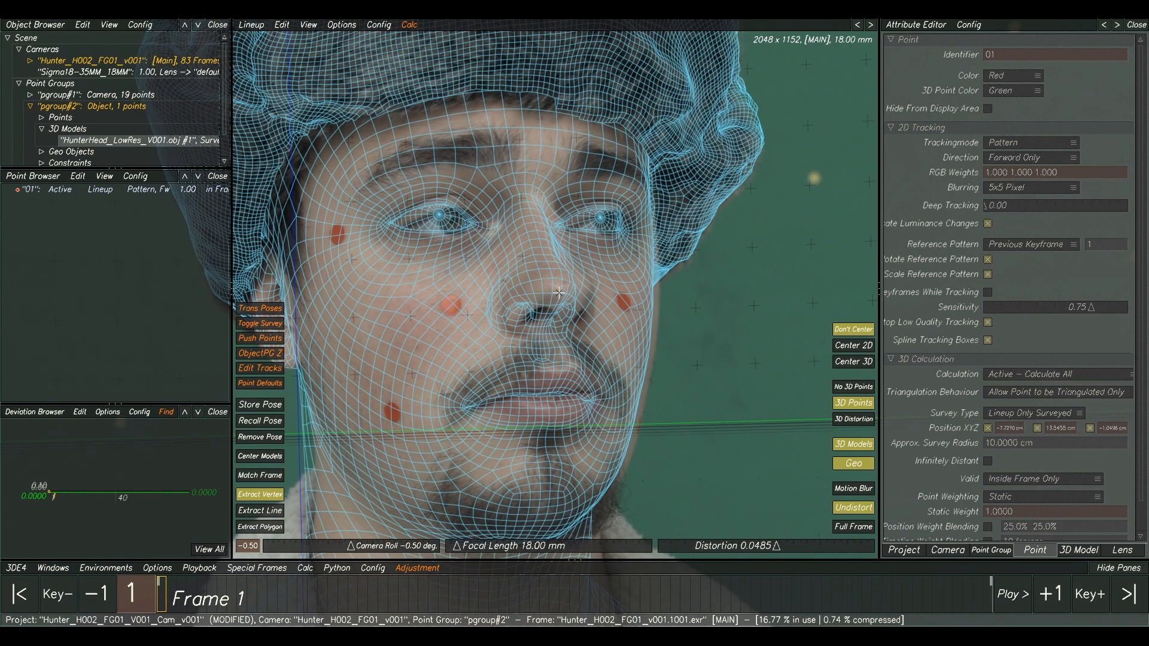
{"action": "left_click", "coordinate": [552, 293]}
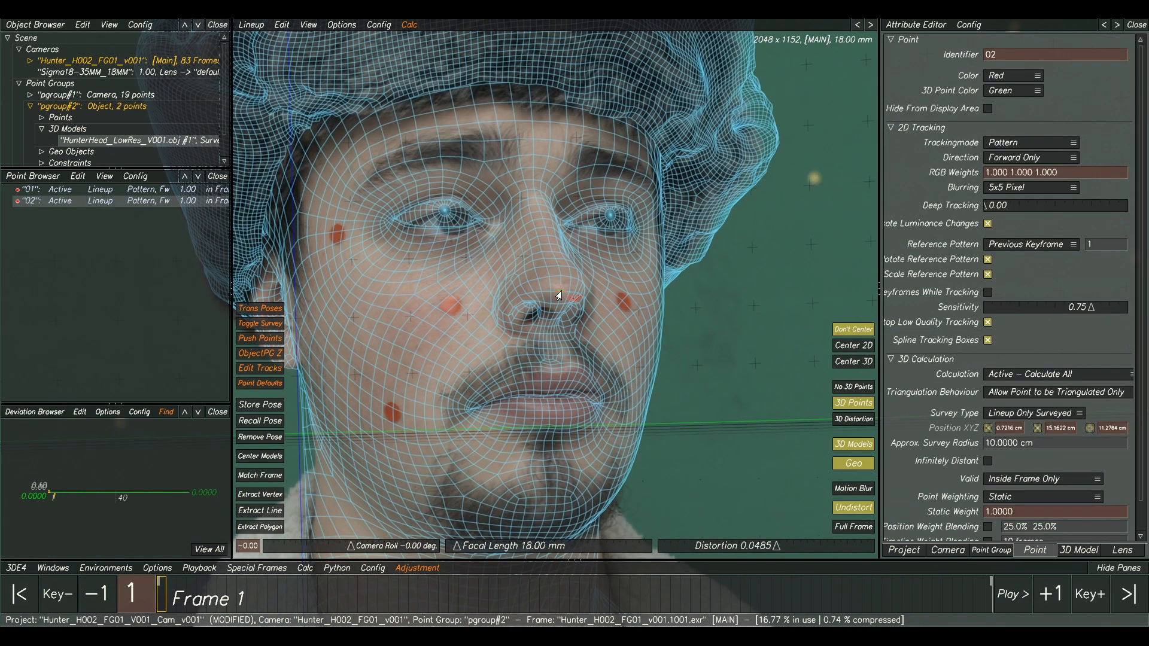
{"action": "scroll", "coordinate": [566, 299], "scroll_direction": "down", "scroll_amount": 2}
{"action": "scroll", "coordinate": [685, 304], "scroll_direction": "down", "scroll_amount": 2}
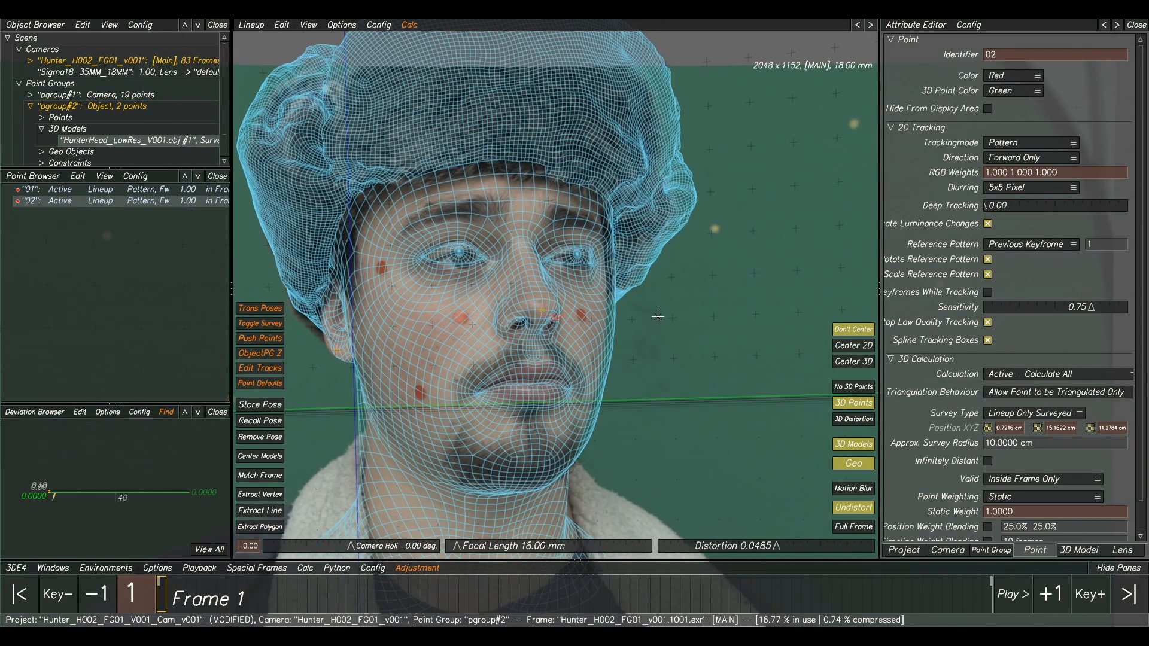
{"action": "left_click", "coordinate": [651, 323]}
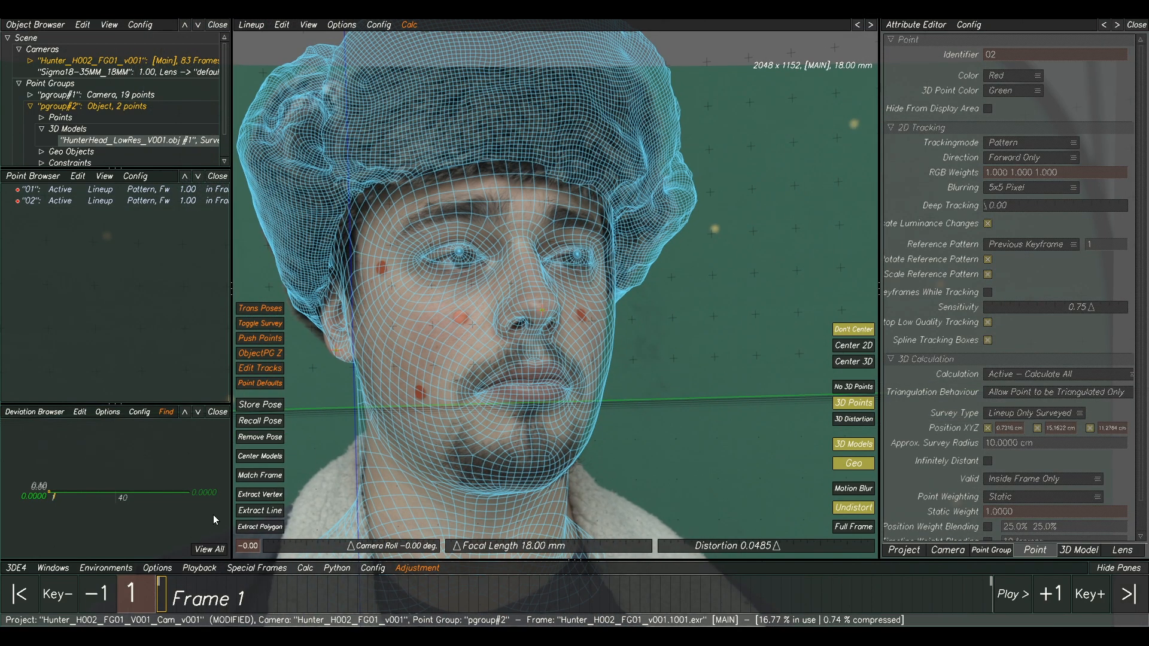
Step: Extract a third point from a vertex beside the far hat flap, match it to the plate and store the frame 1 pose
{"action": "scroll", "coordinate": [665, 258], "scroll_direction": "up", "scroll_amount": 3}
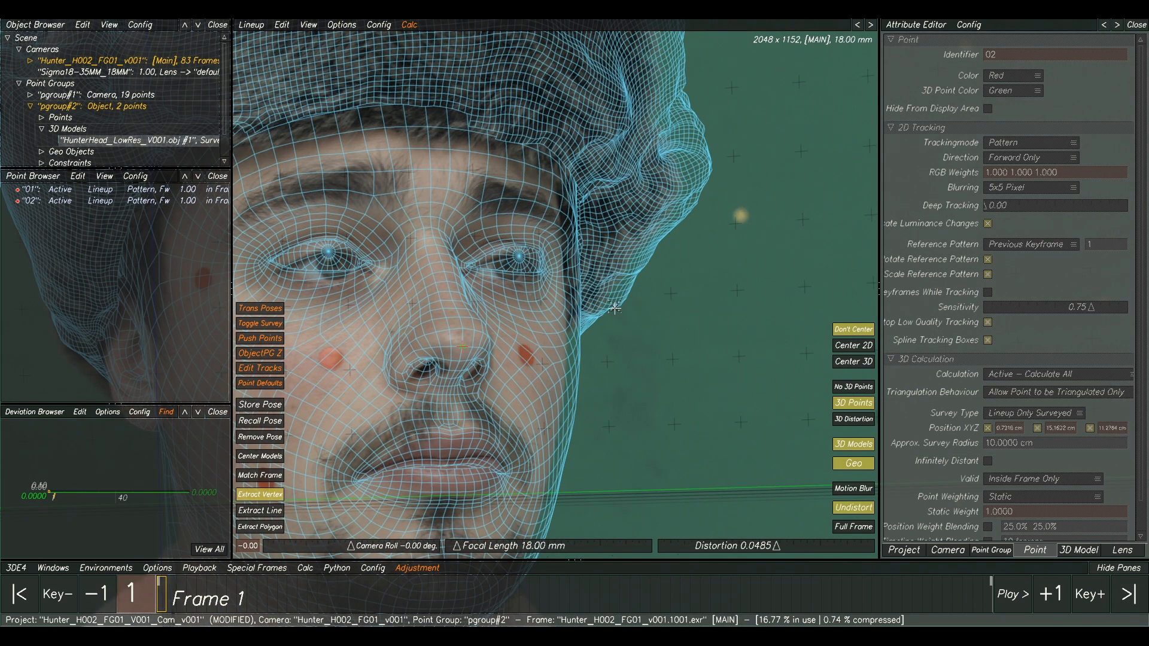
{"action": "left_click_drag", "start_coordinate": [615, 308], "coordinate": [584, 338]}
{"action": "scroll", "coordinate": [590, 359], "scroll_direction": "down", "scroll_amount": 3}
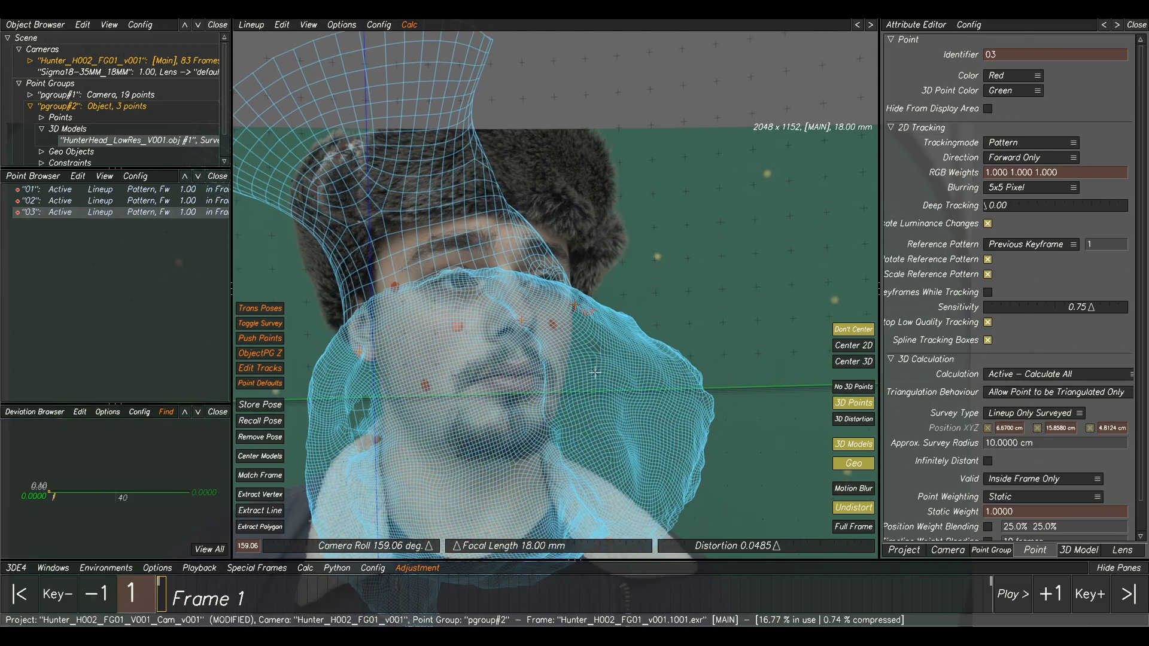
{"action": "left_click_drag", "start_coordinate": [594, 400], "coordinate": [604, 345]}
{"action": "left_click", "coordinate": [263, 406]}
{"action": "left_click", "coordinate": [332, 495]}
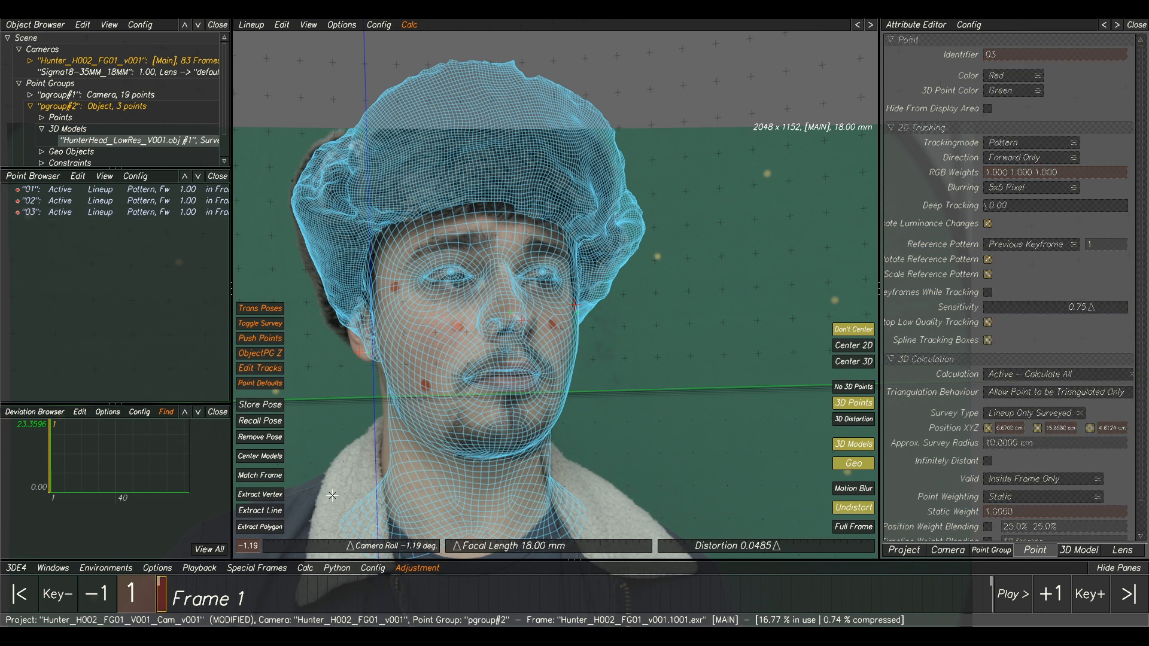
Step: Extract a fourth point from a vertex on the head model's chin
{"action": "left_click", "coordinate": [260, 495]}
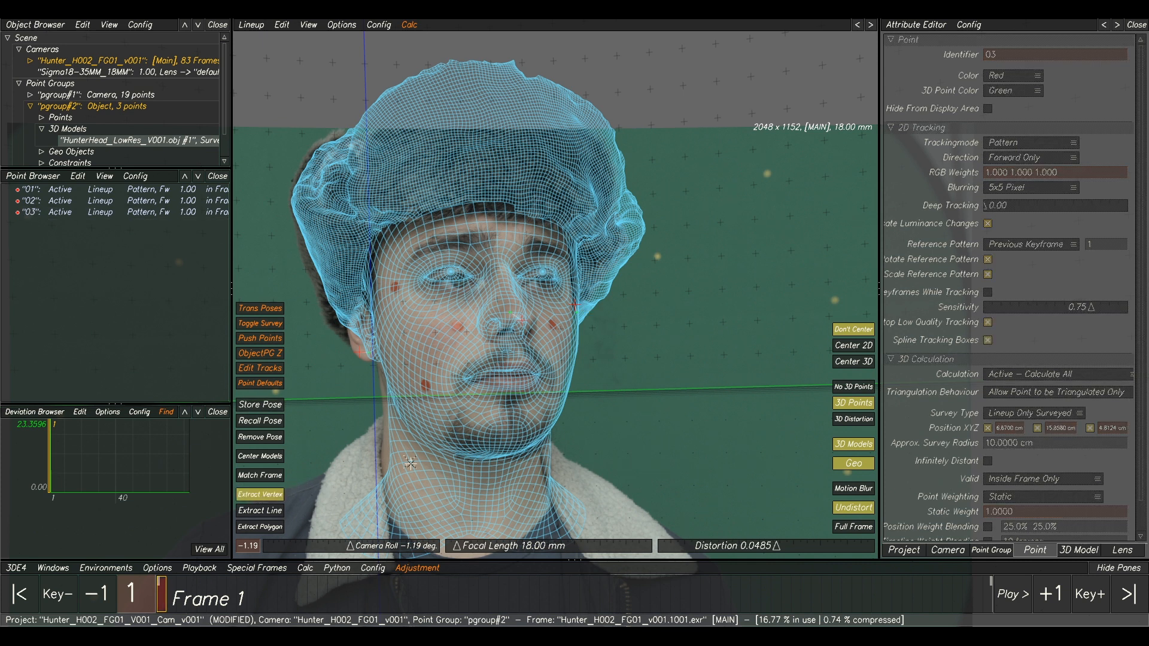
{"action": "left_click", "coordinate": [502, 433]}
{"action": "scroll", "coordinate": [503, 431], "scroll_direction": "down", "scroll_amount": 3}
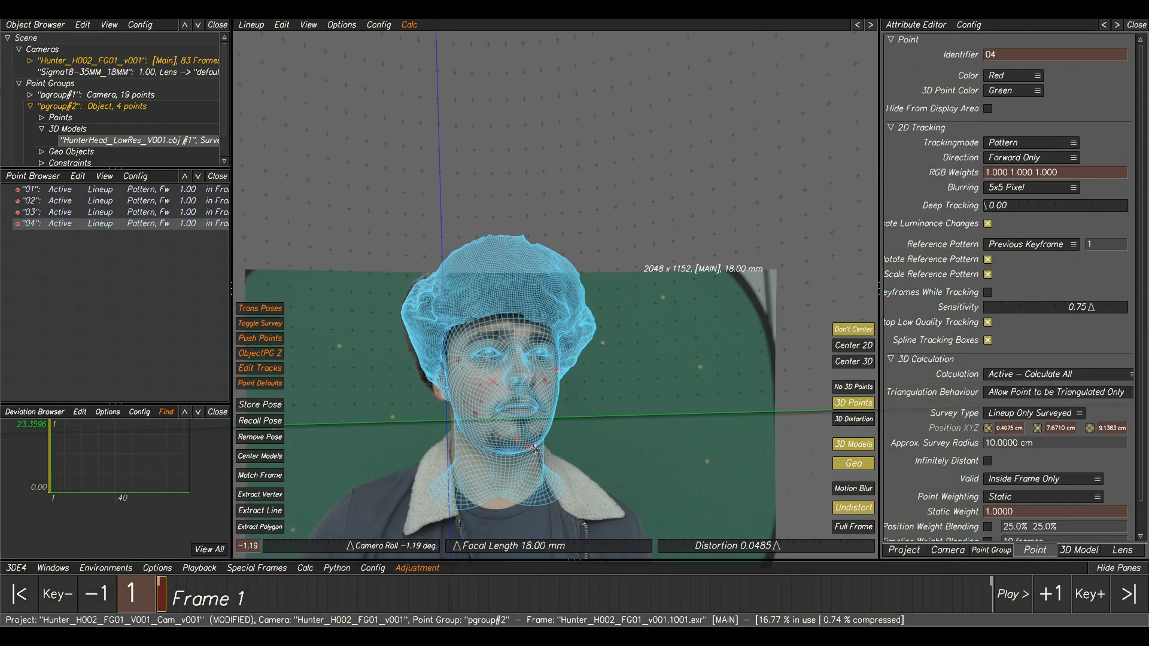
Step: Nudge the chin point and the point beside the far hat flap to line the head model up with the plate
{"action": "scroll", "coordinate": [539, 407], "scroll_direction": "up", "scroll_amount": 6}
{"action": "left_click_drag", "start_coordinate": [557, 416], "coordinate": [559, 422]}
{"action": "scroll", "coordinate": [698, 223], "scroll_direction": "up", "scroll_amount": 2}
{"action": "left_click_drag", "start_coordinate": [640, 248], "coordinate": [630, 275]}
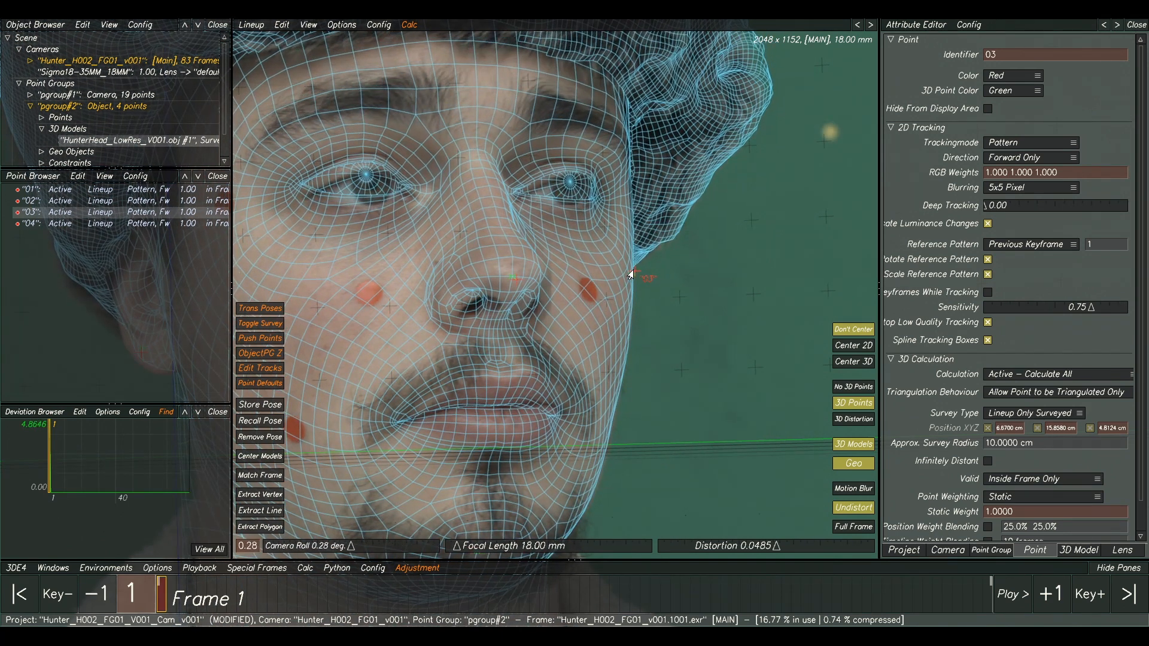
Step: Reposition point 01 on the actor's near earlobe and point 02 on the nose tip
{"action": "scroll", "coordinate": [793, 258], "scroll_direction": "down", "scroll_amount": 3}
{"action": "left_click_drag", "start_coordinate": [389, 318], "coordinate": [385, 324]}
{"action": "scroll", "coordinate": [541, 191], "scroll_direction": "up", "scroll_amount": 1}
{"action": "mouse_move", "coordinate": [541, 191]}
{"action": "middle_mouse_down"}
{"action": "mouse_move", "coordinate": [509, 351]}
{"action": "mouse_move", "coordinate": [541, 211]}
{"action": "middle_mouse_up"}
{"action": "middle_click_drag", "start_coordinate": [601, 278], "coordinate": [547, 343]}
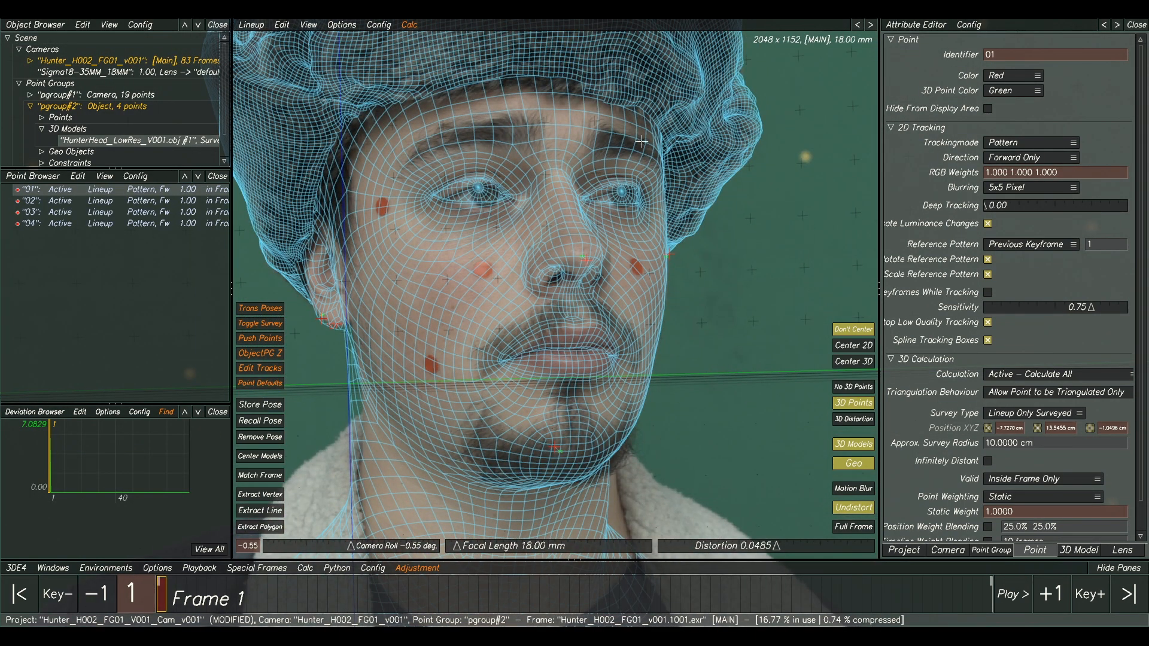
{"action": "left_click_drag", "start_coordinate": [586, 260], "coordinate": [599, 268]}
{"action": "middle_click_drag", "start_coordinate": [624, 397], "coordinate": [612, 348]}
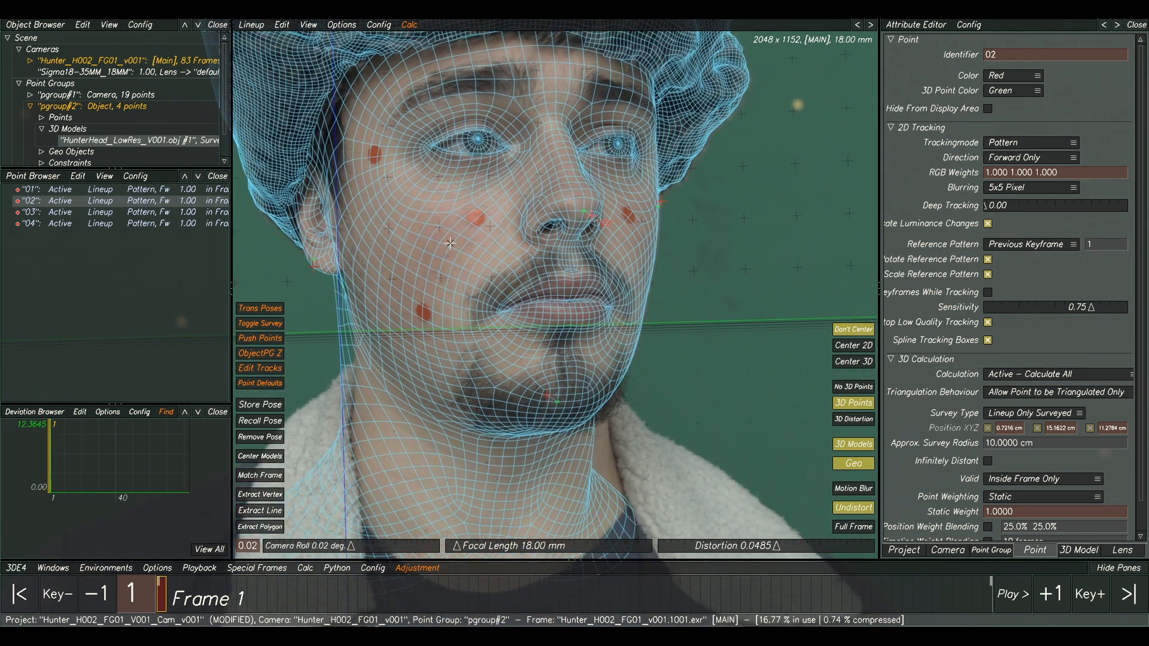
Step: Fine-tune the chin, near earlobe and nose tip points so the head wireframe fits the face
{"action": "middle_click_drag", "start_coordinate": [563, 219], "coordinate": [574, 268]}
{"action": "left_click_drag", "start_coordinate": [558, 446], "coordinate": [563, 450]}
{"action": "left_click", "coordinate": [320, 321]}
{"action": "left_click_drag", "start_coordinate": [324, 317], "coordinate": [331, 316]}
{"action": "middle_click_drag", "start_coordinate": [540, 235], "coordinate": [501, 271]}
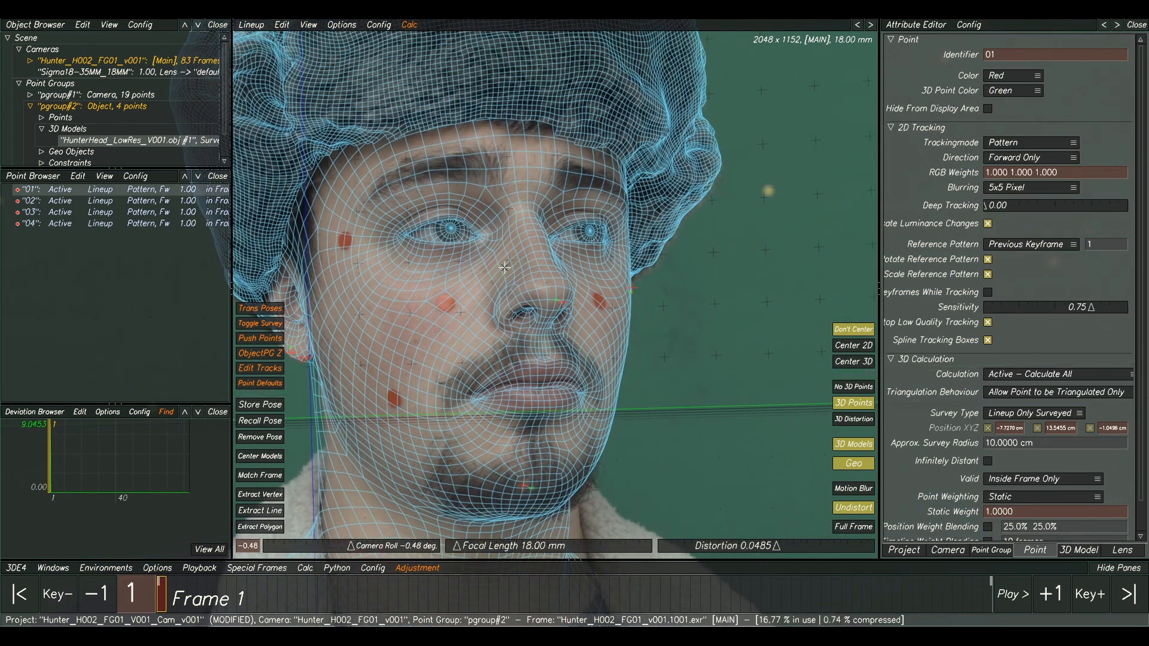
{"action": "left_click_drag", "start_coordinate": [559, 305], "coordinate": [560, 305]}
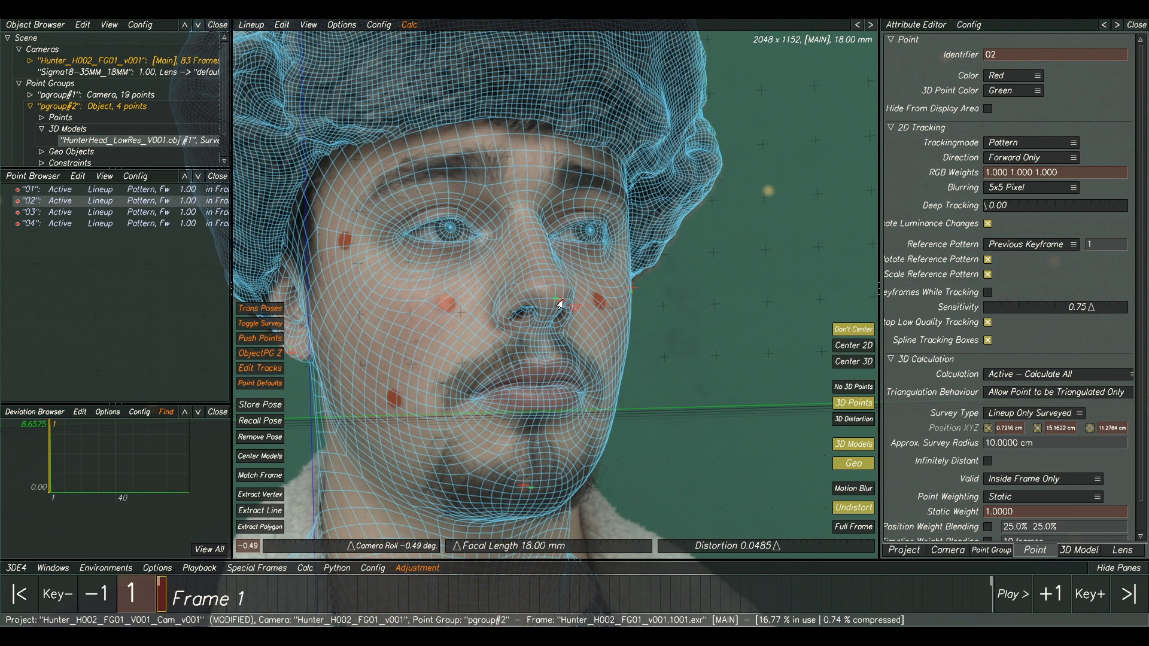
{"action": "middle_click_drag", "start_coordinate": [533, 200], "coordinate": [621, 226]}
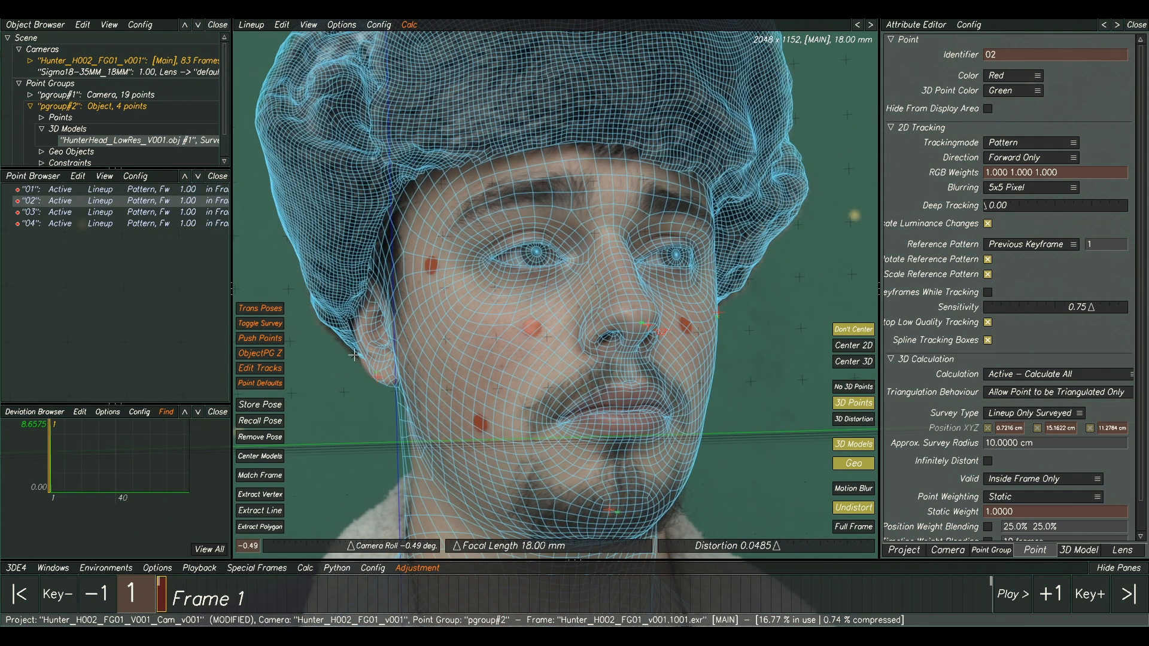
Step: Extract a fifth point from a vertex on the upper near side of the hat and match it to the plate
{"action": "left_click", "coordinate": [289, 493]}
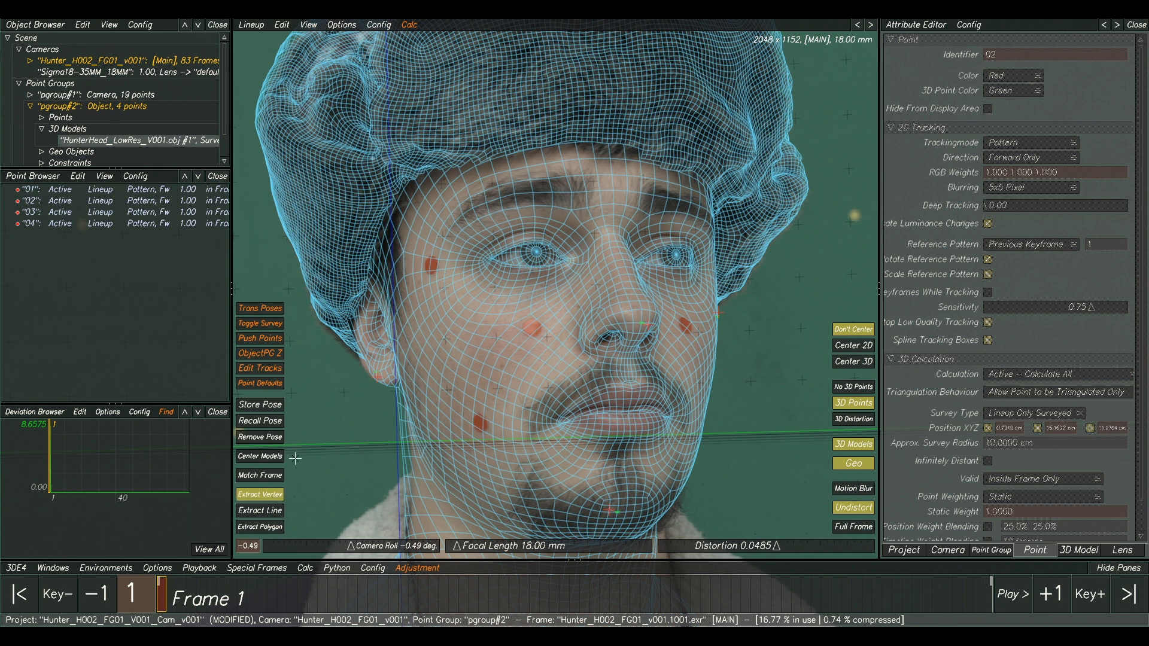
{"action": "middle_click_drag", "start_coordinate": [441, 185], "coordinate": [450, 354]}
{"action": "left_click", "coordinate": [361, 201], "text": "ctrl"}
{"action": "left_click_drag", "start_coordinate": [361, 200], "coordinate": [363, 202], "text": "ctrl"}
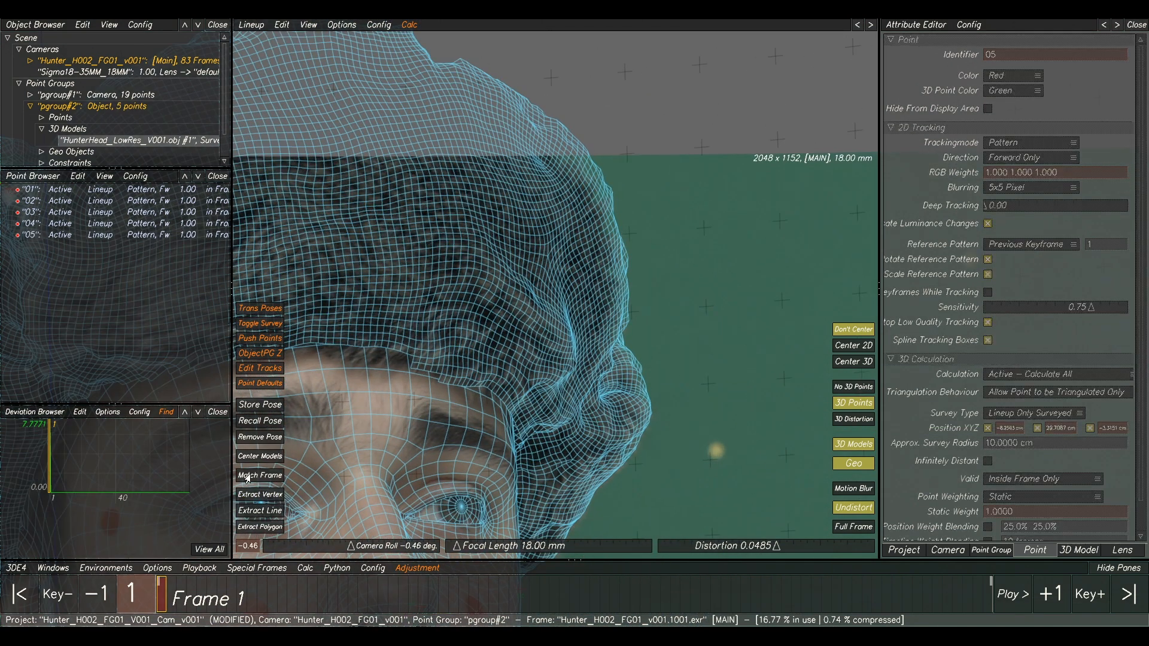
Step: Extract a sixth point from a vertex on the hat's far upper edge, and realign point 03 beside the far flap
{"action": "left_click", "coordinate": [239, 495]}
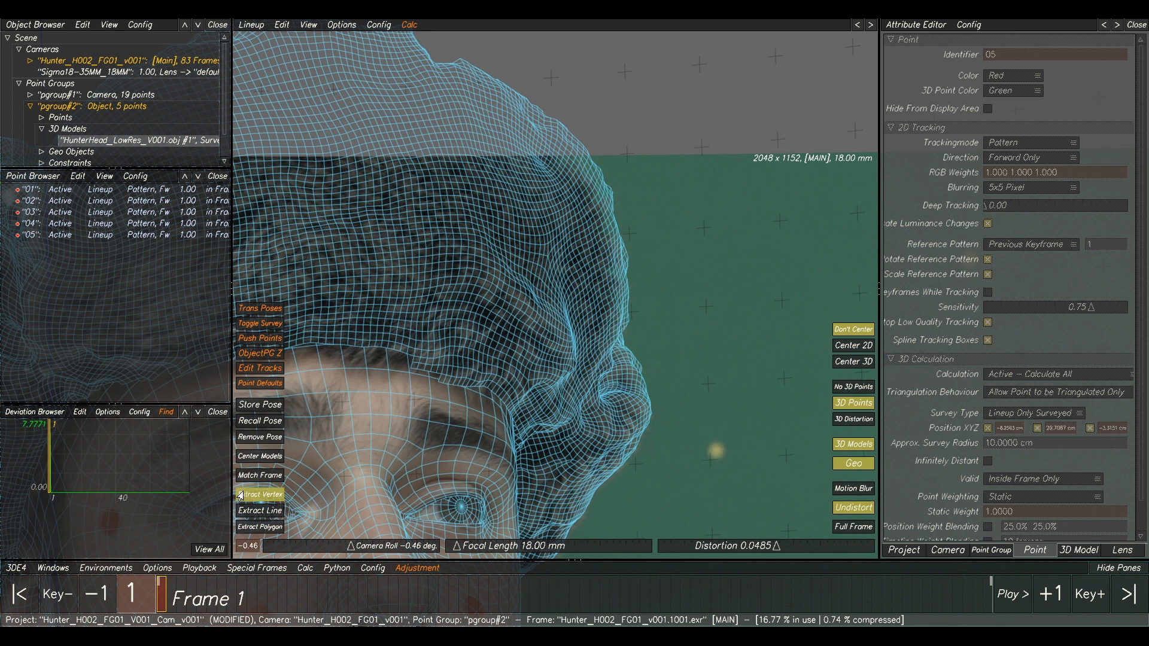
{"action": "left_click", "coordinate": [619, 247]}
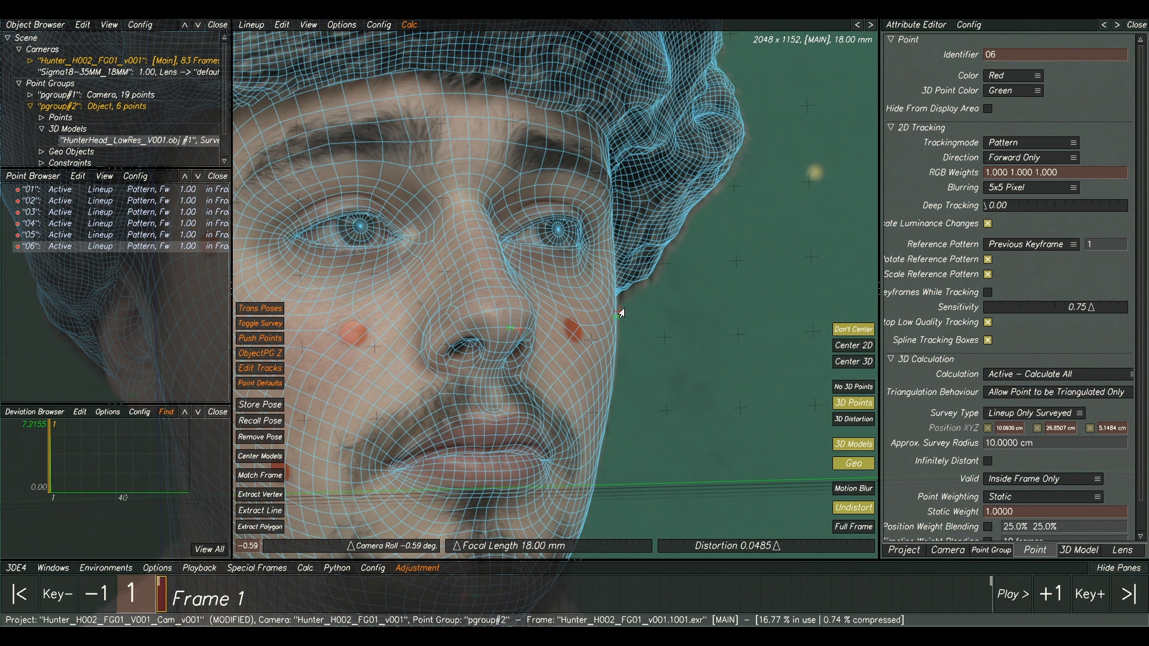
{"action": "left_click", "coordinate": [617, 322]}
{"action": "left_click_drag", "start_coordinate": [620, 319], "coordinate": [621, 320]}
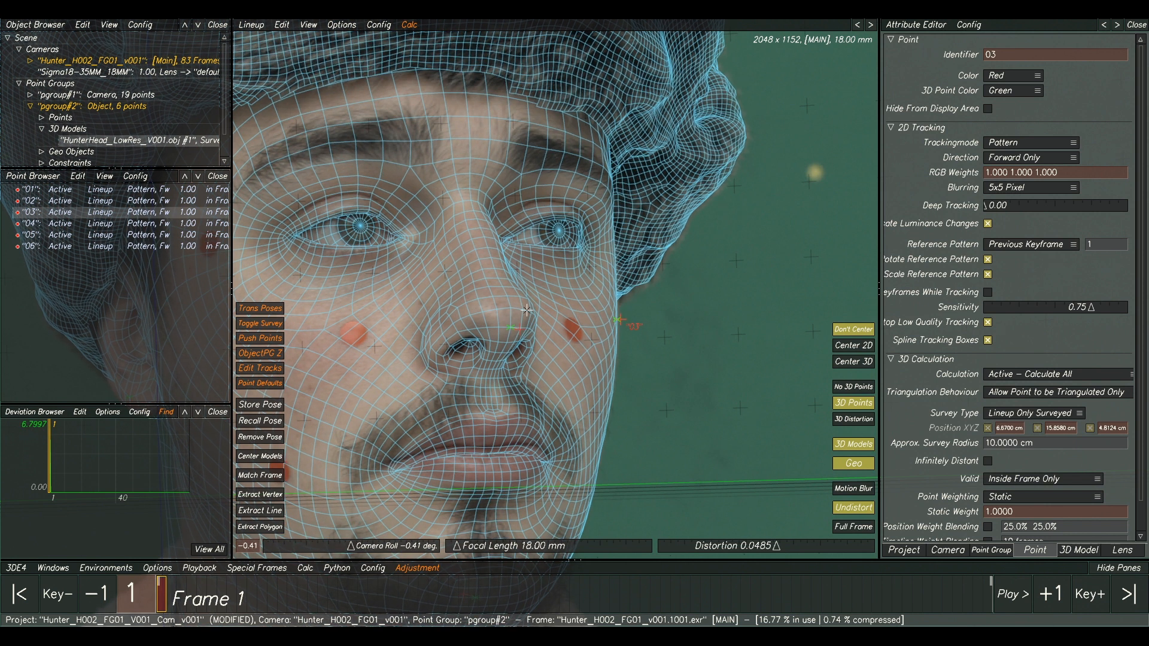
Step: Check the fit across the face and hat and readjust point 01 on the near earlobe
{"action": "middle_click_drag", "start_coordinate": [423, 194], "coordinate": [520, 151]}
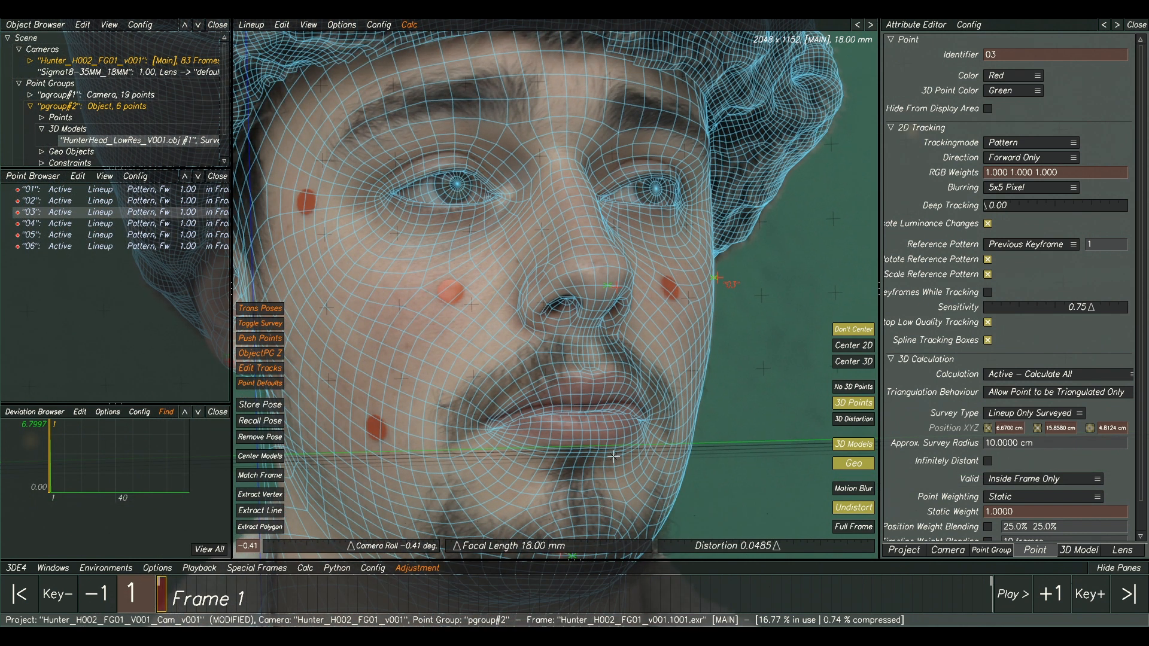
{"action": "middle_click_drag", "start_coordinate": [564, 273], "coordinate": [575, 187]}
{"action": "middle_click_drag", "start_coordinate": [458, 193], "coordinate": [620, 338]}
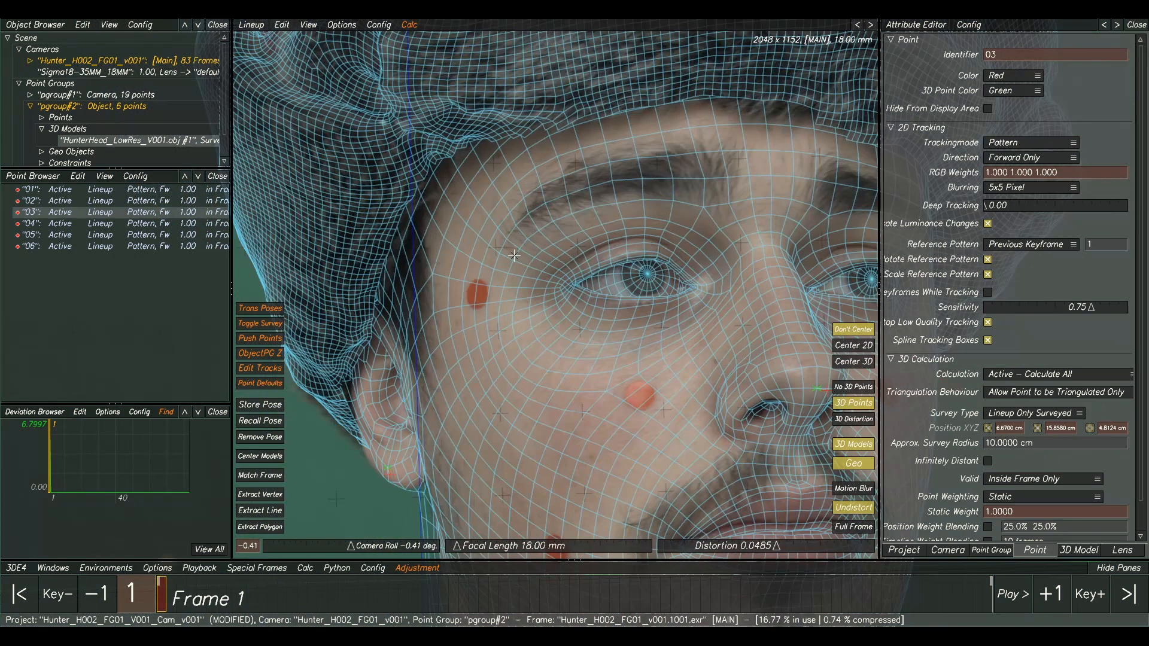
{"action": "right_click_drag", "start_coordinate": [407, 153], "coordinate": [531, 157]}
{"action": "middle_click_drag", "start_coordinate": [531, 156], "coordinate": [522, 209]}
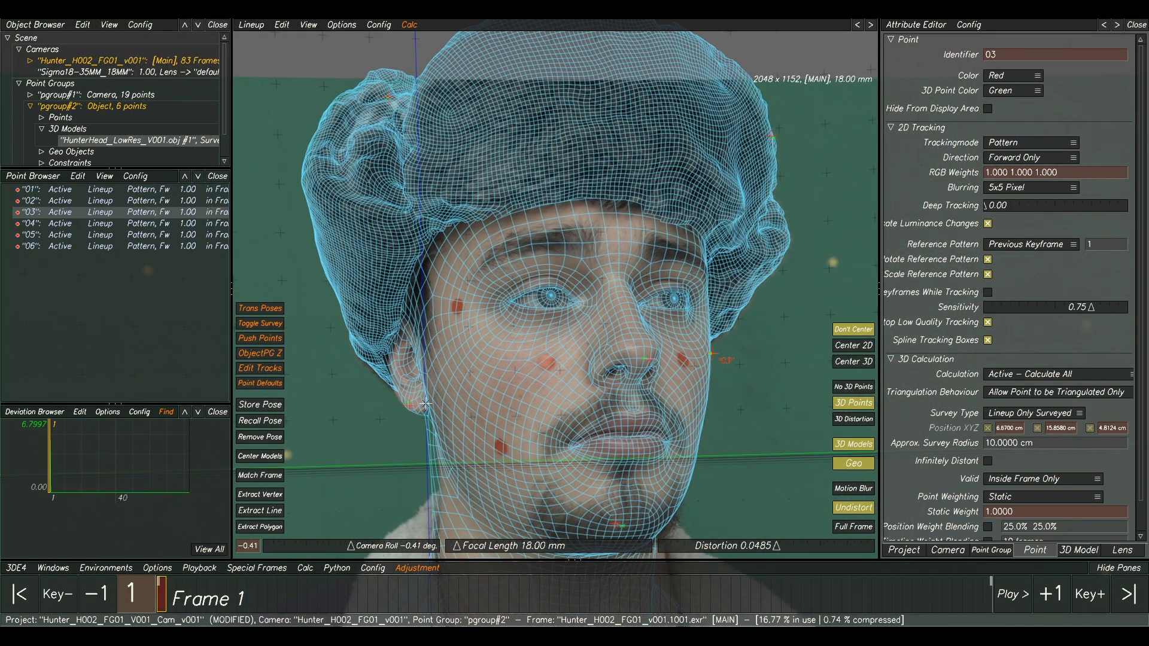
{"action": "right_click_drag", "start_coordinate": [425, 405], "coordinate": [411, 406]}
{"action": "left_click_drag", "start_coordinate": [403, 403], "coordinate": [423, 402]}
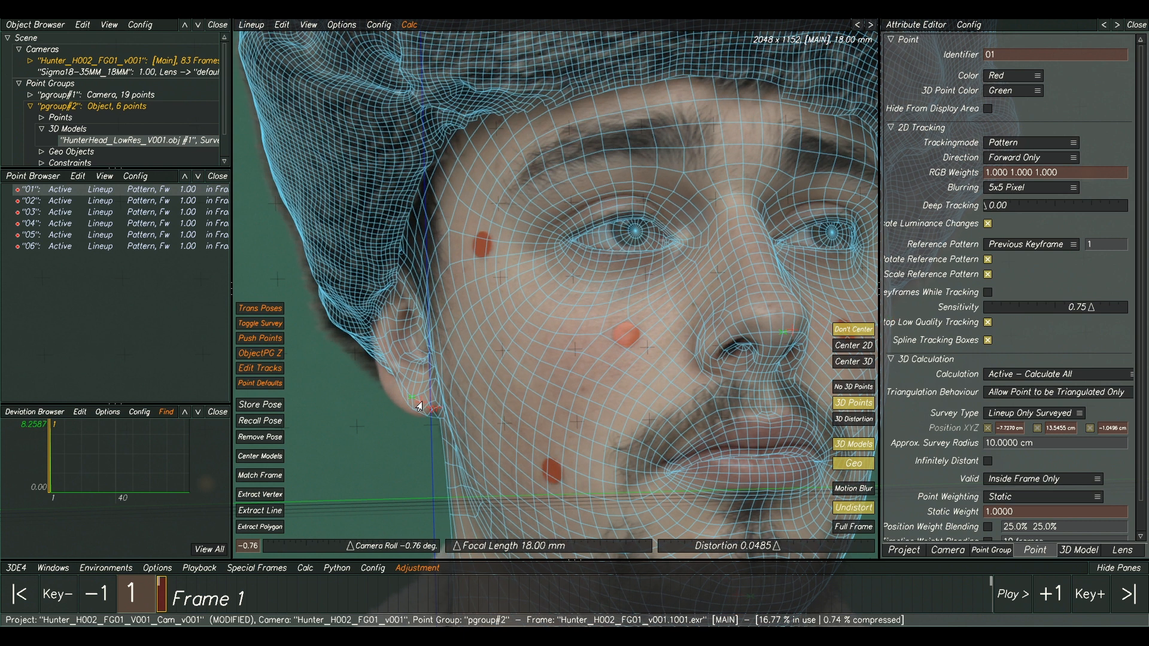
Step: Extract a seventh point from a vertex on the far side of the neck below the jaw and match it to the plate
{"action": "scroll", "coordinate": [447, 386], "scroll_direction": "down", "scroll_amount": 5}
{"action": "middle_click_drag", "start_coordinate": [447, 387], "coordinate": [466, 254]}
{"action": "scroll", "coordinate": [509, 291], "scroll_direction": "up", "scroll_amount": 3}
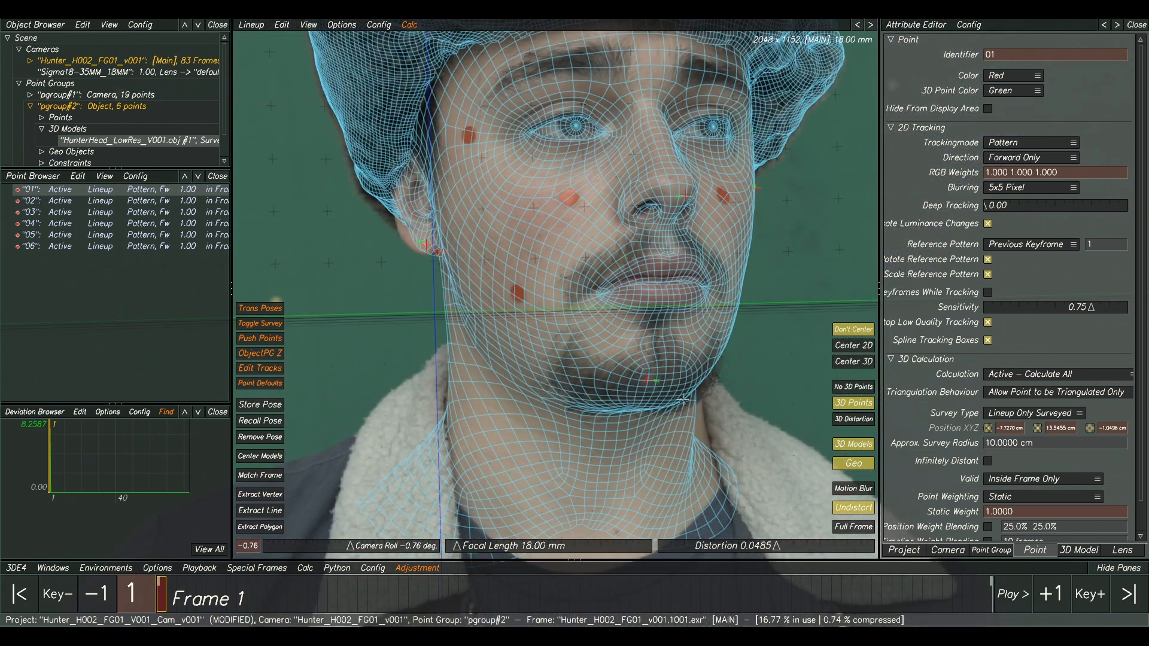
{"action": "left_click", "coordinate": [733, 395]}
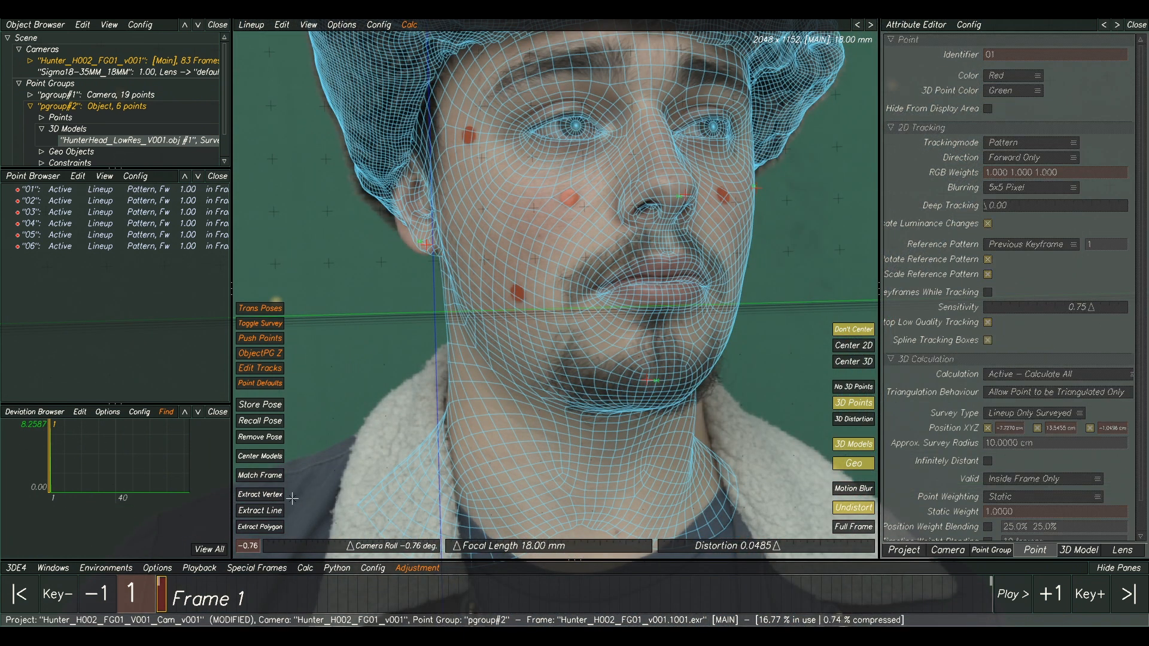
{"action": "left_click", "coordinate": [260, 494]}
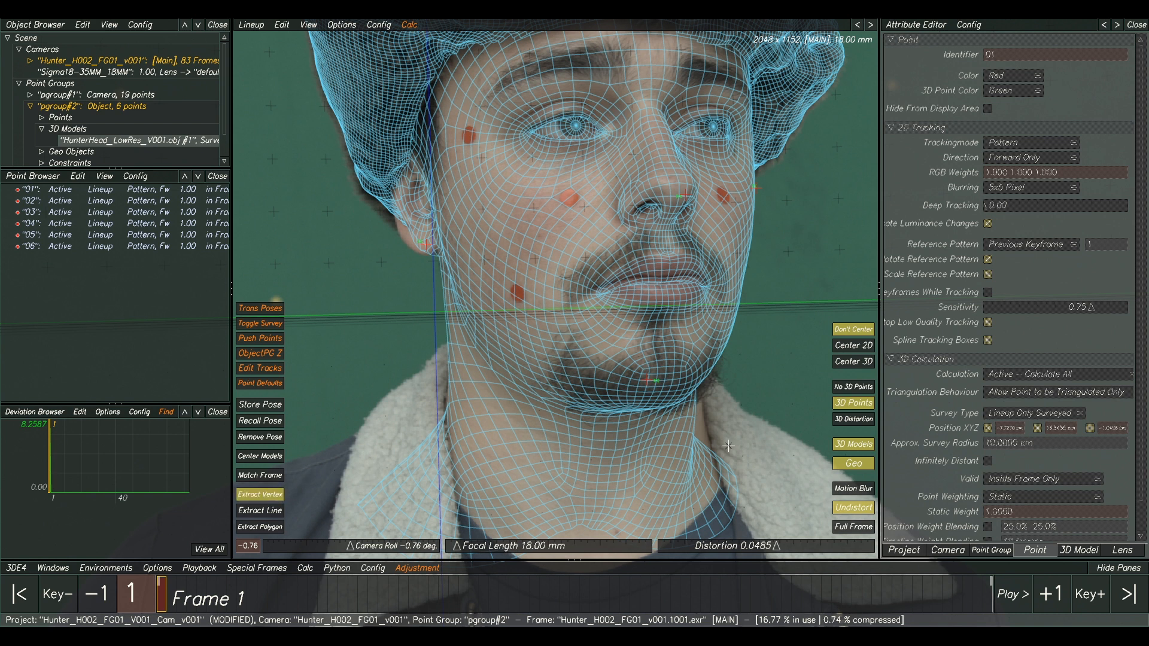
{"action": "left_click", "coordinate": [696, 421]}
{"action": "left_click_drag", "start_coordinate": [697, 416], "coordinate": [694, 415]}
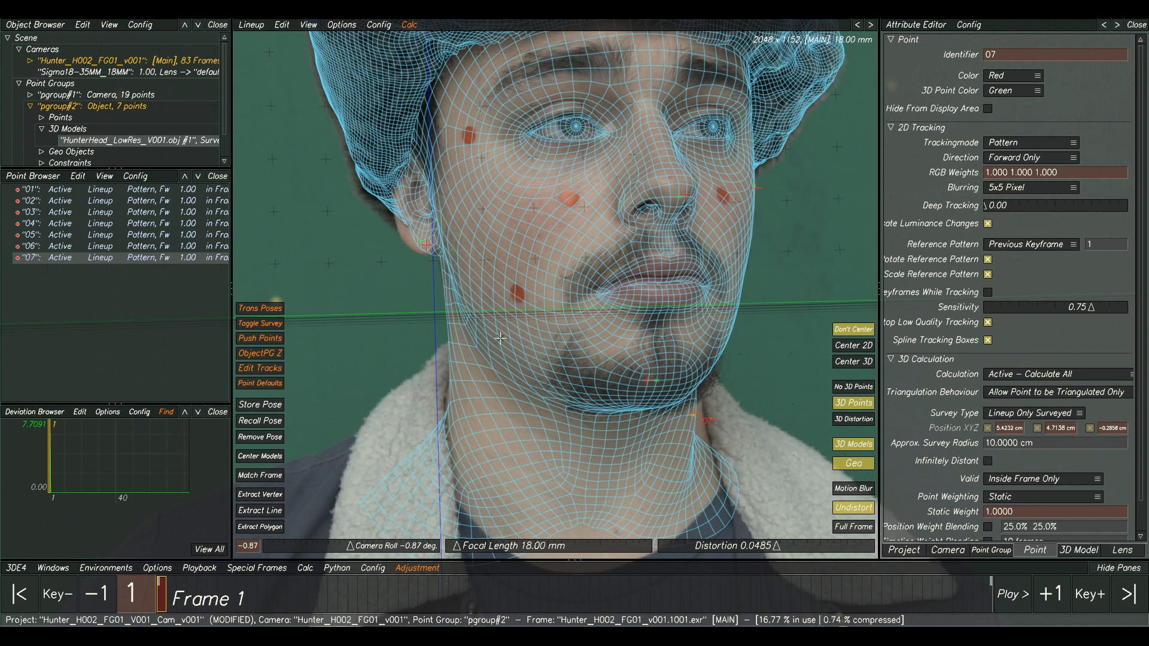
Step: Readjust point 03 at the far cheek edge and point 02 on the nose tip
{"action": "scroll", "coordinate": [501, 338], "scroll_direction": "up", "scroll_amount": 2}
{"action": "scroll", "coordinate": [639, 271], "scroll_direction": "down", "scroll_amount": 3}
{"action": "scroll", "coordinate": [595, 323], "scroll_direction": "down", "scroll_amount": 1}
{"action": "middle_click_drag", "start_coordinate": [595, 324], "coordinate": [539, 368]}
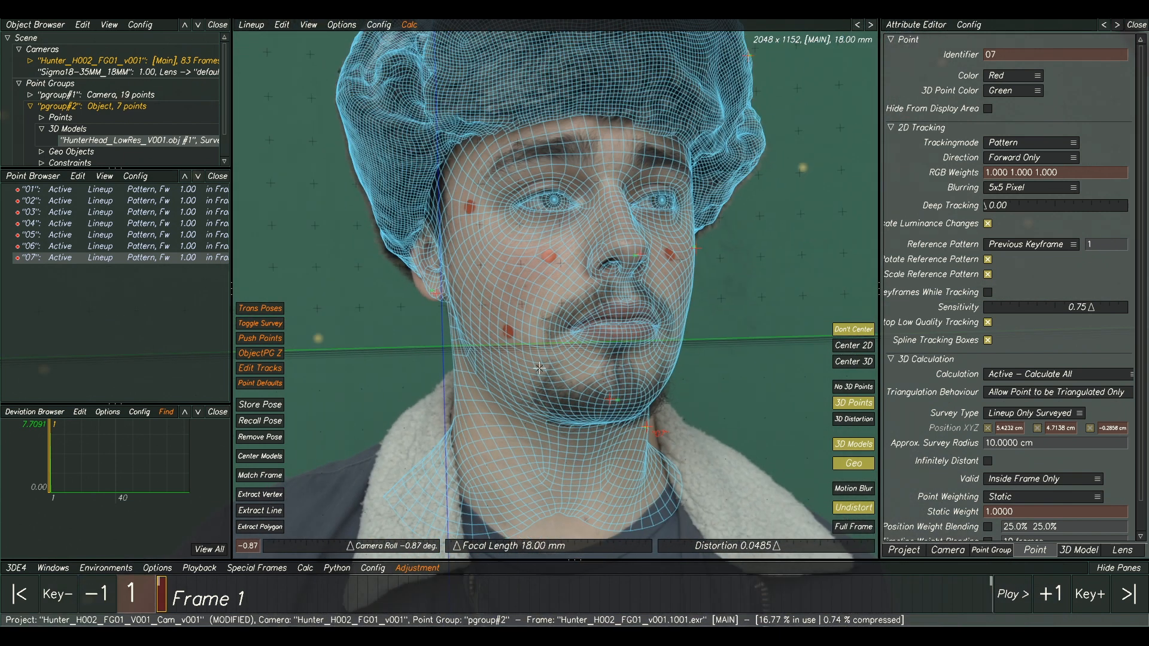
{"action": "middle_click_drag", "start_coordinate": [622, 332], "coordinate": [598, 375]}
{"action": "scroll", "coordinate": [666, 257], "scroll_direction": "up", "scroll_amount": 2}
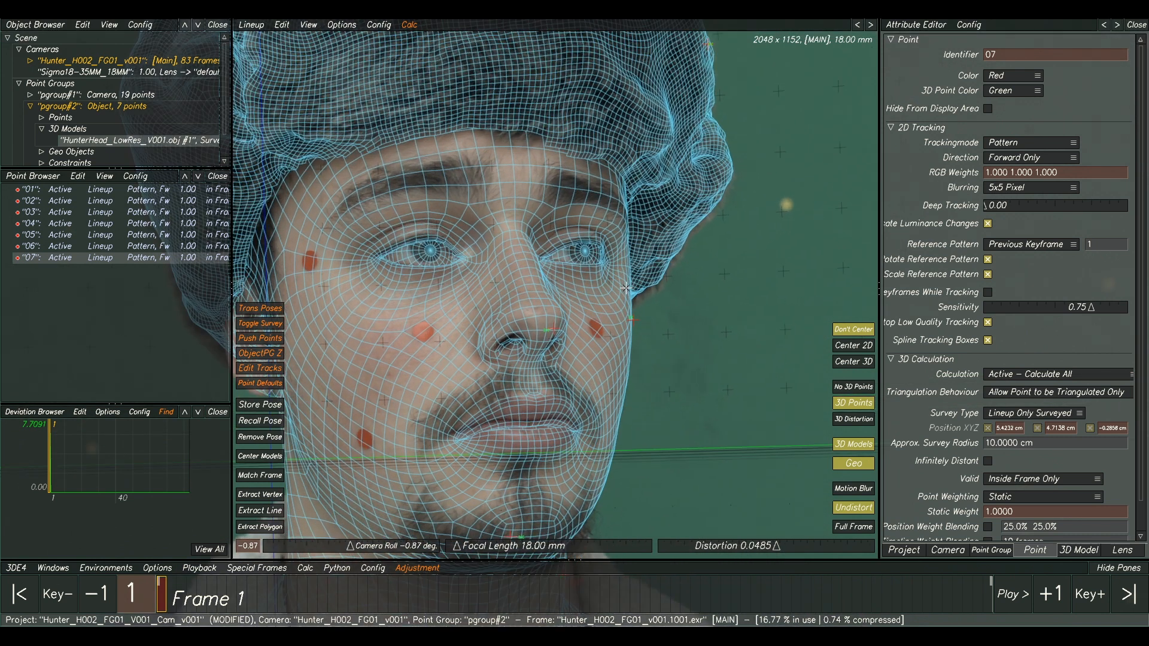
{"action": "left_click", "coordinate": [630, 324]}
{"action": "scroll", "coordinate": [533, 328], "scroll_direction": "up", "scroll_amount": 3}
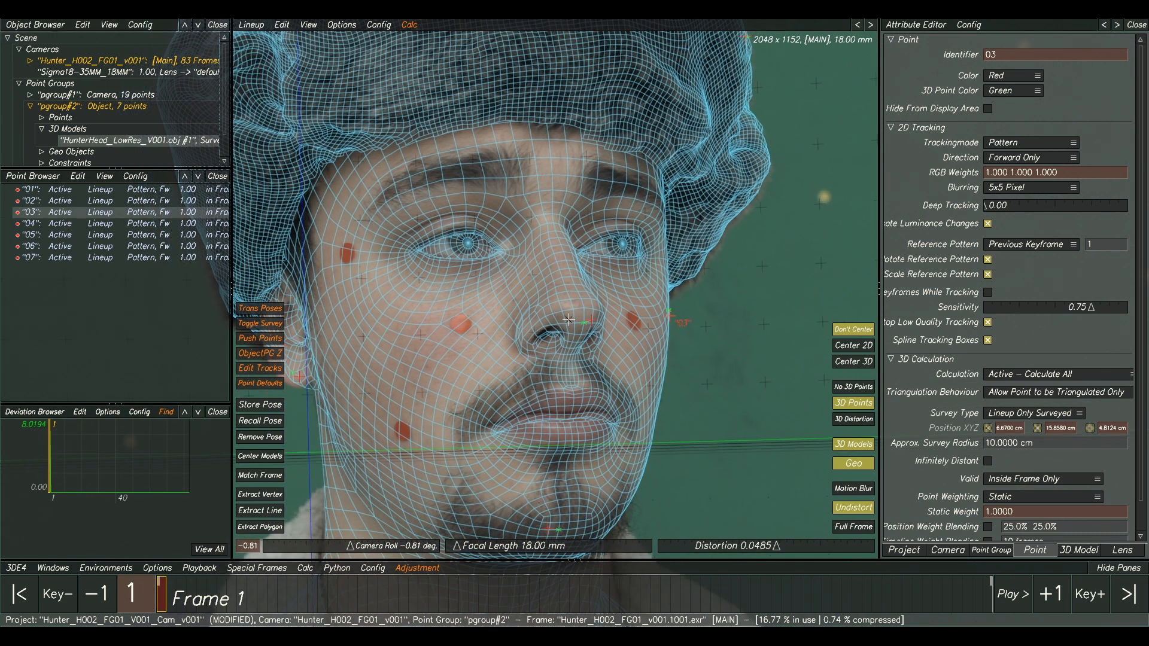
{"action": "left_click_drag", "start_coordinate": [590, 324], "coordinate": [598, 310]}
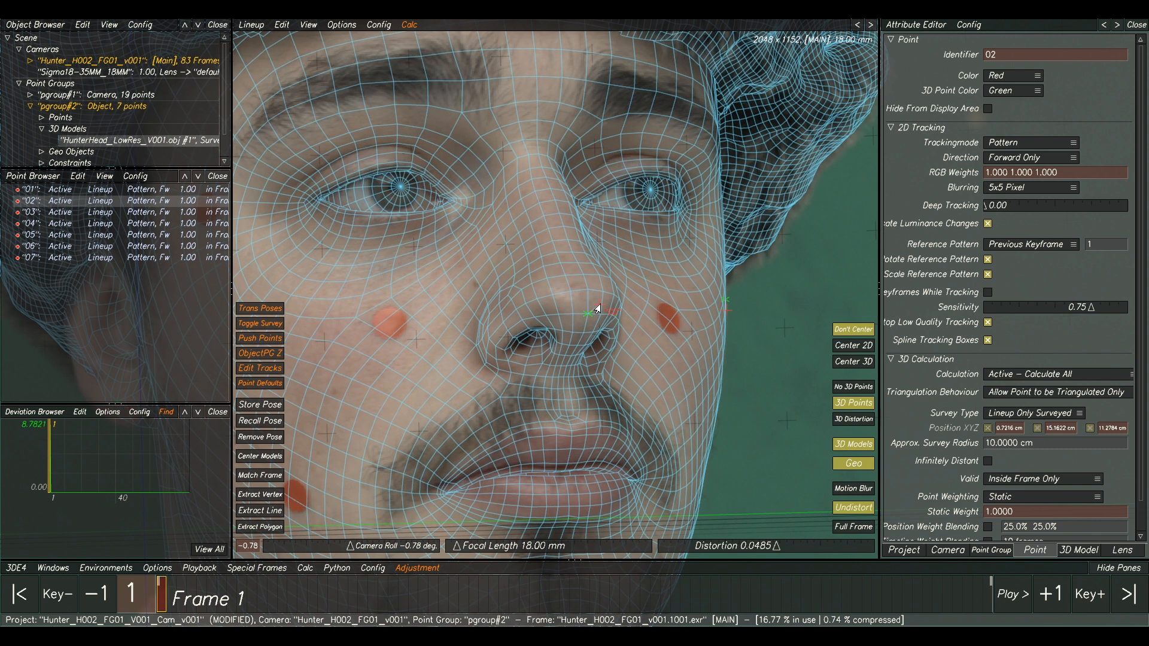
Step: Shift chin point 04 slightly upward to match the actor's chin and touch up nose tip point 02
{"action": "middle_click_drag", "start_coordinate": [450, 227], "coordinate": [542, 283]}
{"action": "left_click", "coordinate": [410, 266]}
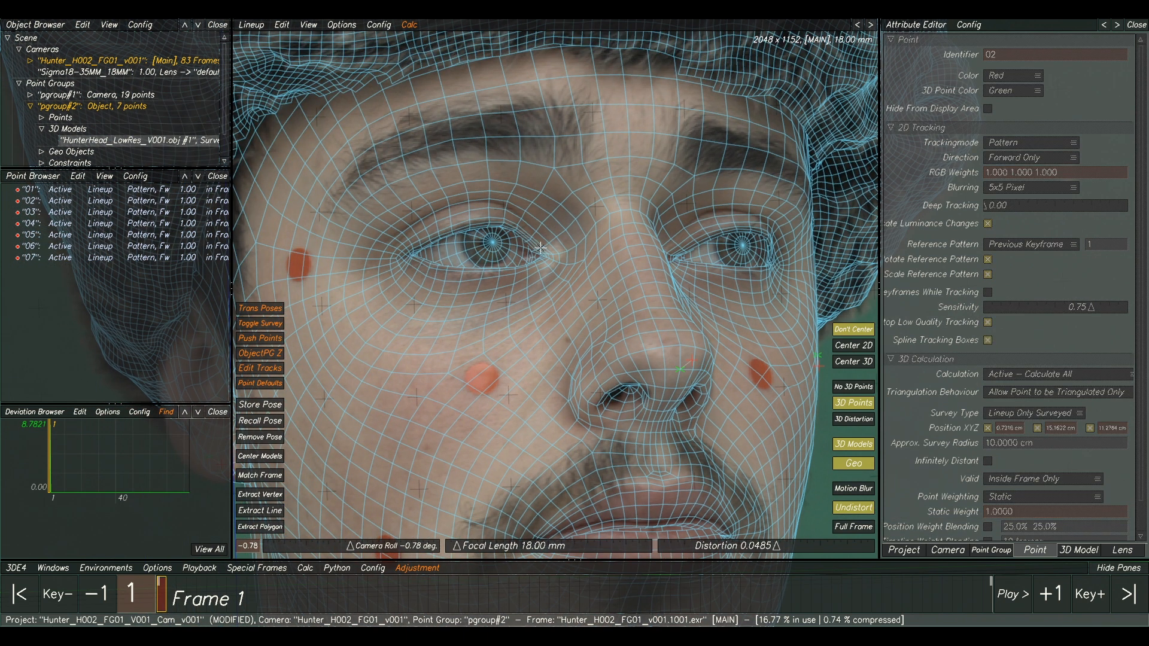
{"action": "middle_click_drag", "start_coordinate": [675, 239], "coordinate": [567, 242]}
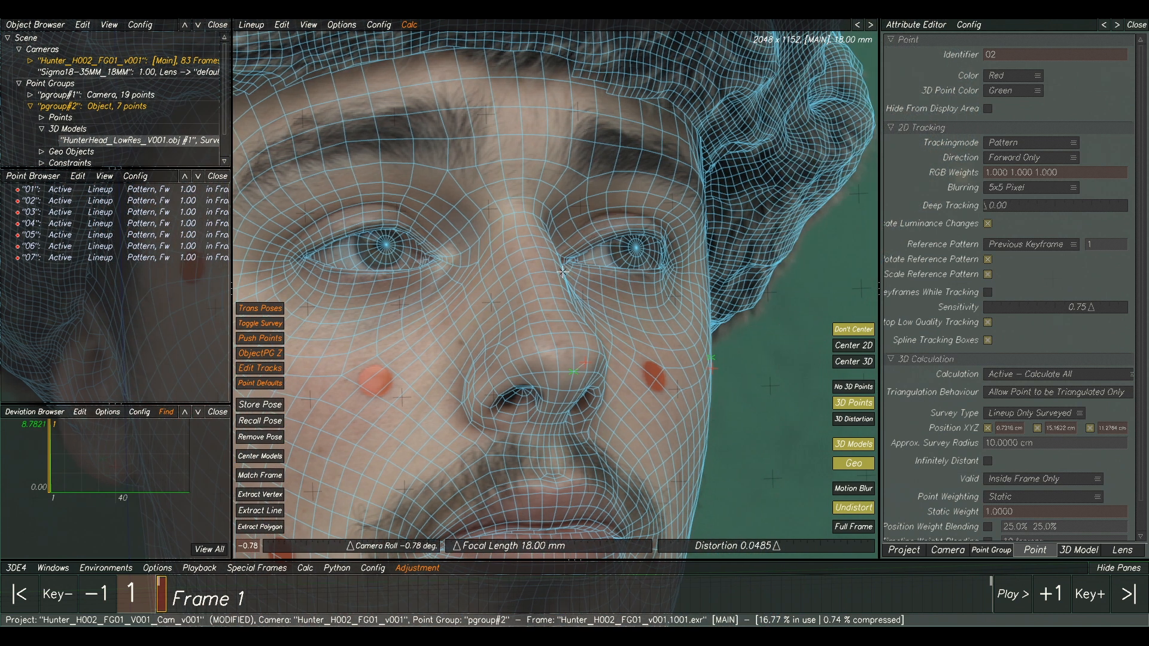
{"action": "middle_click_drag", "start_coordinate": [595, 428], "coordinate": [648, 182]}
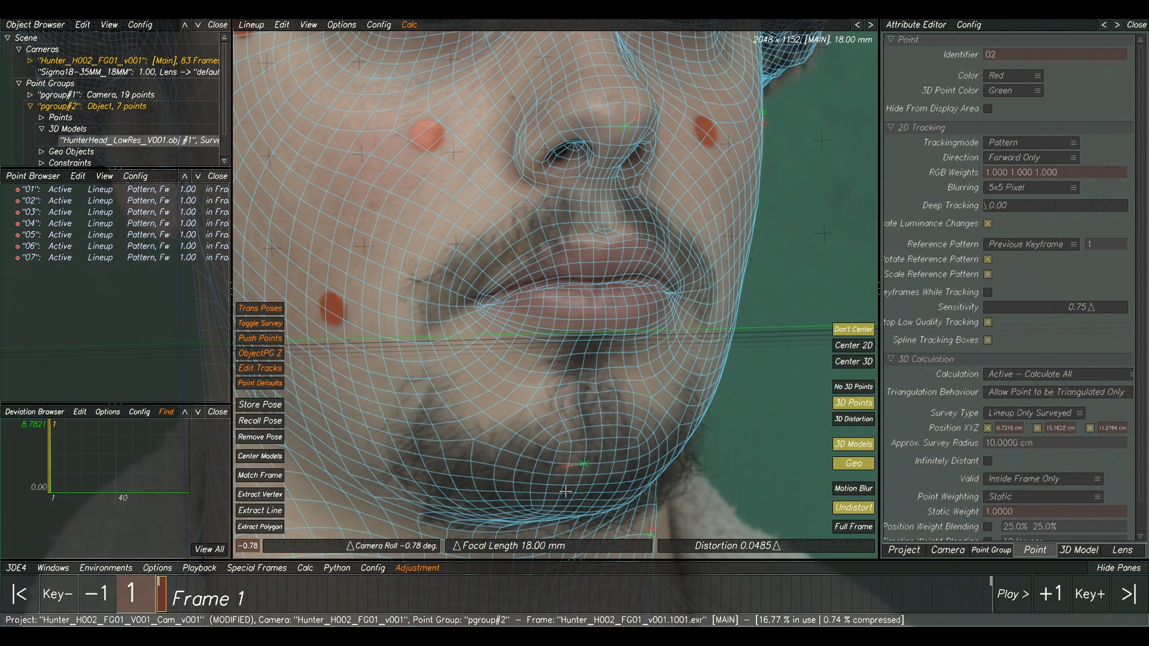
{"action": "left_click_drag", "start_coordinate": [564, 469], "coordinate": [561, 450]}
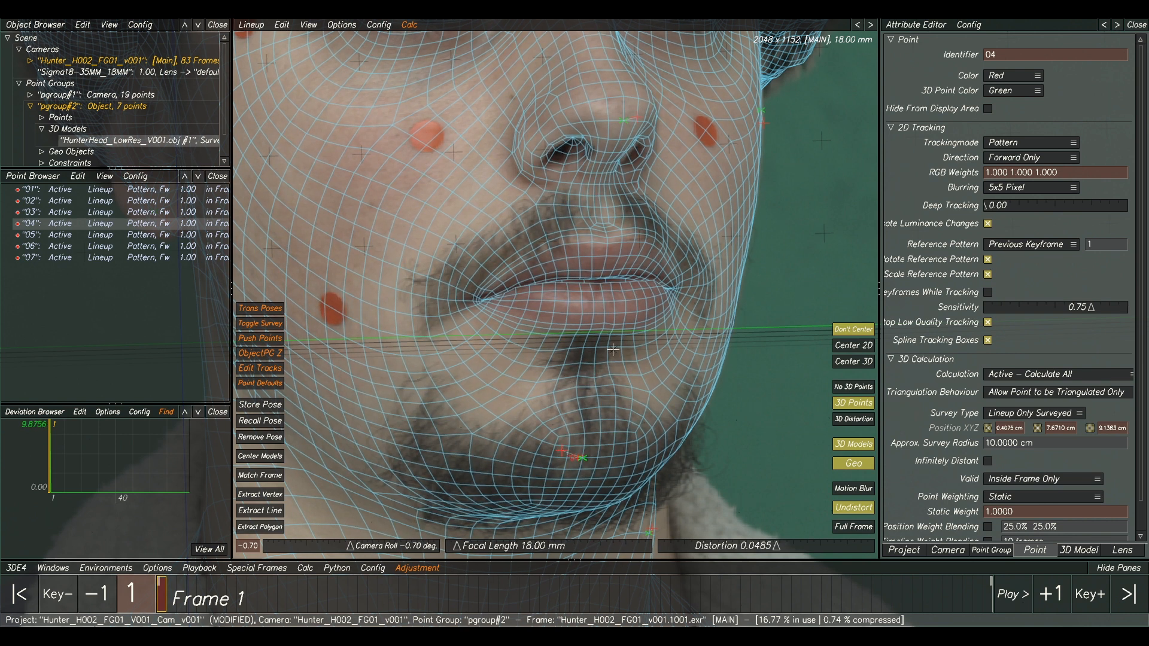
{"action": "left_click_drag", "start_coordinate": [636, 119], "coordinate": [638, 120]}
{"action": "scroll", "coordinate": [662, 239], "scroll_direction": "down", "scroll_amount": 3}
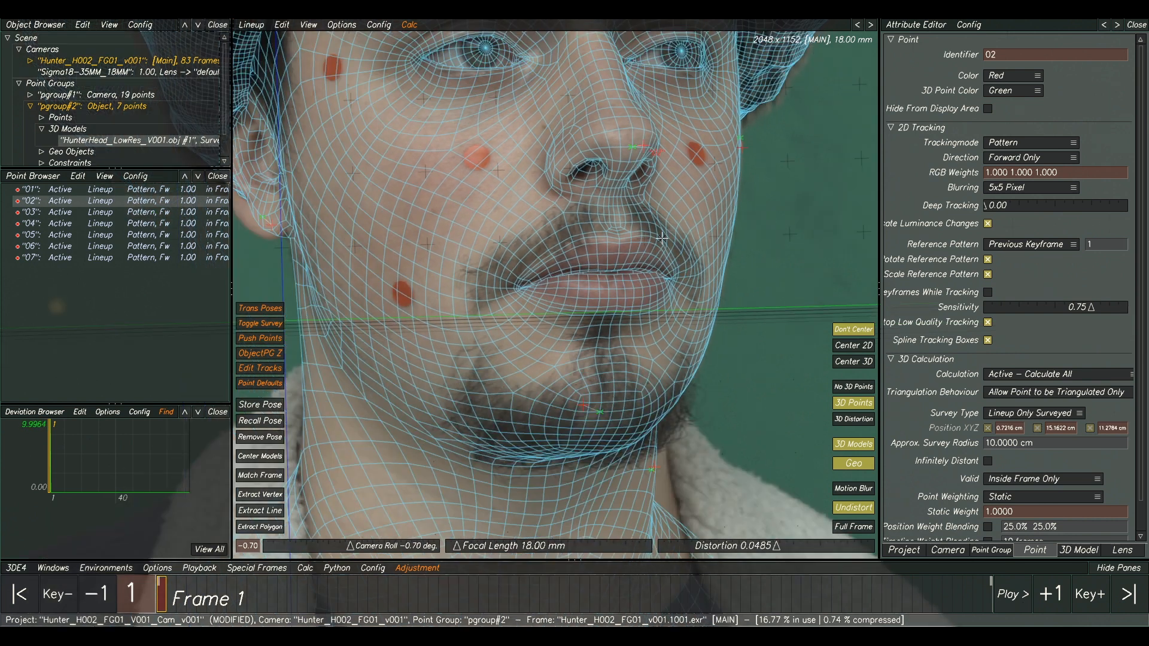
Step: Refine the placement of point 01 on the near earlobe until the model's ear and jaw line up with the plate
{"action": "middle_click_drag", "start_coordinate": [675, 247], "coordinate": [677, 252]}
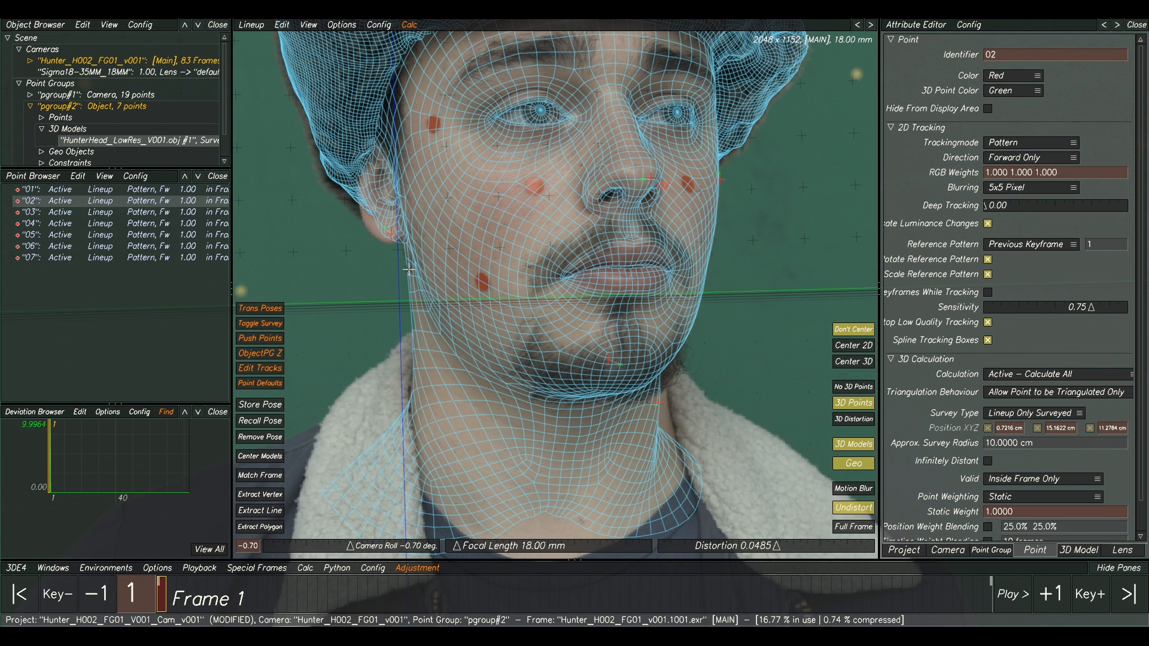
{"action": "scroll", "coordinate": [388, 235], "scroll_direction": "up", "scroll_amount": 2}
{"action": "left_click_drag", "start_coordinate": [387, 236], "coordinate": [378, 233]}
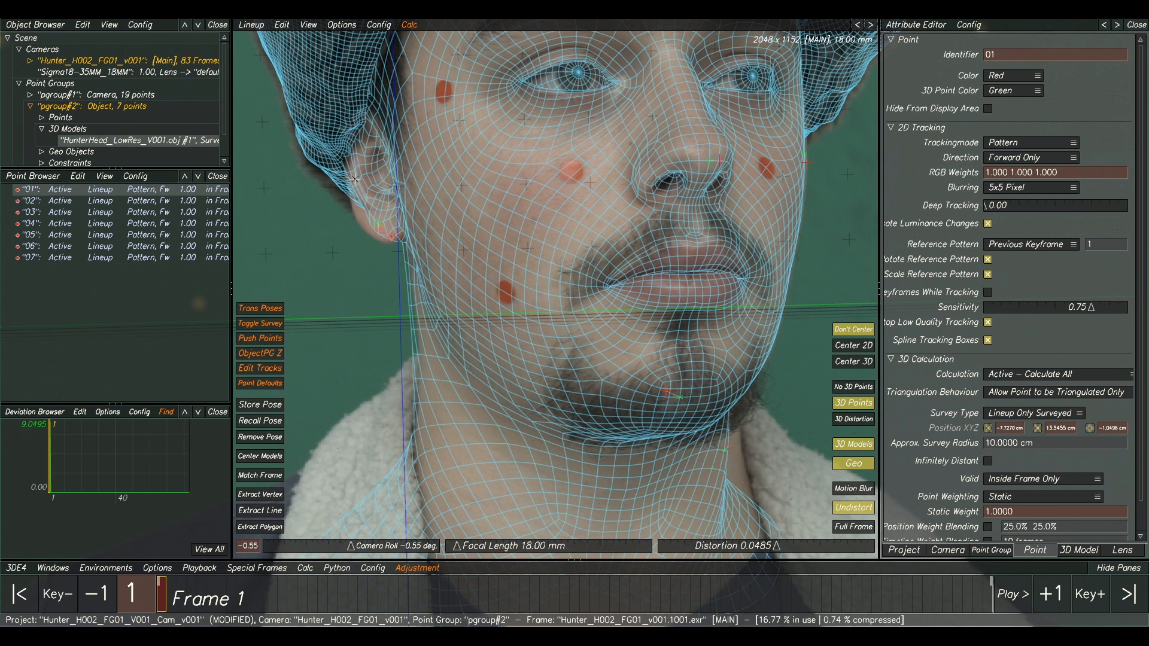
{"action": "scroll", "coordinate": [398, 206], "scroll_direction": "down", "scroll_amount": 5}
{"action": "scroll", "coordinate": [571, 282], "scroll_direction": "up", "scroll_amount": 4}
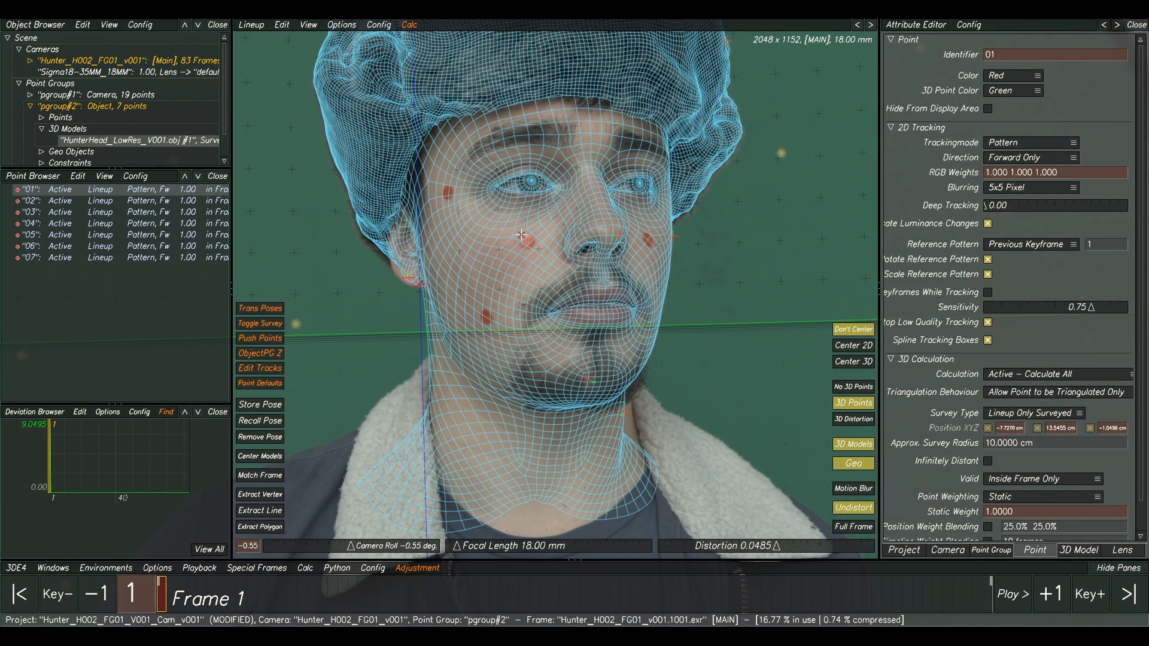
{"action": "scroll", "coordinate": [457, 346], "scroll_direction": "down", "scroll_amount": 5}
{"action": "scroll", "coordinate": [398, 297], "scroll_direction": "up", "scroll_amount": 6}
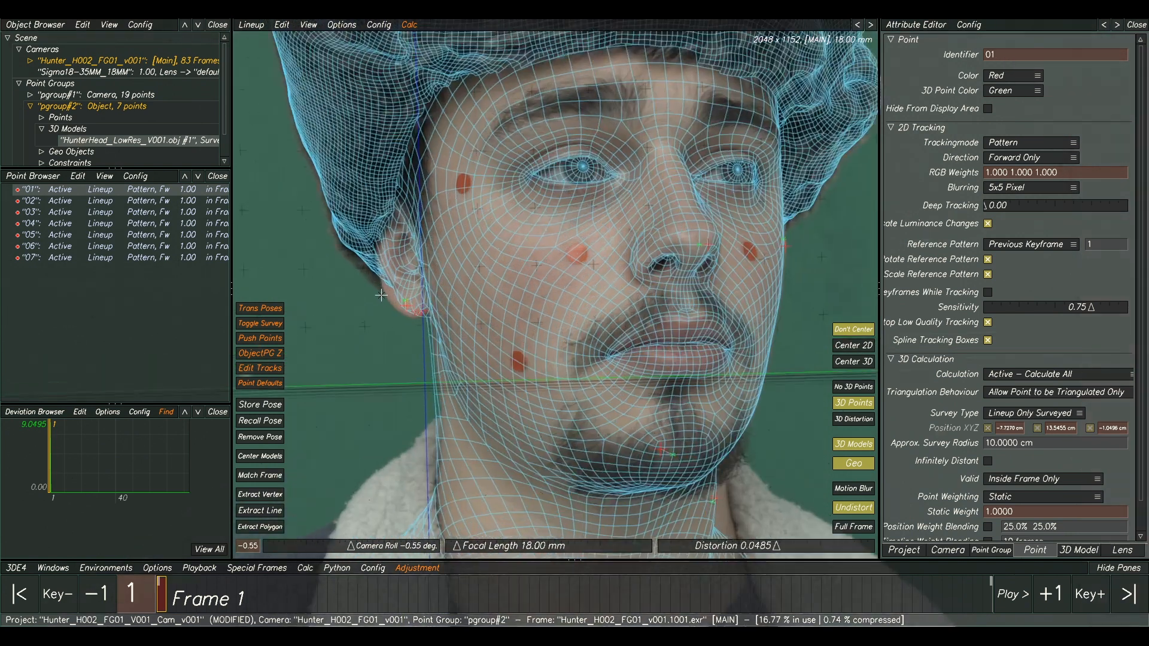
{"action": "left_click_drag", "start_coordinate": [410, 307], "coordinate": [419, 307]}
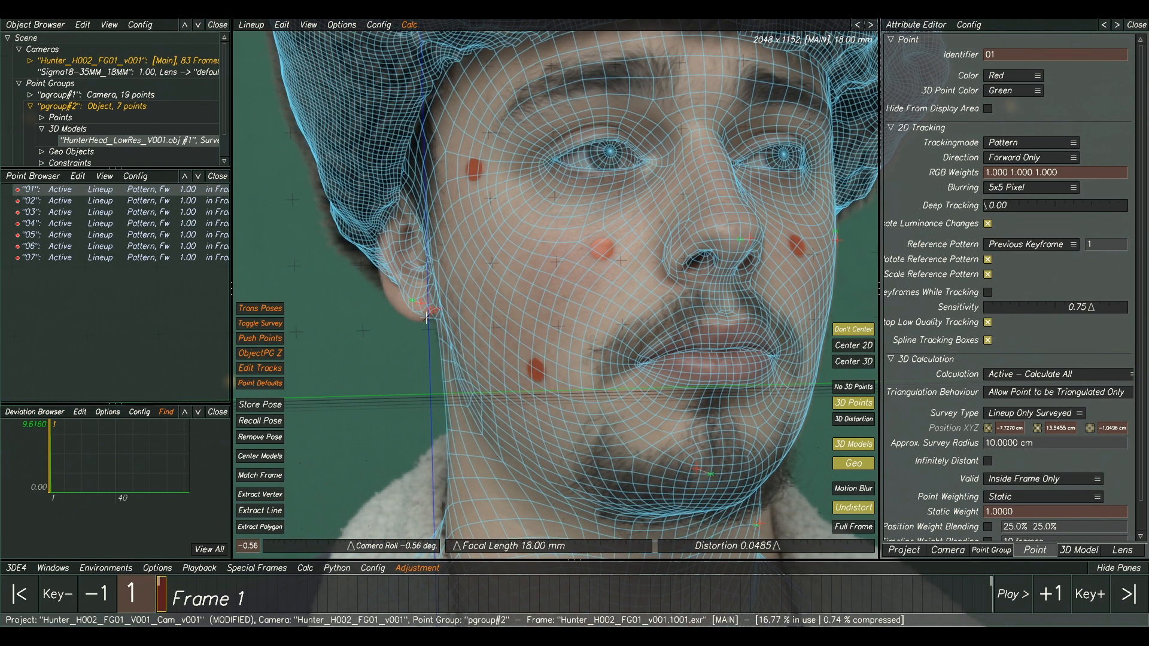
{"action": "scroll", "coordinate": [427, 317], "scroll_direction": "up", "scroll_amount": 4}
{"action": "scroll", "coordinate": [422, 312], "scroll_direction": "down", "scroll_amount": 3}
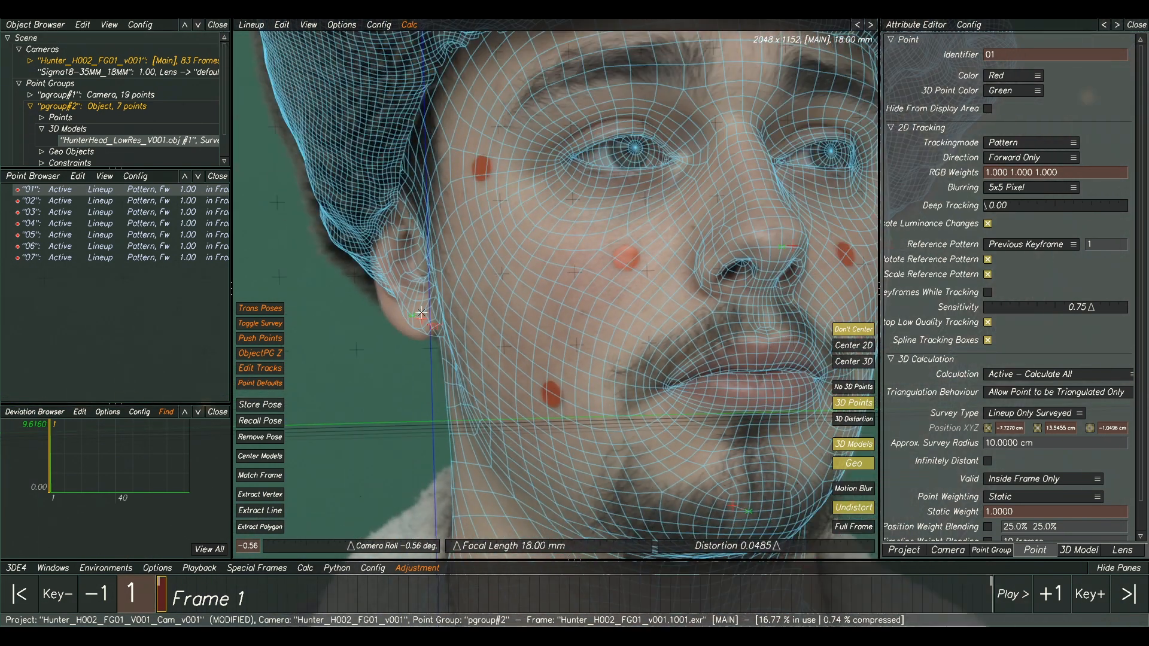
{"action": "mouse_move", "coordinate": [416, 317]}
{"action": "left_mouse_down"}
{"action": "mouse_move", "coordinate": [405, 324]}
{"action": "mouse_move", "coordinate": [406, 312]}
{"action": "left_mouse_up"}
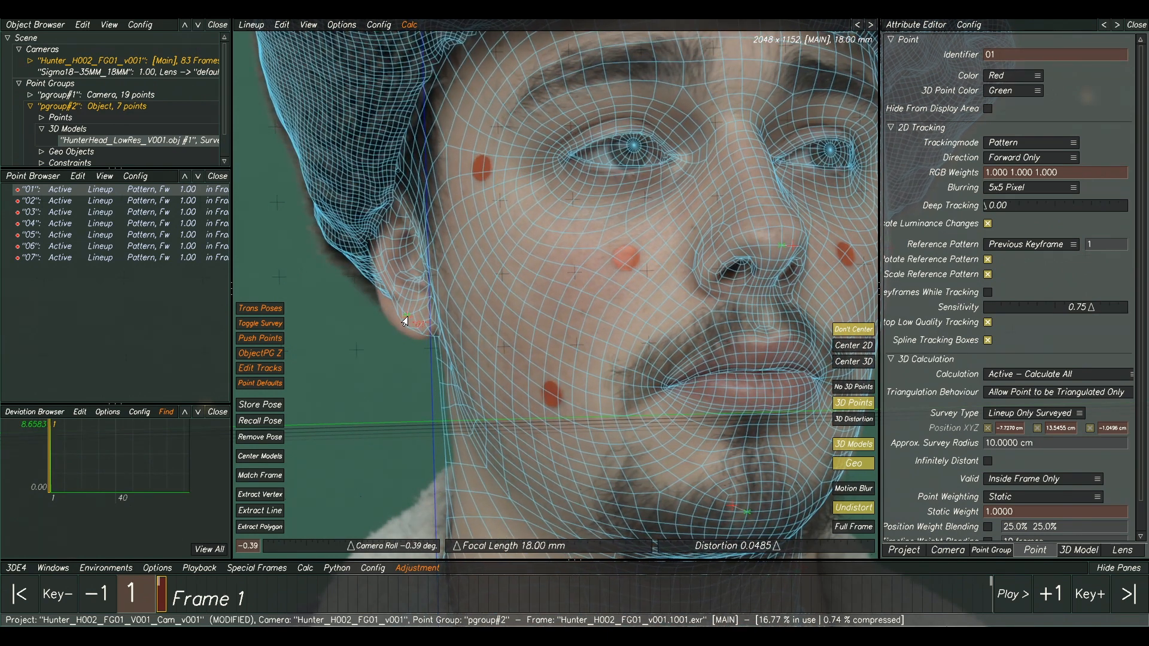
Step: Nudge chin point 04 and readjust point 03 on the far cheek edge so the head model lines up with the plate
{"action": "scroll", "coordinate": [604, 295], "scroll_direction": "down", "scroll_amount": 4}
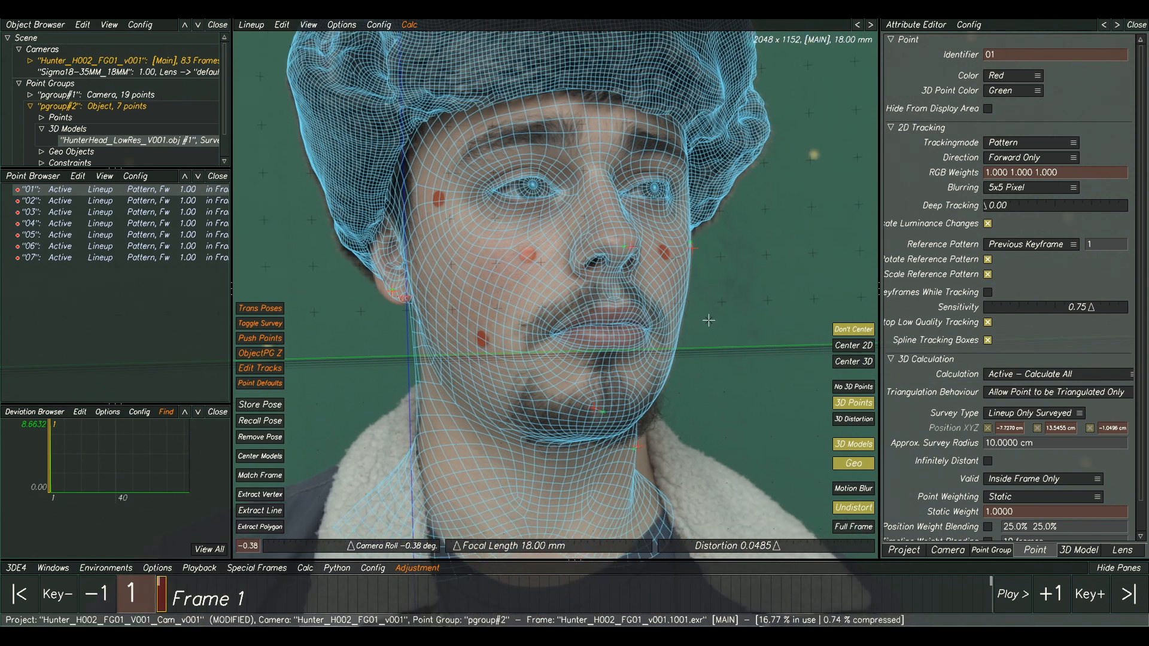
{"action": "scroll", "coordinate": [712, 330], "scroll_direction": "up", "scroll_amount": 5}
{"action": "middle_click_drag", "start_coordinate": [712, 330], "coordinate": [750, 274]}
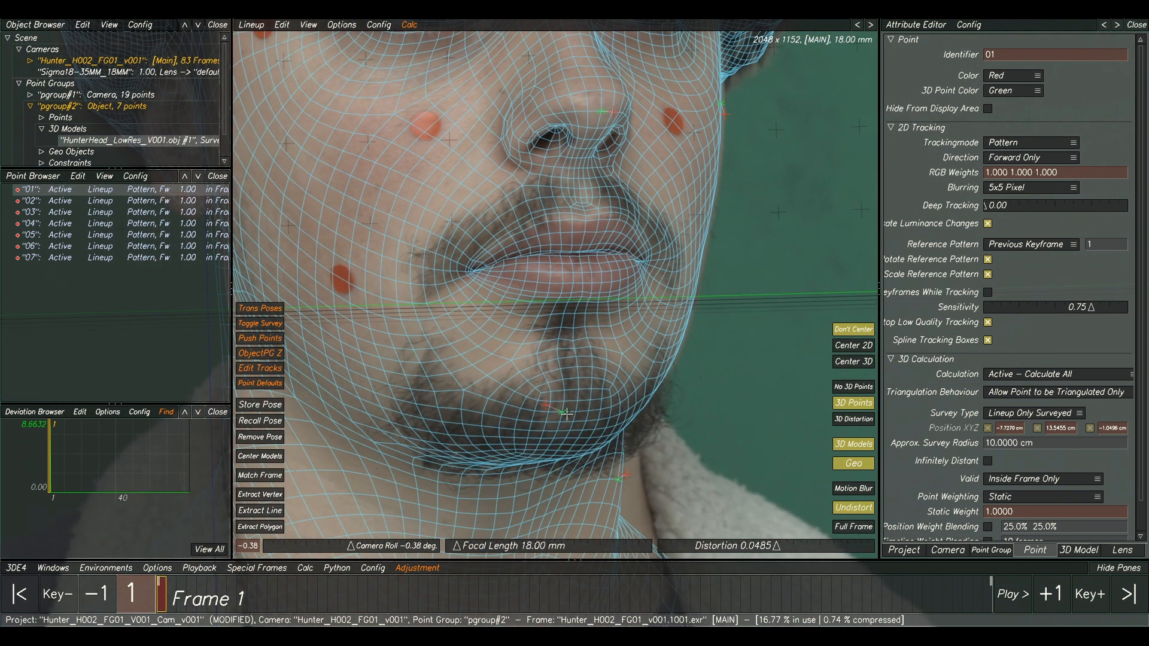
{"action": "left_click_drag", "start_coordinate": [549, 411], "coordinate": [549, 410]}
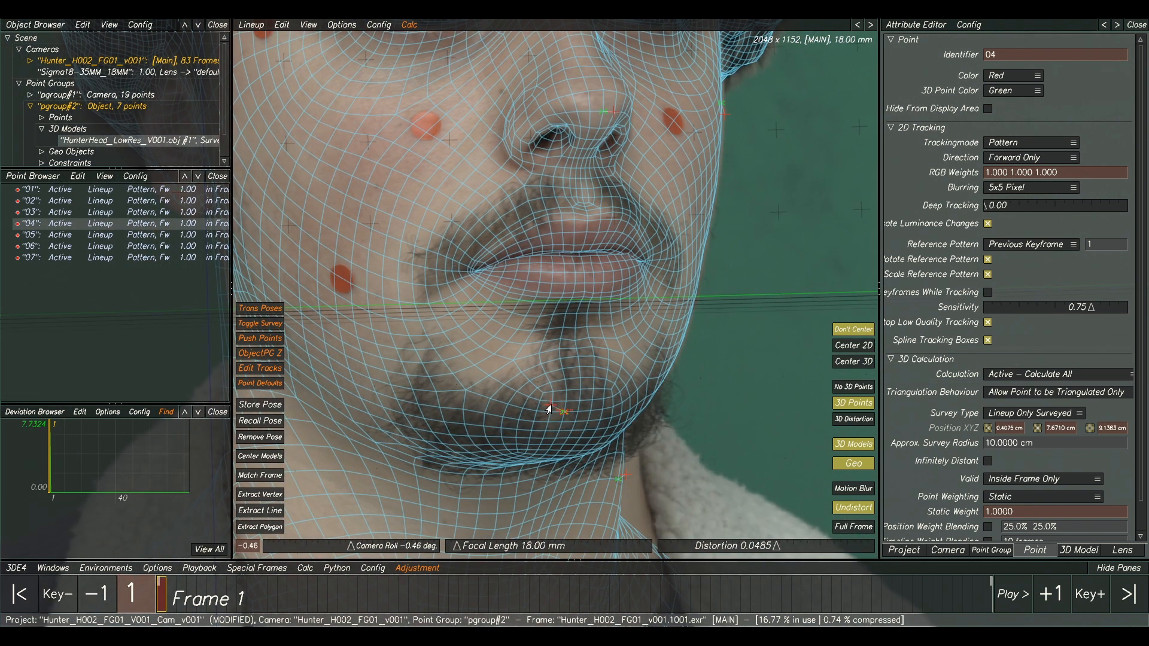
{"action": "scroll", "coordinate": [639, 281], "scroll_direction": "down", "scroll_amount": 3}
{"action": "left_click", "coordinate": [683, 254]}
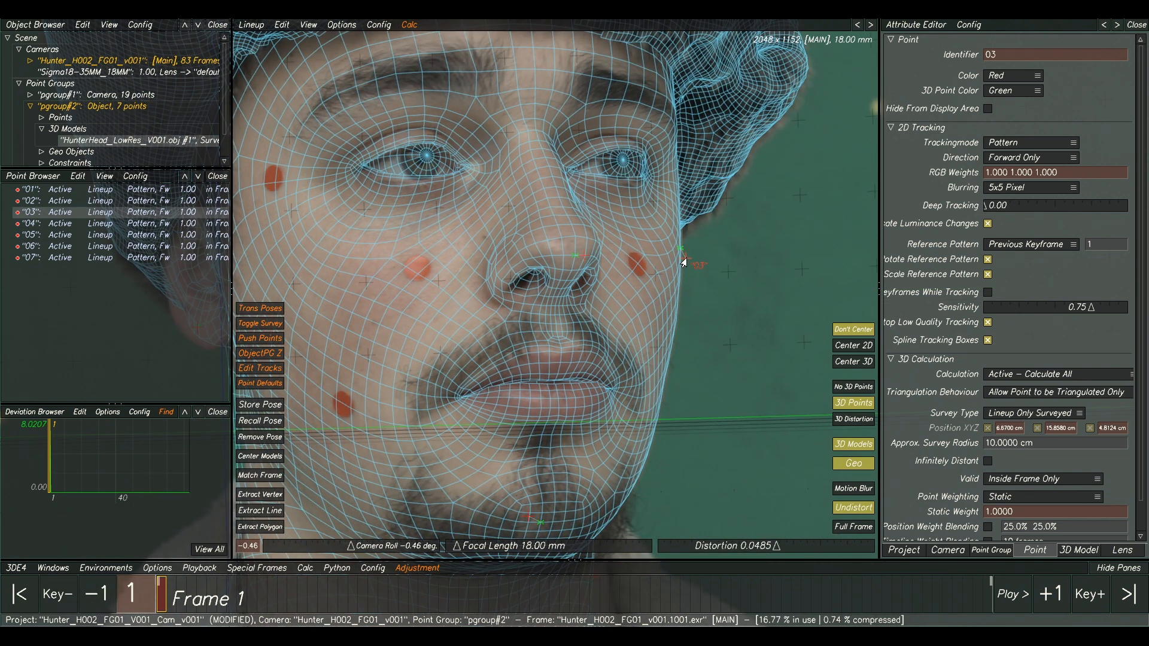
{"action": "scroll", "coordinate": [685, 263], "scroll_direction": "down", "scroll_amount": 1}
{"action": "scroll", "coordinate": [559, 270], "scroll_direction": "down", "scroll_amount": 2}
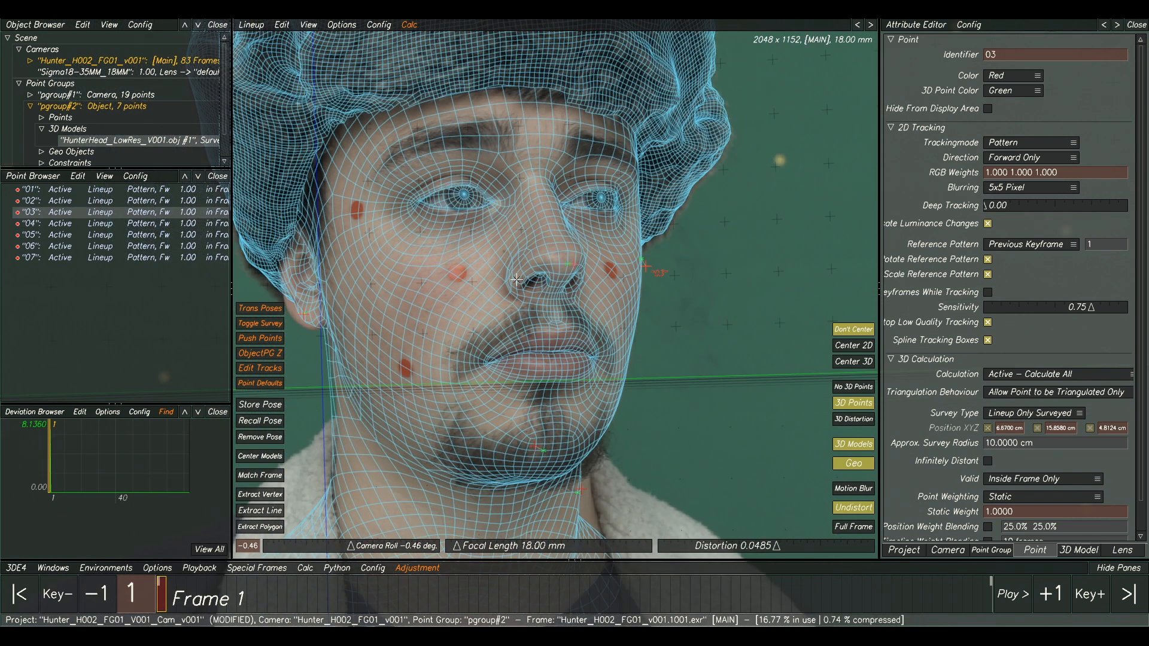
Step: Extract an eighth point from the vertex at the near eye's outer corner and match it to the plate
{"action": "scroll", "coordinate": [505, 239], "scroll_direction": "up", "scroll_amount": 3}
{"action": "left_click", "coordinate": [397, 222]}
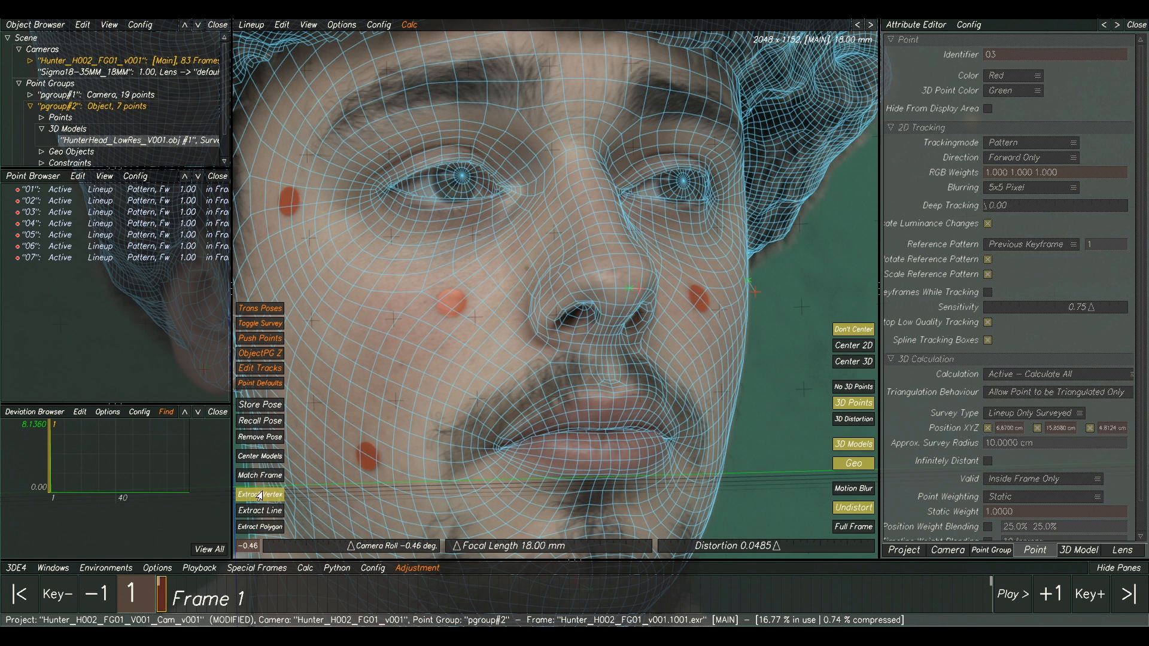
{"action": "left_click", "coordinate": [386, 191], "text": "ctrl"}
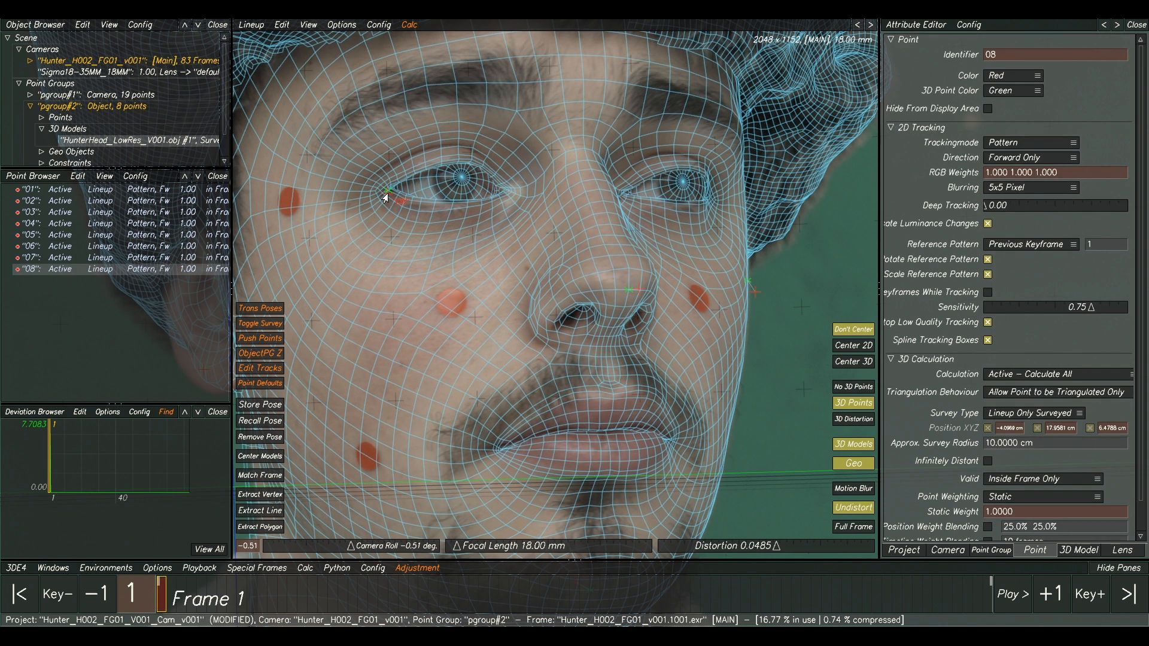
Step: Readjust point 06 on the upper far edge of the fur hat to match the plate
{"action": "scroll", "coordinate": [551, 238], "scroll_direction": "down", "scroll_amount": 3}
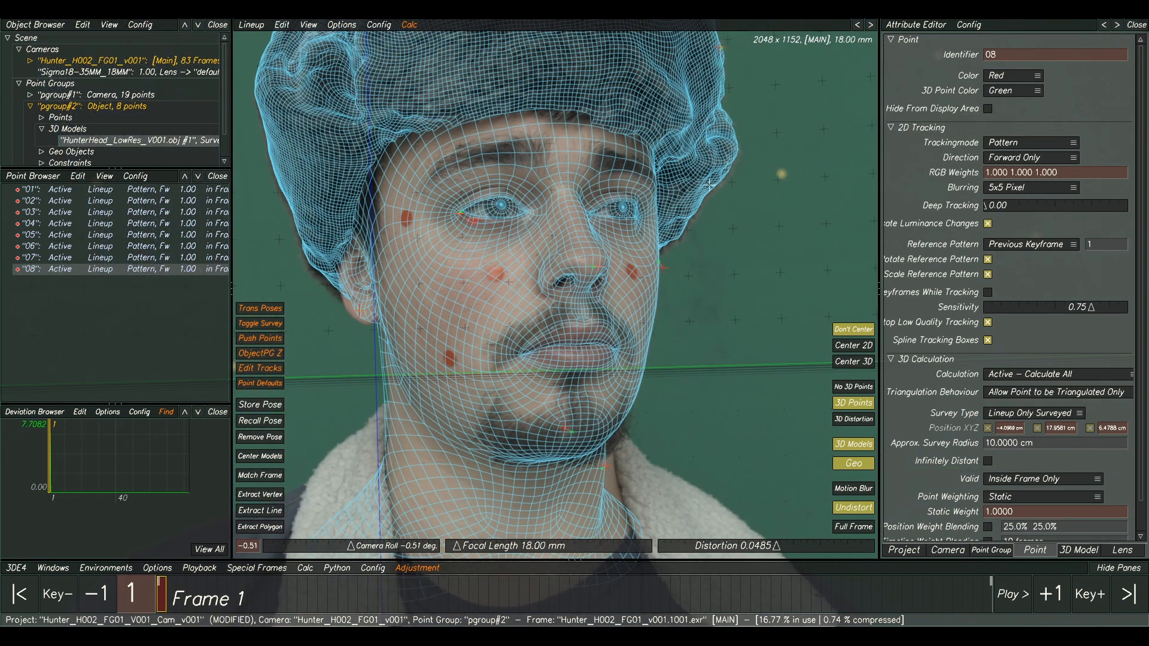
{"action": "left_click", "coordinate": [716, 53]}
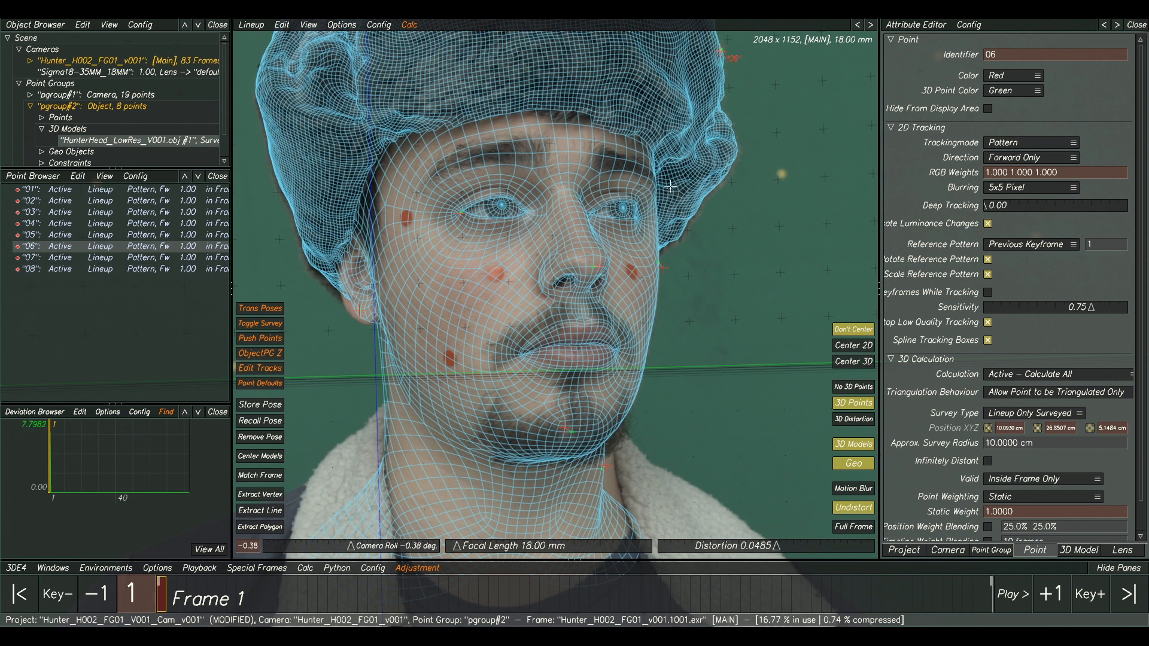
{"action": "scroll", "coordinate": [491, 220], "scroll_direction": "down", "scroll_amount": 5}
Step: Extract a ninth point from a vertex on the fur hat's near outer edge and match it to the hat's outline
{"action": "scroll", "coordinate": [411, 241], "scroll_direction": "up", "scroll_amount": 4}
{"action": "left_click", "coordinate": [358, 242]}
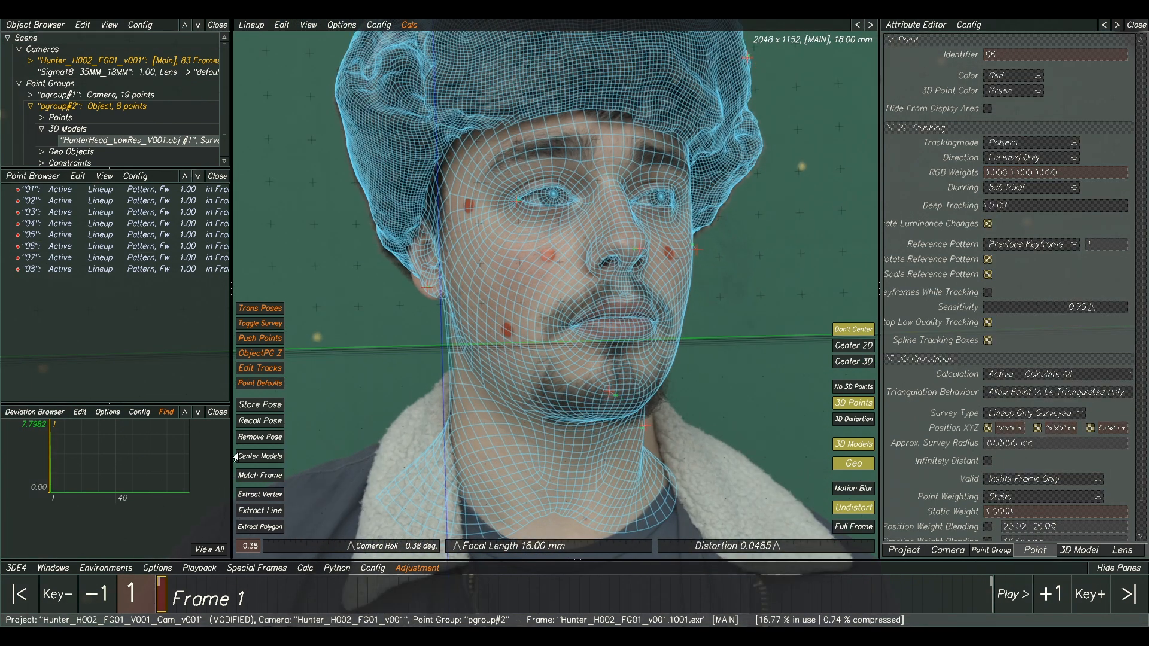
{"action": "left_click", "coordinate": [253, 494]}
{"action": "left_click", "coordinate": [351, 178]}
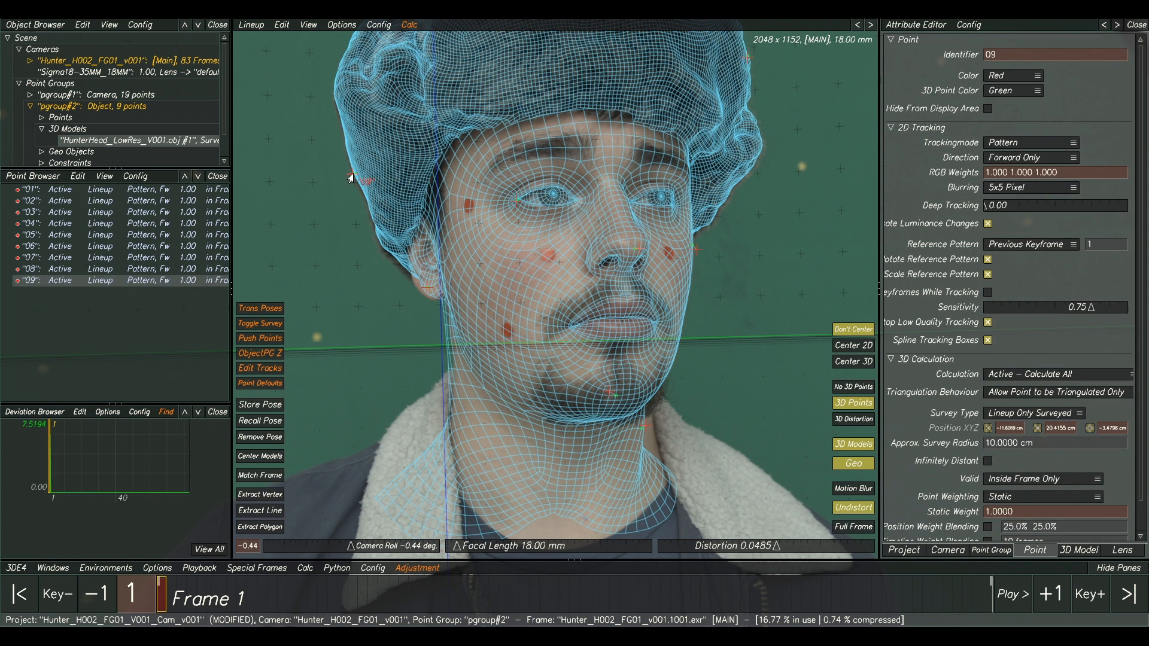
{"action": "left_click_drag", "start_coordinate": [353, 174], "coordinate": [353, 174]}
{"action": "scroll", "coordinate": [531, 233], "scroll_direction": "down", "scroll_amount": 3}
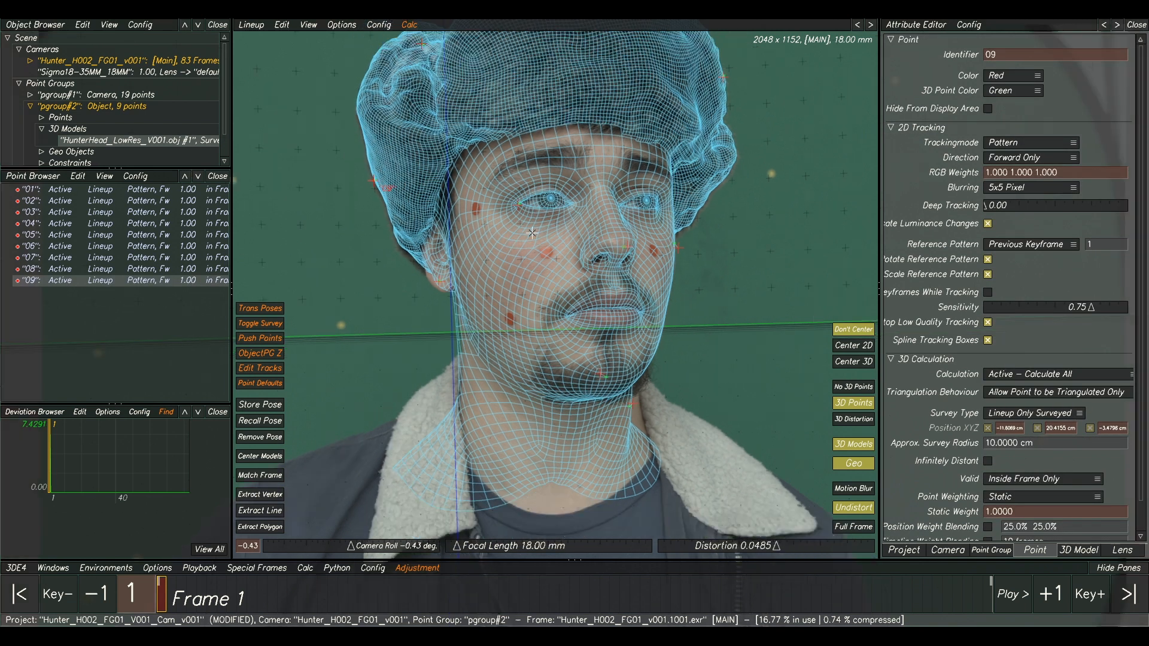
{"action": "scroll", "coordinate": [605, 272], "scroll_direction": "up", "scroll_amount": 2}
{"action": "scroll", "coordinate": [599, 239], "scroll_direction": "up", "scroll_amount": 2}
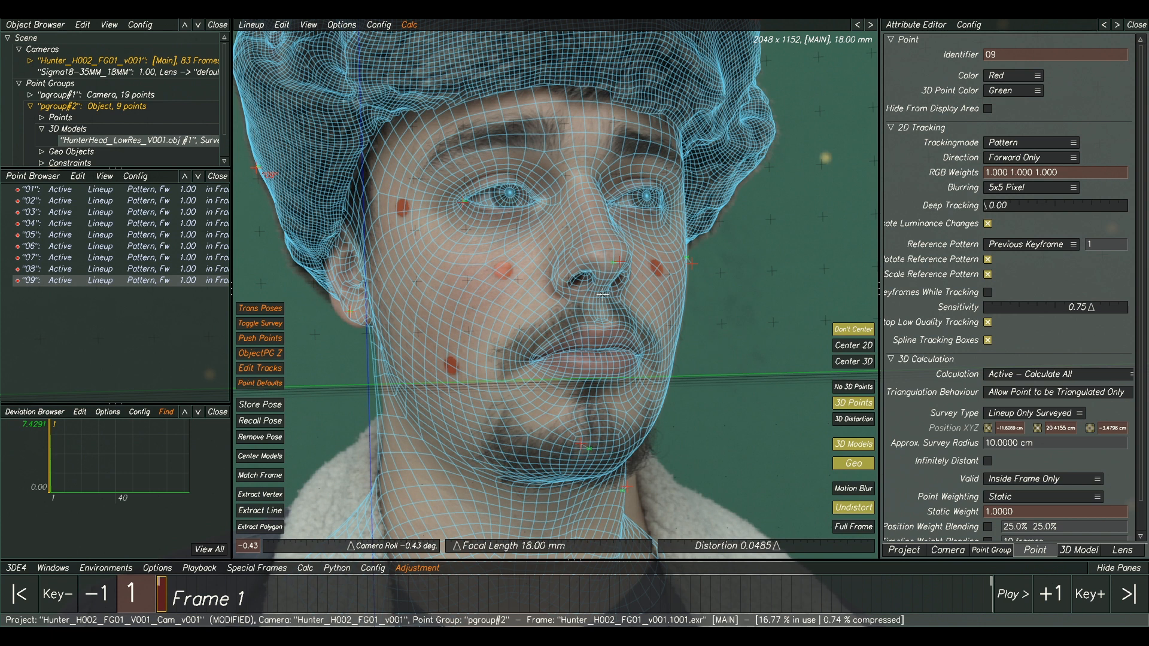
Step: Store the matched head pose at frame 1 and switch to Manual Tracking
{"action": "left_click", "coordinate": [255, 406]}
{"action": "key", "text": "F2"}
{"action": "middle_click_drag", "start_coordinate": [705, 359], "coordinate": [611, 288]}
{"action": "left_click", "coordinate": [610, 287]}
{"action": "middle_click_drag", "start_coordinate": [688, 308], "coordinate": [557, 304]}
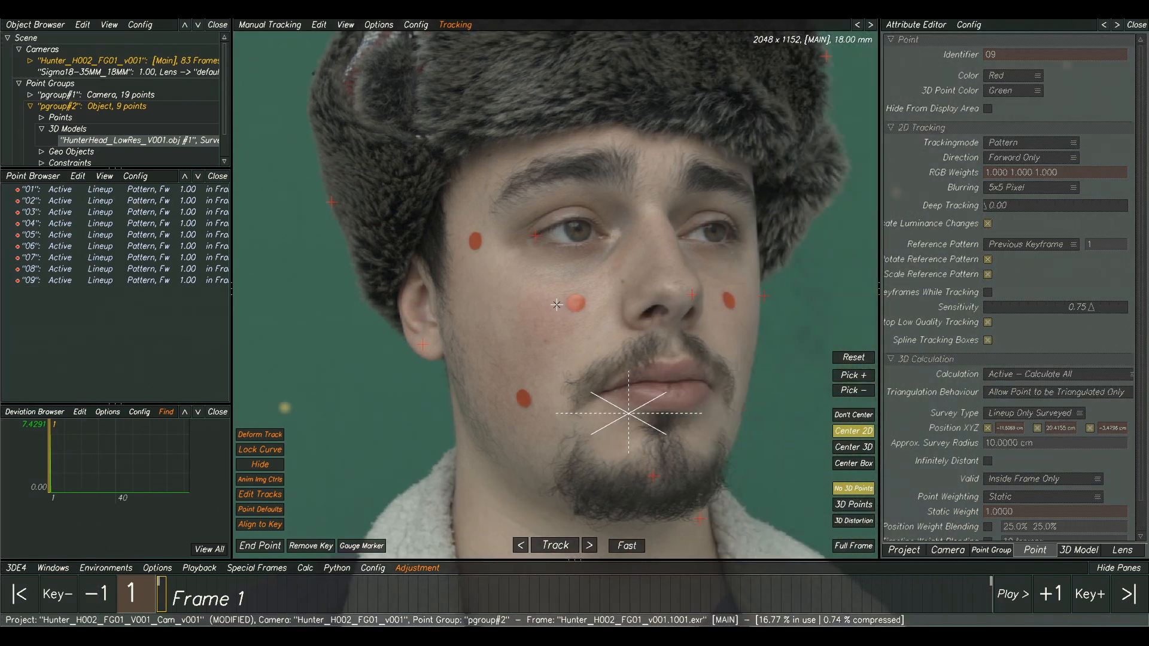
Step: Add a tracking point on the red marker of the near lower cheek and track it forward from frame 1
{"action": "middle_click_drag", "start_coordinate": [571, 443], "coordinate": [479, 357]}
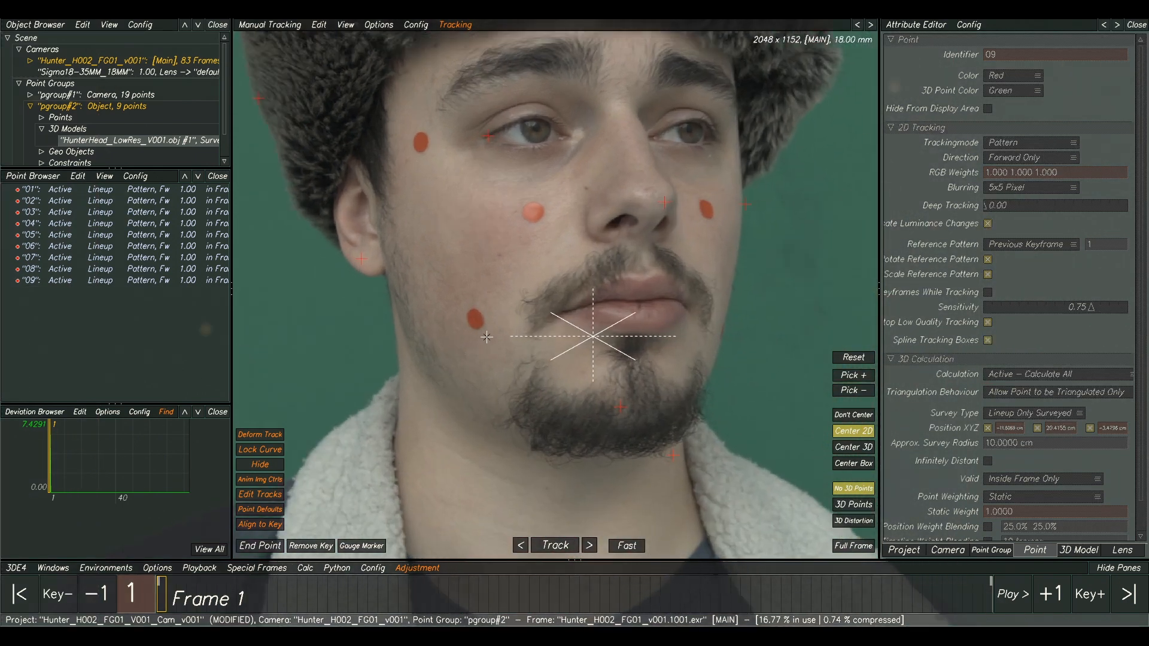
{"action": "scroll", "coordinate": [491, 296], "scroll_direction": "up", "scroll_amount": 2}
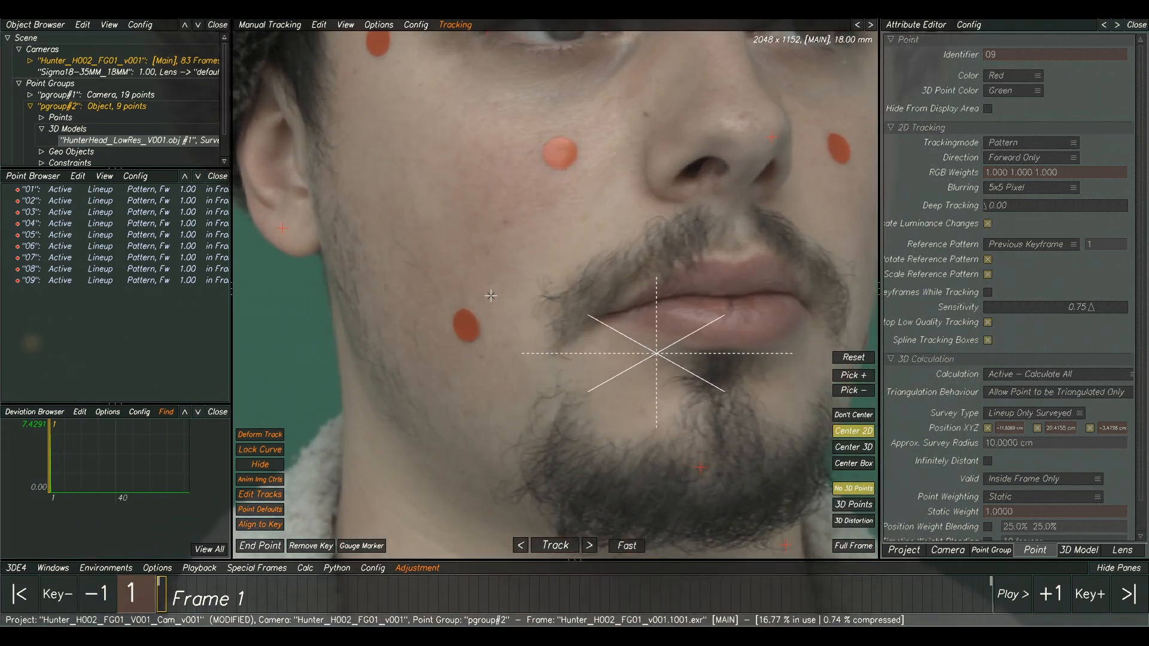
{"action": "left_click", "coordinate": [467, 328], "text": "ctrl"}
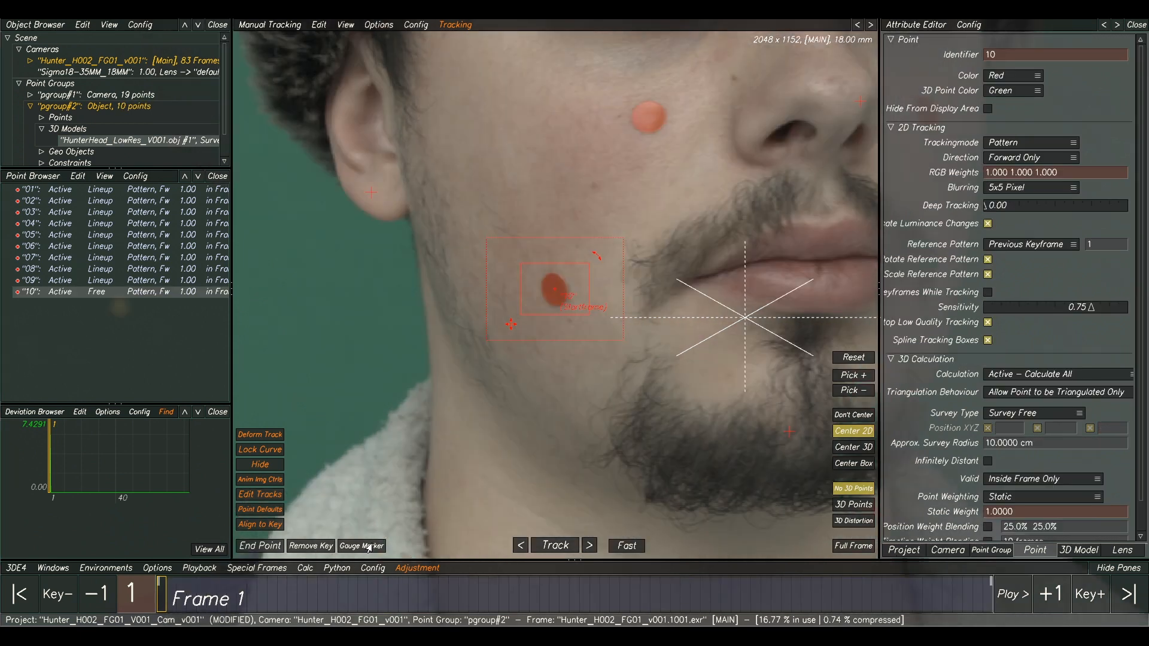
{"action": "left_click", "coordinate": [552, 546]}
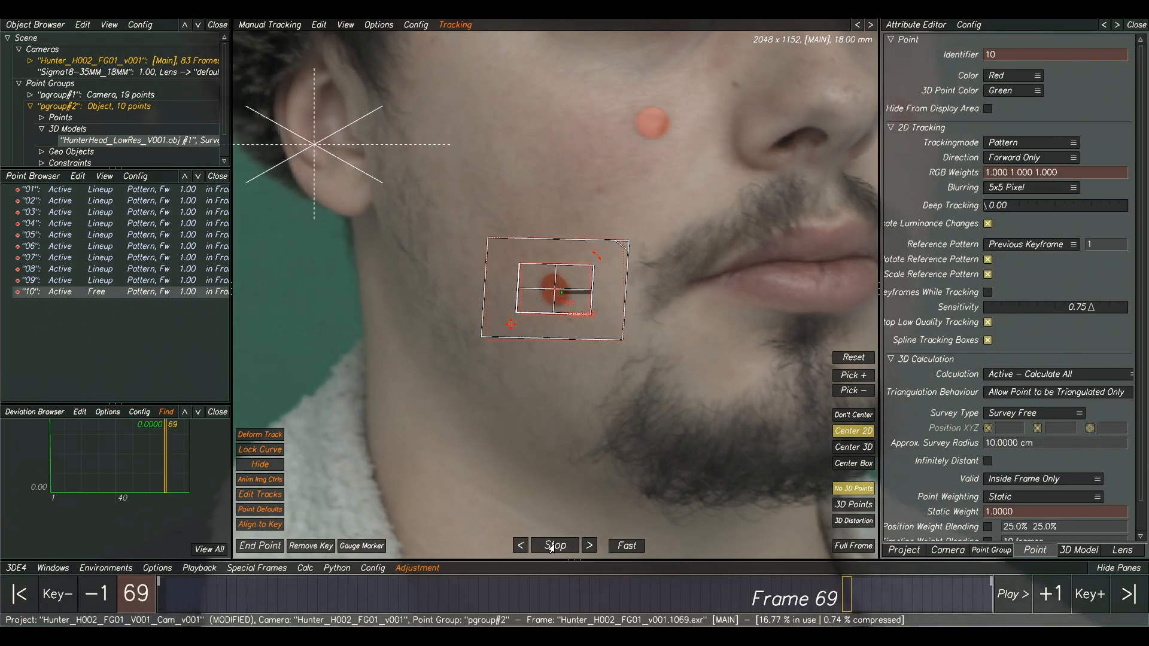
Step: Add a tracking point on the red temple marker at frame 83 and track it backward to frame 1
{"action": "scroll", "coordinate": [543, 326], "scroll_direction": "down", "scroll_amount": 4}
{"action": "middle_click_drag", "start_coordinate": [593, 251], "coordinate": [628, 341]}
{"action": "left_click", "coordinate": [575, 308]}
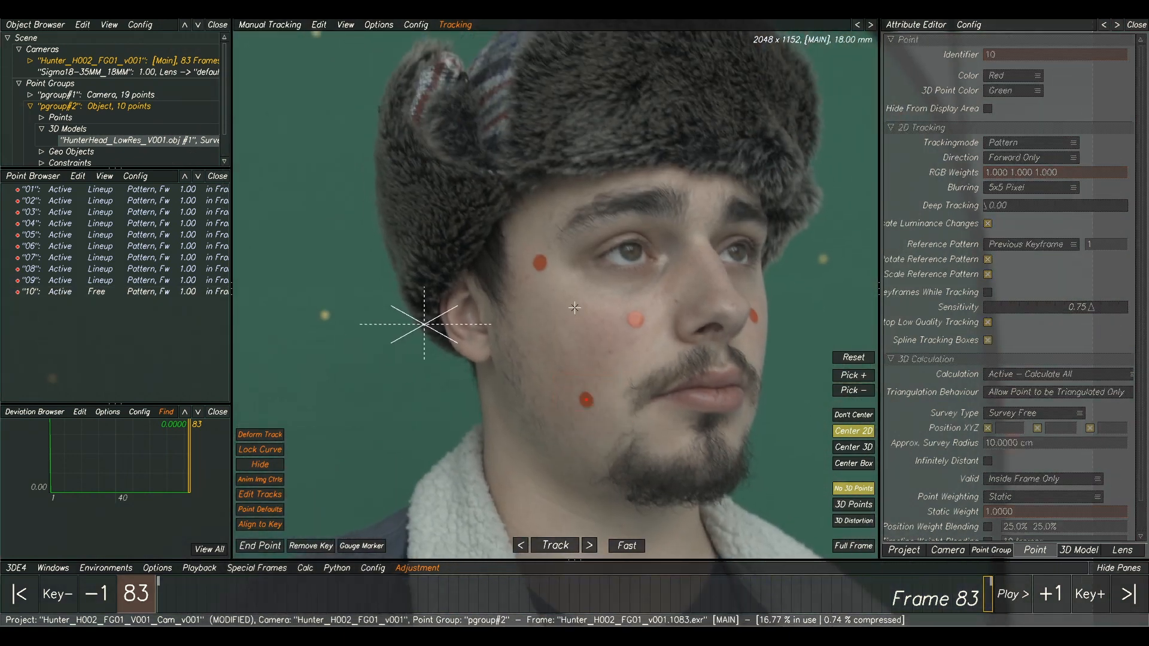
{"action": "scroll", "coordinate": [541, 263], "scroll_direction": "up", "scroll_amount": 4}
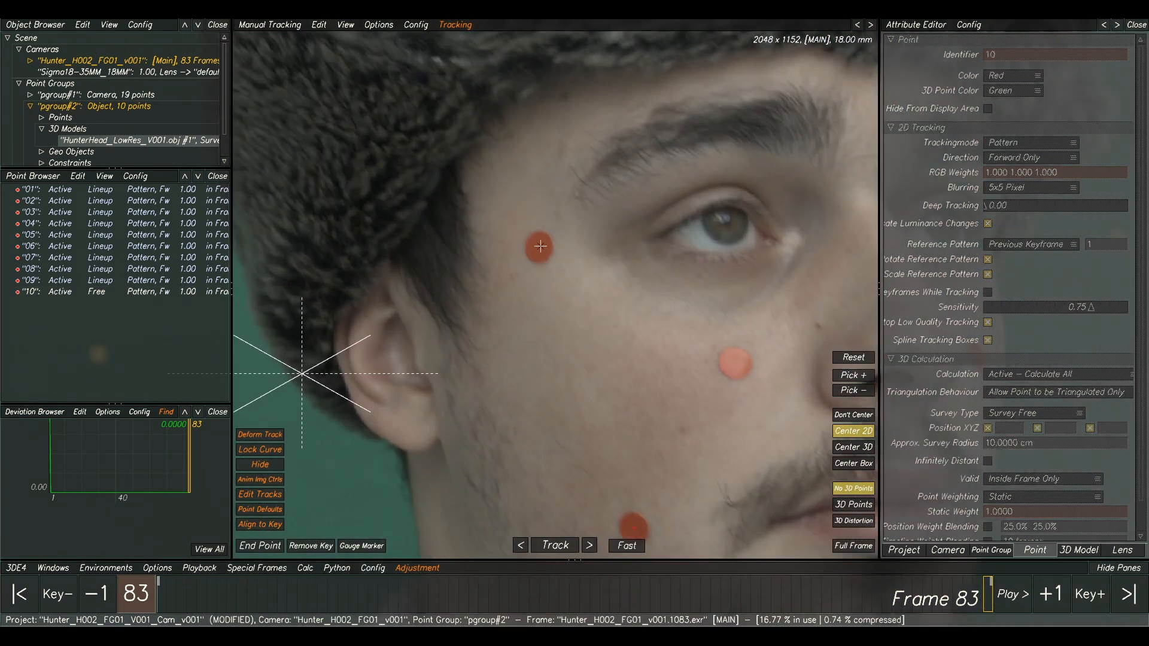
{"action": "left_click", "coordinate": [540, 247], "text": "ctrl"}
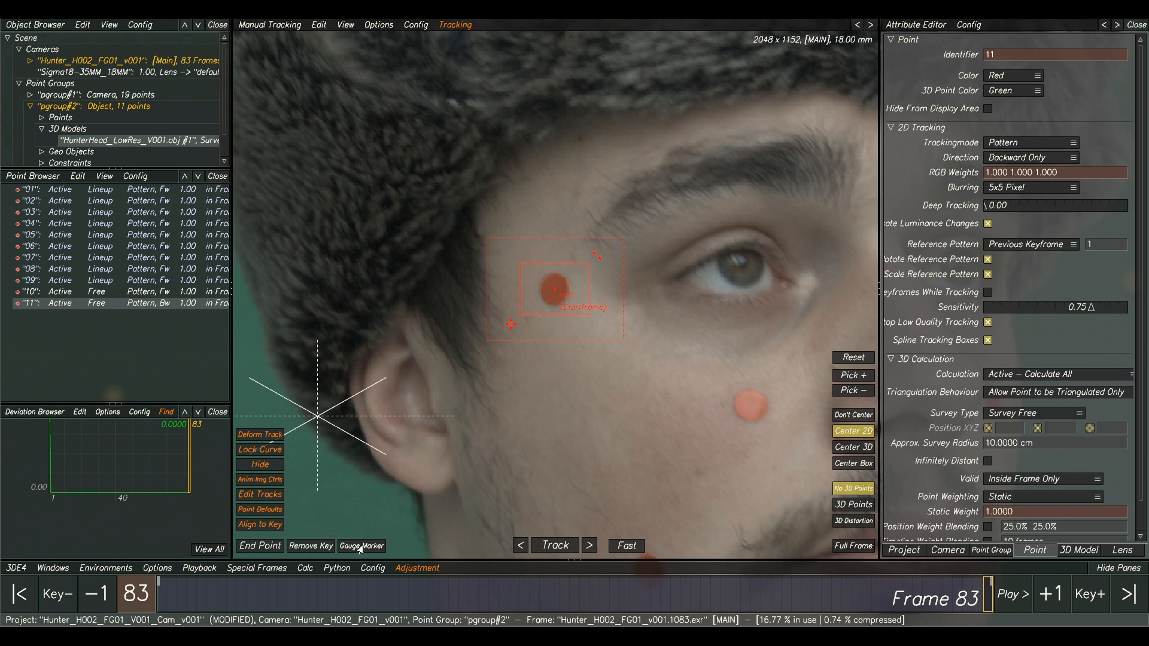
{"action": "left_click", "coordinate": [556, 546]}
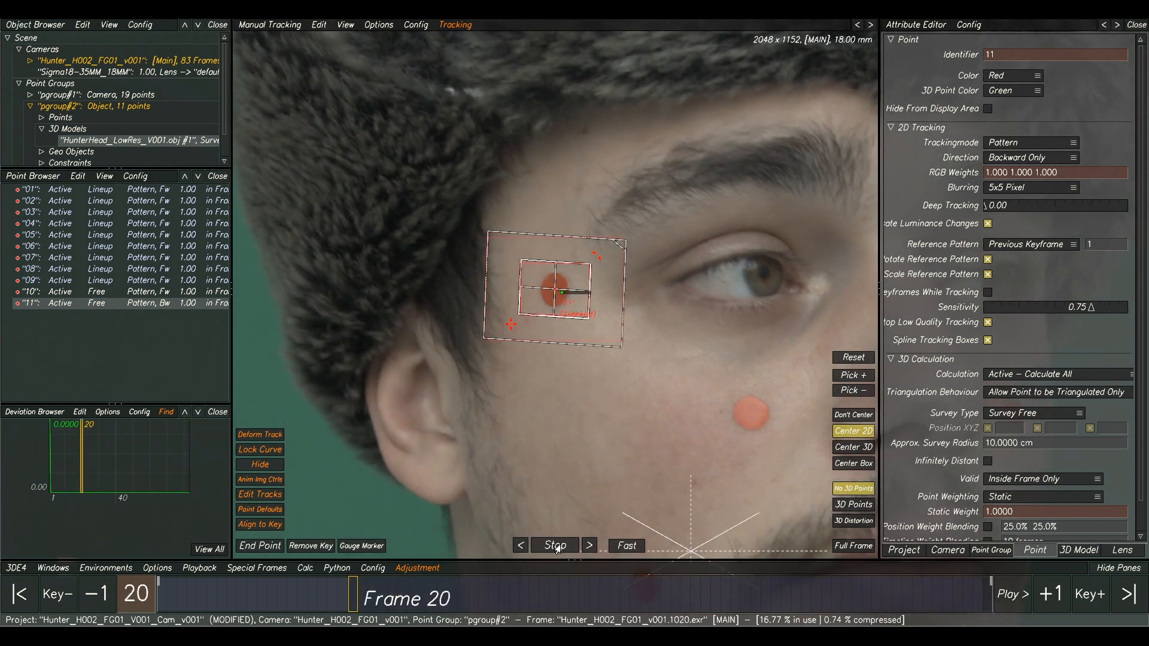
Step: Add a tracking point on the red marker below the near eye at frame 1 and track it forward to frame 83
{"action": "middle_click_drag", "start_coordinate": [710, 419], "coordinate": [579, 357]}
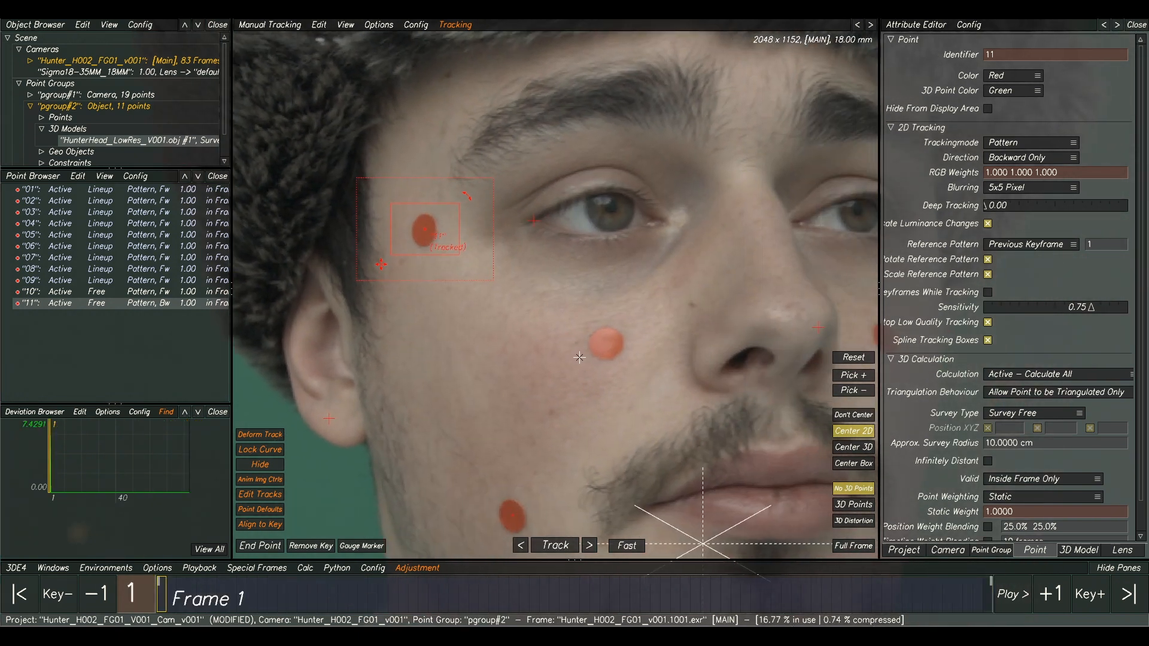
{"action": "left_click", "coordinate": [606, 344], "text": "ctrl"}
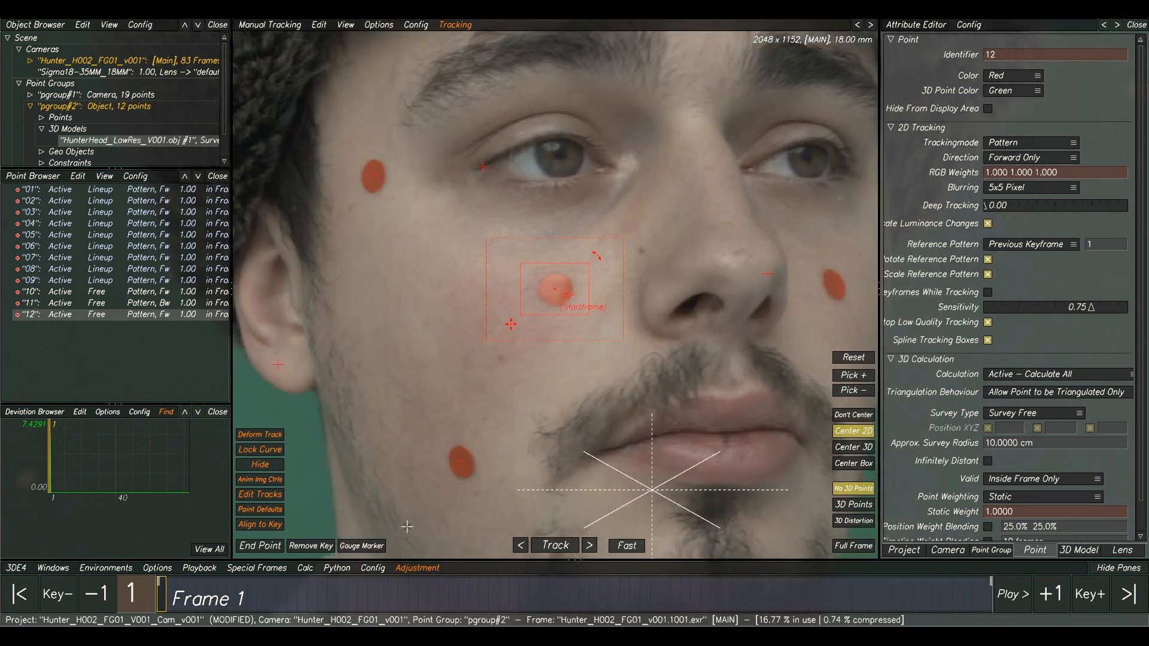
{"action": "left_click", "coordinate": [552, 545]}
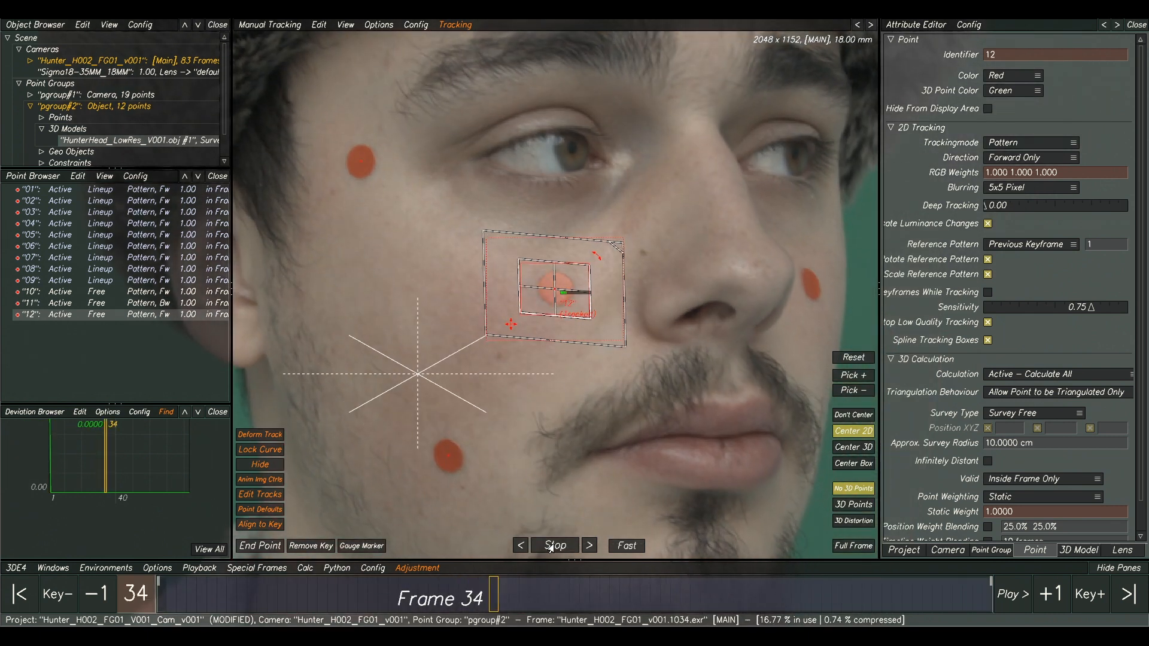
Step: Add a tracking point on the far cheek marker at frame 83, fit its pattern box, and track it backward to frame 1
{"action": "scroll", "coordinate": [601, 465], "scroll_direction": "down", "scroll_amount": 4}
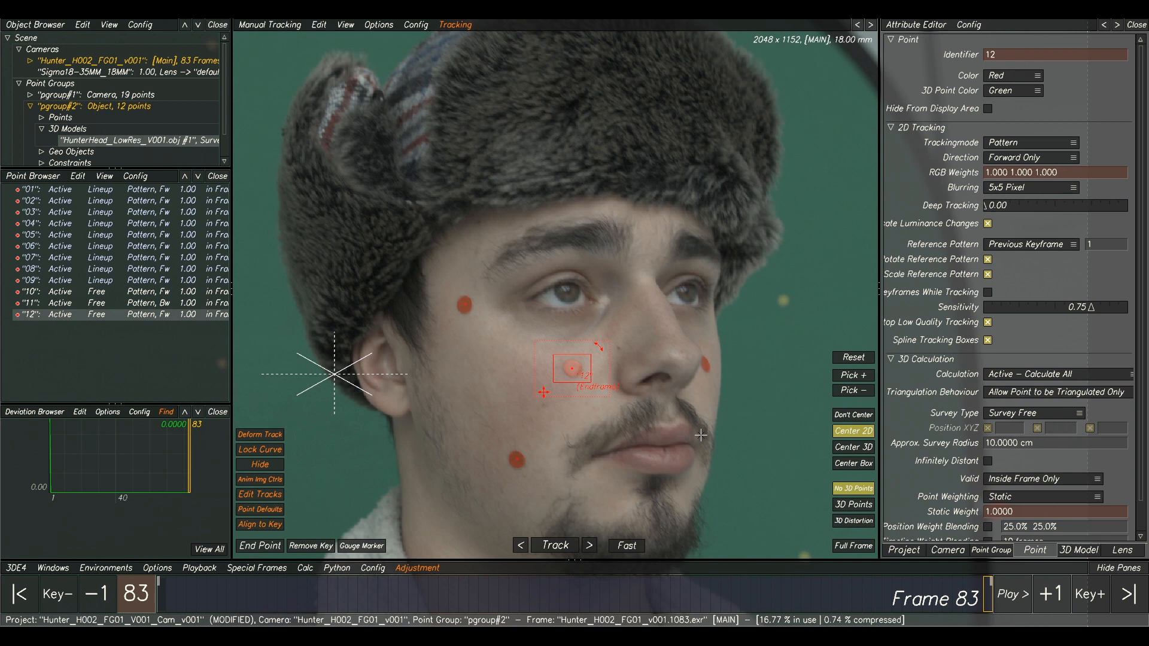
{"action": "scroll", "coordinate": [701, 435], "scroll_direction": "up", "scroll_amount": 6}
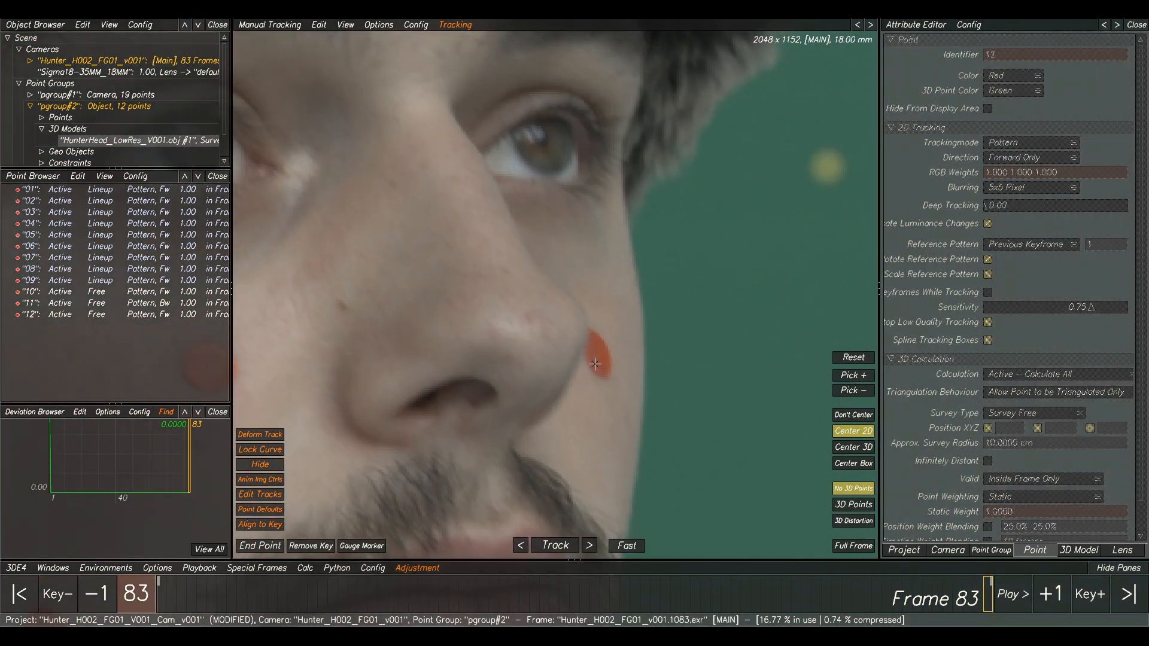
{"action": "left_click", "coordinate": [595, 364], "text": "ctrl"}
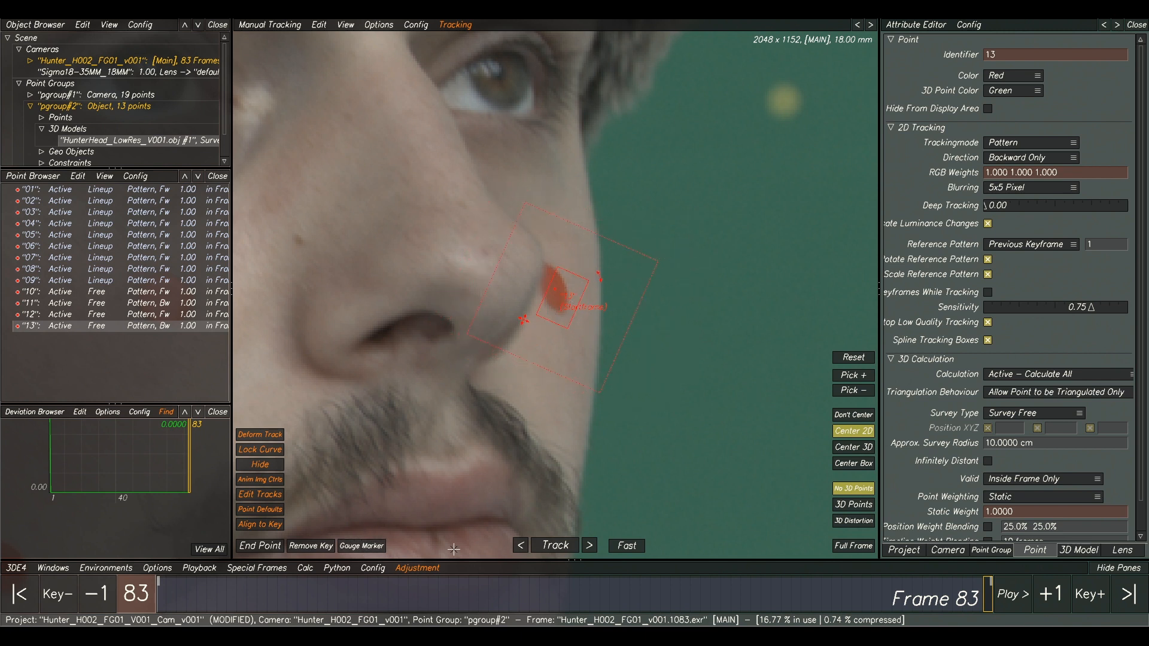
{"action": "left_click", "coordinate": [555, 546]}
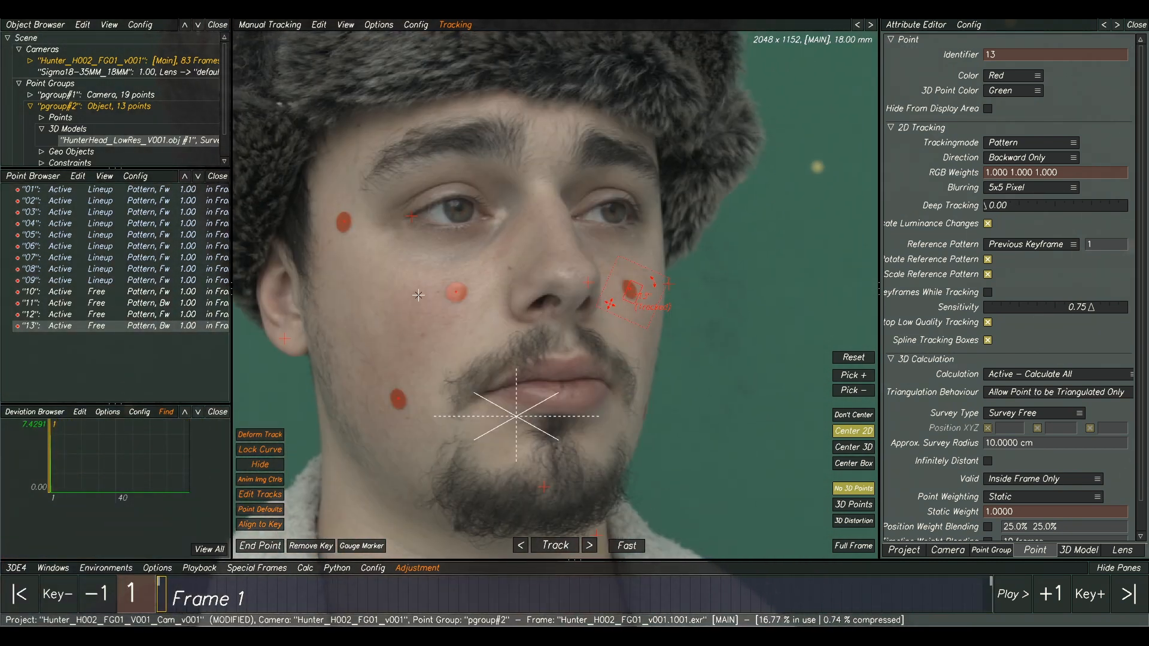
Step: Examine the face and hat at frame 1 for further features to track
{"action": "middle_click_drag", "start_coordinate": [572, 214], "coordinate": [578, 242]}
{"action": "scroll", "coordinate": [574, 263], "scroll_direction": "down", "scroll_amount": 5}
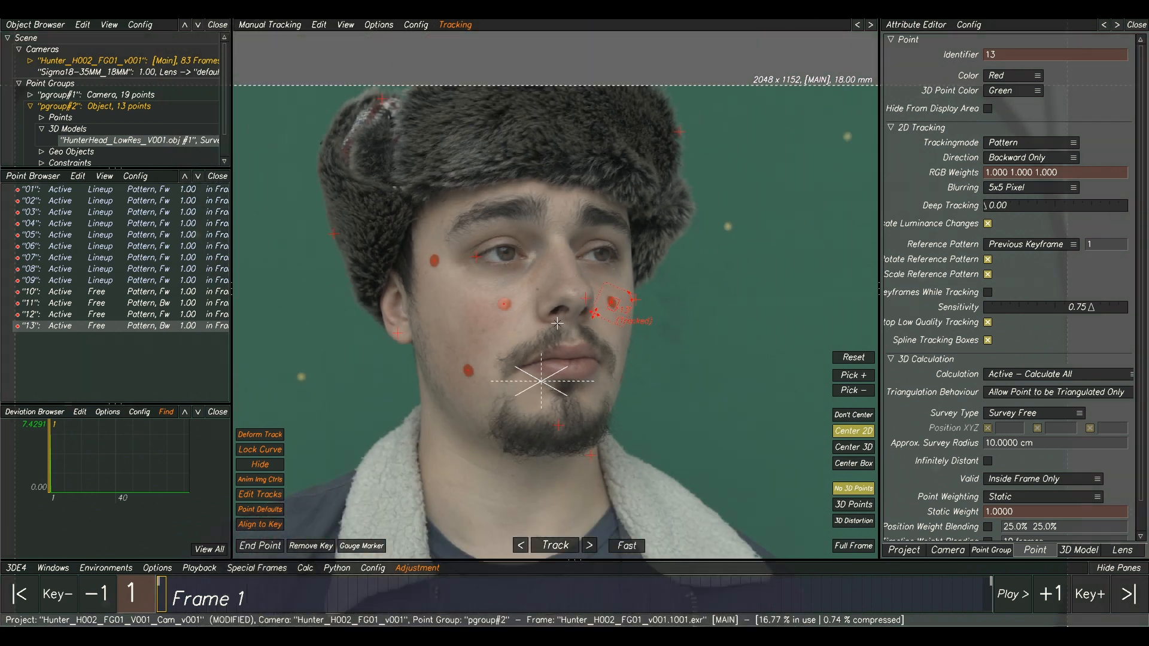
{"action": "left_click", "coordinate": [558, 287]}
{"action": "scroll", "coordinate": [541, 180], "scroll_direction": "up", "scroll_amount": 4}
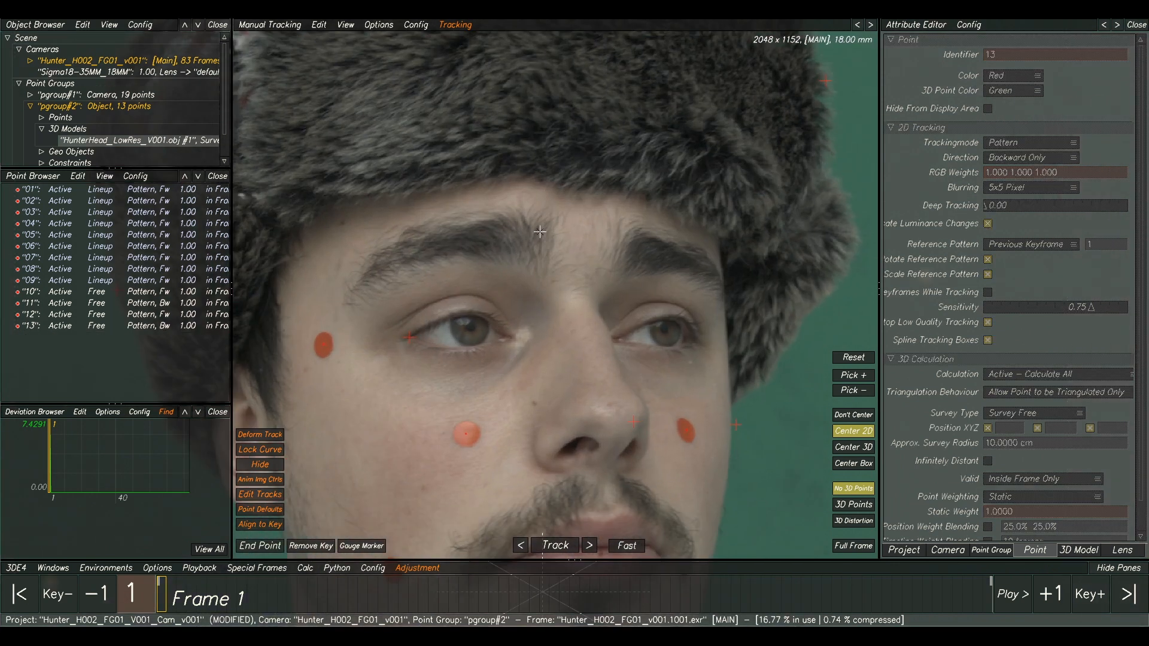
{"action": "scroll", "coordinate": [540, 232], "scroll_direction": "down", "scroll_amount": 4}
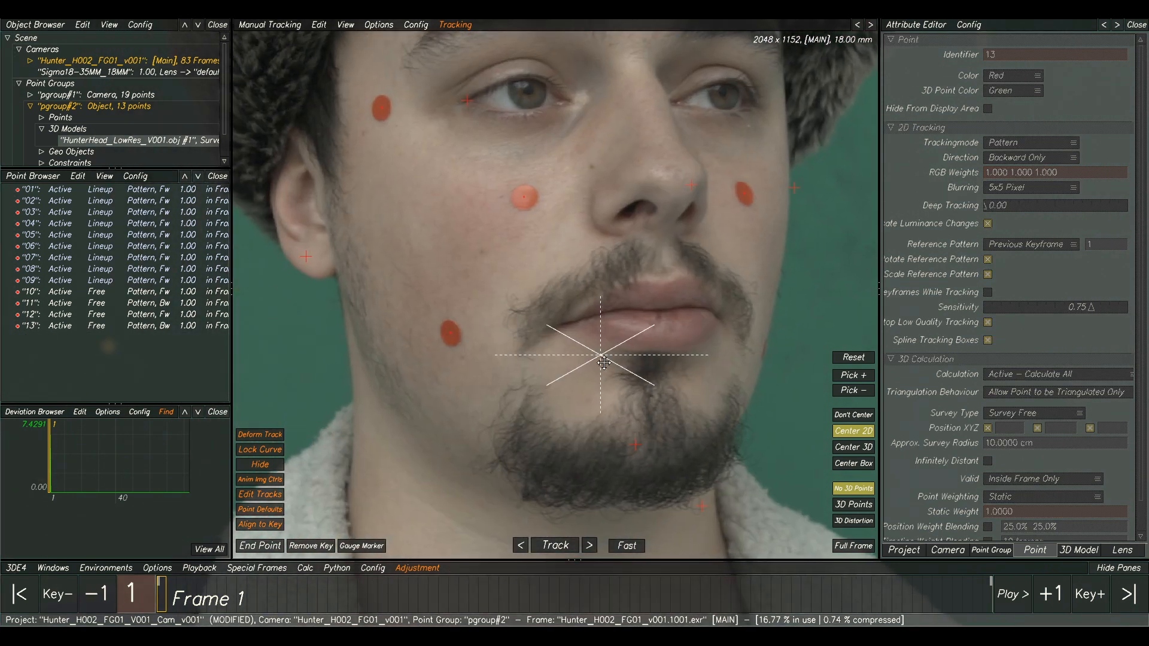
{"action": "scroll", "coordinate": [718, 489], "scroll_direction": "up", "scroll_amount": 3}
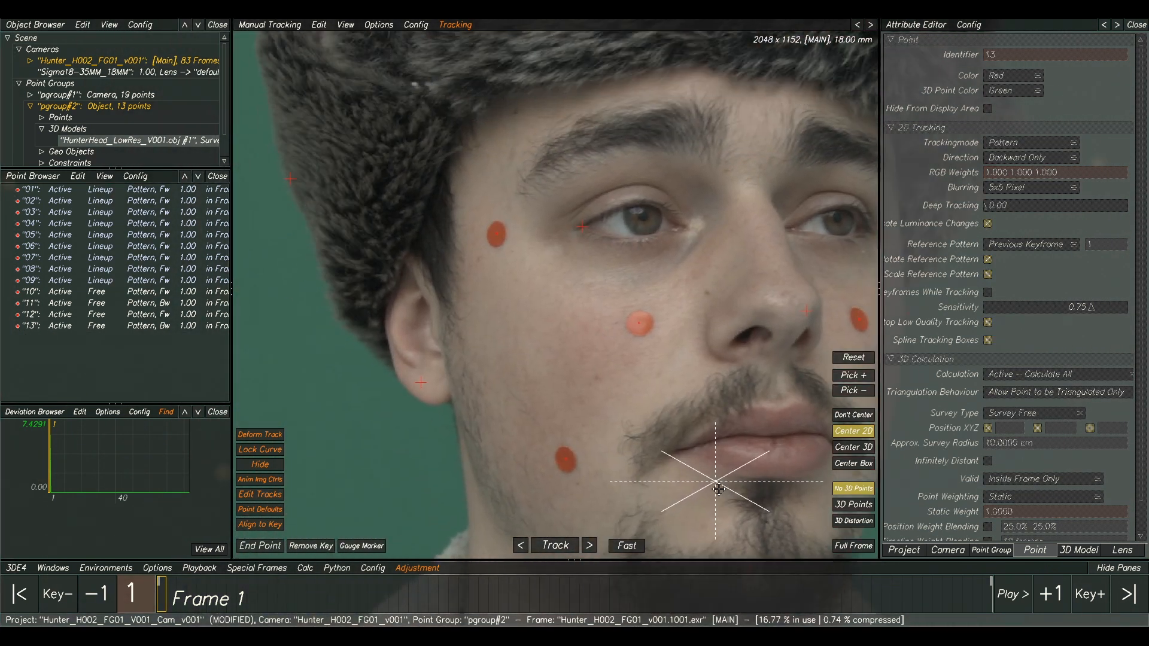
{"action": "scroll", "coordinate": [612, 291], "scroll_direction": "down", "scroll_amount": 5}
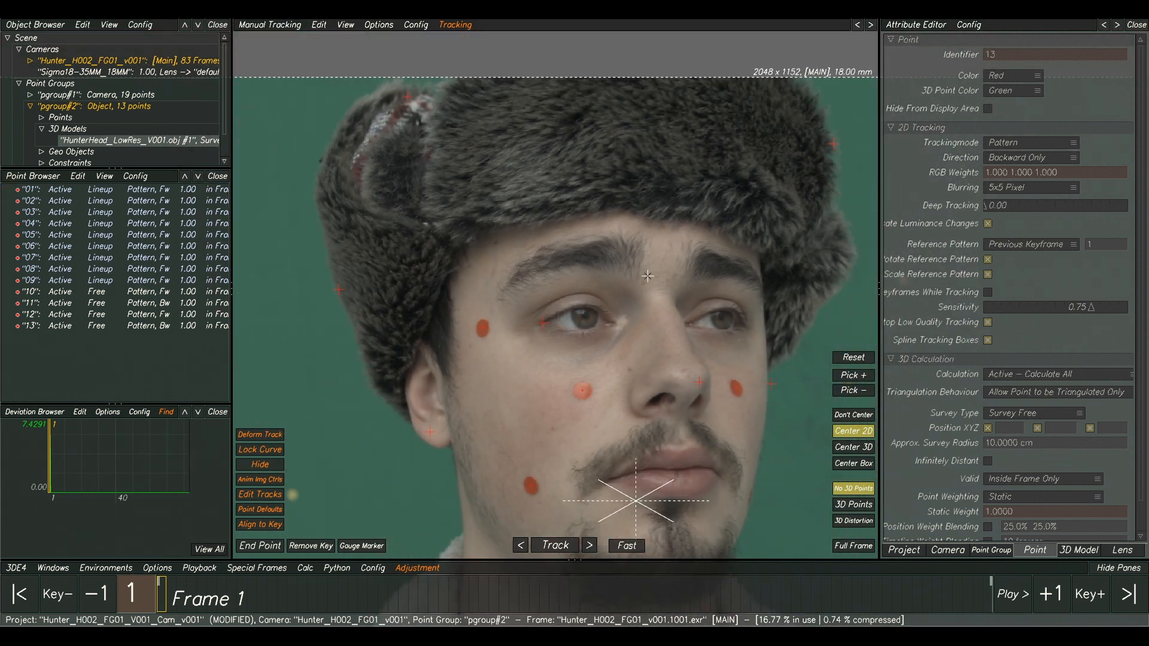
{"action": "scroll", "coordinate": [705, 357], "scroll_direction": "up", "scroll_amount": 4}
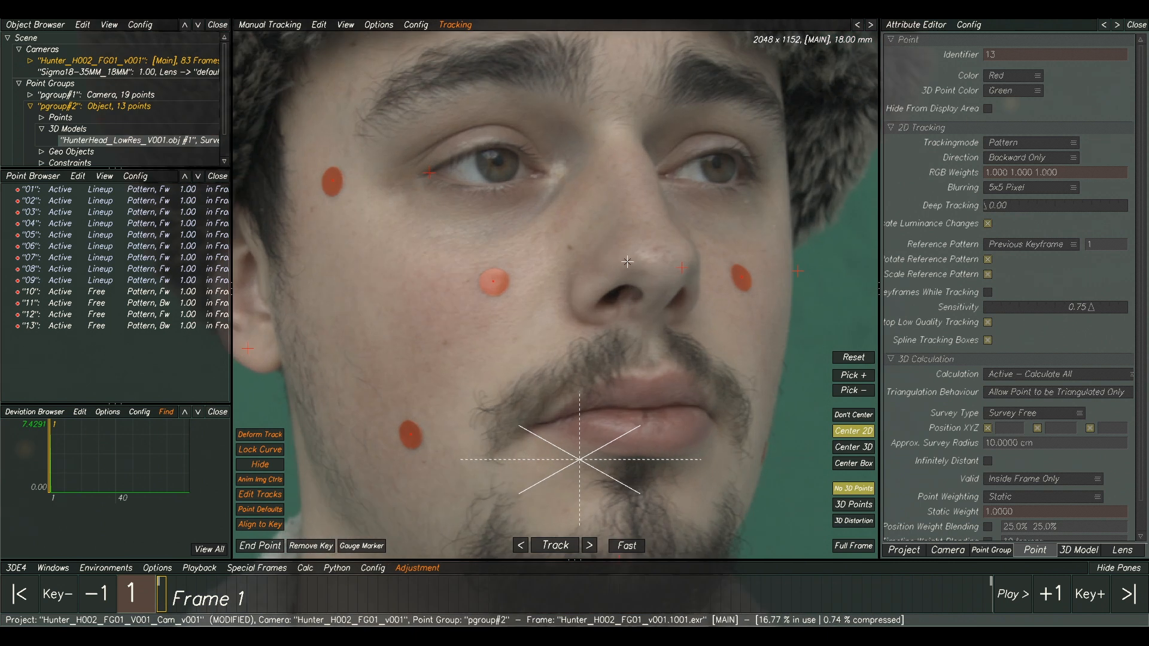
Step: Try tracking a point on the nose tip forward from frame 1 to frame 83
{"action": "scroll", "coordinate": [637, 270], "scroll_direction": "up", "scroll_amount": 2}
{"action": "left_click", "coordinate": [612, 268], "text": "ctrl"}
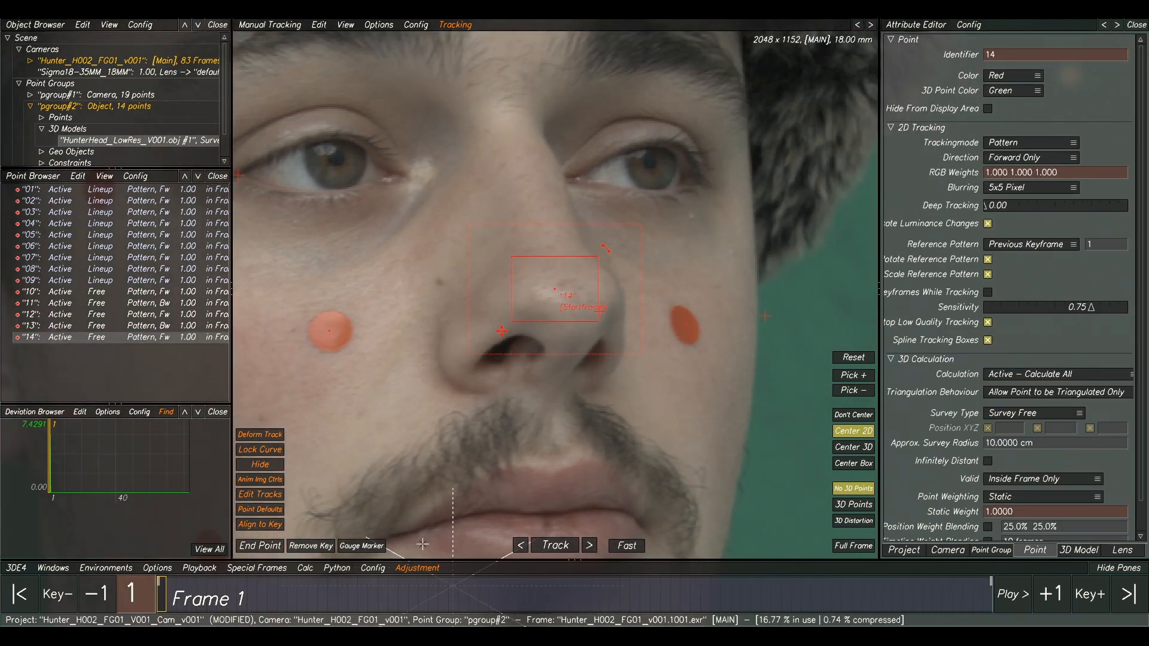
{"action": "left_click", "coordinate": [550, 546]}
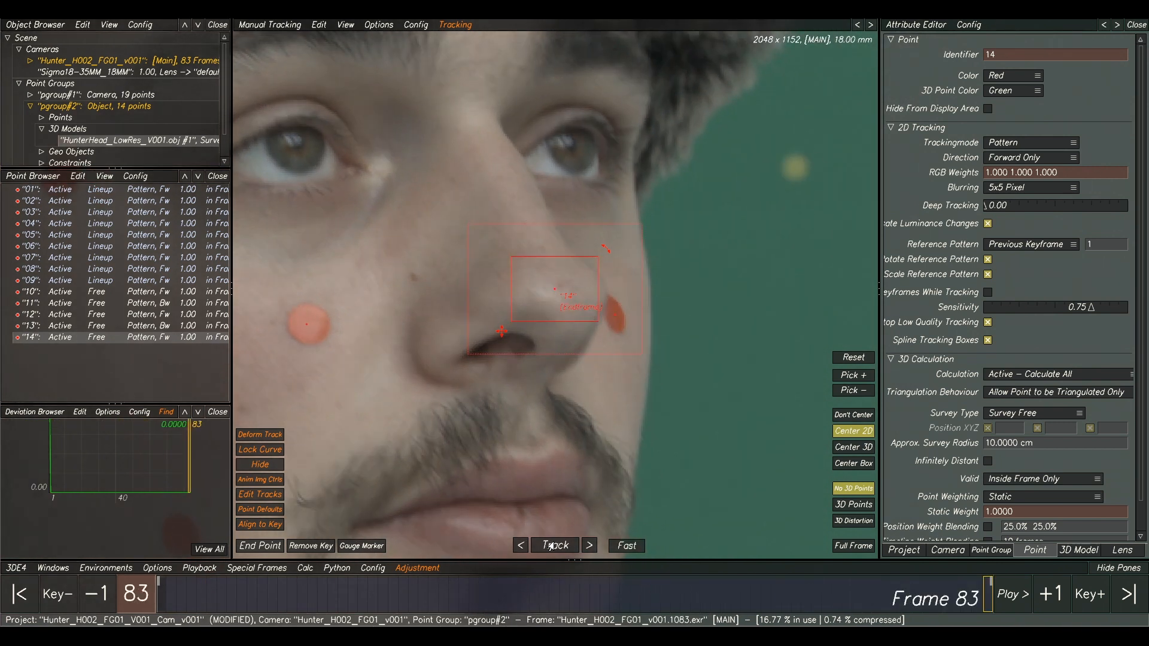
{"action": "left_click_drag", "start_coordinate": [920, 591], "coordinate": [161, 592]}
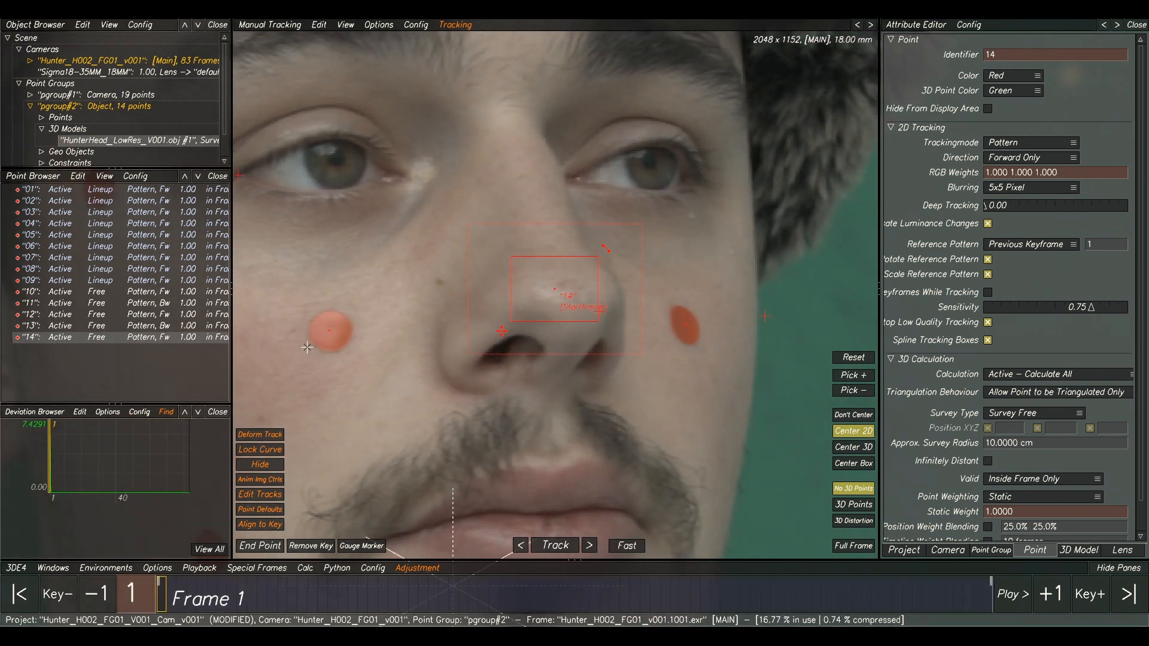
Step: Add a tracking point on the small mole beside the nose at frame 1 and track it forward to frame 83
{"action": "left_click", "coordinate": [440, 282]}
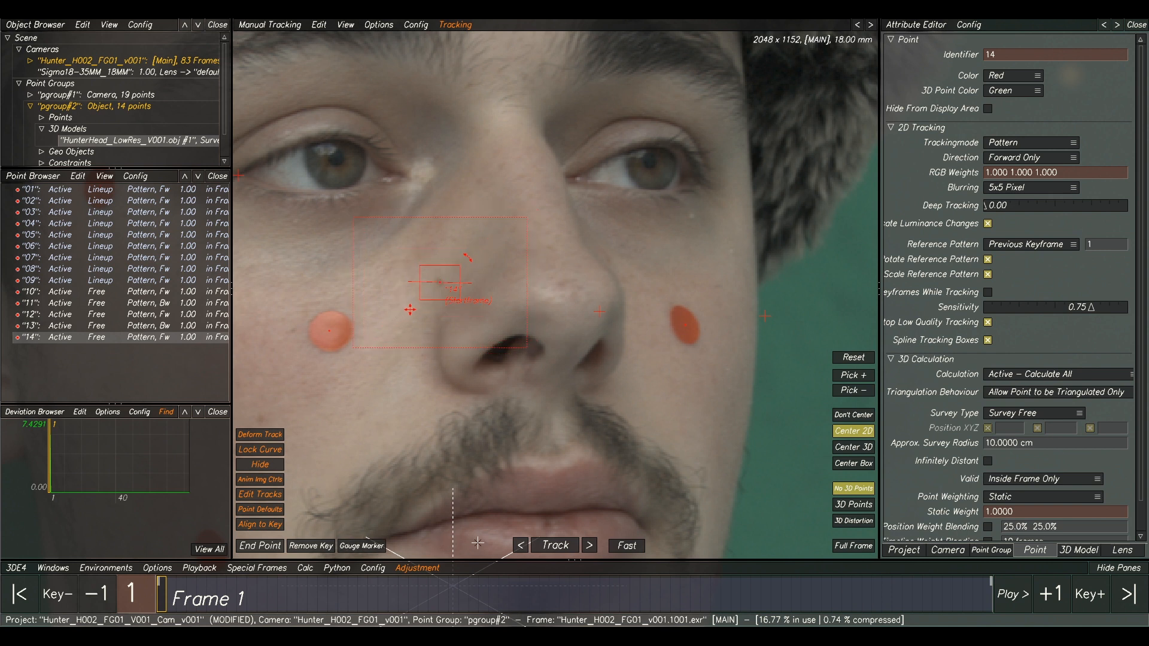
{"action": "left_click", "coordinate": [549, 546]}
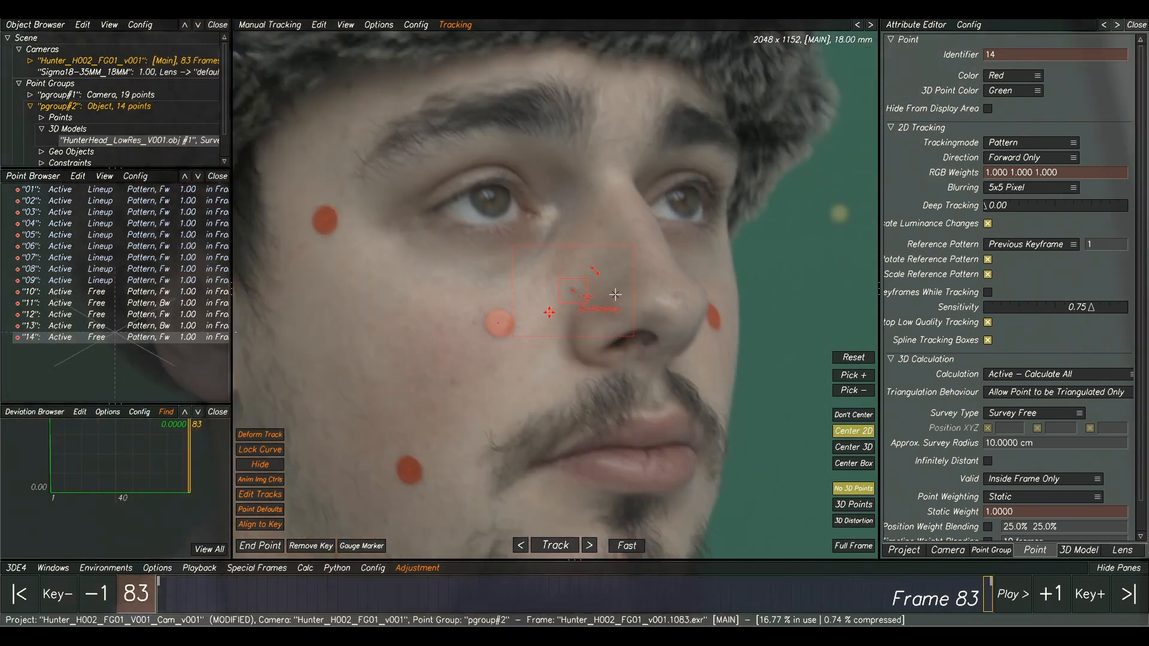
{"action": "left_click", "coordinate": [615, 295]}
Step: Add a tracking point on the middle of the lips at frame 1 and track it forward to frame 83
{"action": "left_click_drag", "start_coordinate": [868, 595], "coordinate": [149, 593]}
{"action": "scroll", "coordinate": [437, 315], "scroll_direction": "up", "scroll_amount": 6}
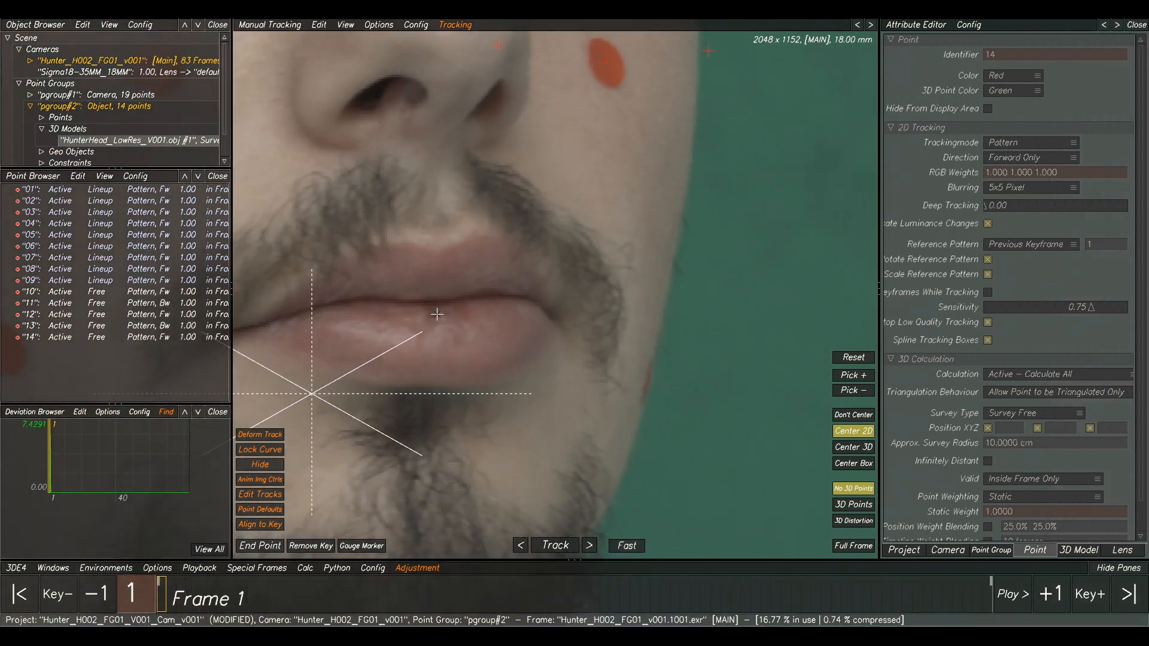
{"action": "left_click", "coordinate": [430, 317], "text": "ctrl"}
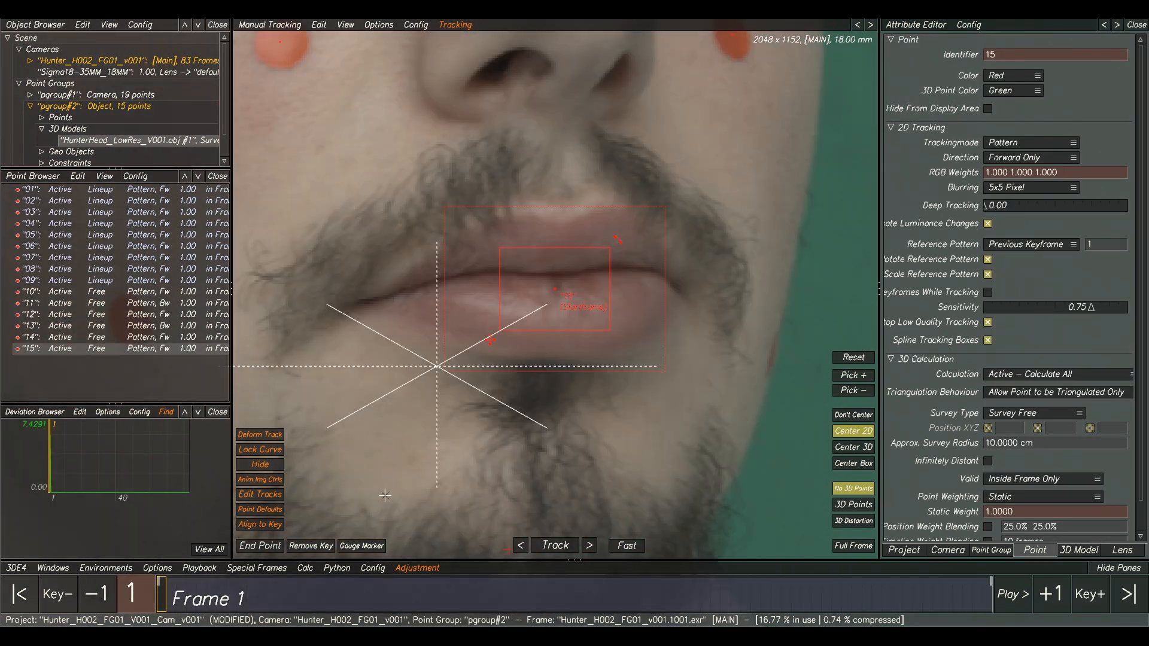
{"action": "left_click", "coordinate": [556, 547]}
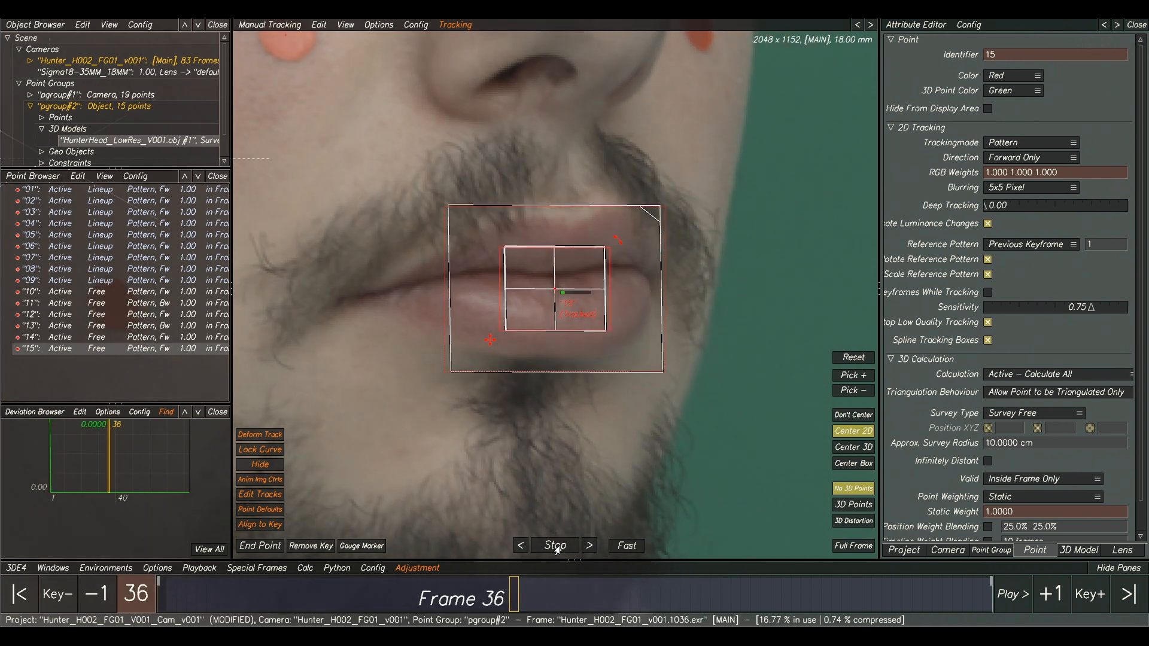
Step: Add a tracking point on the hat's fur brim above the near eyebrow at frame 83 and track it backward to frame 1
{"action": "scroll", "coordinate": [553, 430], "scroll_direction": "down", "scroll_amount": 4}
{"action": "middle_click_drag", "start_coordinate": [514, 404], "coordinate": [683, 379]}
{"action": "left_click", "coordinate": [556, 321]}
{"action": "middle_click_drag", "start_coordinate": [509, 192], "coordinate": [513, 444]}
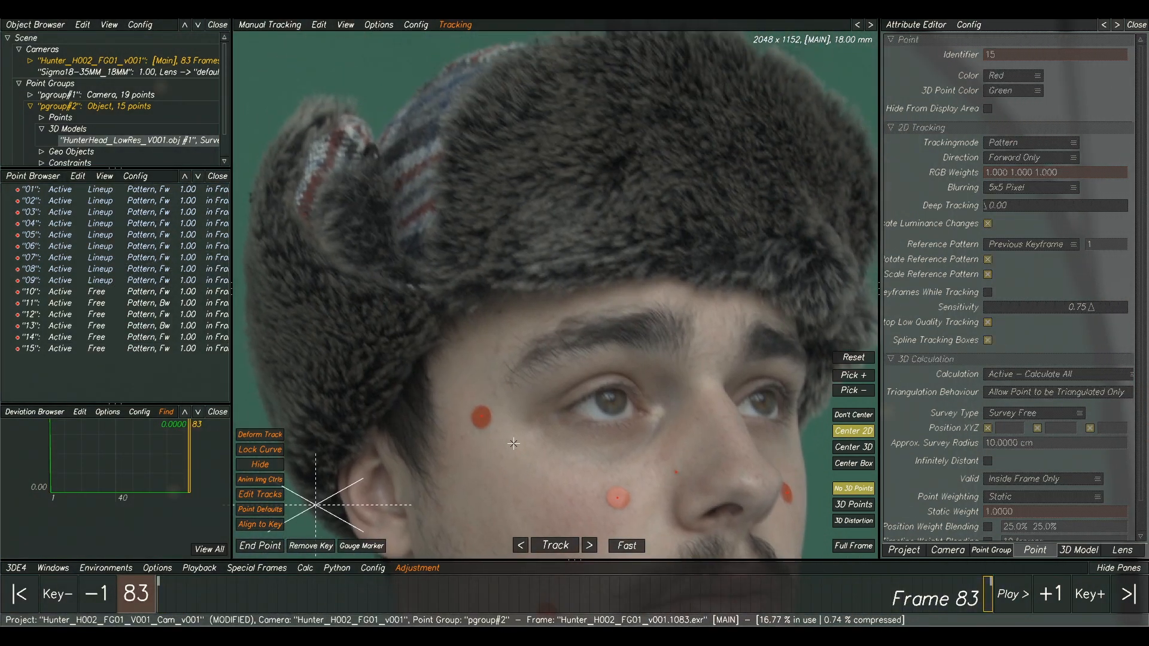
{"action": "scroll", "coordinate": [531, 280], "scroll_direction": "up", "scroll_amount": 3}
{"action": "left_click", "coordinate": [532, 264], "text": "ctrl"}
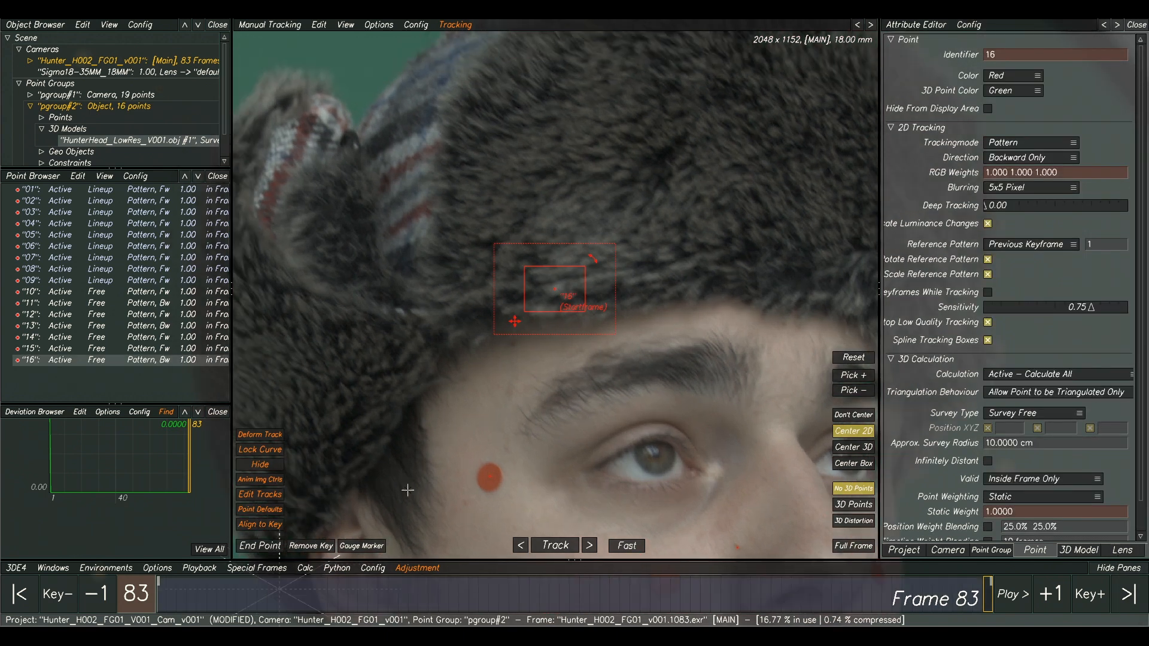
{"action": "left_click", "coordinate": [542, 548]}
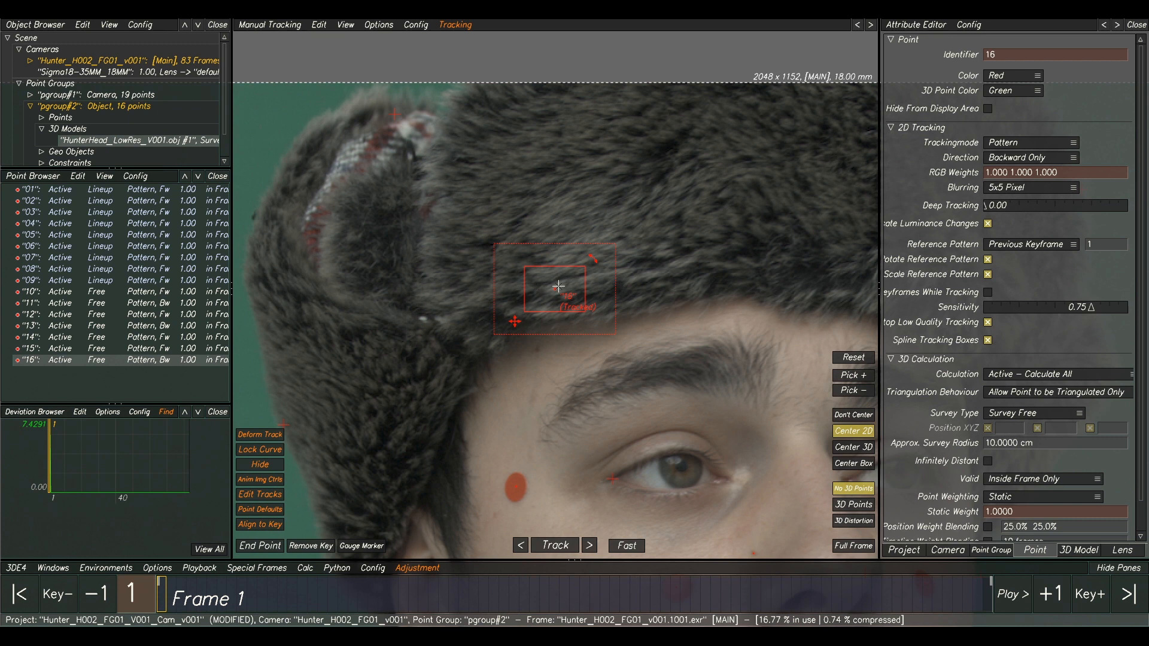
Step: Add a tracking point on the hat's fur brim above the far eyebrow at frame 1 and track it forward to frame 83
{"action": "middle_click_drag", "start_coordinate": [779, 248], "coordinate": [456, 233]}
{"action": "middle_click_drag", "start_coordinate": [656, 316], "coordinate": [672, 290]}
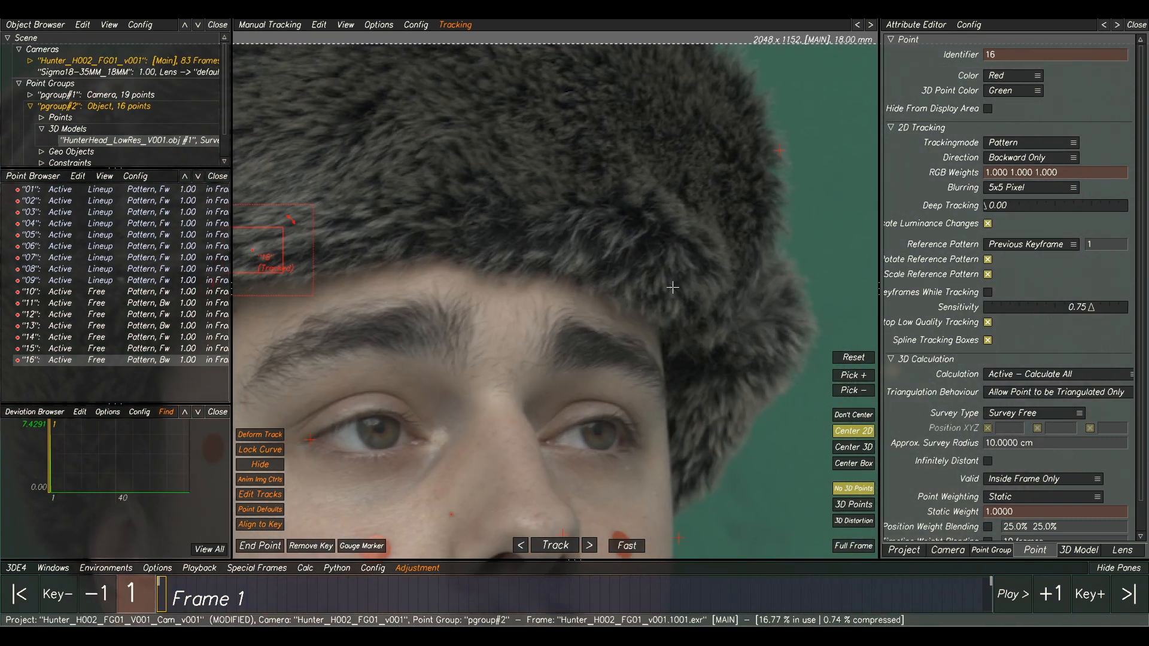
{"action": "left_click", "coordinate": [675, 289]}
{"action": "middle_click_drag", "start_coordinate": [727, 317], "coordinate": [674, 282]}
{"action": "middle_click_drag", "start_coordinate": [569, 234], "coordinate": [562, 292]}
{"action": "left_click", "coordinate": [601, 241], "text": "ctrl"}
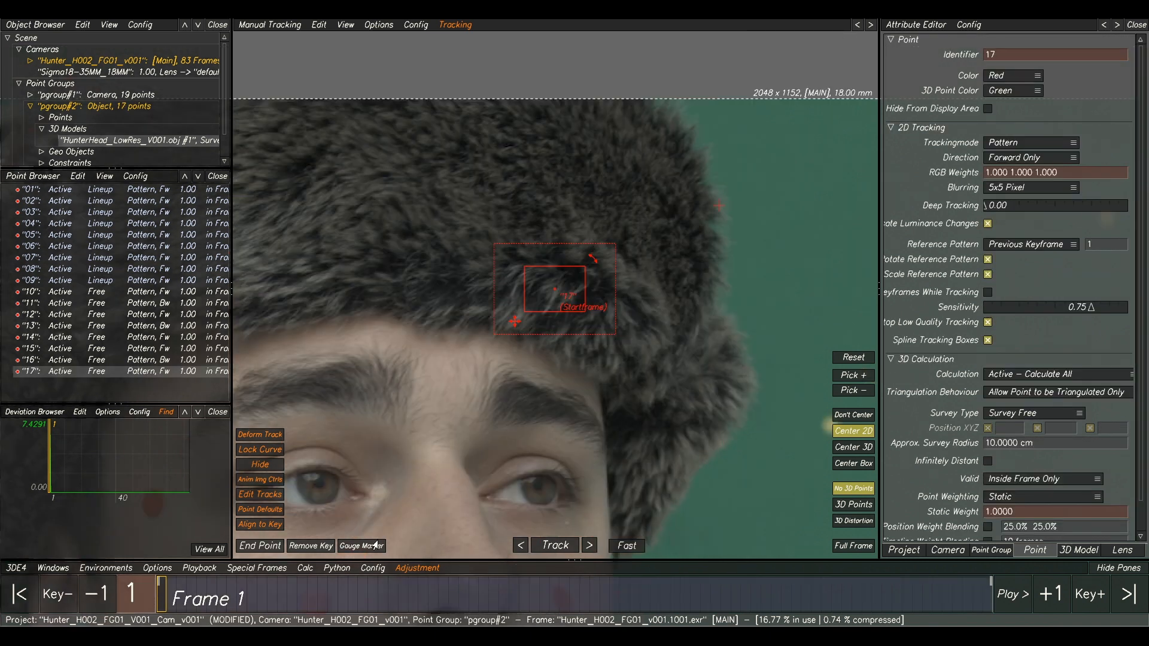
{"action": "left_click", "coordinate": [554, 546]}
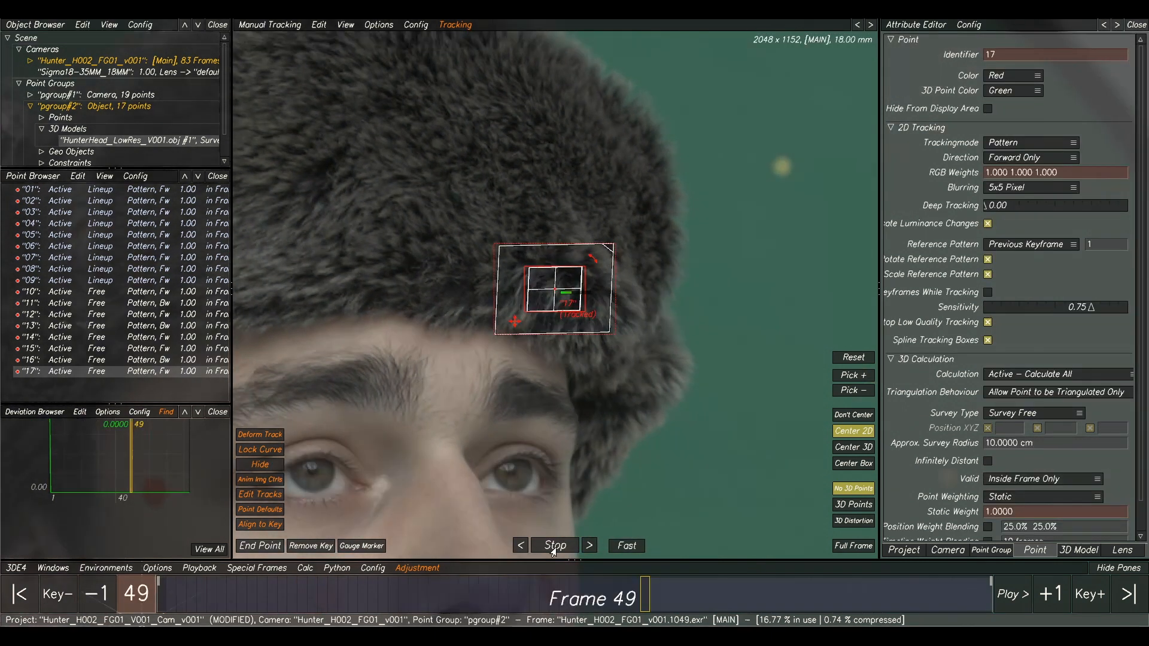
Step: Return from frame 83 to frame 1 and examine the mouth, beard and upper face for further trackable features
{"action": "scroll", "coordinate": [582, 276], "scroll_direction": "down", "scroll_amount": 3}
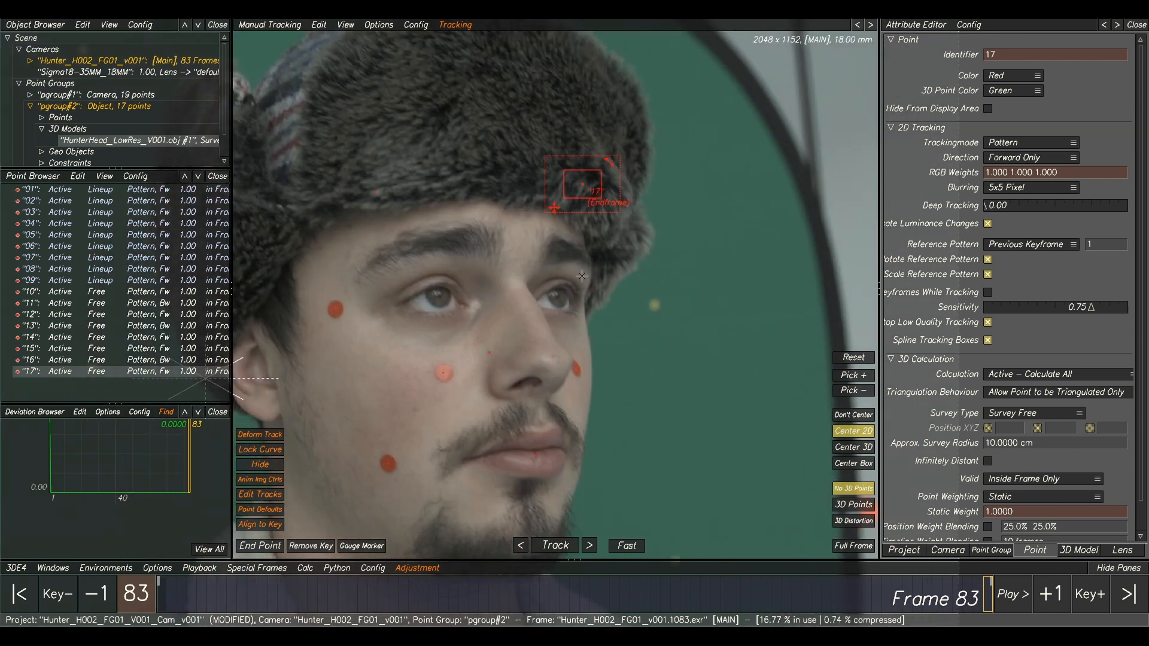
{"action": "left_click_drag", "start_coordinate": [988, 594], "coordinate": [170, 601]}
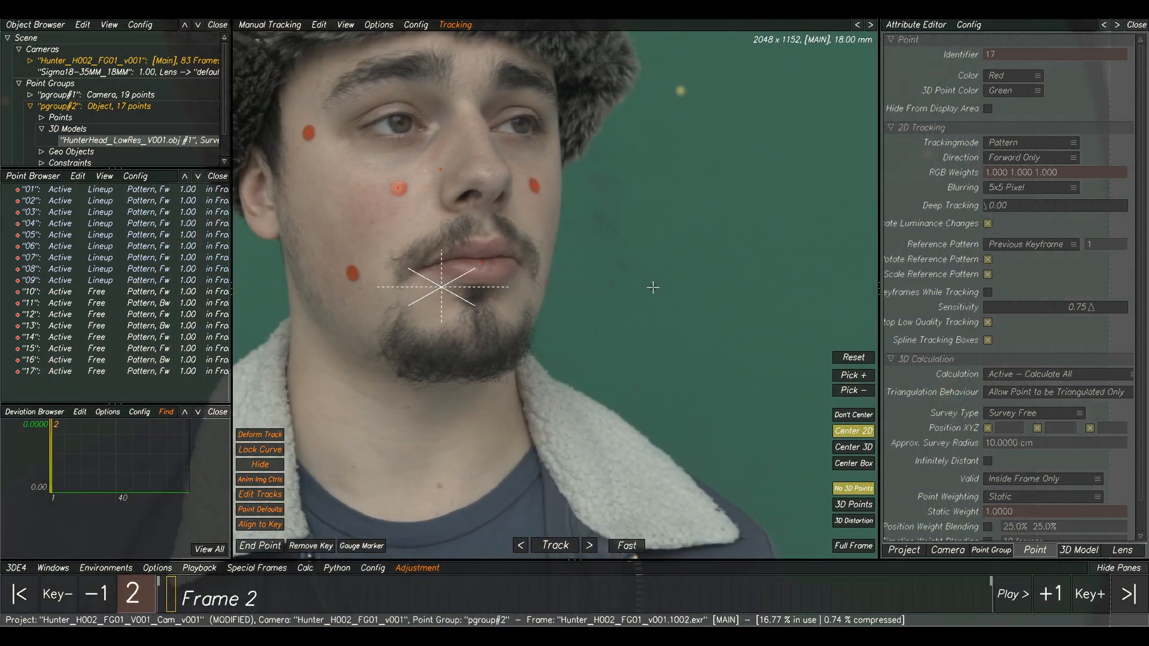
{"action": "left_click", "coordinate": [162, 603]}
{"action": "scroll", "coordinate": [424, 386], "scroll_direction": "up", "scroll_amount": 4}
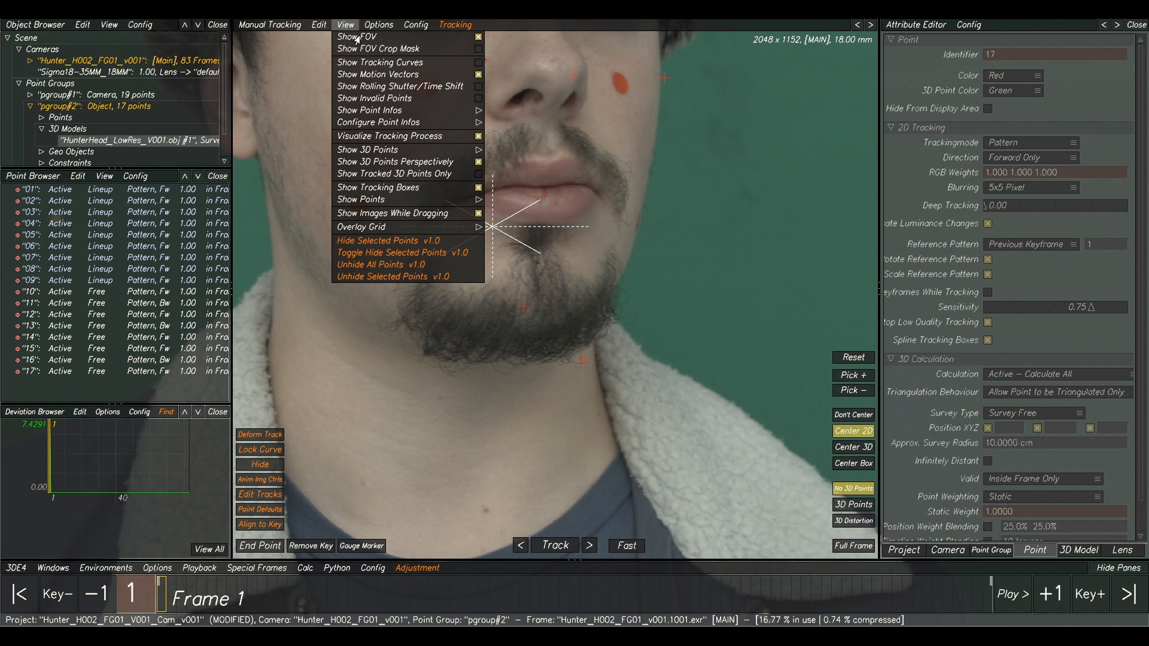
{"action": "scroll", "coordinate": [590, 292], "scroll_direction": "down", "scroll_amount": 2}
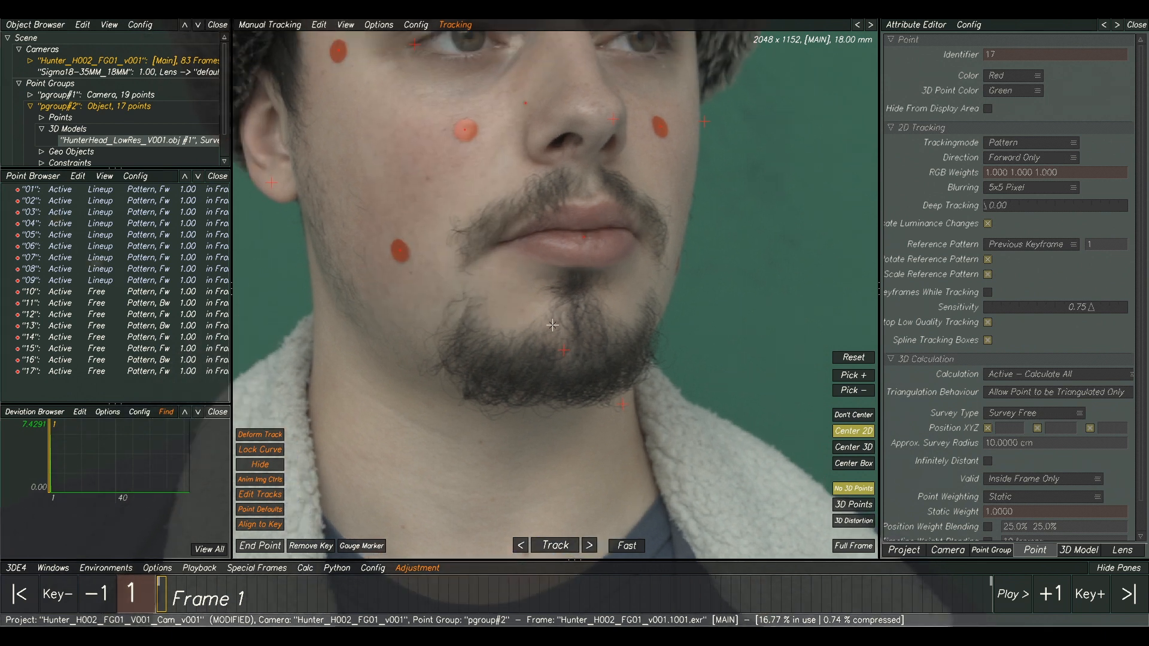
{"action": "scroll", "coordinate": [565, 316], "scroll_direction": "up", "scroll_amount": 3}
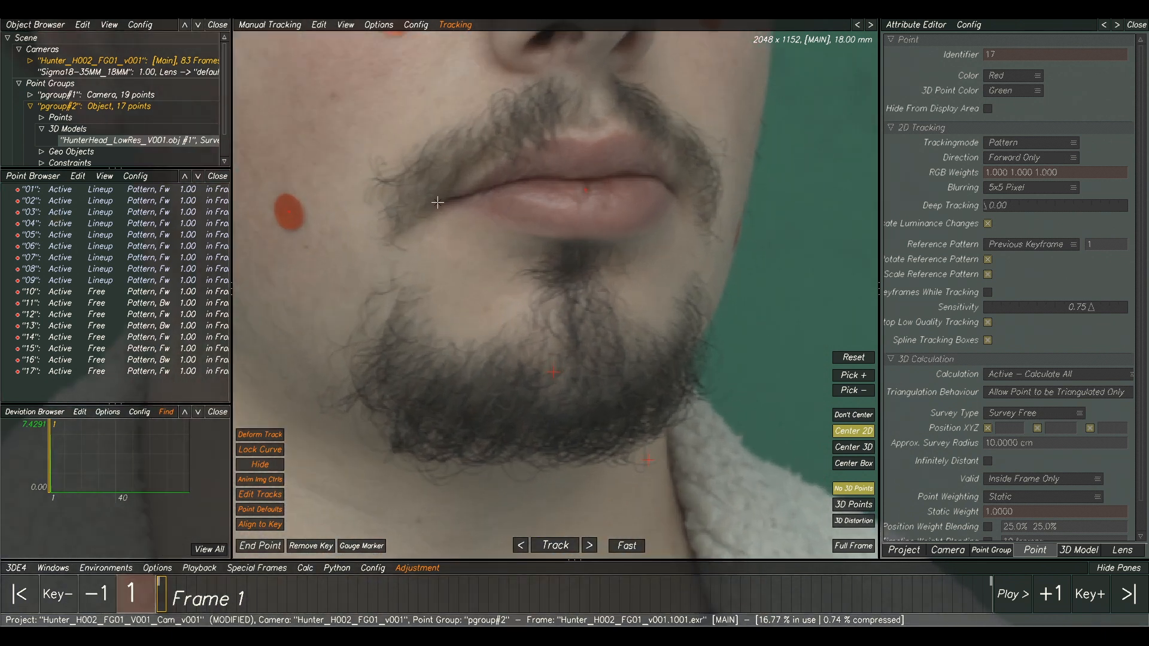
{"action": "middle_click_drag", "start_coordinate": [752, 207], "coordinate": [568, 376]}
{"action": "scroll", "coordinate": [693, 464], "scroll_direction": "down", "scroll_amount": 3}
{"action": "left_click_drag", "start_coordinate": [270, 605], "coordinate": [189, 605]}
{"action": "left_click_drag", "start_coordinate": [175, 535], "coordinate": [159, 527]}
{"action": "middle_click_drag", "start_coordinate": [591, 198], "coordinate": [624, 308]}
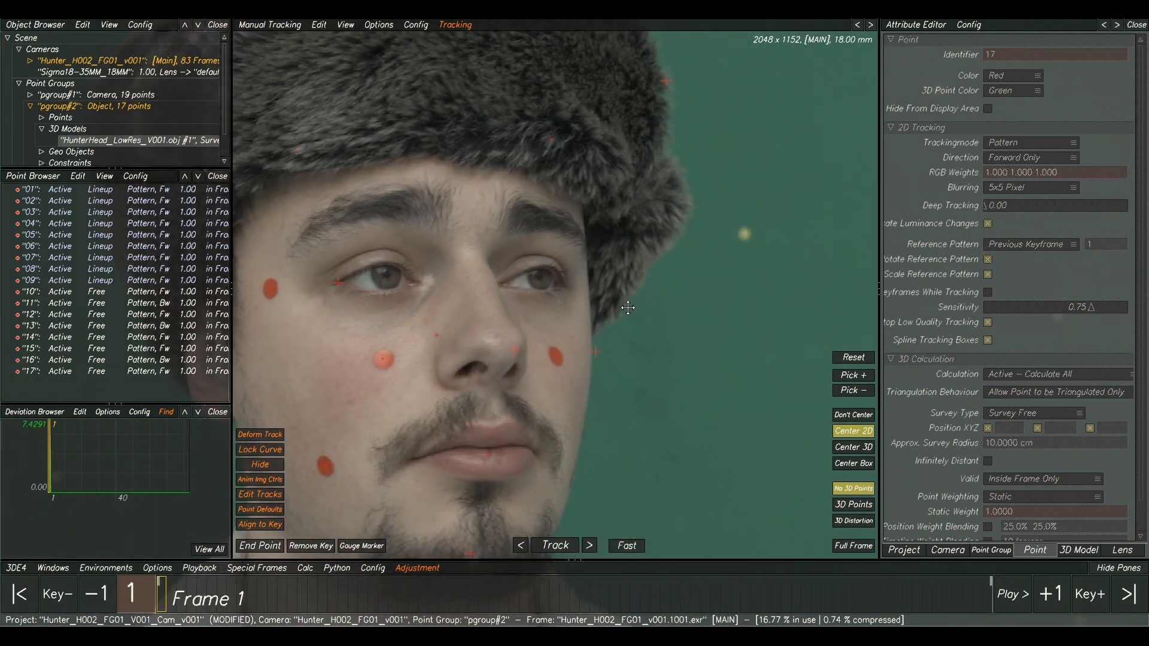
Step: Add a tracking point at the inner end of the near eyebrow at frame 1 and track it forward to frame 83
{"action": "scroll", "coordinate": [487, 171], "scroll_direction": "up", "scroll_amount": 2}
{"action": "left_click", "coordinate": [529, 212], "text": "ctrl"}
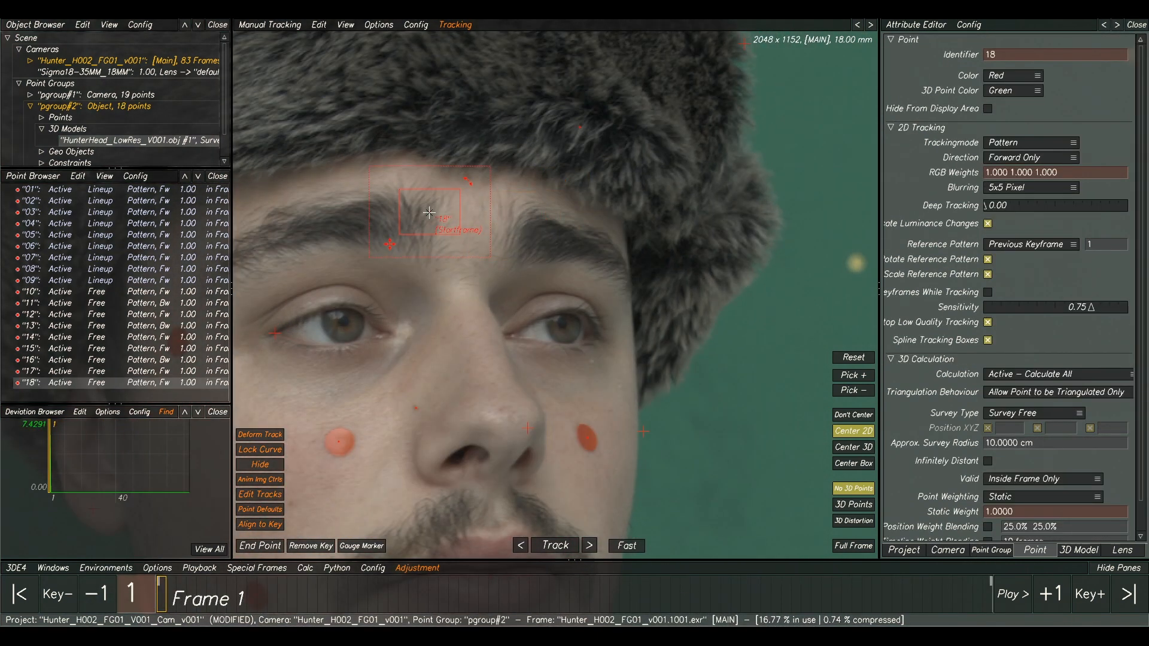
{"action": "left_click", "coordinate": [547, 545]}
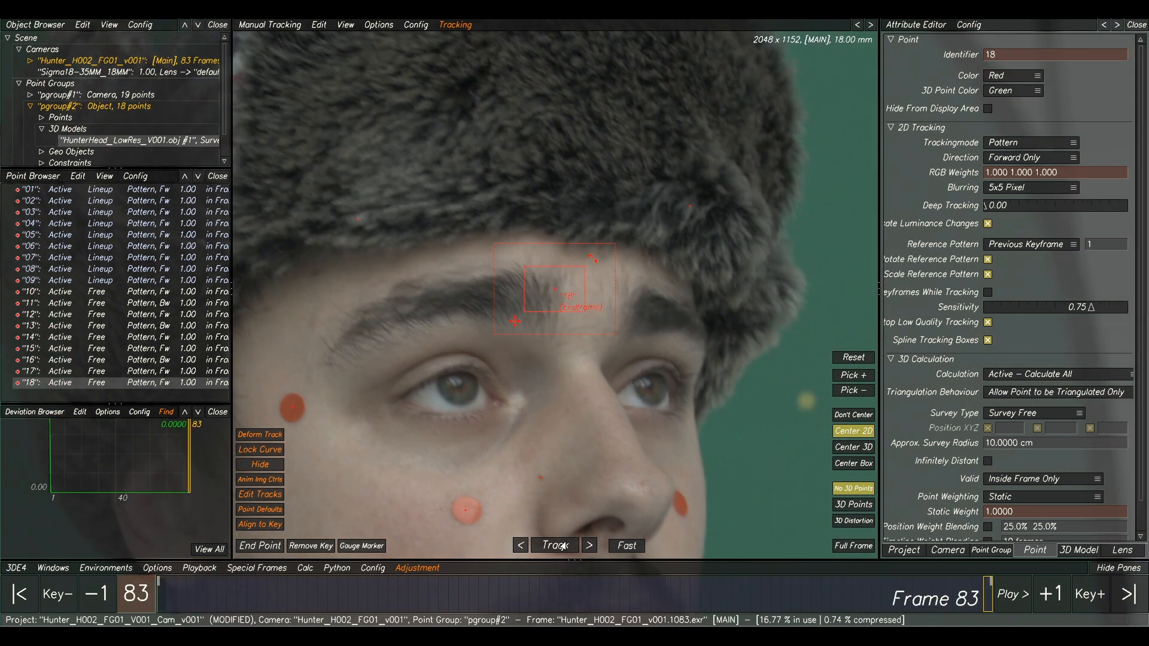
{"action": "scroll", "coordinate": [583, 405], "scroll_direction": "down", "scroll_amount": 3}
{"action": "scroll", "coordinate": [594, 370], "scroll_direction": "up", "scroll_amount": 1}
Step: Add a tracking point on the hat's ear flap above the near ear at frame 1 and track it forward to frame 83
{"action": "left_click_drag", "start_coordinate": [928, 600], "coordinate": [127, 579]}
{"action": "middle_click_drag", "start_coordinate": [429, 412], "coordinate": [473, 270]}
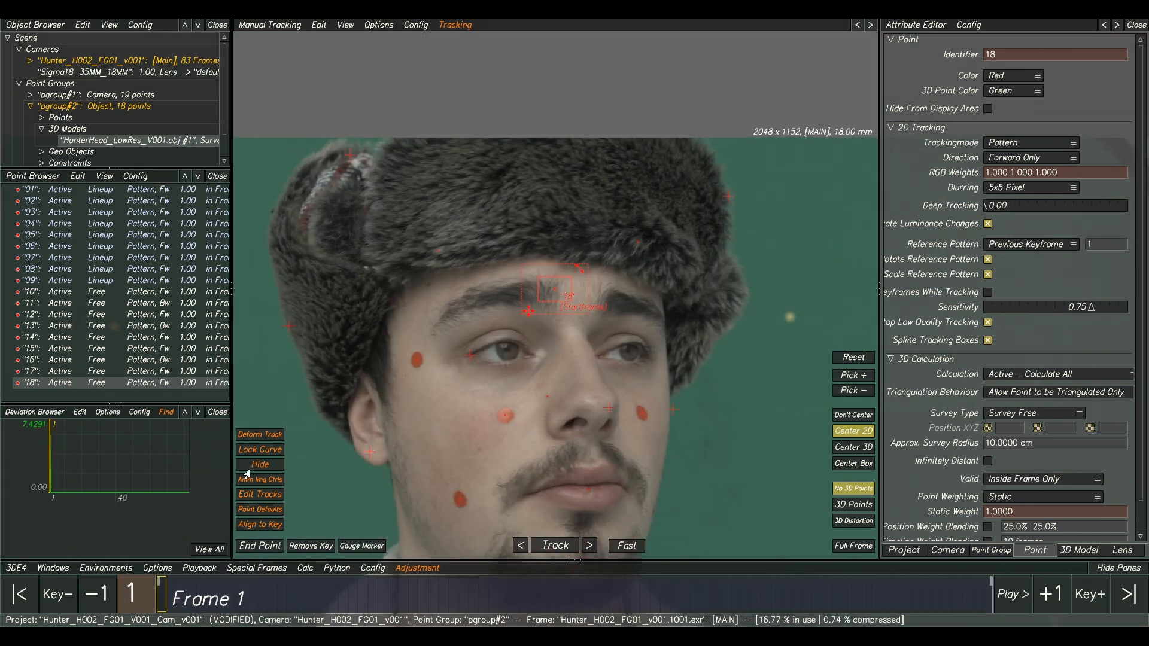
{"action": "left_click", "coordinate": [339, 383]}
{"action": "scroll", "coordinate": [342, 337], "scroll_direction": "up", "scroll_amount": 2}
{"action": "left_click", "coordinate": [341, 337], "text": "ctrl"}
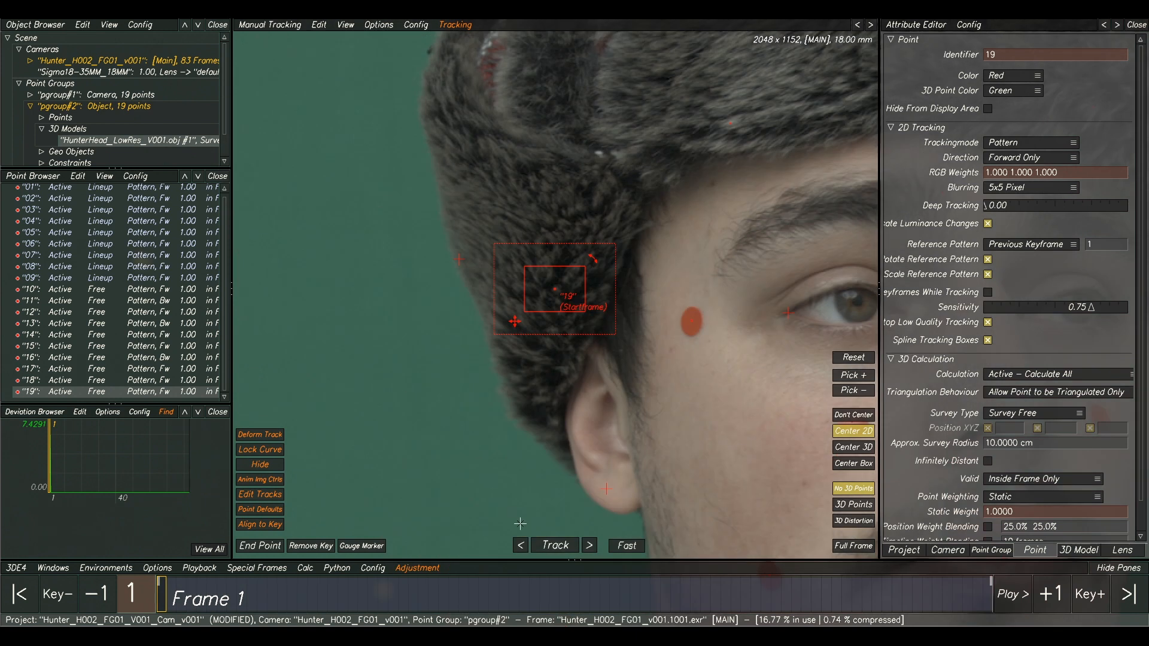
{"action": "left_click", "coordinate": [552, 546]}
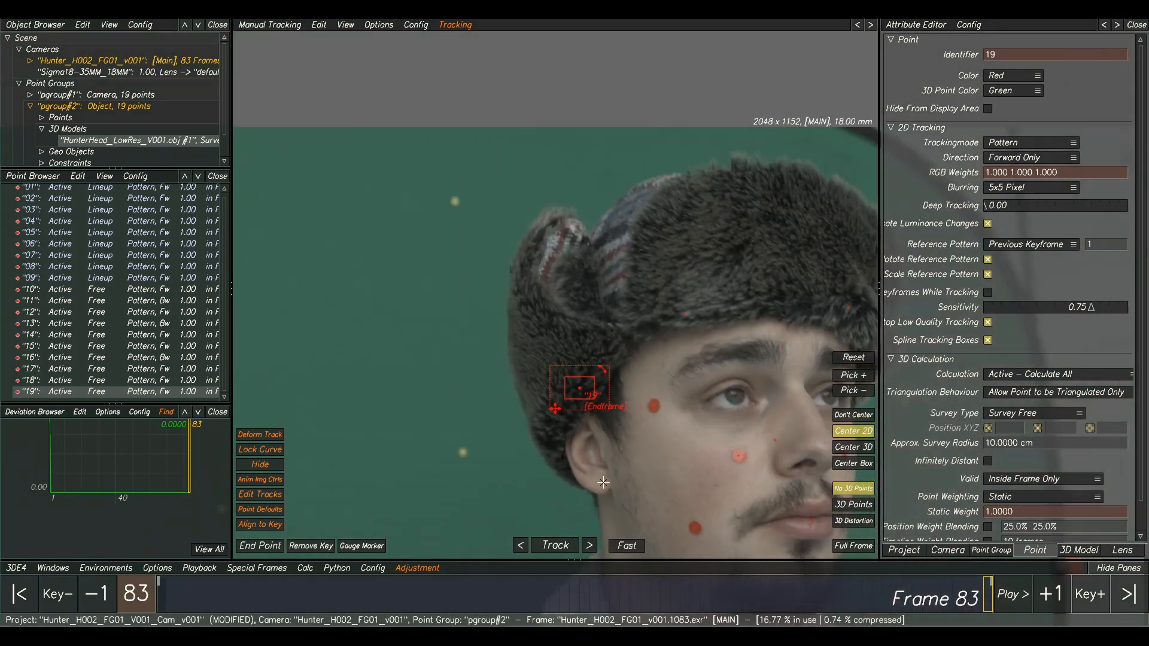
Step: Project tracking points 10 to 19 onto the head's 3D model at frame 1 in the lineup view
{"action": "middle_click_drag", "start_coordinate": [745, 429], "coordinate": [515, 262]}
{"action": "scroll", "coordinate": [515, 265], "scroll_direction": "down", "scroll_amount": 1}
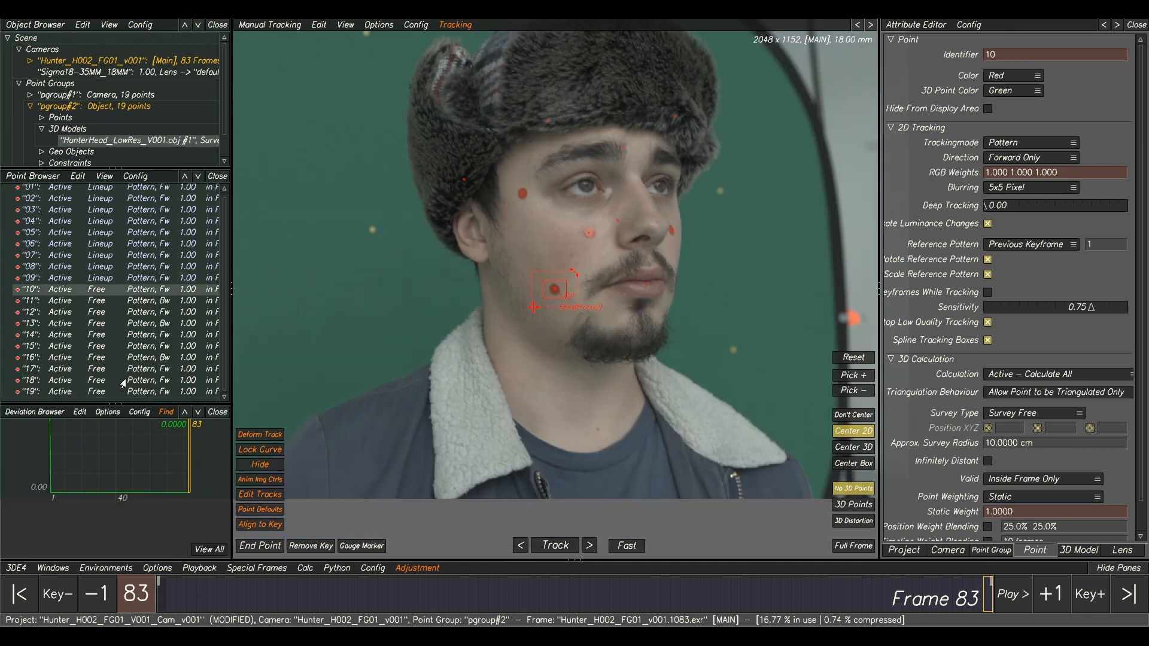
{"action": "left_click", "coordinate": [131, 394], "text": "shift"}
{"action": "left_click_drag", "start_coordinate": [907, 590], "coordinate": [161, 591]}
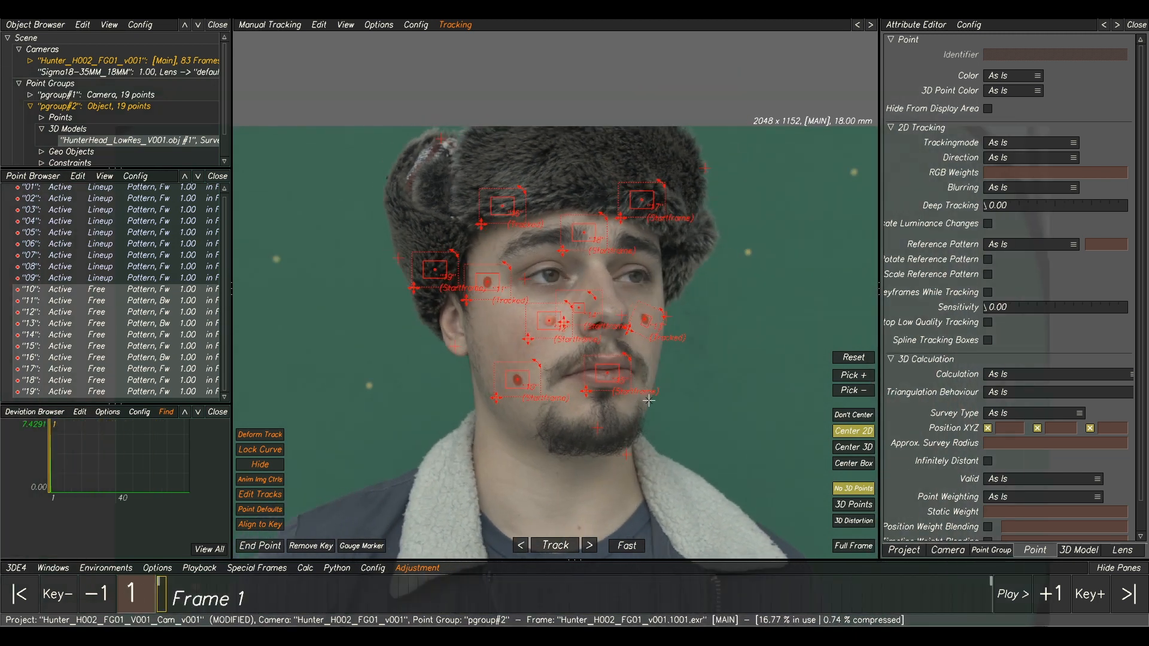
{"action": "key", "text": "F2"}
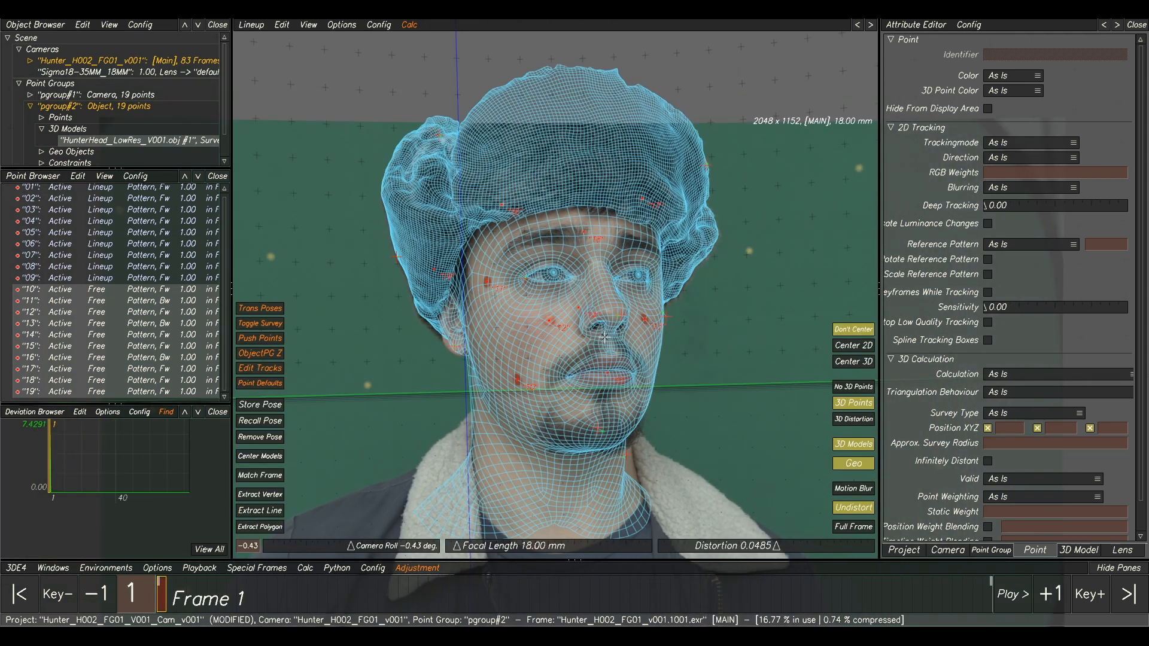
{"action": "scroll", "coordinate": [638, 287], "scroll_direction": "up", "scroll_amount": 3}
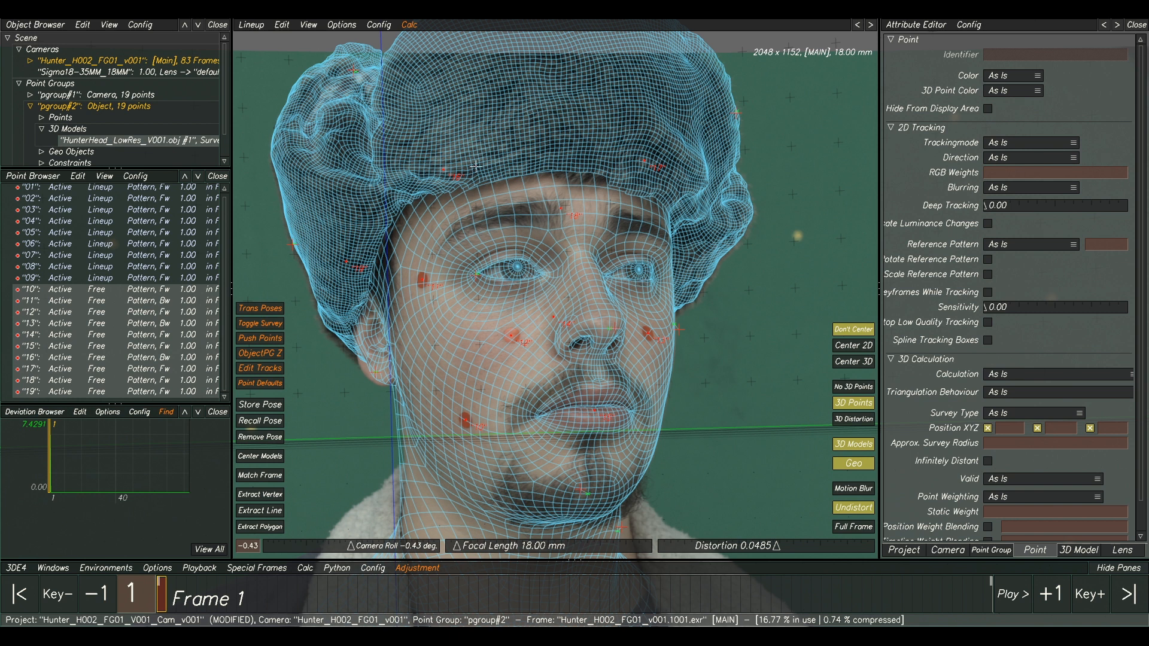
{"action": "left_click", "coordinate": [280, 25]}
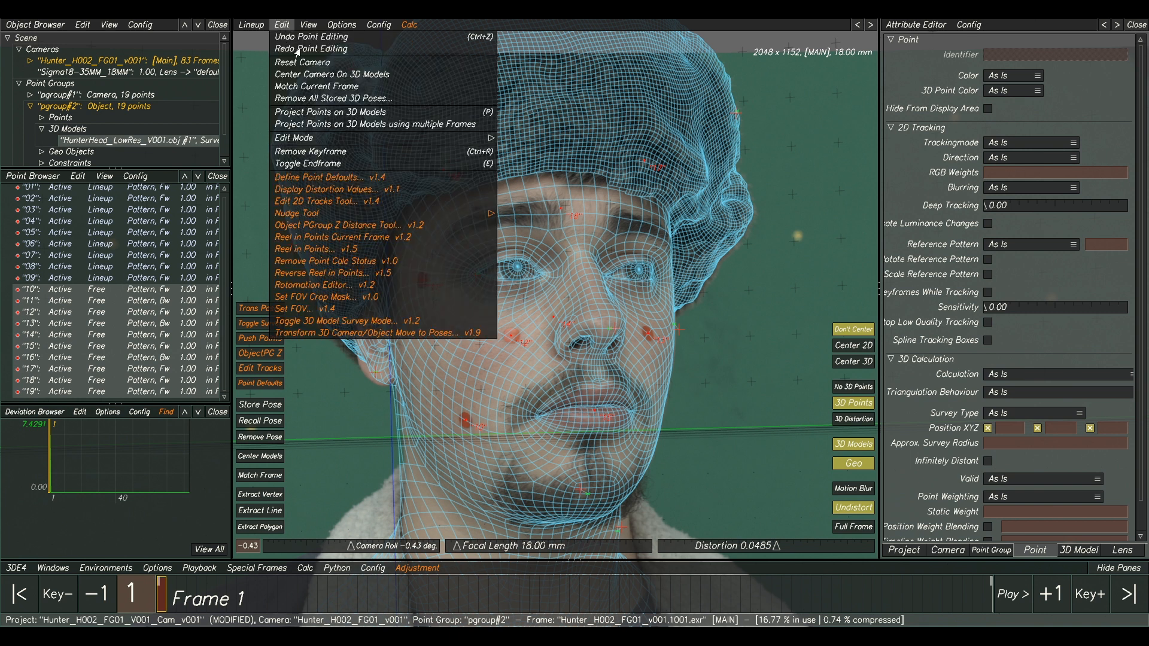
{"action": "left_click", "coordinate": [320, 113]}
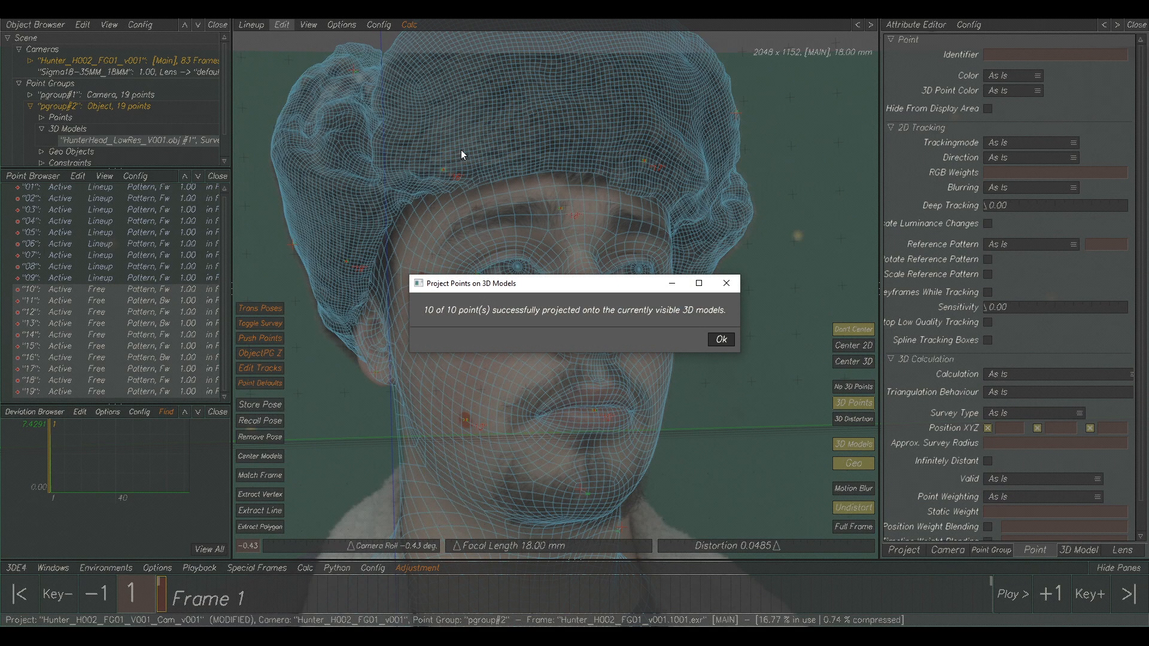
{"action": "left_click", "coordinate": [721, 340]}
Step: Calculate all point groups from the first solve, use the result, and deselect the points
{"action": "left_click", "coordinate": [282, 25]}
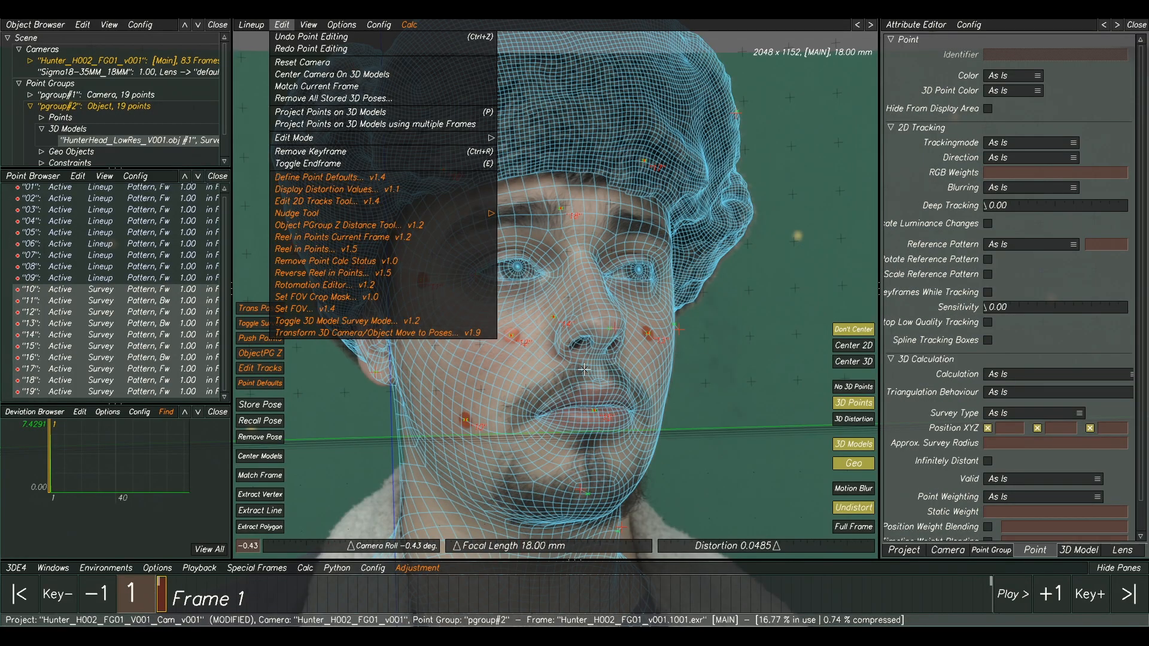
{"action": "key", "text": "alt+c"}
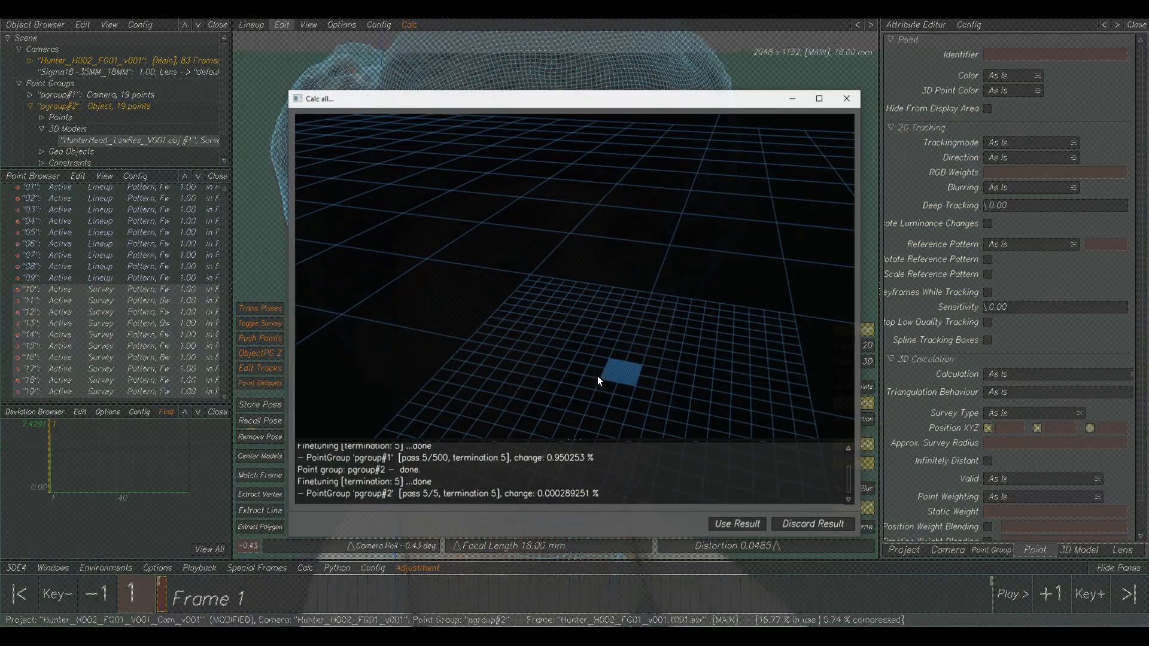
{"action": "left_click", "coordinate": [729, 526]}
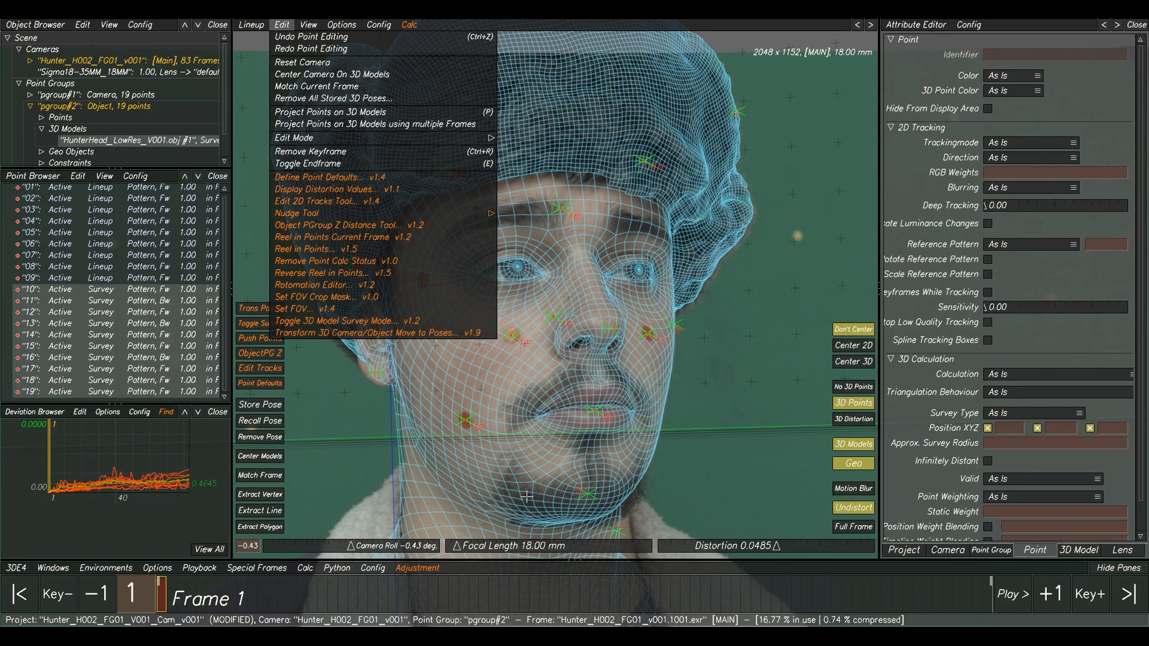
{"action": "left_click", "coordinate": [687, 456]}
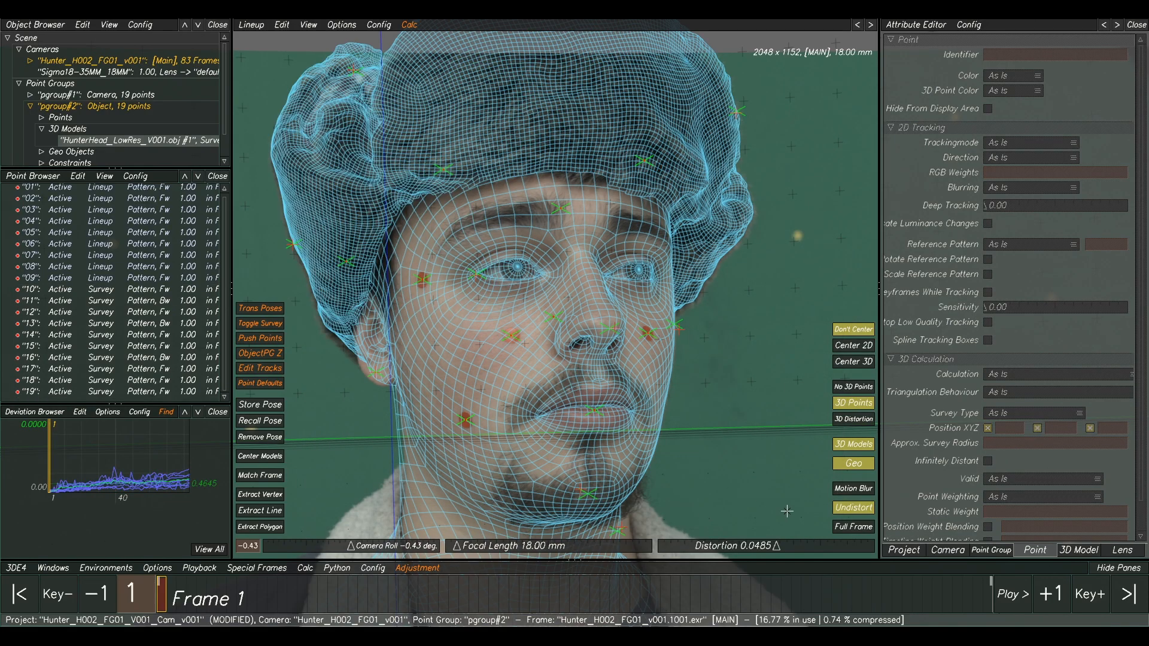
Step: Play back the solved shot in the lineup view and check the head model's fit against the plate
{"action": "key", "text": "space"}
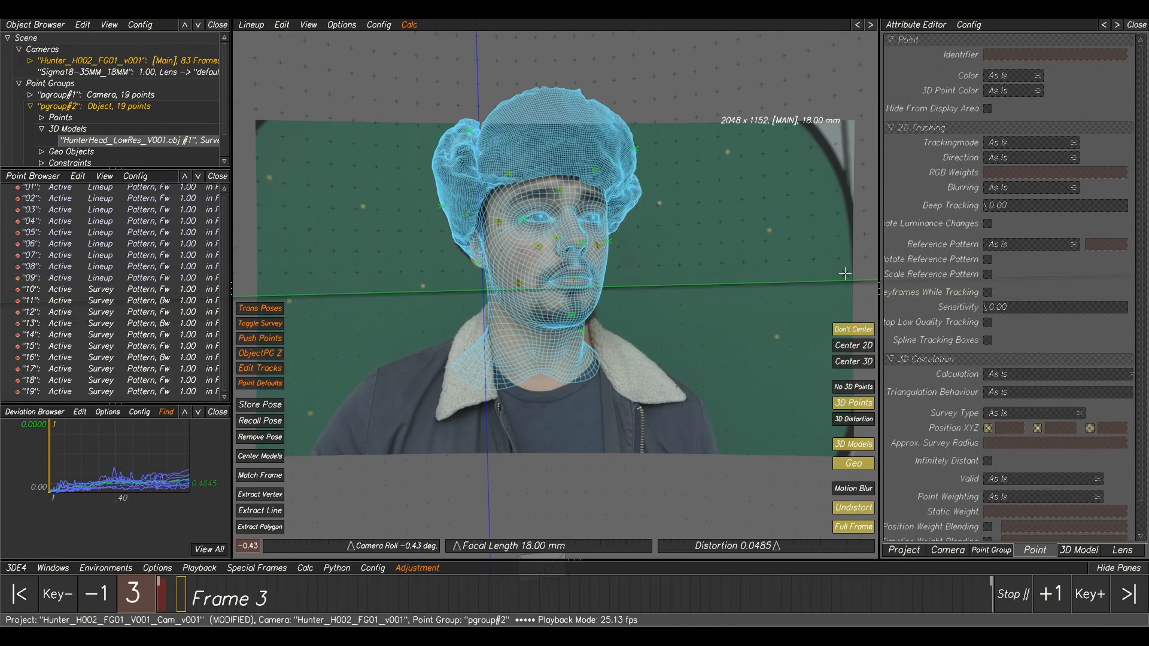
{"action": "left_click", "coordinate": [854, 527]}
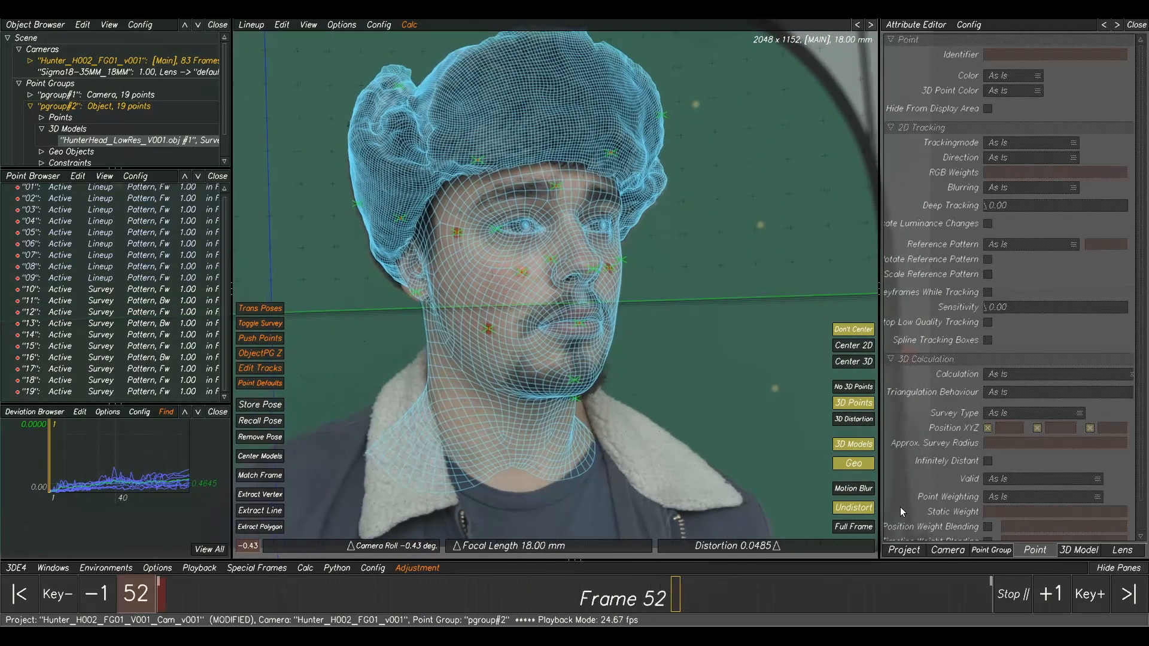
{"action": "left_click", "coordinate": [854, 508]}
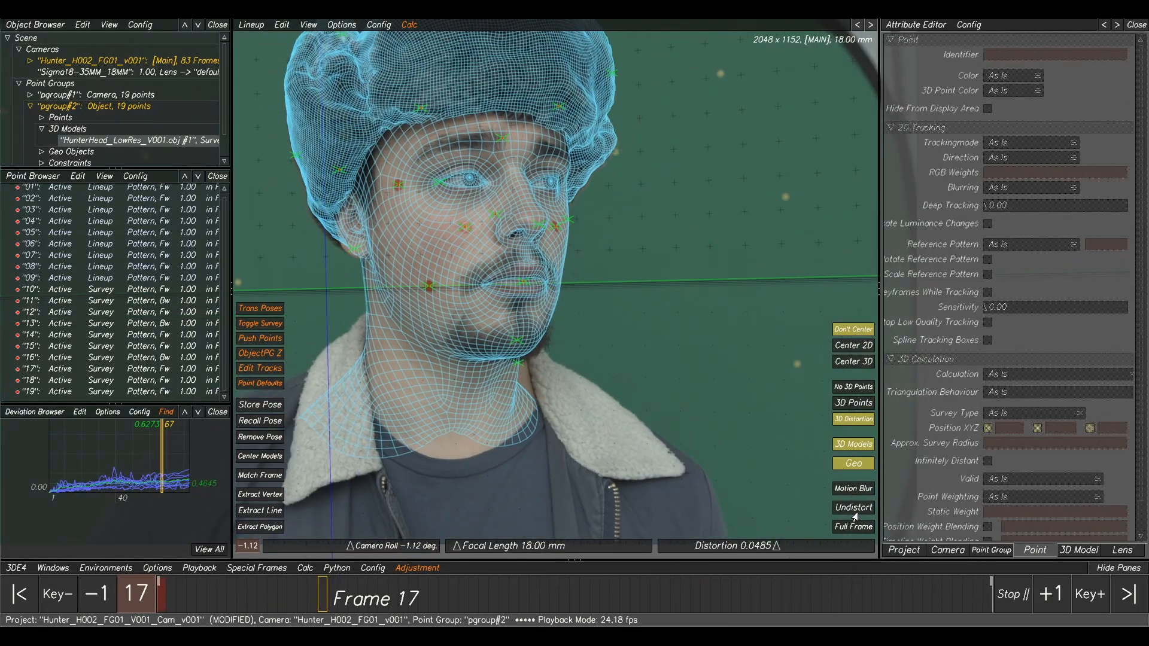
{"action": "left_click", "coordinate": [855, 514]}
{"action": "key", "text": "space"}
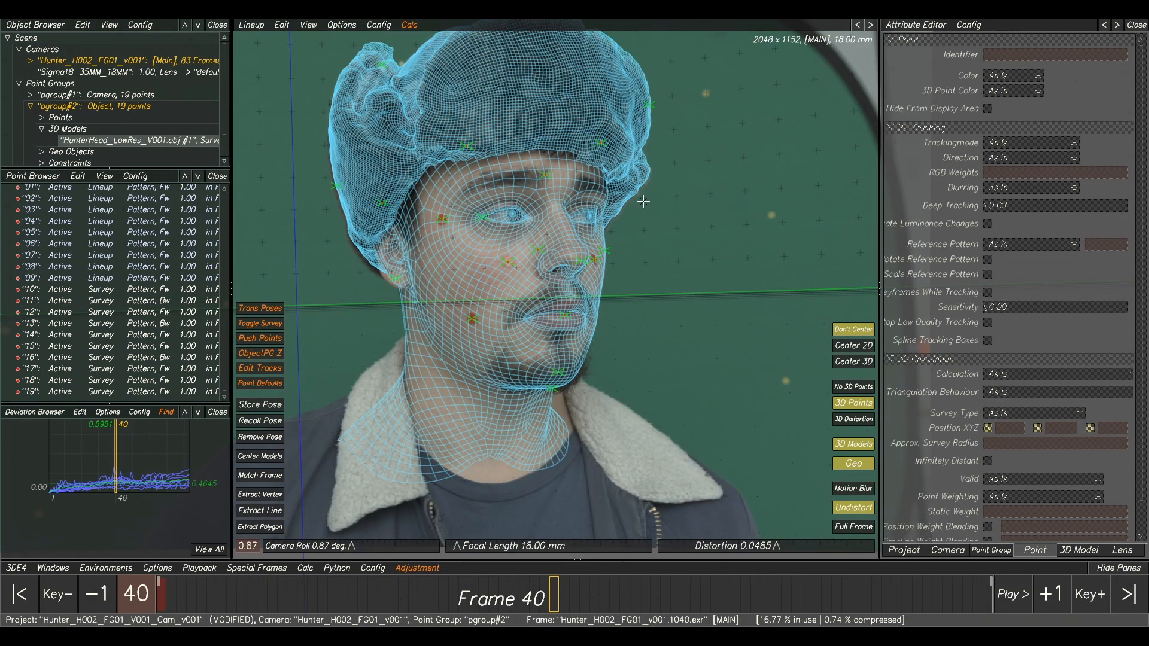
Step: Examine up close how the head wireframe sits on the face and hat by scrubbing and playing through the shot
{"action": "middle_click_drag", "start_coordinate": [643, 202], "coordinate": [675, 266], "text": "ctrl"}
{"action": "right_click_drag", "start_coordinate": [675, 267], "coordinate": [641, 337], "text": "ctrl"}
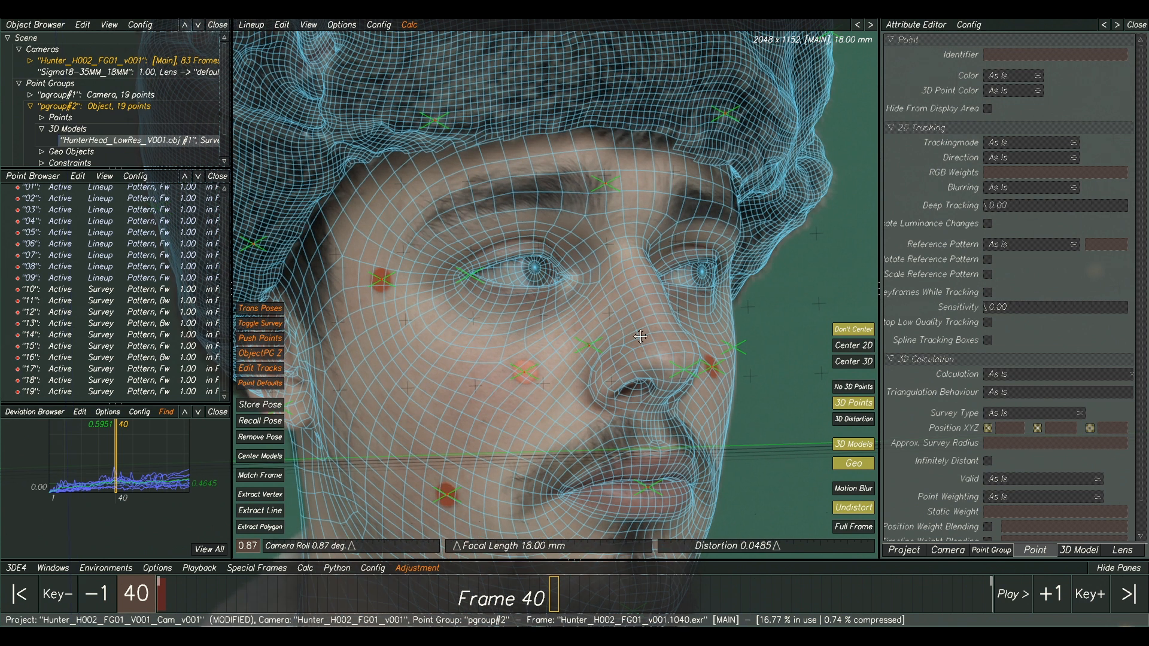
{"action": "middle_click_drag", "start_coordinate": [641, 337], "coordinate": [632, 238], "text": "ctrl"}
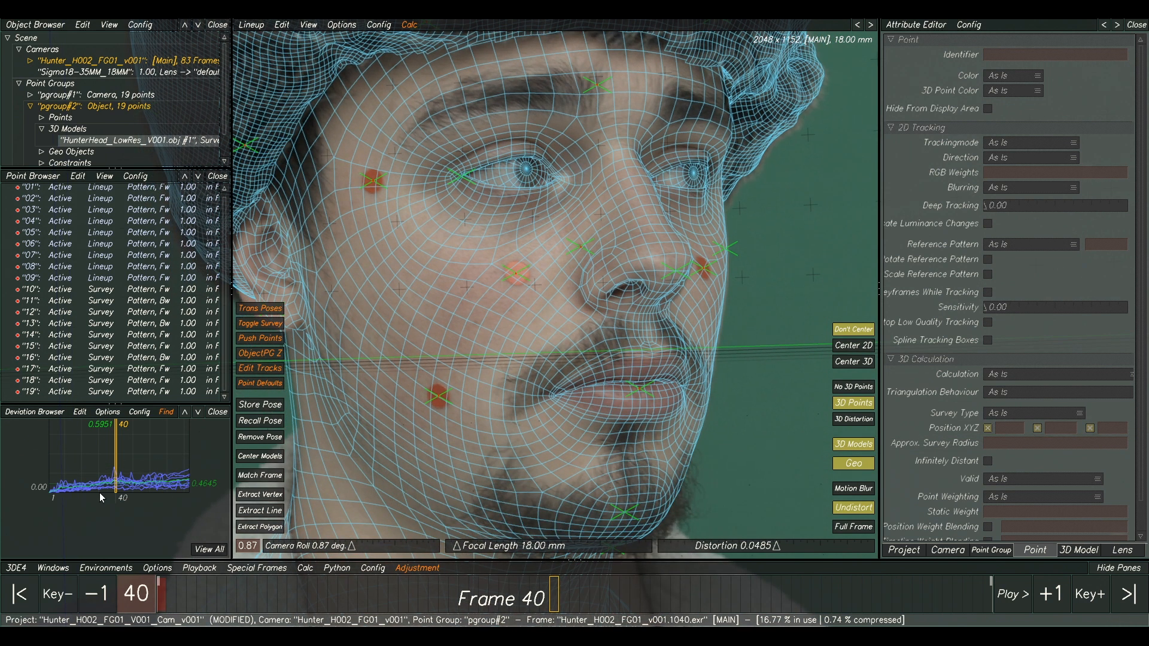
{"action": "middle_click_drag", "start_coordinate": [723, 458], "coordinate": [723, 417], "text": "ctrl"}
{"action": "right_click_drag", "start_coordinate": [724, 417], "coordinate": [667, 402], "text": "ctrl"}
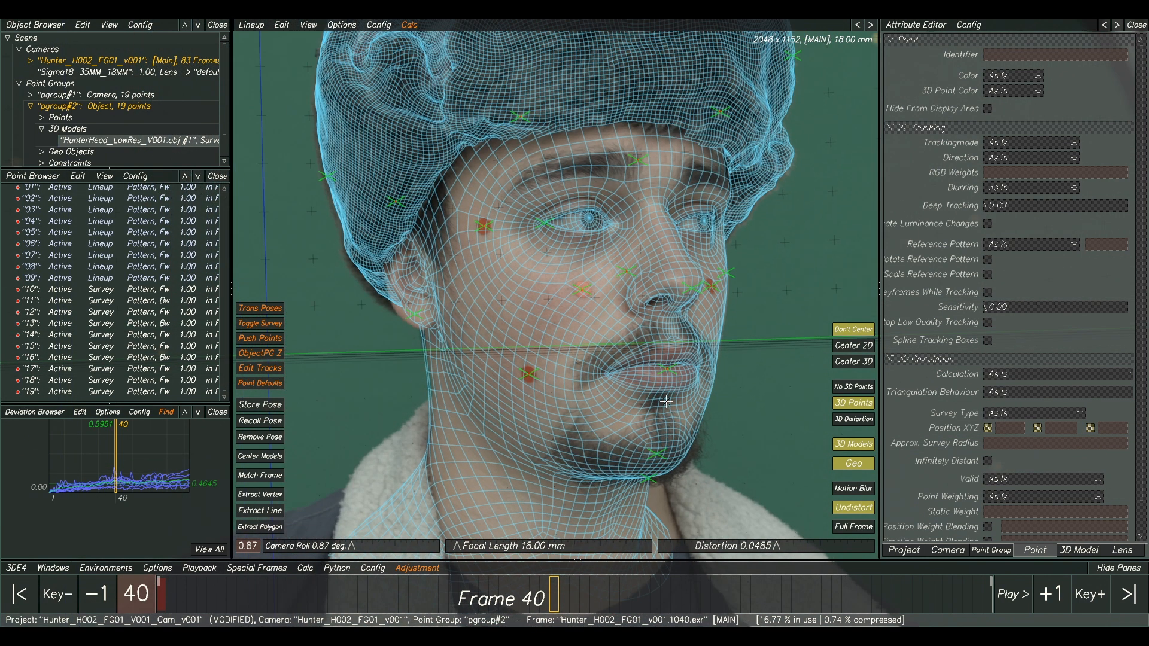
{"action": "mouse_move", "coordinate": [597, 596]}
{"action": "left_mouse_down"}
{"action": "mouse_move", "coordinate": [917, 574]}
{"action": "mouse_move", "coordinate": [575, 573]}
{"action": "left_mouse_up"}
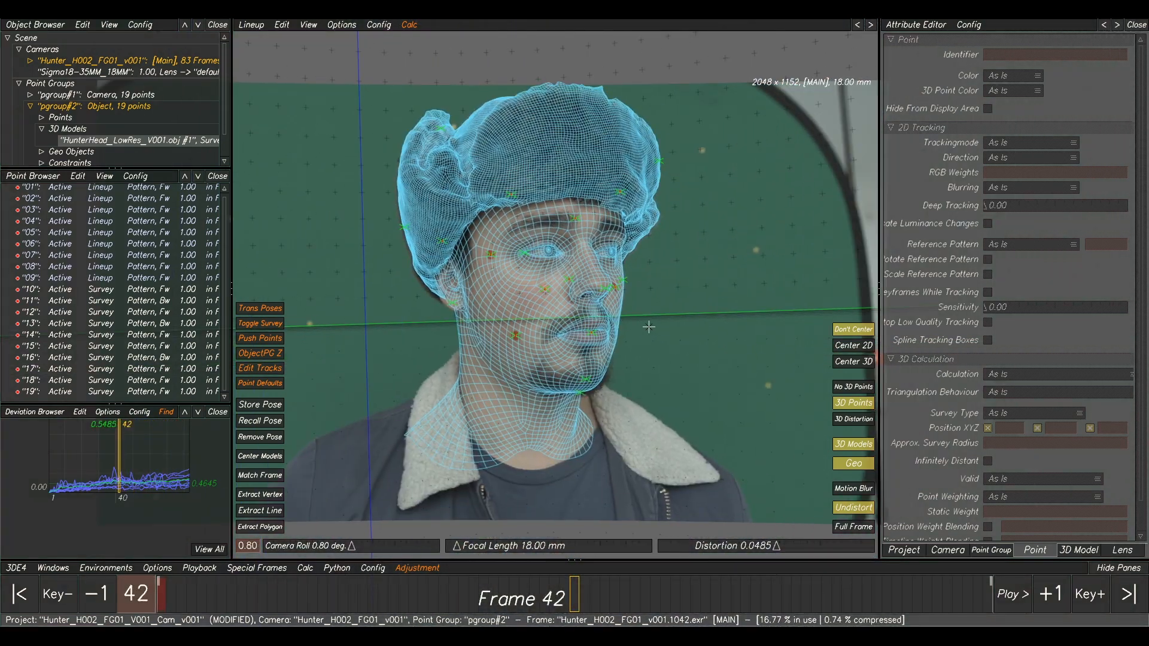
{"action": "left_click_drag", "start_coordinate": [634, 606], "coordinate": [324, 566]}
{"action": "scroll", "coordinate": [688, 264], "scroll_direction": "down", "scroll_amount": 5}
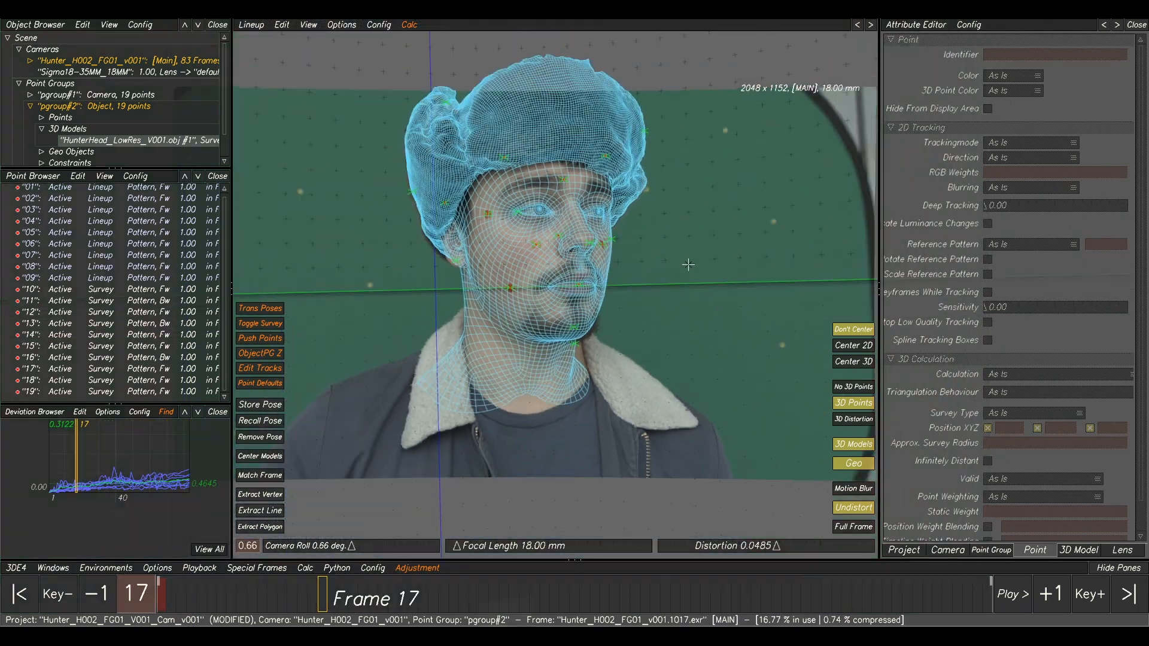
{"action": "key", "text": "space"}
{"action": "scroll", "coordinate": [689, 300], "scroll_direction": "up", "scroll_amount": 5}
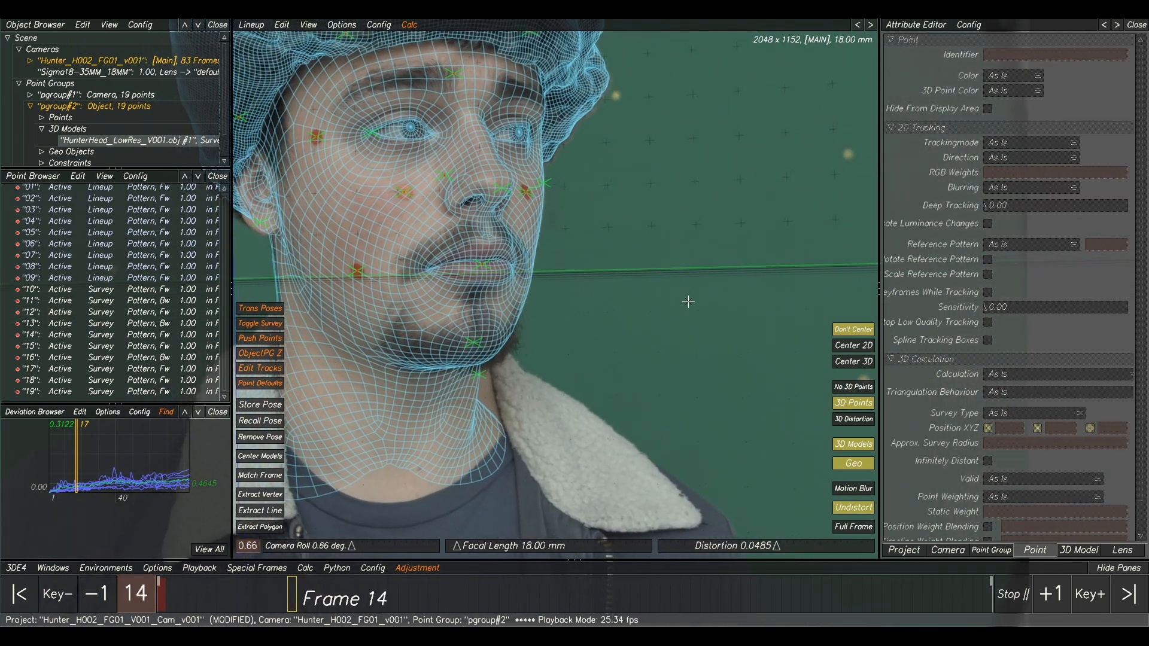
{"action": "key", "text": "space"}
{"action": "scroll", "coordinate": [485, 230], "scroll_direction": "up", "scroll_amount": 4}
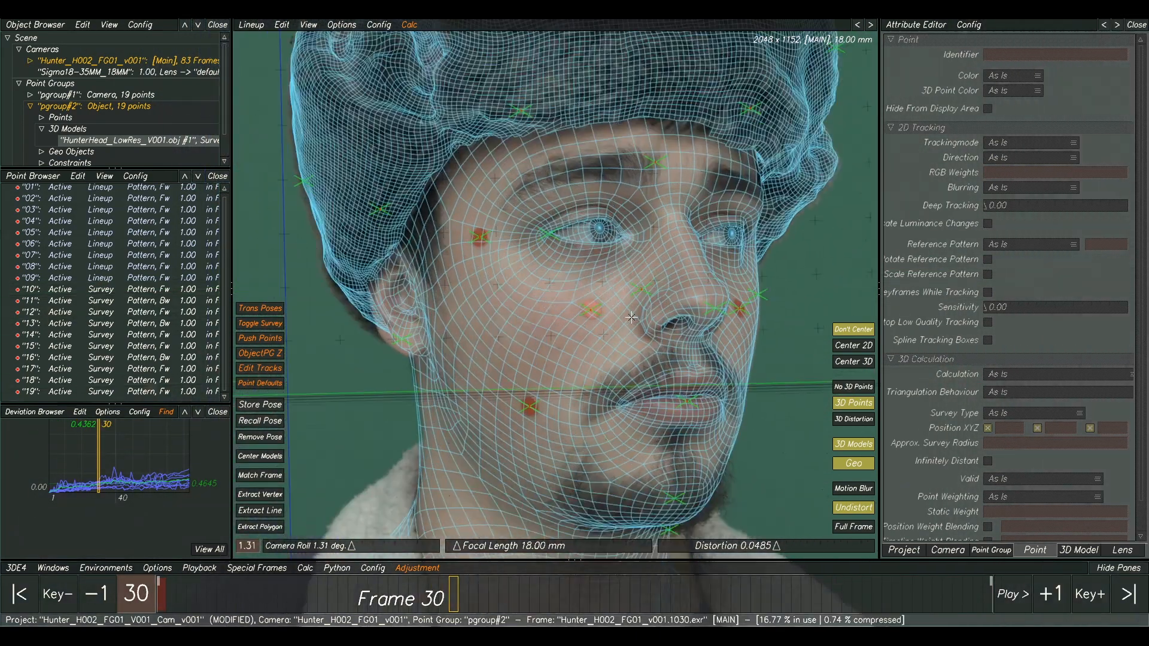
Step: Centre the lineup view on the 3D positions of points 12 and 10 to inspect the track around them
{"action": "left_click", "coordinate": [579, 308]}
{"action": "left_click", "coordinate": [853, 362]}
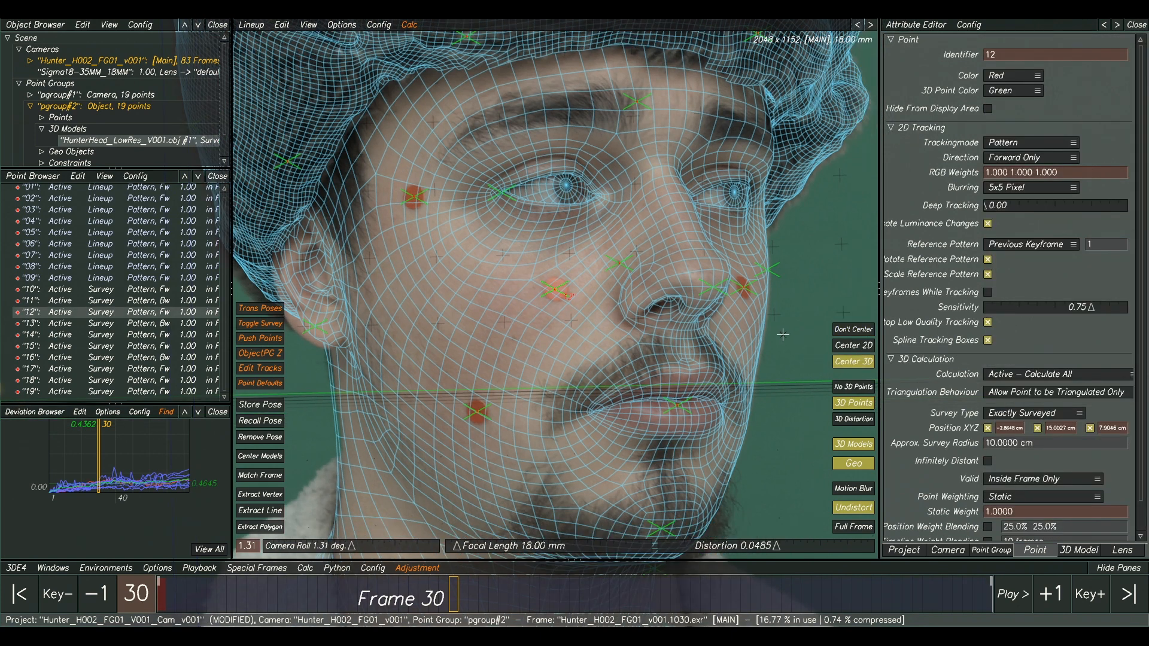
{"action": "mouse_move", "coordinate": [468, 607]}
{"action": "left_mouse_down"}
{"action": "mouse_move", "coordinate": [697, 598]}
{"action": "mouse_move", "coordinate": [294, 599]}
{"action": "mouse_move", "coordinate": [440, 623]}
{"action": "mouse_move", "coordinate": [304, 599]}
{"action": "mouse_move", "coordinate": [583, 599]}
{"action": "mouse_move", "coordinate": [464, 599]}
{"action": "left_mouse_up"}
{"action": "left_click", "coordinate": [476, 492]}
{"action": "scroll", "coordinate": [661, 371], "scroll_direction": "down", "scroll_amount": 5}
{"action": "middle_click_drag", "start_coordinate": [661, 371], "coordinate": [634, 384]}
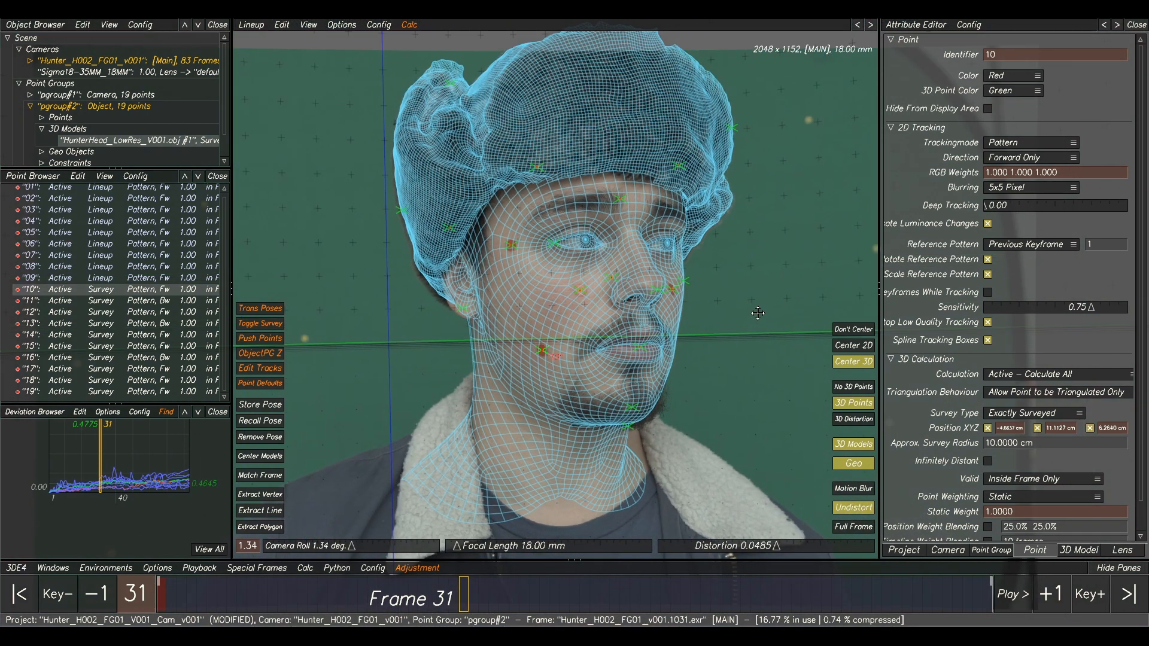
{"action": "middle_click_drag", "start_coordinate": [758, 313], "coordinate": [735, 300]}
{"action": "left_click", "coordinate": [673, 453]}
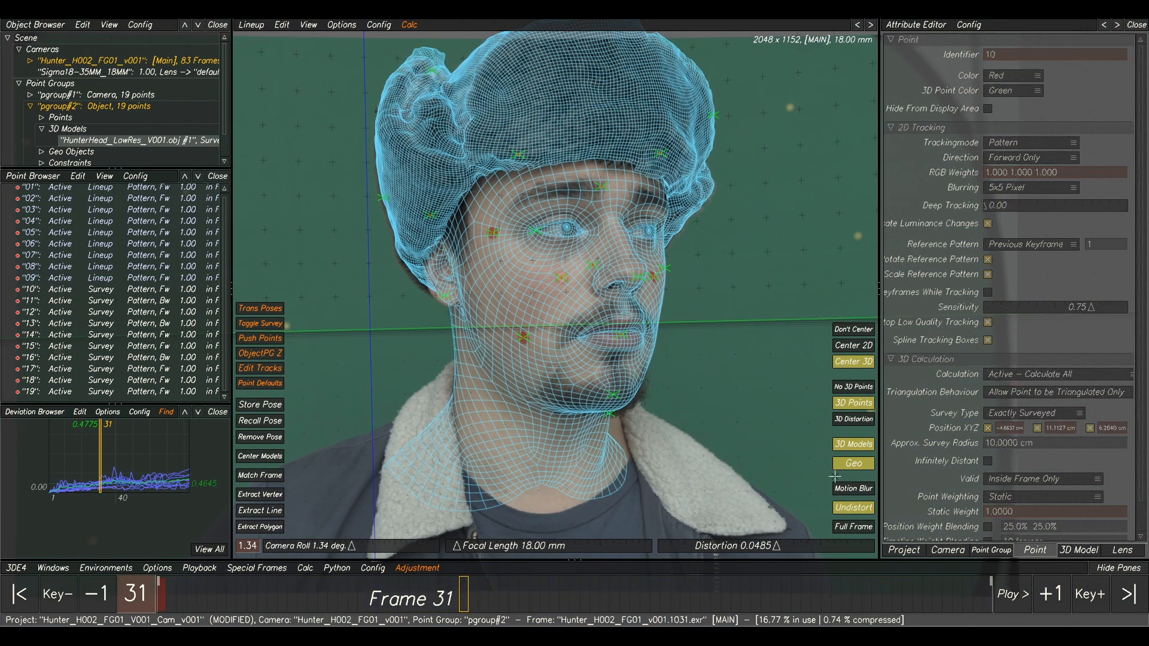
Step: Play the shot with the full frame in view to review the overall head track
{"action": "left_click", "coordinate": [845, 533]}
{"action": "key", "text": "space"}
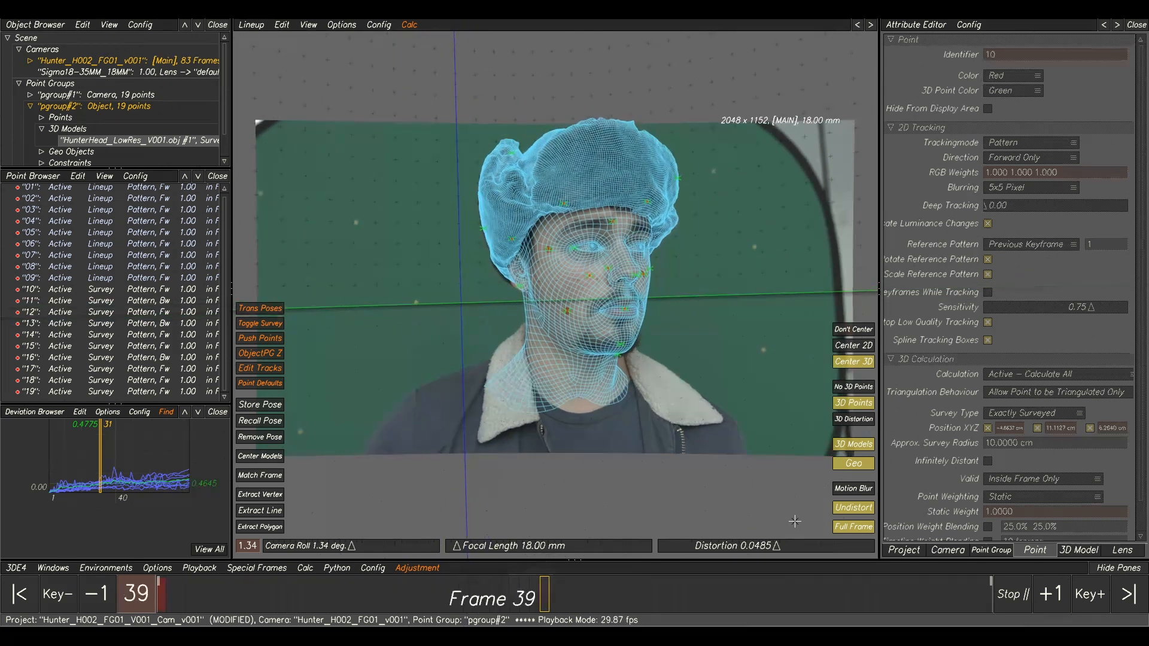
{"action": "key", "text": "space"}
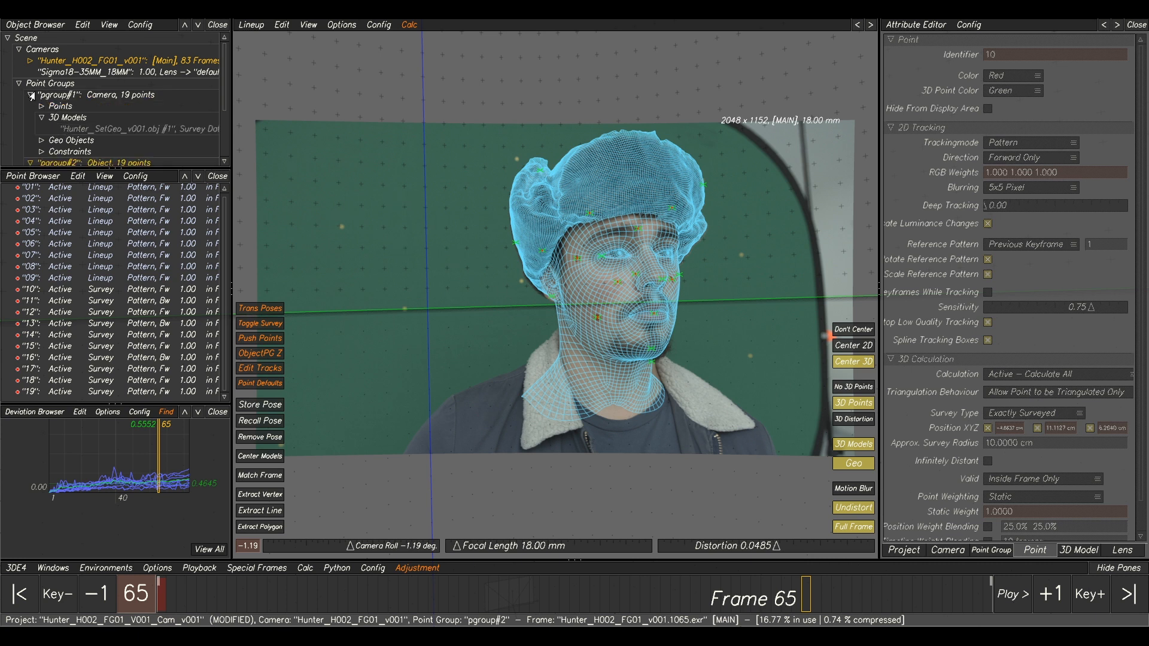
Step: Show the Hunter_SetGeo_v001.obj model of pgroup#1 and tint it yellow with red 0.57 and blue 0.18
{"action": "left_click", "coordinate": [100, 128]}
{"action": "left_click", "coordinate": [1000, 209]}
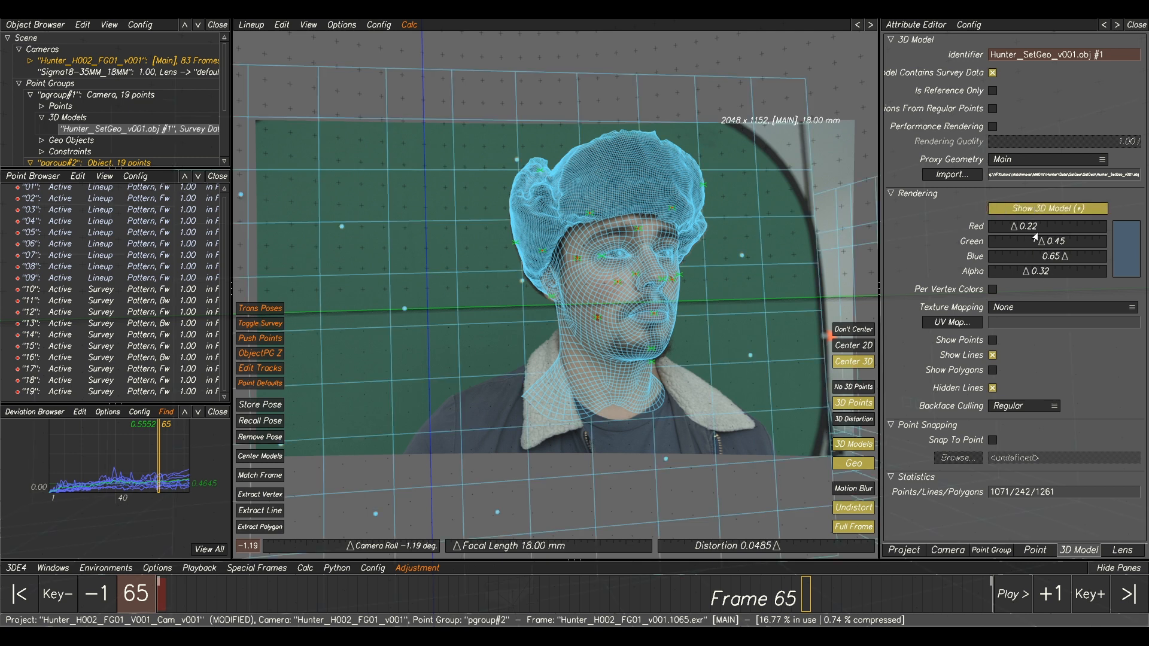
{"action": "left_click_drag", "start_coordinate": [1016, 228], "coordinate": [1008, 258]}
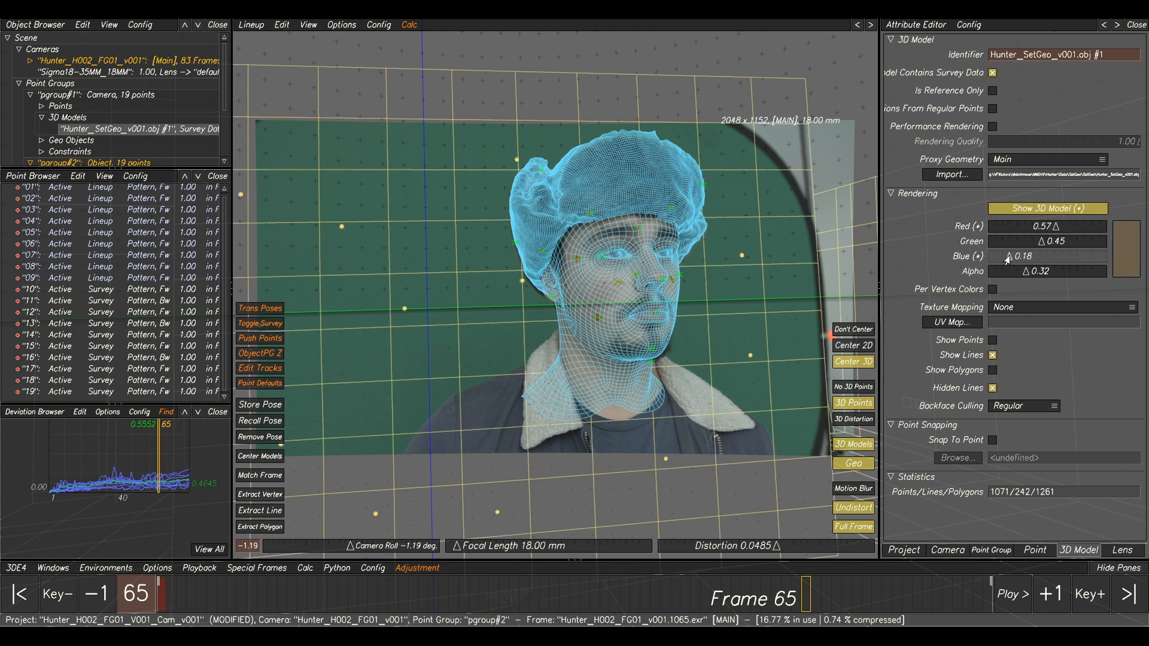
Step: Play back the full frame with the set geometry and head model shown together to check both tracks
{"action": "left_click", "coordinate": [855, 526]}
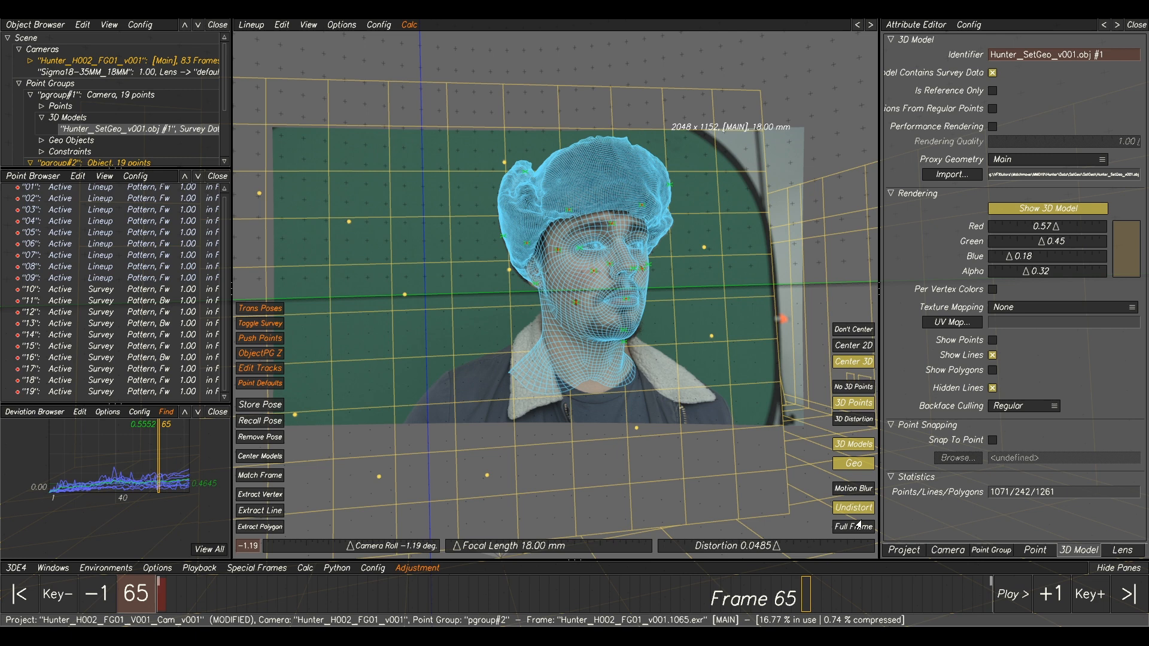
{"action": "left_click", "coordinate": [858, 525]}
{"action": "key", "text": "space"}
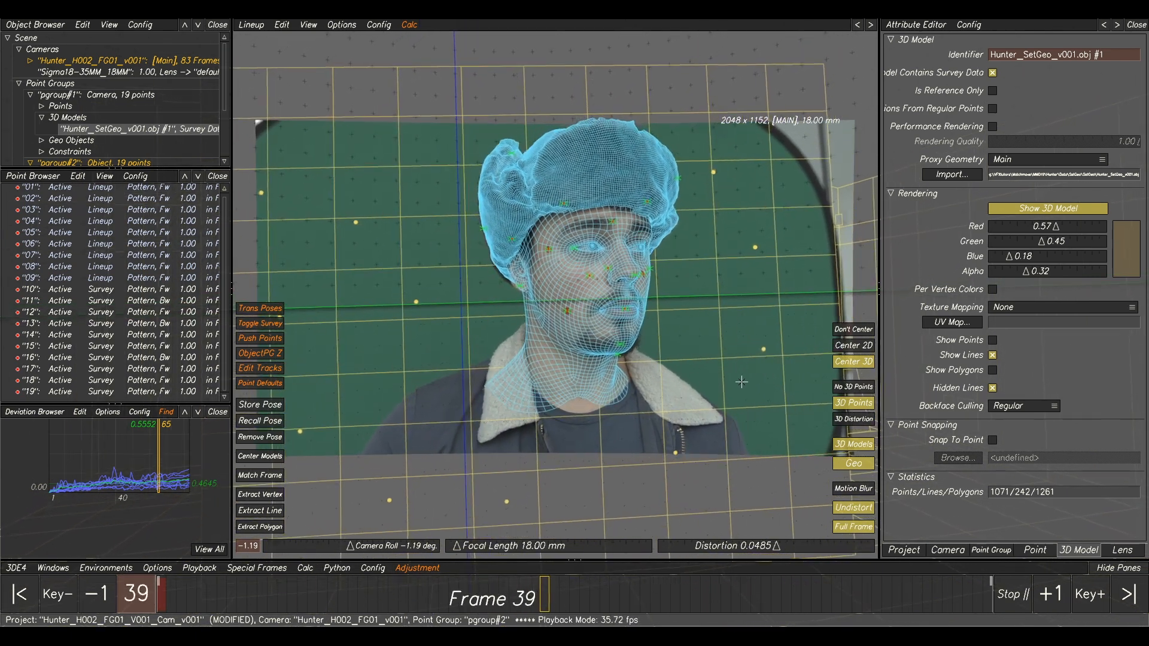
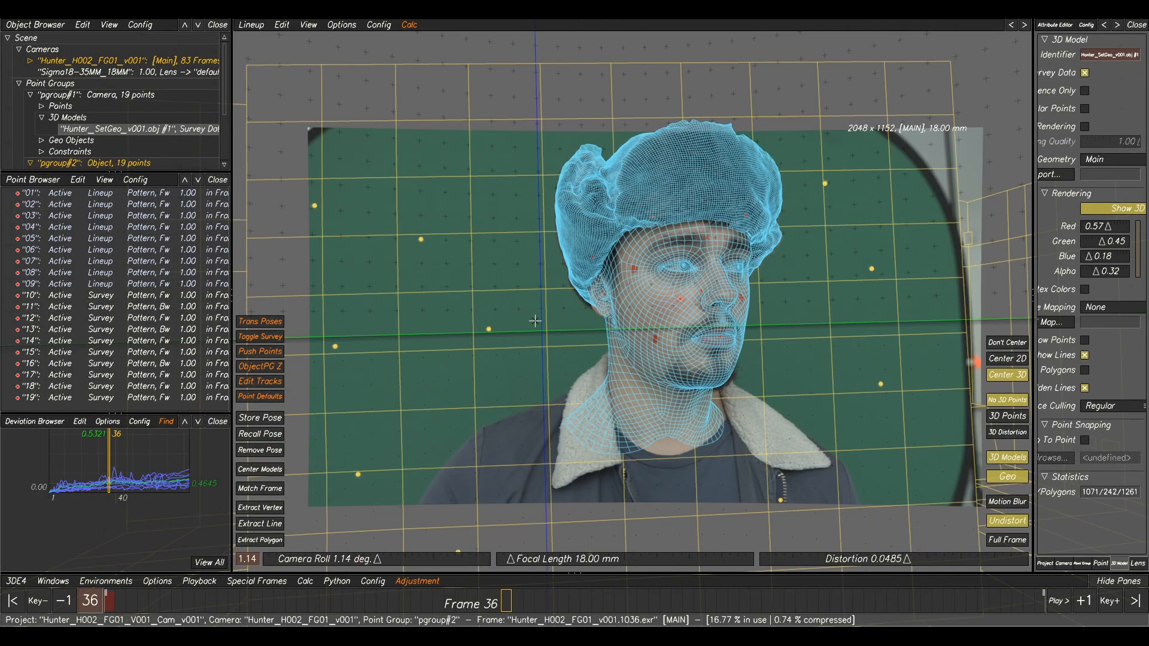
Step: Set up a Maya MEL-script export of all cameras with start frame 1001 and no 3D models
{"action": "left_click", "coordinate": [14, 583]}
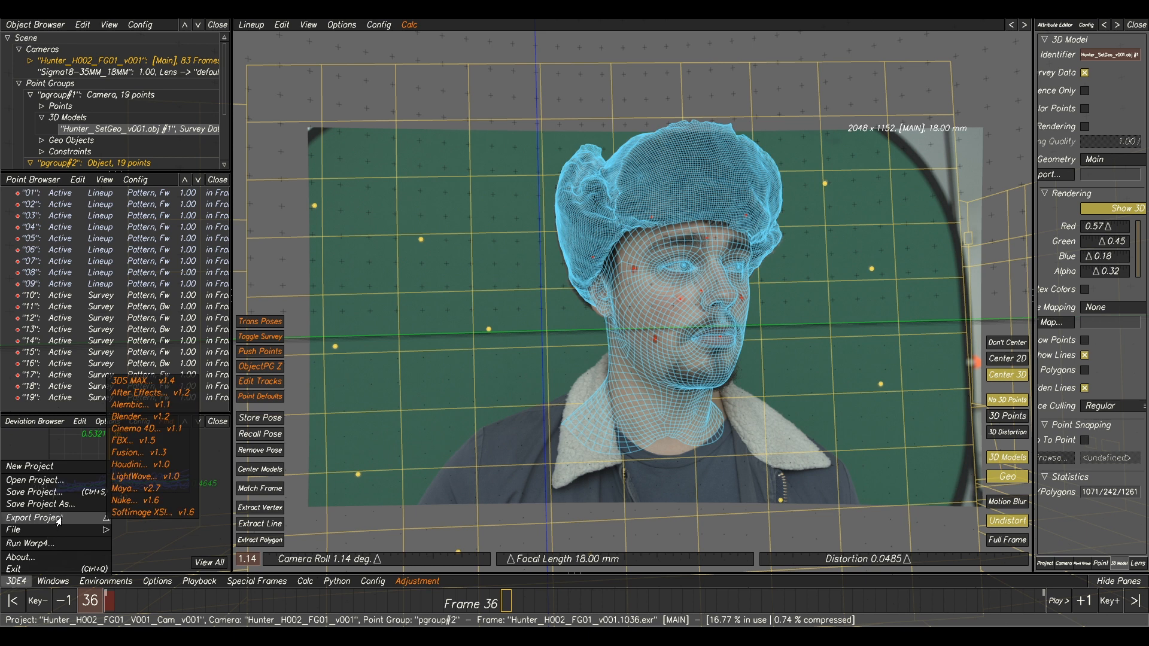
{"action": "left_click", "coordinate": [142, 491]}
{"action": "left_click", "coordinate": [513, 264]}
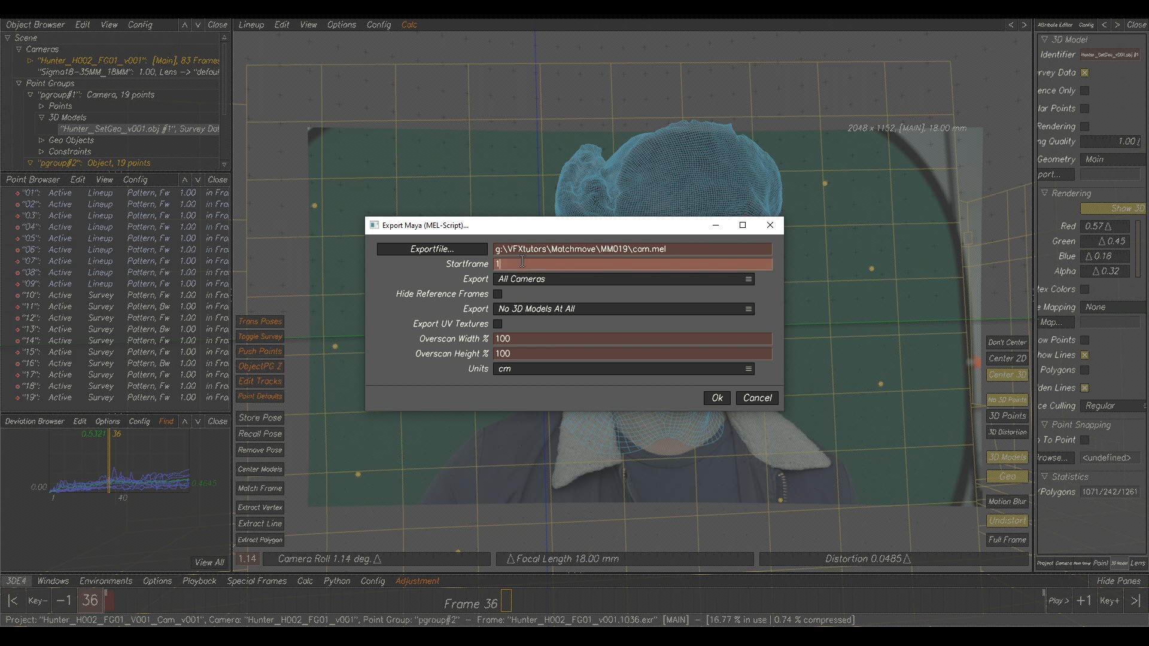
{"action": "type", "text": "001"}
{"action": "left_click", "coordinate": [500, 311]}
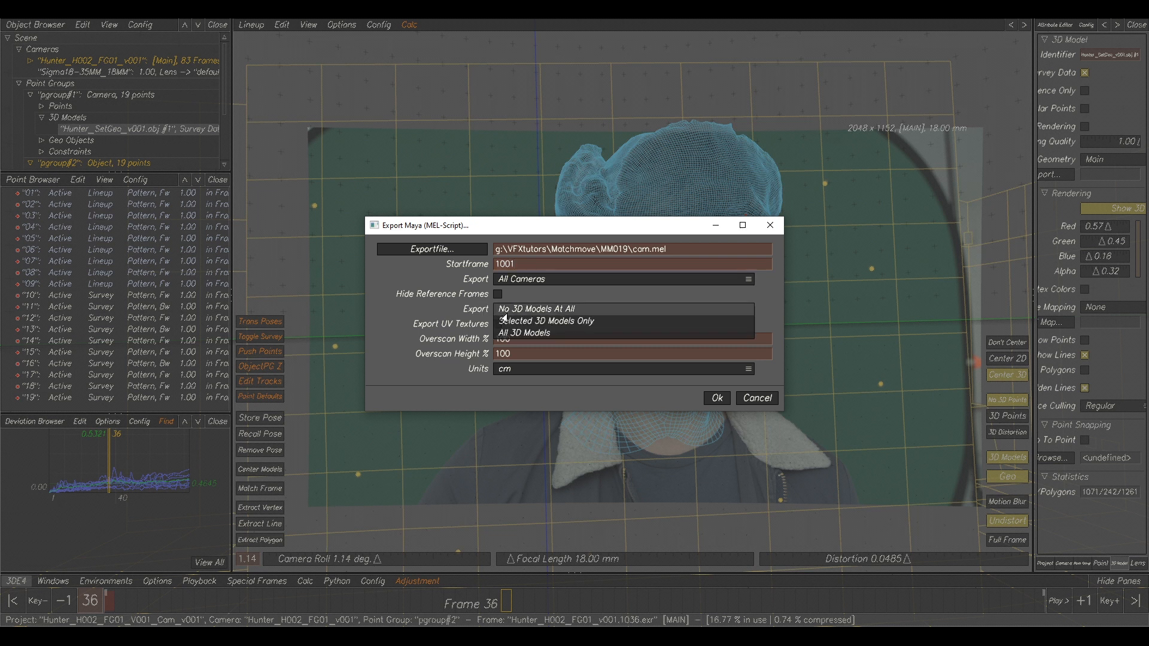
{"action": "left_click", "coordinate": [503, 311]}
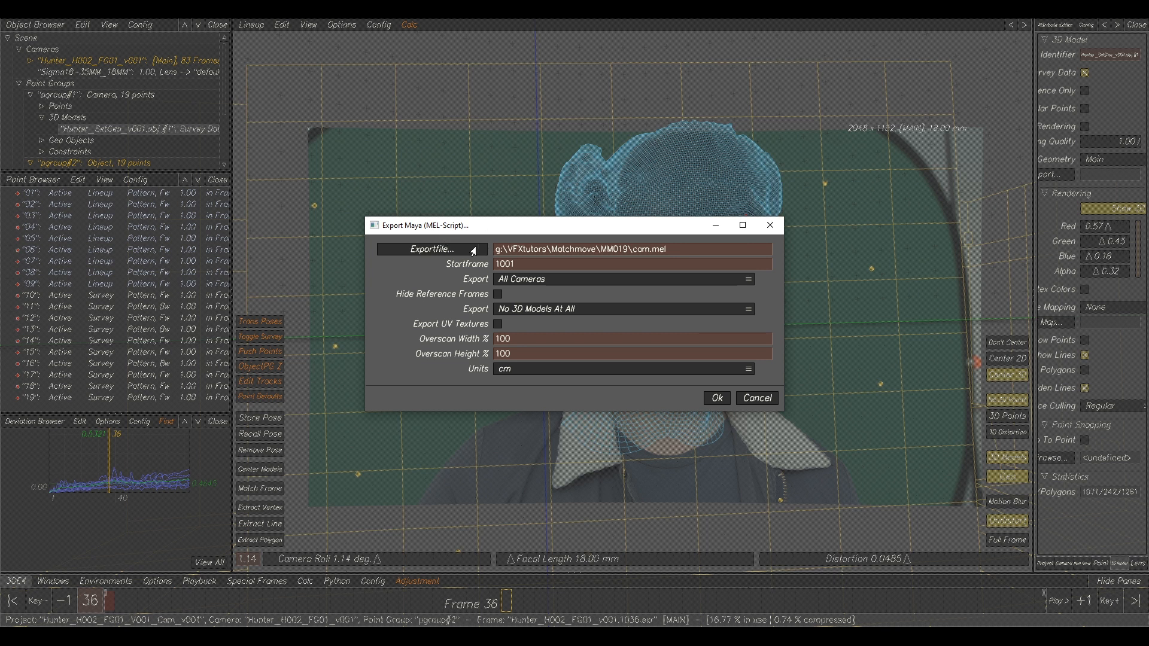
Step: Name the export file Hunter_H002_Fg01_V001_Cam_v001 in the MM019\TUT folder and export the project to Maya
{"action": "left_click", "coordinate": [432, 249]}
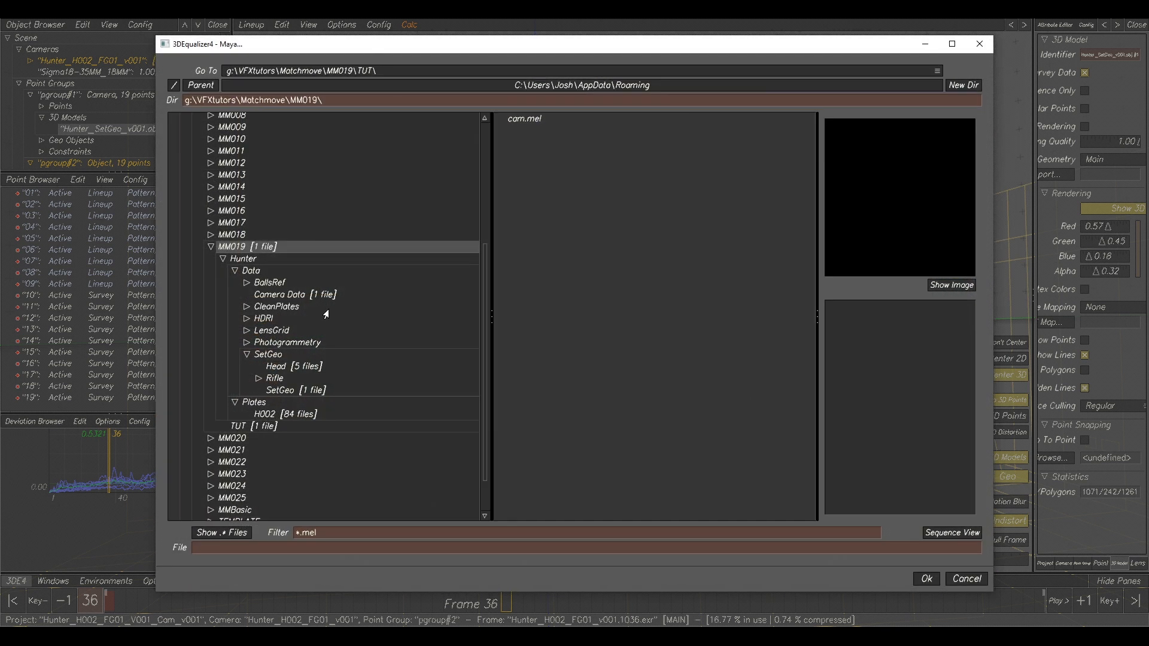
{"action": "left_click", "coordinate": [251, 427]}
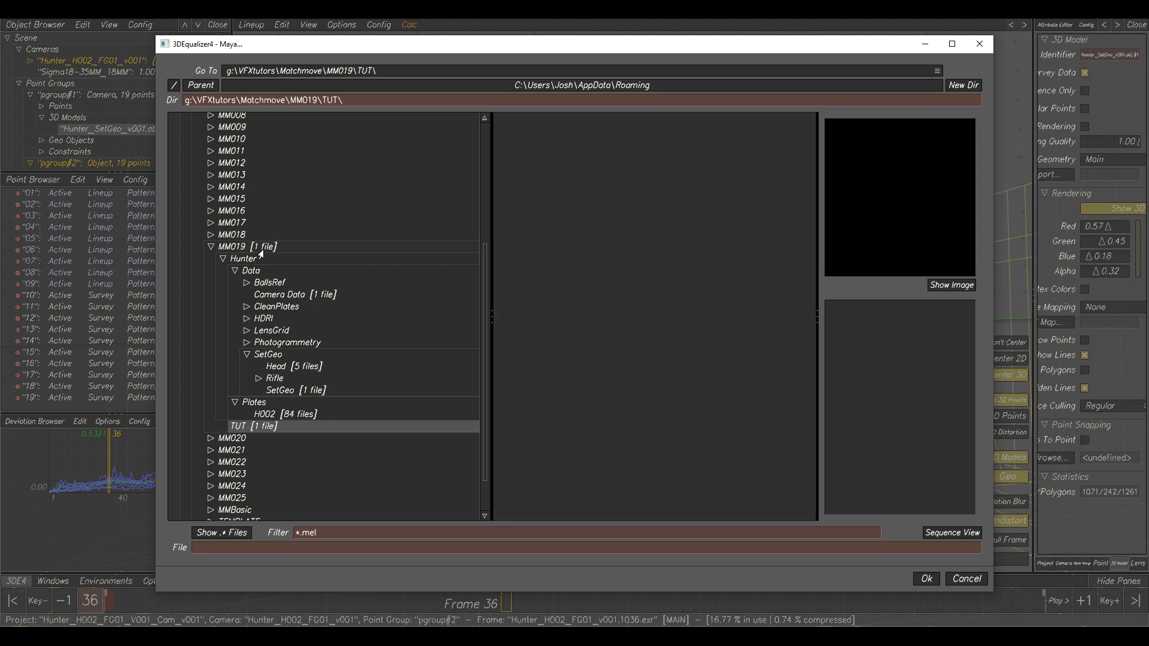
{"action": "left_click", "coordinate": [290, 547]}
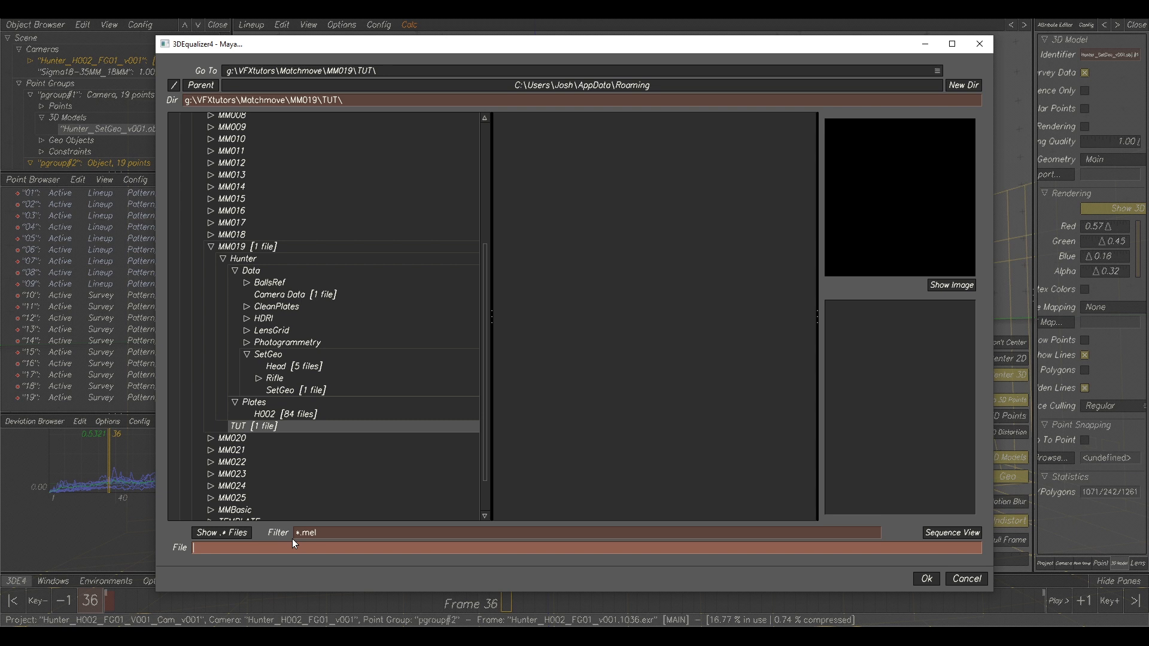
{"action": "type", "text": "Hunter_H002_"}
{"action": "type", "text": "Fg01_V001_Cam_v001"}
{"action": "left_click", "coordinate": [916, 579]}
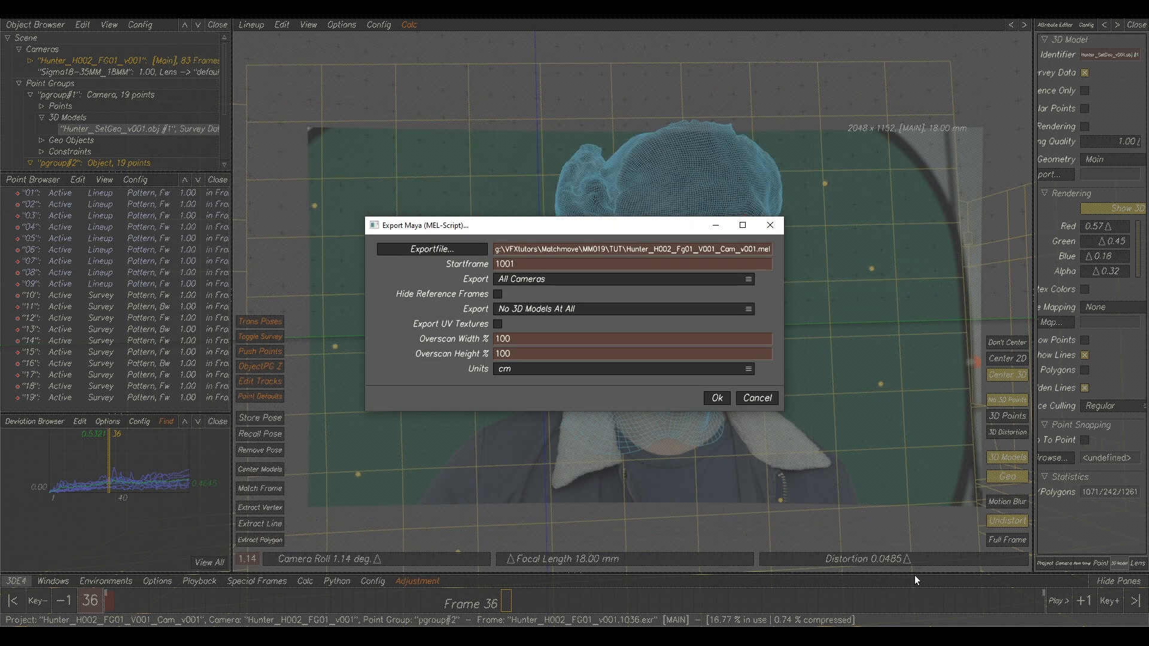
{"action": "left_click", "coordinate": [714, 399]}
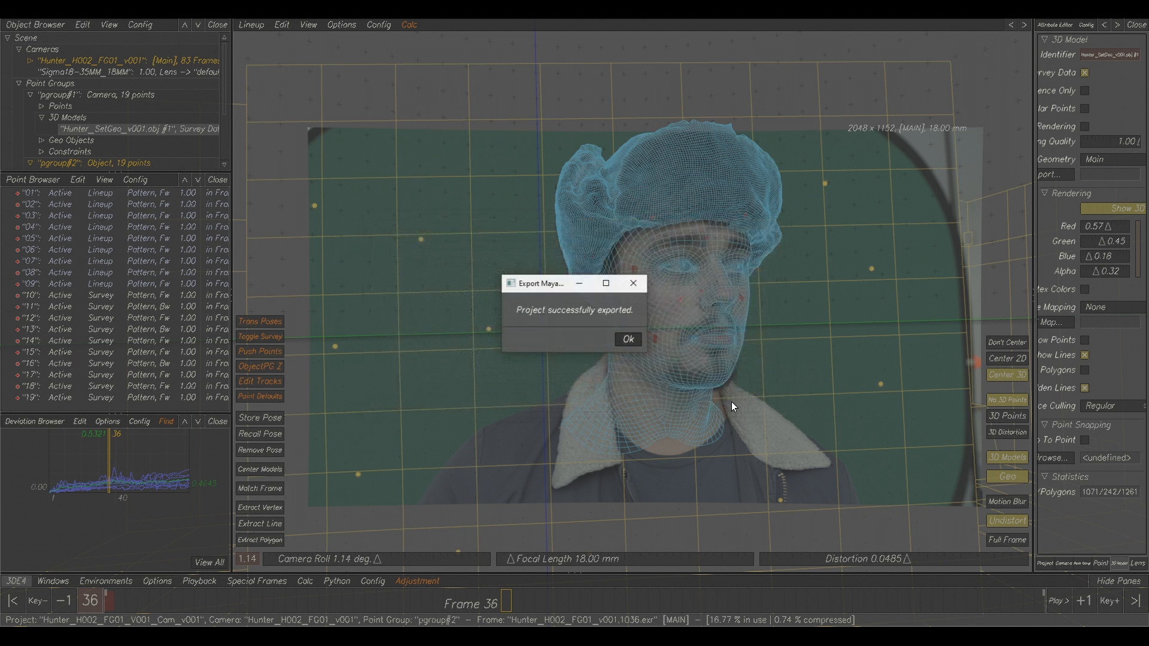
{"action": "left_click", "coordinate": [628, 340]}
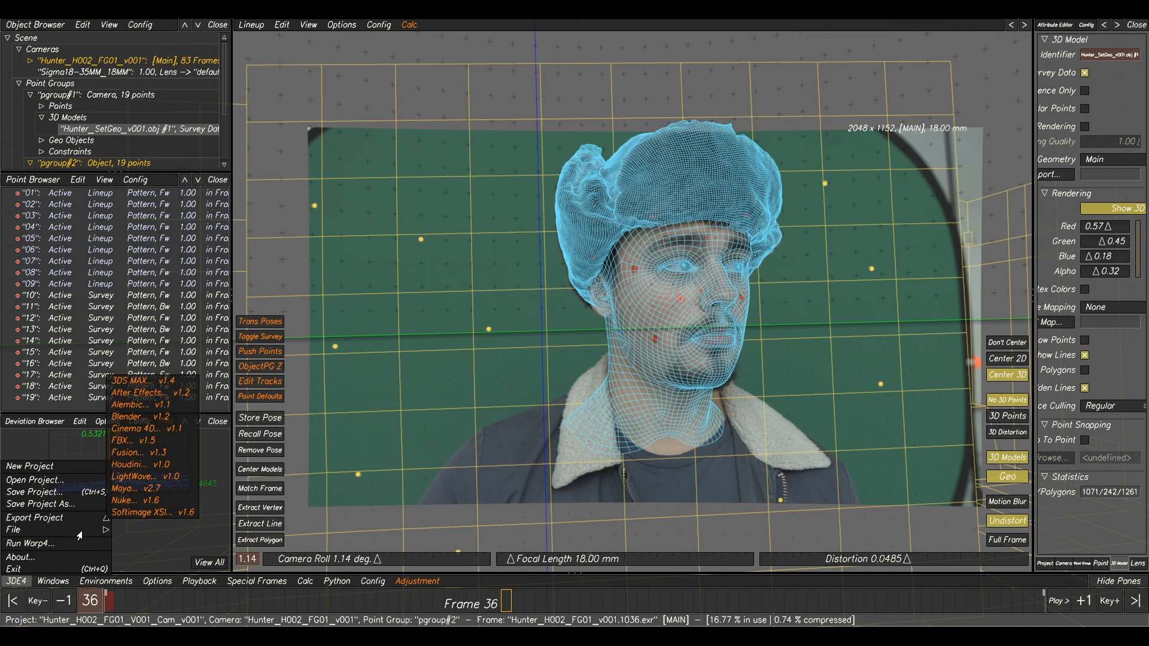
Step: Export the Nuke LD_3DE4 lens distortion node as Hunter_H002_FG01_V001_NukeLDnode_v001 in the MM019\TUT folder
{"action": "mouse_move", "coordinate": [77, 534]}
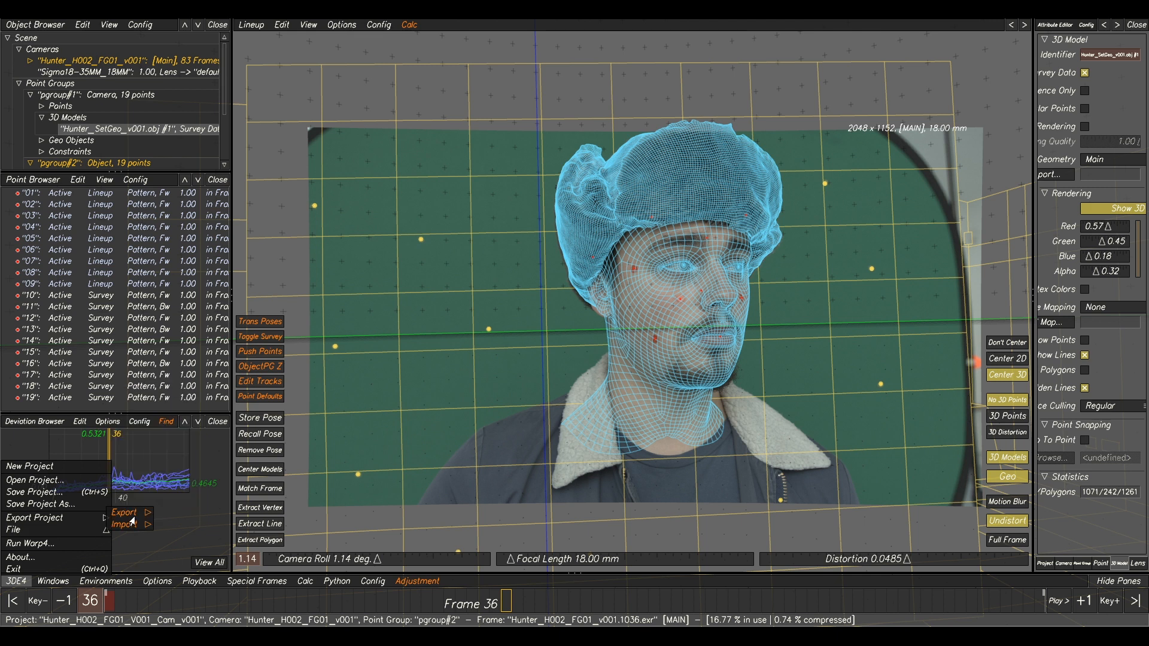
{"action": "mouse_move", "coordinate": [131, 515]}
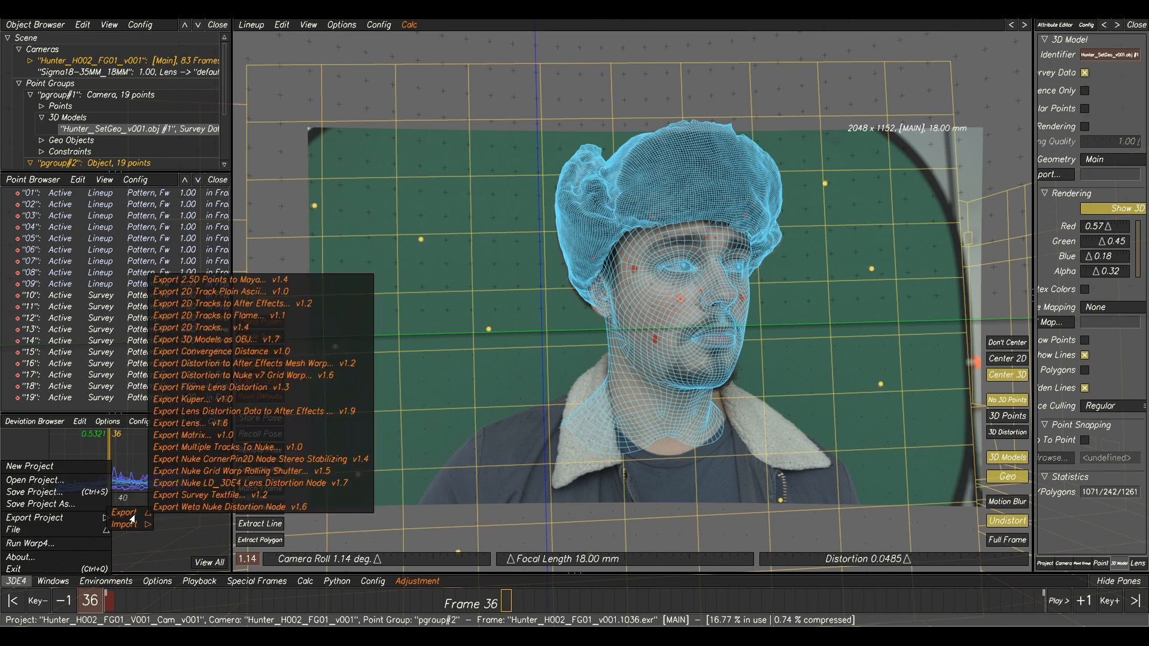
{"action": "left_click", "coordinate": [261, 484]}
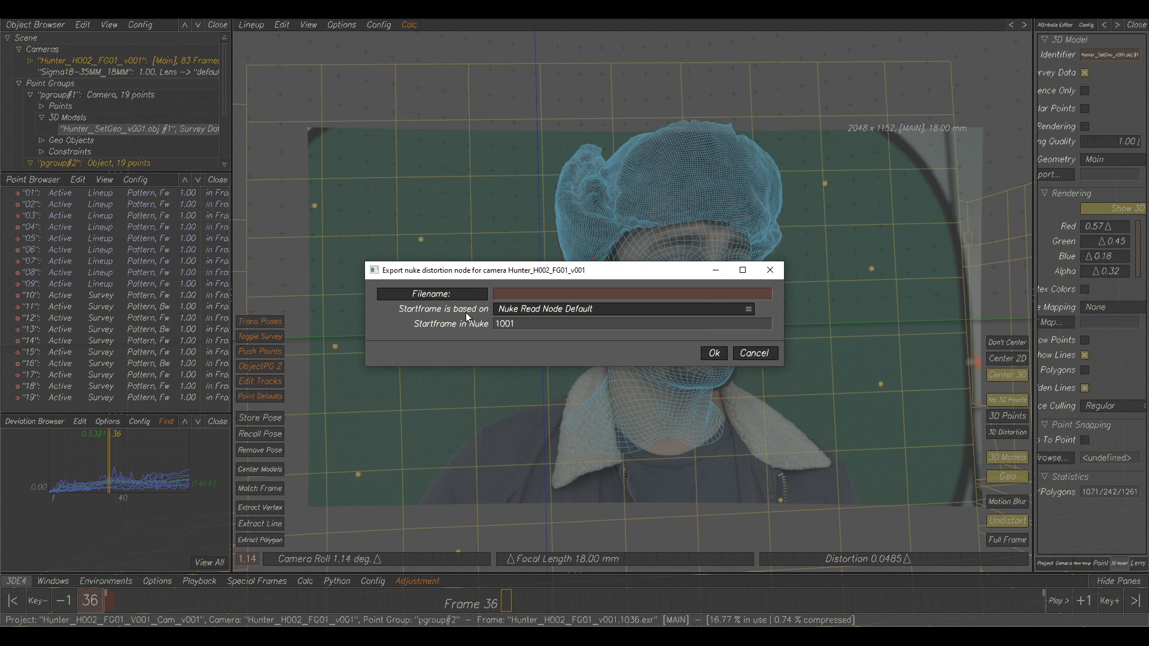
{"action": "left_click", "coordinate": [446, 295]}
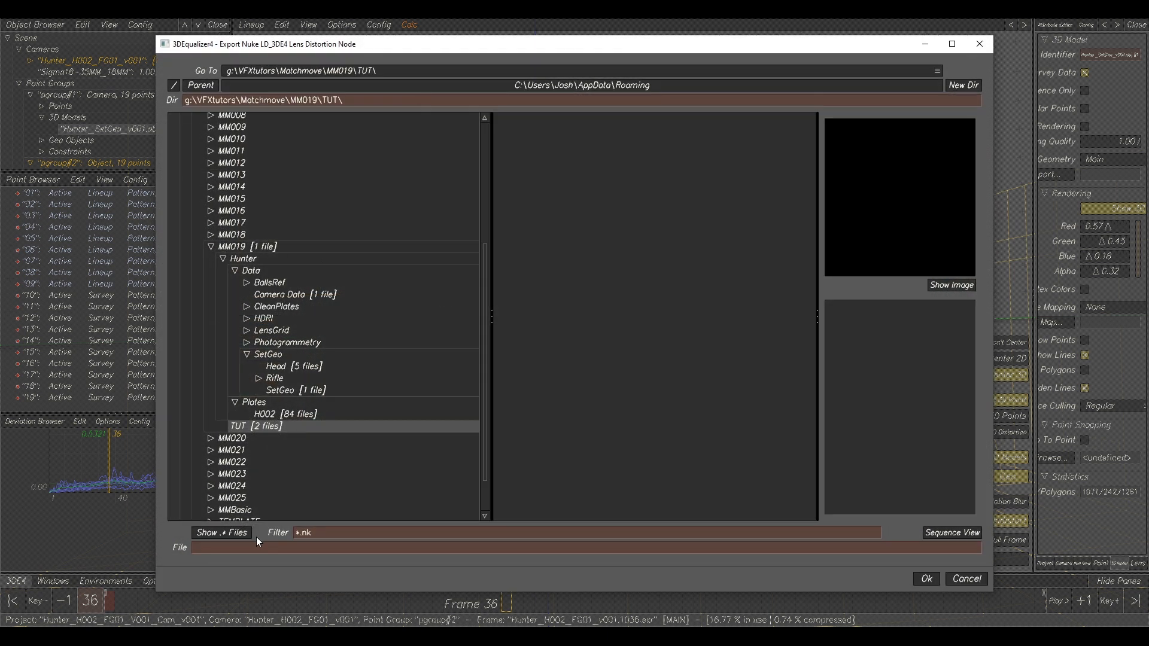
{"action": "left_click", "coordinate": [257, 546]}
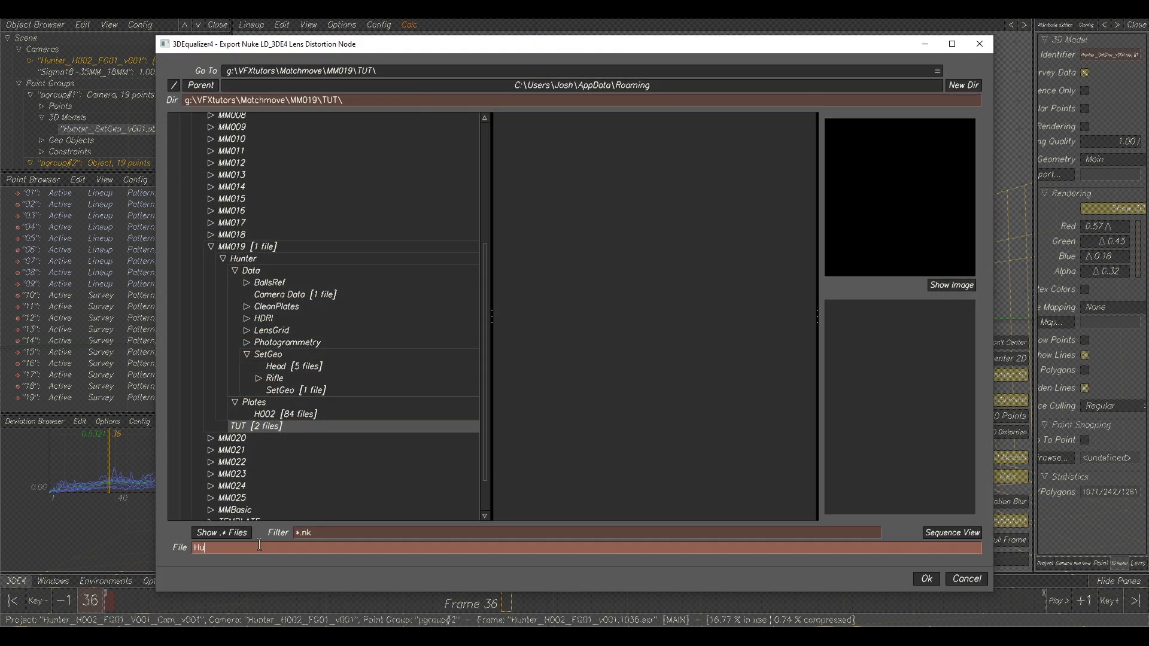
{"action": "type", "text": "Hunter_H002_FG01_V001_NukeLDnode_v001"}
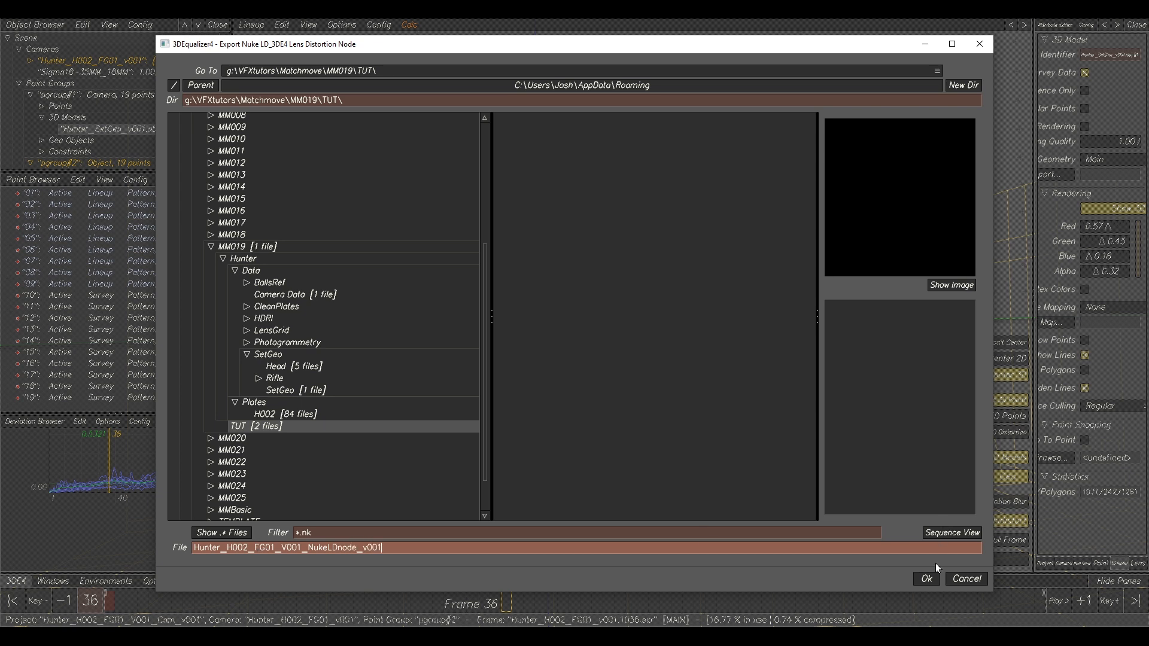
{"action": "left_click", "coordinate": [927, 579]}
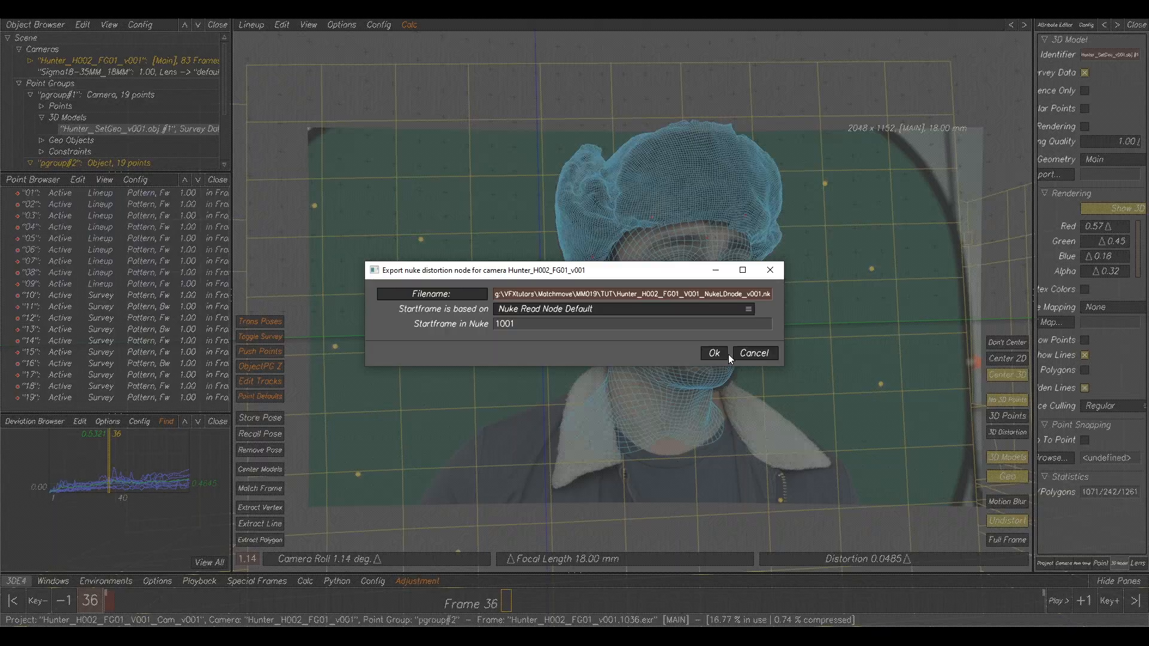
{"action": "left_click", "coordinate": [715, 353]}
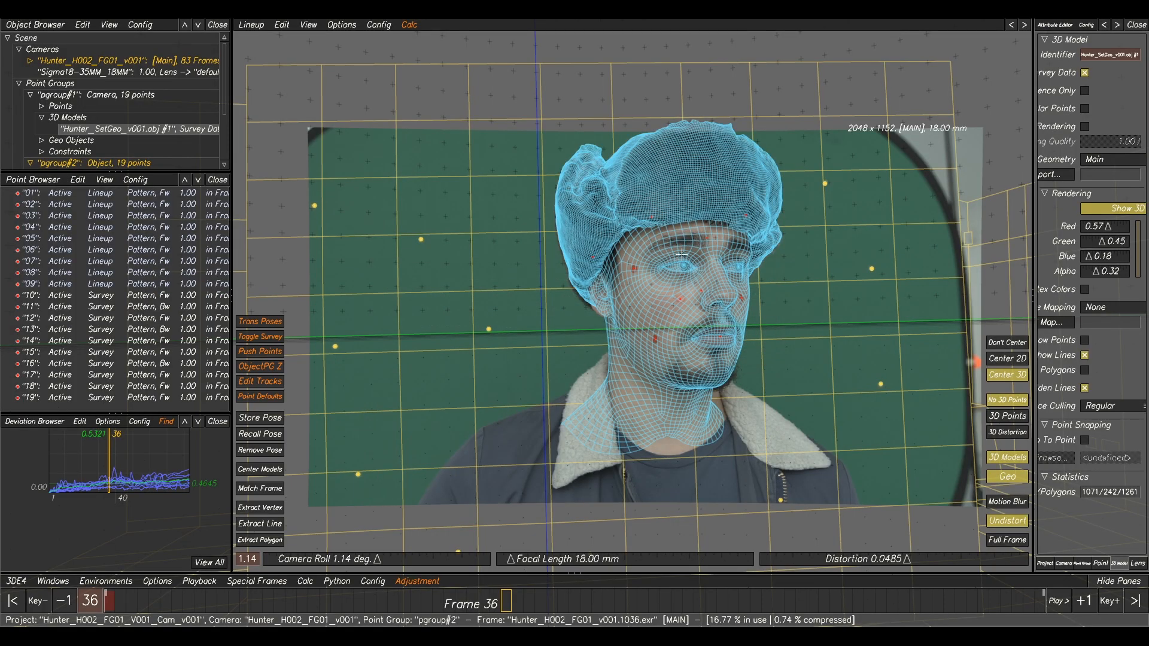
Step: Go to frame 1, show the scene in the 3D orientation view and select pgroup#2's HunterHead_LowRes_V001.obj model
{"action": "left_click_drag", "start_coordinate": [485, 601], "coordinate": [58, 606]}
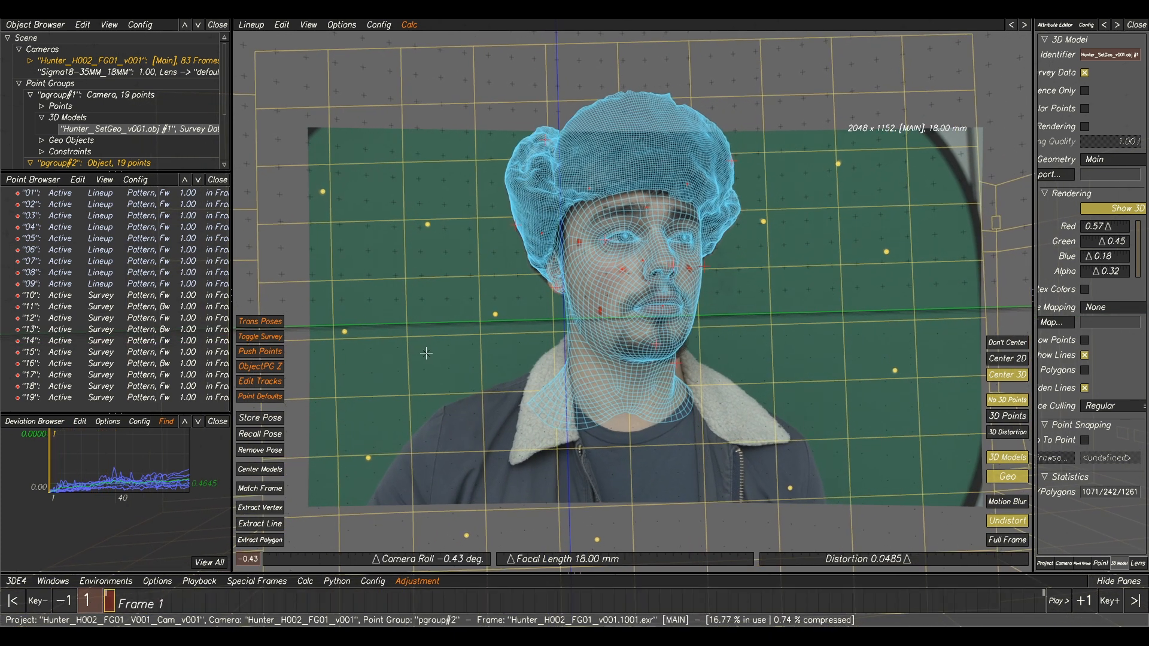
{"action": "key", "text": "F3"}
{"action": "middle_click_drag", "start_coordinate": [378, 307], "coordinate": [491, 248], "text": "alt"}
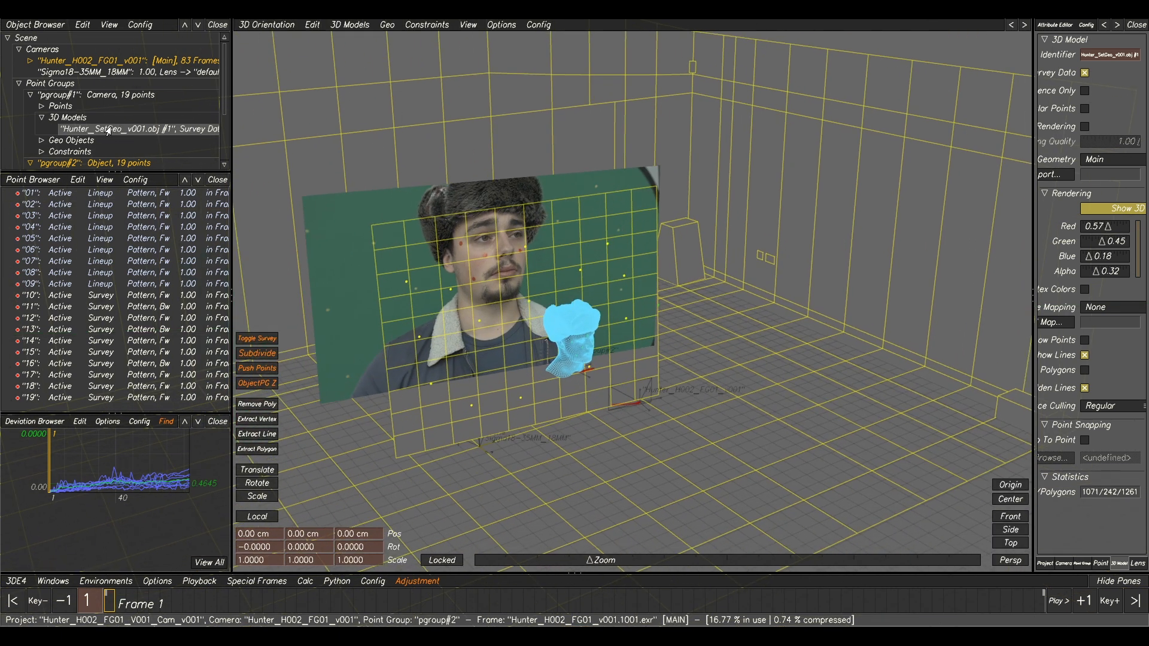
{"action": "left_click", "coordinate": [30, 95]}
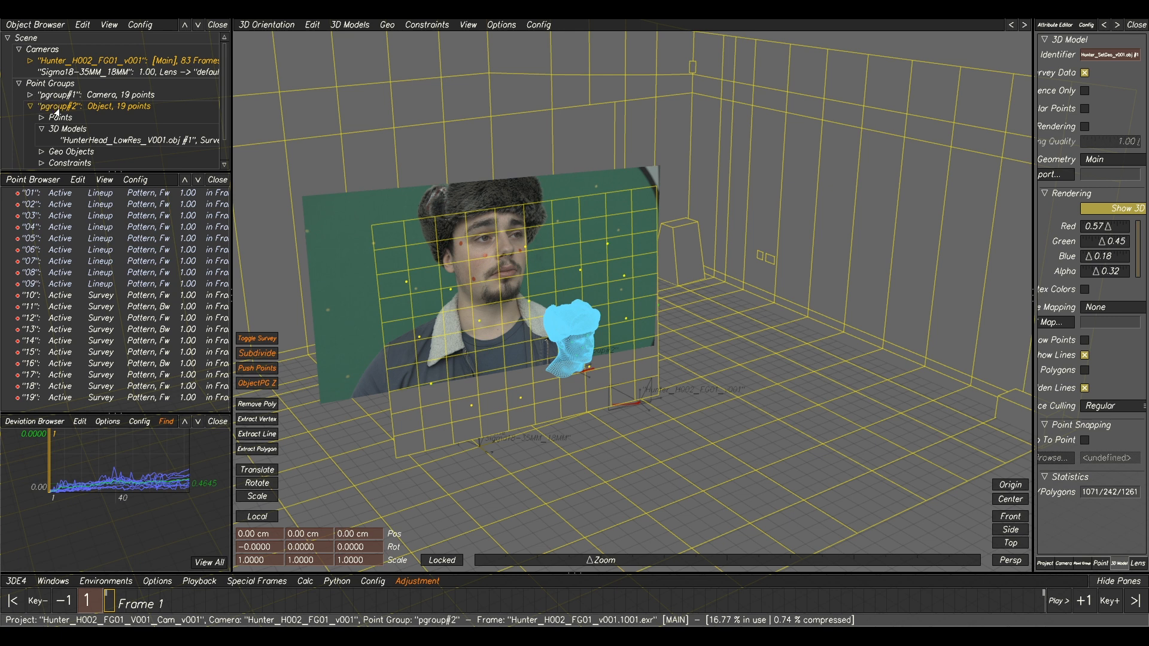
{"action": "left_click", "coordinate": [126, 141]}
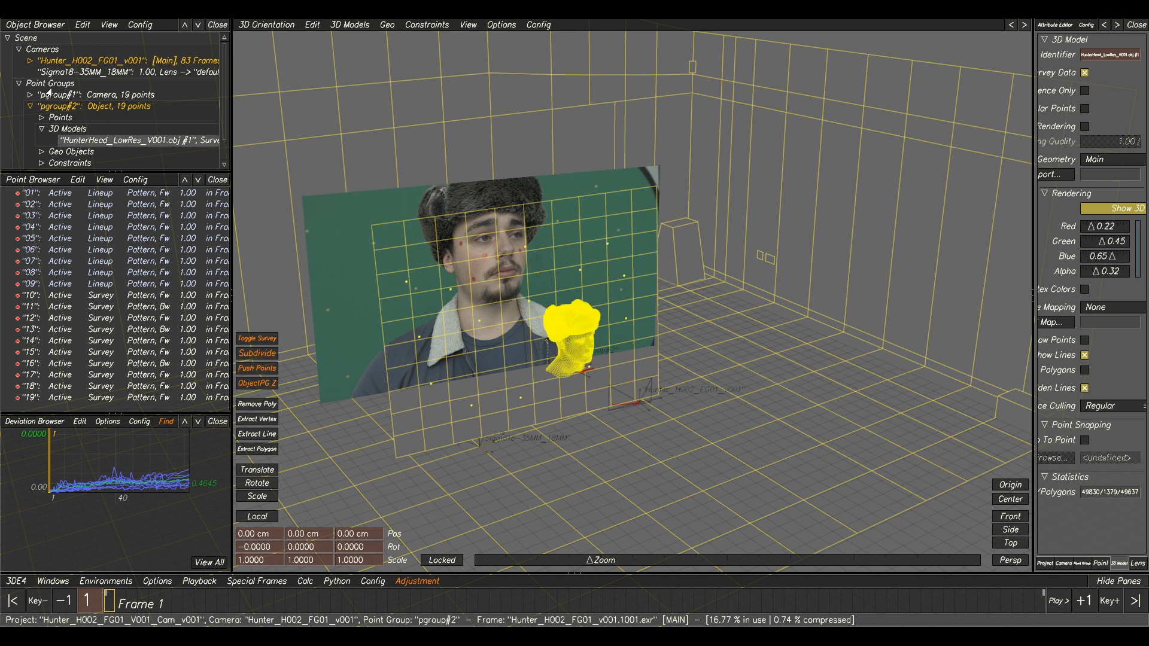
{"action": "left_click", "coordinate": [30, 95]}
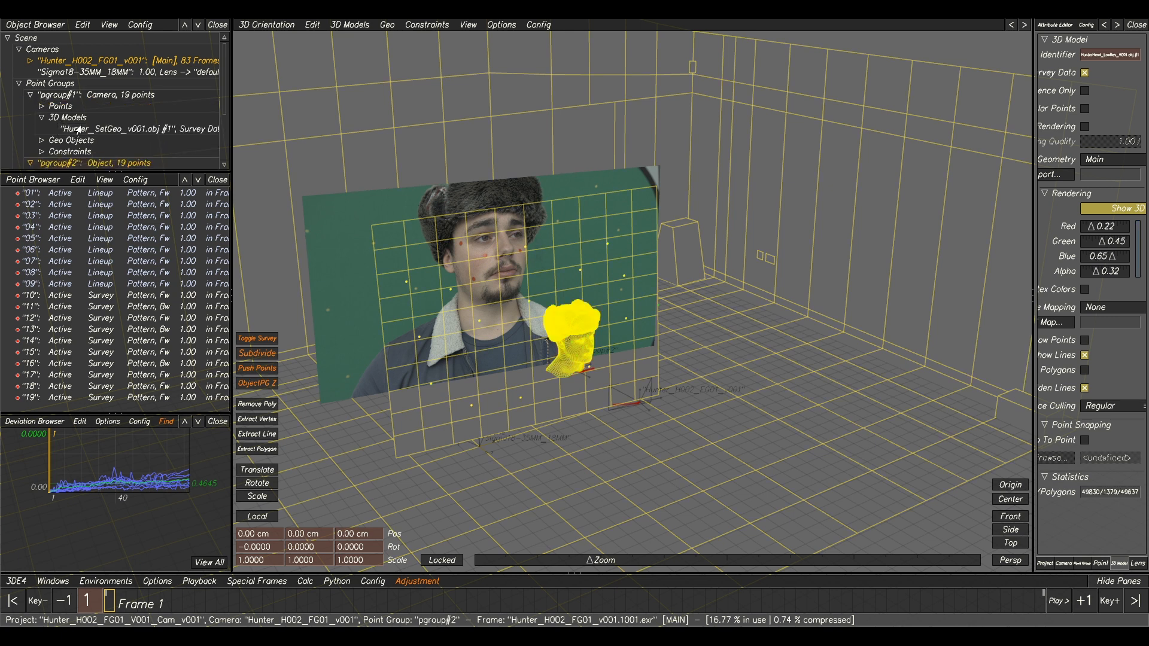
{"action": "left_click", "coordinate": [30, 96]}
Step: Export the selected head model as an OBJ file named Hunter_HEad_SFLUP_V001 in the MM019\TUT folder
{"action": "left_click", "coordinate": [353, 24]}
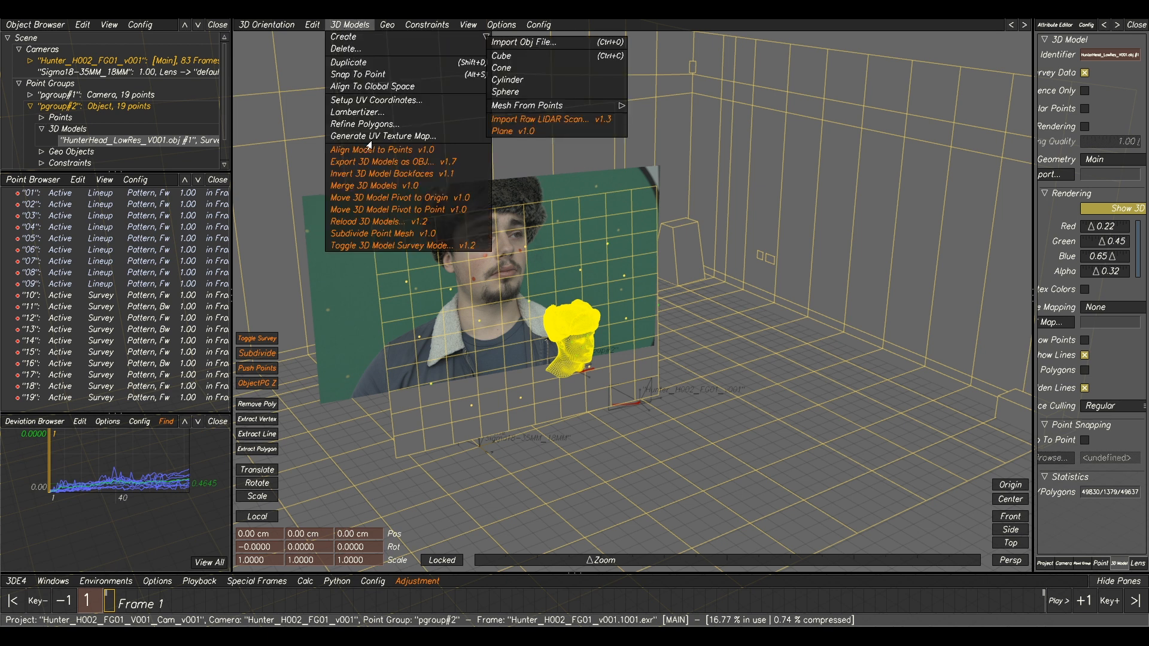
{"action": "left_click", "coordinate": [369, 162]}
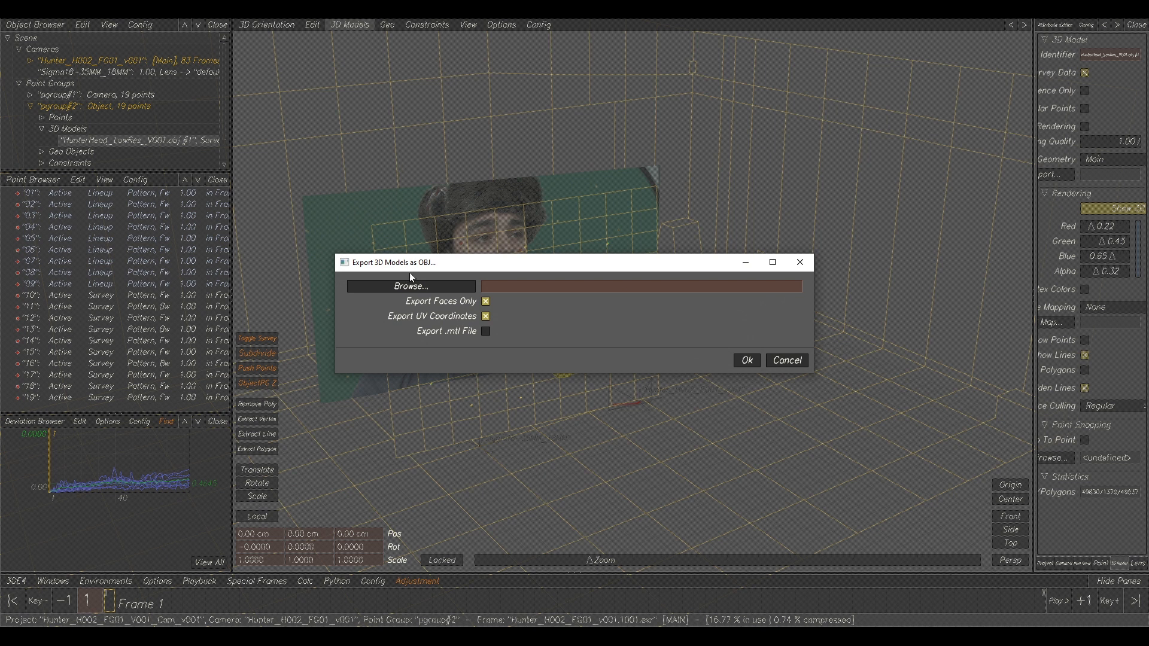
{"action": "left_click", "coordinate": [411, 288]}
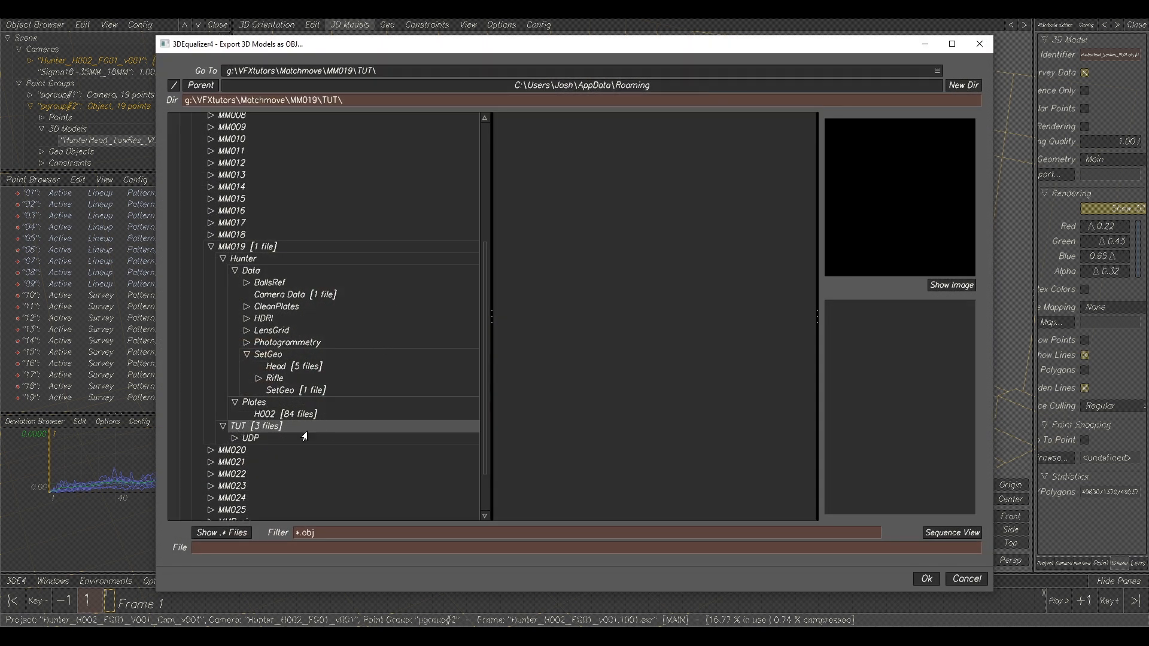
{"action": "left_click", "coordinate": [237, 426]}
{"action": "left_click", "coordinate": [249, 547]}
{"action": "type", "text": "Hunter_HEad_SFLUP"}
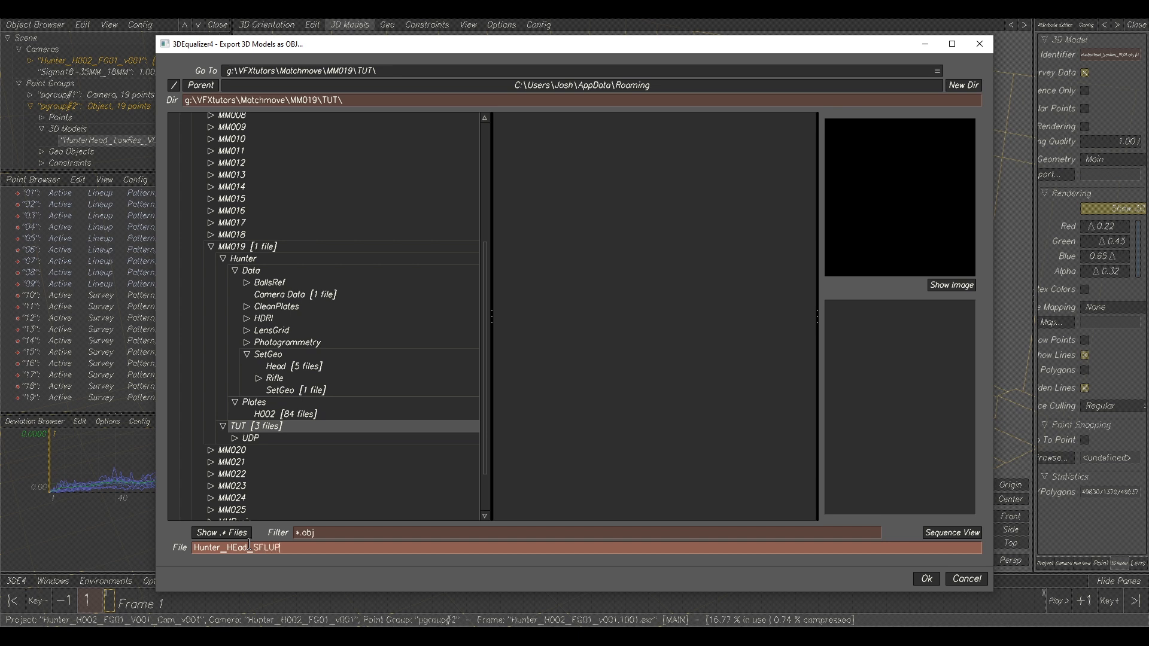
{"action": "type", "text": "V001"}
{"action": "left_click", "coordinate": [927, 579]}
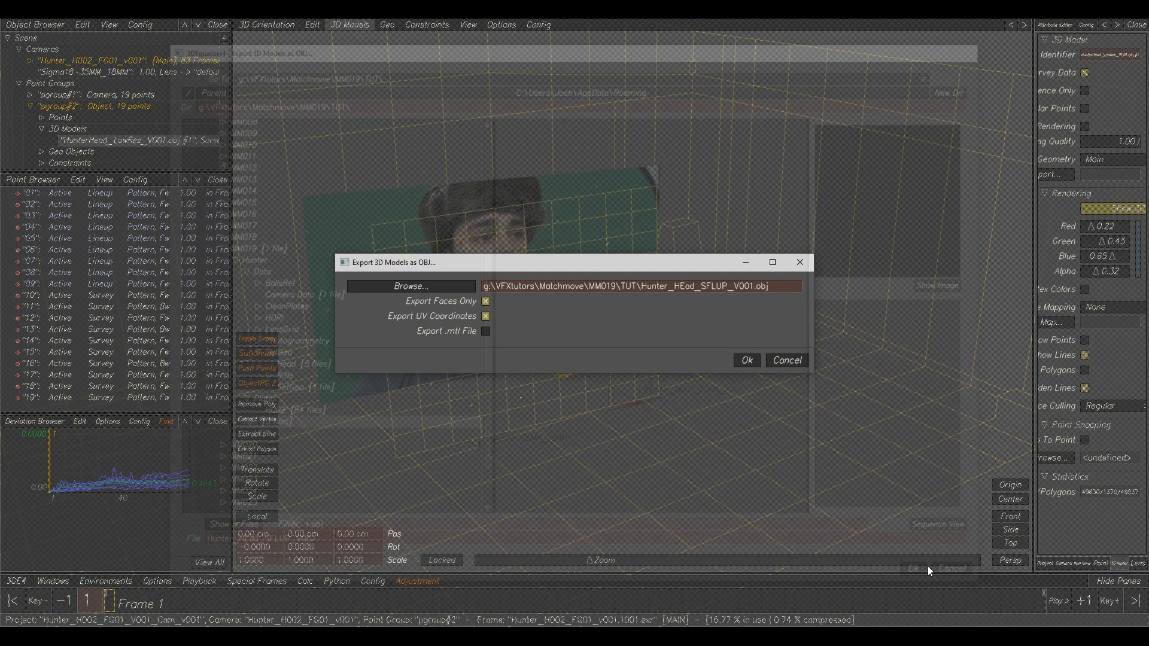
{"action": "left_click", "coordinate": [746, 362]}
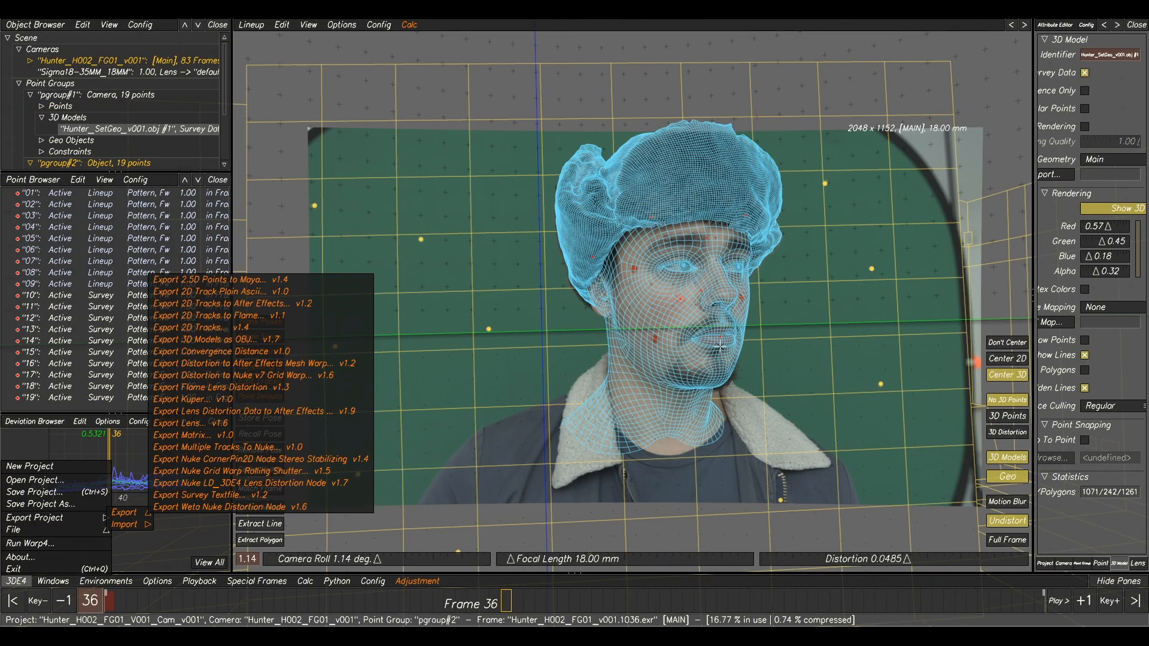
Step: Run Warp4 on the Hunter_H002_FG01_v001 footage and enable saving of the destination footage
{"action": "key", "text": "Escape"}
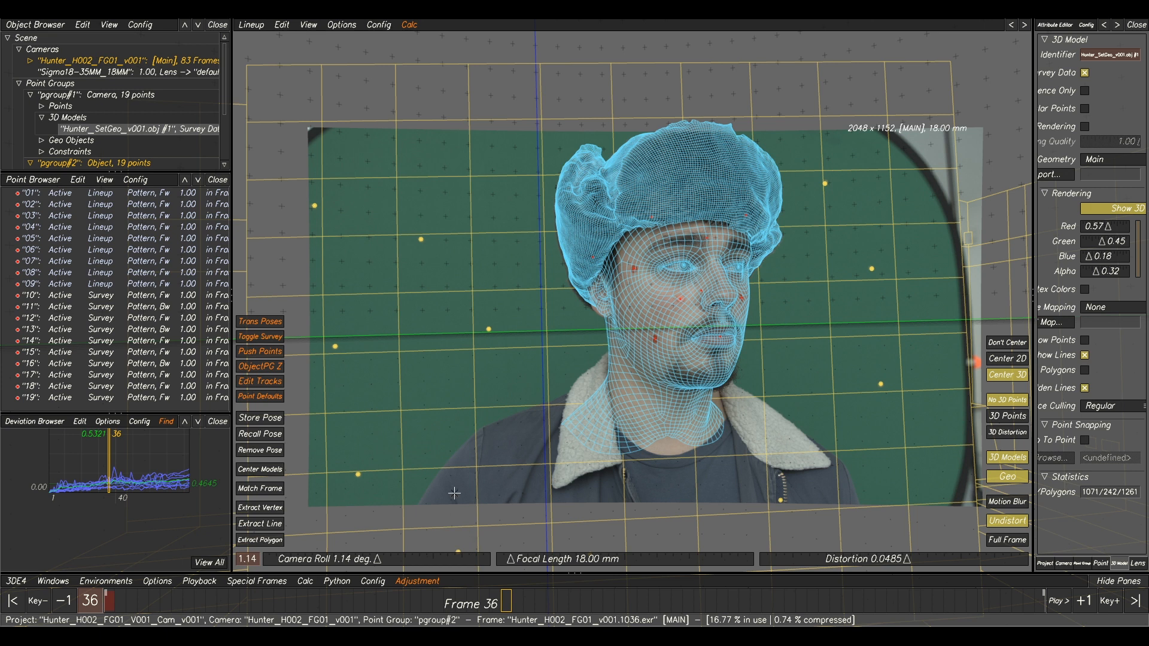
{"action": "left_click", "coordinate": [16, 581]}
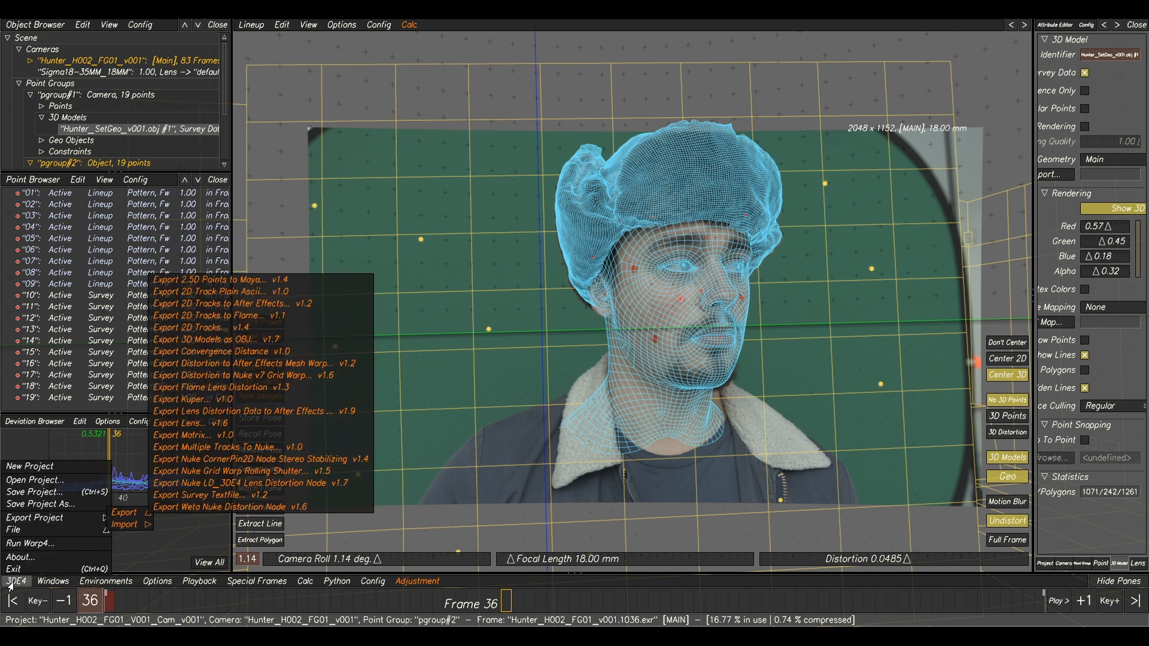
{"action": "left_click", "coordinate": [48, 545]}
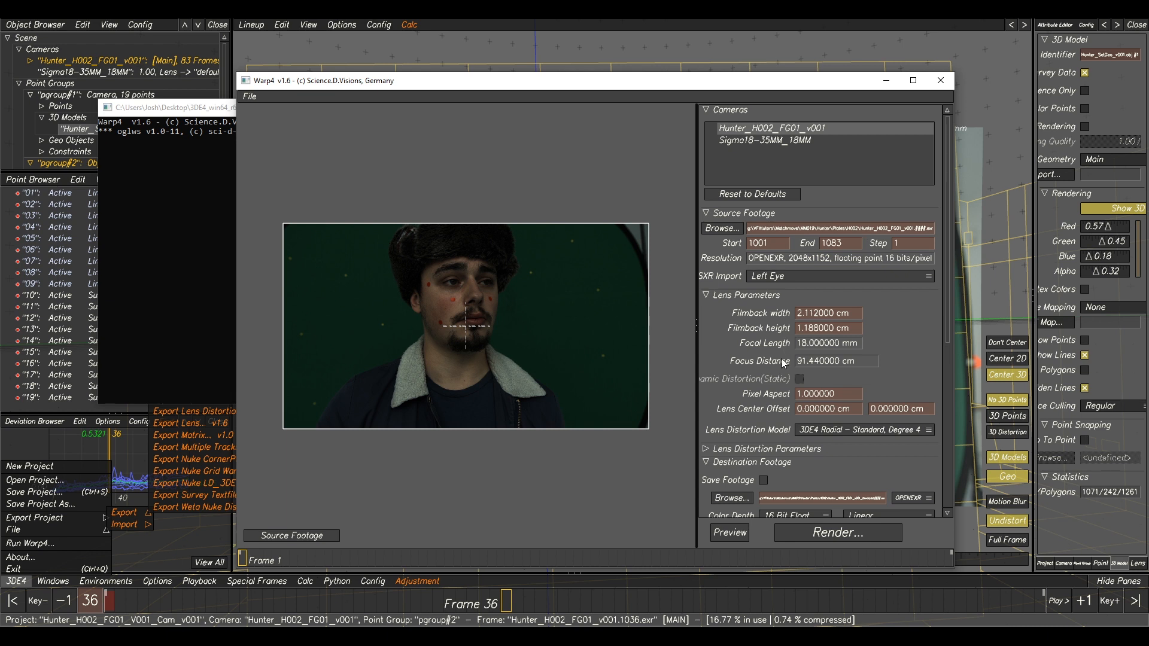
{"action": "scroll", "coordinate": [781, 358], "scroll_direction": "down", "scroll_amount": 2}
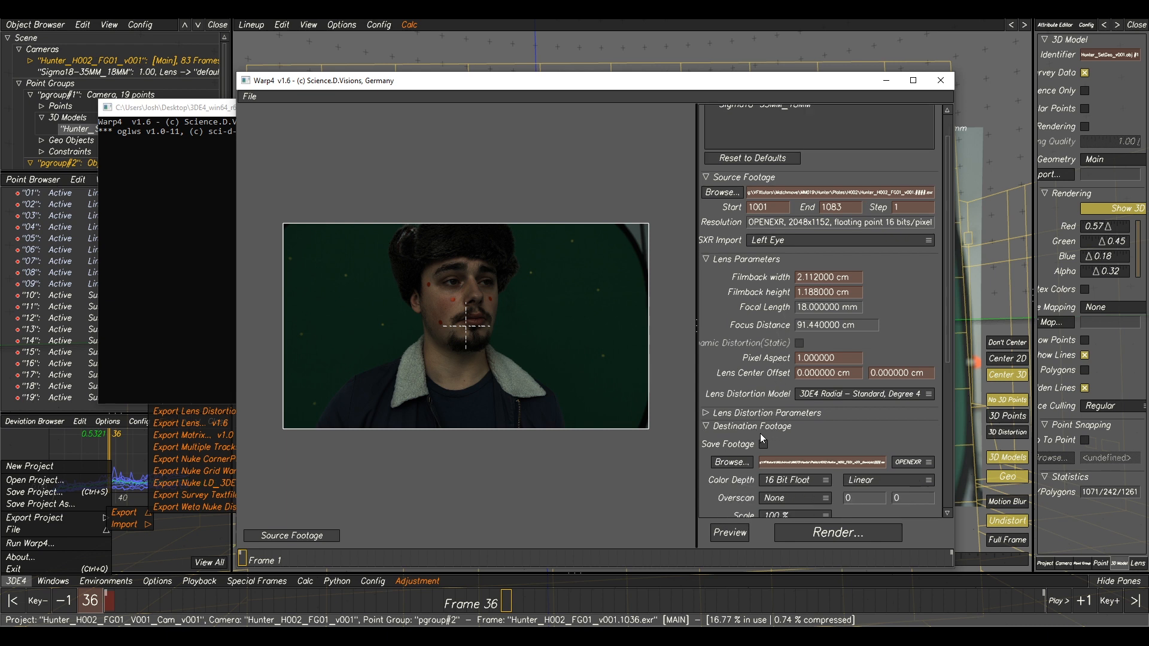
{"action": "scroll", "coordinate": [832, 419], "scroll_direction": "down", "scroll_amount": 3}
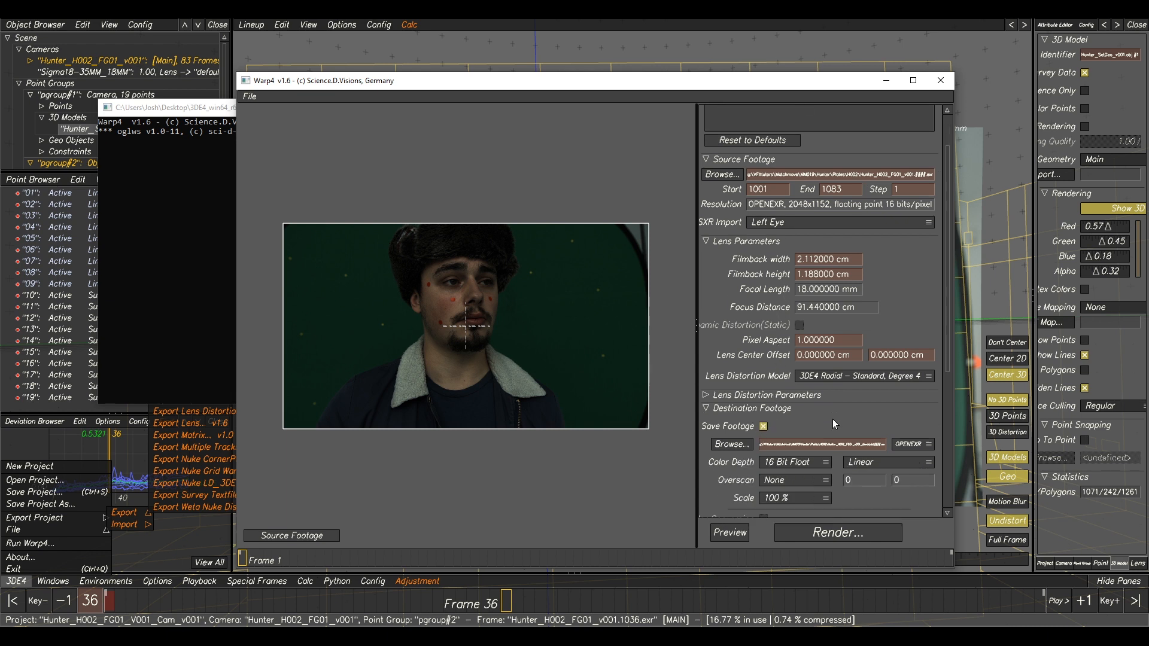
Step: Browse for the destination footage location and choose the g:\VFXtutors\Matchmove\MM019\TUT folder
{"action": "left_click", "coordinate": [731, 411]}
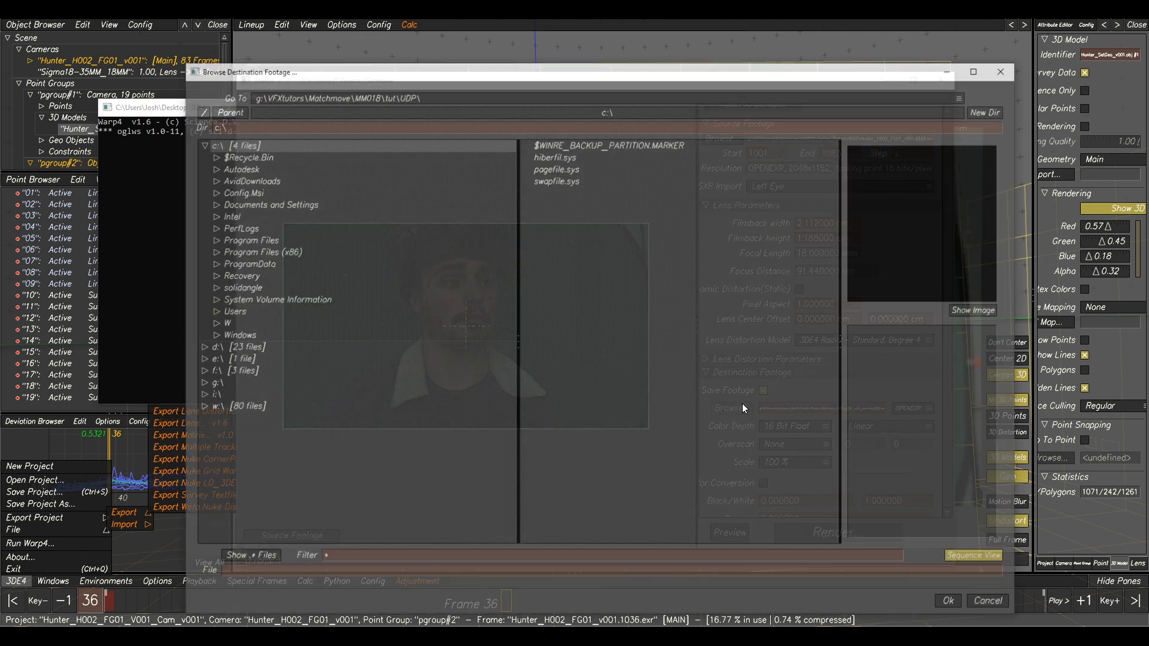
{"action": "left_click", "coordinate": [199, 144]}
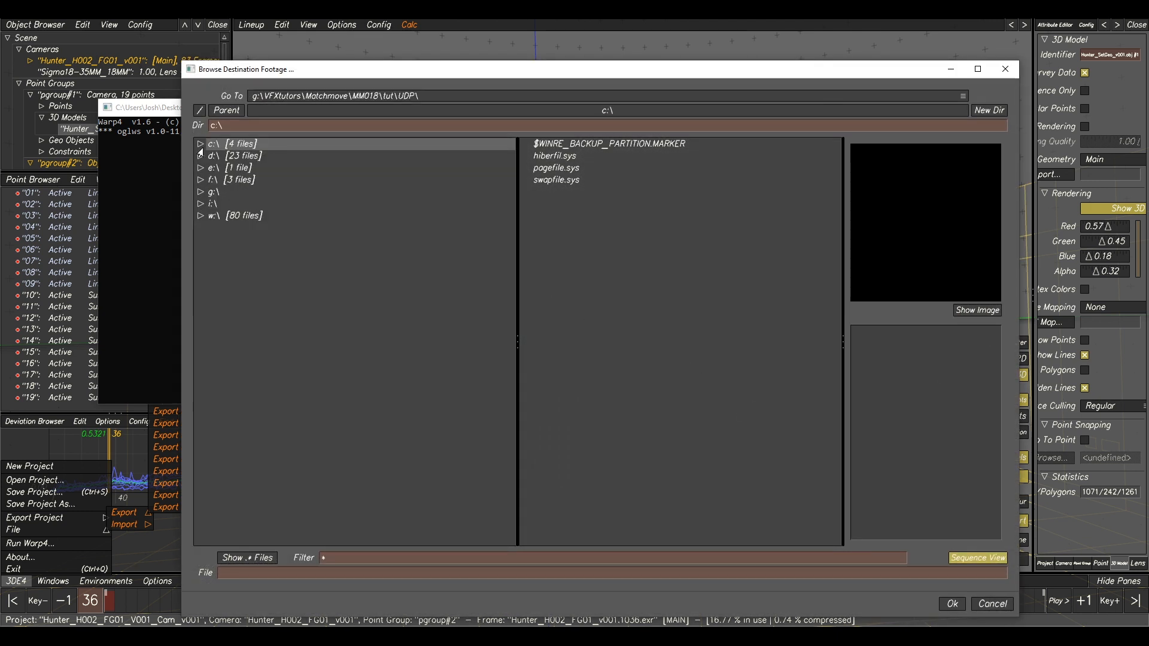
{"action": "left_click", "coordinate": [201, 192]}
{"action": "left_click", "coordinate": [220, 216]}
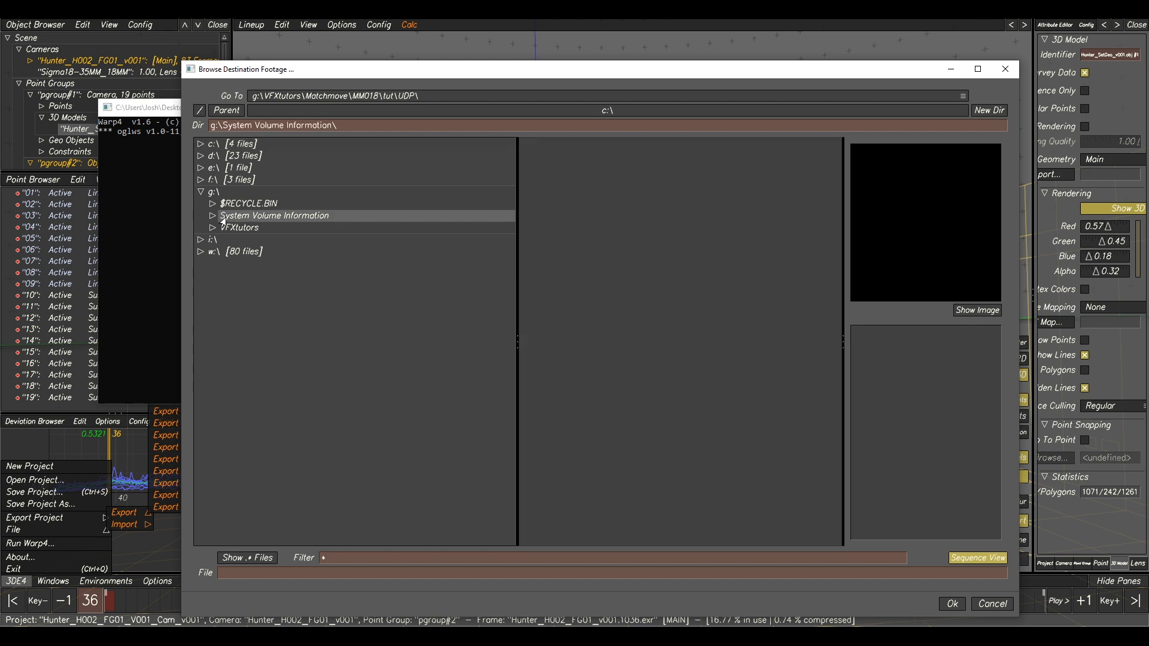
{"action": "left_click", "coordinate": [229, 229]}
{"action": "left_click", "coordinate": [212, 228]}
{"action": "double_click", "coordinate": [236, 241]}
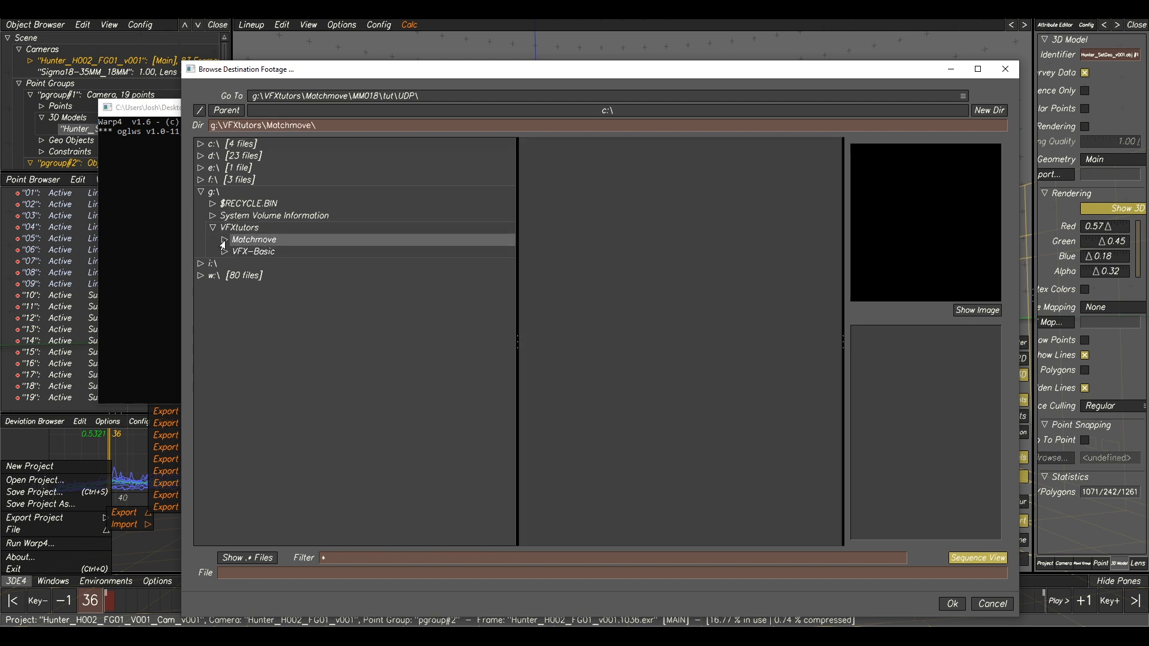
{"action": "left_click", "coordinate": [253, 443]}
{"action": "double_click", "coordinate": [253, 443]}
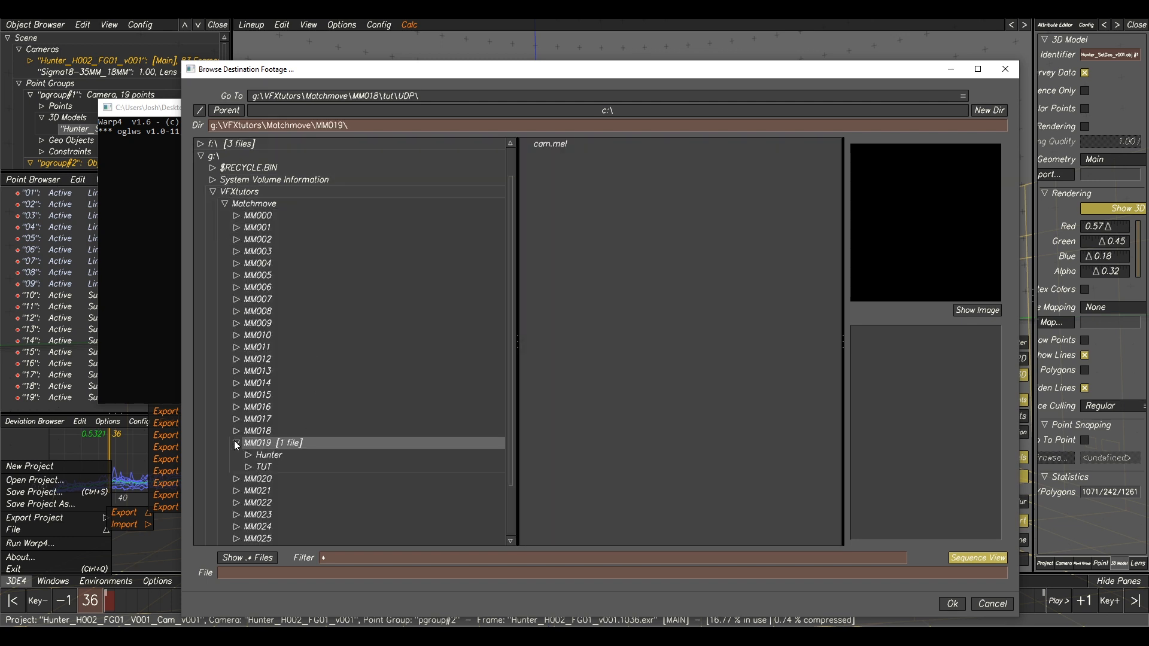
{"action": "left_click", "coordinate": [265, 468]}
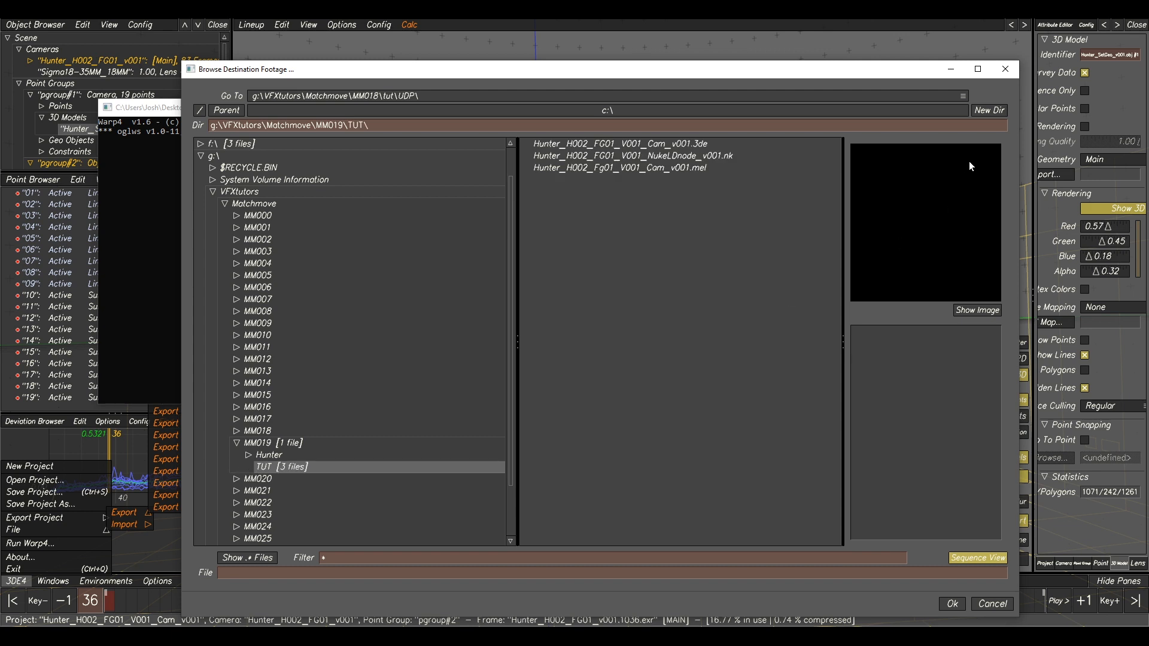
Step: Create a new directory named UDP inside the TUT folder and select it as the destination
{"action": "left_click", "coordinate": [989, 111]}
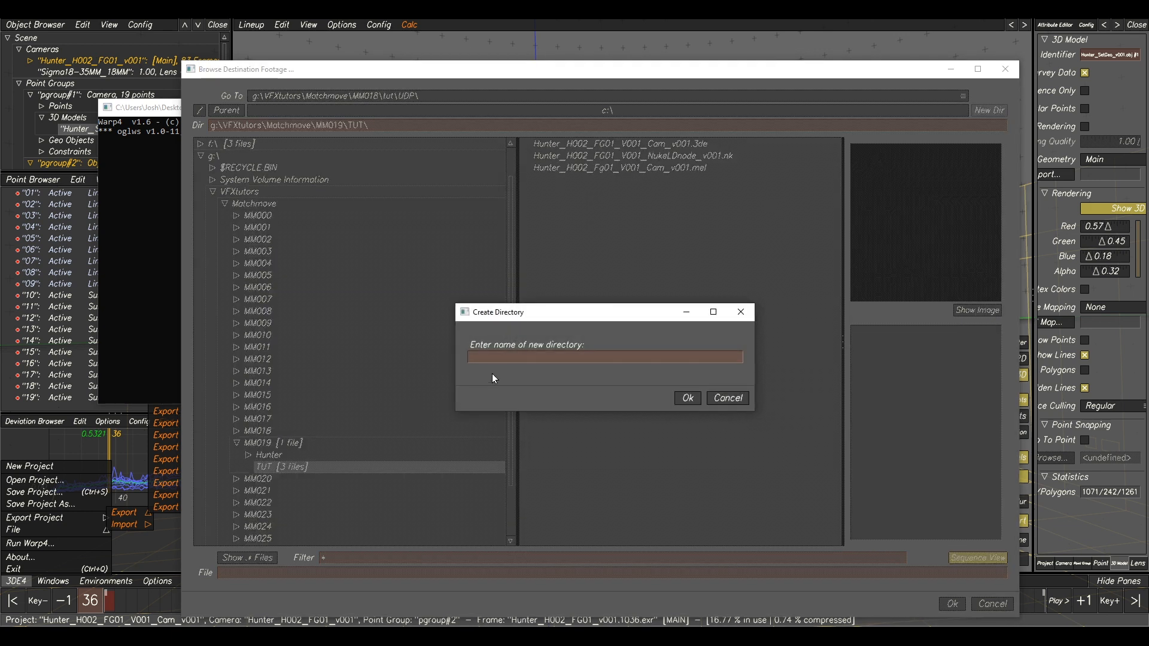
{"action": "left_click", "coordinate": [499, 359]}
{"action": "type", "text": "U"}
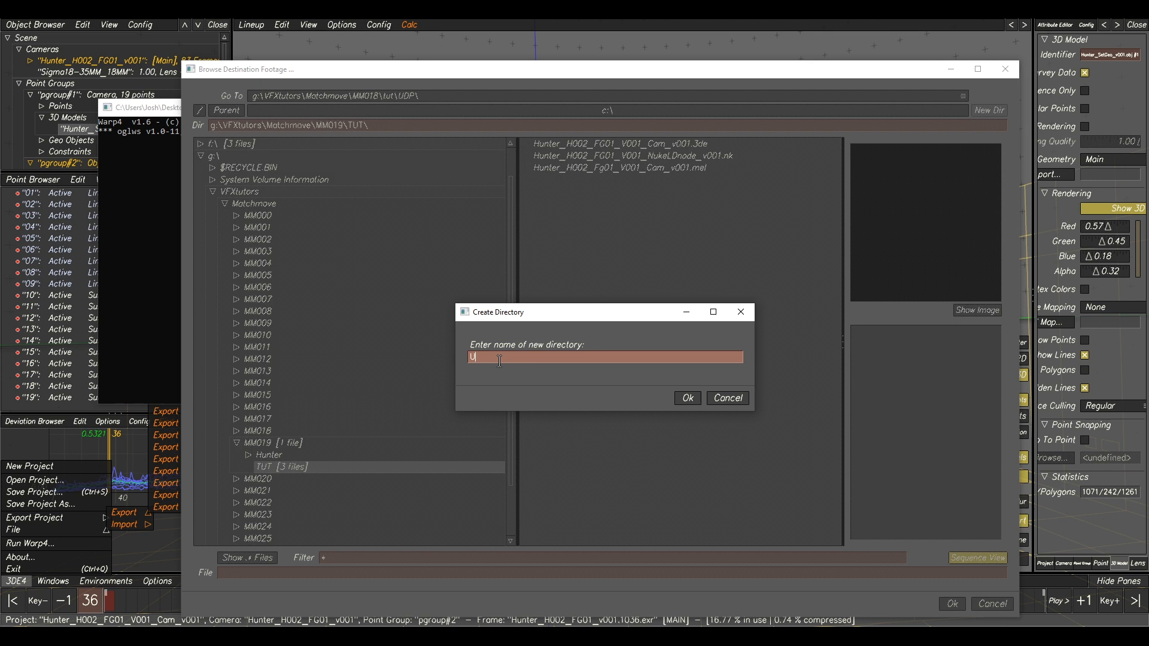
{"action": "left_click", "coordinate": [687, 398]}
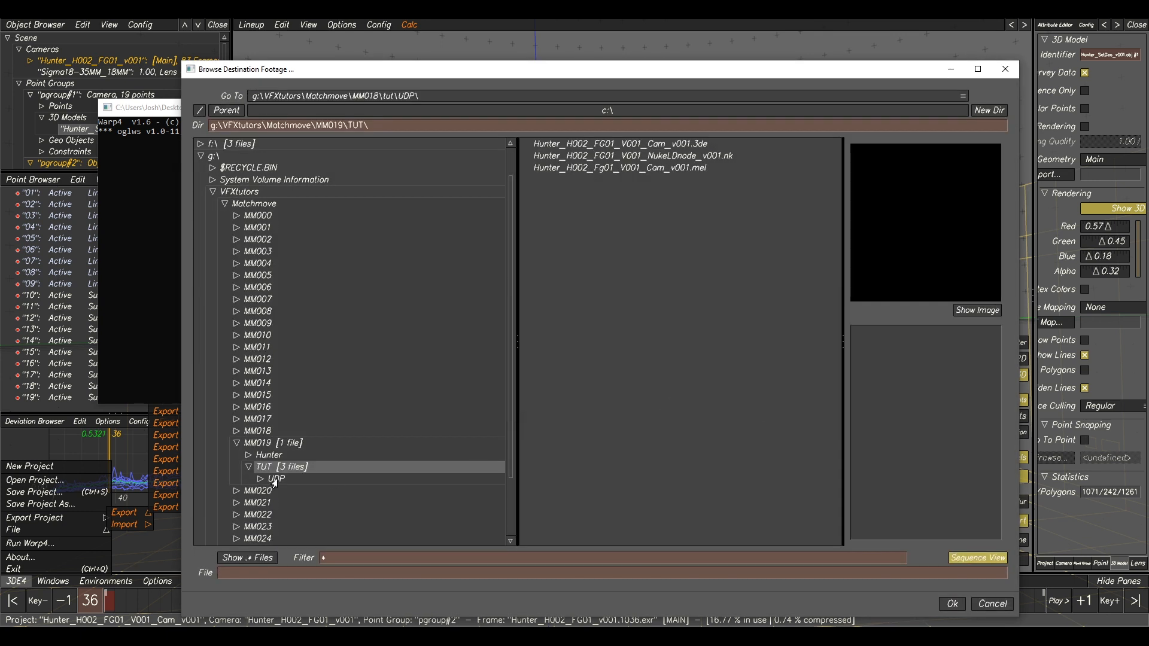
{"action": "left_click", "coordinate": [264, 481]}
Step: Name the destination EXR sequence Hunter_H002_FG01_V001_UDP.#### and accept the file location
{"action": "left_click", "coordinate": [261, 573]}
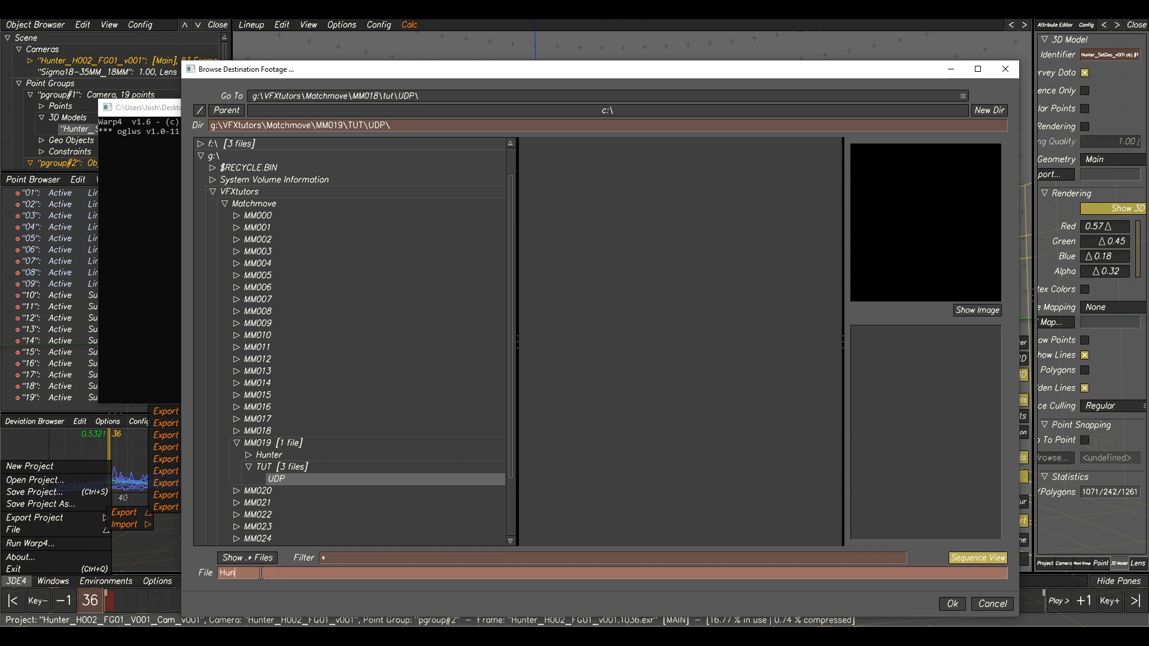
{"action": "type", "text": "Hunter_H002_FG01_V001_UDP.####.ex"}
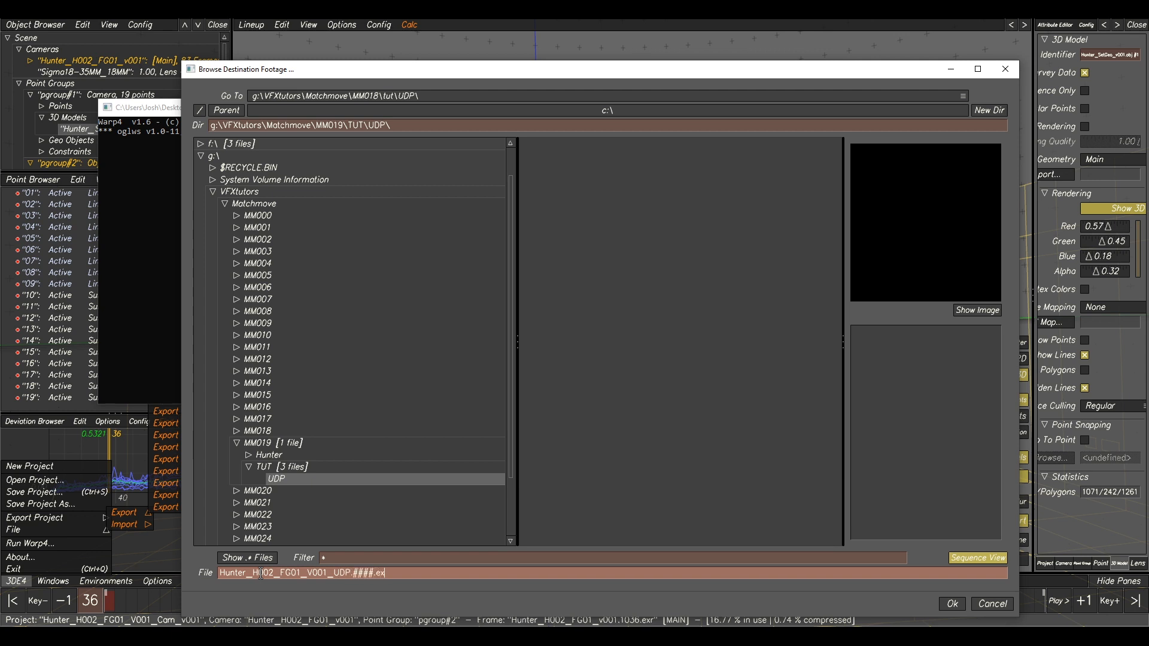
{"action": "left_click", "coordinate": [952, 604]}
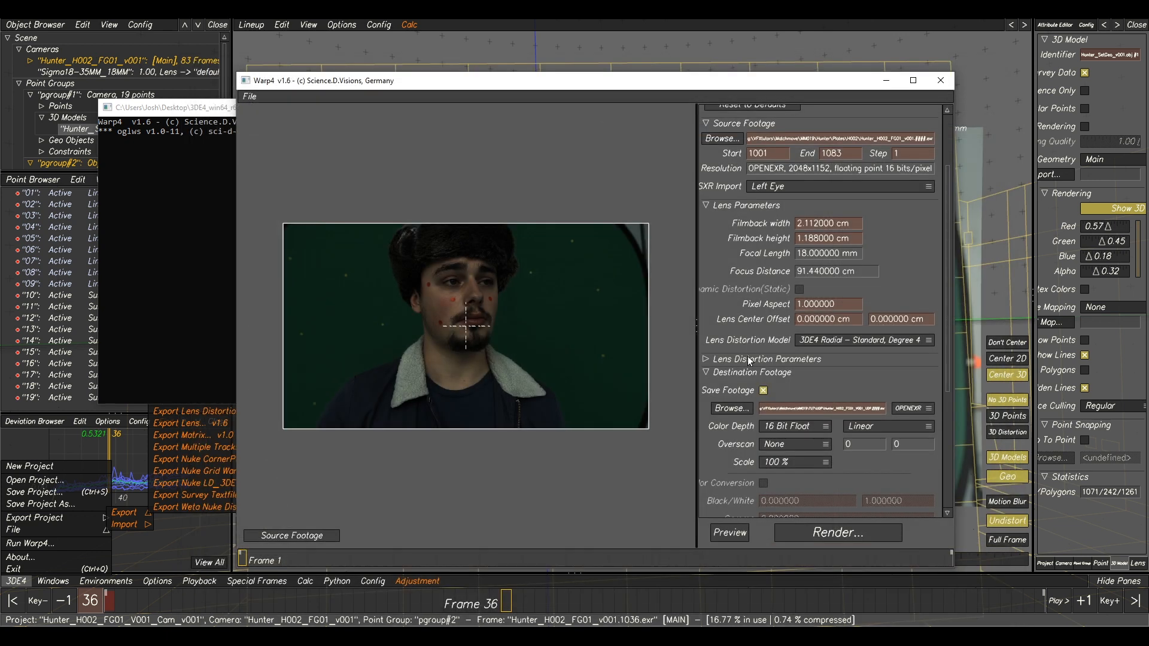
Step: Set the destination footage's scale to 50 % and render the undistorted plate
{"action": "left_click", "coordinate": [775, 464]}
{"action": "left_click", "coordinate": [776, 474]}
{"action": "left_click", "coordinate": [829, 534]}
Step: Exit Warp4 and dismiss the open export options to return to the lineup view
{"action": "left_click", "coordinate": [250, 97]}
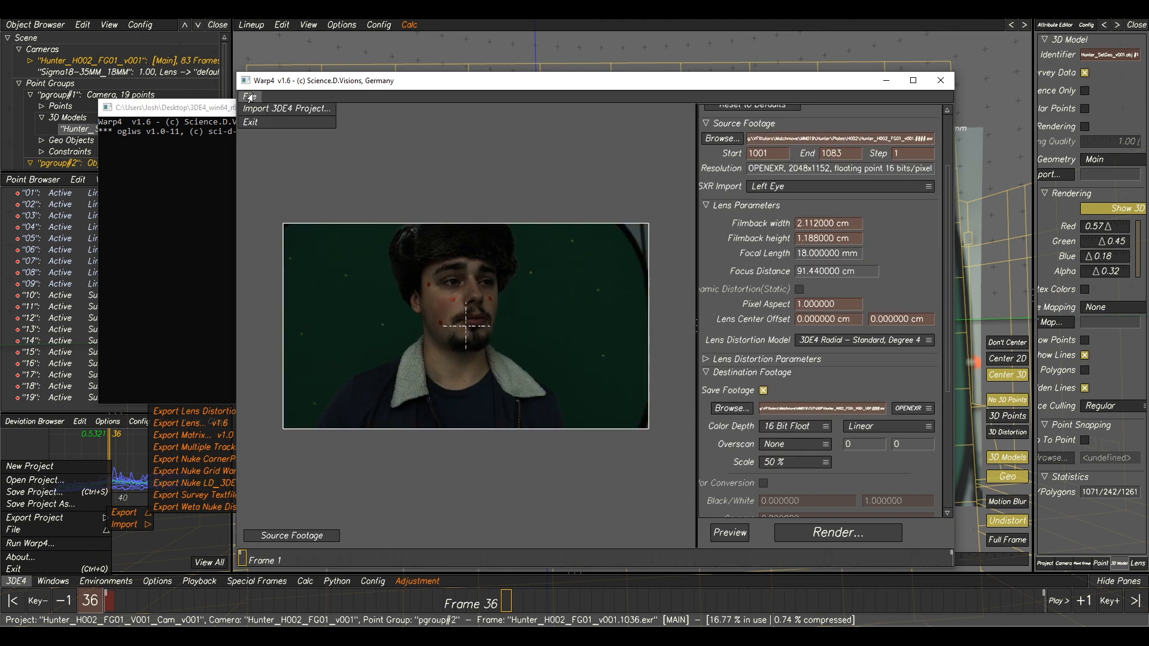
{"action": "left_click", "coordinate": [257, 125]}
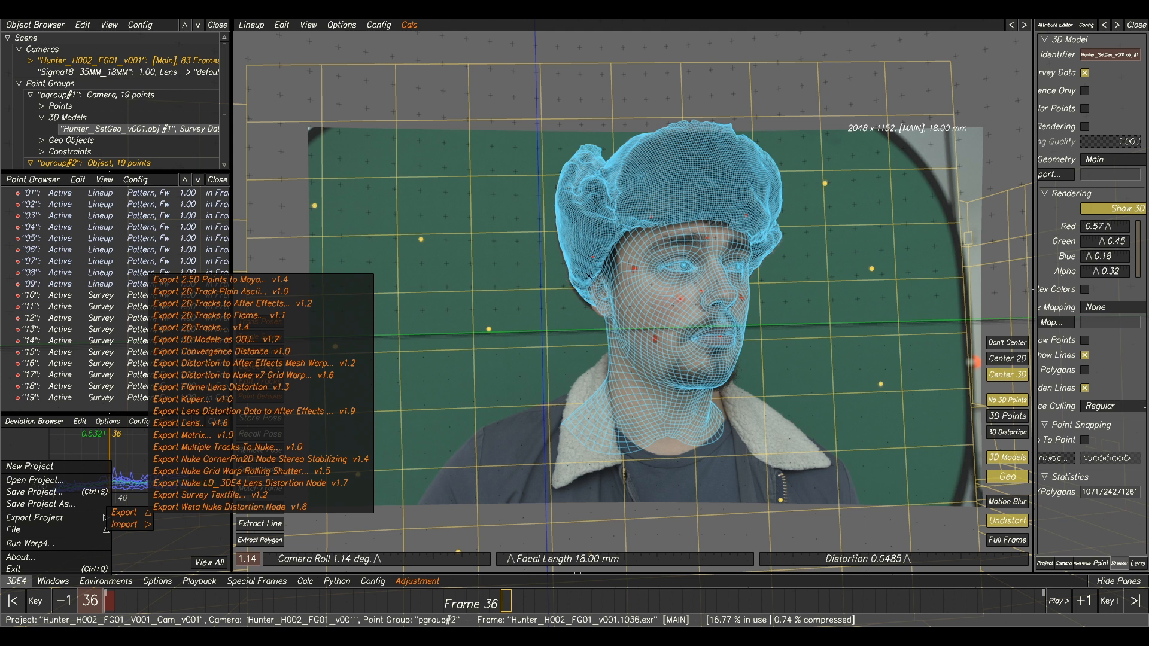
{"action": "left_click", "coordinate": [652, 286]}
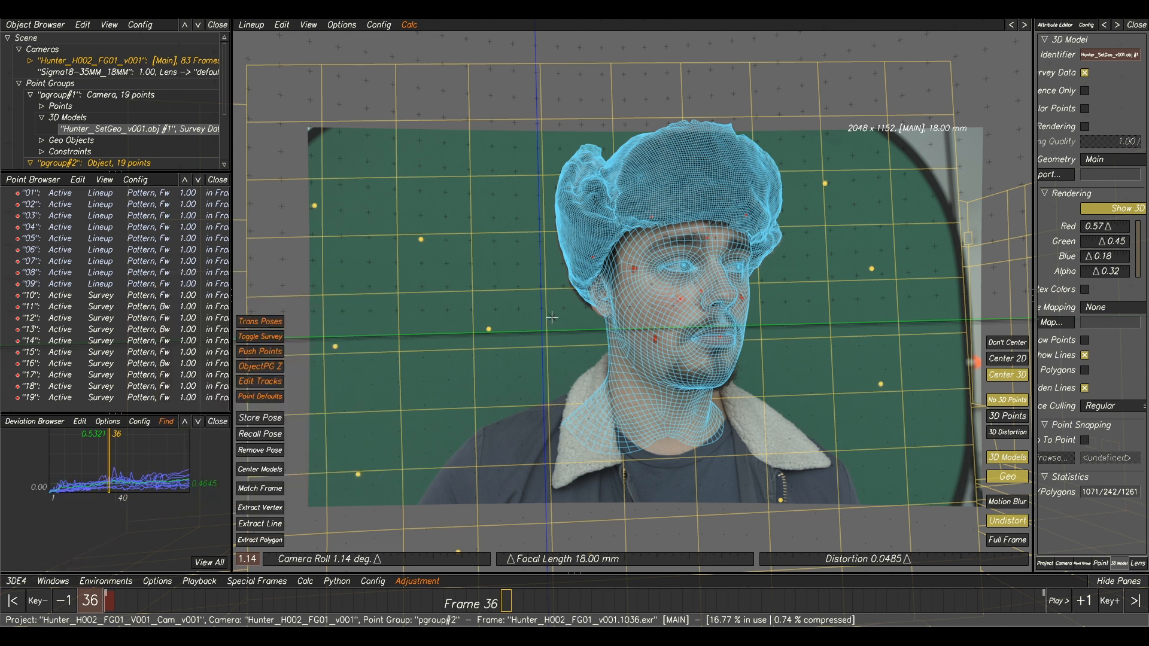